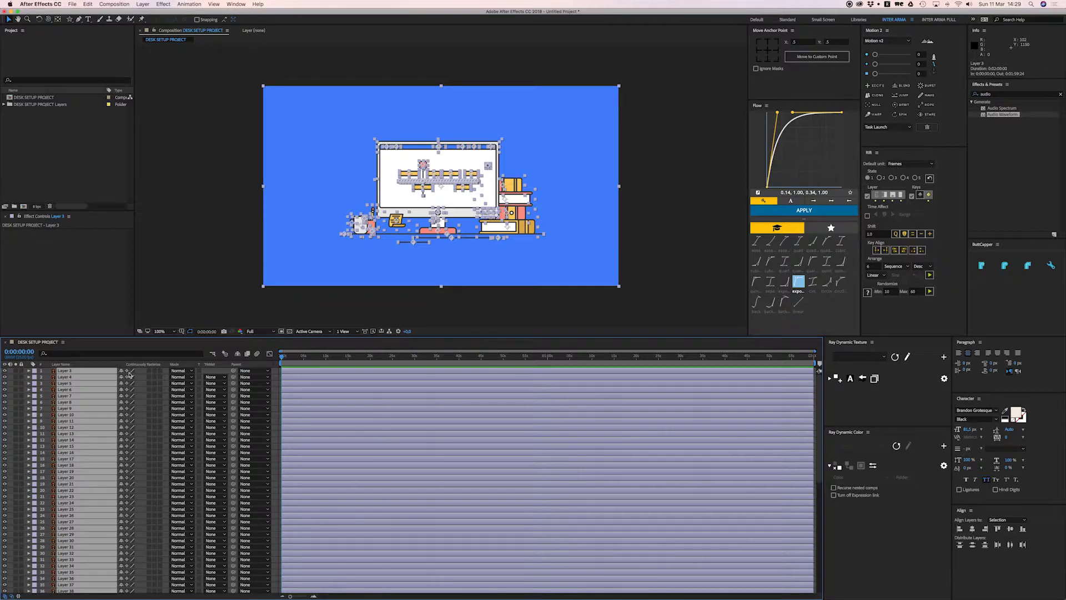
Rename the background layer at the end of the layer stack as BG and lock it
{"action": "left_click", "coordinate": [247, 313]}
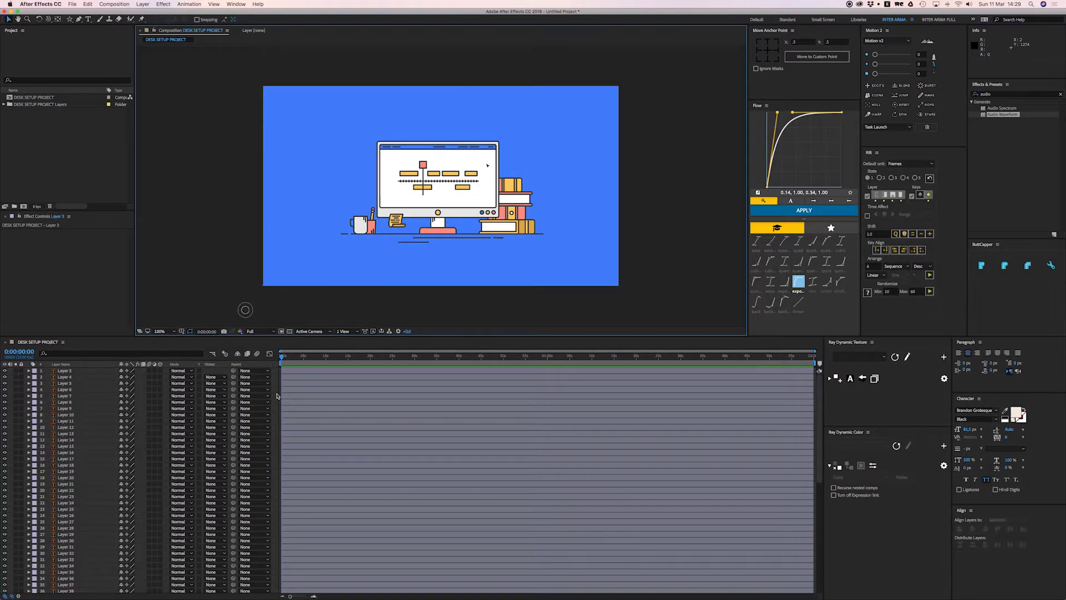
{"action": "scroll", "coordinate": [277, 395], "scroll_direction": "down", "scroll_amount": 5}
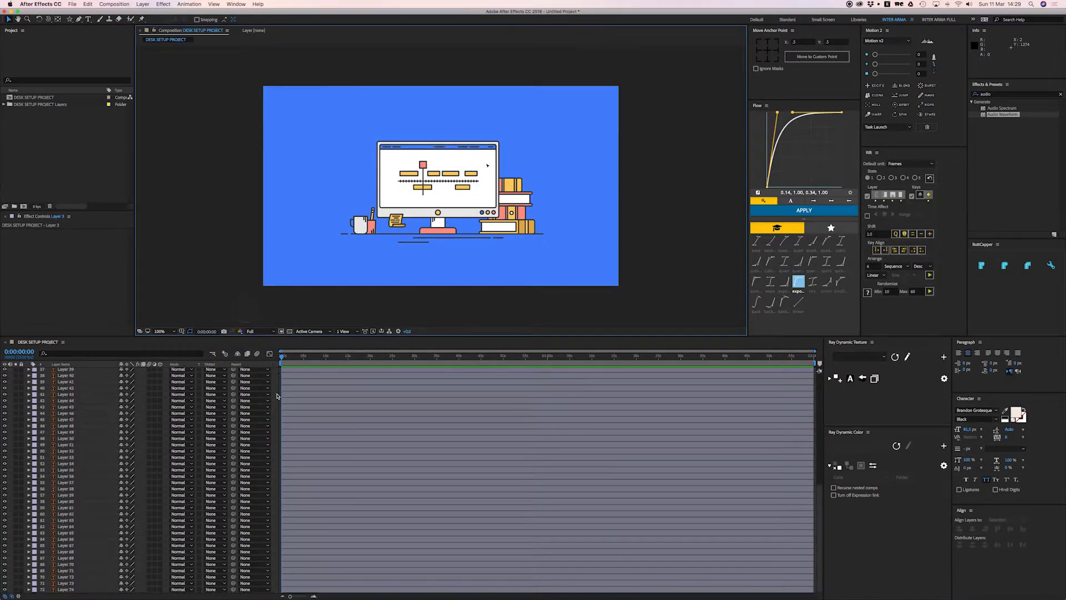
{"action": "left_click", "coordinate": [68, 589]}
{"action": "key", "text": "Return"}
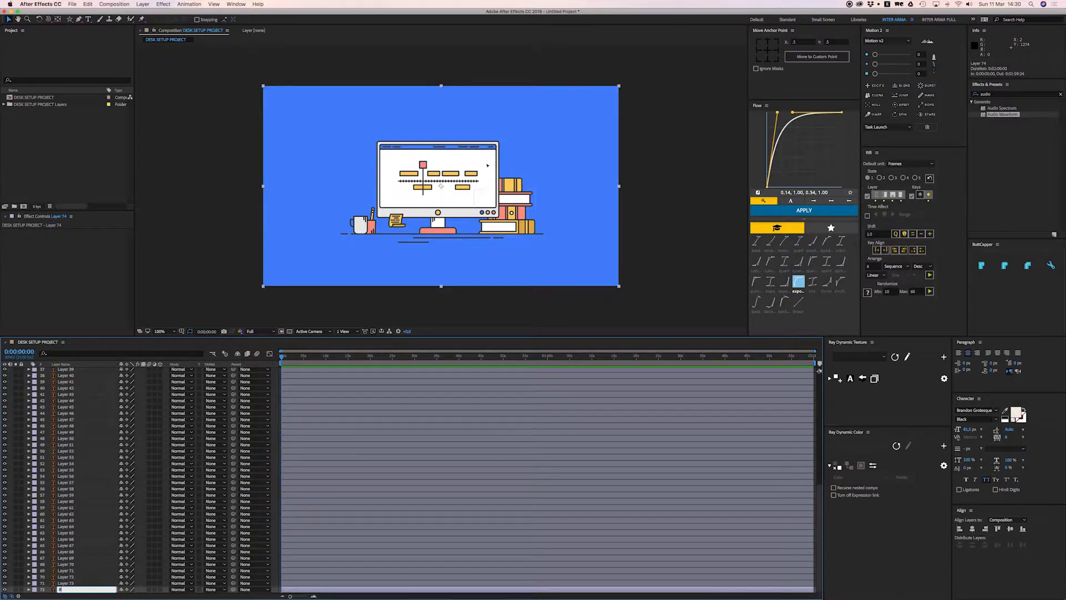
{"action": "key", "text": "Return"}
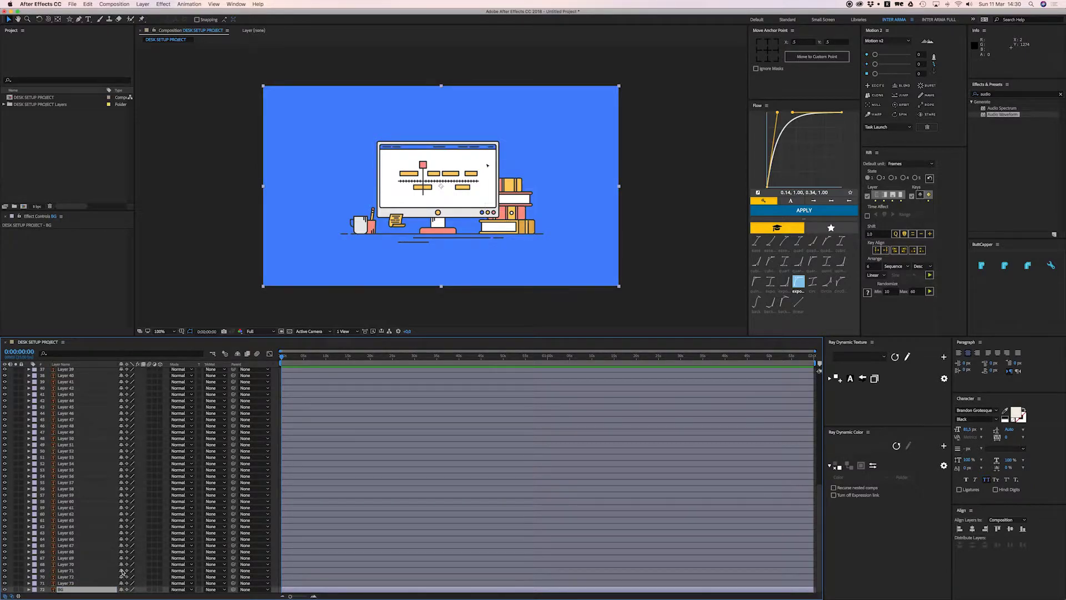
{"action": "left_click", "coordinate": [21, 589]}
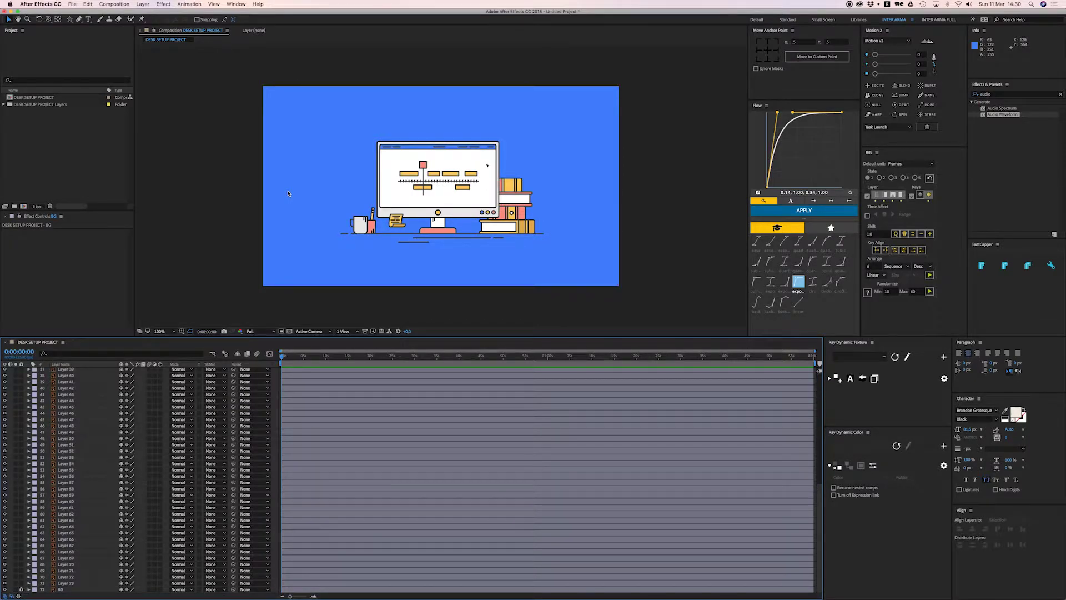
Select the three layers that make up the cup and bring them to the front of the layer stack
{"action": "key", "text": "period"}
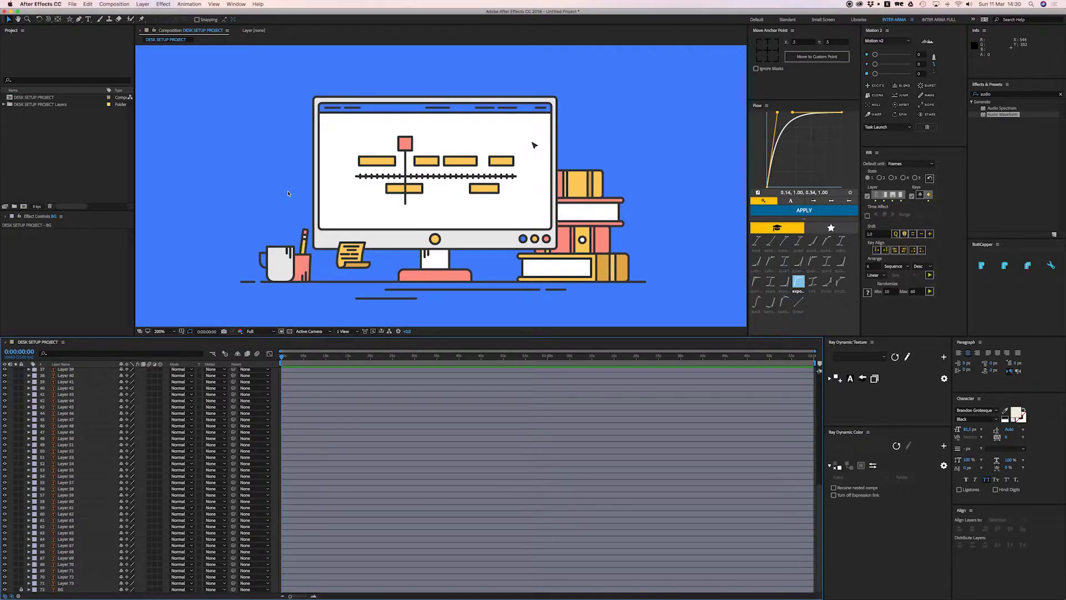
{"action": "left_click_drag", "start_coordinate": [261, 245], "coordinate": [327, 211]}
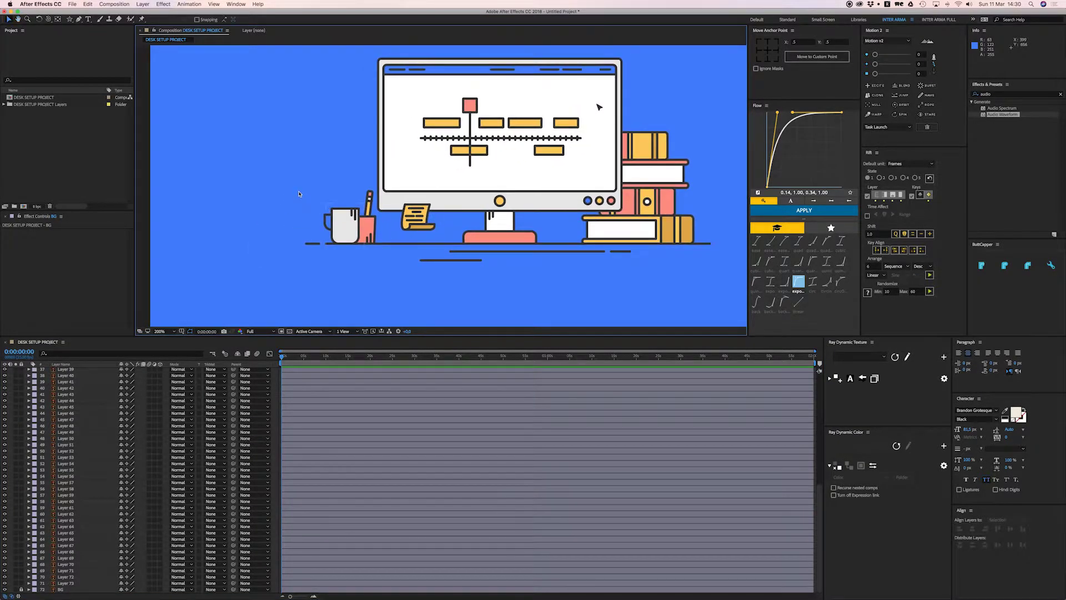
{"action": "scroll", "coordinate": [299, 194], "scroll_direction": "up", "scroll_amount": 2}
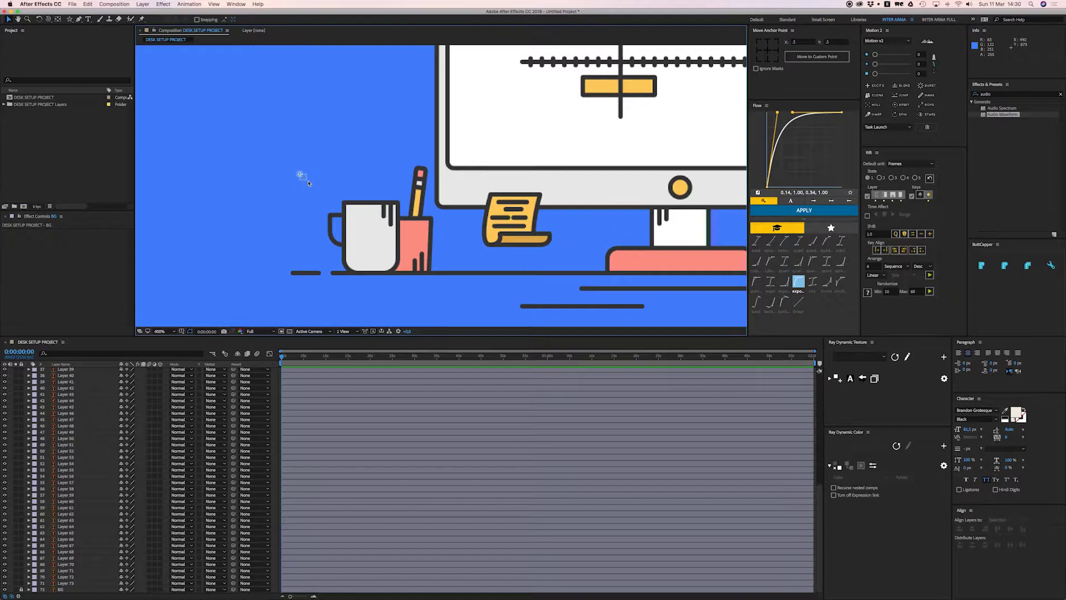
{"action": "left_click", "coordinate": [395, 220]}
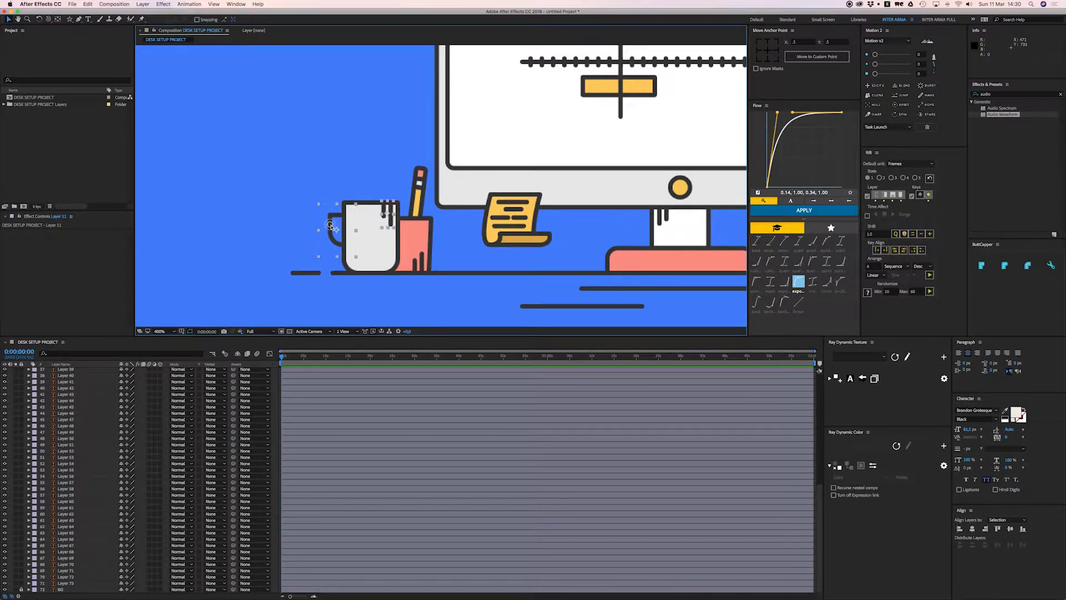
{"action": "key", "text": "ctrl+z"}
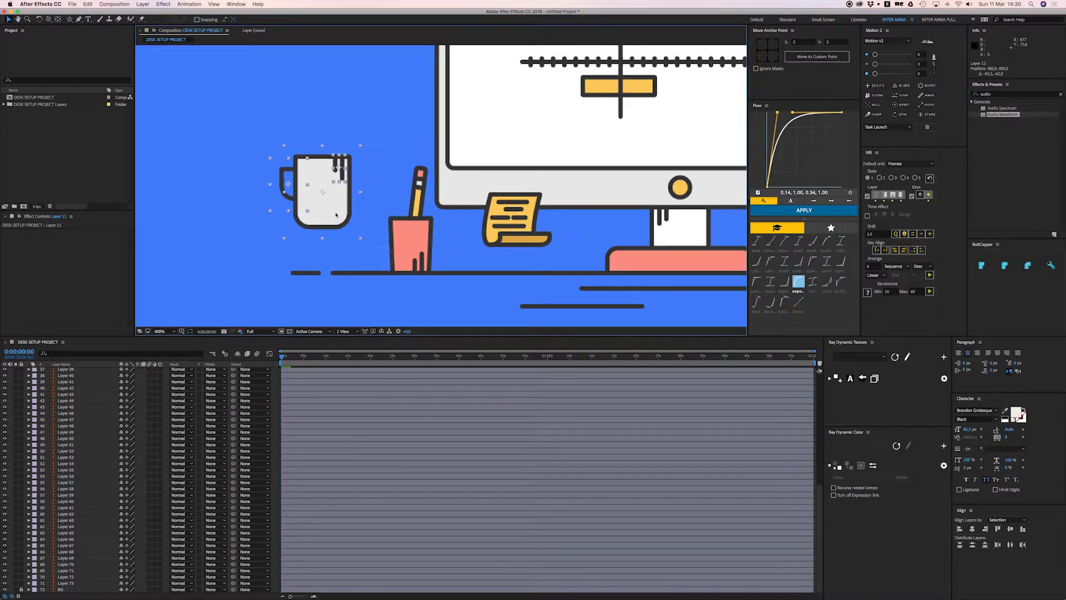
{"action": "key", "text": "ctrl+shift+z"}
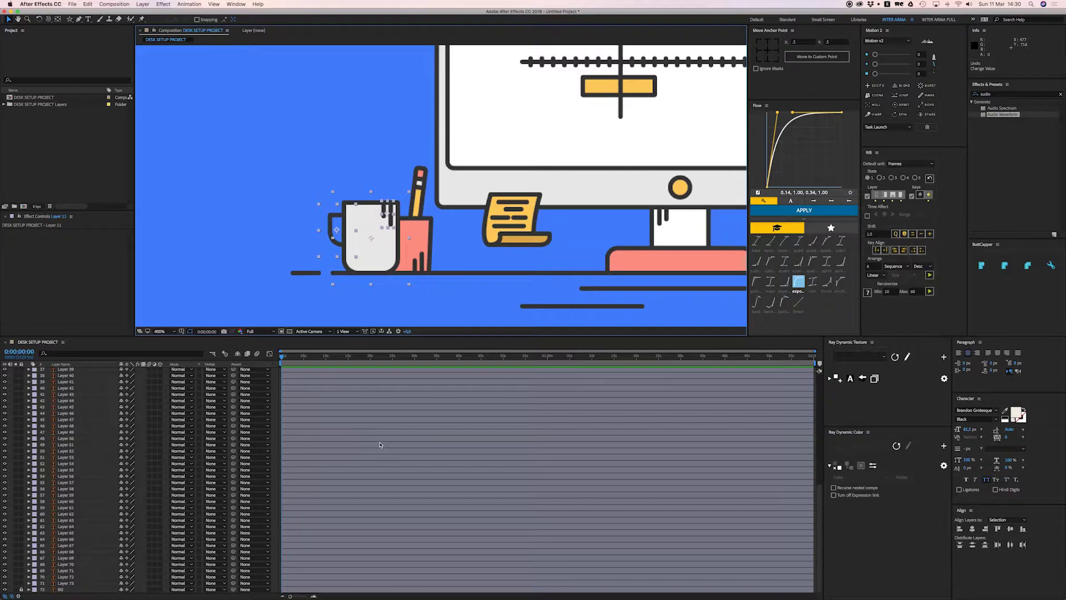
{"action": "scroll", "coordinate": [379, 444], "scroll_direction": "up", "scroll_amount": 10}
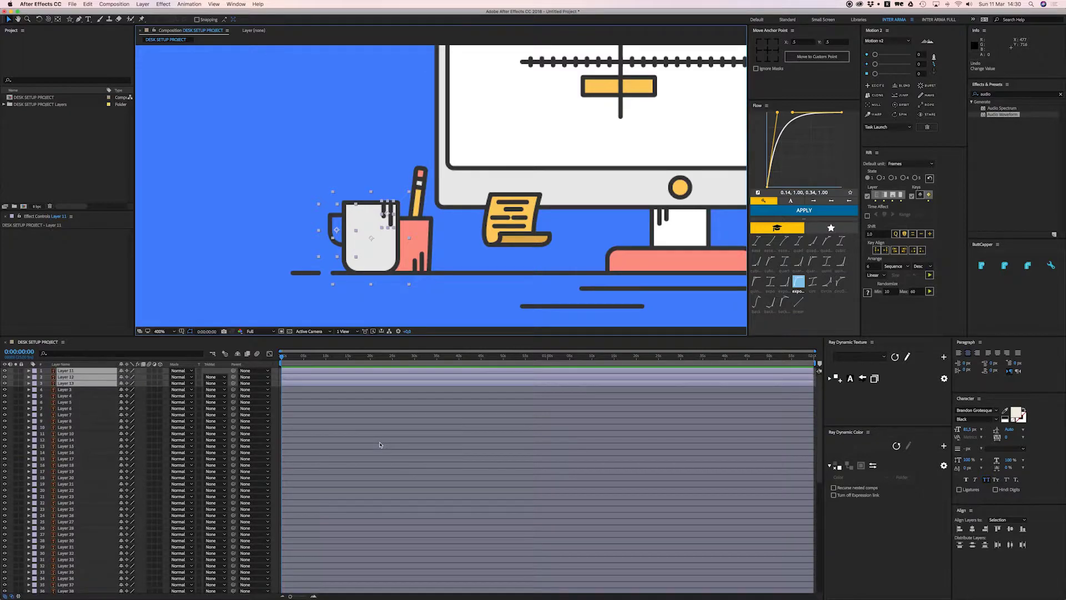
Label the three selected cup layers yellow and batch-rename them with the base name CUP
{"action": "left_click", "coordinate": [35, 371]}
{"action": "left_click", "coordinate": [59, 395]}
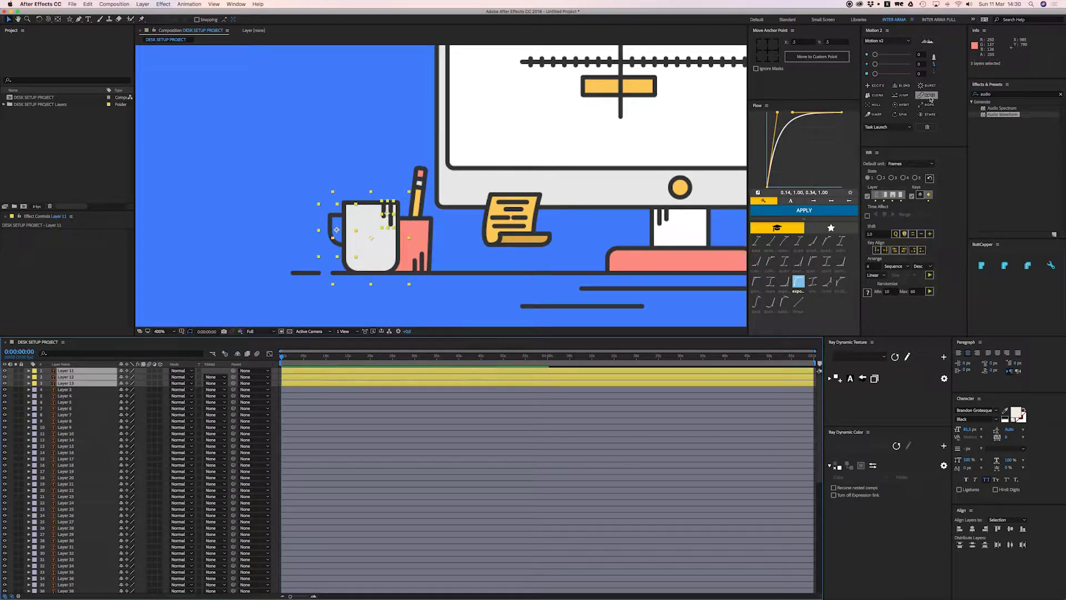
{"action": "left_click", "coordinate": [928, 96]}
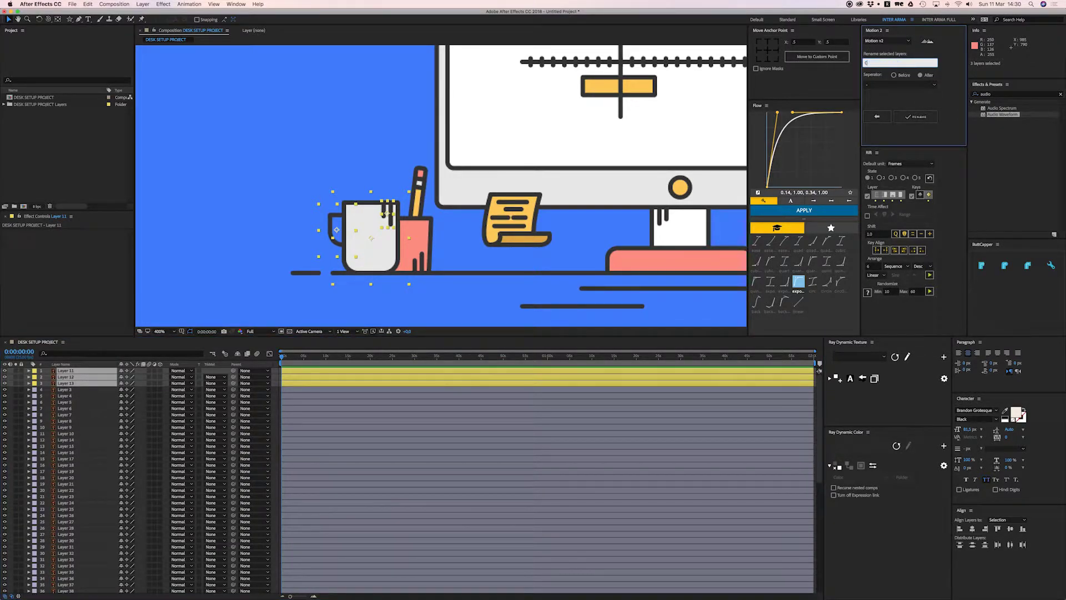
{"action": "type", "text": "CUP"}
{"action": "left_click", "coordinate": [916, 116]}
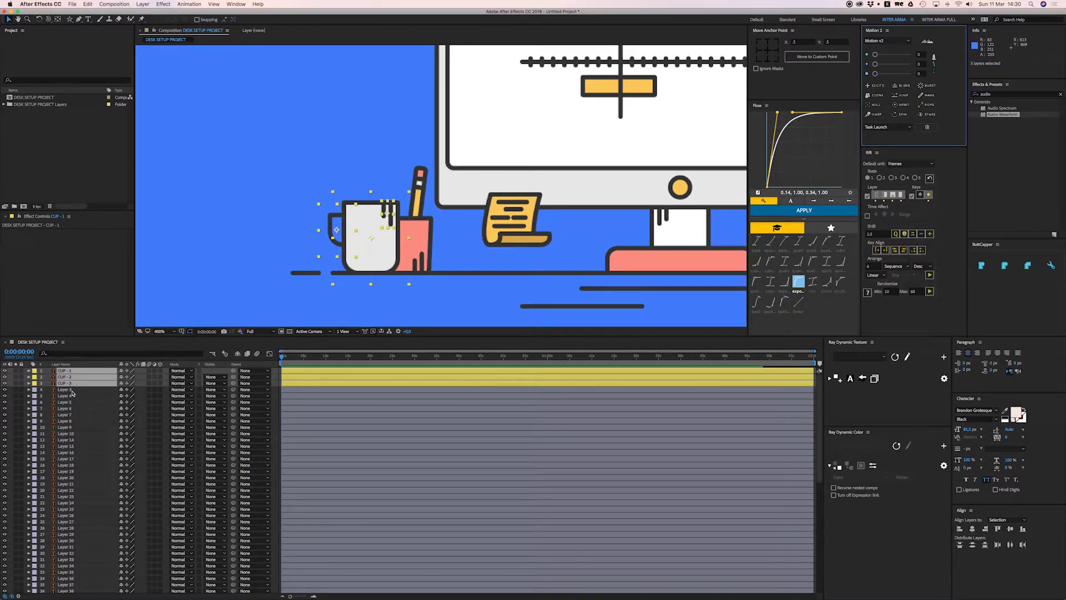
Lock all the remaining unnamed layers so that only the CUP layers stay editable
{"action": "left_click", "coordinate": [71, 391]}
{"action": "scroll", "coordinate": [91, 407], "scroll_direction": "down", "scroll_amount": 5}
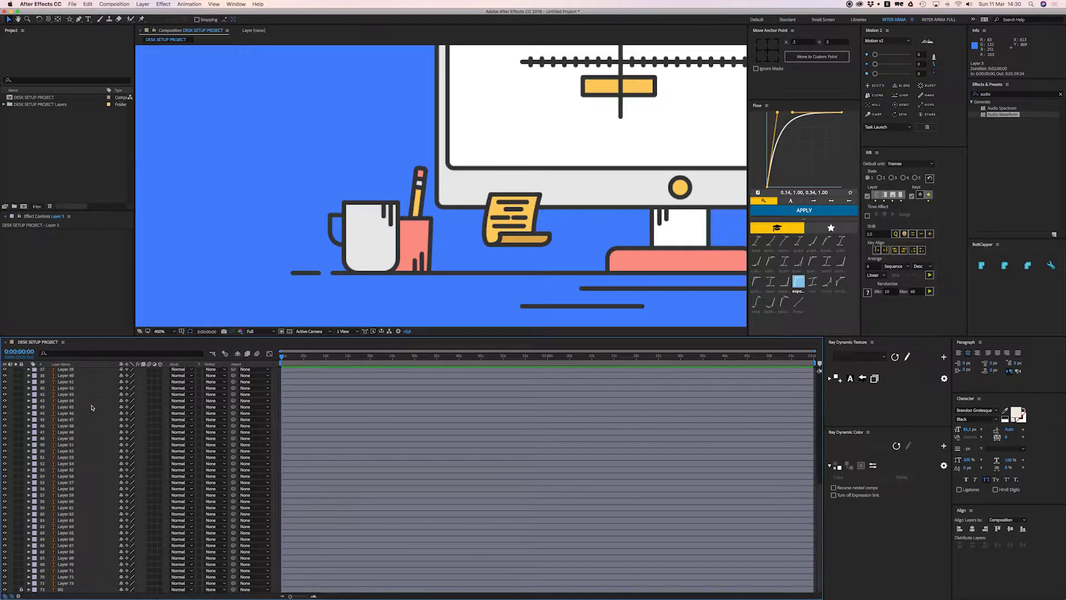
{"action": "left_click", "coordinate": [43, 584], "text": "shift"}
{"action": "left_click", "coordinate": [22, 588]}
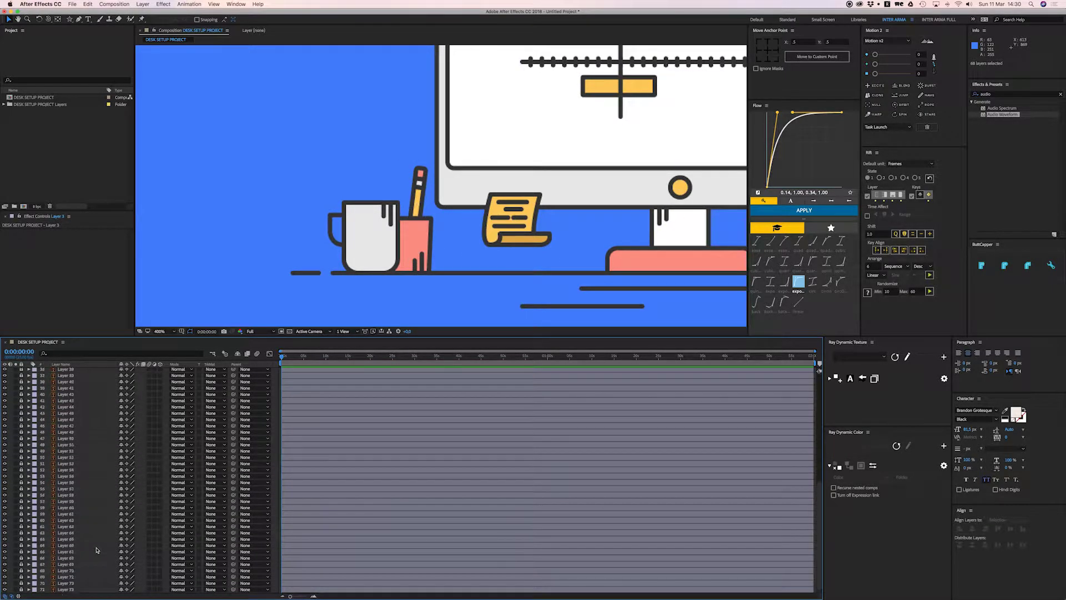
{"action": "scroll", "coordinate": [95, 550], "scroll_direction": "up", "scroll_amount": 5}
{"action": "left_click", "coordinate": [328, 319]}
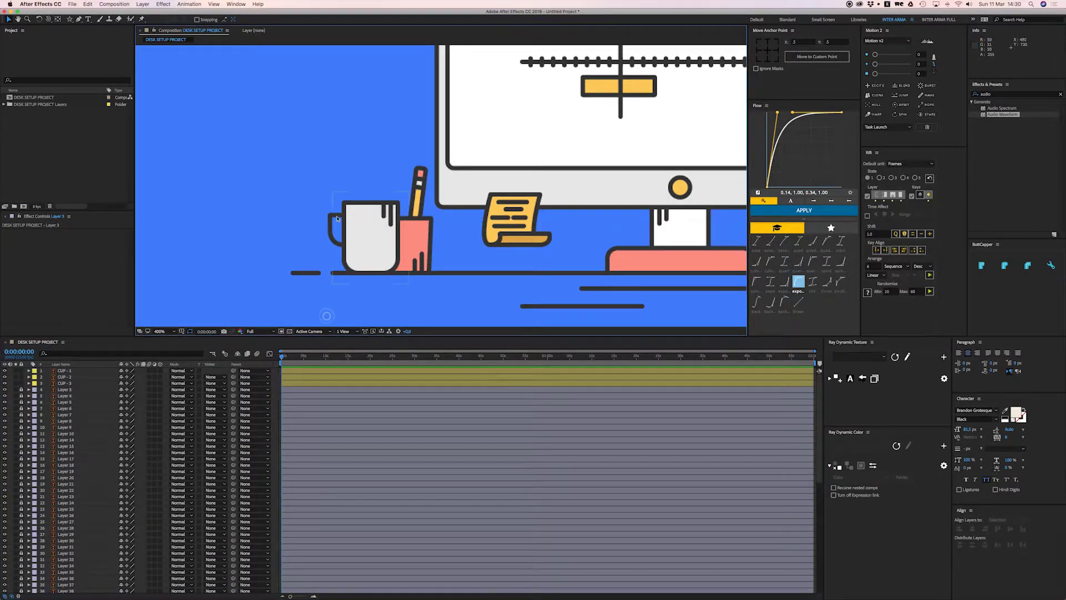
Parent the CUP - 1 and CUP - 3 layers to CUP - 2
{"action": "left_click", "coordinate": [390, 222]}
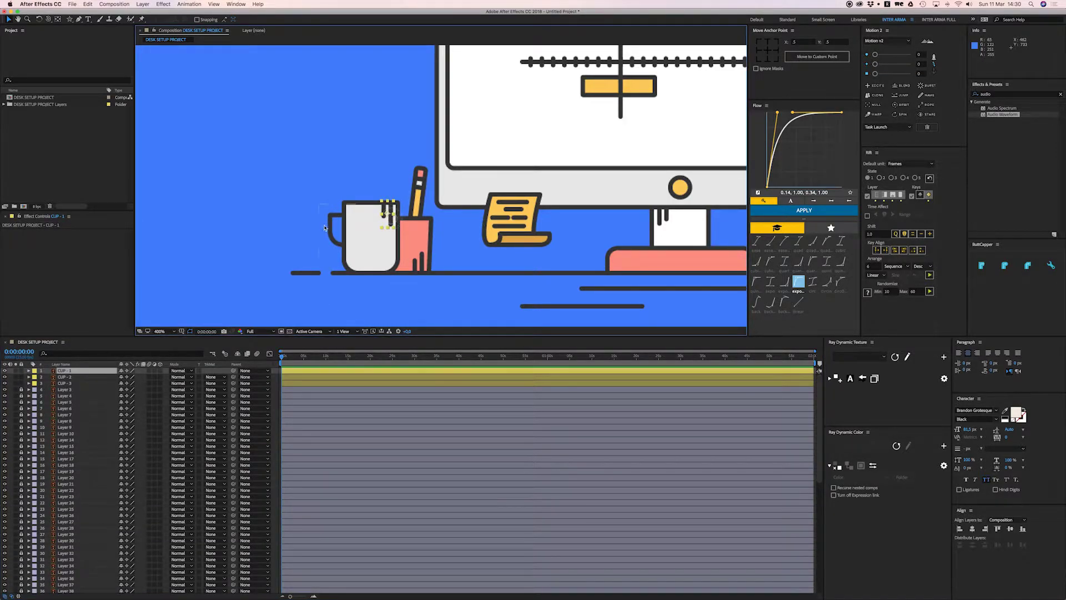
{"action": "left_click", "coordinate": [114, 383], "text": "shift"}
{"action": "left_click_drag", "start_coordinate": [233, 383], "coordinate": [72, 376]}
{"action": "left_click", "coordinate": [71, 377]}
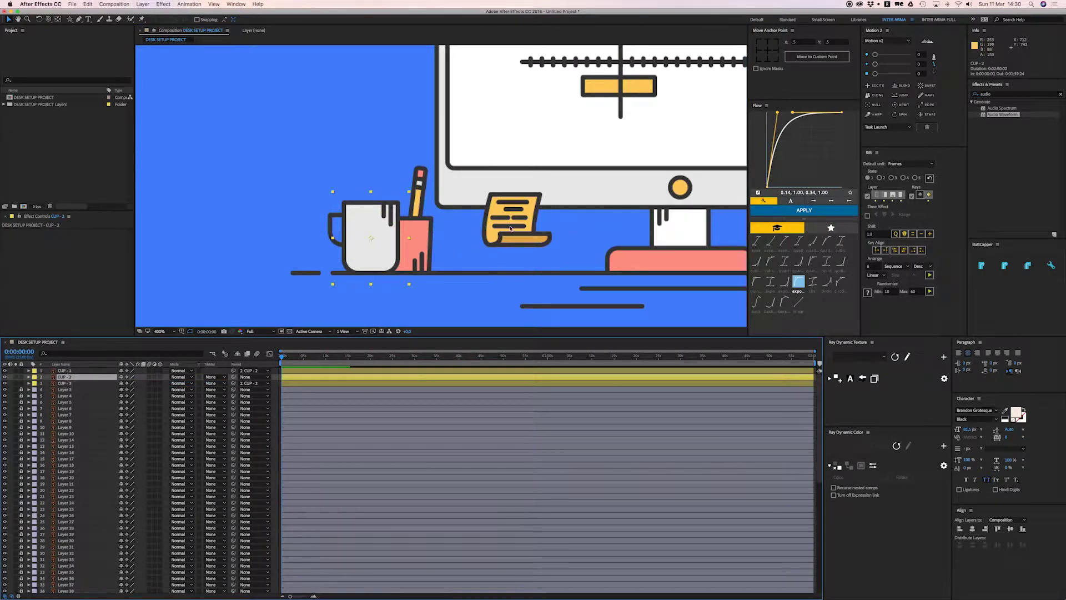
Try moving CUP - 2 across the desk to test the parenting, and undo the moves
{"action": "mouse_move", "coordinate": [385, 251]}
{"action": "left_mouse_down"}
{"action": "mouse_move", "coordinate": [496, 254]}
{"action": "mouse_move", "coordinate": [369, 262]}
{"action": "mouse_move", "coordinate": [386, 262]}
{"action": "left_mouse_up"}
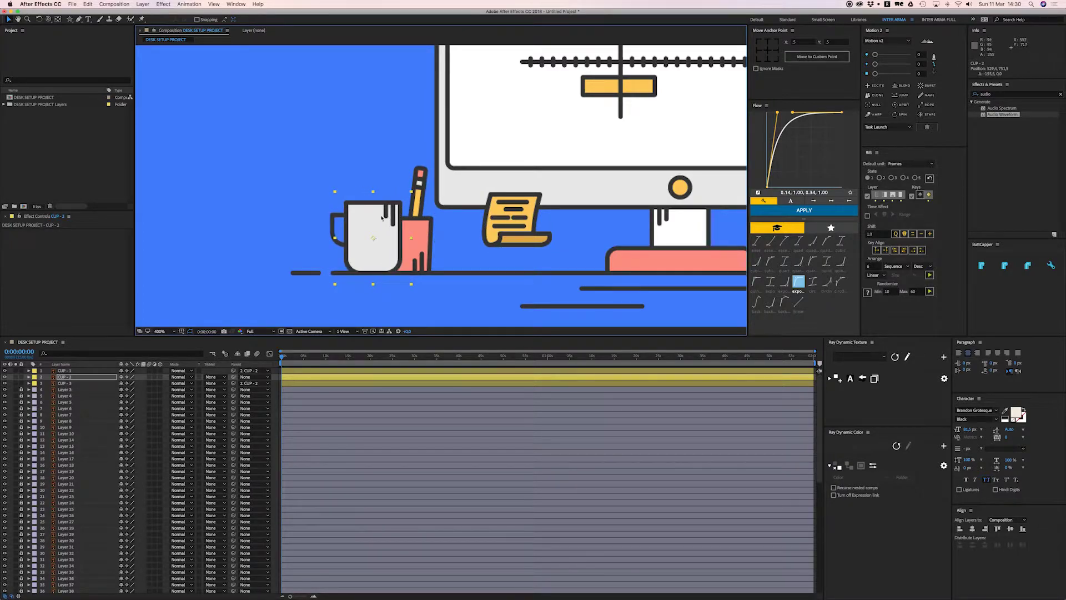
{"action": "key", "text": "super+z"}
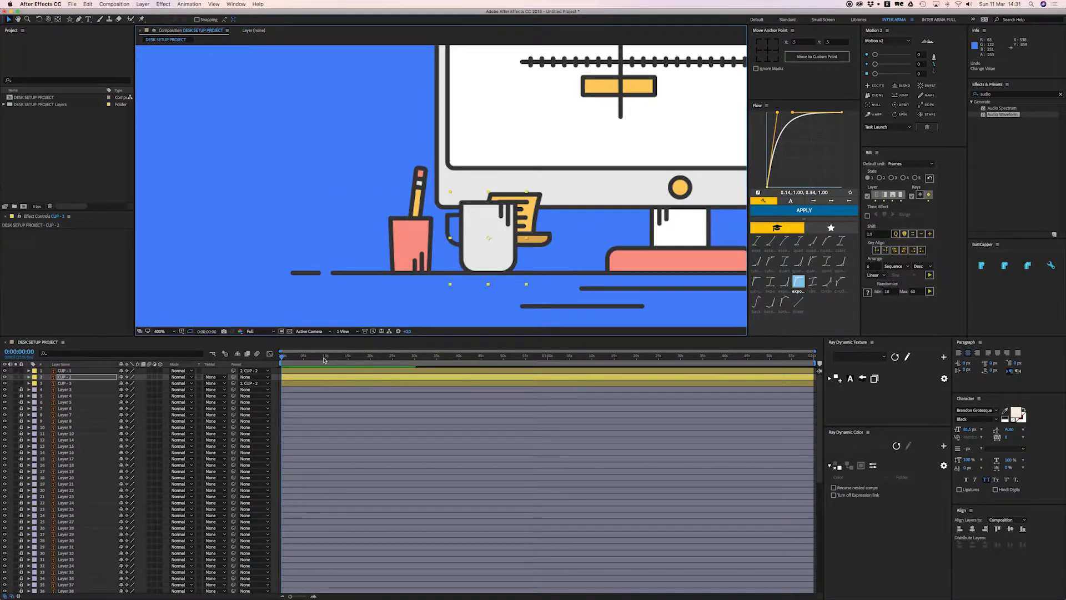
{"action": "key", "text": "super+z"}
Keyframe CUP - 2's Position at 0:00:02:01 and add a start keyframe at 0:00:00:00 about 152 px farther right
{"action": "left_click", "coordinate": [314, 595]}
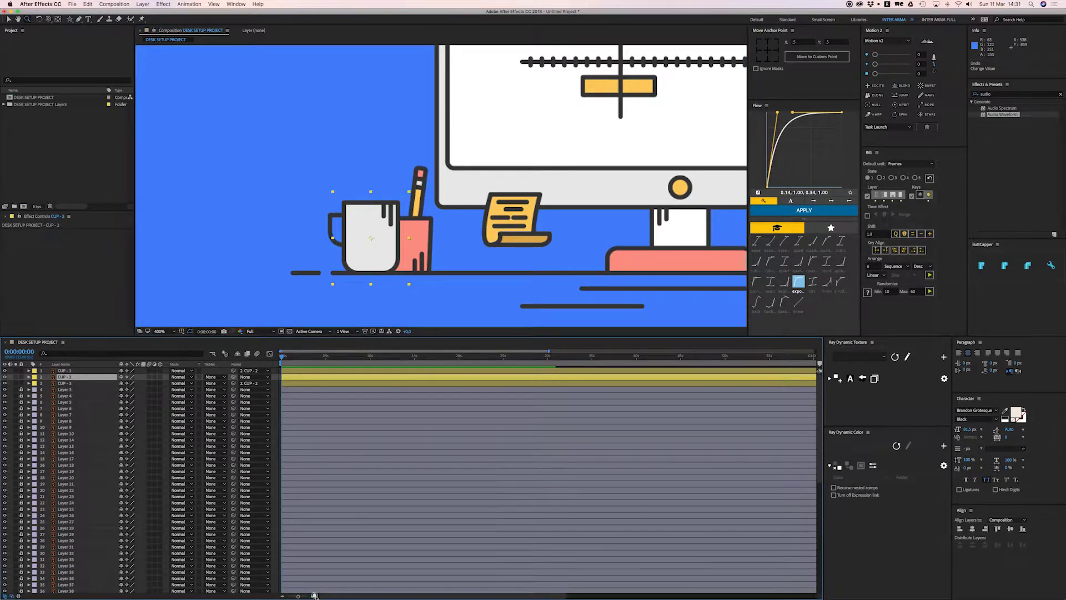
{"action": "key", "text": "p"}
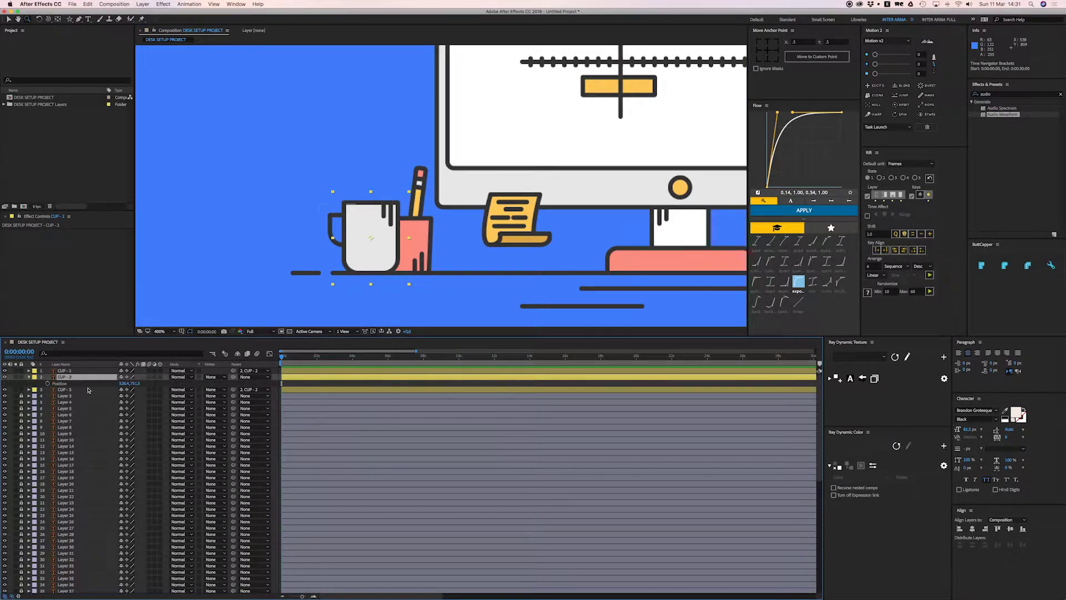
{"action": "left_click", "coordinate": [328, 357]}
{"action": "left_click", "coordinate": [48, 384]}
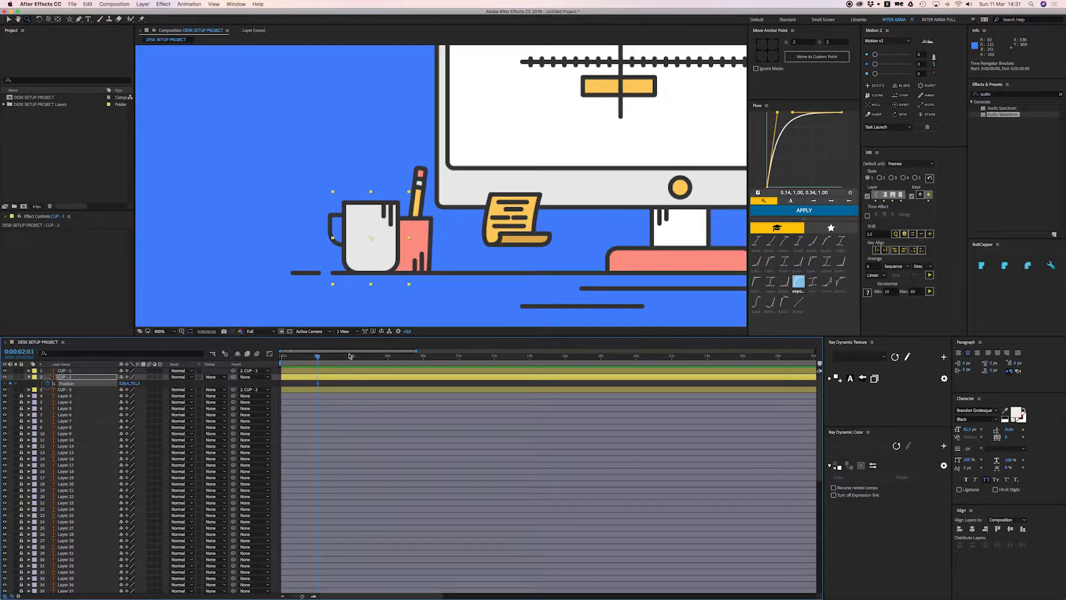
{"action": "key", "text": "v"}
{"action": "left_click_drag", "start_coordinate": [291, 359], "coordinate": [290, 355]}
{"action": "left_click_drag", "start_coordinate": [372, 253], "coordinate": [485, 247]}
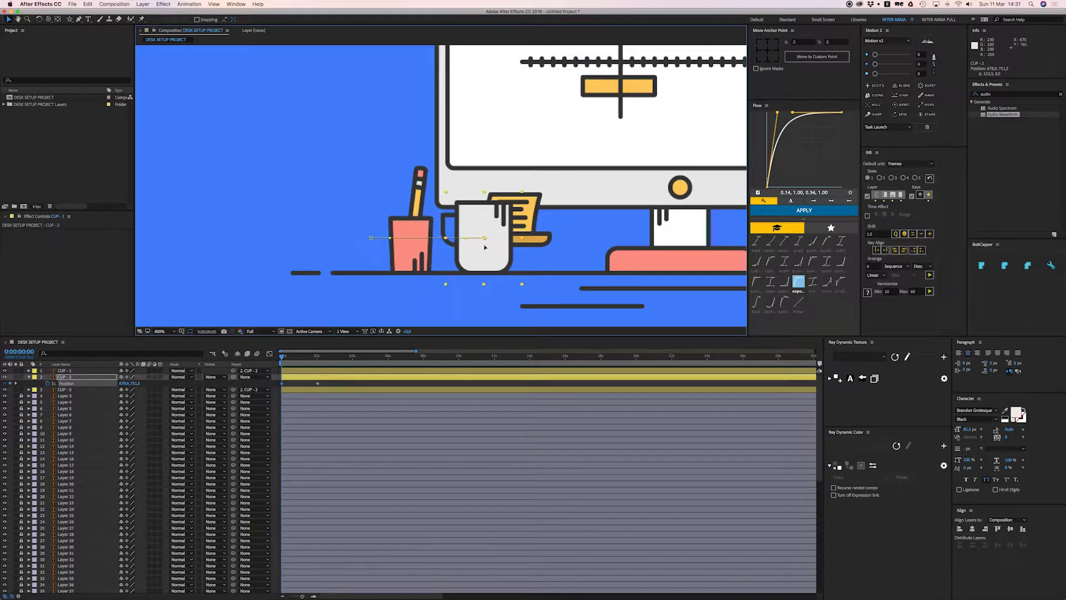
Apply the Flow easing curve 0.14, 1.00, 0.34, 1.00 to both cup position keyframes and inspect their speed graph
{"action": "key", "text": "space"}
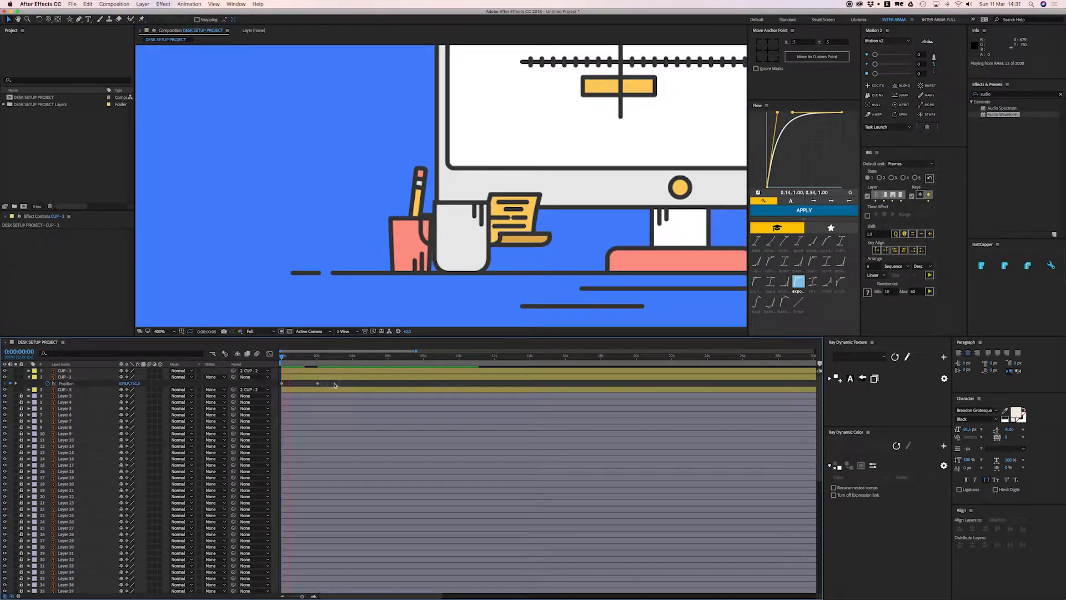
{"action": "left_click", "coordinate": [332, 380]}
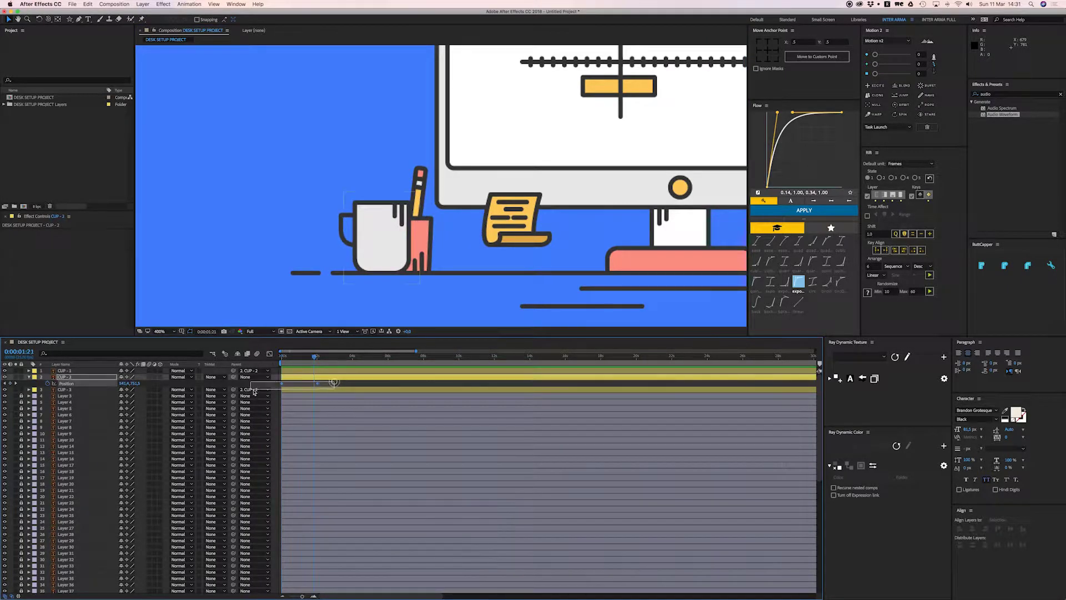
{"action": "left_click", "coordinate": [799, 282]}
{"action": "left_click", "coordinate": [804, 210]}
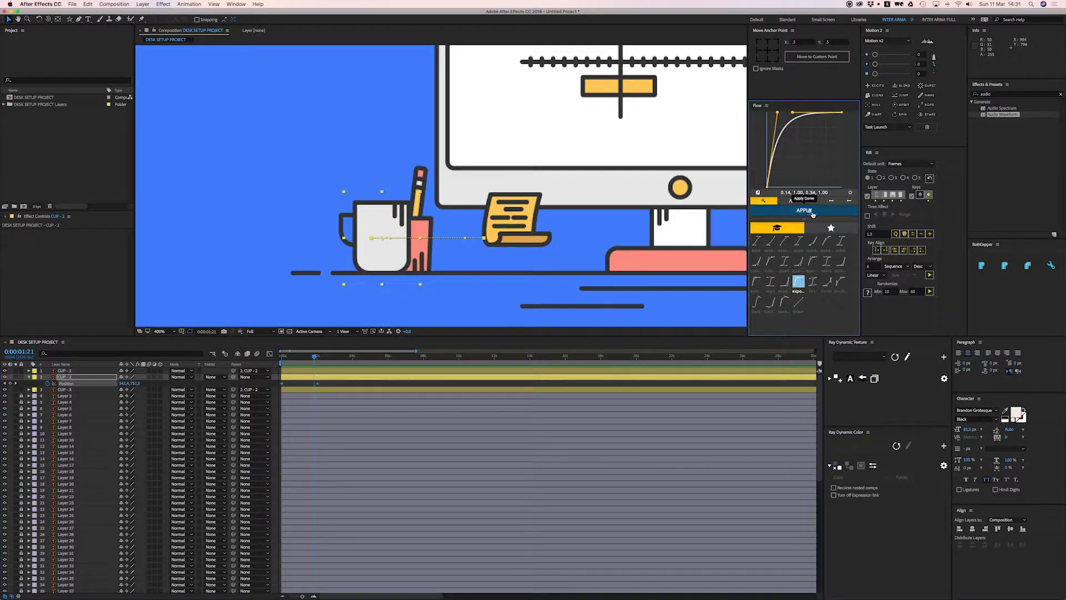
{"action": "left_click_drag", "start_coordinate": [332, 381], "coordinate": [268, 393]}
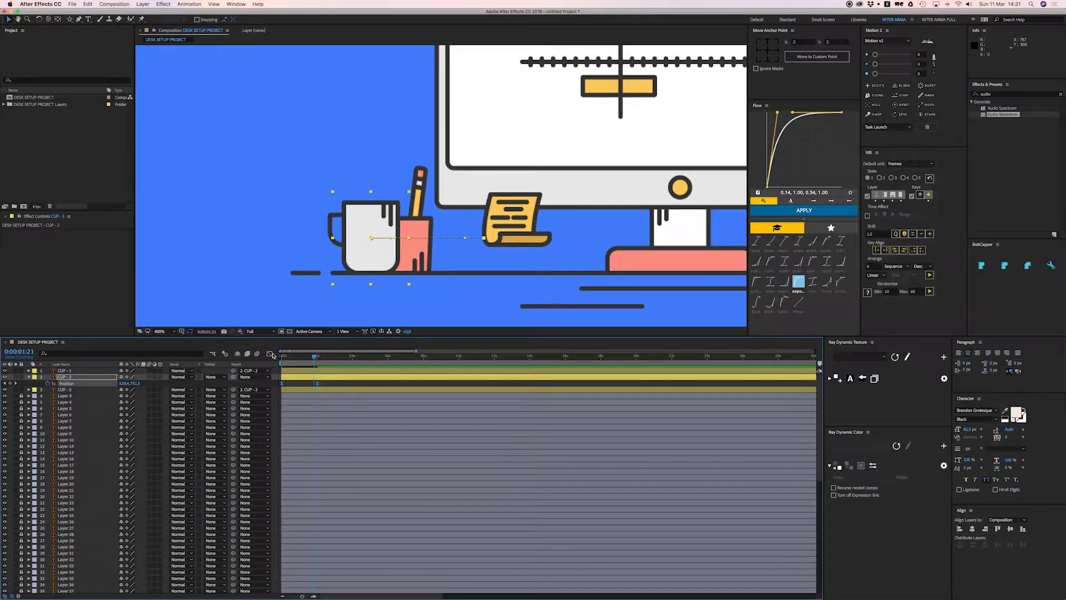
{"action": "left_click", "coordinate": [269, 354]}
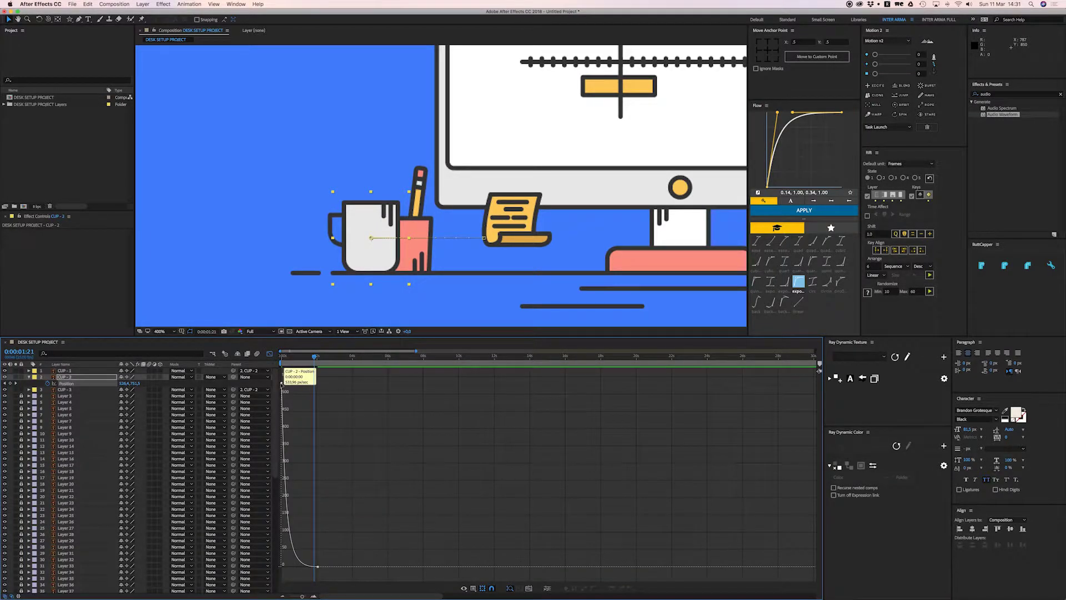
{"action": "mouse_move", "coordinate": [303, 362]}
{"action": "left_mouse_down"}
{"action": "mouse_move", "coordinate": [267, 359]}
{"action": "mouse_move", "coordinate": [295, 371]}
{"action": "left_mouse_up"}
{"action": "left_click", "coordinate": [270, 354]}
Shift all three CUP layers a few frames later on the timeline and preview the slide animation
{"action": "left_click", "coordinate": [293, 390]}
{"action": "left_click", "coordinate": [292, 371], "text": "shift"}
{"action": "left_click", "coordinate": [300, 382]}
{"action": "key", "text": "space"}
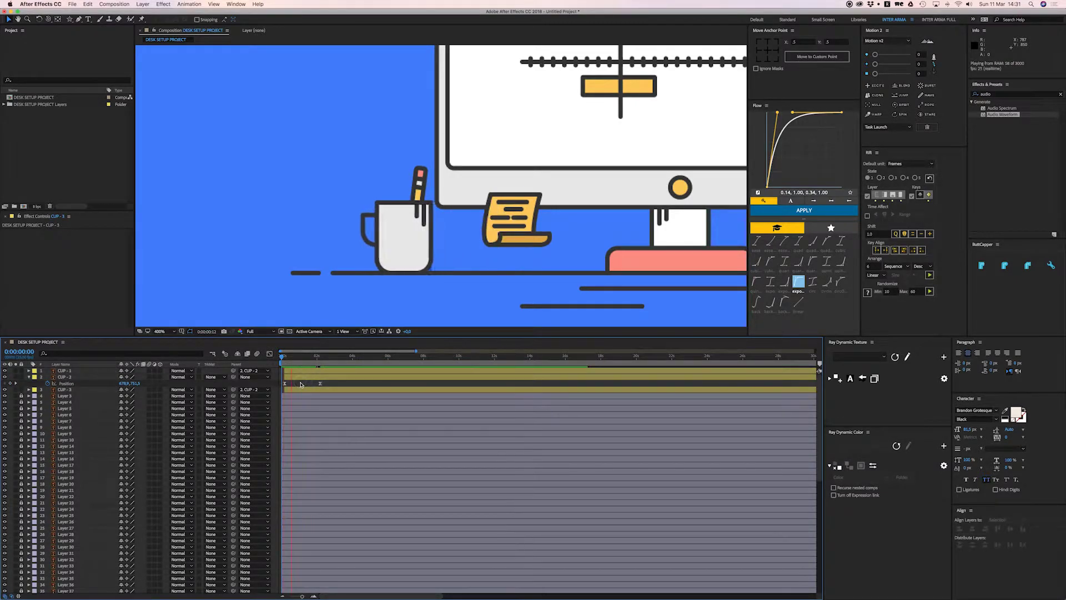
{"action": "key", "text": "space"}
Move CUP - 2's anchor point to the cup's bottom-left corner and remove its existing Position keyframes
{"action": "left_click_drag", "start_coordinate": [311, 359], "coordinate": [322, 361]}
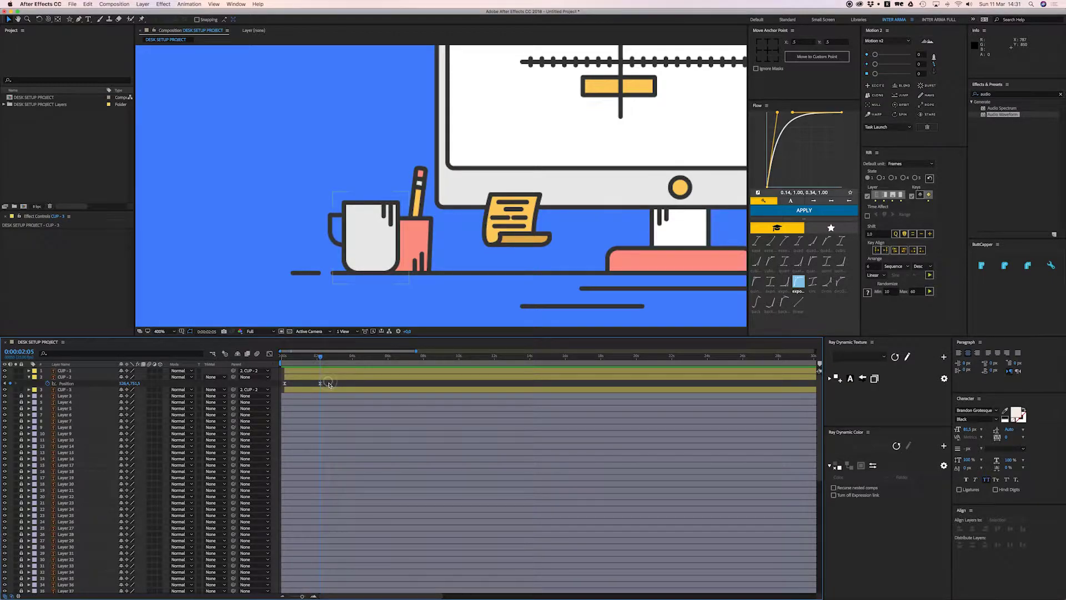
{"action": "left_click", "coordinate": [333, 384]}
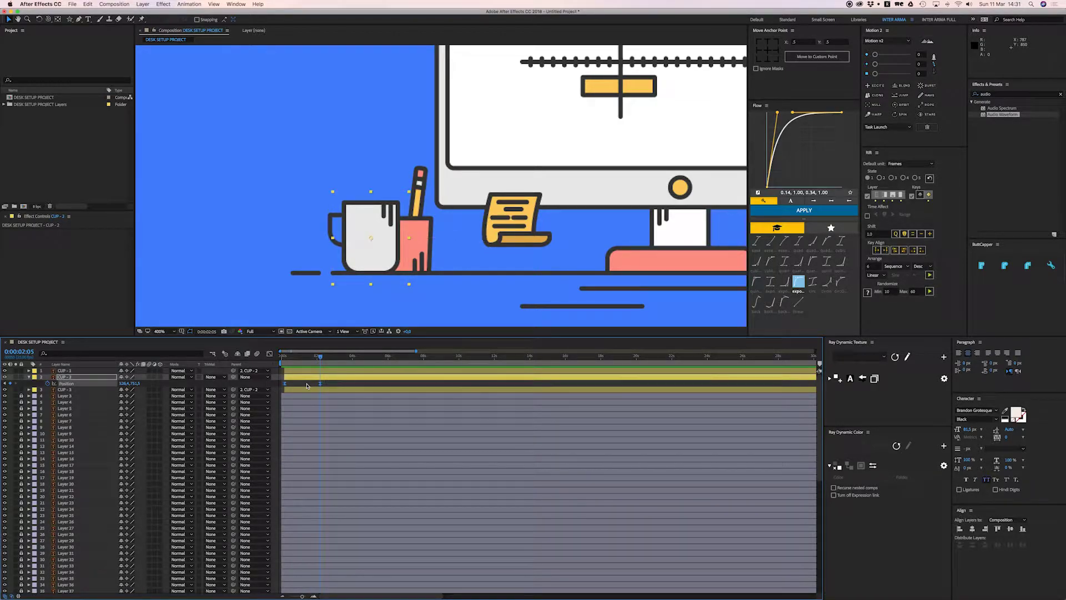
{"action": "left_click", "coordinate": [58, 20]}
{"action": "left_click_drag", "start_coordinate": [371, 238], "coordinate": [354, 278]}
{"action": "key", "text": "w"}
{"action": "left_click_drag", "start_coordinate": [398, 242], "coordinate": [395, 236]}
{"action": "key", "text": "super+z"}
{"action": "left_click", "coordinate": [48, 383]}
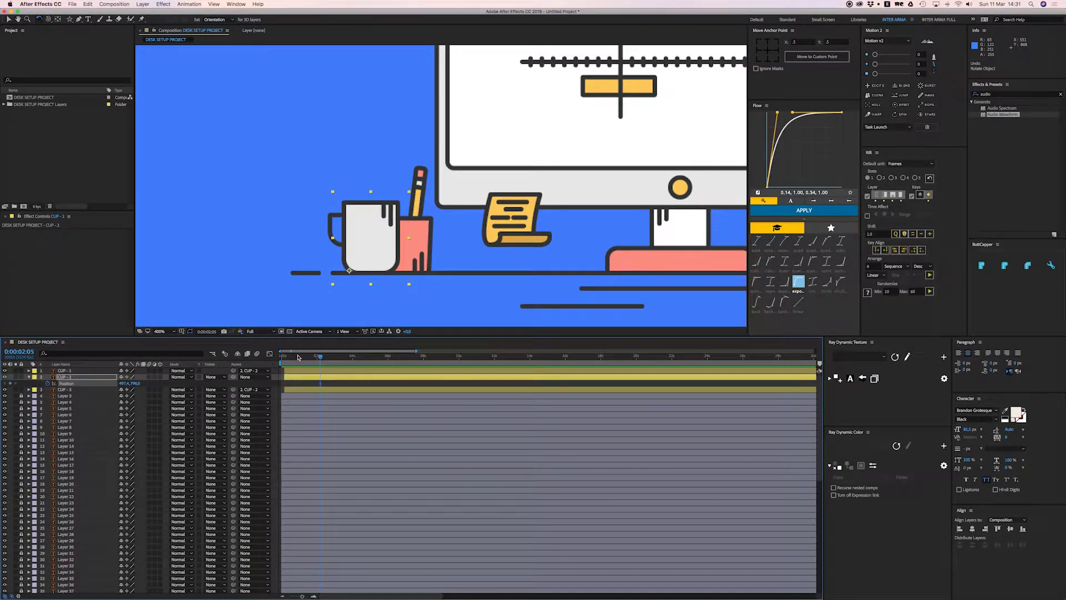
Place CUP - 2 about 150 px farther right at 0:00:00:04, apply the 0.14, 1.00, 0.34, 1.00 Flow curve to its Position keyframes, and preview
{"action": "key", "text": "v"}
{"action": "left_click_drag", "start_coordinate": [360, 271], "coordinate": [472, 270]}
{"action": "left_click_drag", "start_coordinate": [335, 394], "coordinate": [271, 380]}
{"action": "left_click", "coordinate": [807, 210]}
{"action": "left_click", "coordinate": [332, 383]}
{"action": "key", "text": "space"}
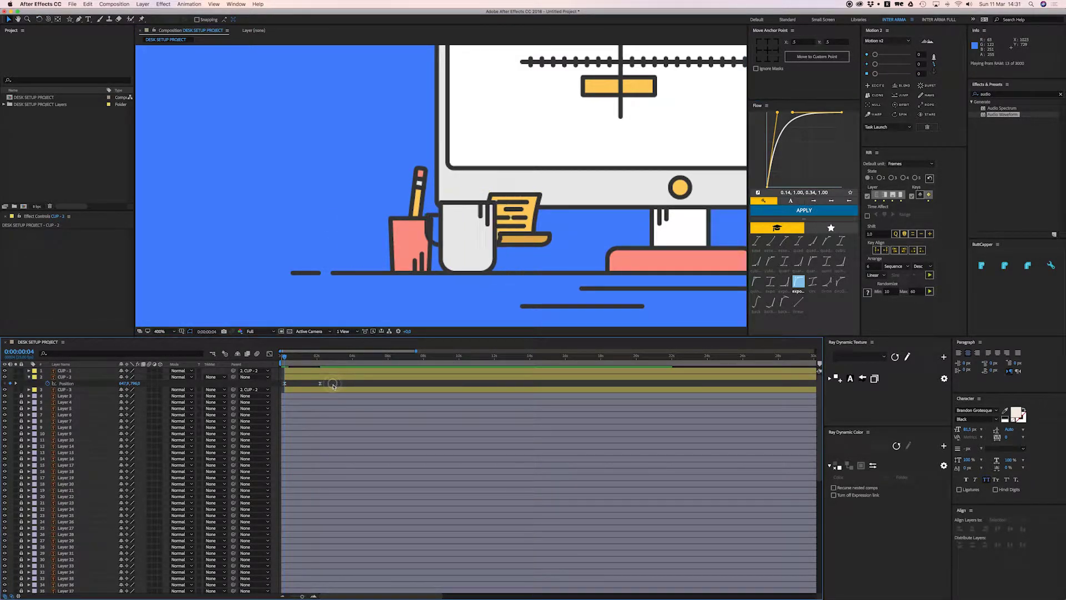
Add Position keyframes to CUP - 1 and CUP - 3 at 0:00:02:05
{"action": "left_click", "coordinate": [319, 357]}
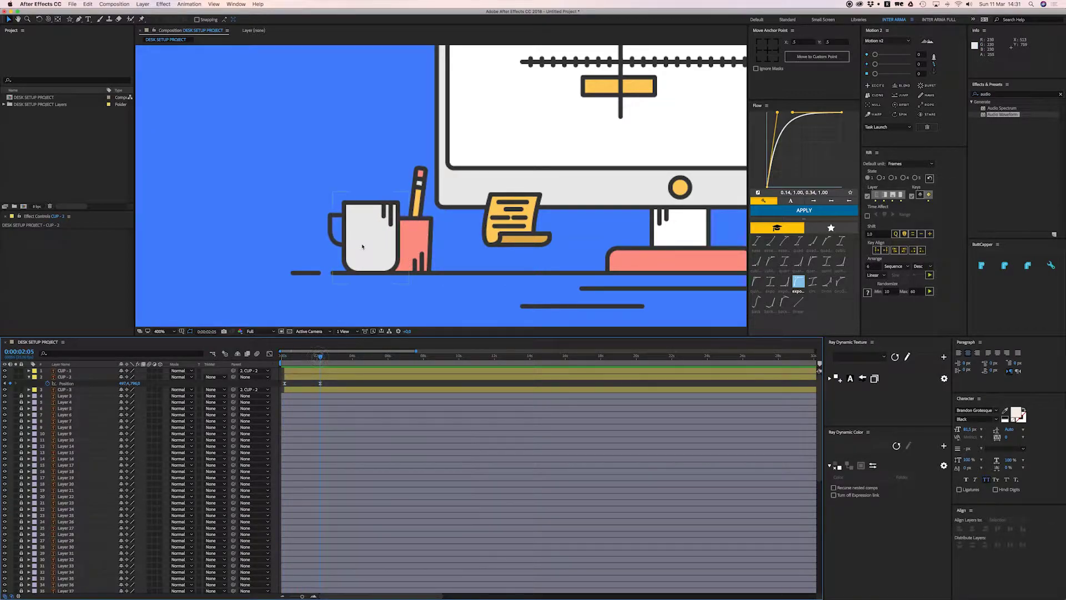
{"action": "scroll", "coordinate": [362, 247], "scroll_direction": "up", "scroll_amount": 3}
{"action": "left_click", "coordinate": [392, 200]}
{"action": "left_click", "coordinate": [270, 211], "text": "shift"}
{"action": "key", "text": "p"}
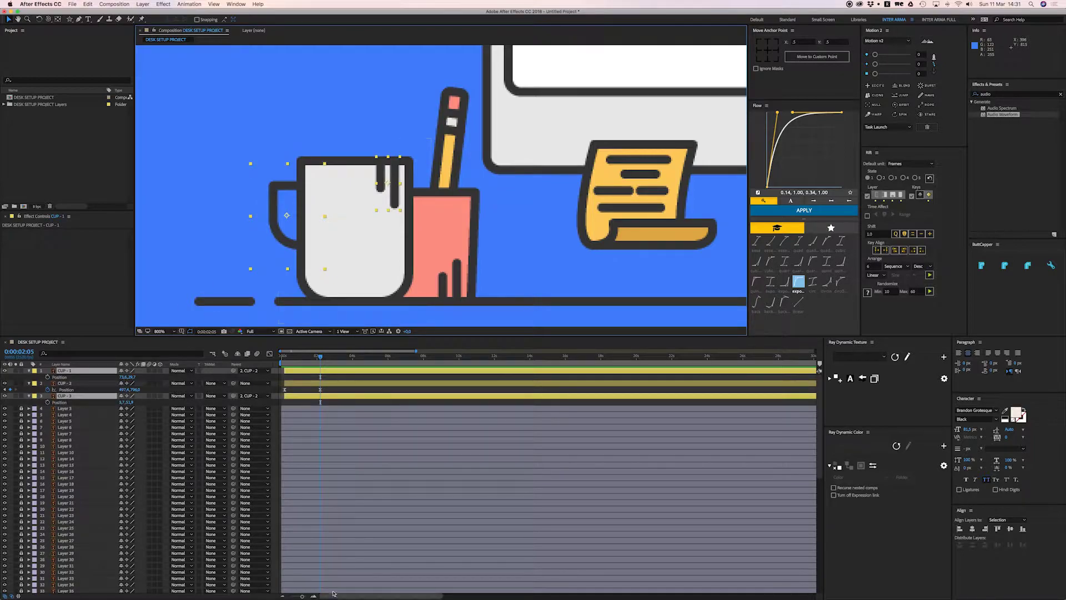
{"action": "left_click_drag", "start_coordinate": [309, 594], "coordinate": [316, 595]}
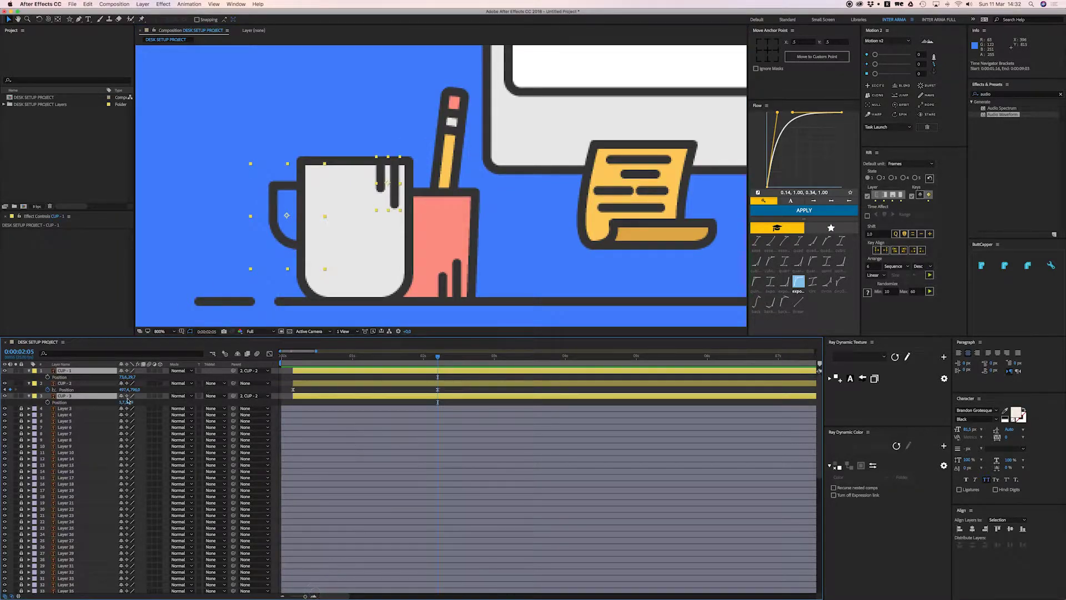
{"action": "left_click", "coordinate": [47, 378]}
At 0:00:00:16, shift the CUP - 1 reflection lines left and nudge the CUP - 3 handle right until it hides behind the cup
{"action": "left_click_drag", "start_coordinate": [337, 361], "coordinate": [327, 361]}
{"action": "left_click", "coordinate": [359, 377]}
{"action": "left_click_drag", "start_coordinate": [437, 204], "coordinate": [402, 206]}
{"action": "left_click", "coordinate": [314, 216]}
{"action": "key", "text": "shift+Right"}
{"action": "key", "text": "shift+Right"}
{"action": "key", "text": "shift+Right"}
{"action": "key", "text": "shift+Right"}
{"action": "key", "text": "shift+Right"}
{"action": "key", "text": "shift+Right"}
{"action": "key", "text": "shift+Right"}
{"action": "key", "text": "shift+Right"}
{"action": "key", "text": "shift+Right"}
{"action": "key", "text": "shift+Right"}
{"action": "key", "text": "Right"}
{"action": "key", "text": "Right"}
{"action": "key", "text": "Right"}
{"action": "key", "text": "Right"}
{"action": "key", "text": "Right"}
{"action": "key", "text": "Right"}
{"action": "key", "text": "Right"}
{"action": "key", "text": "Right"}
{"action": "key", "text": "Right"}
{"action": "key", "text": "Right"}
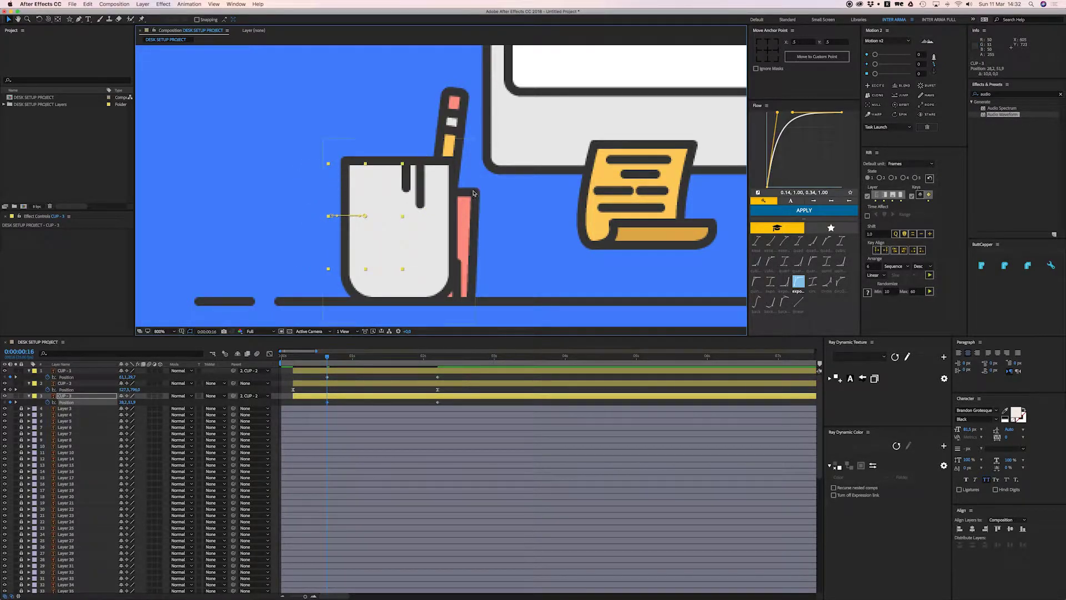
Nudge the CUP - 1 reflection lines another 10 px left at 0:00:00:16
{"action": "left_click", "coordinate": [418, 190]}
{"action": "key", "text": "Left"}
{"action": "key", "text": "Left"}
{"action": "key", "text": "Left"}
{"action": "key", "text": "Left"}
{"action": "key", "text": "Left"}
{"action": "key", "text": "Left"}
{"action": "key", "text": "Left"}
{"action": "key", "text": "Left"}
{"action": "key", "text": "Left"}
{"action": "key", "text": "Left"}
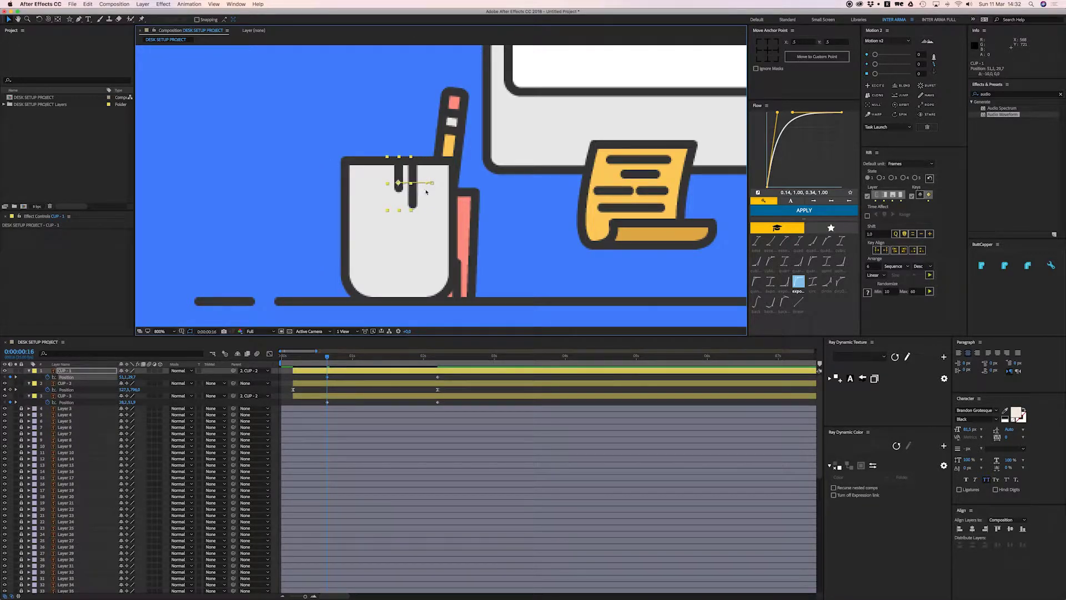
Apply Easy Ease to the Position keyframes of CUP - 1 and CUP - 3
{"action": "left_click", "coordinate": [311, 388]}
{"action": "left_click_drag", "start_coordinate": [314, 377], "coordinate": [346, 410]}
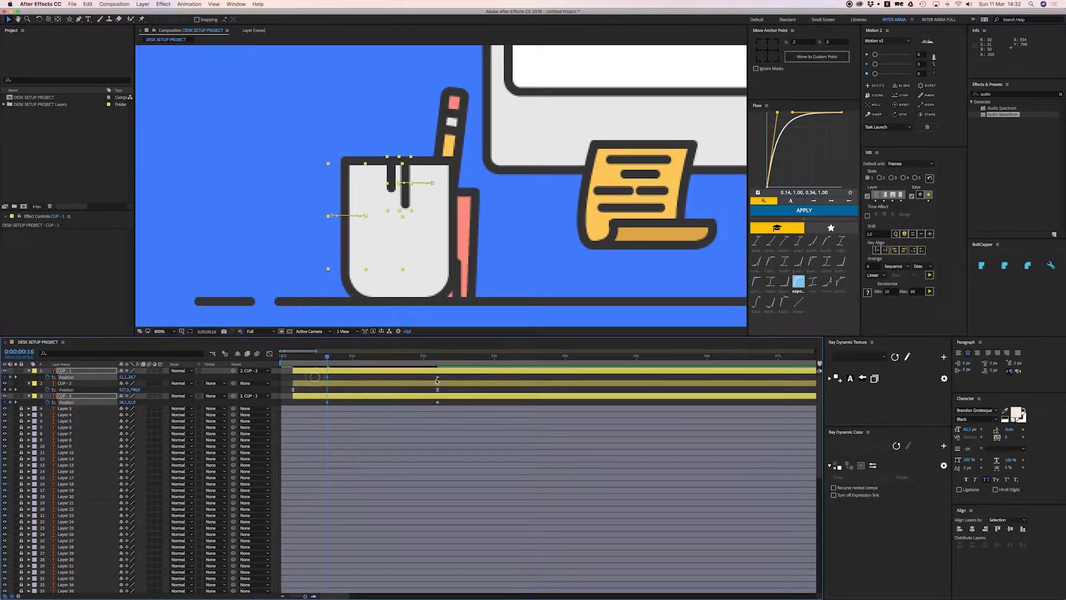
{"action": "left_click", "coordinate": [438, 403], "text": "shift"}
{"action": "right_click", "coordinate": [439, 404]}
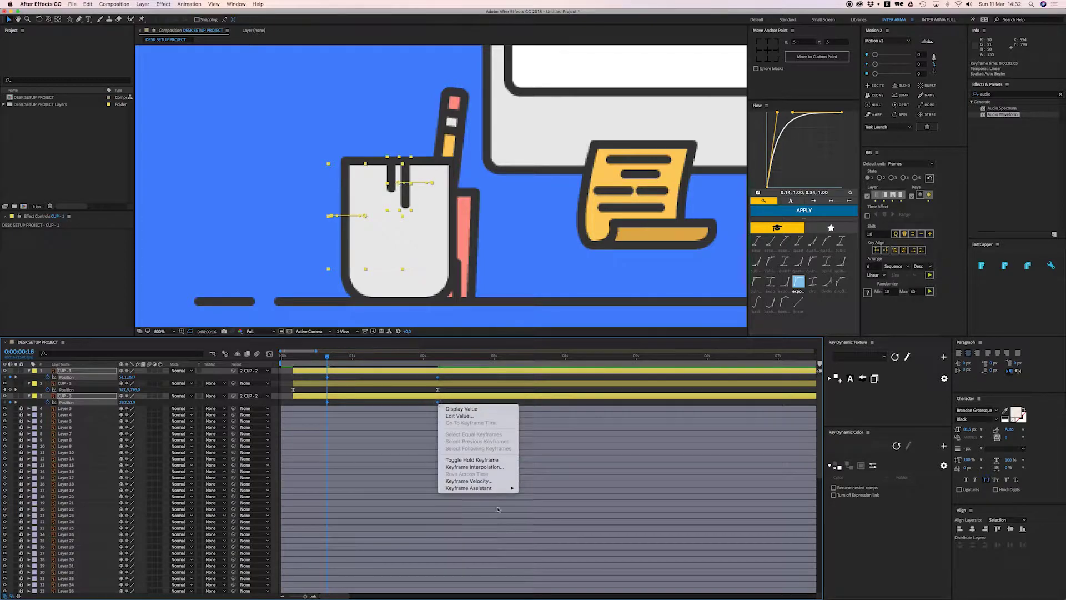
{"action": "mouse_move", "coordinate": [488, 488]}
{"action": "left_click", "coordinate": [543, 510]}
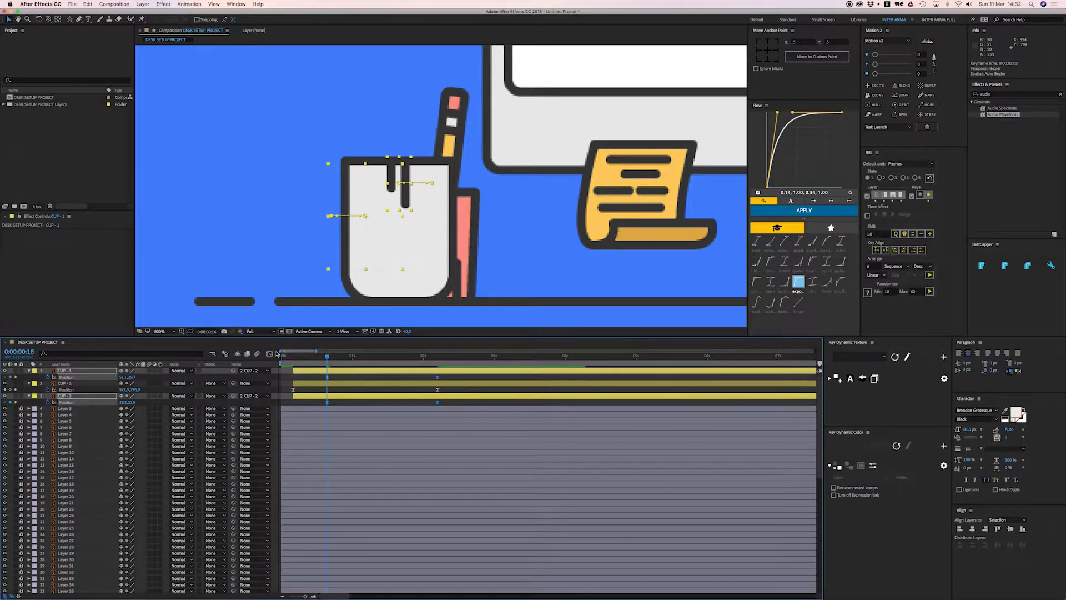
Shape the CUP - 1 and CUP - 3 speed graph with an early peak and a long slow-down, and preview the motion
{"action": "key", "text": "shift+F3"}
{"action": "left_click_drag", "start_coordinate": [293, 532], "coordinate": [382, 567]}
{"action": "key", "text": "space"}
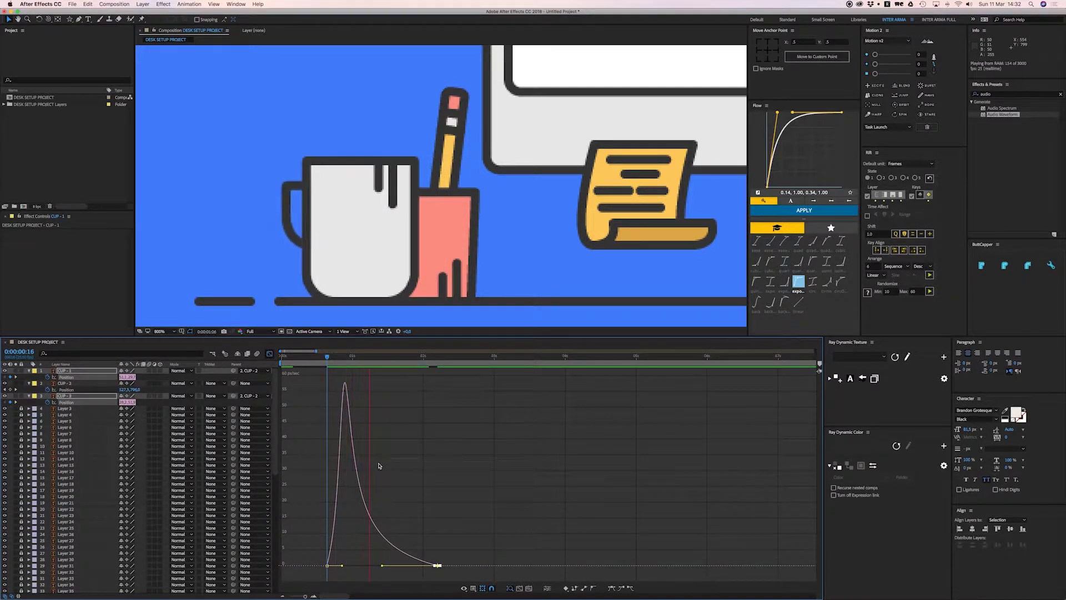
{"action": "left_click", "coordinate": [269, 353]}
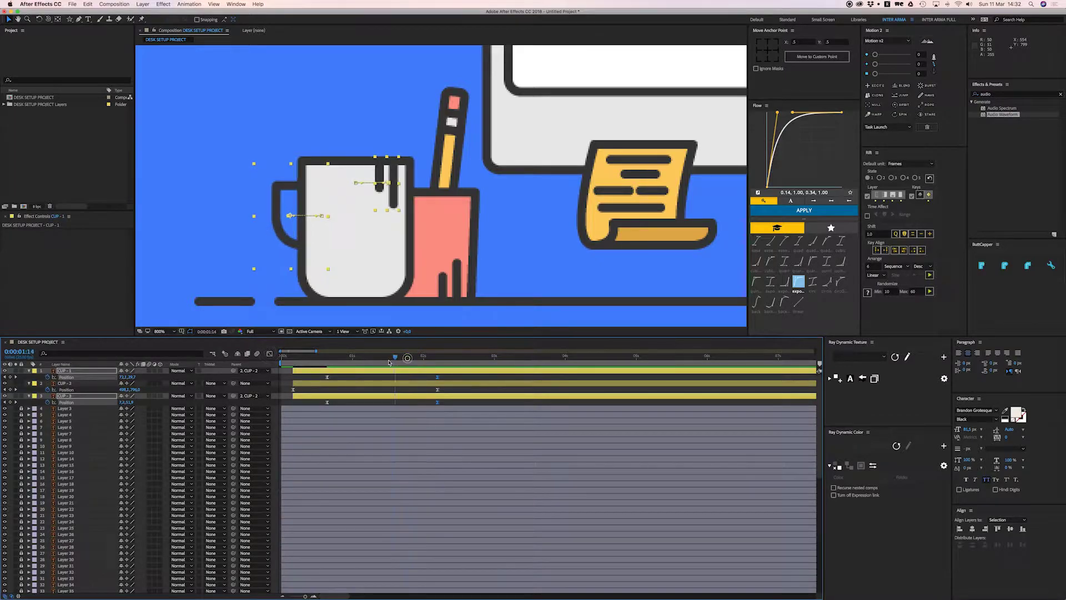
Shift the CUP - 1 and CUP - 3 Position keyframes about 8 frames earlier and preview the cup animation
{"action": "left_click_drag", "start_coordinate": [367, 363], "coordinate": [293, 363]}
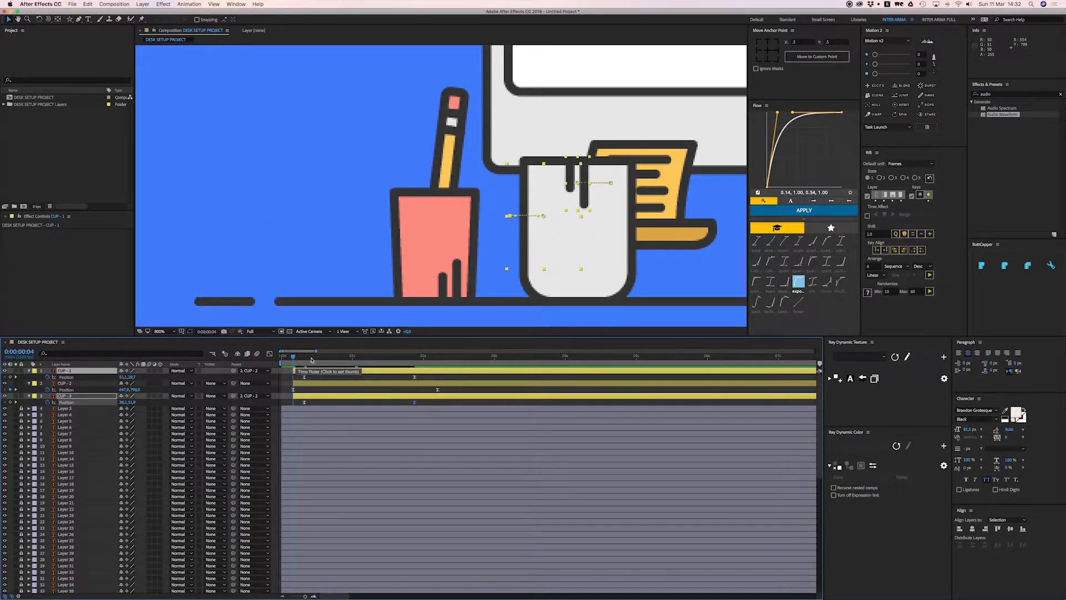
{"action": "left_click", "coordinate": [288, 361]}
{"action": "key", "text": "space"}
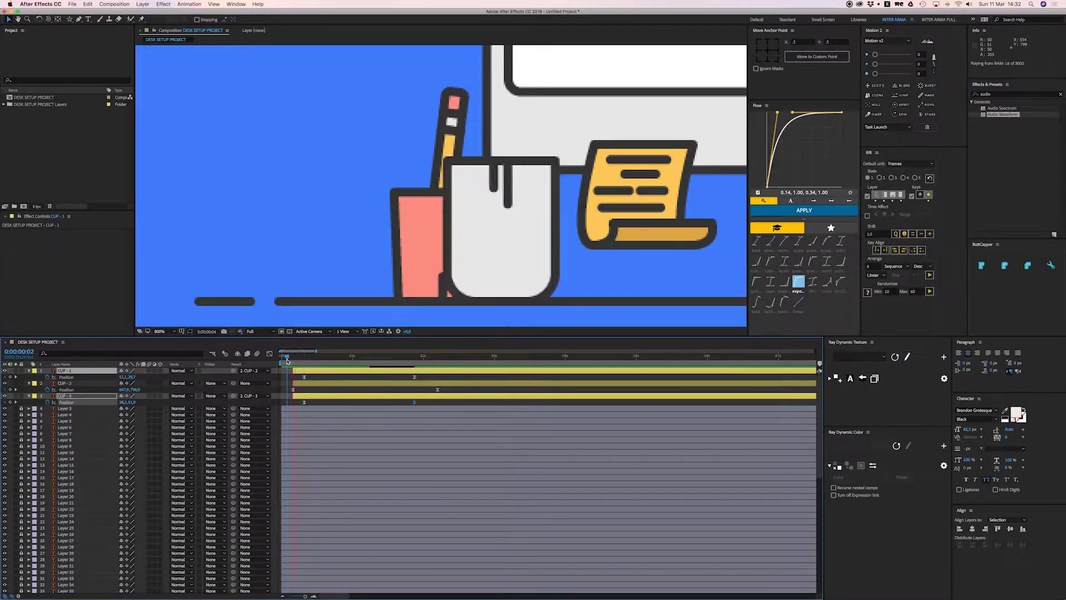
{"action": "key", "text": "space"}
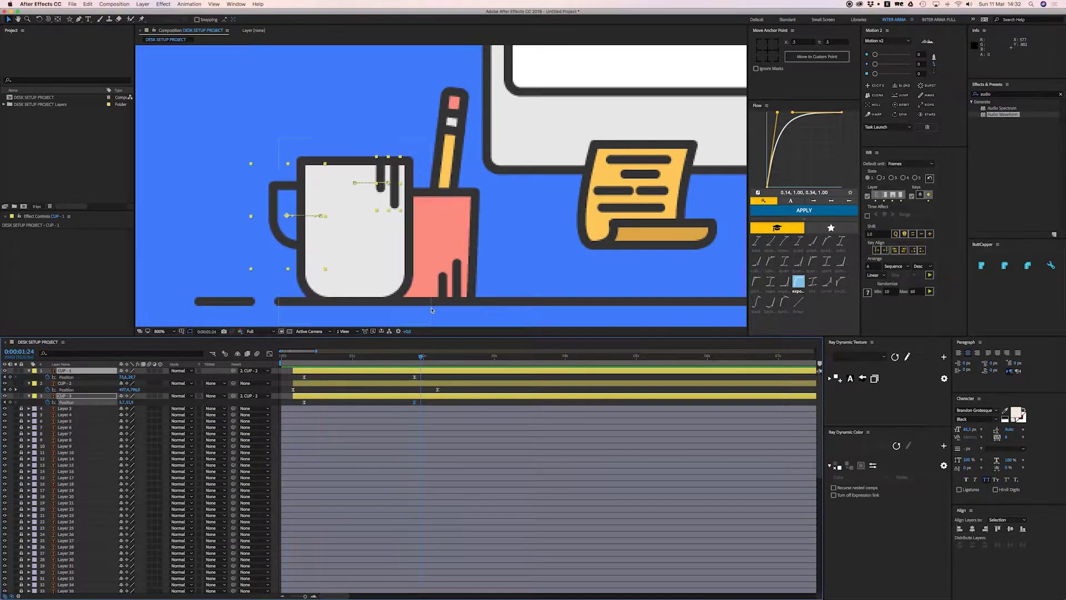
{"action": "key", "text": "comma"}
{"action": "left_click_drag", "start_coordinate": [415, 244], "coordinate": [424, 252]}
{"action": "left_click_drag", "start_coordinate": [410, 358], "coordinate": [343, 364]}
{"action": "key", "text": "space"}
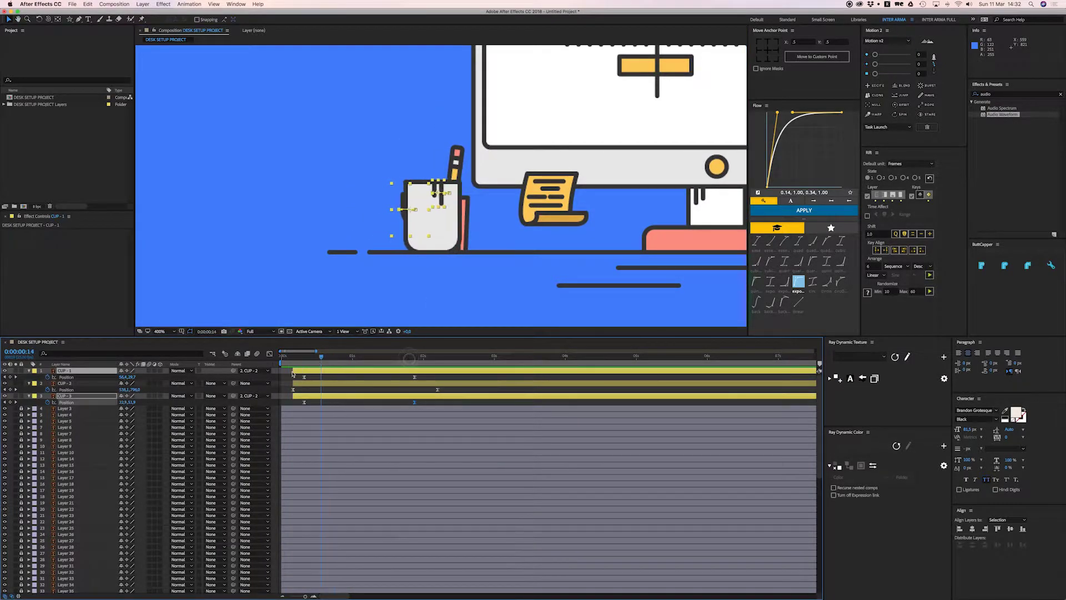
Move the CUP - 1 and CUP - 3 Position keyframes earlier again, starting just before CUP - 2's slide, and replay the animation
{"action": "left_click", "coordinate": [294, 378]}
{"action": "key", "text": "space"}
{"action": "left_click_drag", "start_coordinate": [378, 360], "coordinate": [420, 411]}
{"action": "key", "text": "space"}
{"action": "left_click_drag", "start_coordinate": [415, 402], "coordinate": [406, 404]}
{"action": "left_click", "coordinate": [421, 404]}
{"action": "mouse_move", "coordinate": [293, 357]}
{"action": "left_mouse_down"}
{"action": "mouse_move", "coordinate": [283, 361]}
{"action": "mouse_move", "coordinate": [293, 362]}
{"action": "left_mouse_up"}
{"action": "key", "text": "space"}
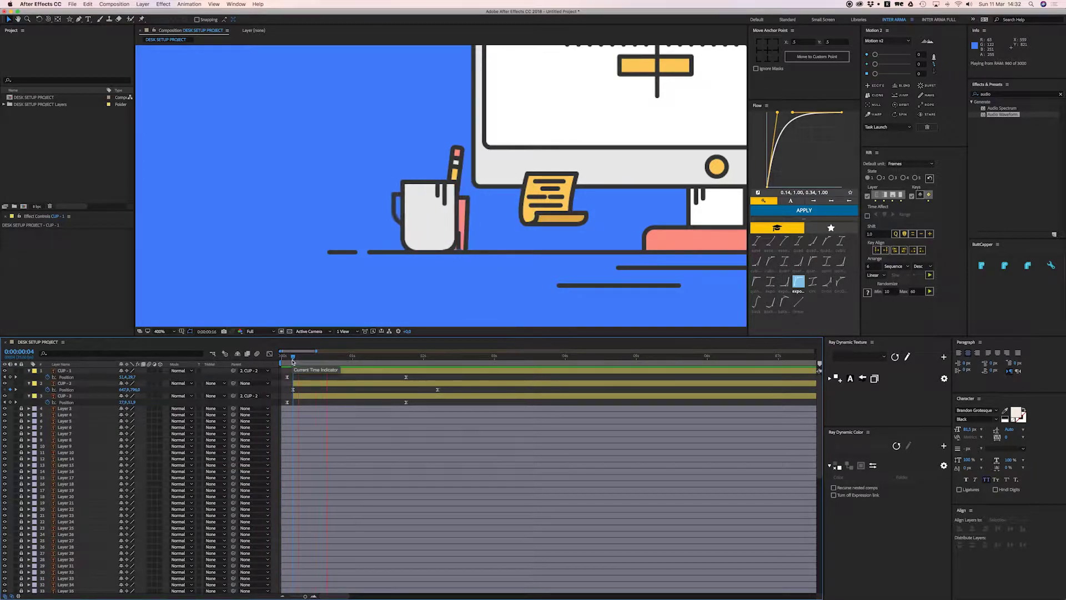
Keyframe CUP - 2's Rotation at 0:00:02:05 and tilt the cup about 7° counterclockwise at 0:00:01:18
{"action": "left_click_drag", "start_coordinate": [303, 360], "coordinate": [311, 383]}
{"action": "key", "text": "super+z"}
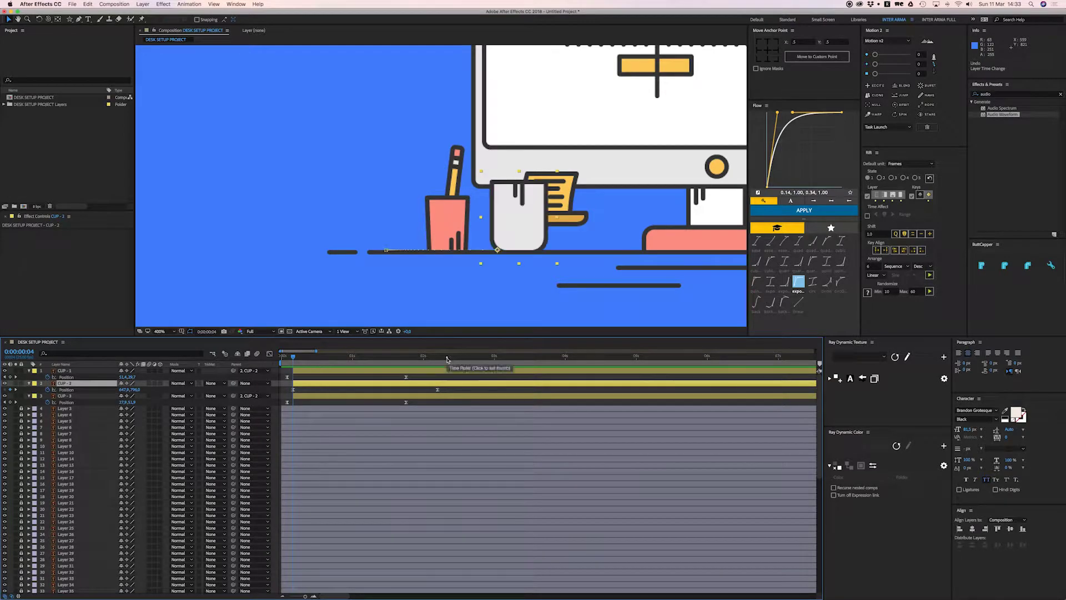
{"action": "left_click_drag", "start_coordinate": [447, 358], "coordinate": [438, 361]}
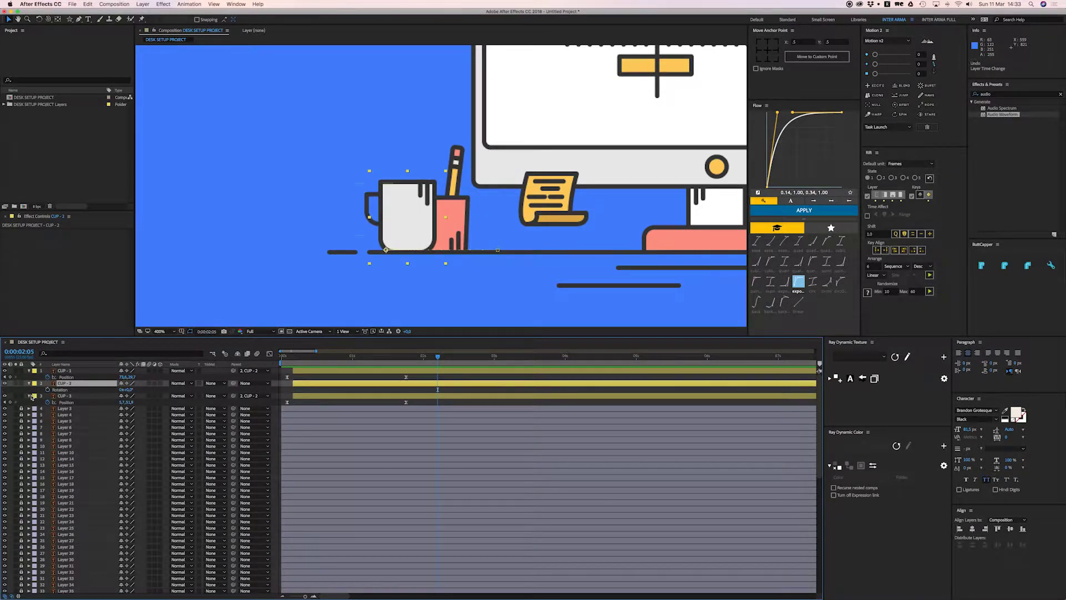
{"action": "left_click", "coordinate": [48, 390]}
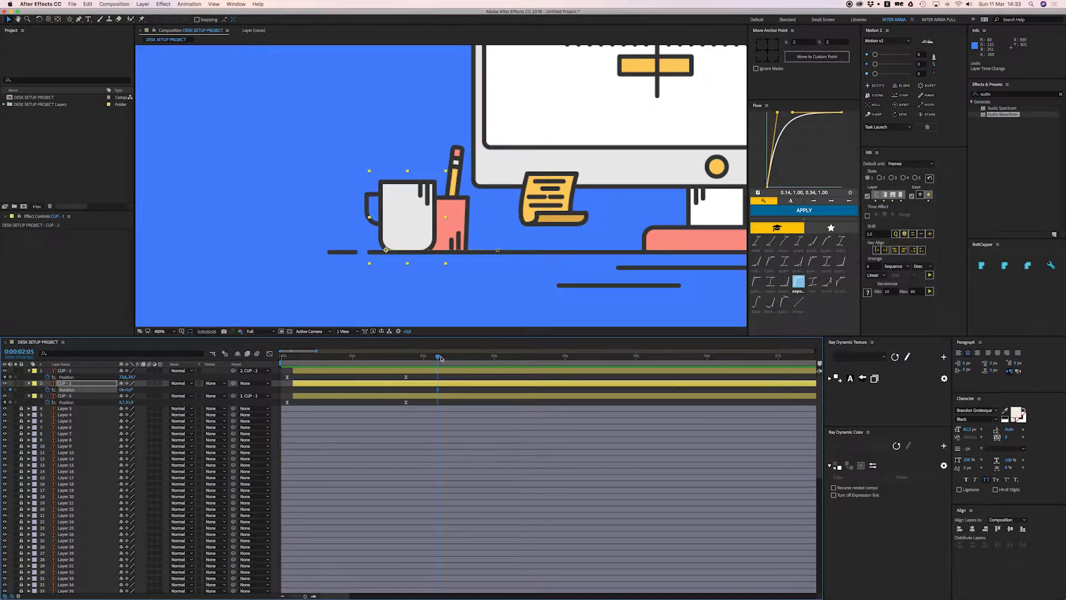
{"action": "left_click_drag", "start_coordinate": [429, 361], "coordinate": [413, 362]}
{"action": "key", "text": "w"}
{"action": "left_click_drag", "start_coordinate": [437, 184], "coordinate": [428, 176]}
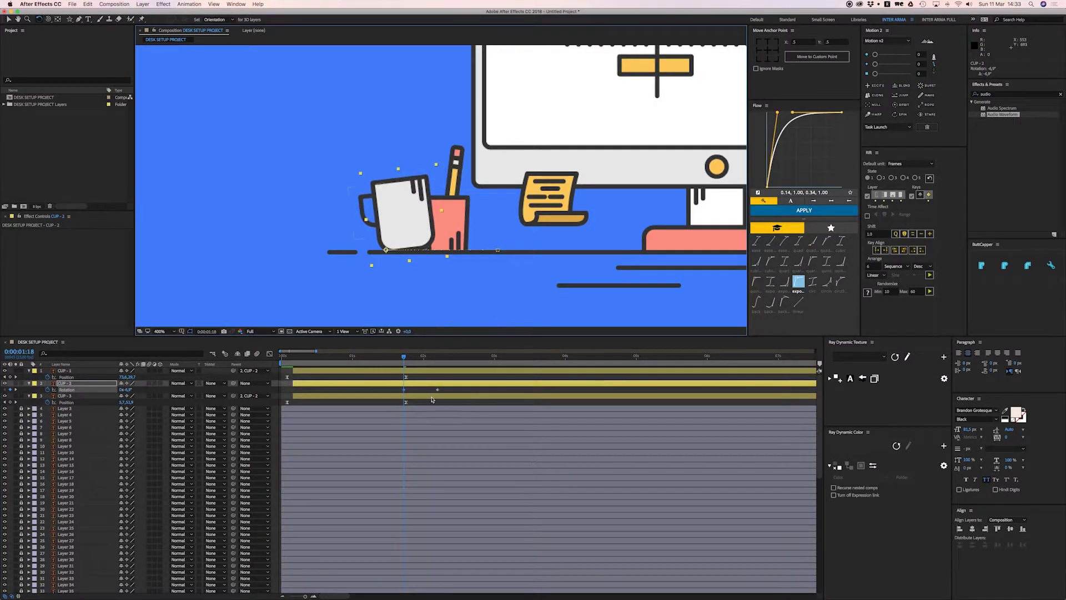
Paste an untilted Rotation keyframe at the start of CUP - 2's slide and arrange the three keyframes between 0:00:00:04 and 0:00:01:02
{"action": "left_click", "coordinate": [438, 390]}
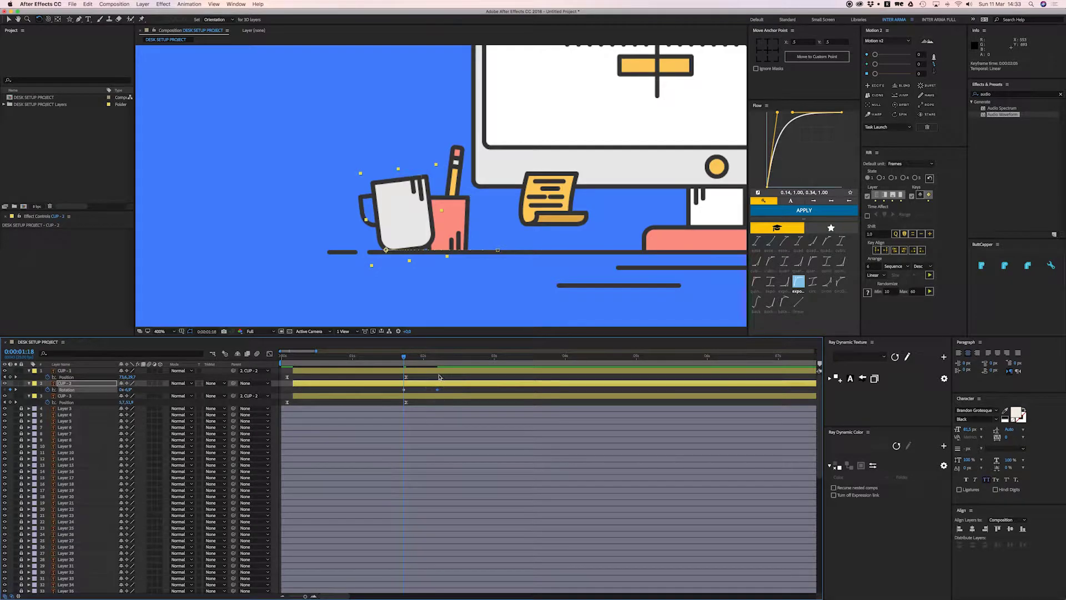
{"action": "left_click_drag", "start_coordinate": [441, 357], "coordinate": [438, 359]}
{"action": "left_click_drag", "start_coordinate": [420, 359], "coordinate": [294, 391]}
{"action": "key", "text": "super+v"}
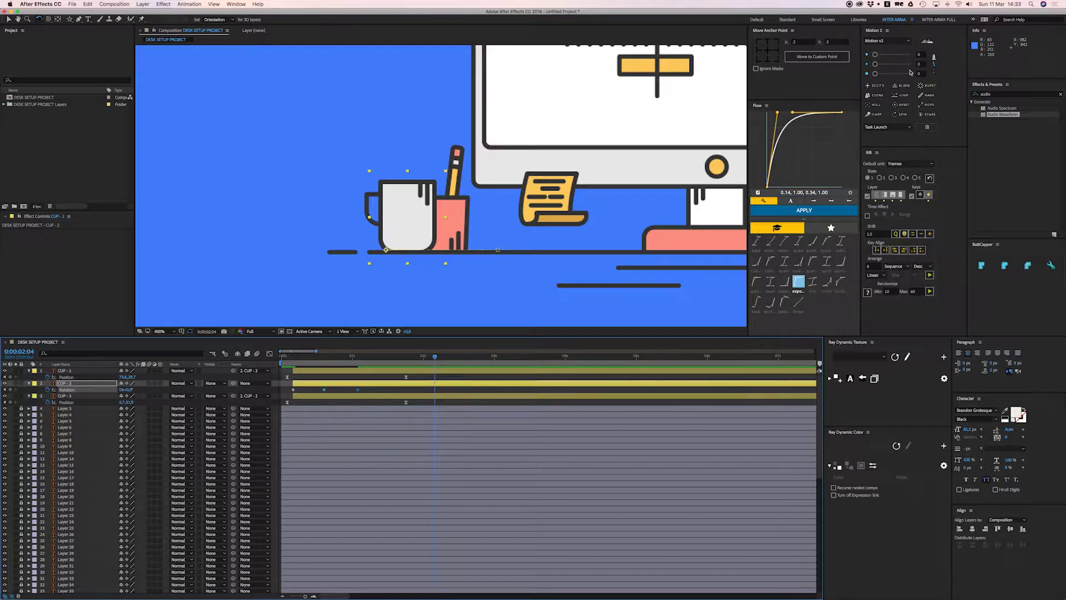
Apply the Motion v2 Jump to CUP - 2's Rotation keyframes and move the tilt and end keyframes earlier and closer together
{"action": "left_click", "coordinate": [902, 97]}
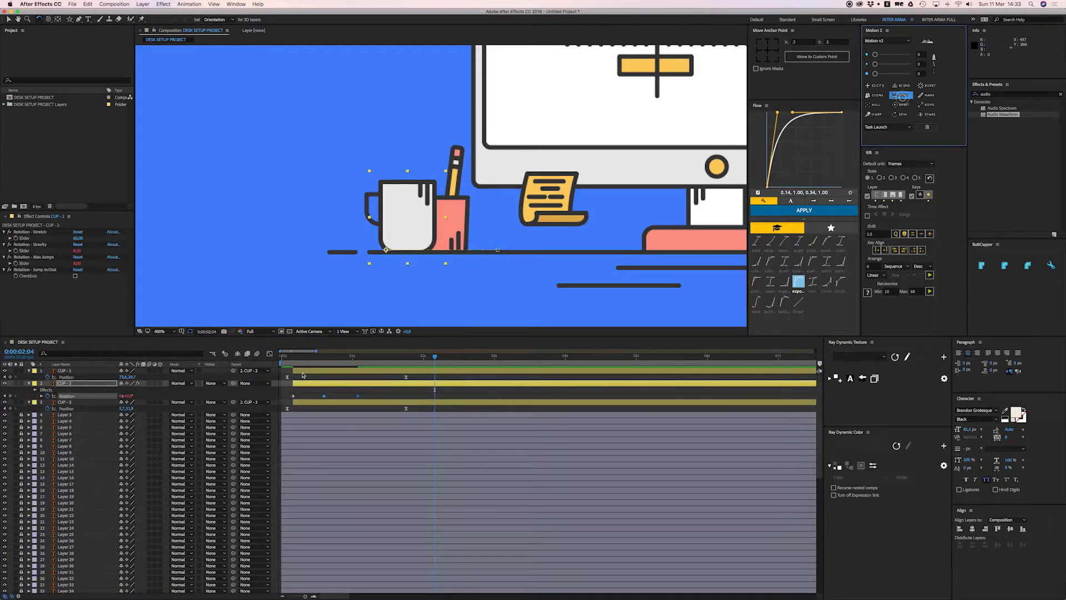
{"action": "key", "text": "space"}
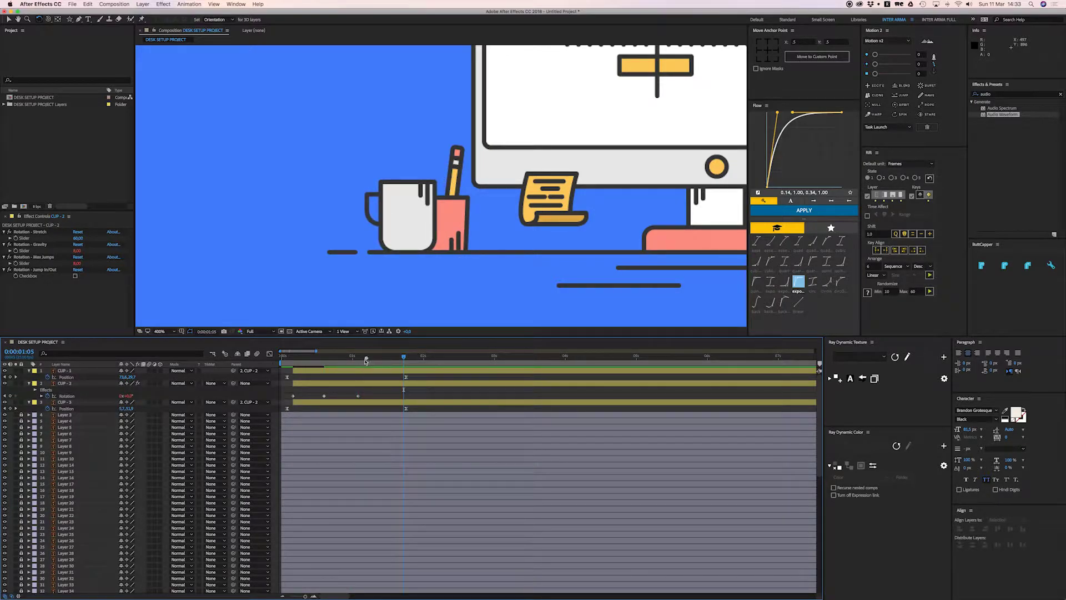
{"action": "left_click_drag", "start_coordinate": [358, 396], "coordinate": [333, 398]}
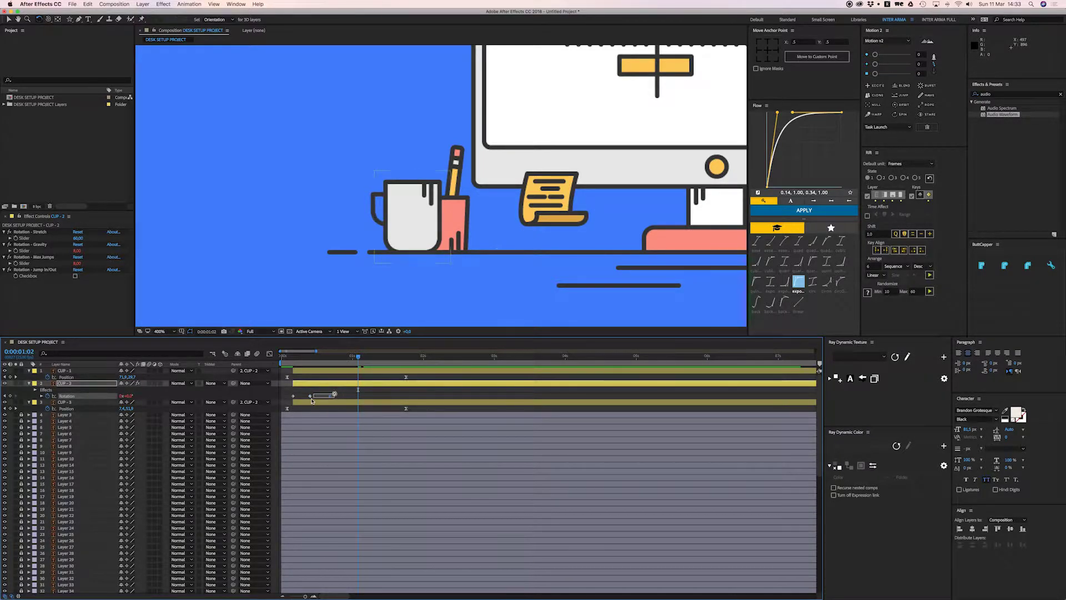
Raise CUP - 2's Rotation - Gravity, preview the bounce, and set Rotation - Max Jumps to 10
{"action": "left_click_drag", "start_coordinate": [79, 251], "coordinate": [82, 251]}
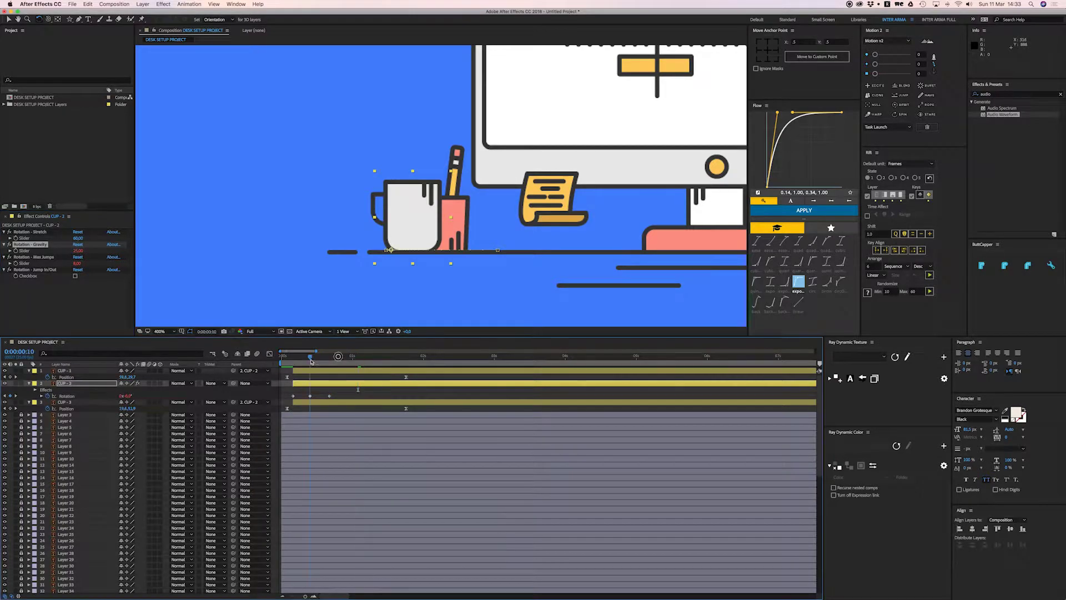
{"action": "left_click", "coordinate": [340, 361]}
{"action": "key", "text": "space"}
{"action": "key", "text": "space"}
{"action": "left_click_drag", "start_coordinate": [80, 252], "coordinate": [81, 252]}
{"action": "type", "text": "10"}
{"action": "key", "text": "Return"}
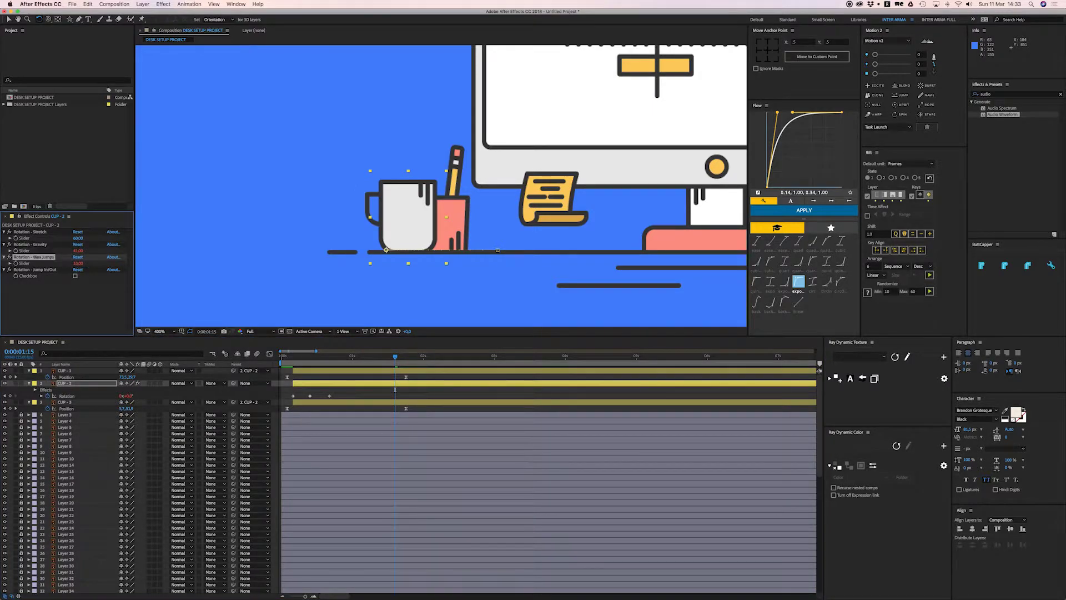
Try lower Rotation - Gravity values on CUP - 2 and preview the bounce
{"action": "key", "text": "Return"}
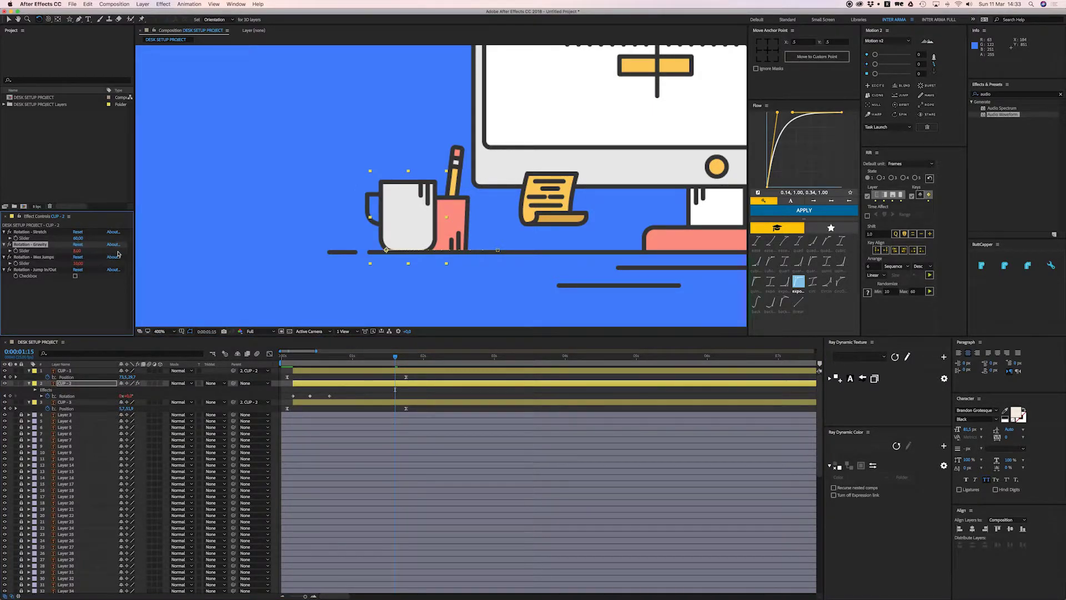
{"action": "key", "text": "space"}
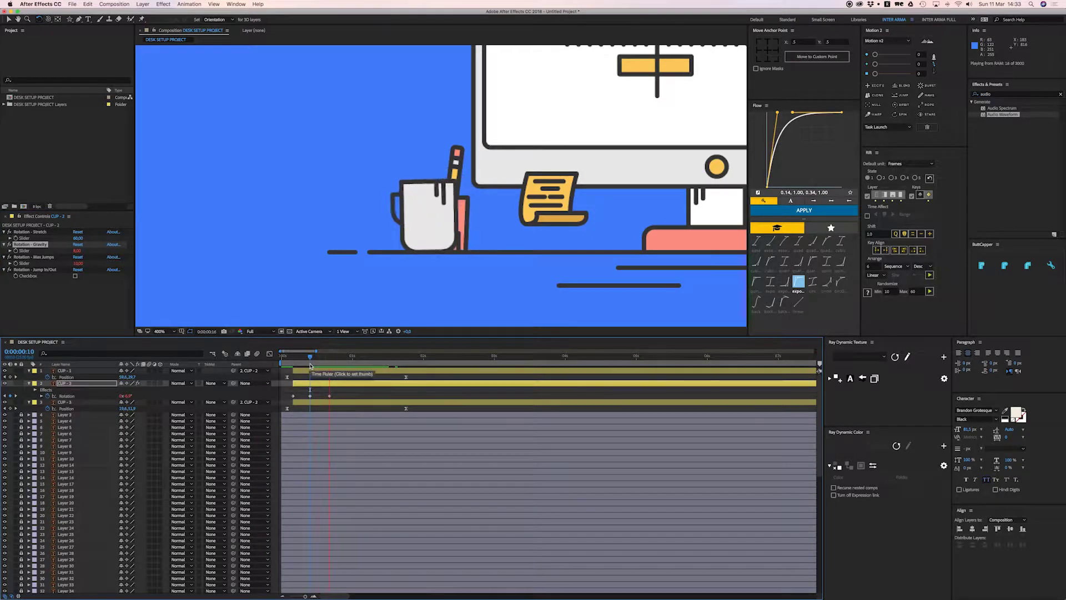
{"action": "left_click", "coordinate": [77, 251]}
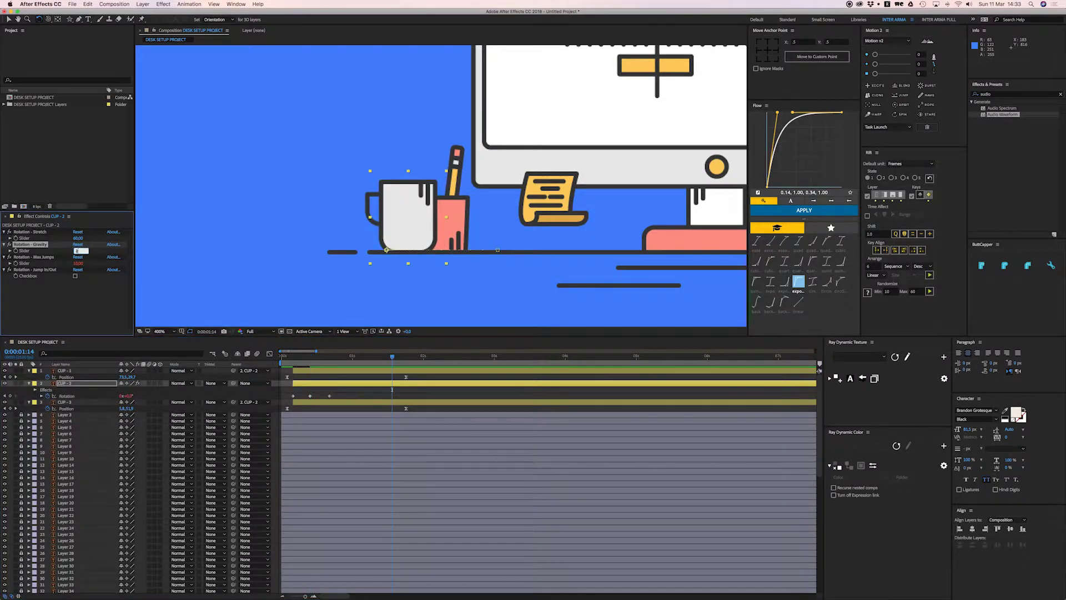
{"action": "key", "text": "space"}
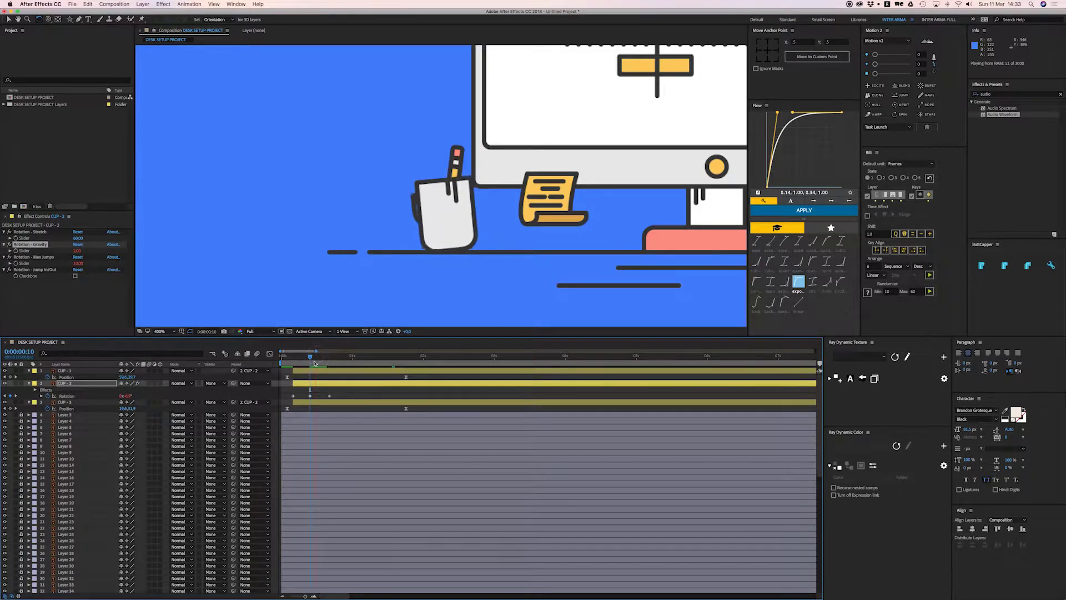
{"action": "key", "text": "space"}
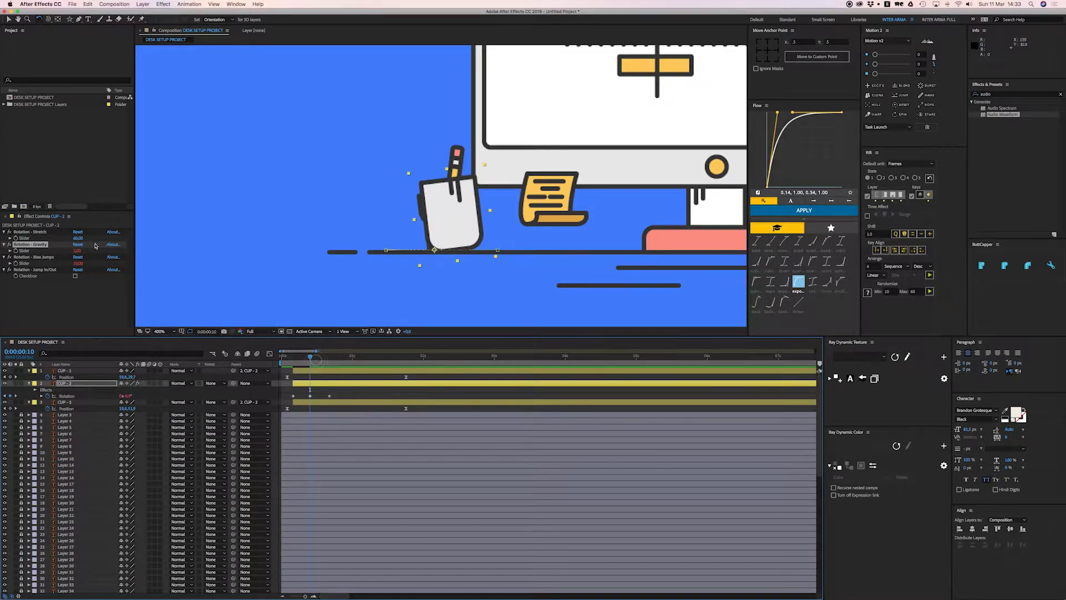
Set CUP - 2's Rotation - Gravity to 1 and replay the cup animation
{"action": "left_click", "coordinate": [79, 251]}
{"action": "key", "text": "Return"}
{"action": "key", "text": "space"}
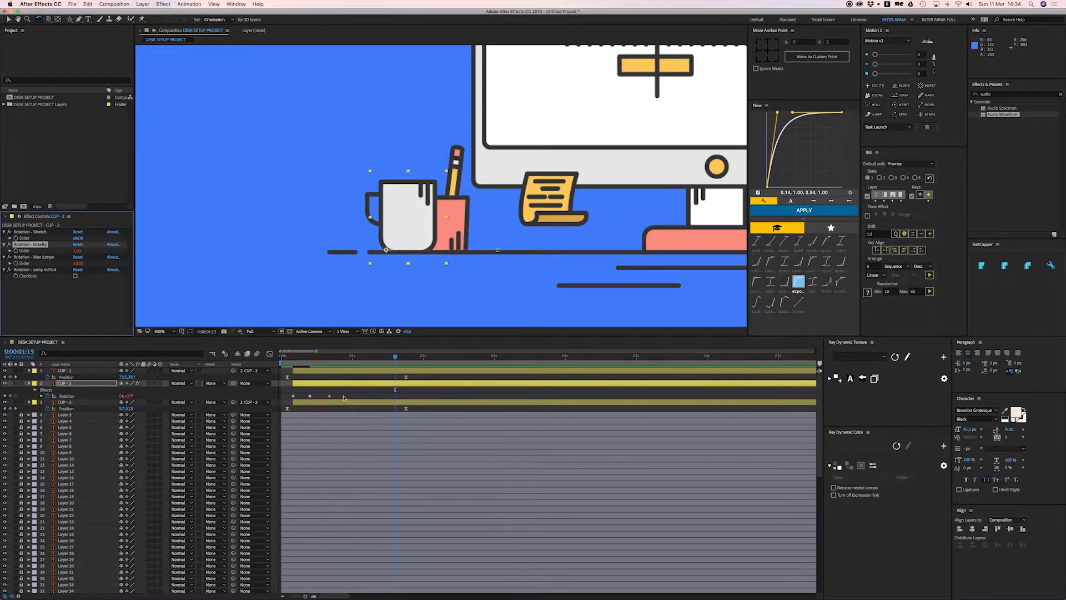
{"action": "key", "text": "space"}
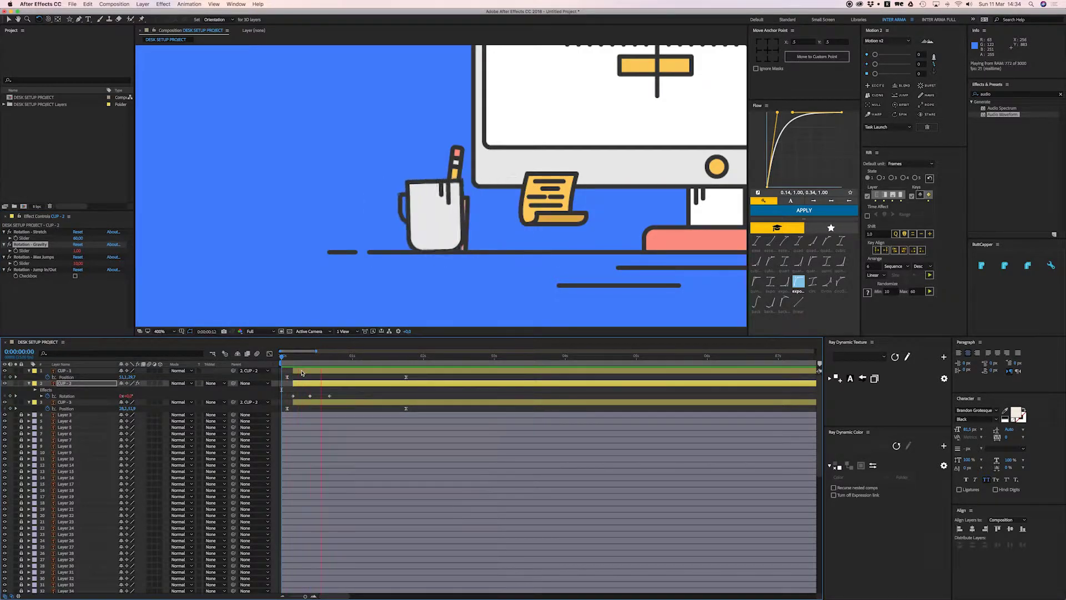
Move CUP - 2's first Rotation keyframe to 0:00:00:00 and preview the tilt from the beginning
{"action": "left_click_drag", "start_coordinate": [310, 362], "coordinate": [298, 359]}
{"action": "left_click_drag", "start_coordinate": [293, 396], "coordinate": [281, 396]}
{"action": "left_click_drag", "start_coordinate": [294, 360], "coordinate": [281, 361]}
{"action": "key", "text": "space"}
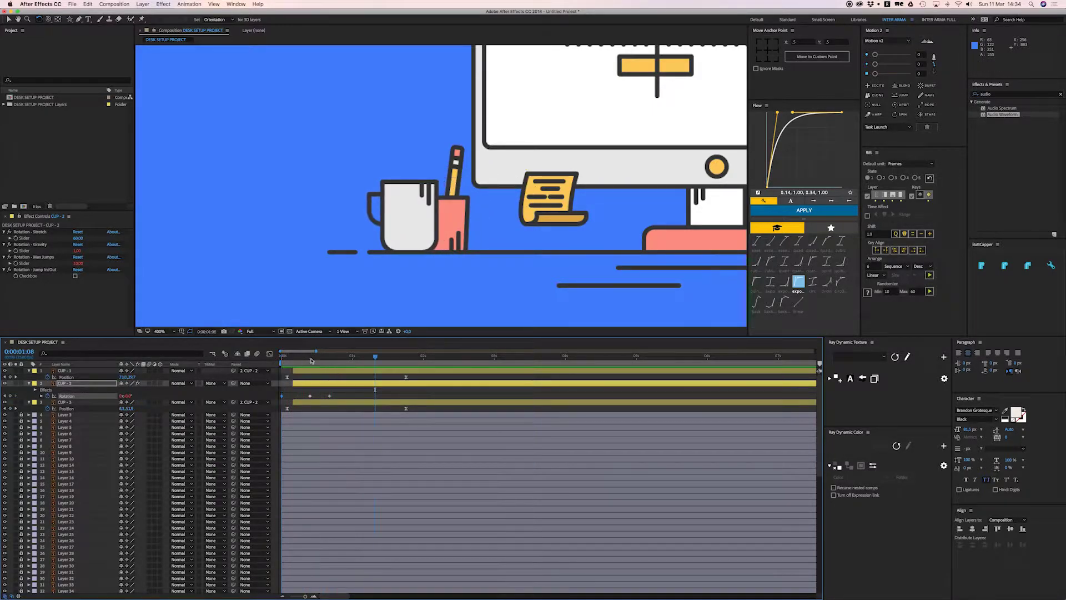
Try moving CUP - 2's last two Rotation keyframes later, past 0:00:00:13, and preview the tilt
{"action": "left_click", "coordinate": [303, 360]}
{"action": "left_click", "coordinate": [310, 395]}
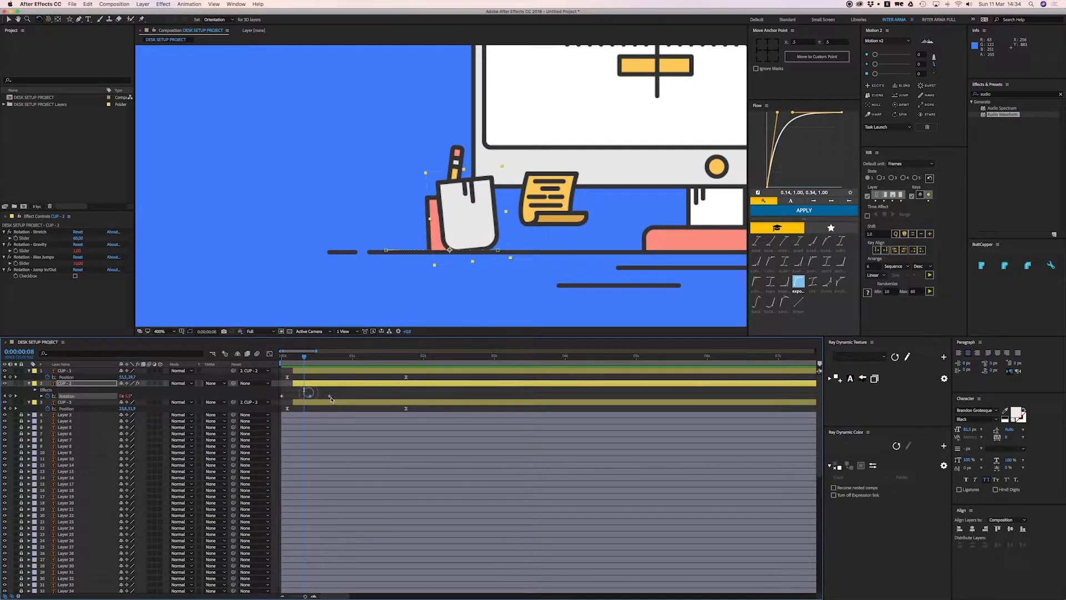
{"action": "left_click_drag", "start_coordinate": [349, 399], "coordinate": [350, 396]}
{"action": "left_click", "coordinate": [365, 395]}
{"action": "key", "text": "space"}
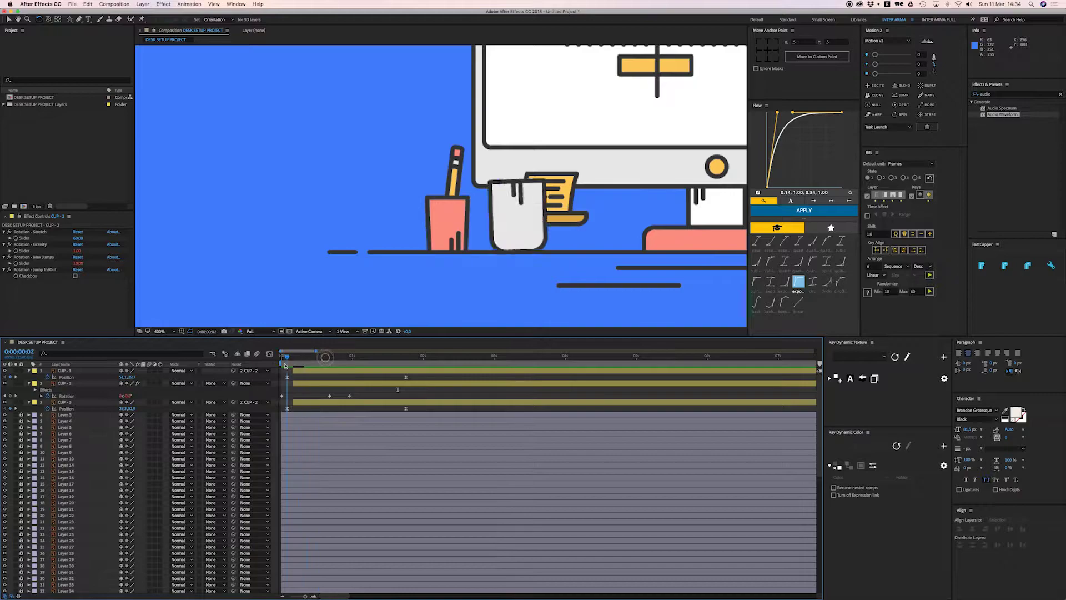
{"action": "key", "text": "space"}
{"action": "left_click", "coordinate": [335, 360]}
{"action": "left_click_drag", "start_coordinate": [335, 361], "coordinate": [341, 396]}
{"action": "key", "text": "space"}
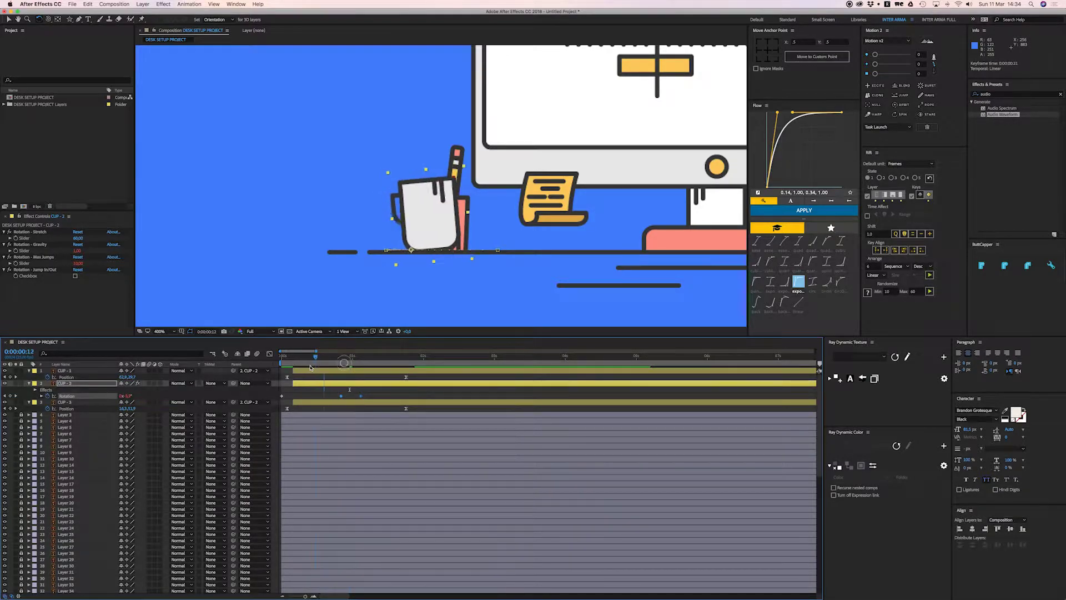
Shift CUP - 2's last two Rotation keyframes together so the first of them falls at 0:00:00:13, and preview the full scene
{"action": "left_click_drag", "start_coordinate": [341, 396], "coordinate": [321, 399]}
{"action": "key", "text": "space"}
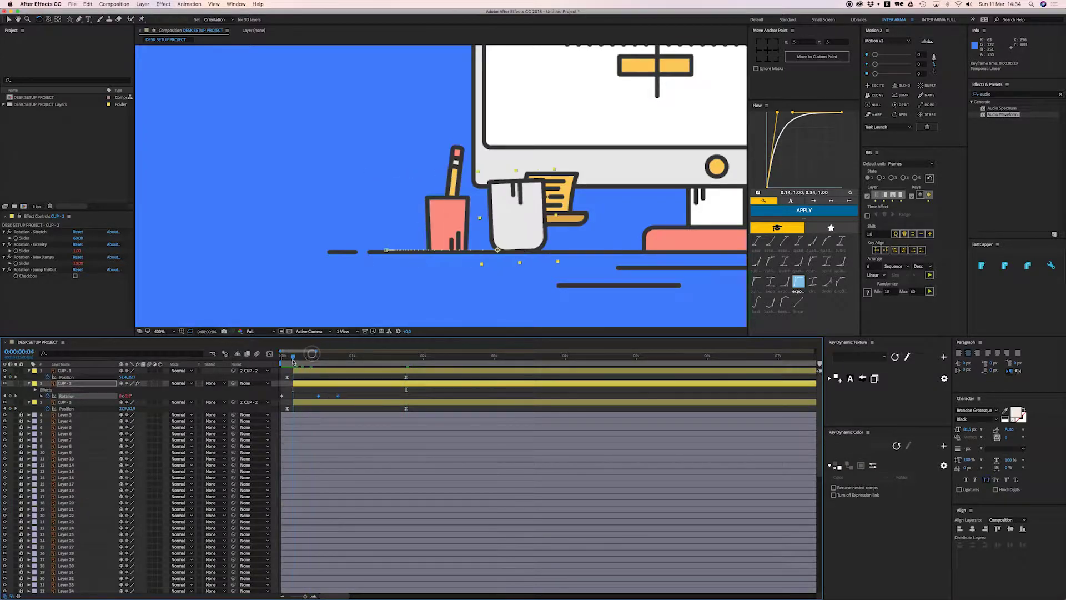
{"action": "key", "text": "space"}
{"action": "left_click", "coordinate": [355, 391]}
{"action": "scroll", "coordinate": [425, 239], "scroll_direction": "down", "scroll_amount": 1}
{"action": "left_click_drag", "start_coordinate": [418, 243], "coordinate": [382, 263]}
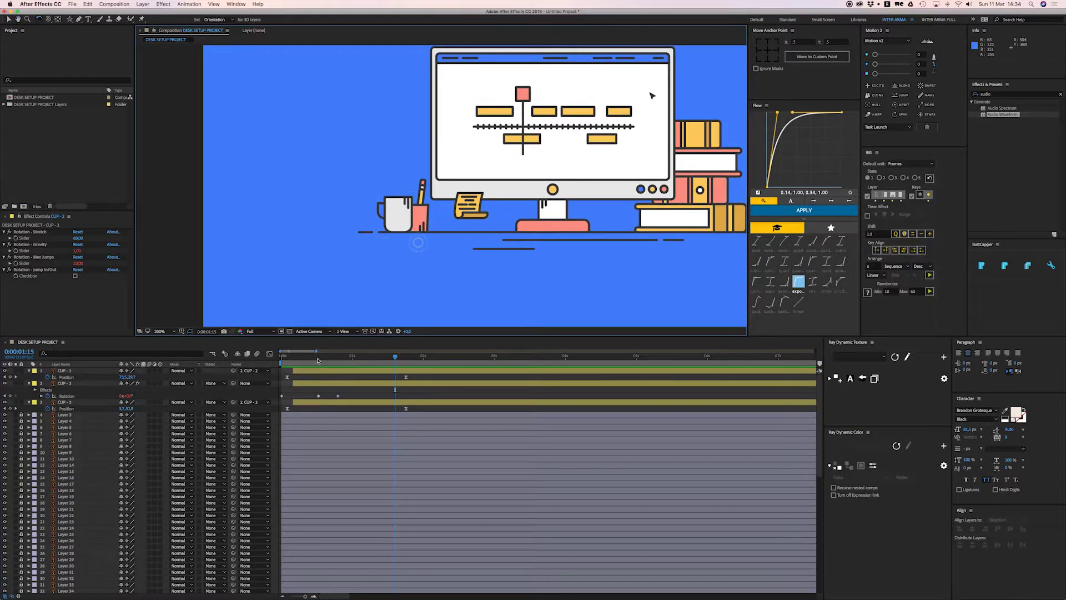
{"action": "key", "text": "Home"}
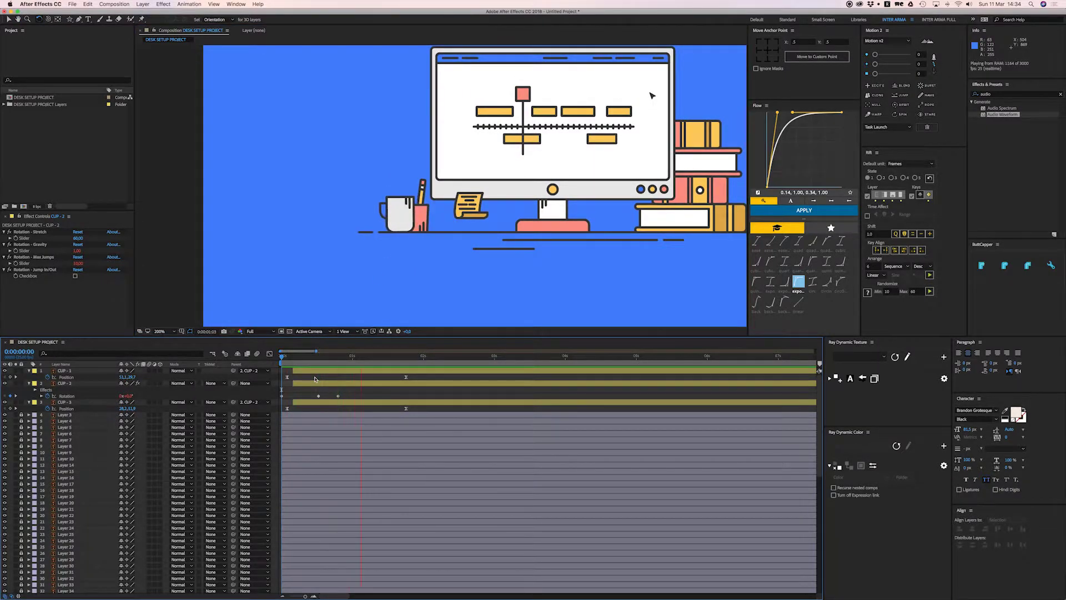
{"action": "key", "text": "space"}
Collapse the three cup layers and pre-compose them into a composition named CUP
{"action": "key", "text": "u"}
{"action": "left_click_drag", "start_coordinate": [323, 387], "coordinate": [320, 375]}
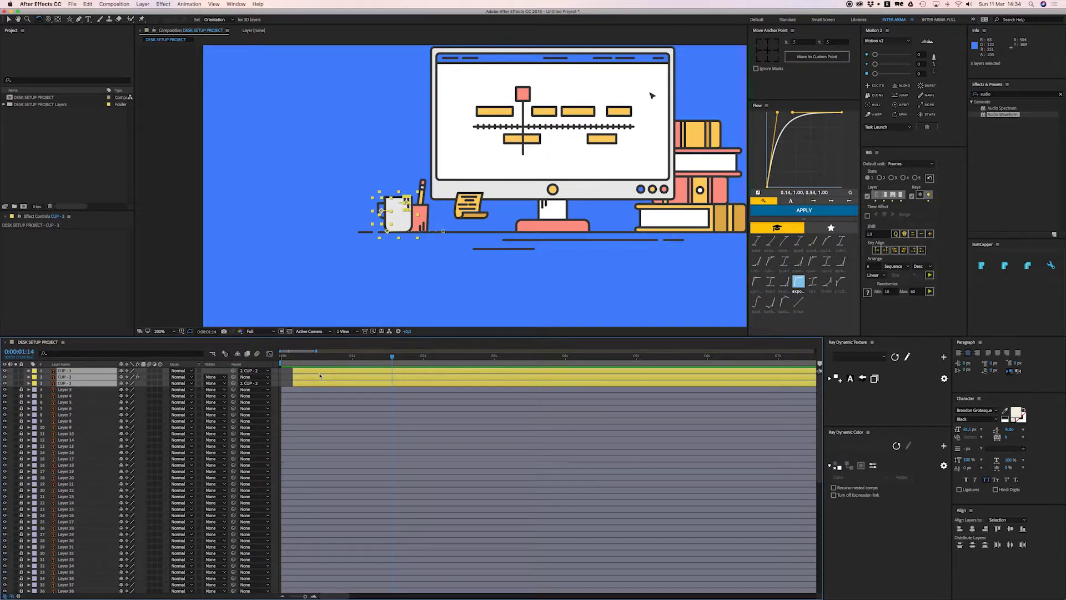
{"action": "key", "text": "super+shift+c"}
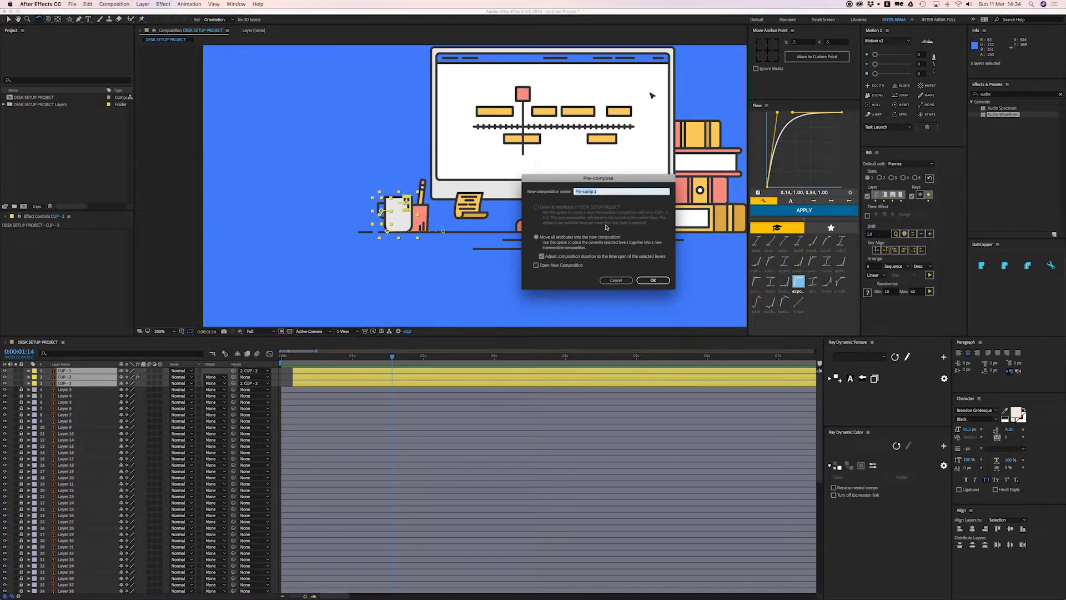
{"action": "type", "text": "CUP"}
{"action": "key", "text": "Return"}
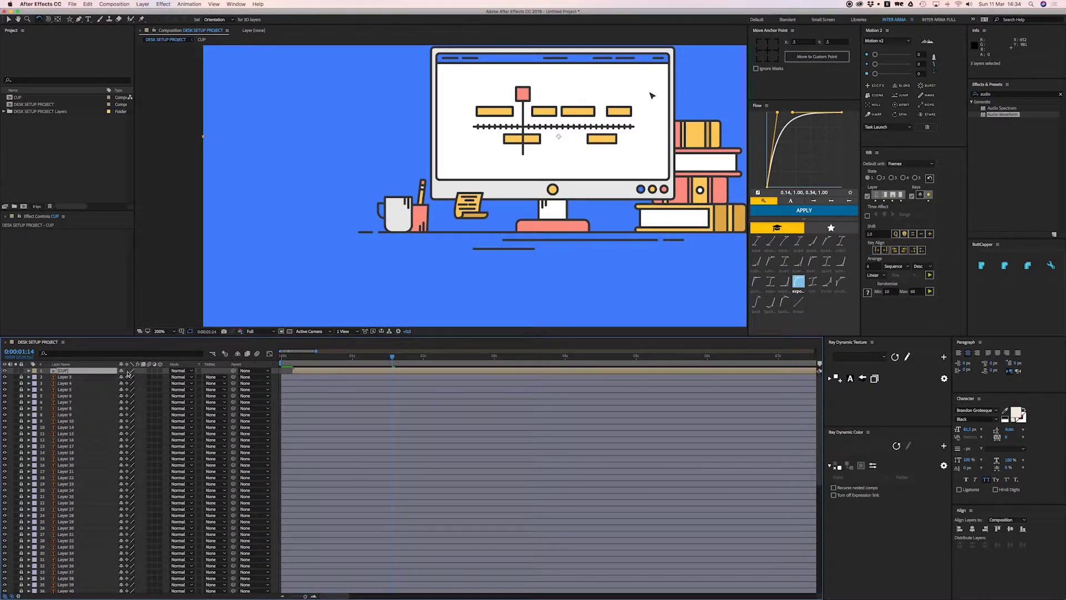
Set the CUP pre-comp layer's label colour to Yellow
{"action": "left_click", "coordinate": [39, 371]}
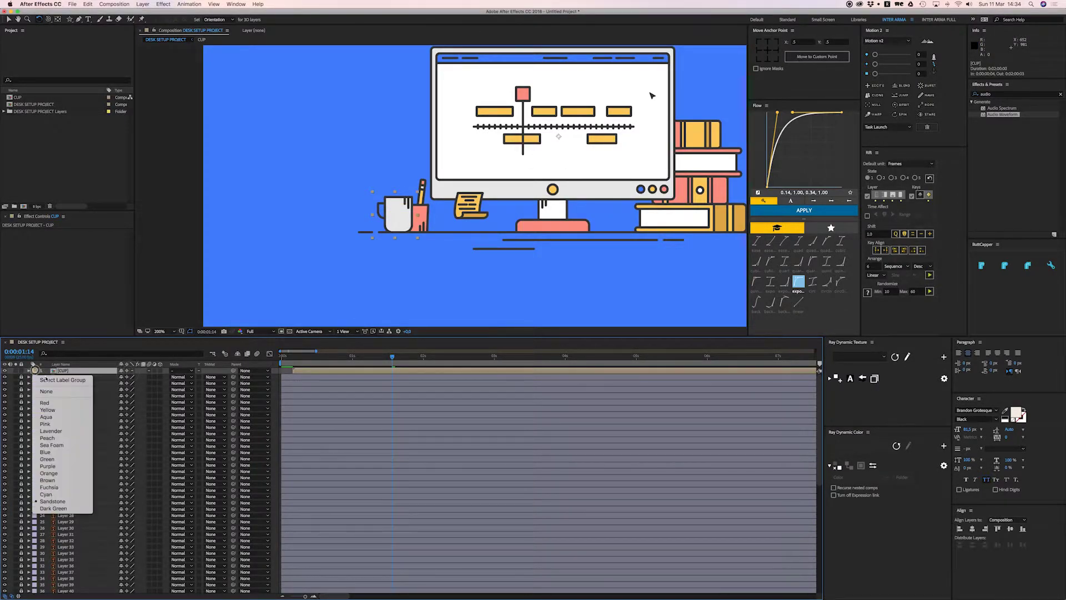
{"action": "left_click", "coordinate": [47, 380]}
{"action": "left_click", "coordinate": [38, 373]}
{"action": "left_click", "coordinate": [47, 393]}
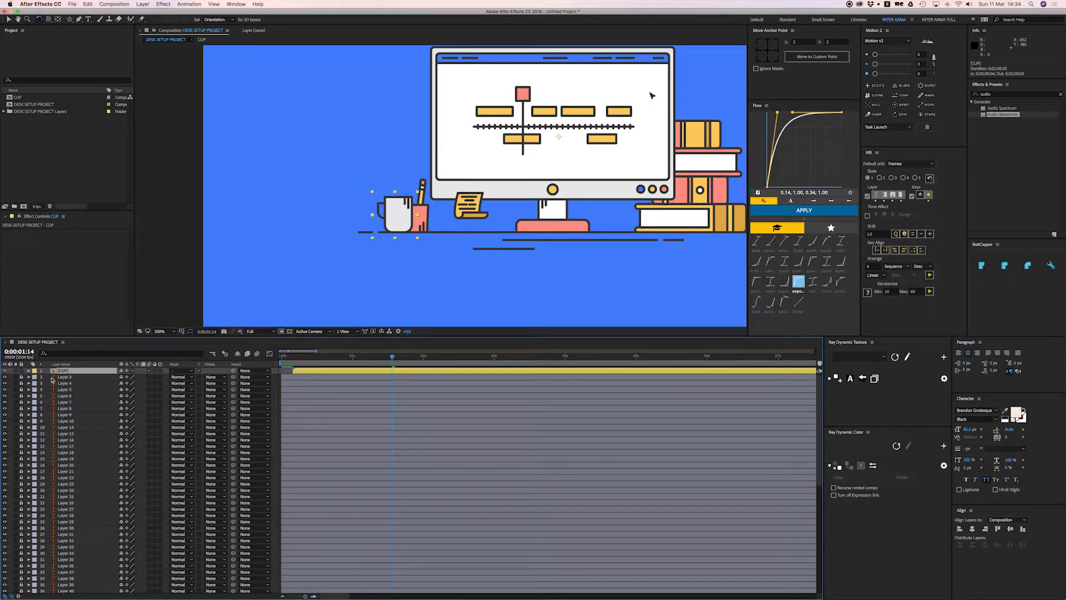
Unlock all the remaining illustration layers and lock the CUP layer
{"action": "key", "text": "grave"}
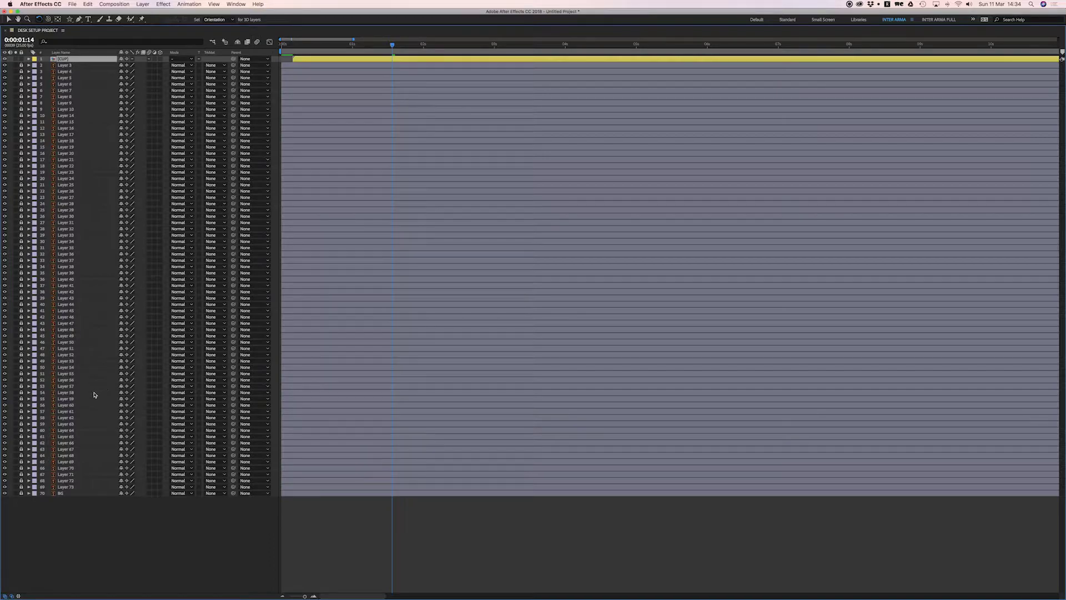
{"action": "key", "text": "grave"}
{"action": "key", "text": "grave"}
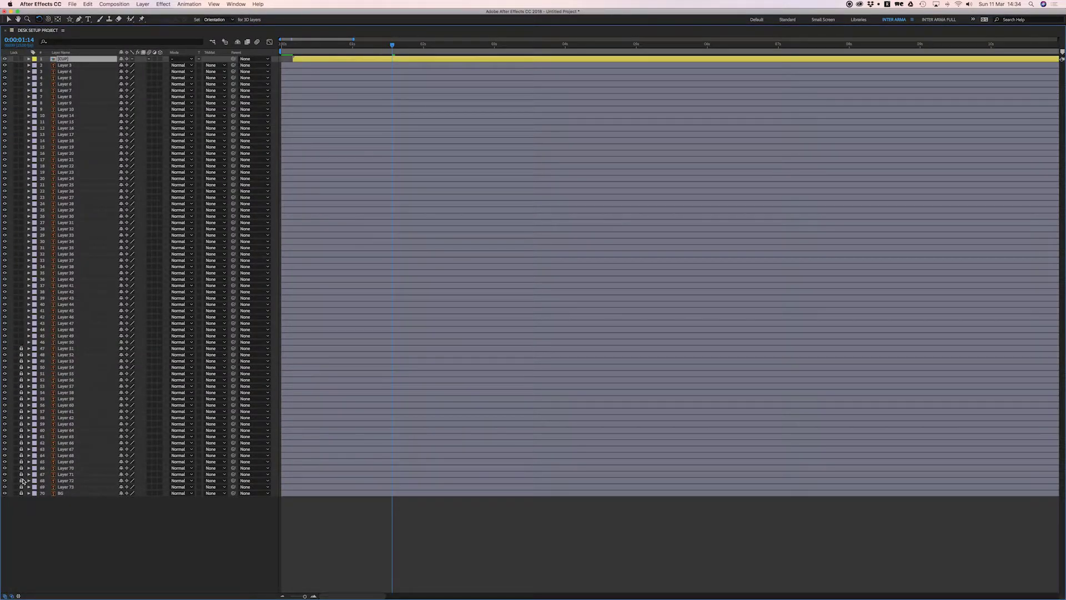
{"action": "key", "text": "grave"}
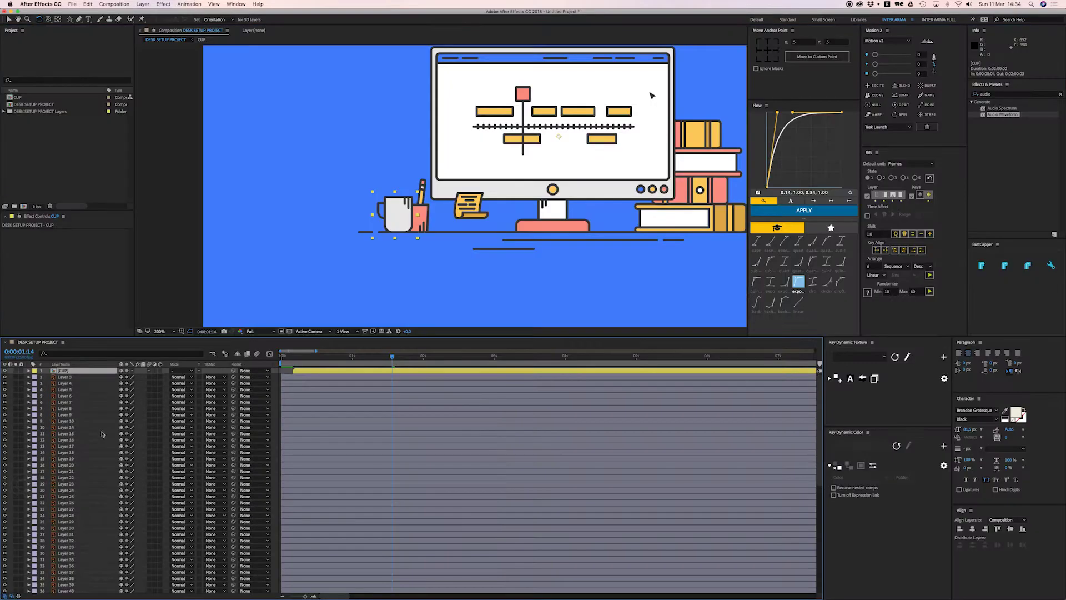
{"action": "left_click", "coordinate": [21, 371]}
Select the pencil holder's Layer 14, Layer 15 and Layer 16 and place them directly beneath the CUP layer
{"action": "left_click_drag", "start_coordinate": [401, 179], "coordinate": [348, 174]}
{"action": "key", "text": "v"}
{"action": "key", "text": "super+z"}
{"action": "key", "text": "super+z"}
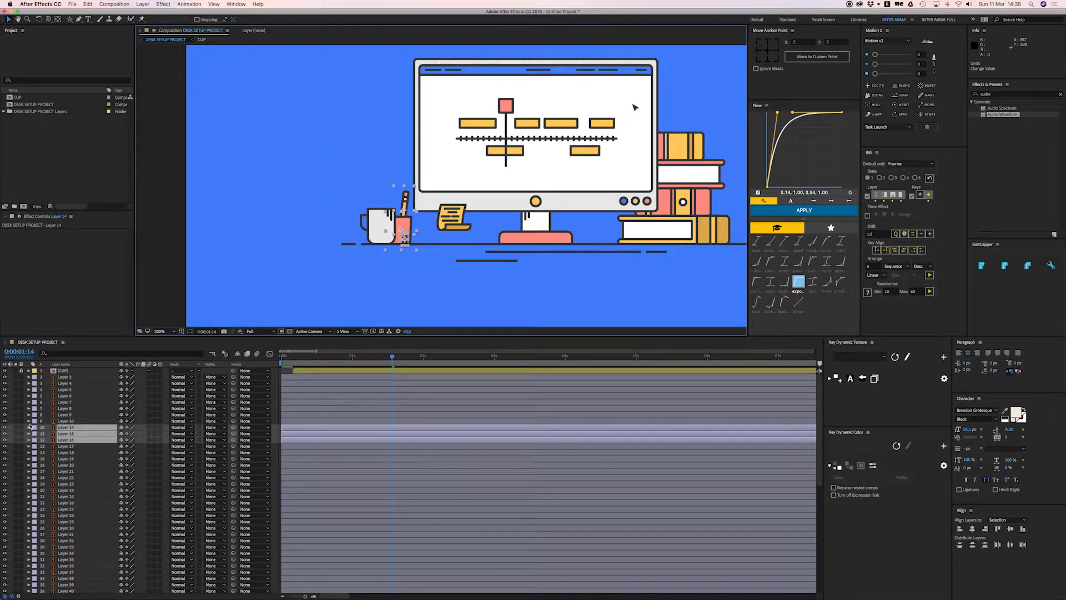
{"action": "left_click_drag", "start_coordinate": [66, 431], "coordinate": [70, 382]}
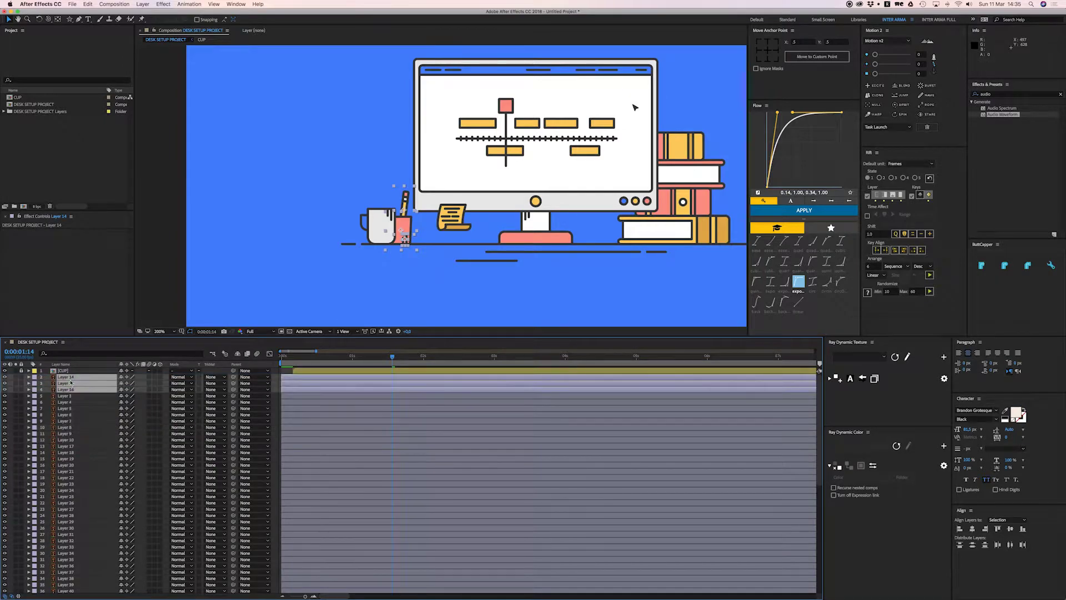
Give the three pencil holder layers a Red label and batch-rename them with the base name PENCIL
{"action": "left_click", "coordinate": [39, 380]}
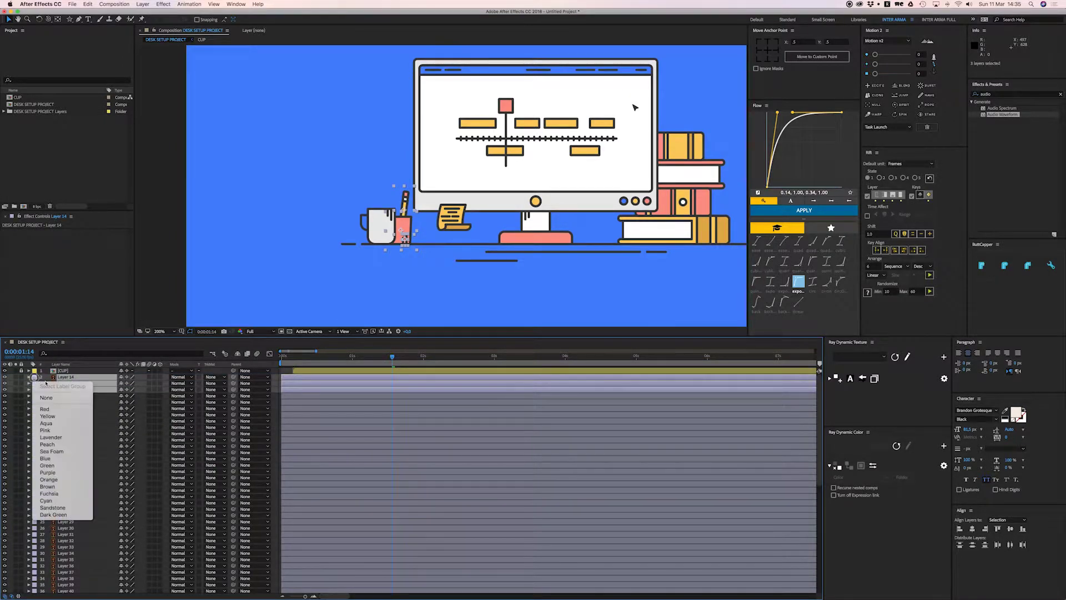
{"action": "left_click", "coordinate": [53, 407]}
{"action": "left_click", "coordinate": [928, 95]}
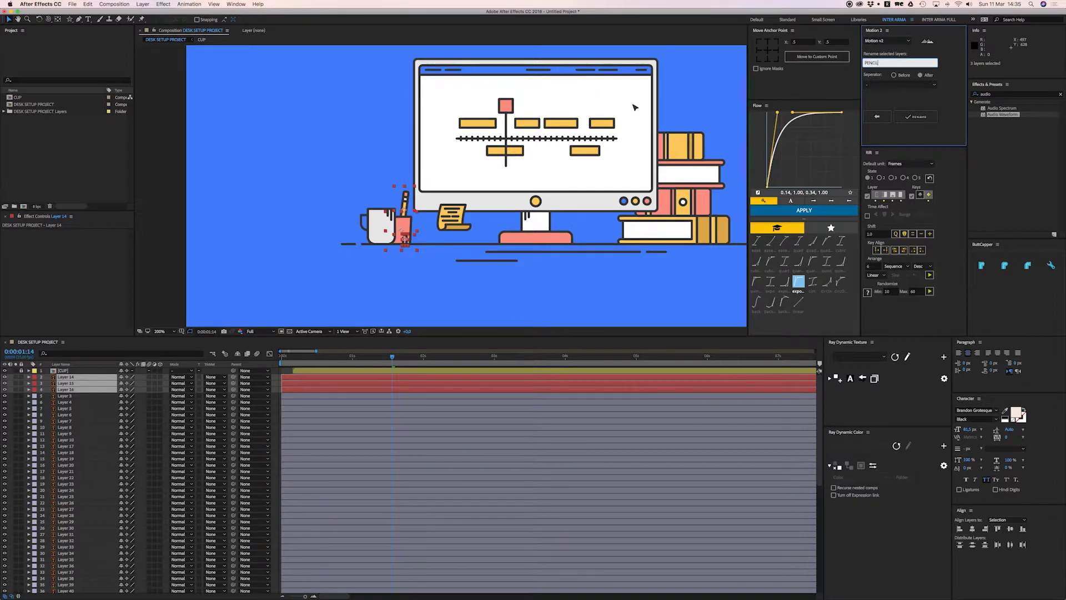
{"action": "type", "text": "PENCIL"}
{"action": "left_click", "coordinate": [917, 117]}
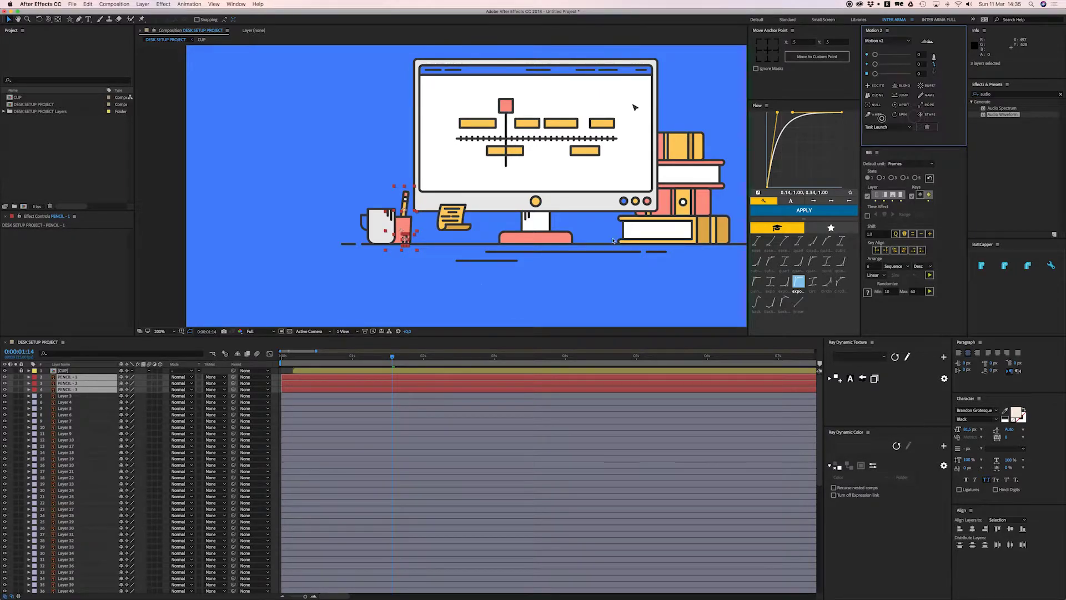
Try moving the pencil holder and the pencil separately to identify their layers, undoing each move
{"action": "scroll", "coordinate": [432, 197], "scroll_direction": "up", "scroll_amount": 2}
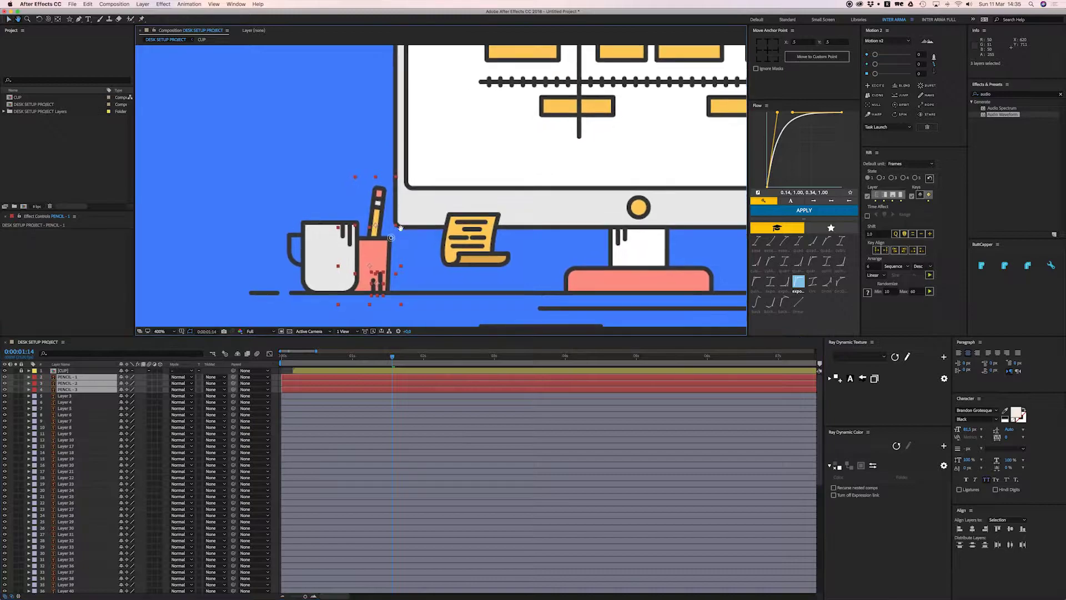
{"action": "left_click", "coordinate": [298, 151]}
{"action": "left_click_drag", "start_coordinate": [386, 253], "coordinate": [453, 244]}
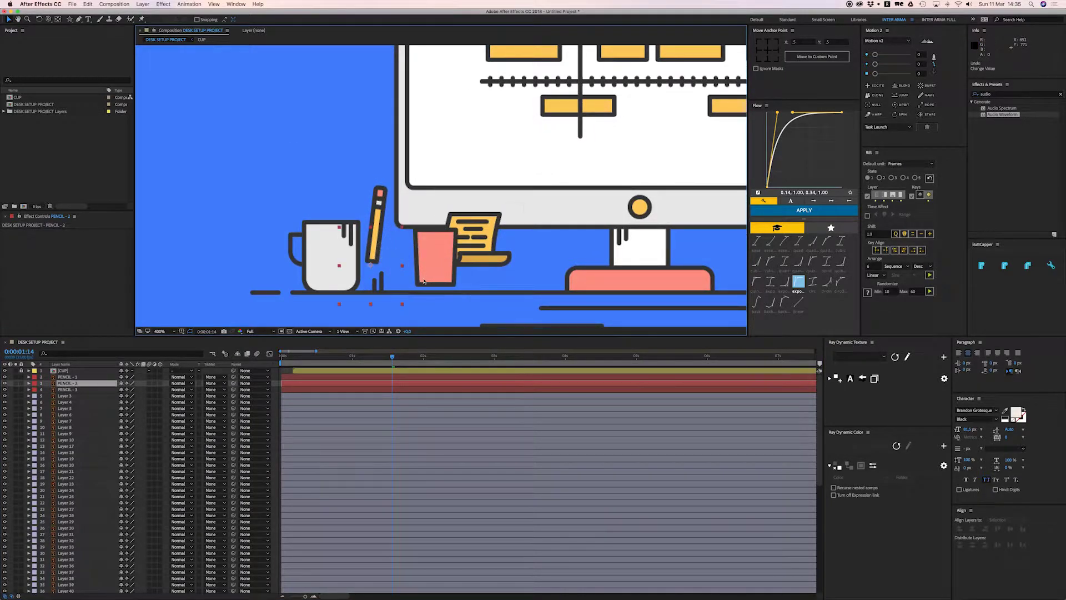
{"action": "key", "text": "super+z"}
{"action": "left_click", "coordinate": [440, 278]}
{"action": "left_click", "coordinate": [385, 281]}
{"action": "left_click_drag", "start_coordinate": [381, 203], "coordinate": [352, 182]}
{"action": "key", "text": "super+z"}
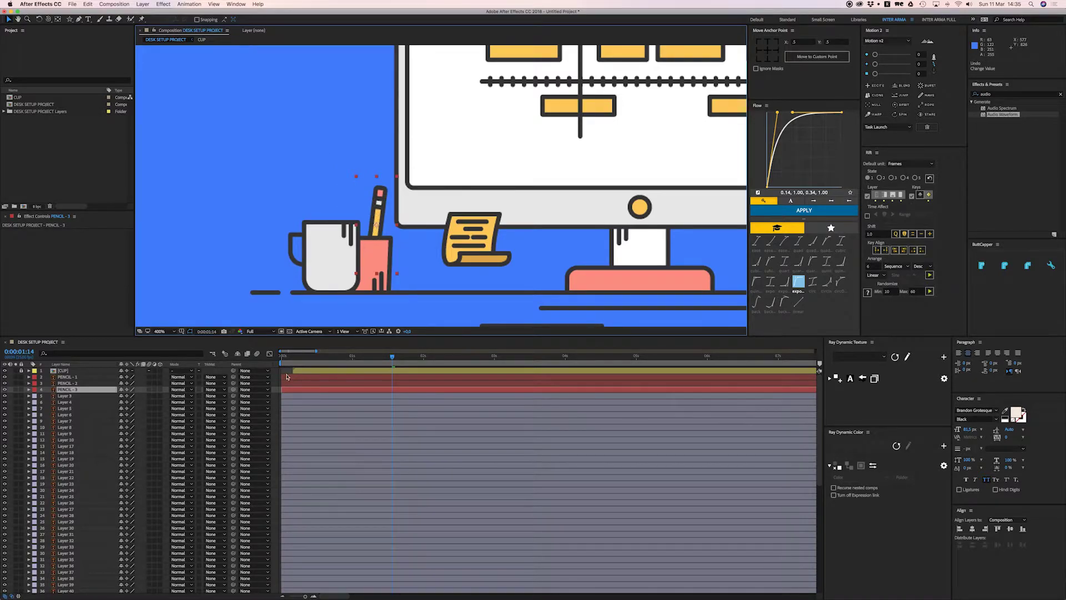
{"action": "left_click", "coordinate": [287, 373]}
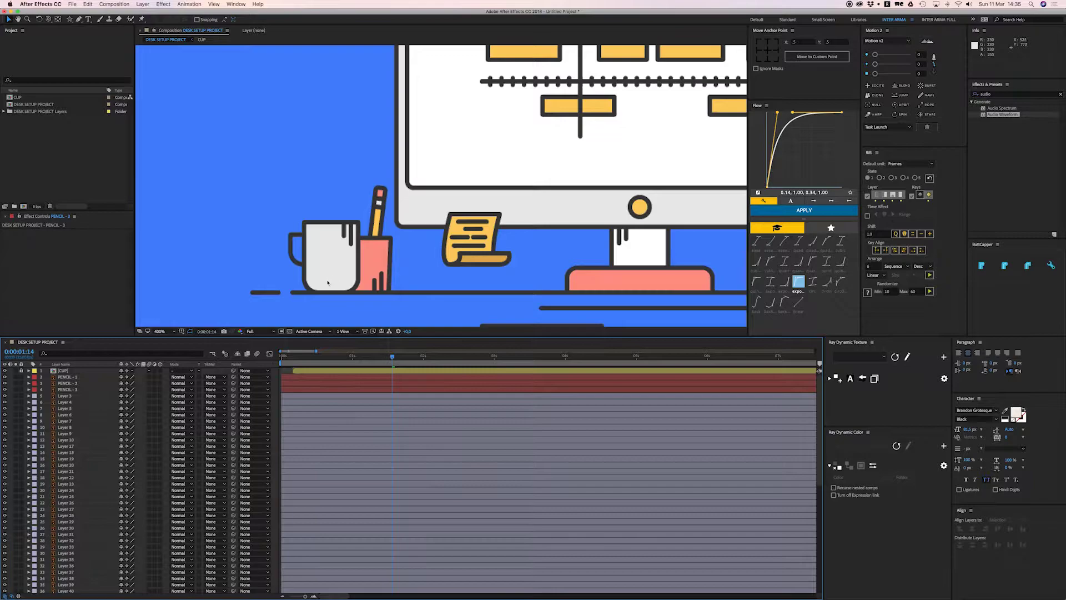
Reveal PENCIL - 2's Position and parent PENCIL - 1 and PENCIL - 3 to PENCIL - 2
{"action": "left_click", "coordinate": [392, 257]}
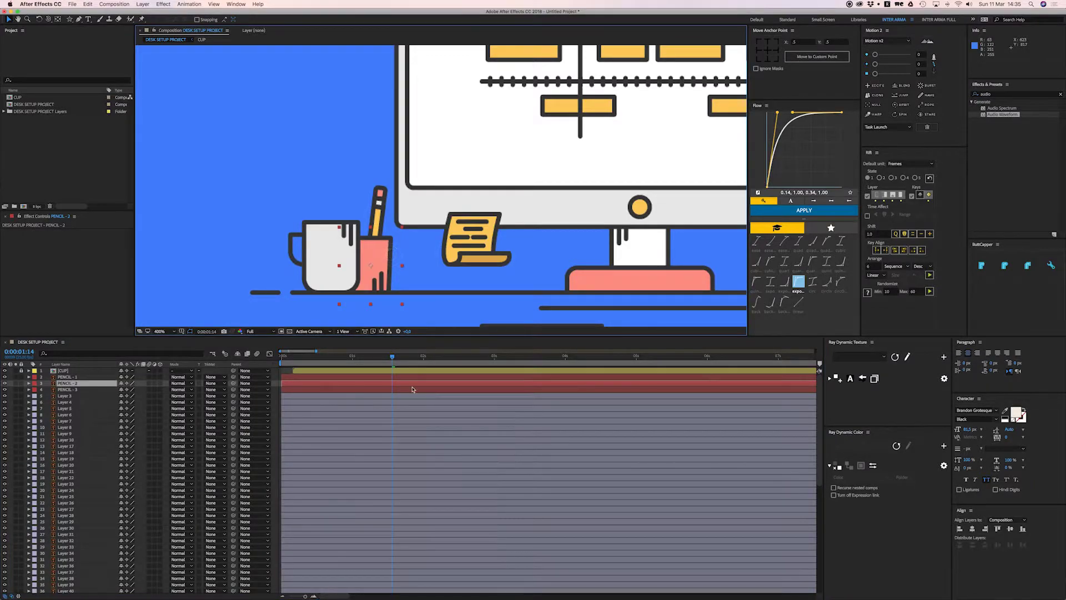
{"action": "key", "text": "p"}
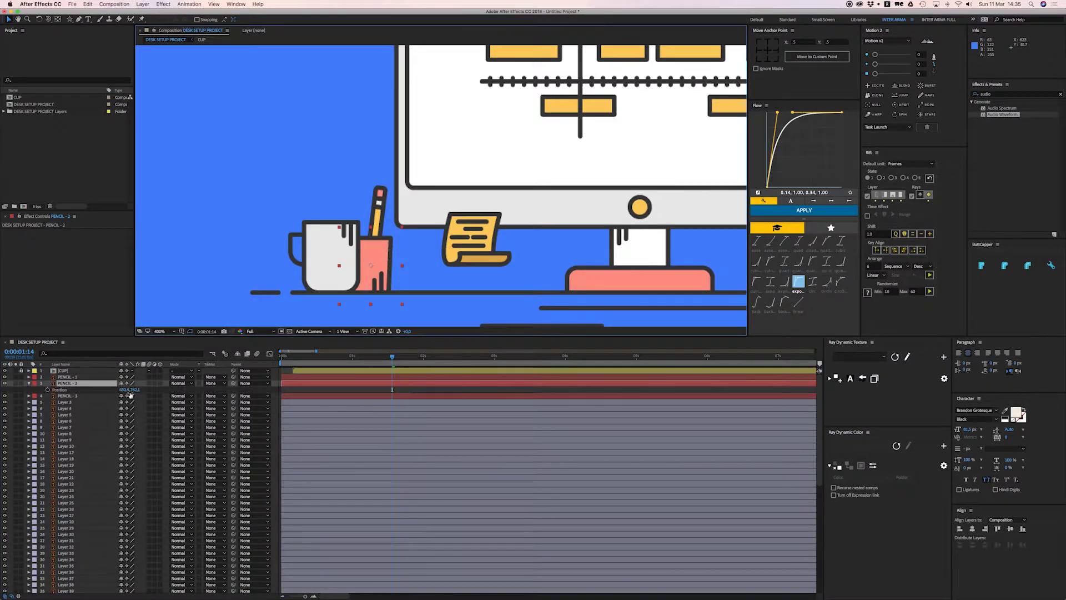
{"action": "left_click", "coordinate": [78, 395]}
{"action": "left_click", "coordinate": [383, 290], "text": "shift"}
{"action": "left_click_drag", "start_coordinate": [234, 384], "coordinate": [89, 384]}
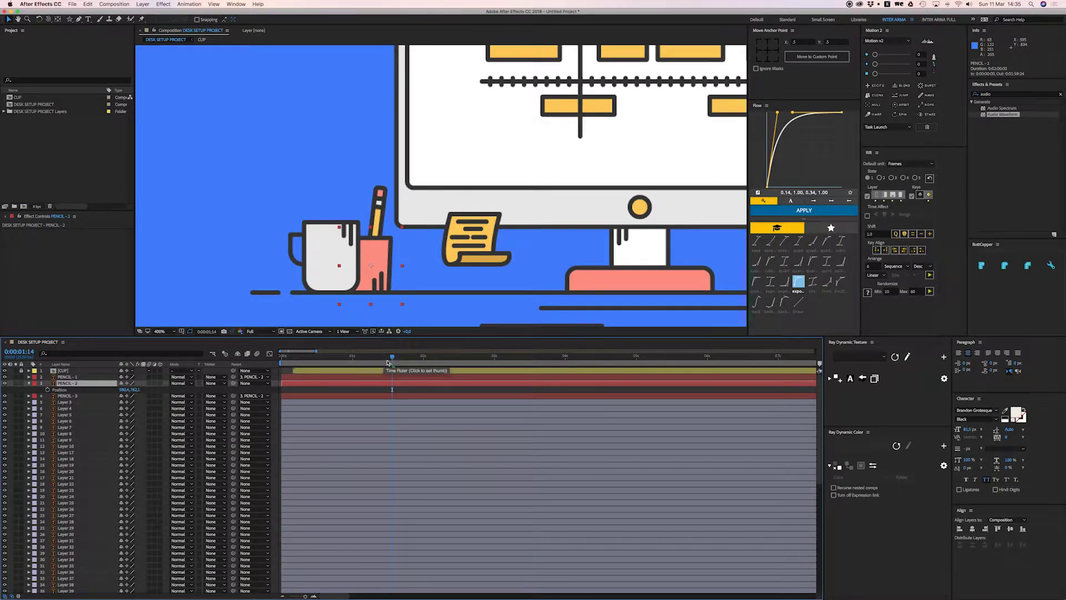
Keyframe PENCIL - 2 sliding in from the right between 0:00:00:18 and 0:00:01:14, and apply the 0.14, 1.00, 0.34, 1.00 Flow curve
{"action": "left_click_drag", "start_coordinate": [385, 258], "coordinate": [409, 259]}
{"action": "key", "text": "super+z"}
{"action": "left_click", "coordinate": [47, 390]}
{"action": "left_click_drag", "start_coordinate": [361, 357], "coordinate": [349, 359]}
{"action": "left_click_drag", "start_coordinate": [386, 257], "coordinate": [501, 259]}
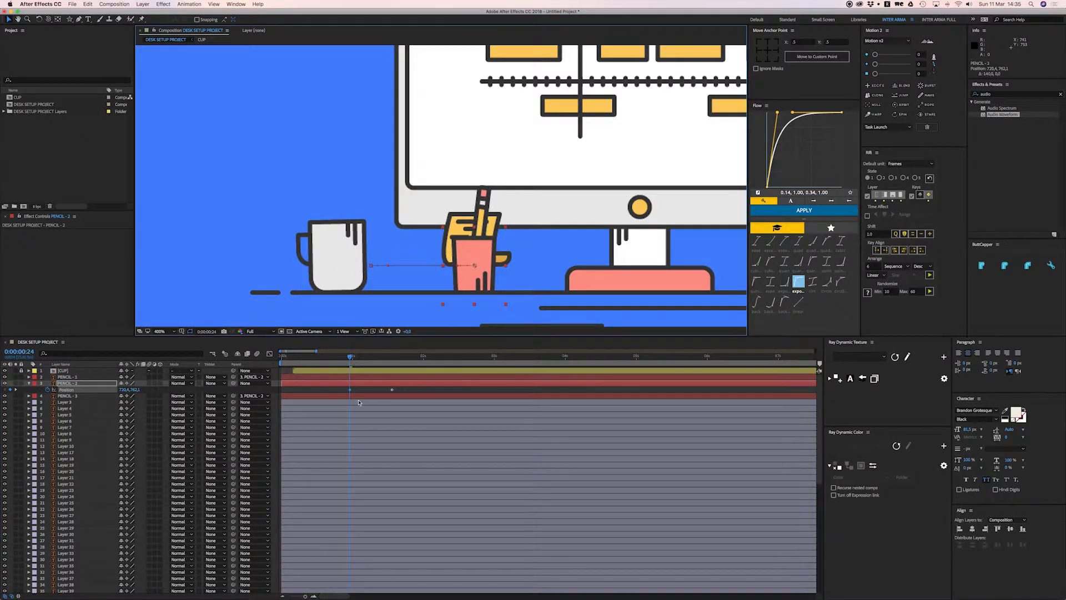
{"action": "left_click_drag", "start_coordinate": [351, 389], "coordinate": [333, 389]}
{"action": "left_click", "coordinate": [828, 210]}
Trim the start of all three PENCIL layers to 0:00:00:18
{"action": "left_click", "coordinate": [334, 356]}
{"action": "left_click", "coordinate": [340, 392]}
{"action": "left_click", "coordinate": [338, 377]}
{"action": "left_click", "coordinate": [341, 395], "text": "shift"}
{"action": "key", "text": "alt+["}
{"action": "left_click", "coordinate": [347, 389]}
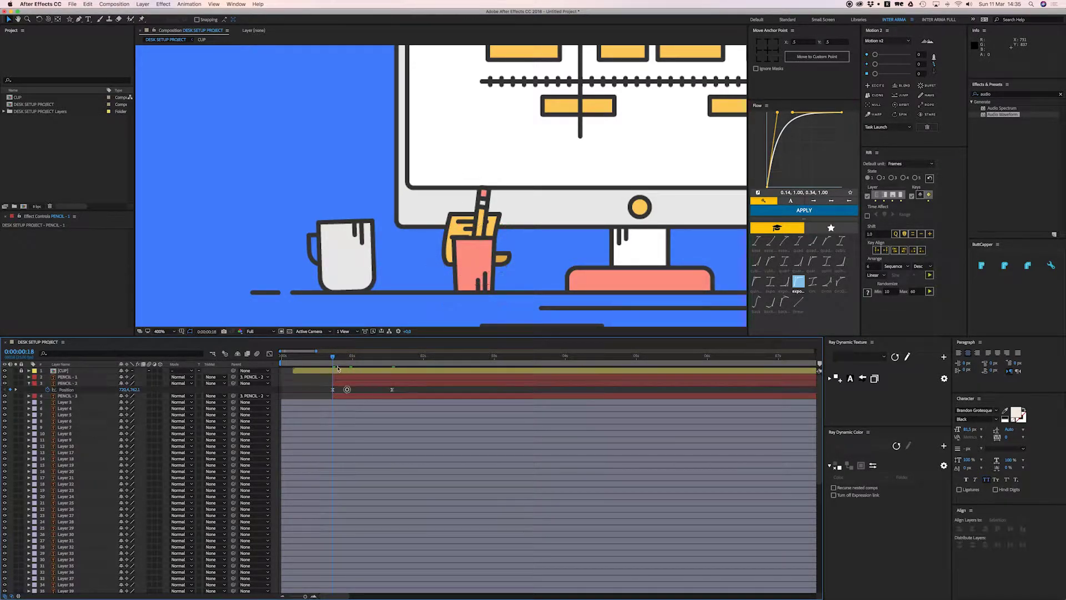
Move PENCIL - 2's ending Position keyframe to just past two seconds, reapply the Flow easing and preview the slide
{"action": "left_click_drag", "start_coordinate": [329, 363], "coordinate": [324, 361]}
{"action": "key", "text": "space"}
{"action": "key", "text": "space"}
{"action": "left_click_drag", "start_coordinate": [392, 390], "coordinate": [426, 391]}
{"action": "left_click_drag", "start_coordinate": [443, 389], "coordinate": [328, 392]}
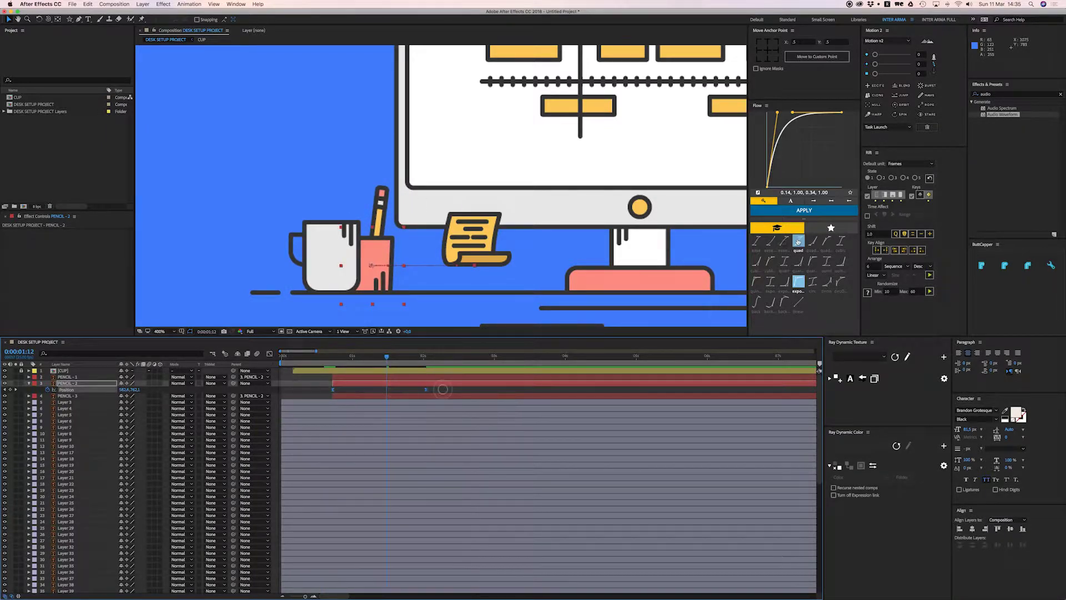
{"action": "left_click", "coordinate": [807, 213]}
{"action": "left_click", "coordinate": [334, 360]}
{"action": "key", "text": "space"}
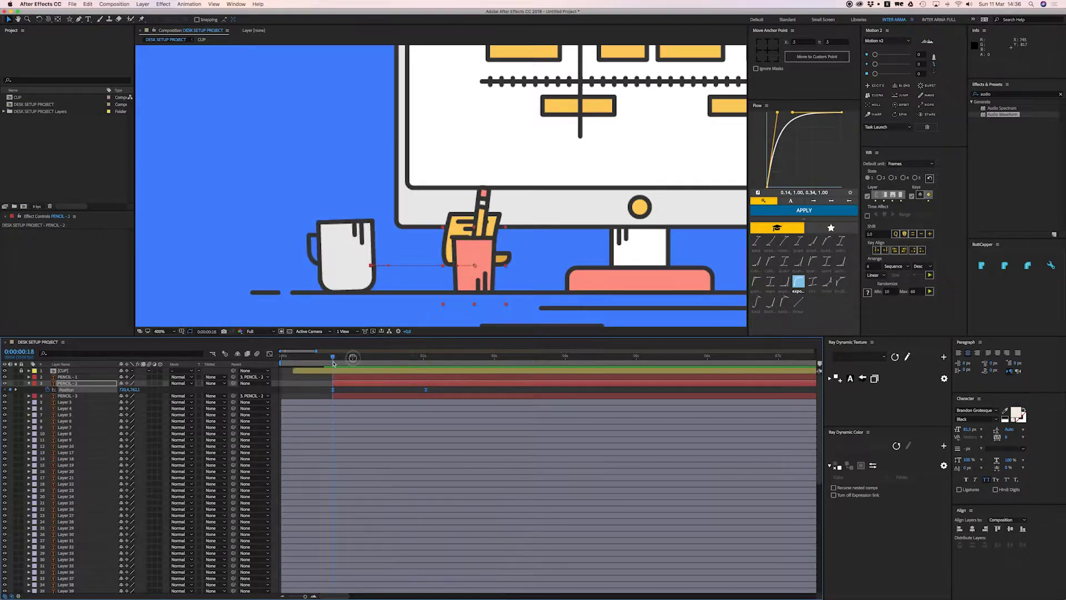
{"action": "key", "text": "space"}
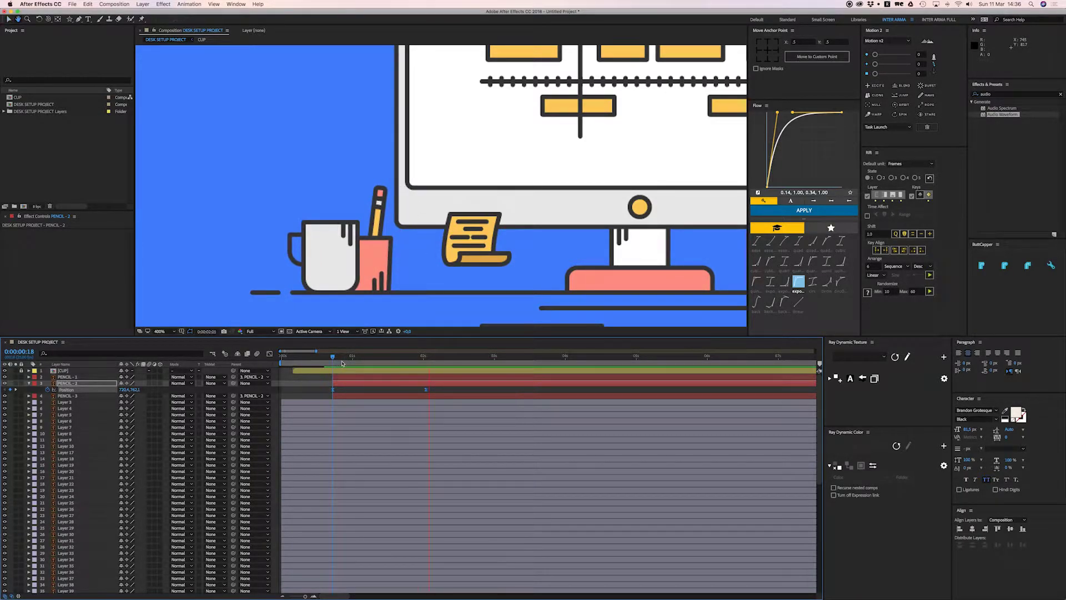
Keyframe PENCIL - 1's Position so the reflection starts shifted left at 0:00:00:19 and returns to its original place
{"action": "left_click", "coordinate": [337, 363]}
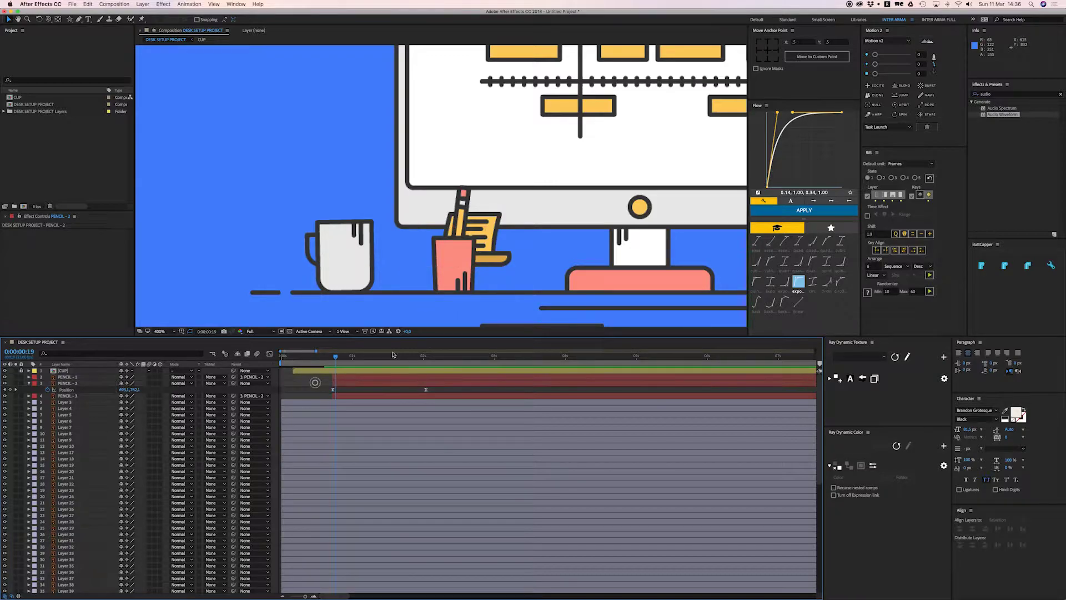
{"action": "left_click", "coordinate": [463, 286]}
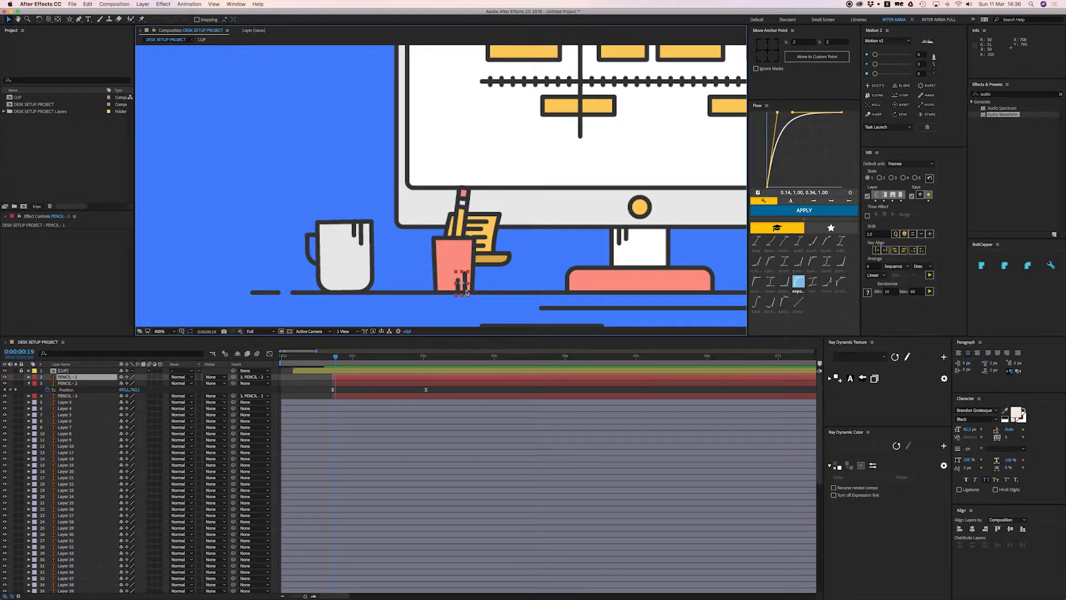
{"action": "key", "text": "alt+shift+p"}
{"action": "left_click", "coordinate": [56, 382]}
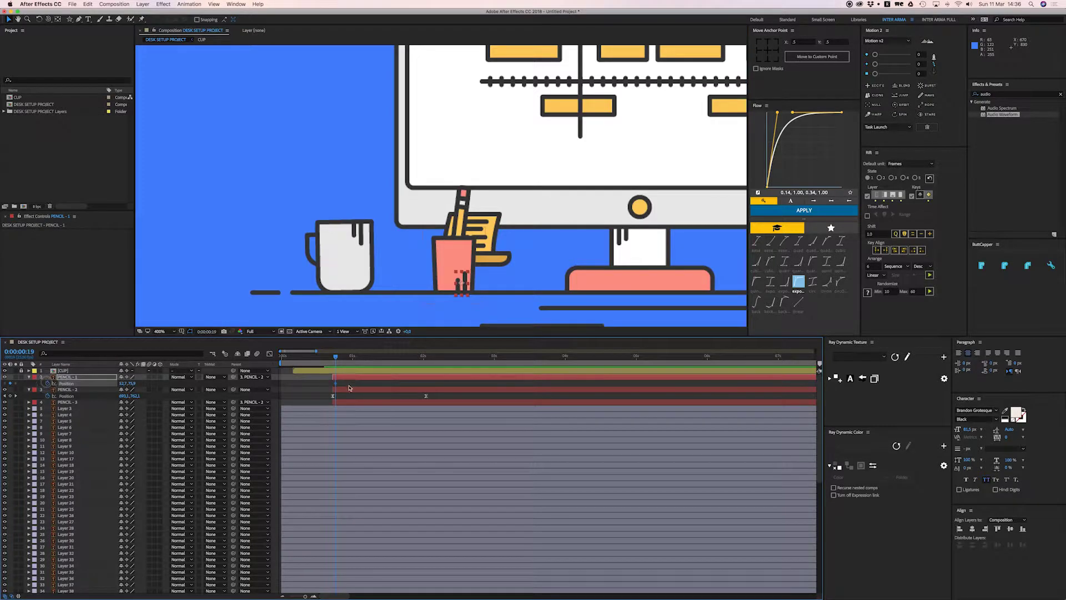
{"action": "left_click_drag", "start_coordinate": [336, 384], "coordinate": [398, 385]}
{"action": "left_click_drag", "start_coordinate": [465, 280], "coordinate": [451, 282]}
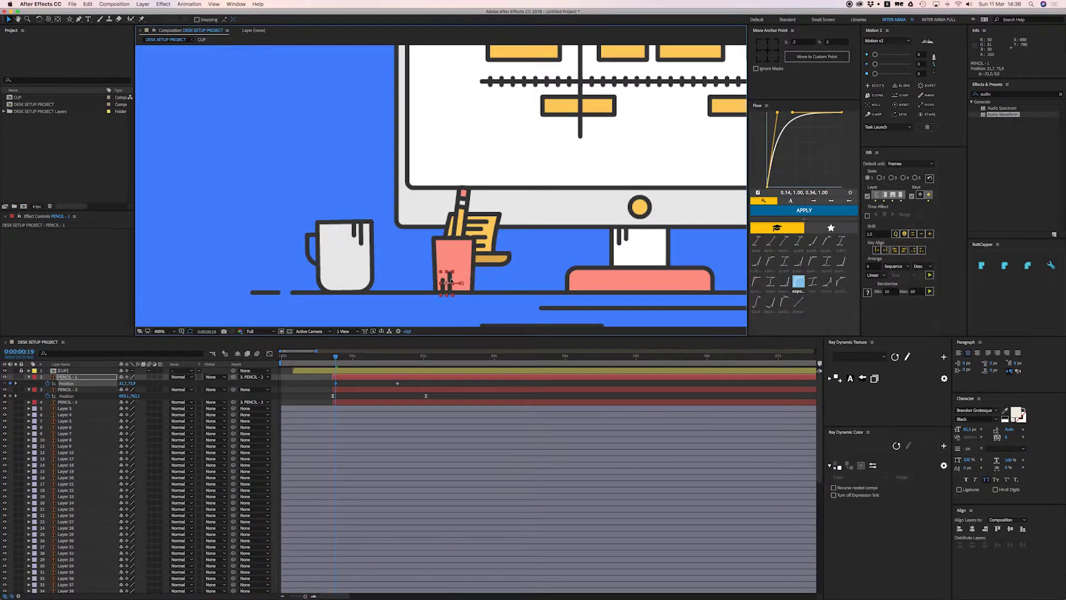
Apply Easy Ease to PENCIL - 1's Position keyframes, reshape the speed graph to peak early and slow down gradually, and preview
{"action": "left_click", "coordinate": [322, 386]}
{"action": "key", "text": "space"}
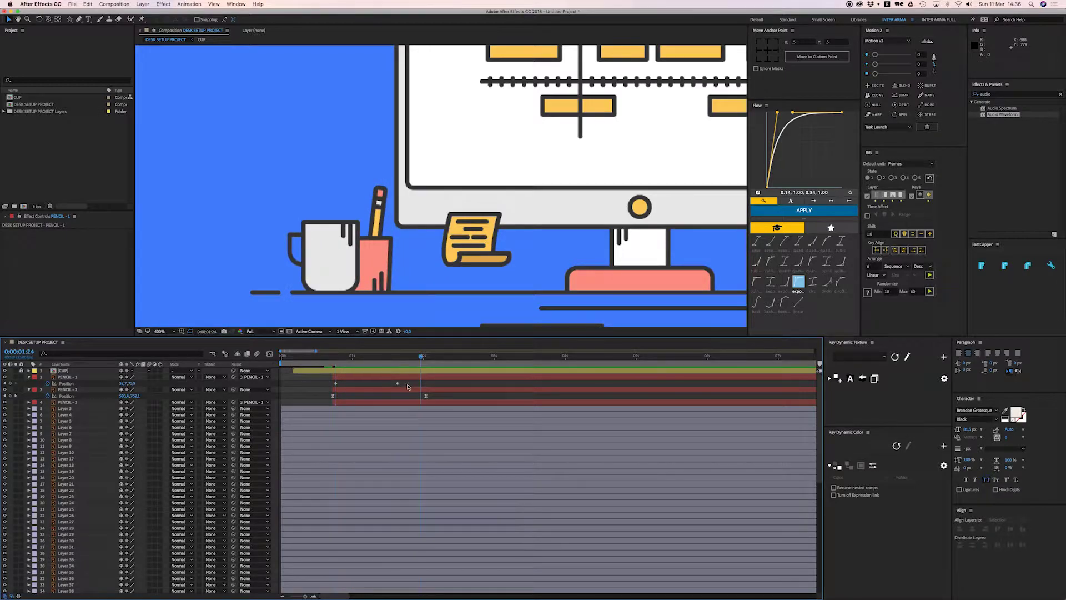
{"action": "right_click", "coordinate": [336, 384]}
{"action": "mouse_move", "coordinate": [388, 467]}
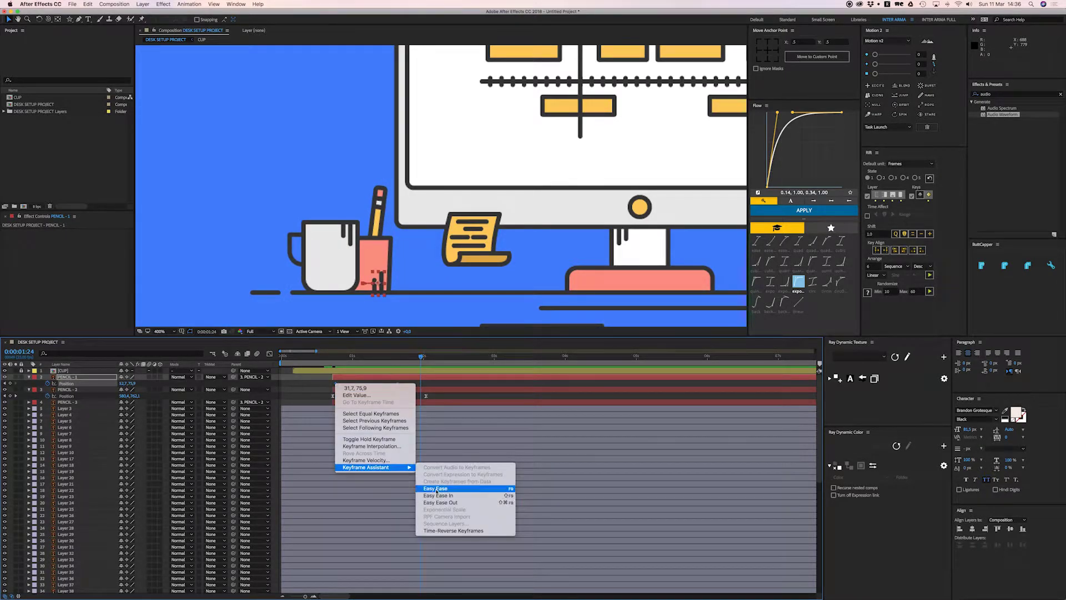
{"action": "left_click", "coordinate": [437, 489]}
{"action": "left_click", "coordinate": [270, 354]}
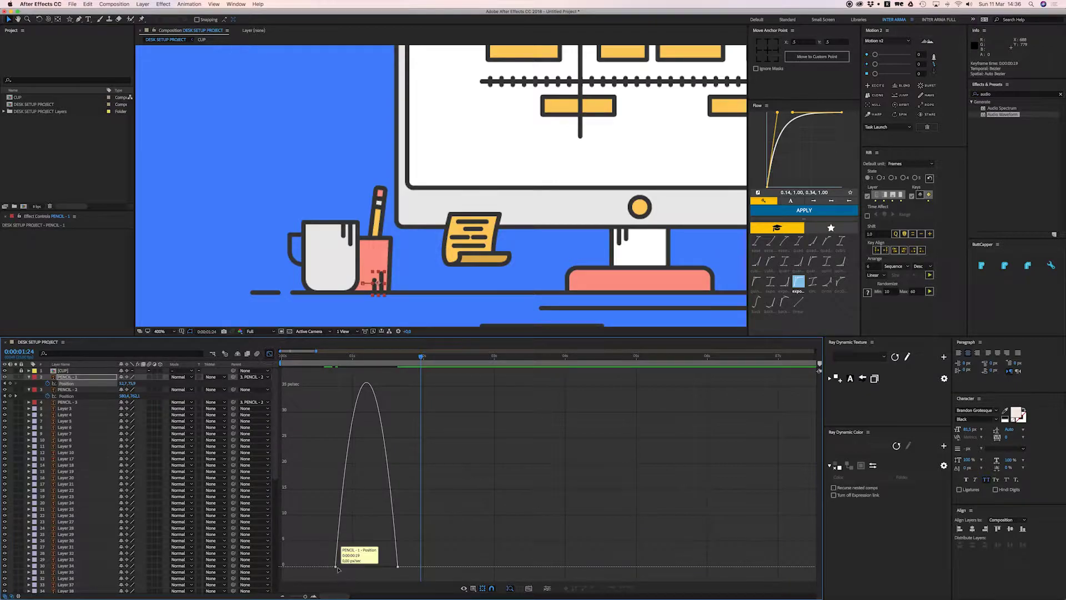
{"action": "left_click_drag", "start_coordinate": [383, 566], "coordinate": [369, 567]}
{"action": "key", "text": "space"}
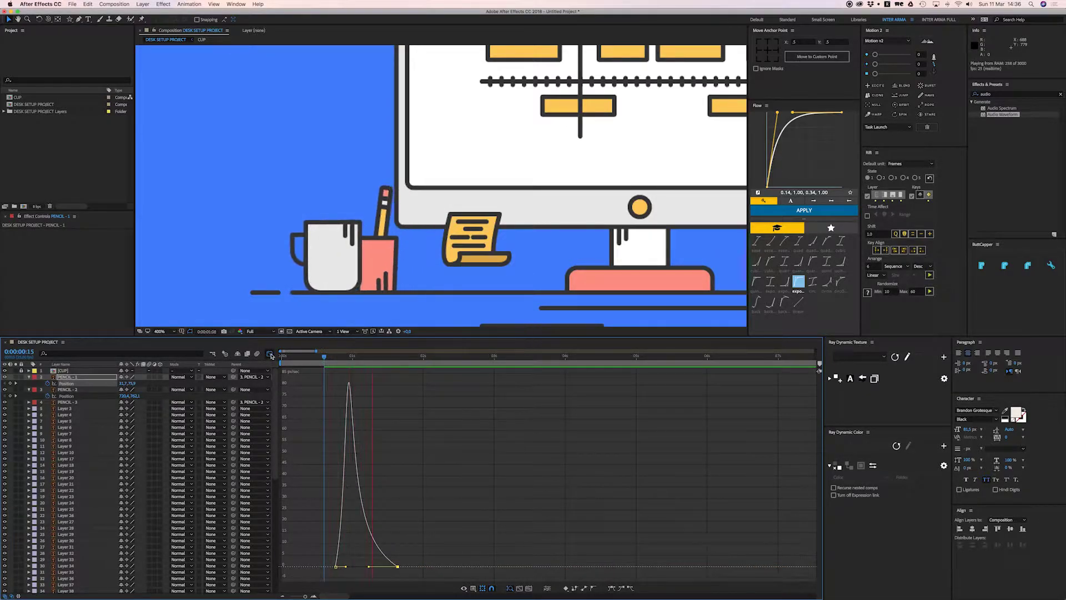
Retime PENCIL - 1's Position keyframes to start at 0:00:00:15 and end just before two seconds, and preview the reflection
{"action": "left_click", "coordinate": [270, 354]}
{"action": "left_click_drag", "start_coordinate": [398, 383], "coordinate": [426, 383]}
{"action": "left_click", "coordinate": [336, 362]}
{"action": "left_click_drag", "start_coordinate": [336, 383], "coordinate": [325, 383]}
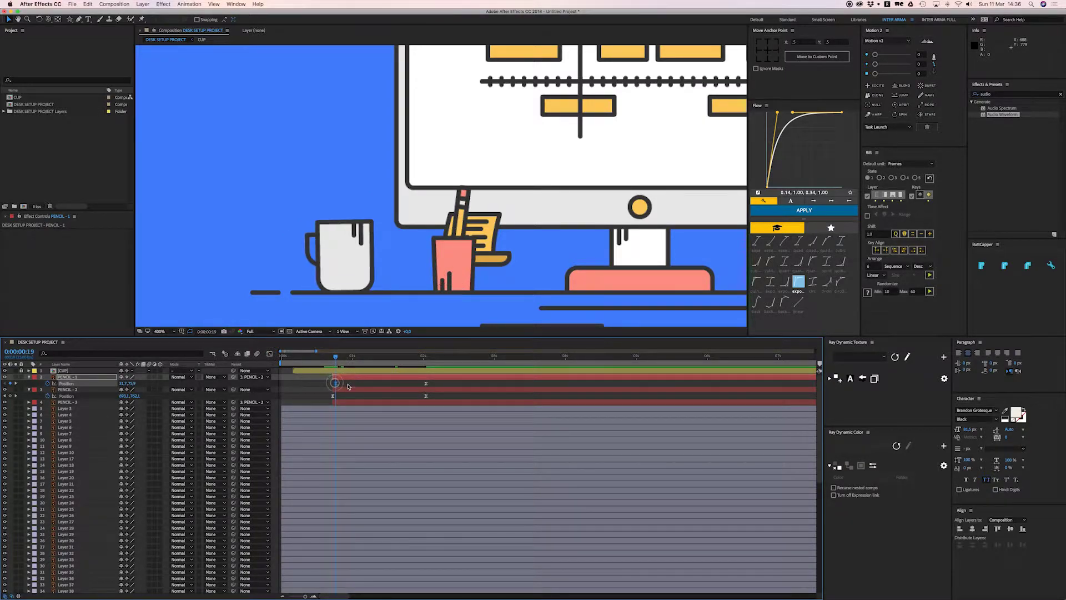
{"action": "key", "text": "space"}
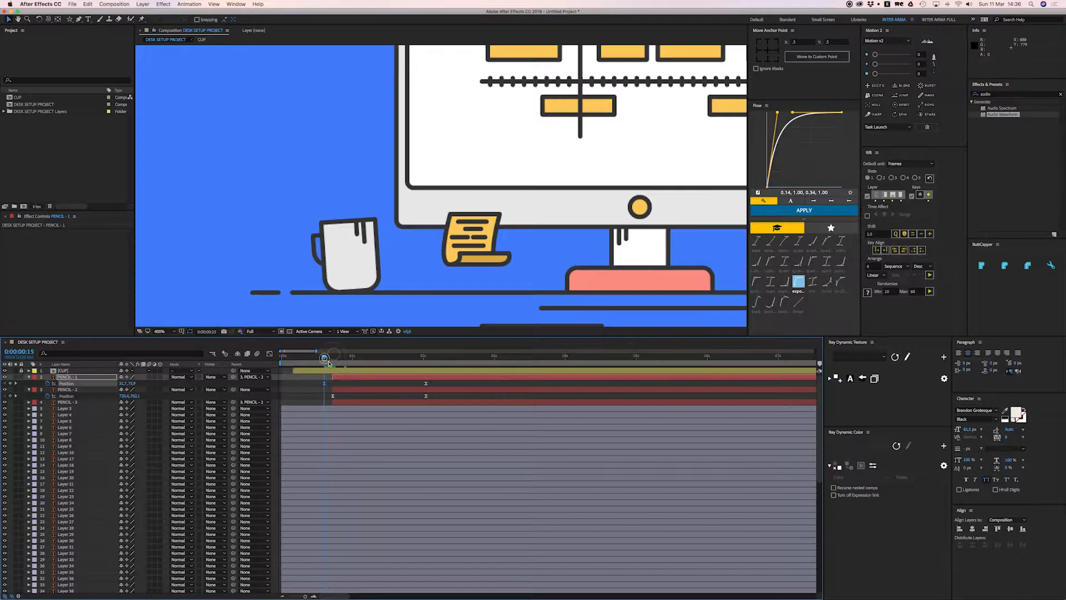
{"action": "left_click", "coordinate": [374, 360]}
{"action": "mouse_move", "coordinate": [426, 383]}
{"action": "left_mouse_down"}
{"action": "mouse_move", "coordinate": [406, 383]}
{"action": "mouse_move", "coordinate": [417, 384]}
{"action": "left_mouse_up"}
{"action": "key", "text": "space"}
{"action": "left_click", "coordinate": [410, 360]}
{"action": "left_click", "coordinate": [444, 386]}
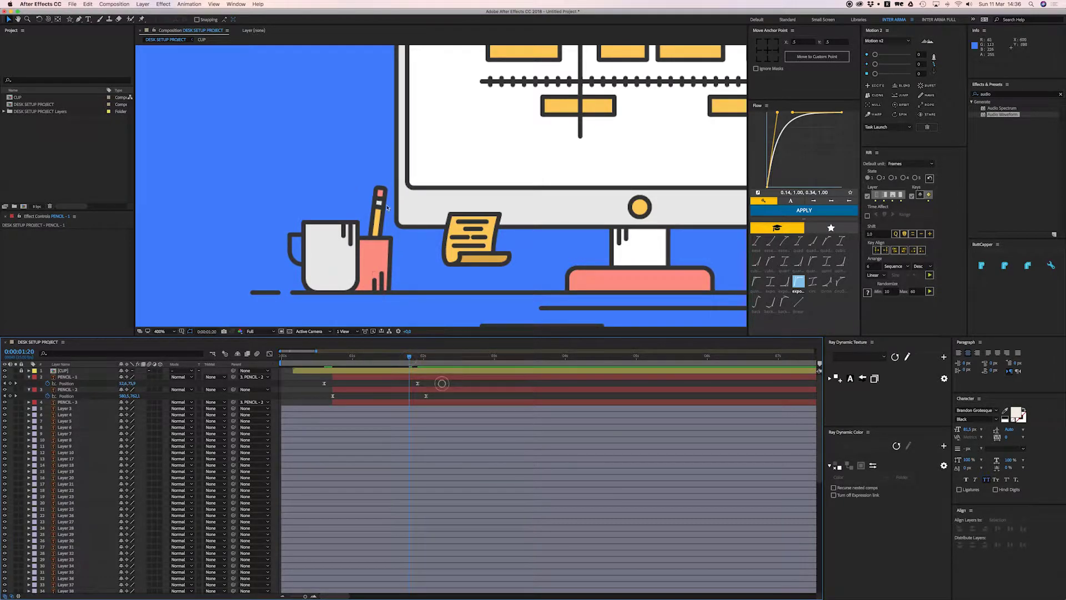
Move PENCIL - 3's anchor point down to the part of the pencil inside the holder
{"action": "left_click", "coordinate": [383, 195]}
{"action": "scroll", "coordinate": [372, 253], "scroll_direction": "up", "scroll_amount": 2}
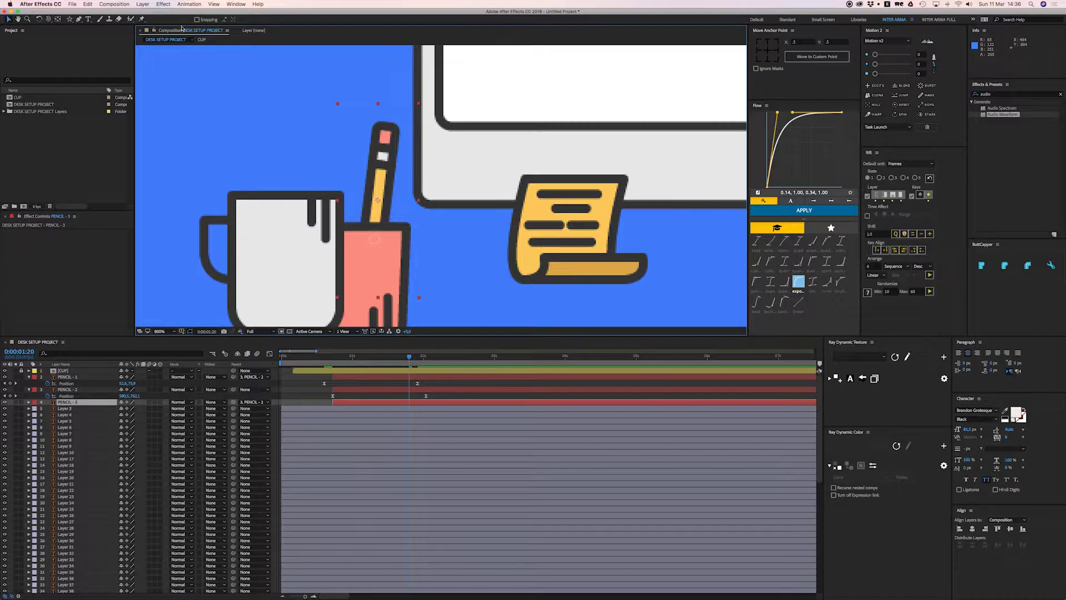
{"action": "left_click", "coordinate": [58, 21]}
{"action": "left_click_drag", "start_coordinate": [301, 158], "coordinate": [313, 148]}
{"action": "left_click_drag", "start_coordinate": [391, 191], "coordinate": [384, 265]}
Try rotating PENCIL - 3 about 4° counterclockwise around its new anchor point, and undo the rotation
{"action": "key", "text": "w"}
{"action": "left_click_drag", "start_coordinate": [400, 146], "coordinate": [393, 143]}
{"action": "scroll", "coordinate": [393, 143], "scroll_direction": "down", "scroll_amount": 2}
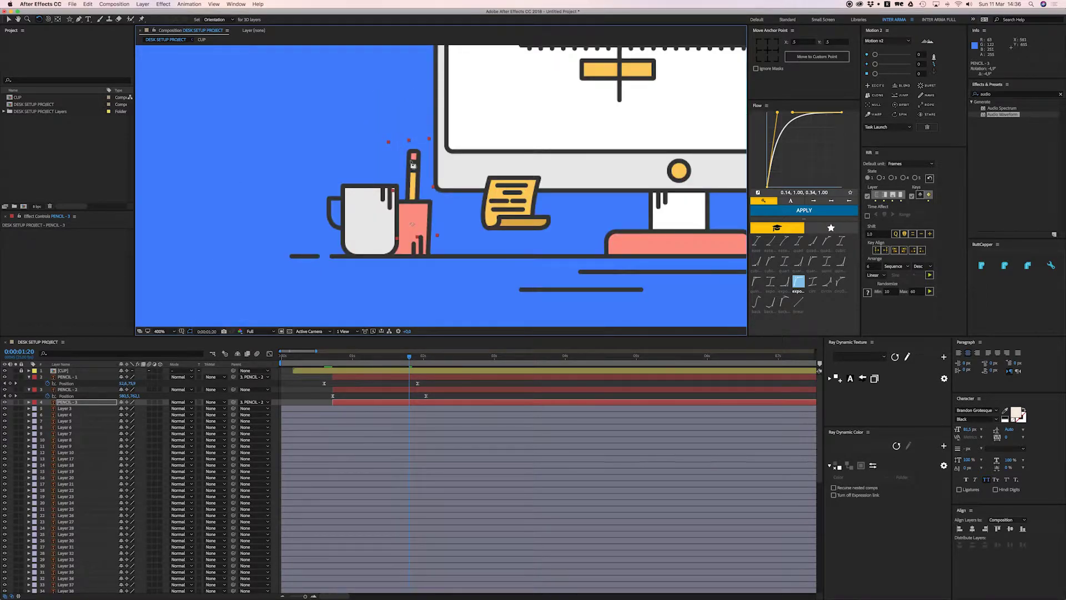
{"action": "scroll", "coordinate": [409, 162], "scroll_direction": "up", "scroll_amount": 2}
{"action": "scroll", "coordinate": [409, 162], "scroll_direction": "right", "scroll_amount": 2}
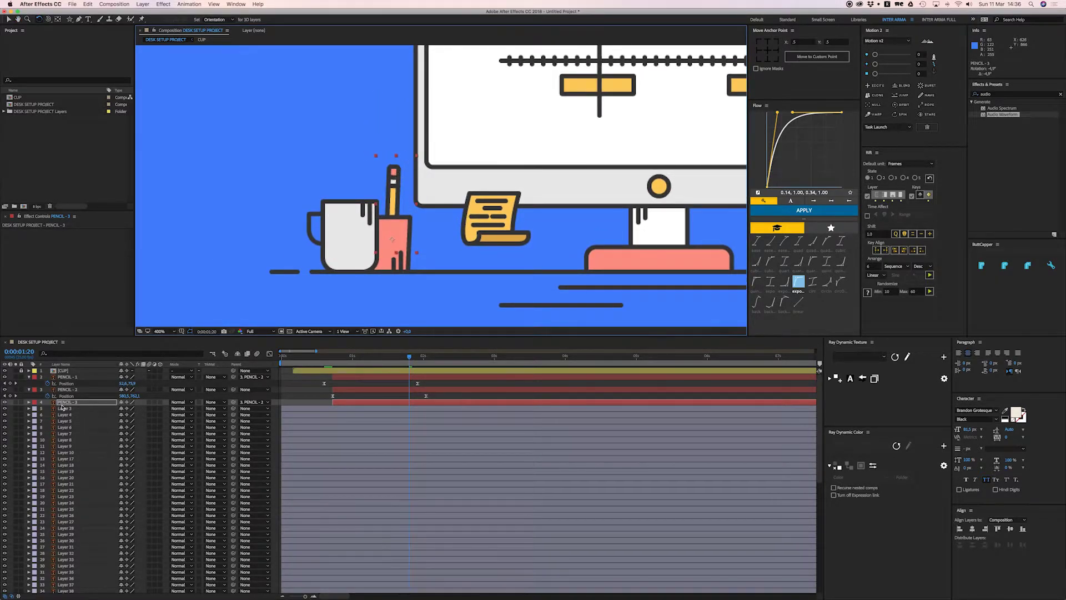
{"action": "key", "text": "super+z"}
Keyframe PENCIL - 3's Rotation from nearly 0° at 0:00:01:07 to about -11° at 0:00:01:20
{"action": "key", "text": "r"}
{"action": "left_click", "coordinate": [396, 356]}
{"action": "left_click", "coordinate": [372, 356]}
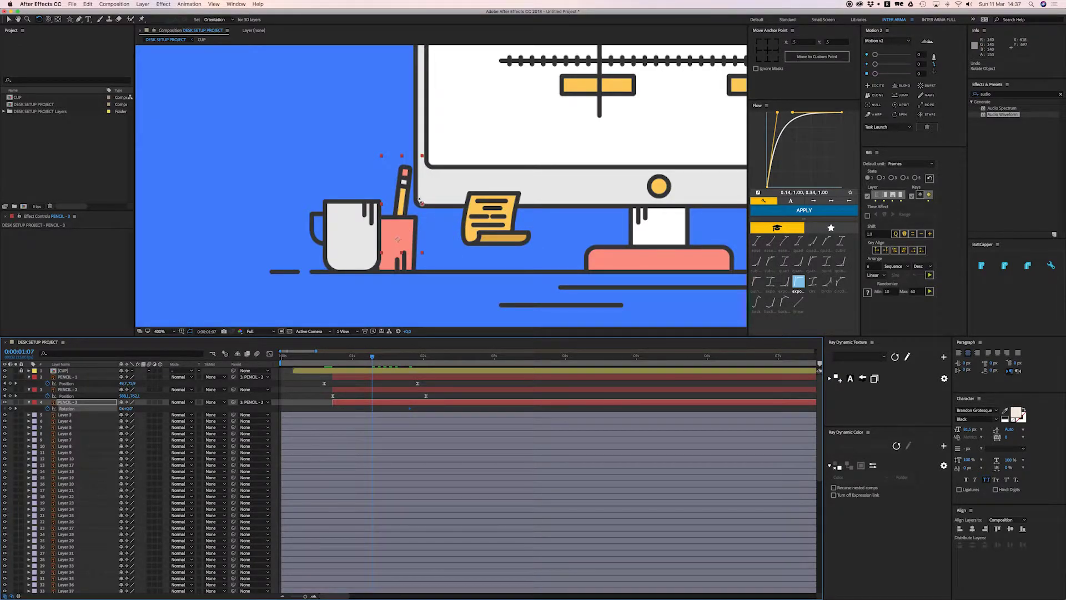
{"action": "left_click_drag", "start_coordinate": [407, 186], "coordinate": [407, 190]}
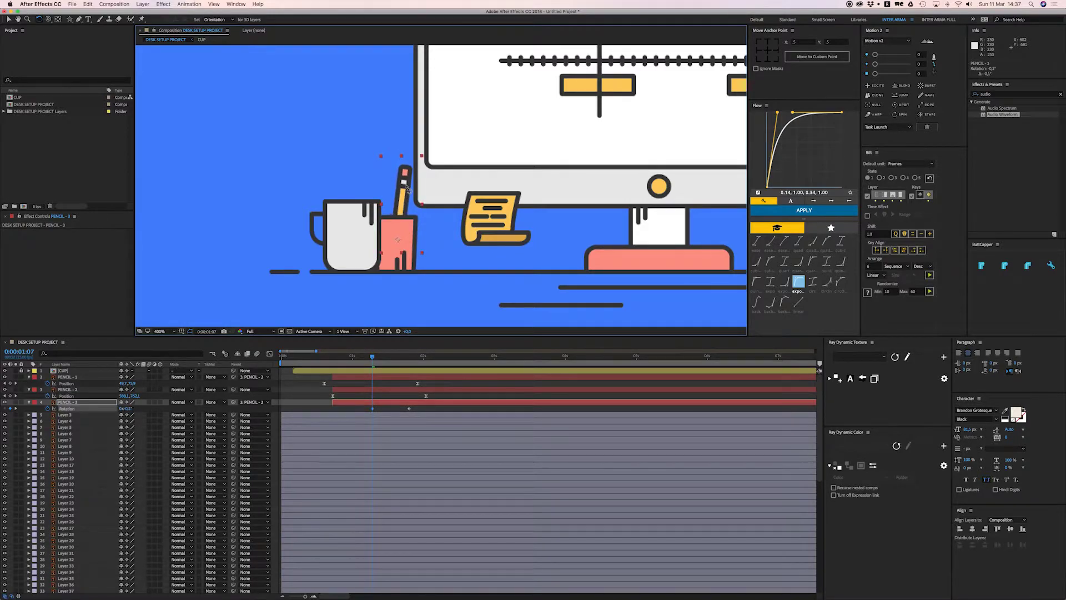
{"action": "left_click", "coordinate": [410, 361]}
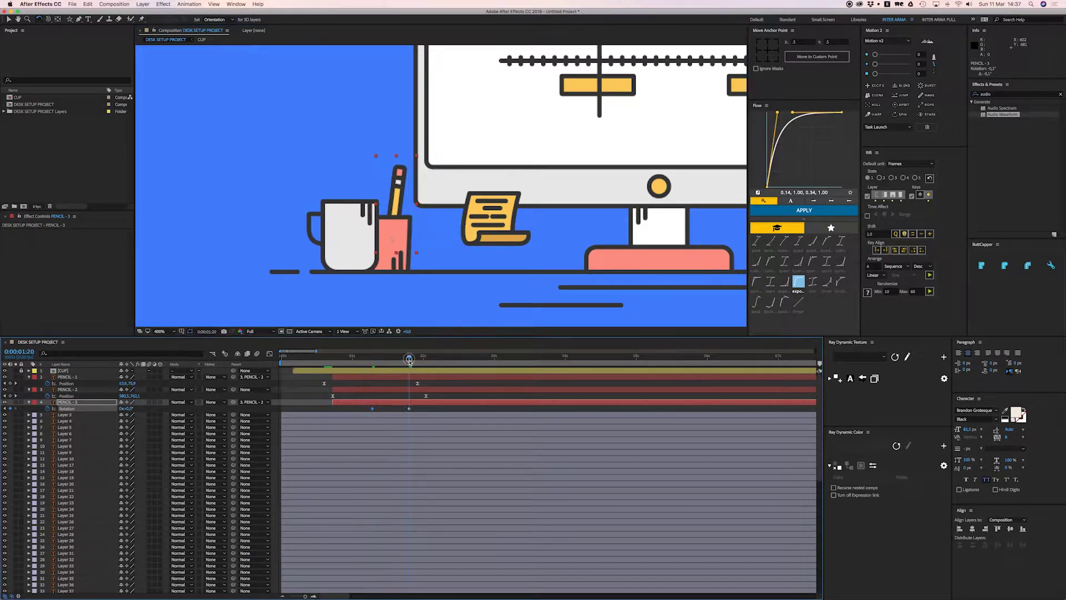
{"action": "left_click_drag", "start_coordinate": [402, 179], "coordinate": [389, 177]}
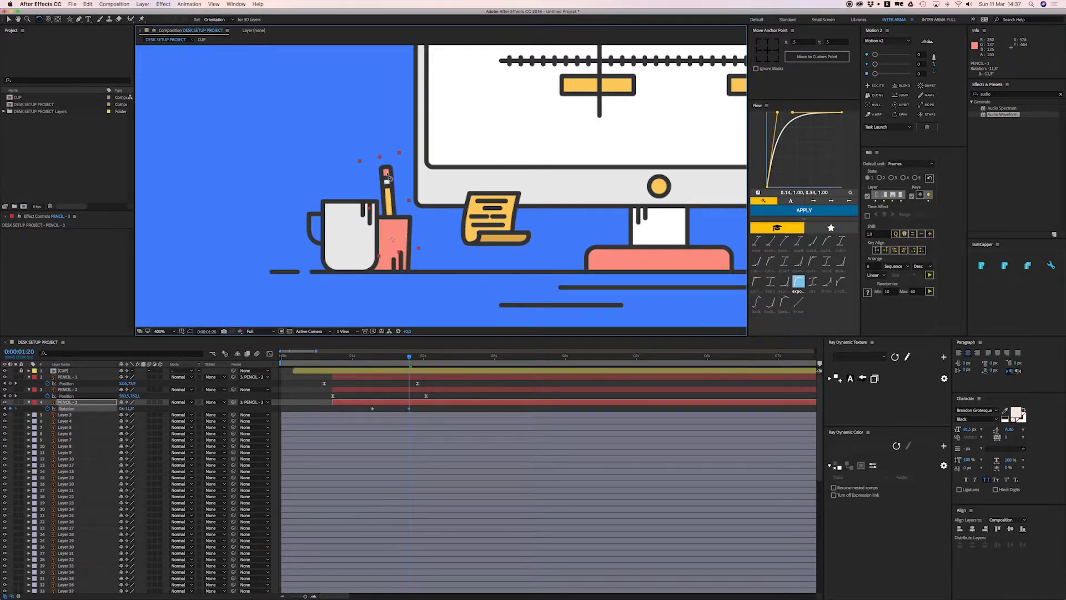
Apply Motion v2's Excite to PENCIL - 3's Rotation keyframes and preview the pencil's wobble
{"action": "left_click", "coordinate": [420, 409]}
{"action": "left_click", "coordinate": [877, 85]}
{"action": "left_click_drag", "start_coordinate": [402, 358], "coordinate": [352, 358]}
{"action": "left_click", "coordinate": [340, 367]}
{"action": "key", "text": "space"}
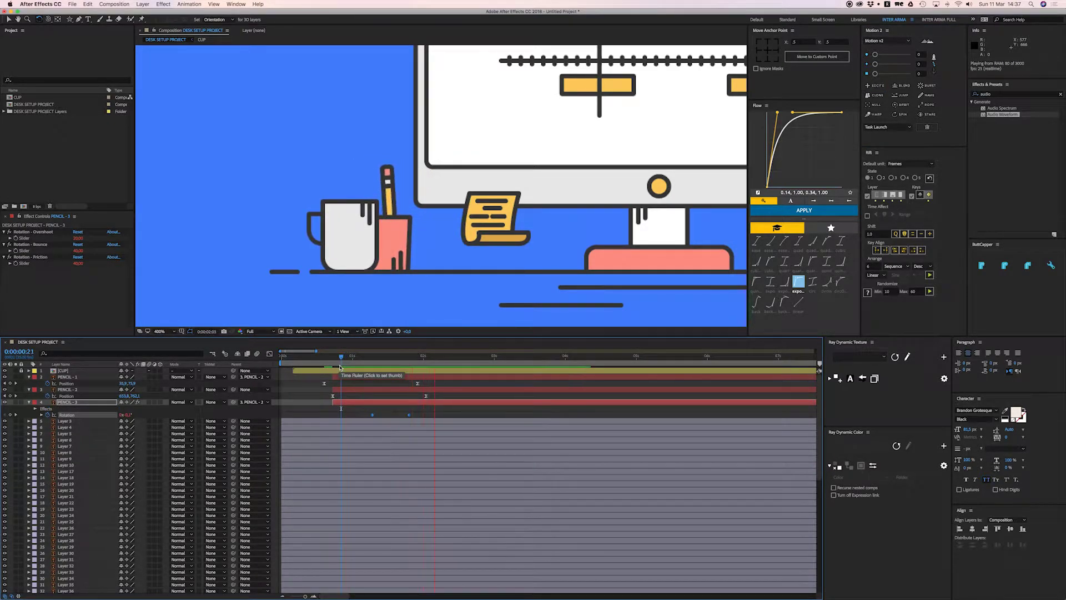
Move PENCIL - 3's two Rotation keyframes earlier and closer together, near the one-second mark, and preview the timing
{"action": "left_click_drag", "start_coordinate": [410, 415], "coordinate": [370, 419]}
{"action": "left_click_drag", "start_coordinate": [373, 415], "coordinate": [365, 419]}
{"action": "key", "text": "space"}
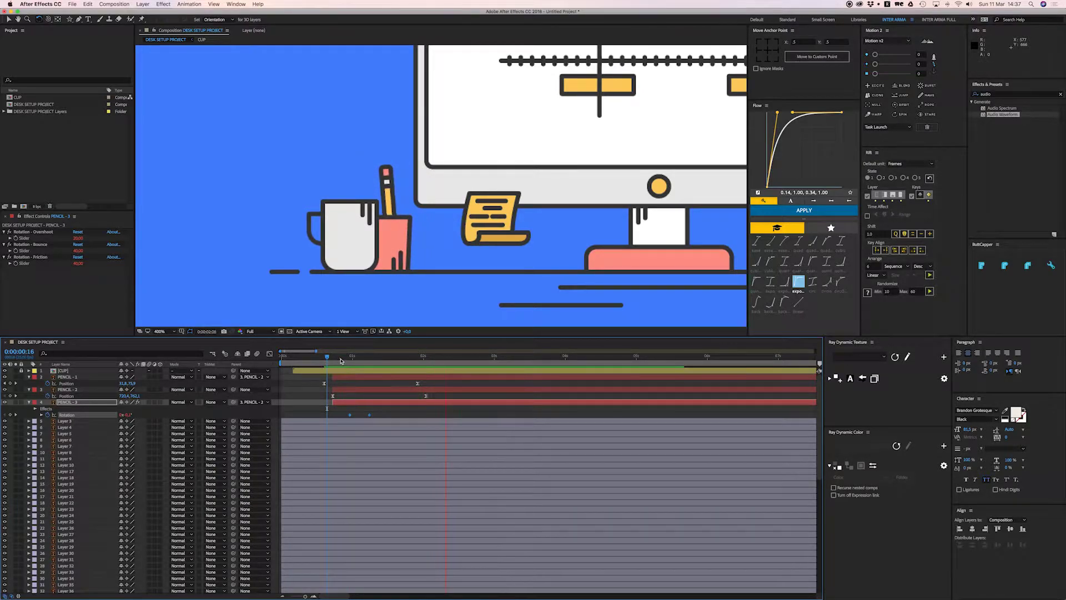
{"action": "left_click_drag", "start_coordinate": [339, 357], "coordinate": [325, 364]}
{"action": "key", "text": "space"}
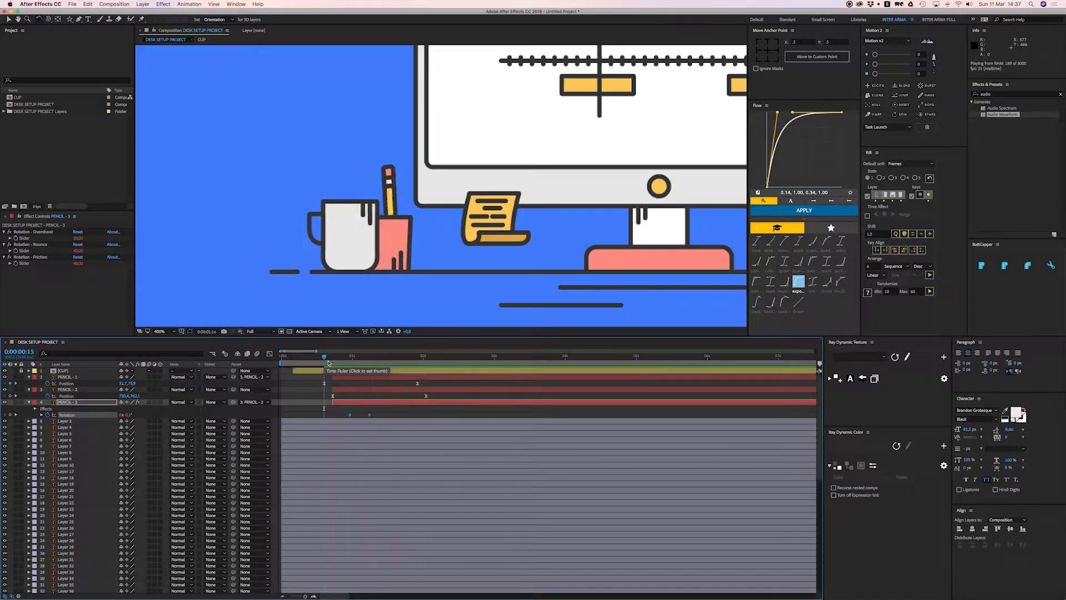
{"action": "left_click", "coordinate": [346, 361]}
{"action": "key", "text": "space"}
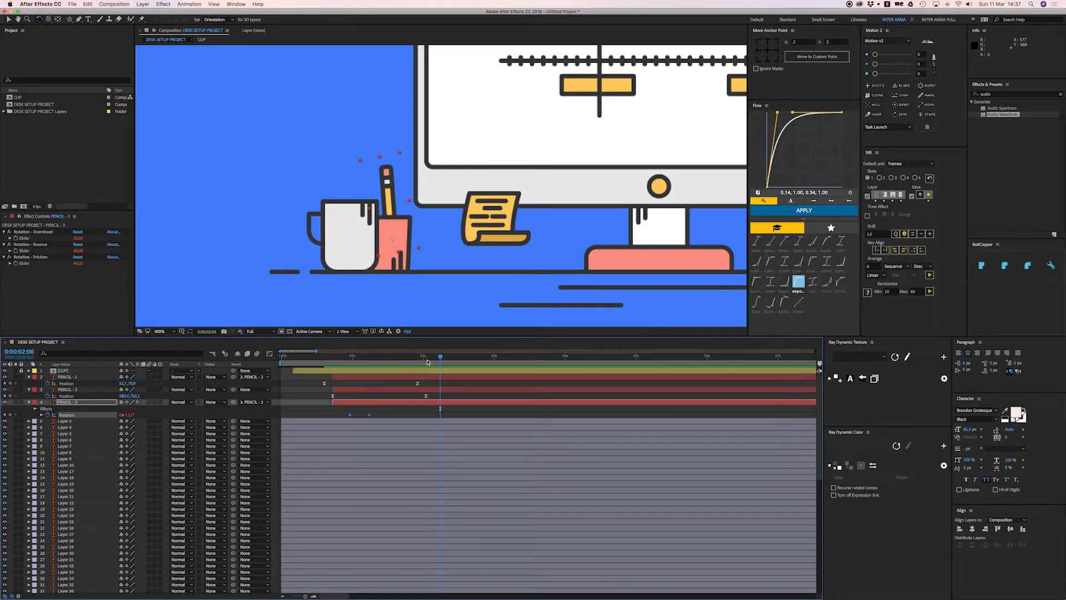
Keyframe PENCIL - 3's Position to rise from below the holder at 0:00:00:22 to its current place at 0:00:02:00, and preview
{"action": "key", "text": "p"}
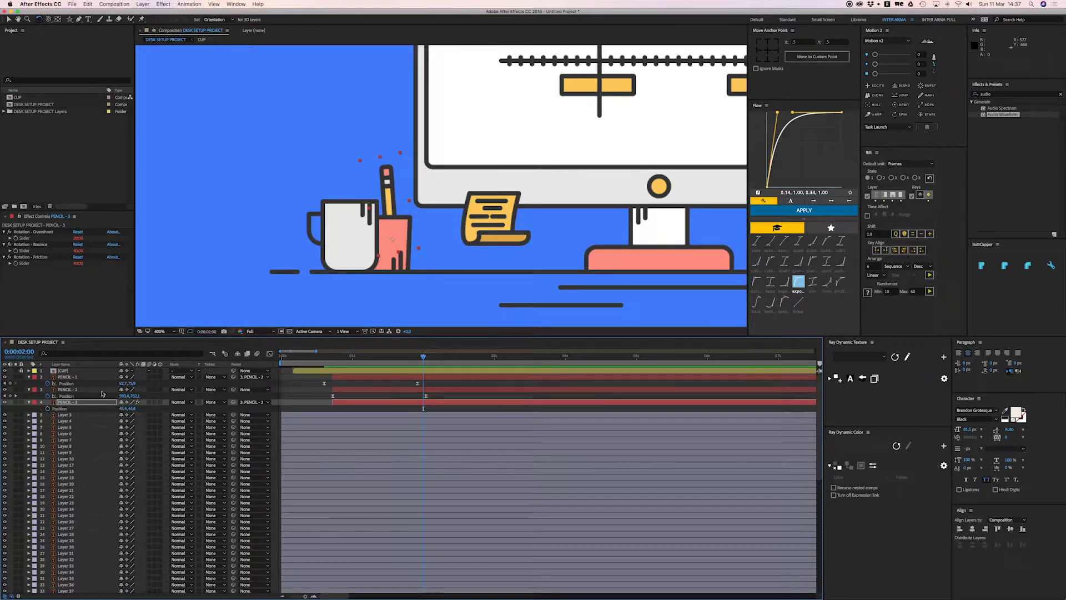
{"action": "left_click", "coordinate": [48, 409]}
{"action": "left_click_drag", "start_coordinate": [418, 363], "coordinate": [344, 361]}
{"action": "key", "text": "v"}
{"action": "left_click_drag", "start_coordinate": [444, 193], "coordinate": [436, 247]}
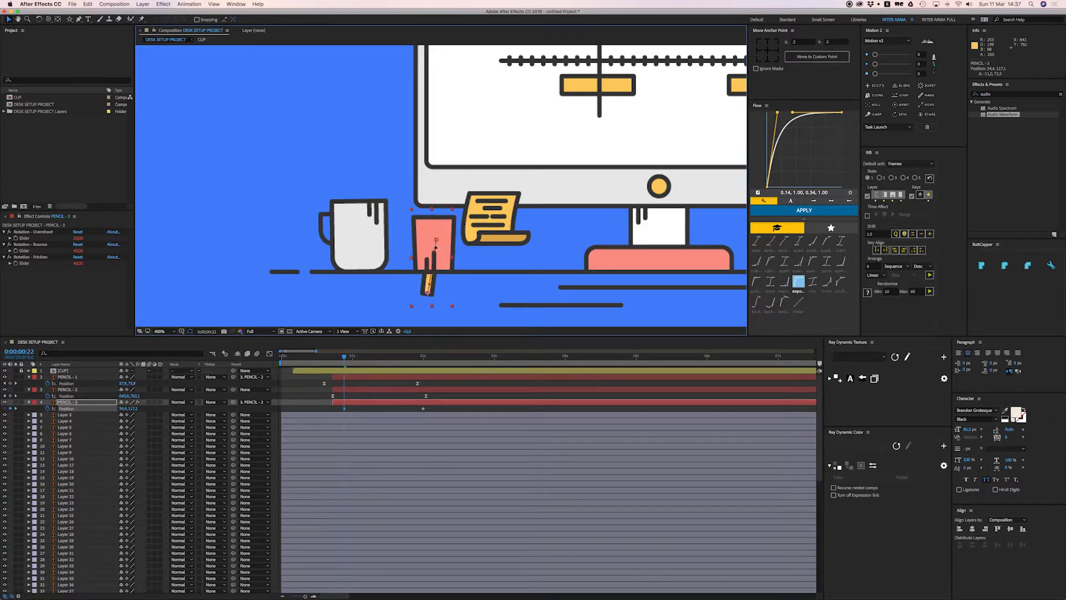
{"action": "left_click", "coordinate": [405, 410]}
{"action": "key", "text": "space"}
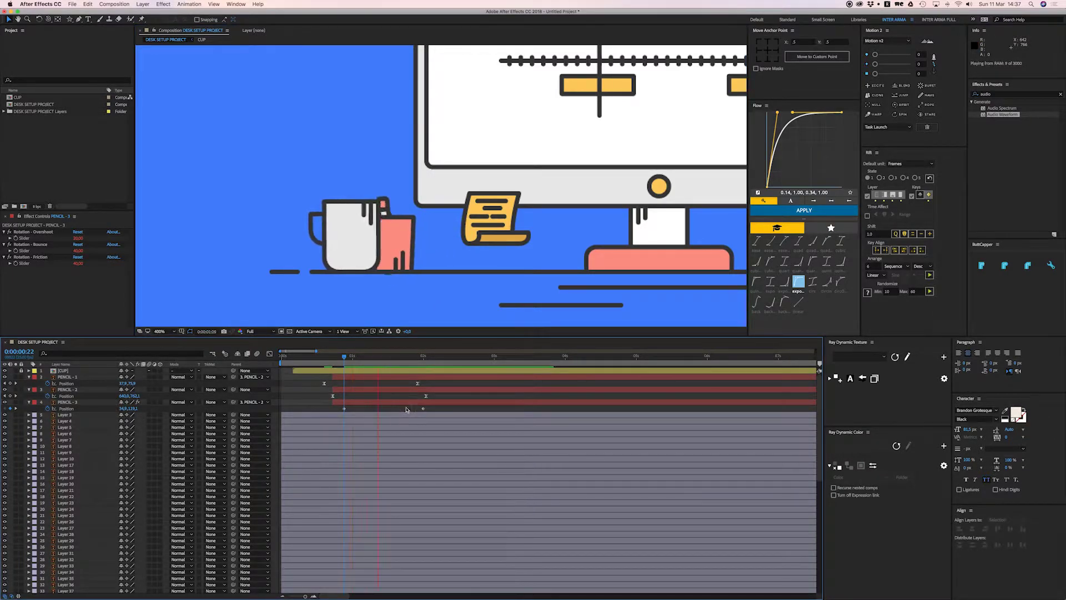
Apply the 0.14, 1.00, 0.34, 1.00 Flow curve to PENCIL - 3's Position keyframes and preview the rise
{"action": "left_click_drag", "start_coordinate": [439, 409], "coordinate": [351, 413]}
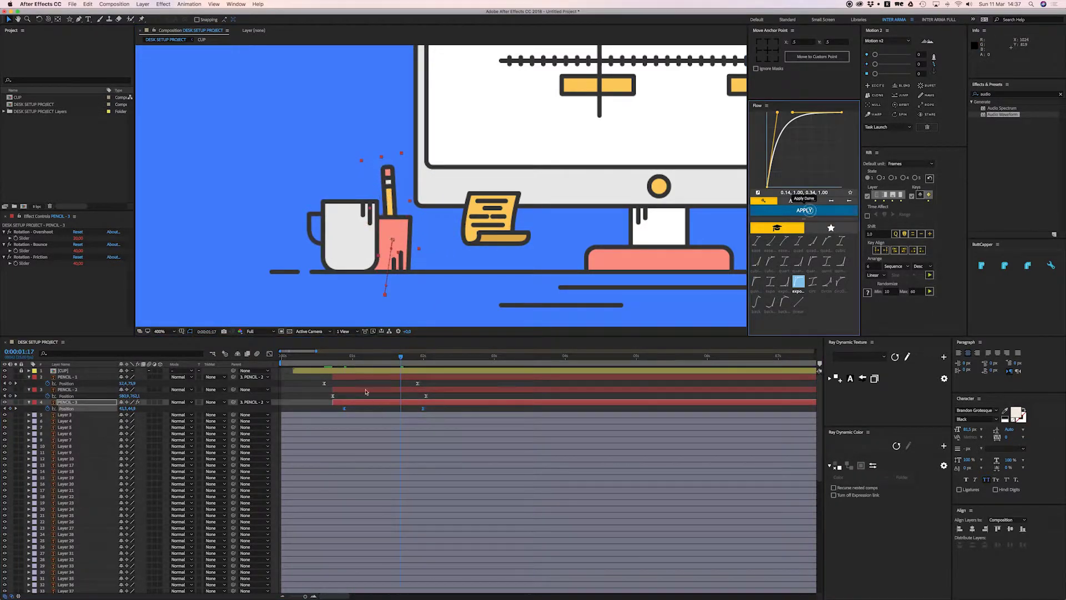
{"action": "left_click", "coordinate": [344, 362]}
{"action": "key", "text": "space"}
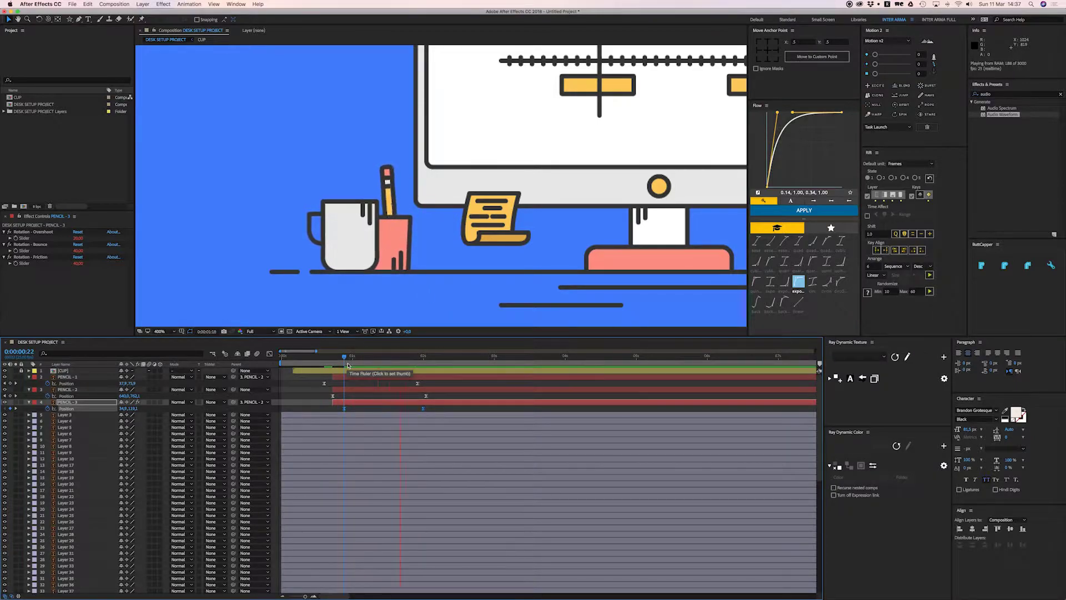
{"action": "left_click", "coordinate": [349, 361]}
{"action": "left_click_drag", "start_coordinate": [349, 371], "coordinate": [347, 373]}
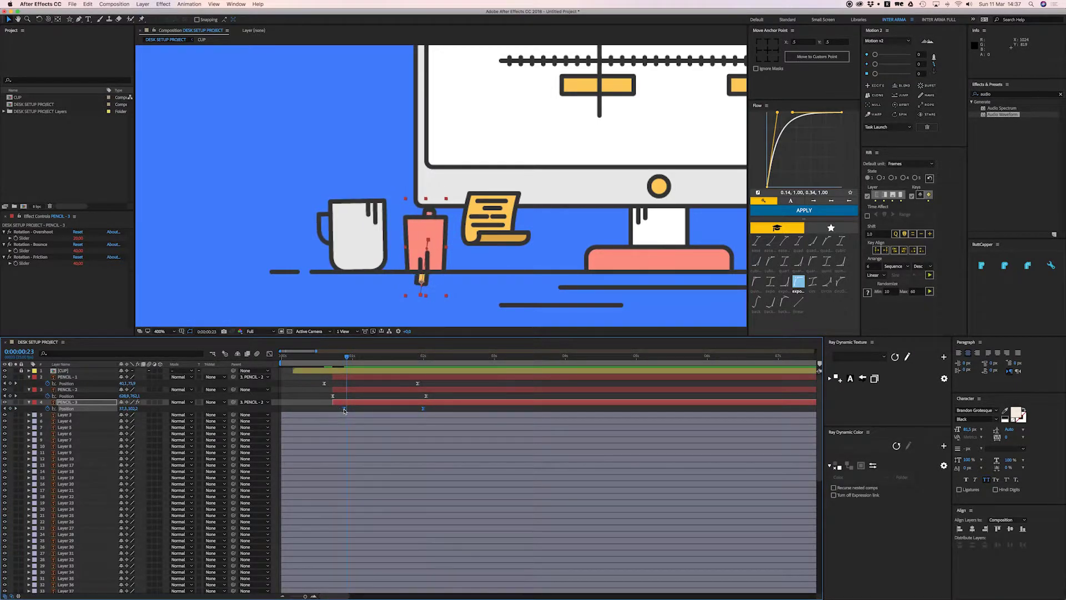
Move PENCIL - 3's ending Position keyframe to 0:00:01:13 and preview the faster rise
{"action": "left_click_drag", "start_coordinate": [423, 408], "coordinate": [389, 408]}
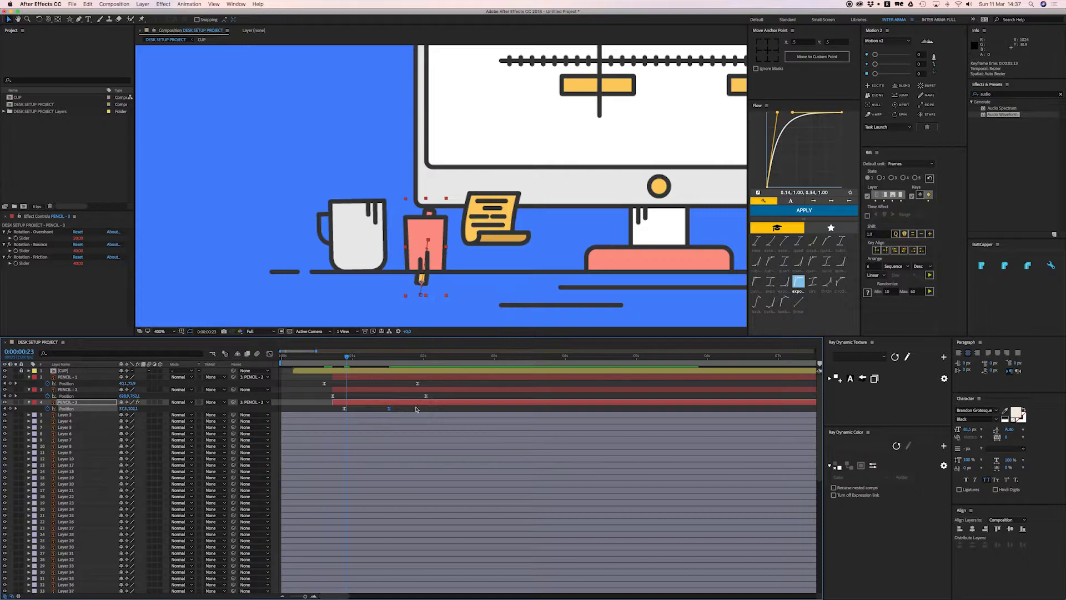
{"action": "key", "text": "space"}
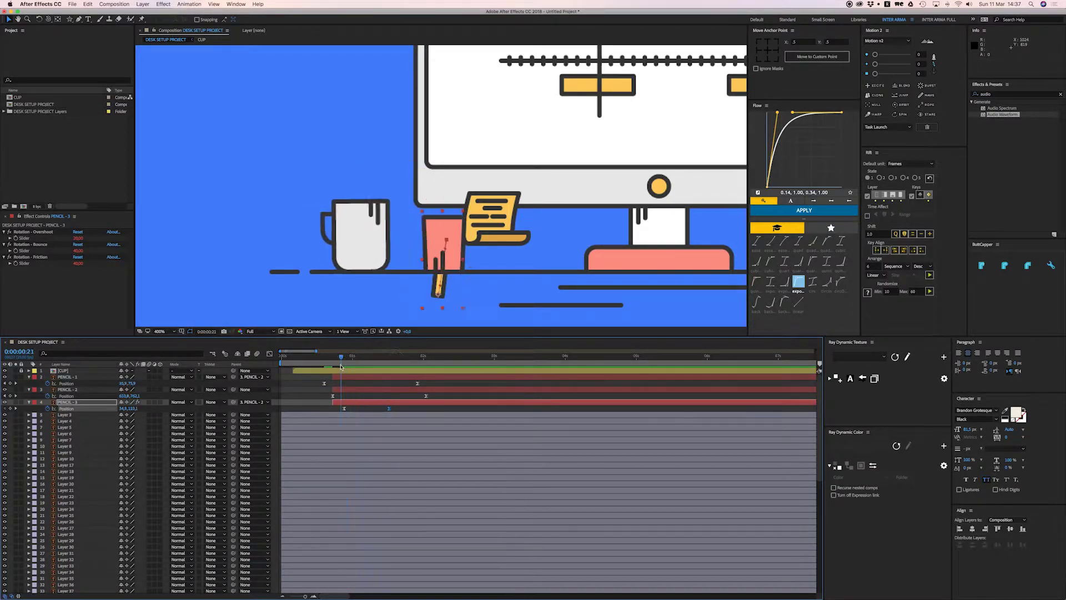
{"action": "key", "text": "space"}
{"action": "left_click_drag", "start_coordinate": [353, 370], "coordinate": [355, 368]}
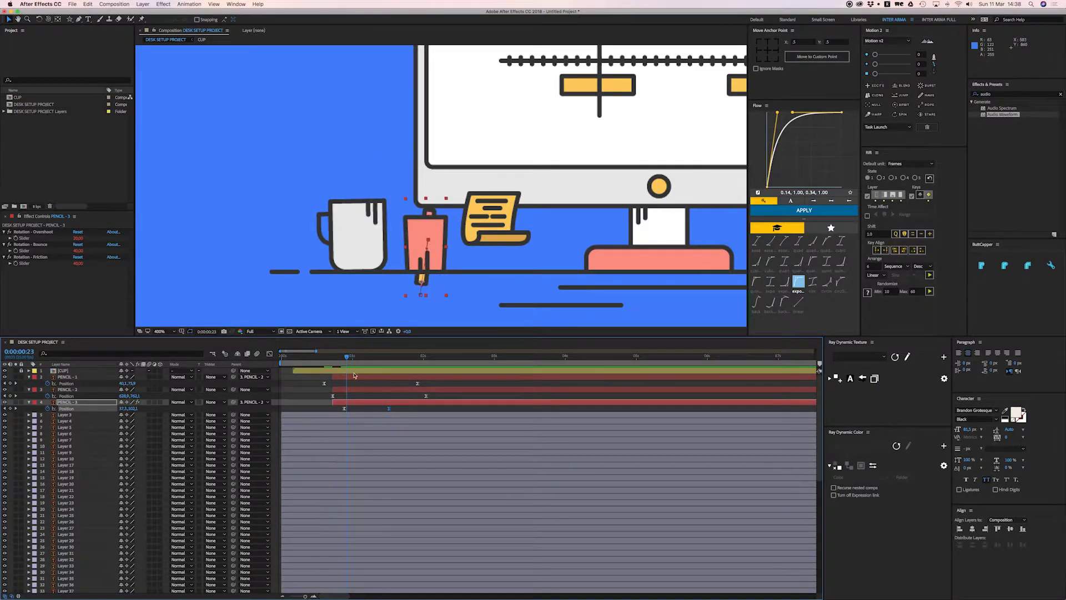
{"action": "key", "text": "k"}
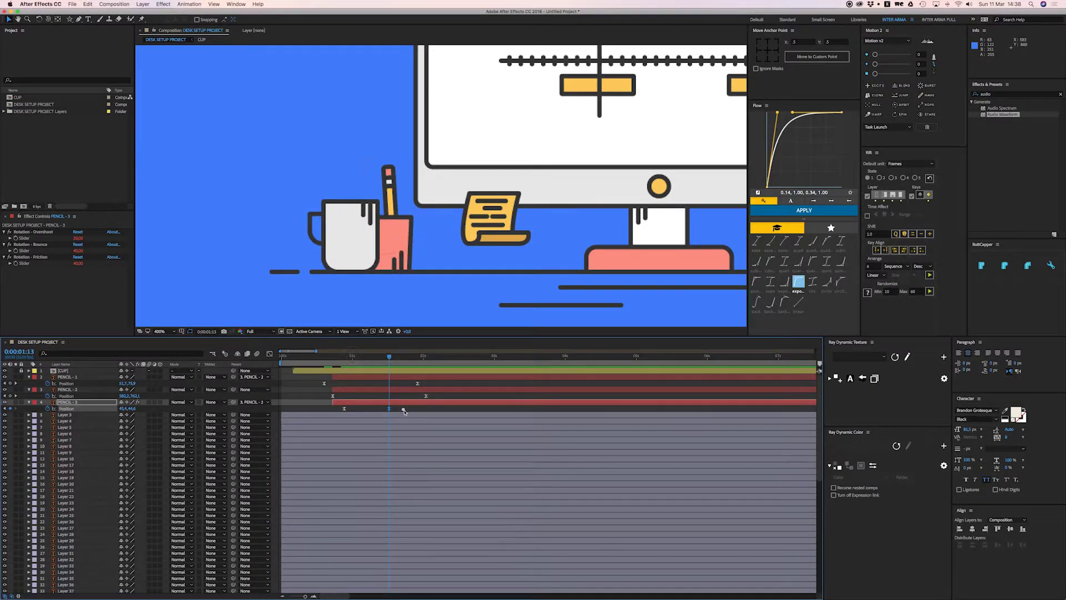
{"action": "left_click", "coordinate": [403, 410]}
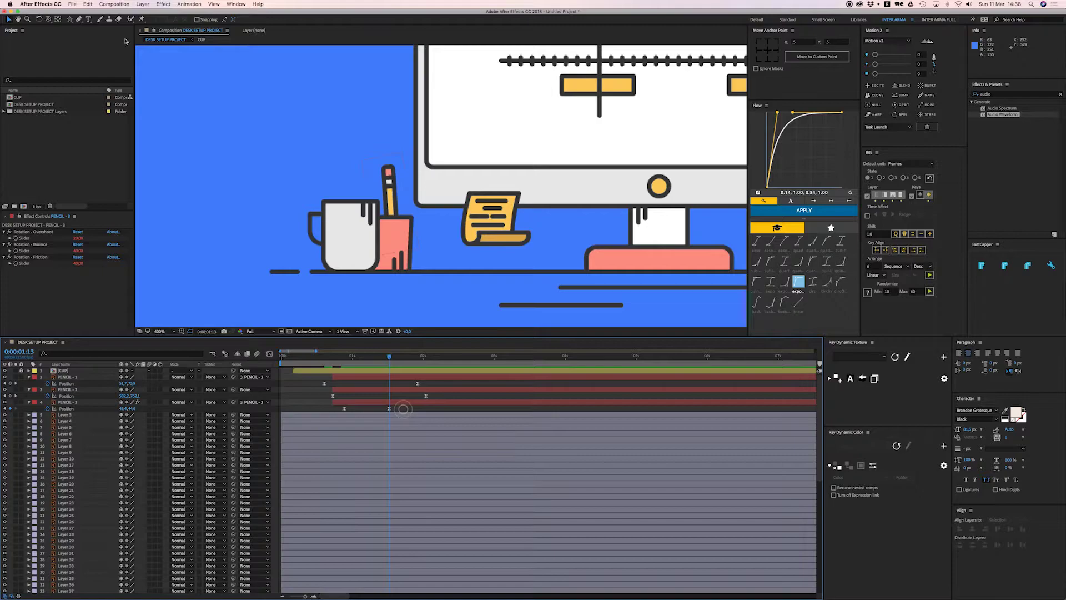
Draw a red-filled rectangle shape covering the visible pencil and the upper part of the holder
{"action": "left_click", "coordinate": [70, 20]}
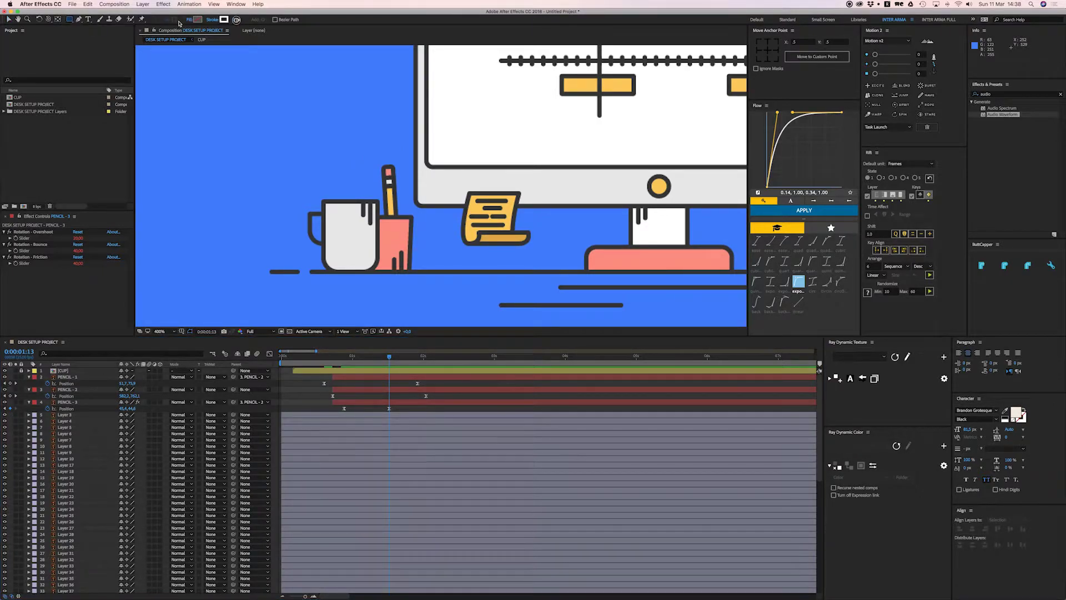
{"action": "left_click", "coordinate": [198, 21]}
{"action": "left_click", "coordinate": [108, 239]}
{"action": "left_click", "coordinate": [182, 229]}
{"action": "left_click_drag", "start_coordinate": [346, 144], "coordinate": [431, 244]}
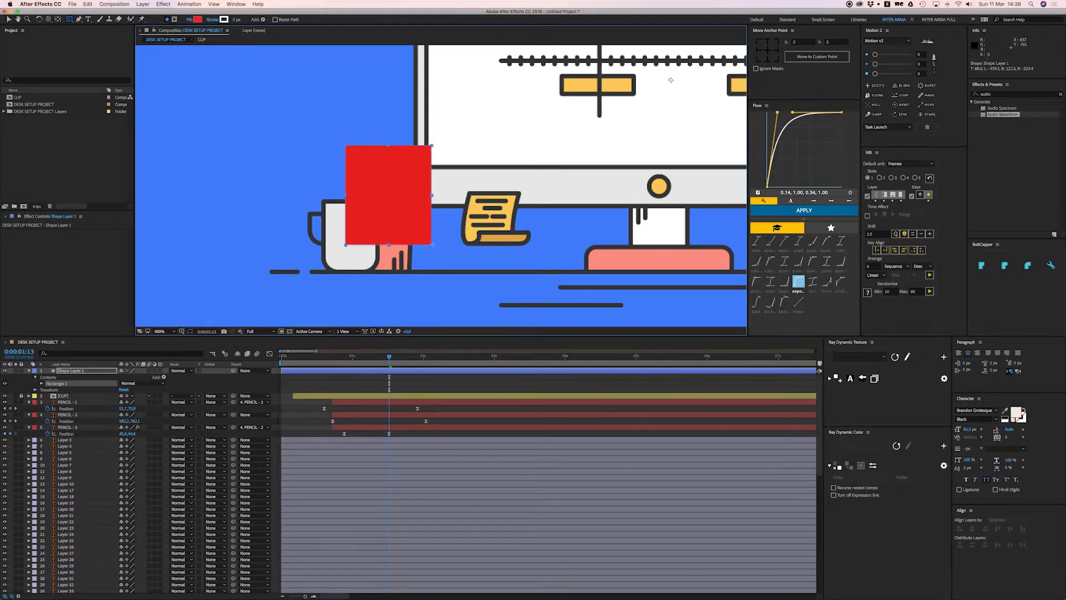
Parent Shape Layer 1 to PENCIL - 2 and place it directly above PENCIL - 3 in the layer stack
{"action": "left_click_drag", "start_coordinate": [233, 371], "coordinate": [75, 415]}
{"action": "left_click_drag", "start_coordinate": [68, 371], "coordinate": [74, 425]}
Set PENCIL - 3's track matte to Alpha Matte "Shape Layer 1" and check the masked pencil through the slide-in from 0:00:00:18
{"action": "left_click", "coordinate": [74, 428]}
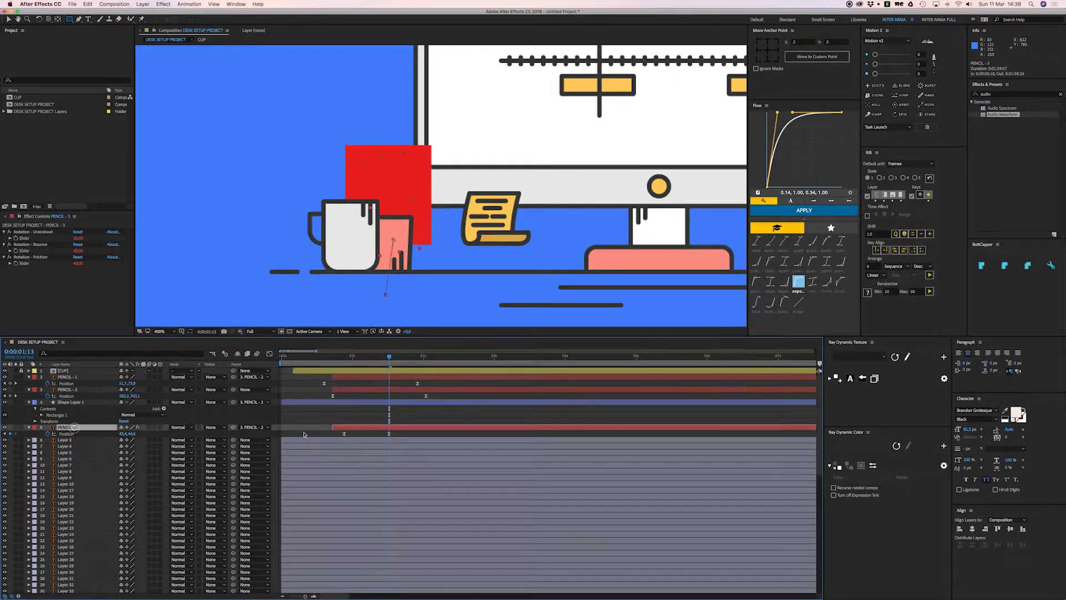
{"action": "left_click", "coordinate": [215, 428]}
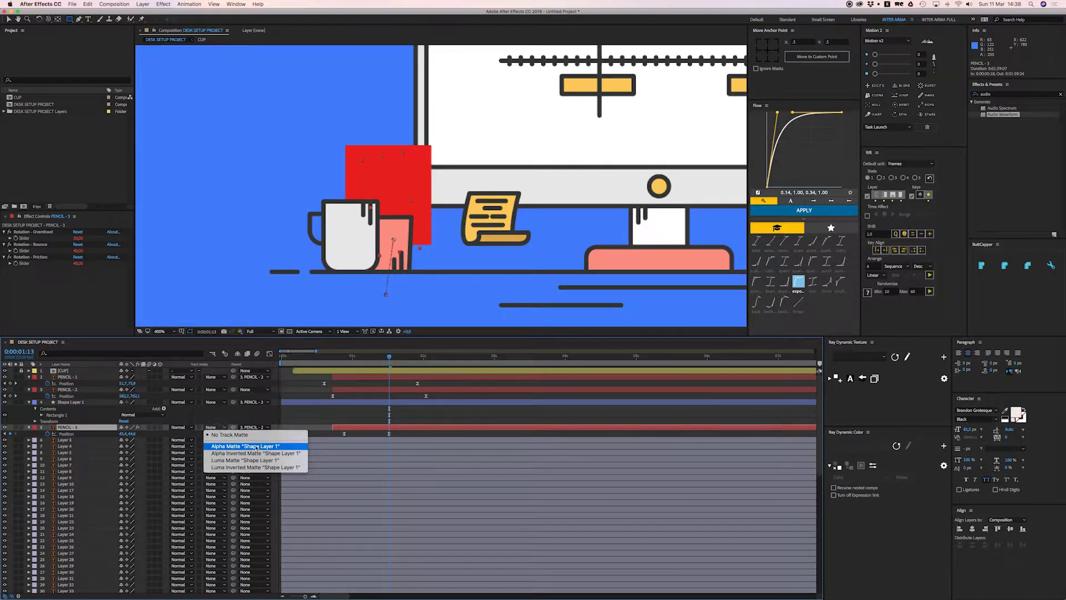
{"action": "left_click", "coordinate": [272, 447]}
{"action": "left_click", "coordinate": [376, 403]}
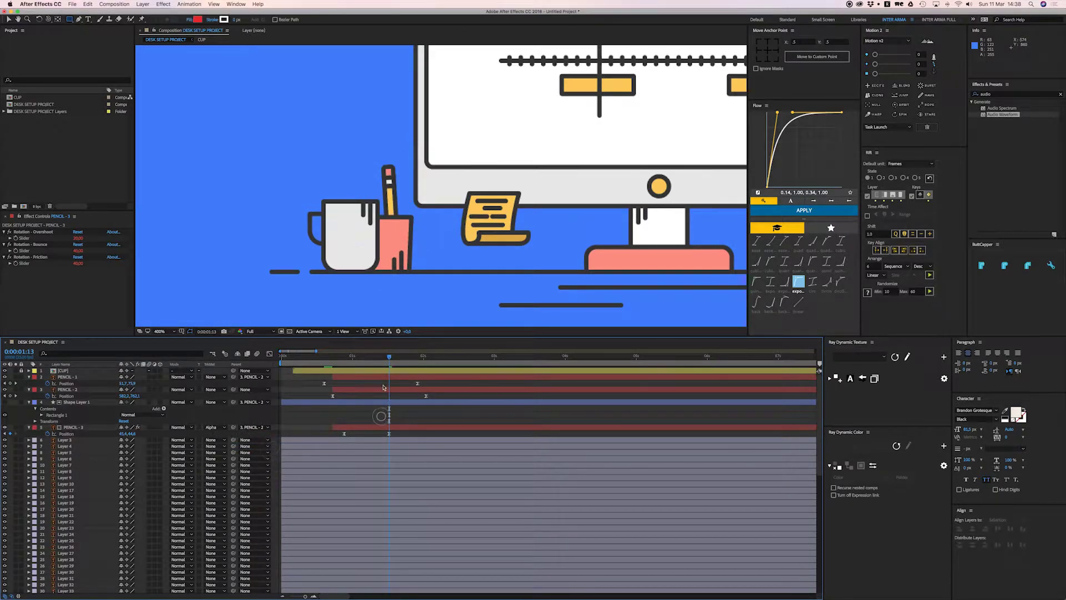
{"action": "key", "text": "space"}
{"action": "key", "text": "v"}
{"action": "left_click", "coordinate": [334, 361]}
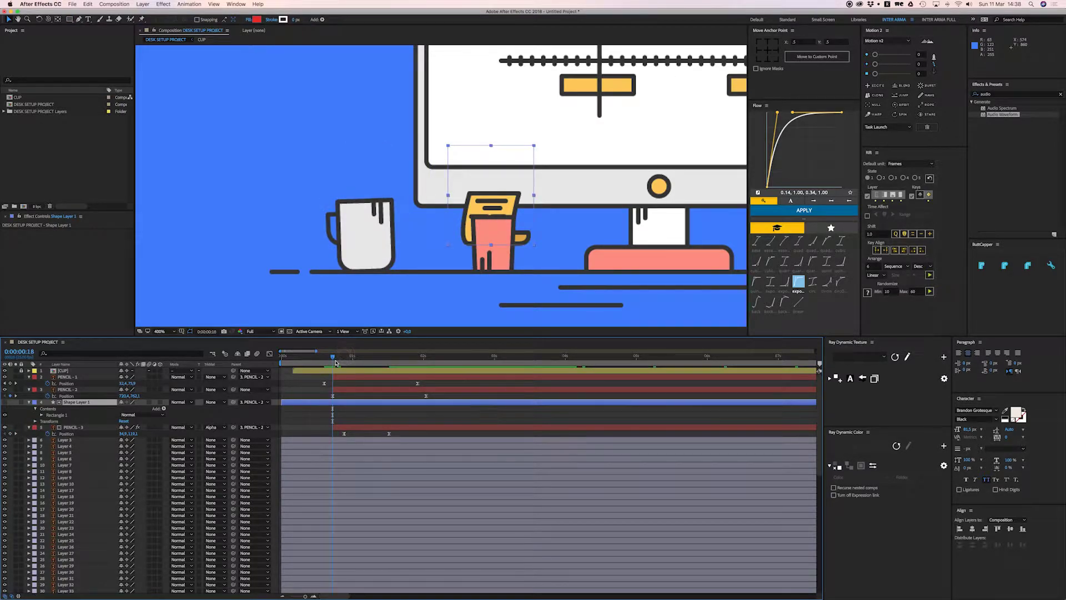
Preview the masked pencil and holder slide-in from 0:00:00:18 and again from 0:00:00:13
{"action": "mouse_move", "coordinate": [335, 362]}
{"action": "left_mouse_down"}
{"action": "mouse_move", "coordinate": [365, 361]}
{"action": "mouse_move", "coordinate": [333, 362]}
{"action": "left_mouse_up"}
{"action": "key", "text": "space"}
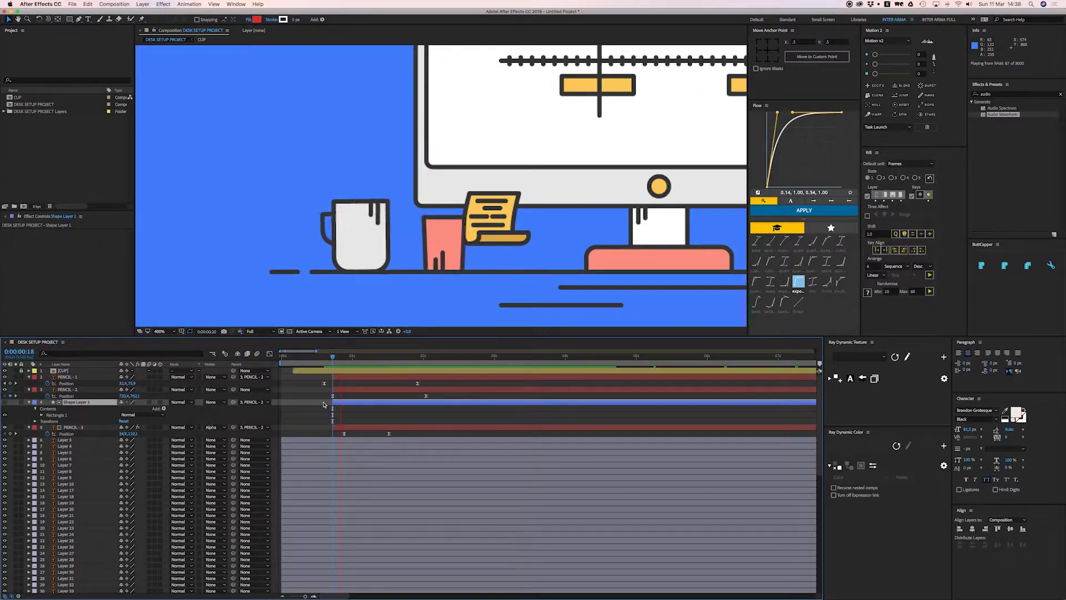
{"action": "key", "text": "space"}
{"action": "left_click", "coordinate": [341, 380]}
{"action": "left_click", "coordinate": [352, 425], "text": "shift"}
{"action": "left_click", "coordinate": [357, 416]}
{"action": "left_click_drag", "start_coordinate": [327, 358], "coordinate": [319, 361]}
{"action": "key", "text": "space"}
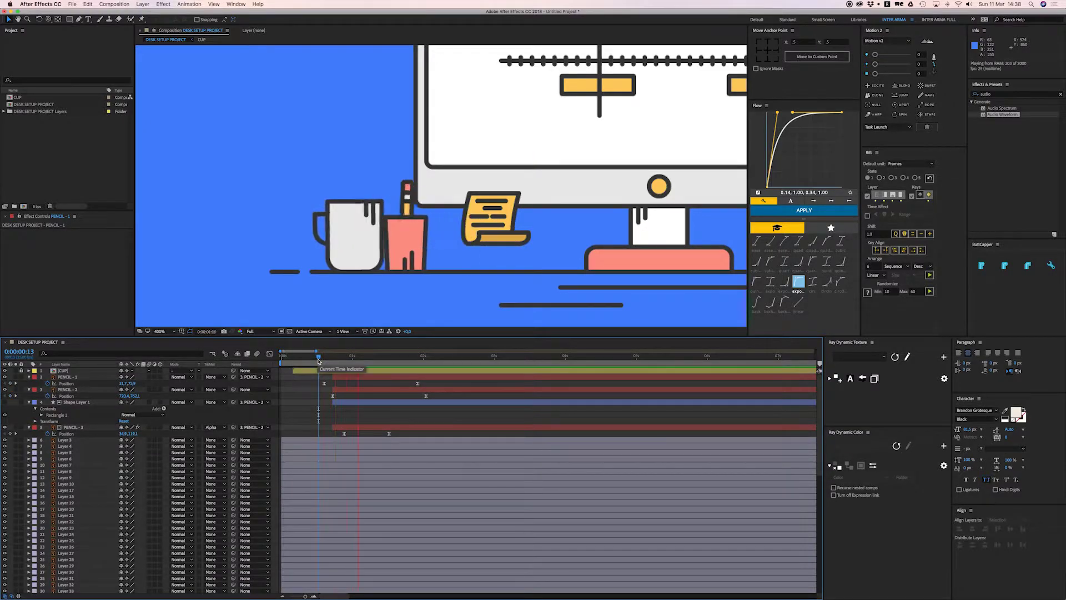
{"action": "left_click", "coordinate": [345, 390]}
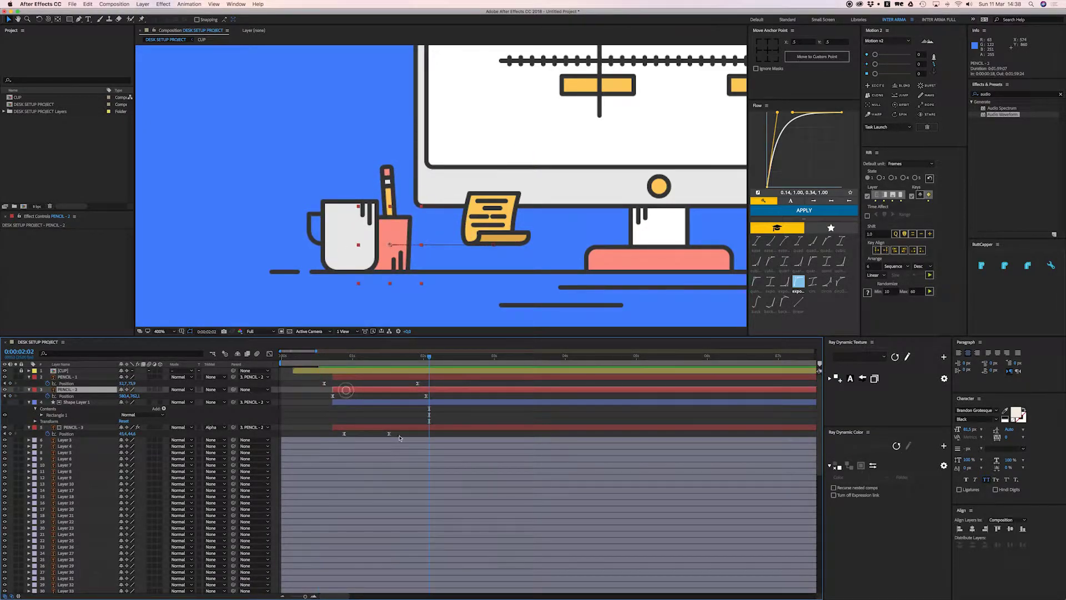
Shift both PENCIL - 3 Position keyframes earlier, delay only the starting keyframe to shorten the rise, and preview it
{"action": "left_click_drag", "start_coordinate": [391, 435], "coordinate": [370, 436]}
{"action": "key", "text": "space"}
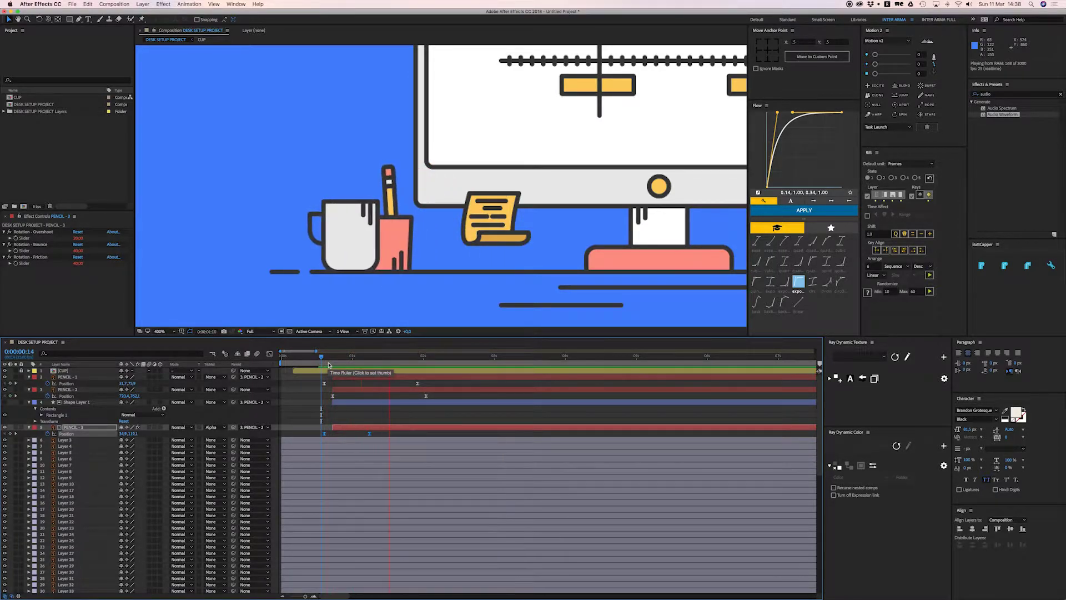
{"action": "key", "text": "space"}
{"action": "left_click", "coordinate": [377, 435]}
{"action": "left_click_drag", "start_coordinate": [323, 435], "coordinate": [338, 434]}
{"action": "key", "text": "space"}
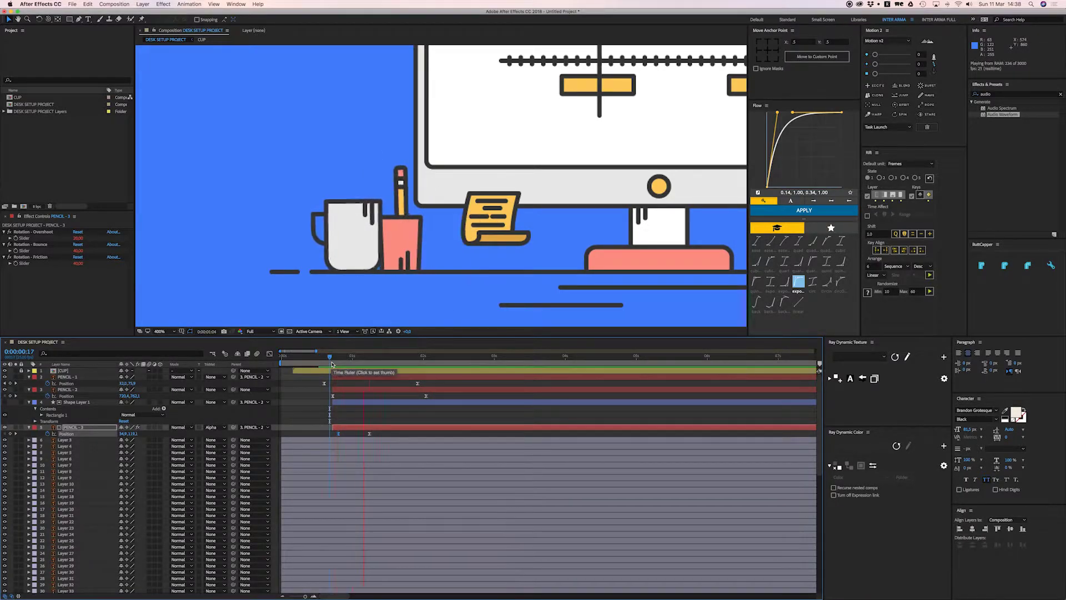
{"action": "key", "text": "space"}
Pre-compose the three PENCIL layers and Shape Layer 1 into a composition named PENCIL, moving all attributes into it
{"action": "left_click", "coordinate": [349, 382]}
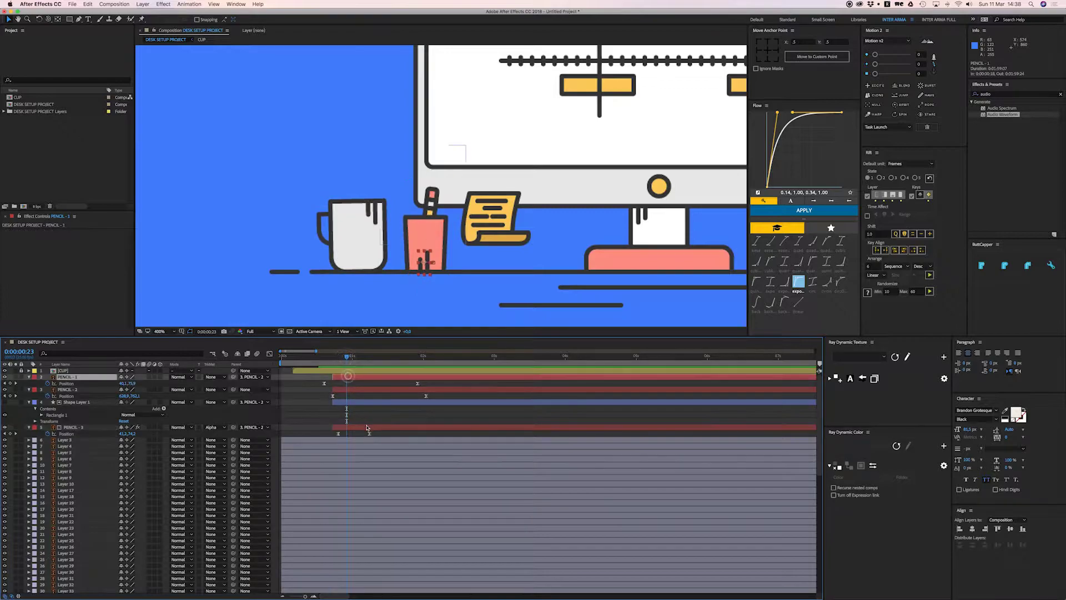
{"action": "left_click", "coordinate": [365, 426], "text": "shift"}
{"action": "key", "text": "super+shift+c"}
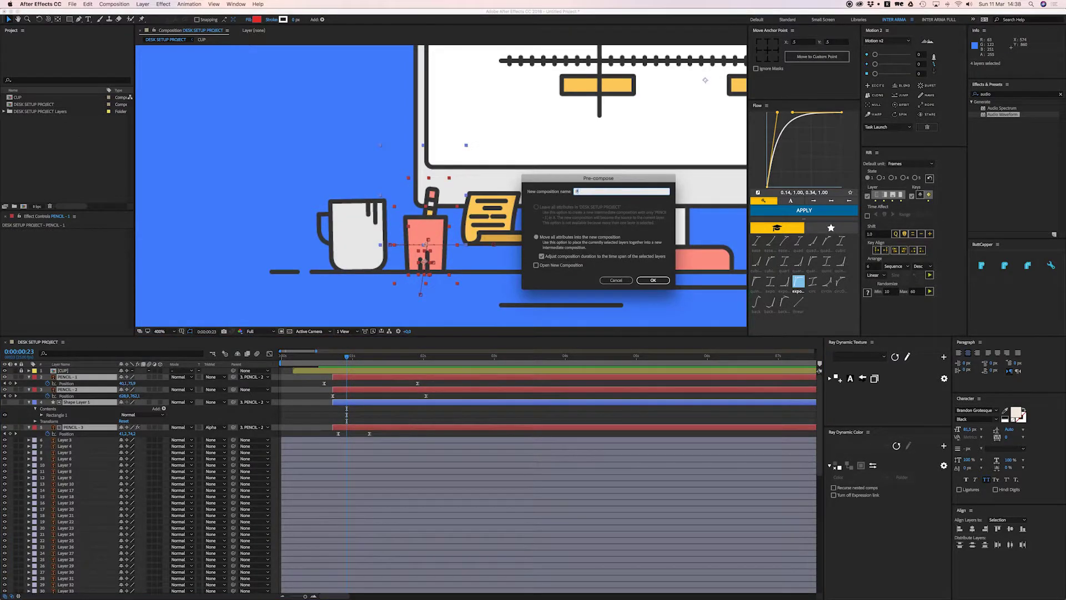
{"action": "type", "text": "PENCIL"}
{"action": "key", "text": "Return"}
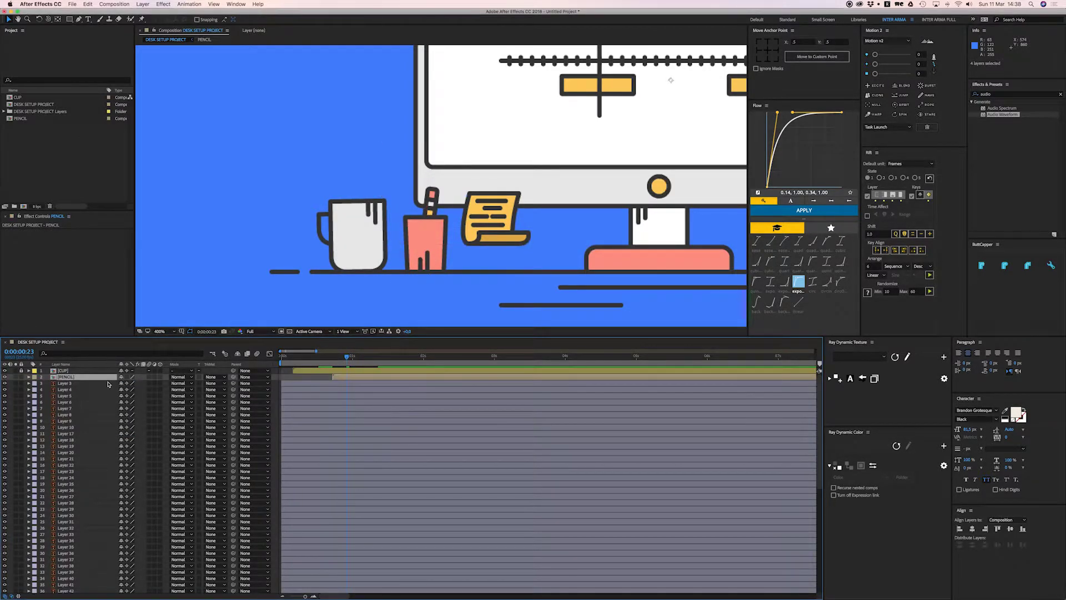
Label the PENCIL precomp red and move it earlier so that it starts together with the CUP layer
{"action": "left_click", "coordinate": [35, 378]}
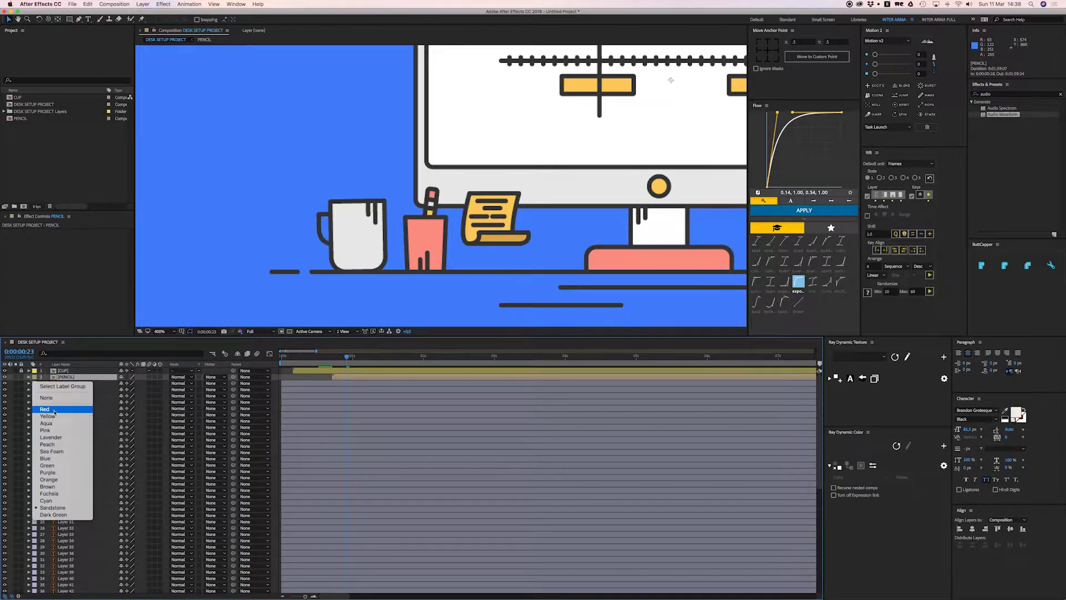
{"action": "left_click", "coordinate": [52, 409]}
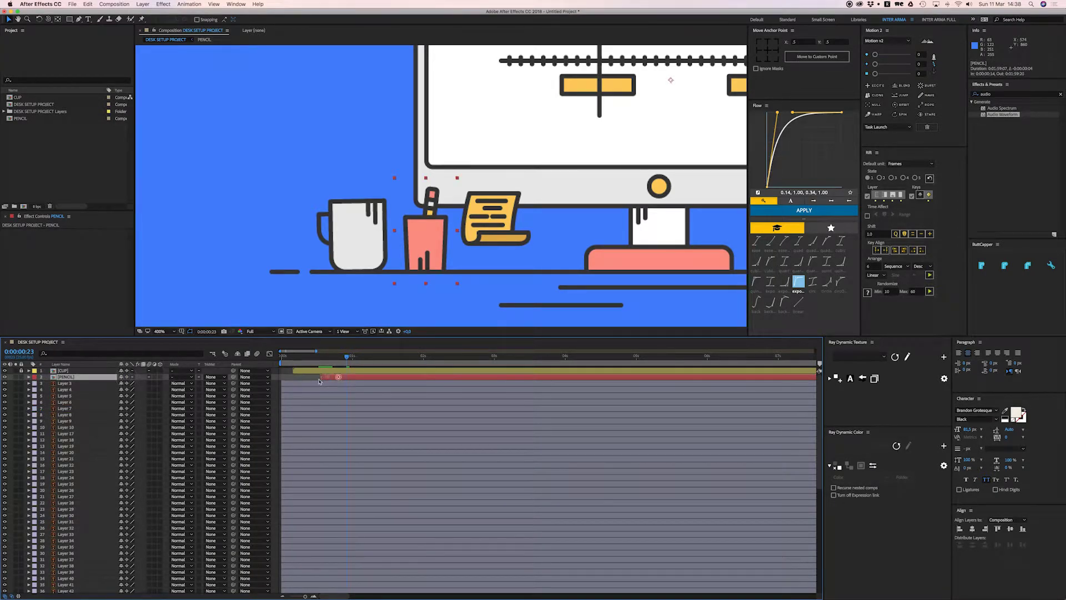
{"action": "left_click_drag", "start_coordinate": [321, 380], "coordinate": [303, 381]}
{"action": "left_click", "coordinate": [289, 375]}
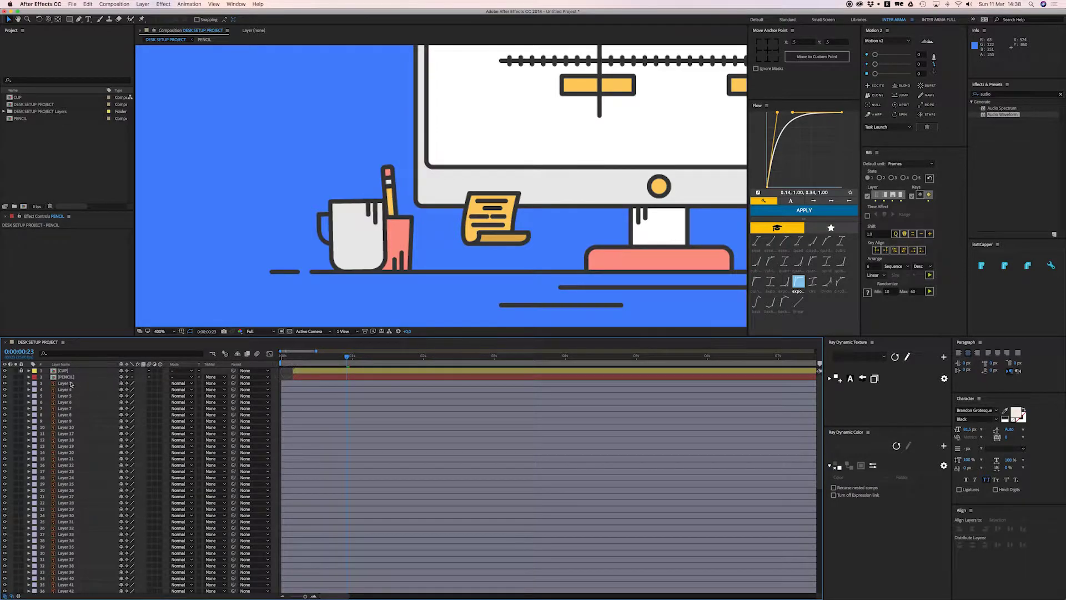
Select the five horizontal desk line layers in the composition and bring them to the top of the layer stack
{"action": "key", "text": "space"}
{"action": "left_click_drag", "start_coordinate": [473, 248], "coordinate": [316, 276]}
{"action": "left_click_drag", "start_coordinate": [595, 233], "coordinate": [433, 300]}
{"action": "left_click_drag", "start_coordinate": [404, 182], "coordinate": [496, 139]}
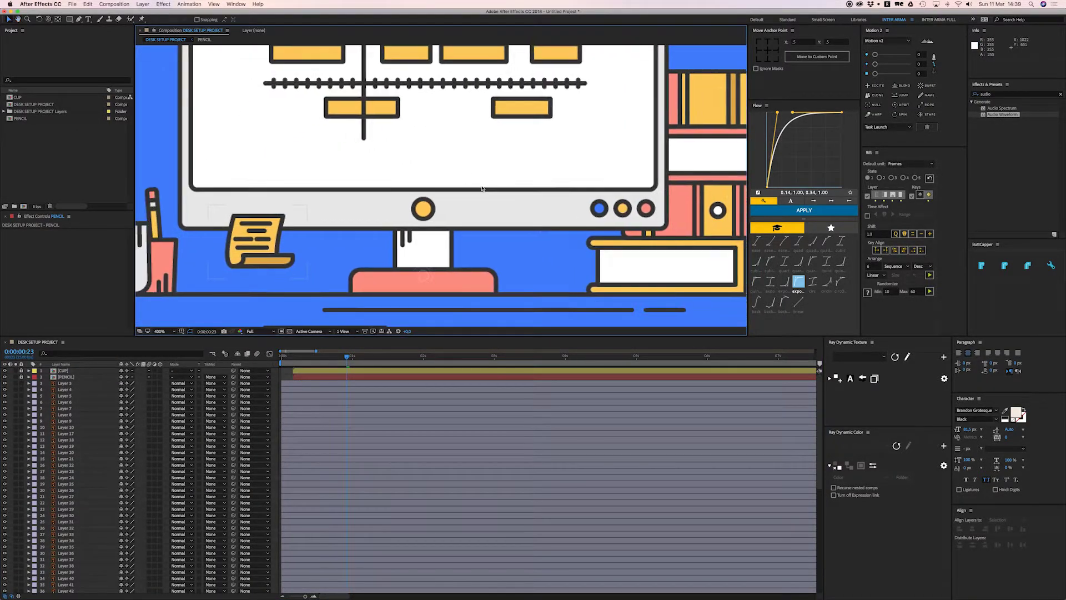
{"action": "key", "text": "comma"}
{"action": "left_click_drag", "start_coordinate": [243, 242], "coordinate": [266, 239]}
{"action": "key", "text": "space"}
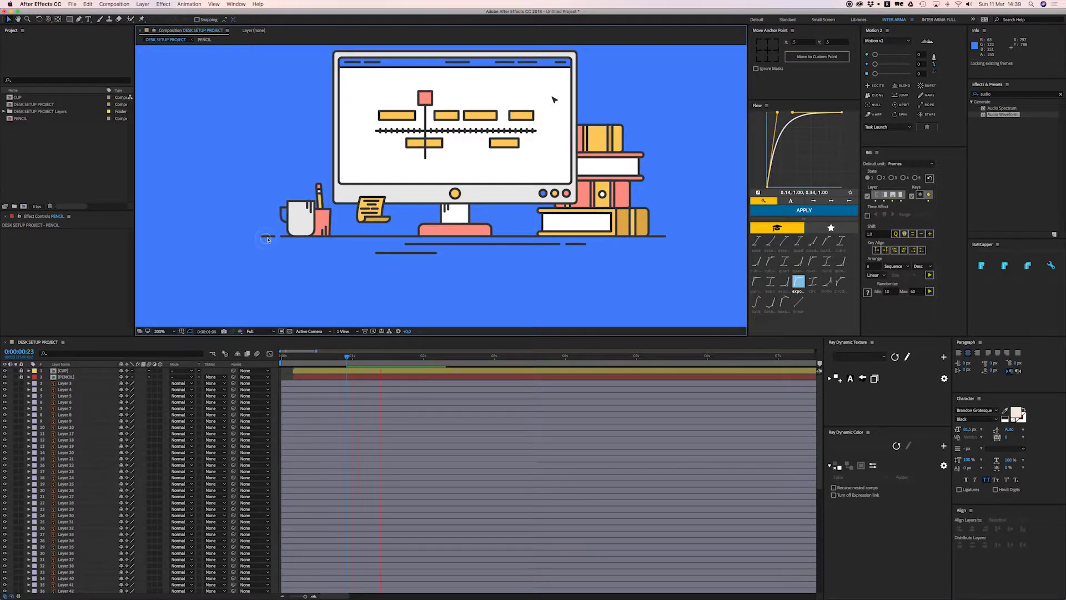
{"action": "left_click", "coordinate": [268, 239]}
{"action": "left_click", "coordinate": [526, 245], "text": "shift"}
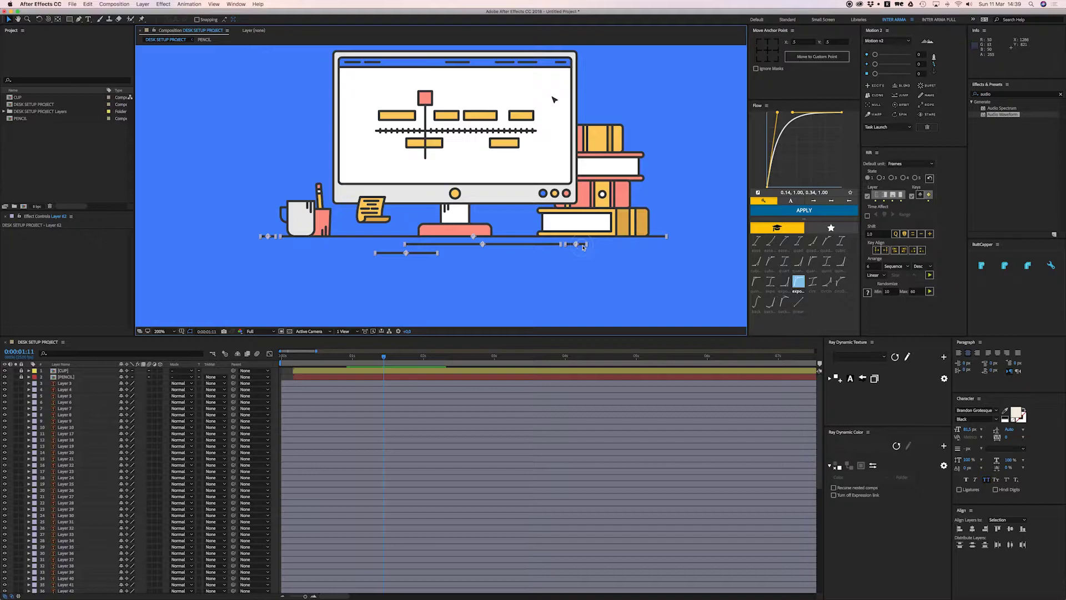
{"action": "key", "text": "super+shift+bracketright"}
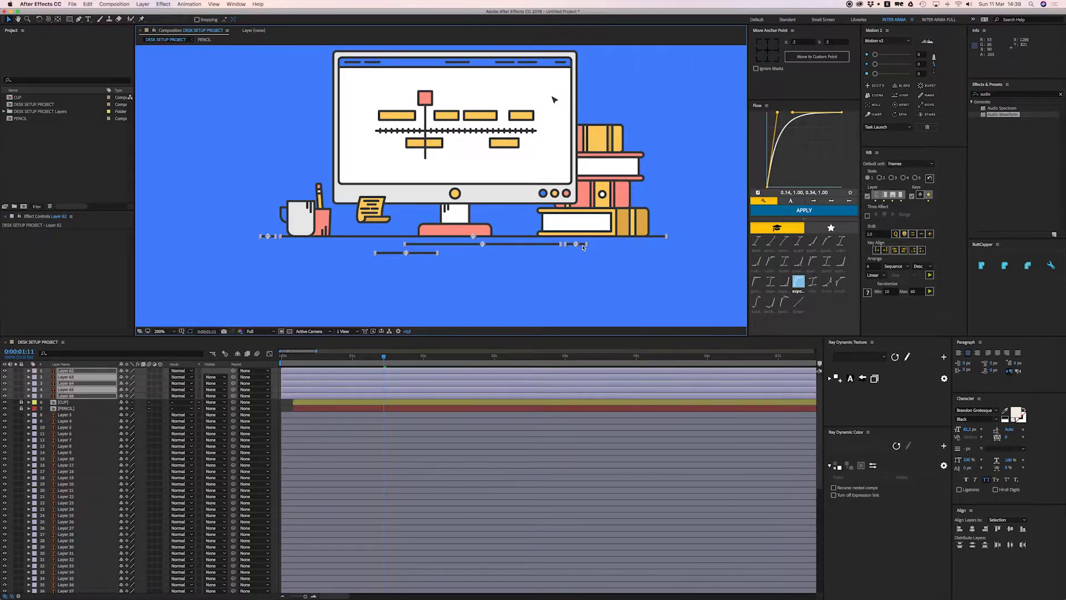
Create shape layers from the five desk line vector layers, place the outlines on top, and delete the original vector layers
{"action": "right_click", "coordinate": [66, 388]}
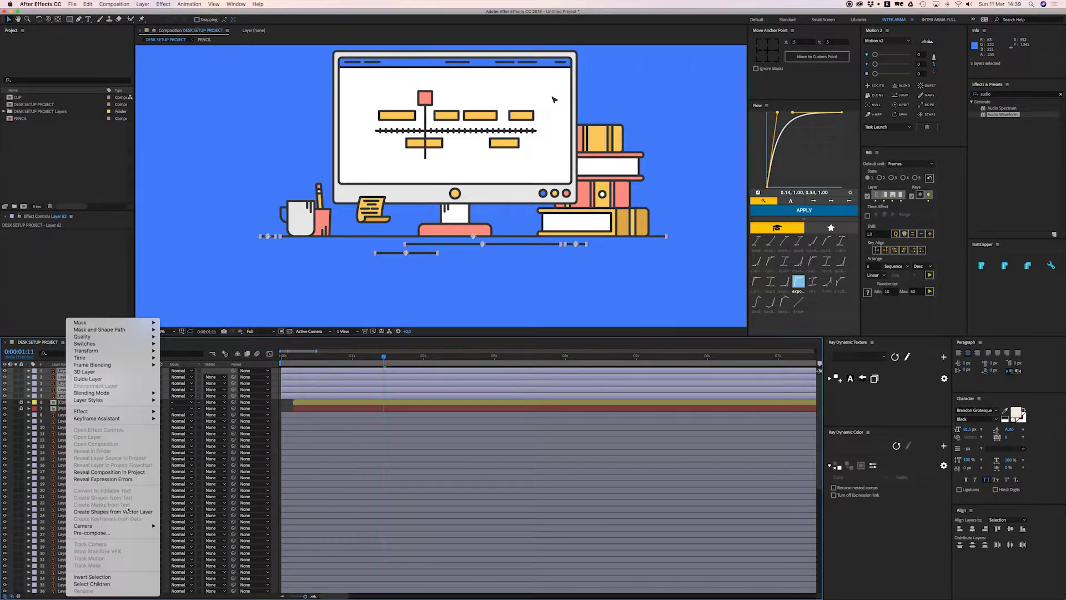
{"action": "left_click", "coordinate": [139, 512]}
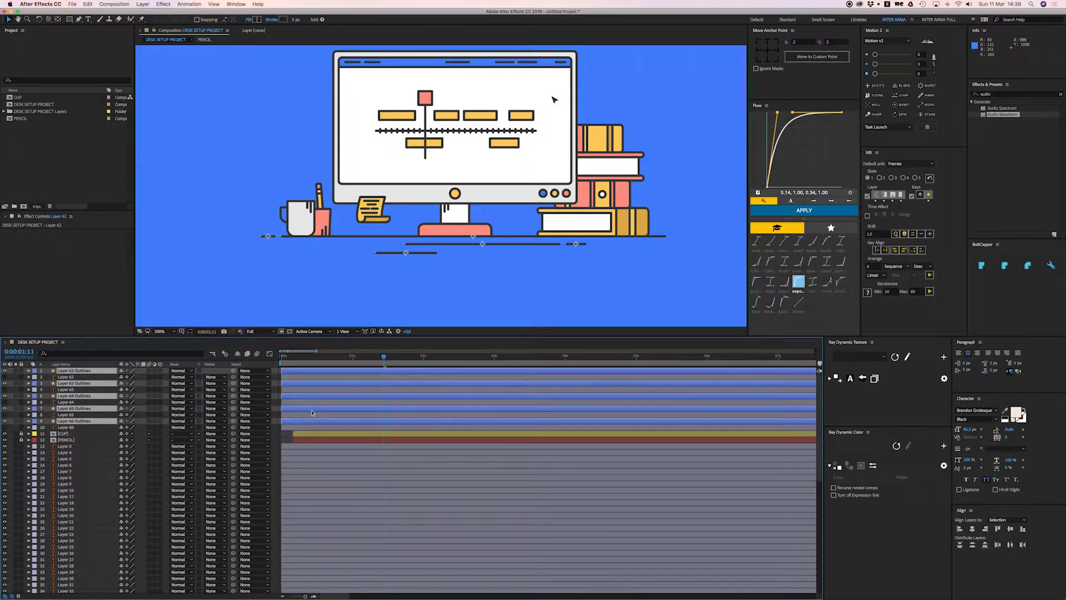
{"action": "key", "text": "super+shift+bracketright"}
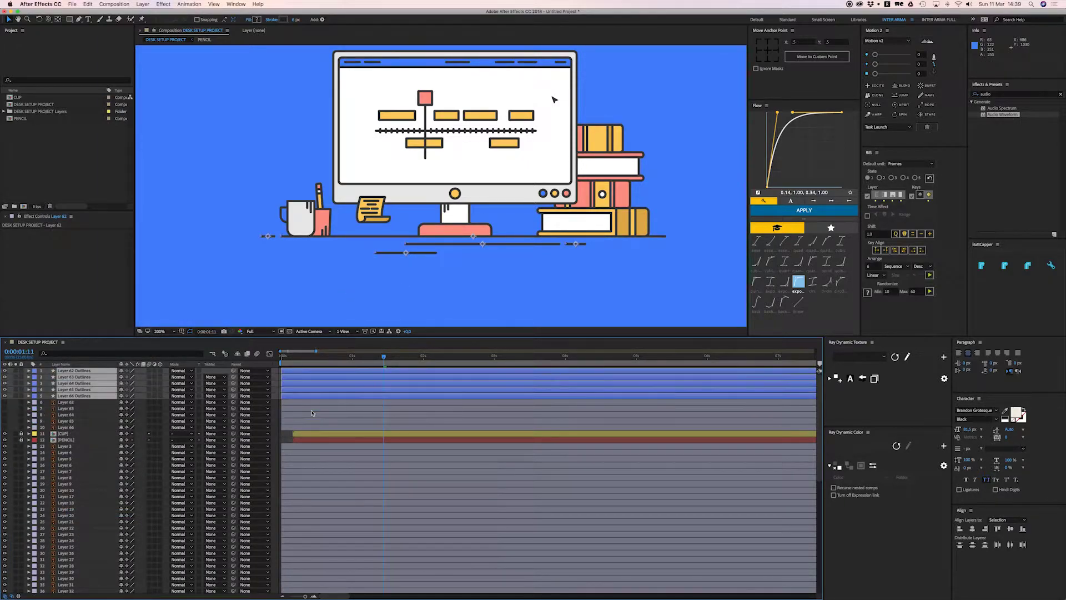
{"action": "left_click", "coordinate": [77, 402]}
{"action": "left_click", "coordinate": [72, 427], "text": "shift"}
{"action": "key", "text": "Delete"}
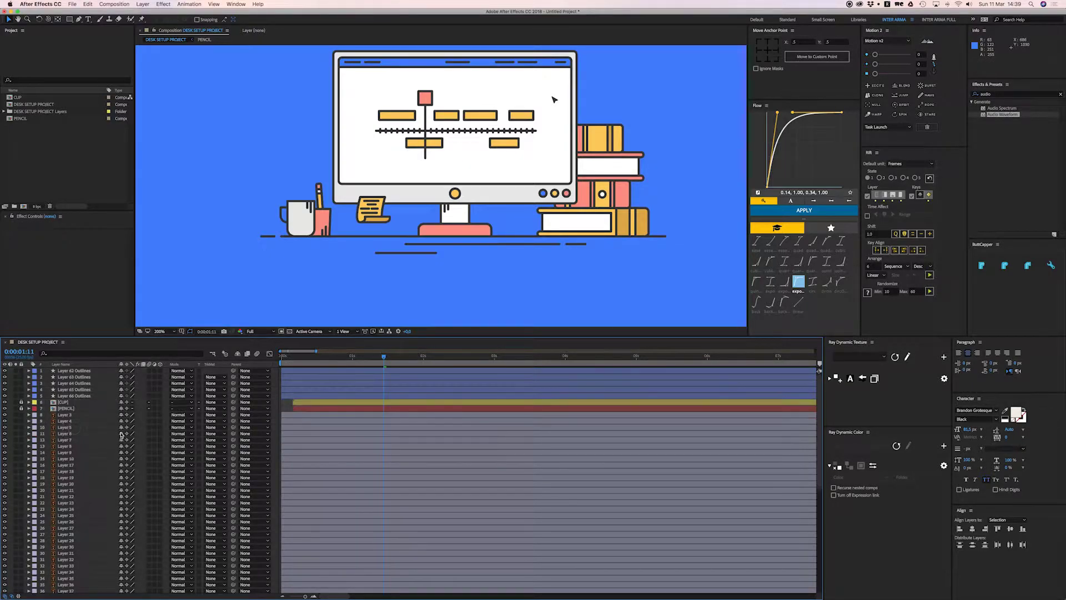
Add Trim Paths to Layer 62 Outlines and keyframe its End from 0% at 0:00:01:01 to 100% at 0:00:01:11
{"action": "left_click", "coordinate": [295, 372]}
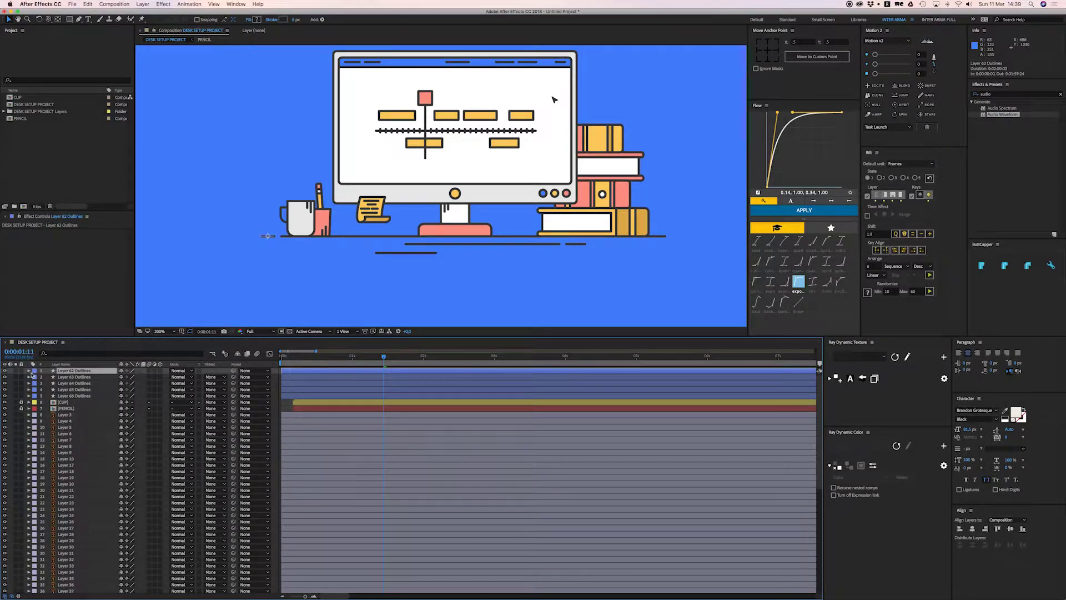
{"action": "left_click", "coordinate": [29, 371]}
{"action": "left_click", "coordinate": [159, 377]}
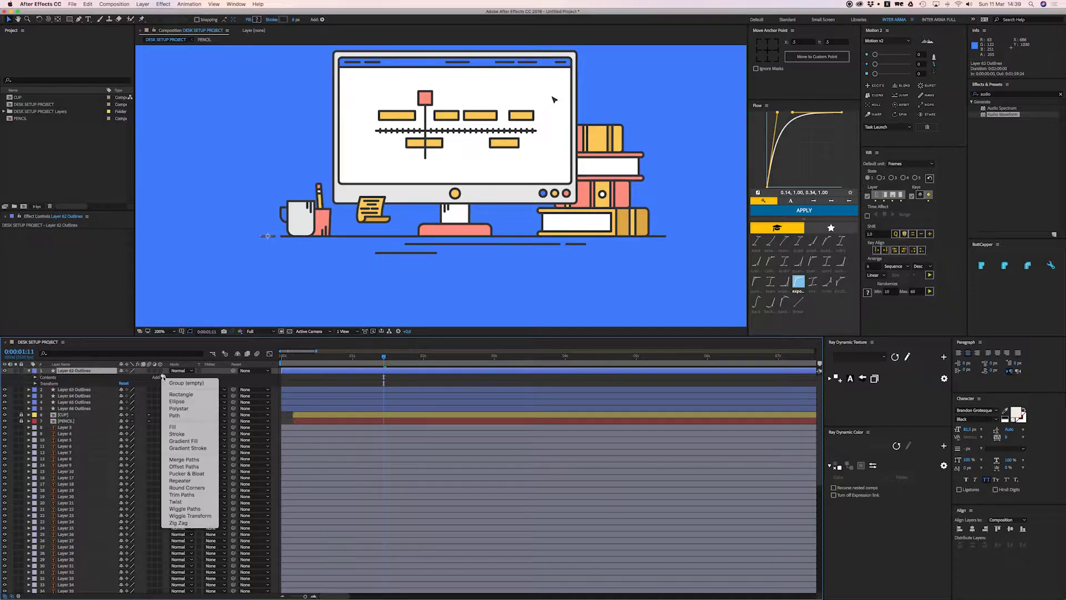
{"action": "left_click", "coordinate": [194, 498]}
{"action": "left_click", "coordinate": [41, 390]}
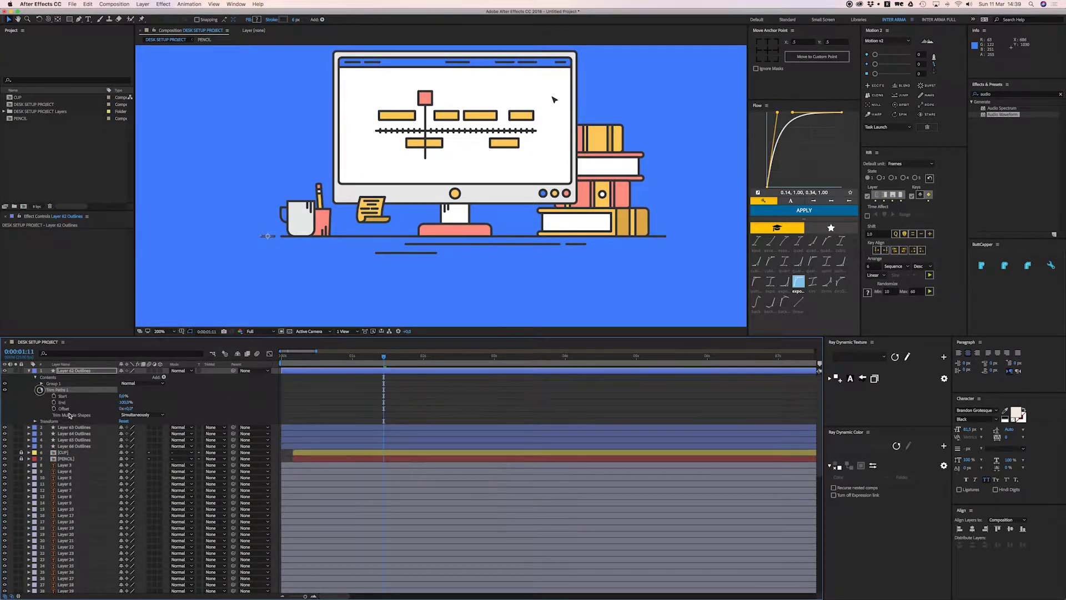
{"action": "left_click", "coordinate": [54, 403]}
{"action": "left_click", "coordinate": [356, 358]}
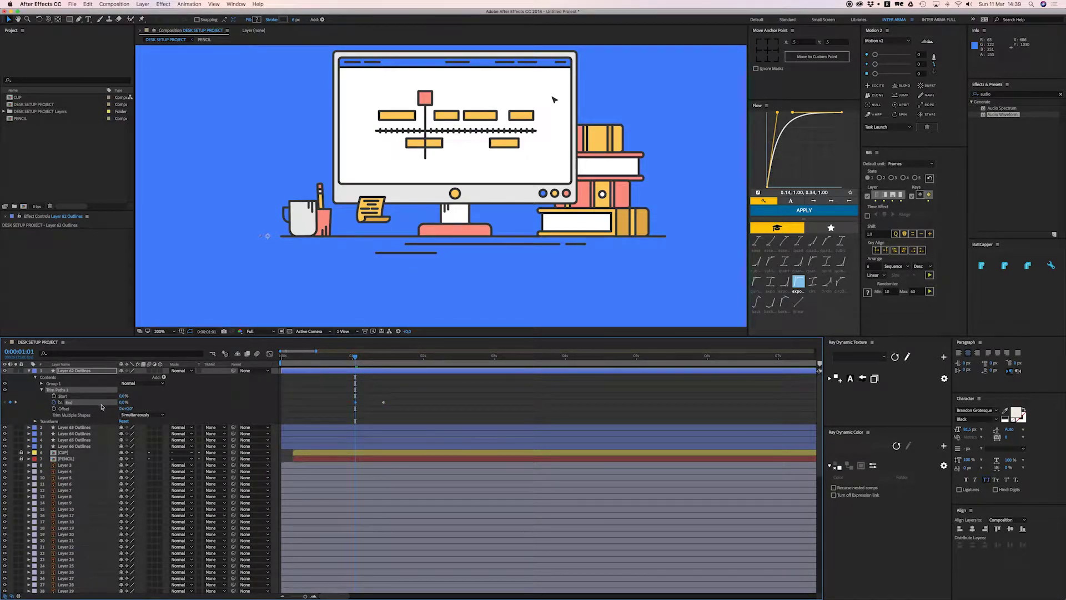
Copy the animated Trim Paths from Layer 62 Outlines to the other four desk line Outlines layers
{"action": "left_click", "coordinate": [372, 403]}
{"action": "left_click_drag", "start_coordinate": [343, 392], "coordinate": [400, 409]}
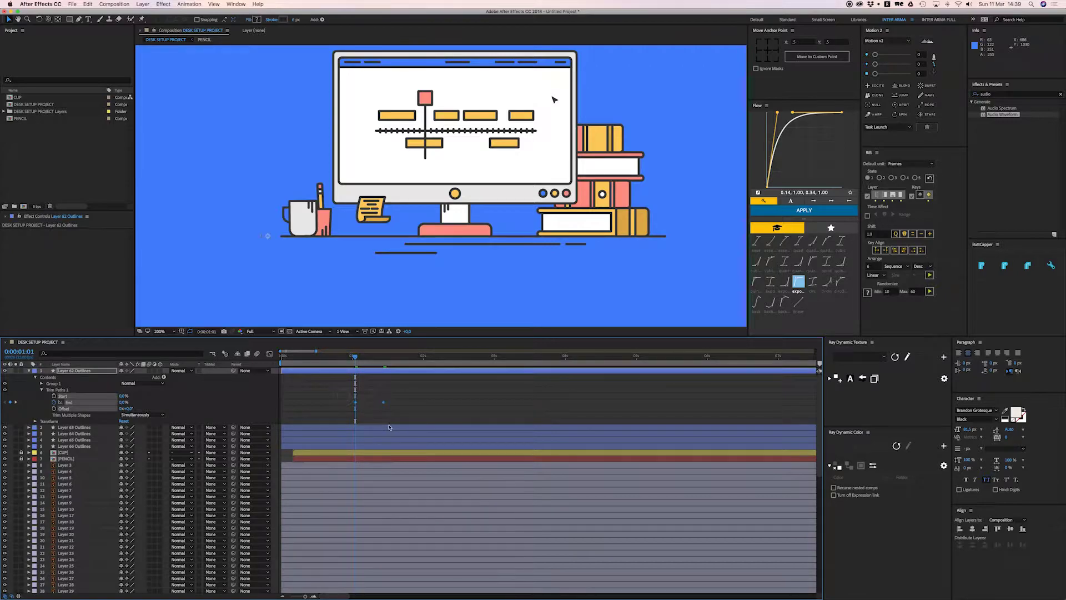
{"action": "left_click", "coordinate": [385, 427]}
{"action": "left_click", "coordinate": [386, 448], "text": "shift"}
Trim the start of all five Outlines layers to 0:00:01:01, reveal their keyframes, and preview the lines drawing on
{"action": "left_click", "coordinate": [368, 370], "text": "shift"}
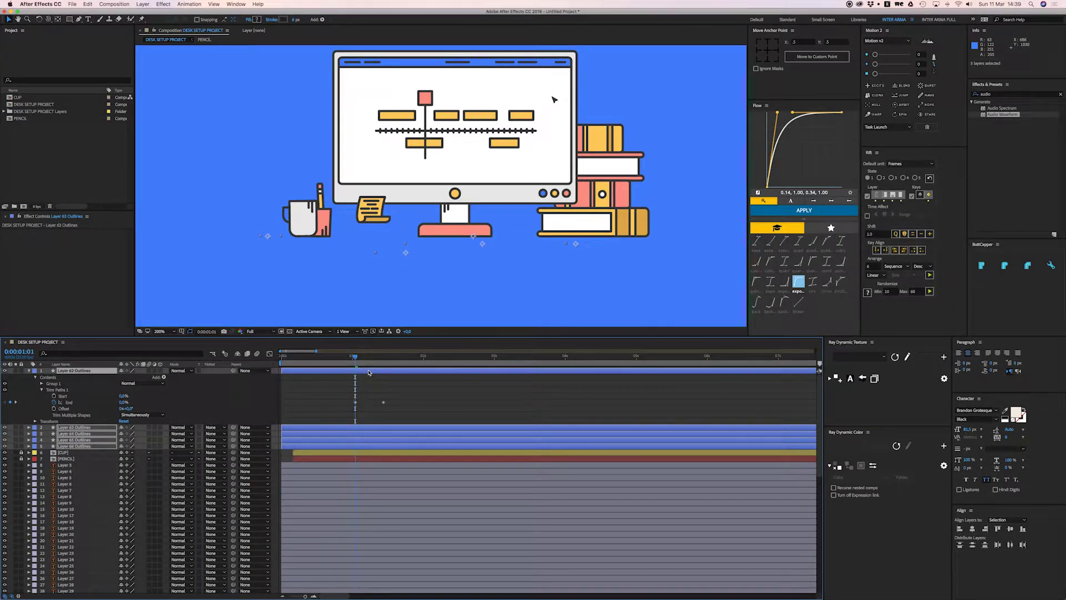
{"action": "key", "text": "alt+bracketleft"}
{"action": "key", "text": "u"}
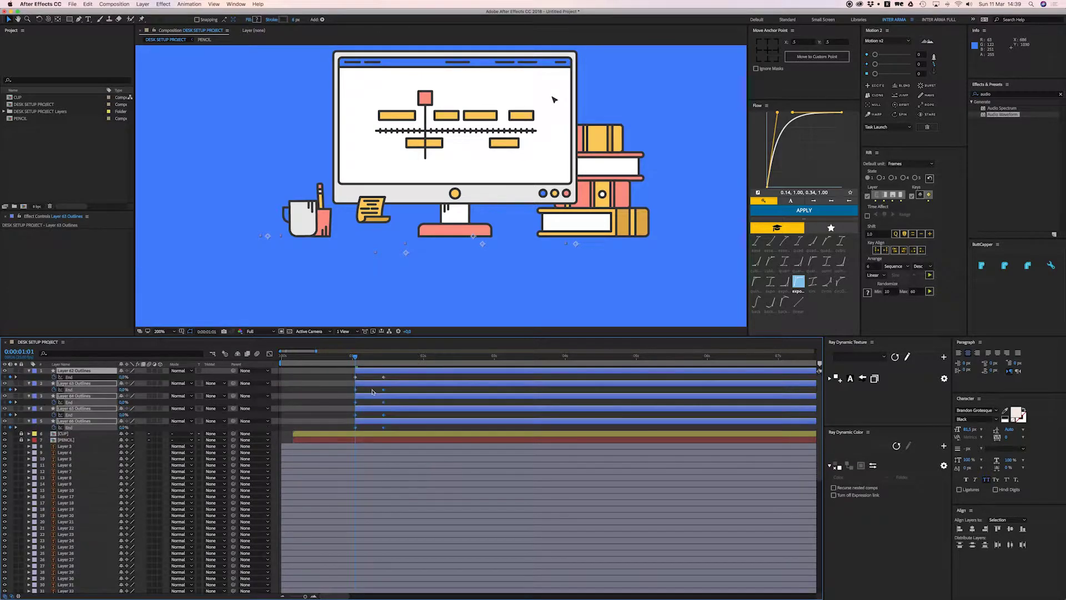
{"action": "left_click", "coordinate": [331, 388]}
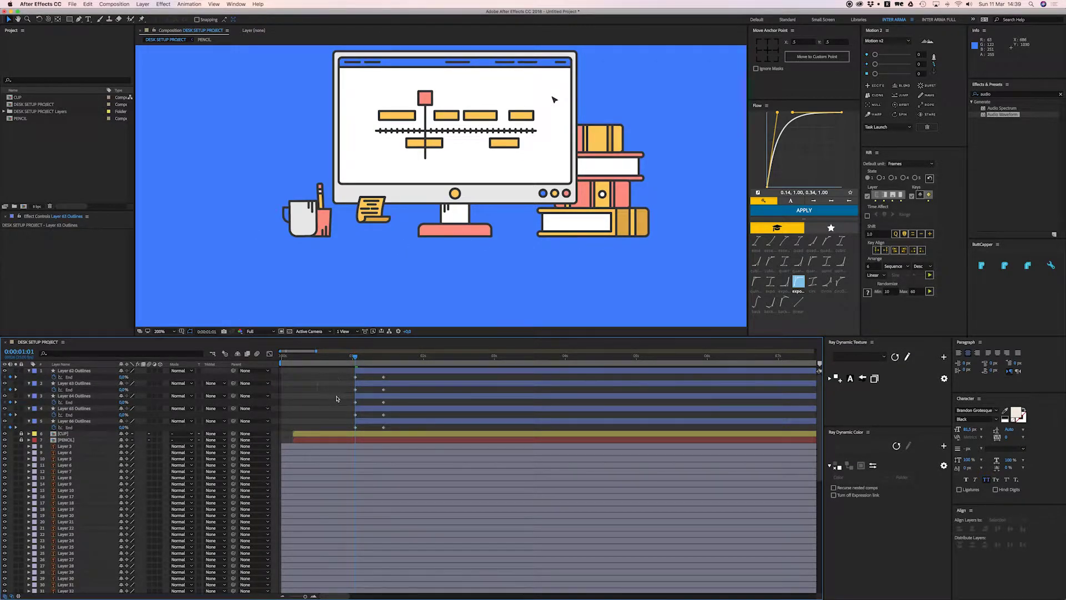
{"action": "key", "text": "space"}
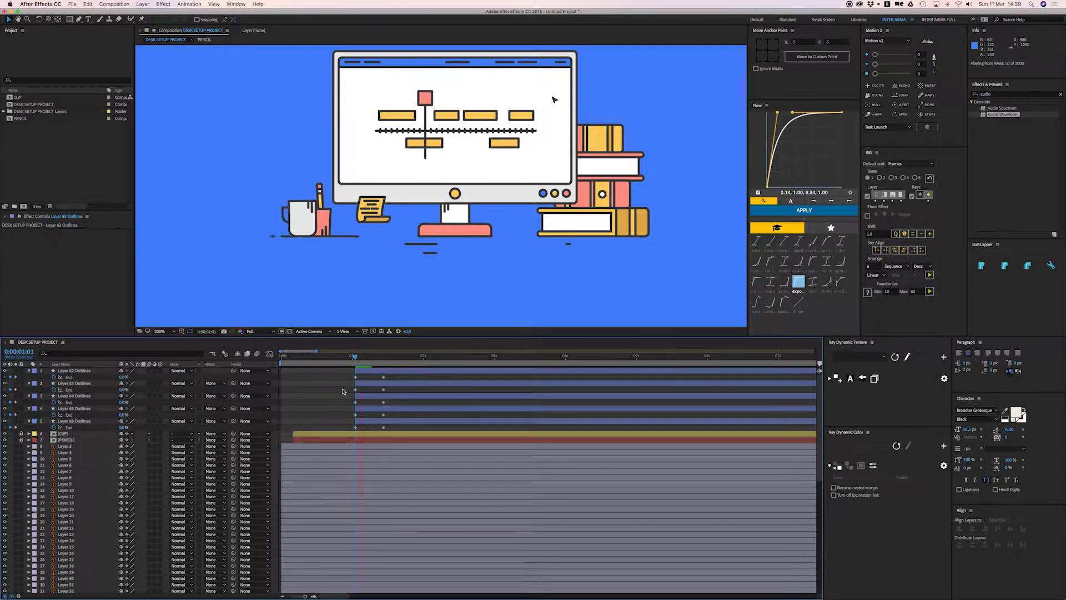
{"action": "key", "text": "space"}
Move the ending Trim Paths End keyframes of all five Outlines layers later to slow the draw-on, and preview it
{"action": "mouse_move", "coordinate": [385, 358]}
{"action": "left_mouse_down"}
{"action": "mouse_move", "coordinate": [355, 362]}
{"action": "mouse_move", "coordinate": [385, 429]}
{"action": "mouse_move", "coordinate": [398, 378]}
{"action": "left_mouse_up"}
{"action": "left_click", "coordinate": [385, 428]}
{"action": "left_click", "coordinate": [387, 380]}
{"action": "key", "text": "space"}
{"action": "key", "text": "space"}
Apply the Flow easing curve 0.14, 1.00, 0.34, 1.00 to all five layers' End keyframes and preview from 0:00:01:01
{"action": "left_click_drag", "start_coordinate": [414, 375], "coordinate": [345, 431]}
{"action": "left_click", "coordinate": [812, 214]}
{"action": "left_click", "coordinate": [812, 216]}
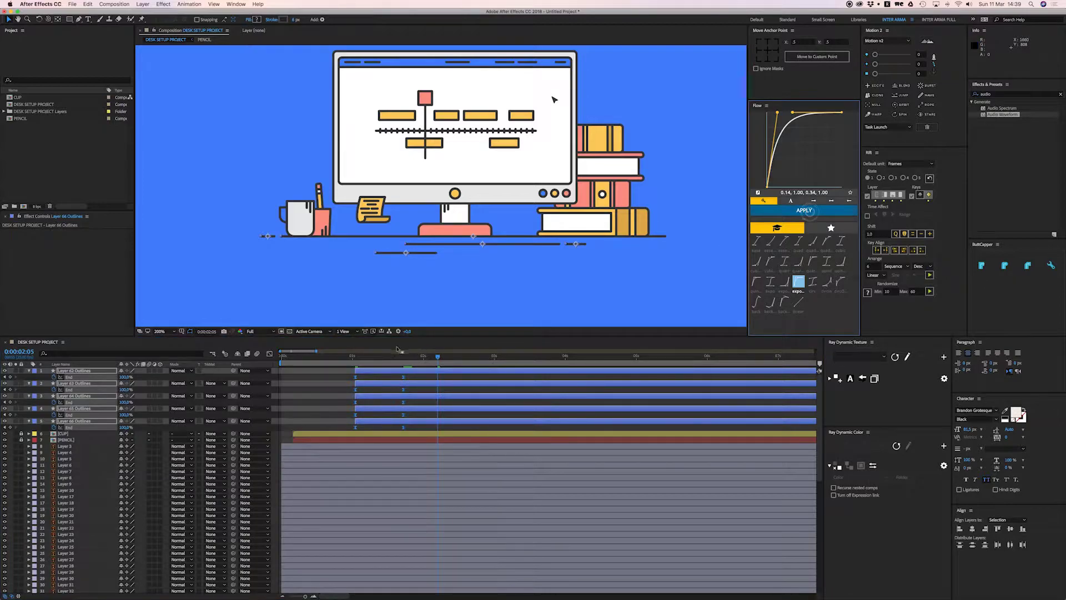
{"action": "left_click_drag", "start_coordinate": [370, 357], "coordinate": [356, 357]}
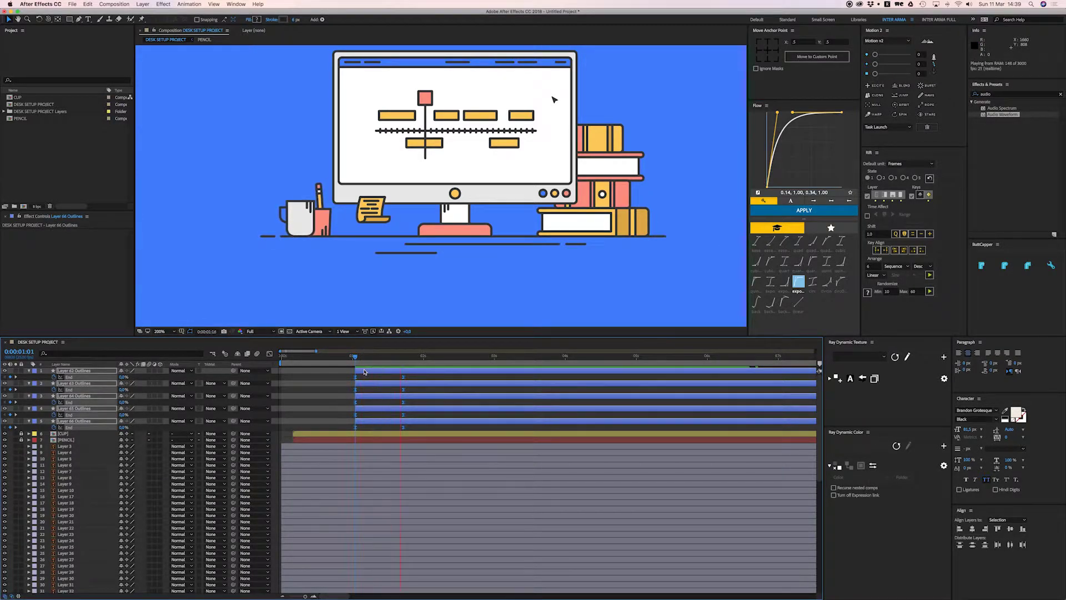
Move the five ending End keyframes to just past the two-second mark and preview the line draw-on from 0:00:00:23
{"action": "left_click_drag", "start_coordinate": [403, 428], "coordinate": [432, 432]}
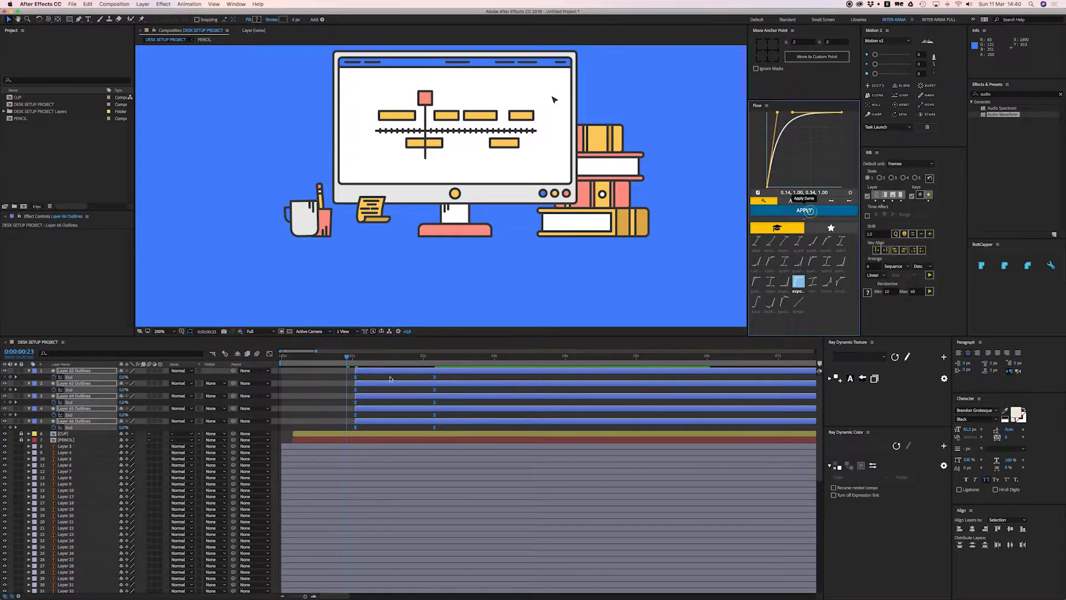
{"action": "left_click", "coordinate": [311, 377]}
{"action": "key", "text": "space"}
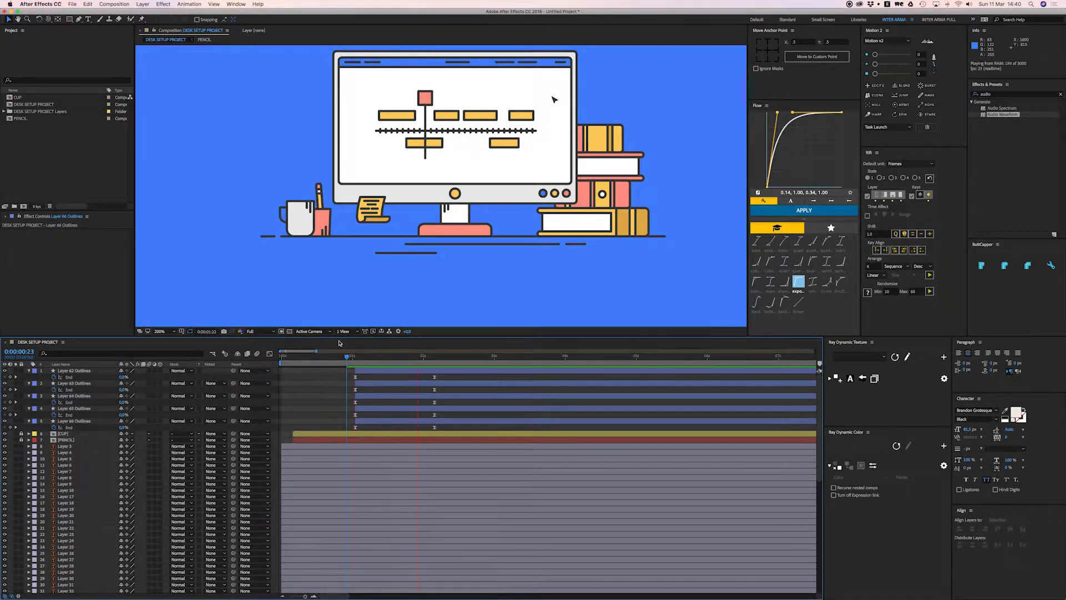
Stagger the Outlines layers' ending End keyframes, with Layer 66's at 0:00:02:24, reapply the easing curve, and preview the lines
{"action": "left_click", "coordinate": [269, 237]}
{"action": "left_click", "coordinate": [379, 372]}
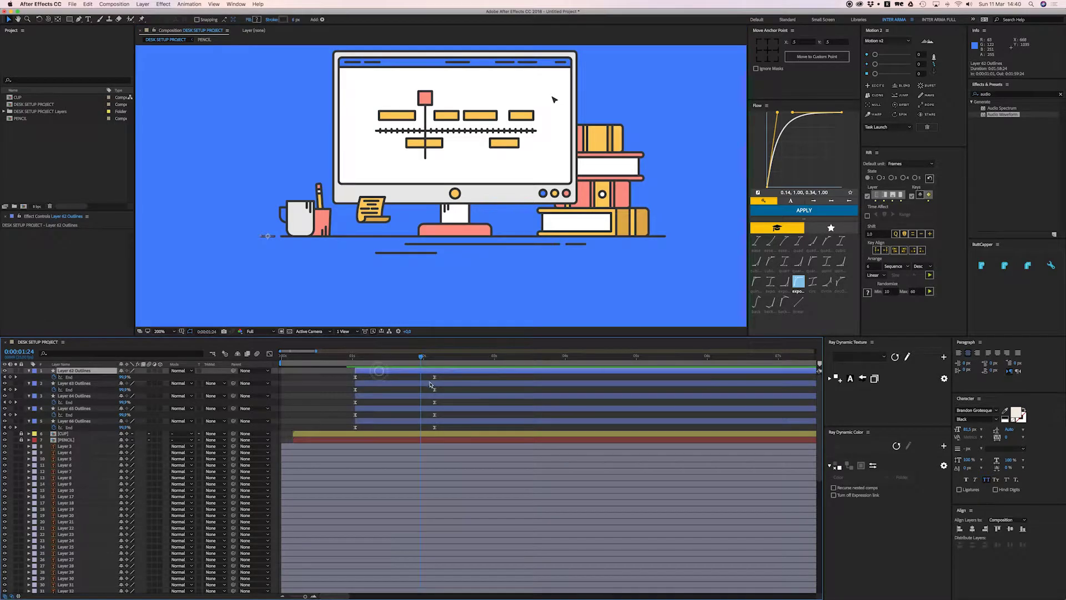
{"action": "left_click_drag", "start_coordinate": [434, 378], "coordinate": [491, 431]}
{"action": "left_click", "coordinate": [411, 383]}
{"action": "left_click", "coordinate": [430, 396]}
{"action": "left_click", "coordinate": [436, 409]}
{"action": "left_click", "coordinate": [805, 211]}
{"action": "left_click", "coordinate": [337, 380]}
{"action": "key", "text": "space"}
{"action": "key", "text": "space"}
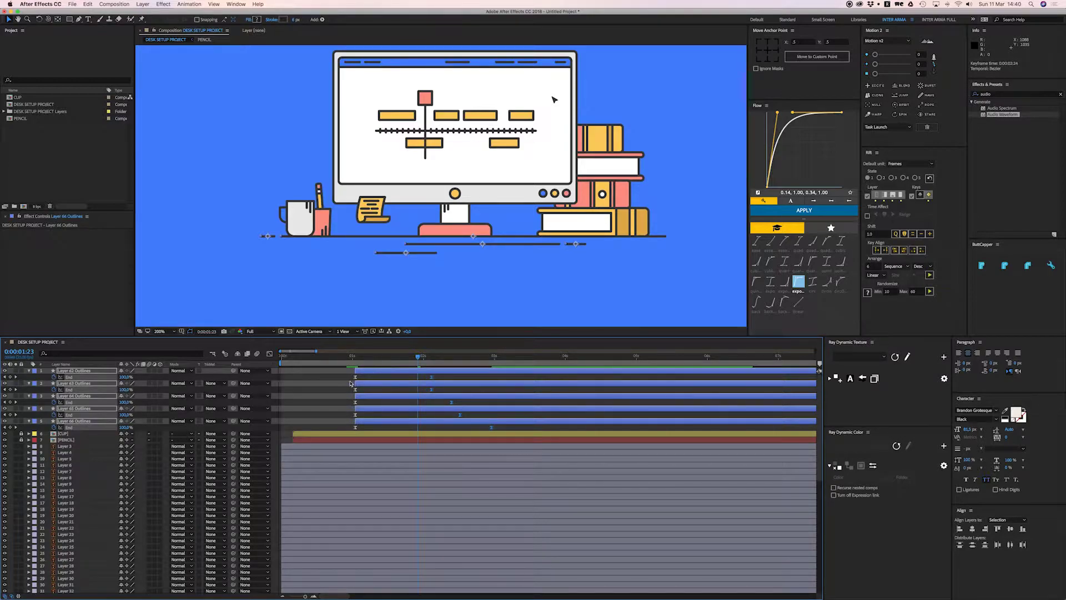
Try randomizing the start times of the five Outlines layers, preview the line draw-on, and undo the randomization
{"action": "left_click", "coordinate": [348, 381]}
{"action": "left_click", "coordinate": [368, 371]}
{"action": "left_click", "coordinate": [380, 421], "text": "shift"}
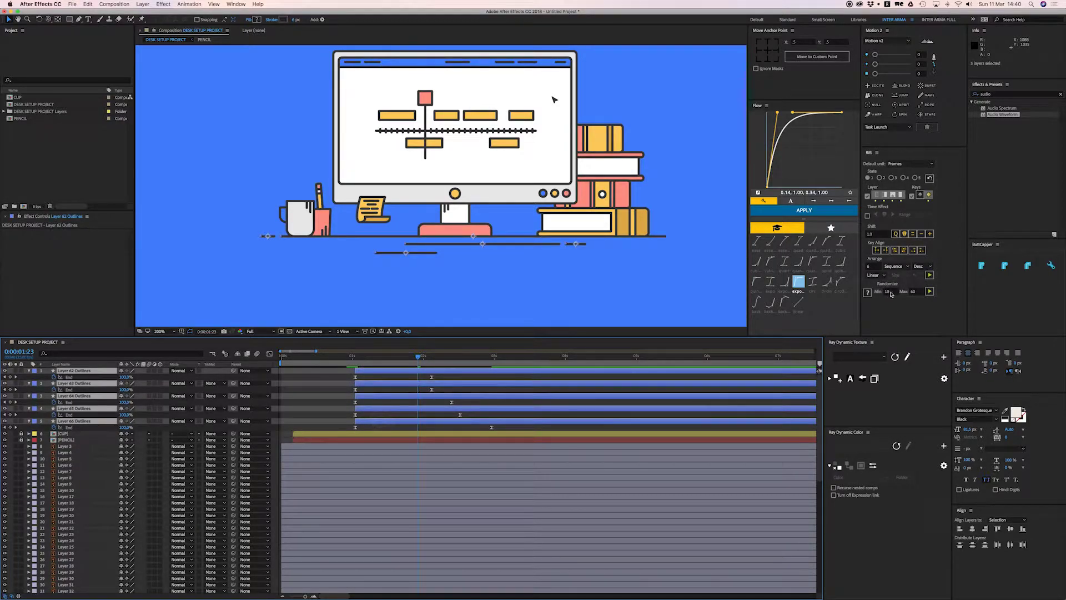
{"action": "left_click", "coordinate": [930, 292]}
{"action": "left_click", "coordinate": [521, 383]}
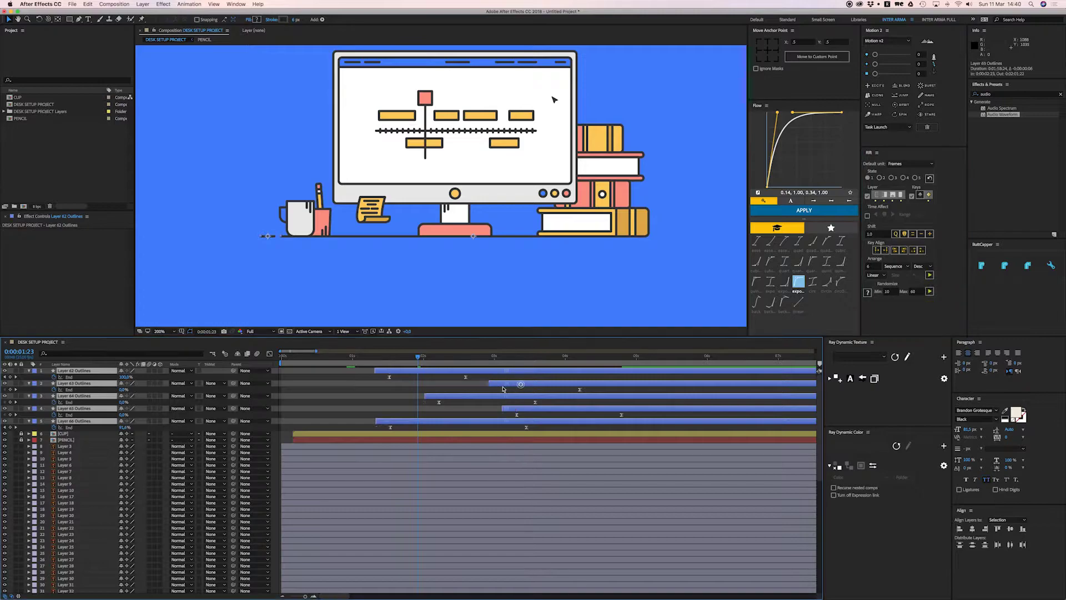
{"action": "left_click", "coordinate": [451, 387]}
{"action": "key", "text": "space"}
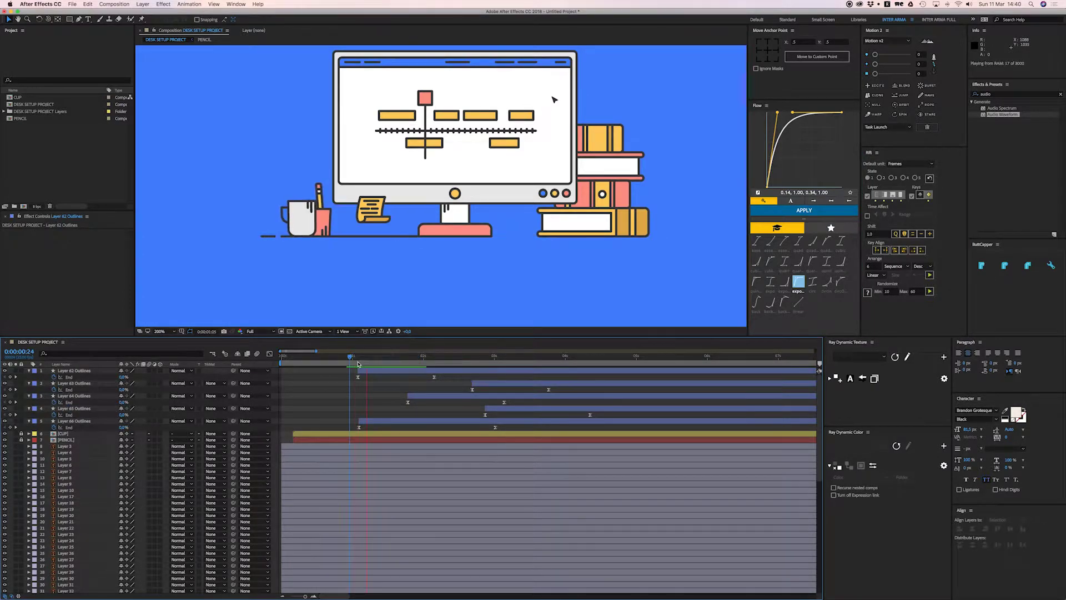
{"action": "key", "text": "space"}
{"action": "key", "text": "super+z"}
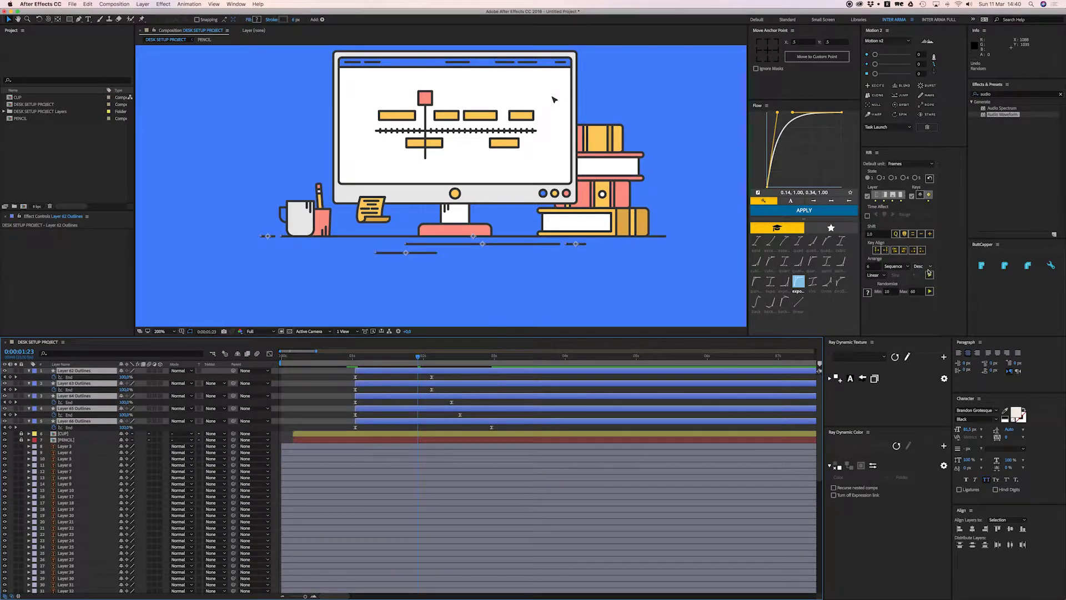
Stagger the five Outlines layers with a linear descending Sequence arrangement and preview the draw-on from 0:00:00:23
{"action": "left_click", "coordinate": [930, 276]}
{"action": "left_click", "coordinate": [349, 365]}
{"action": "key", "text": "space"}
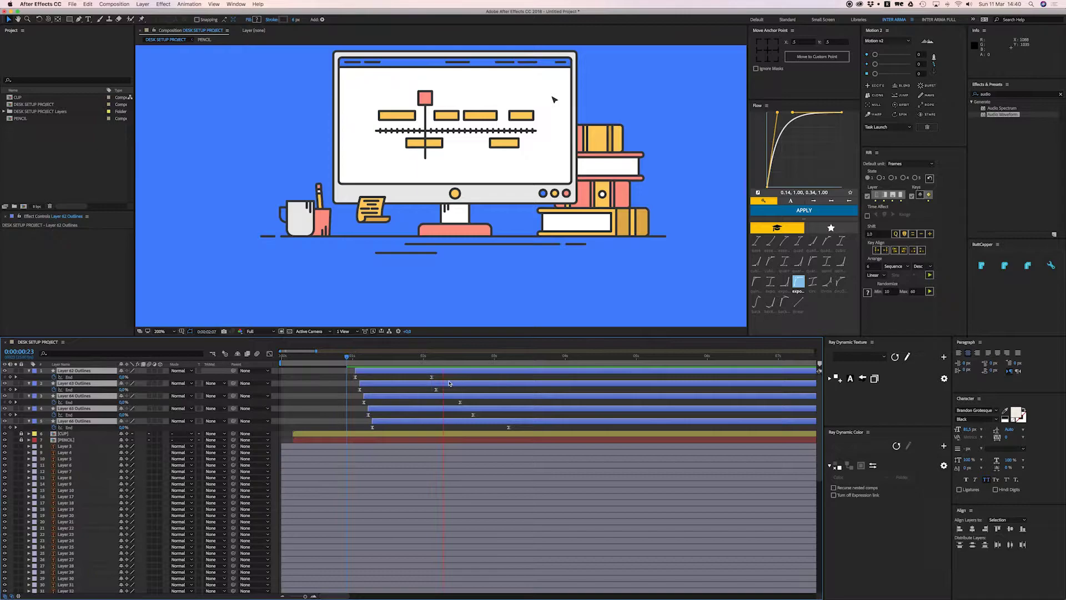
{"action": "left_click", "coordinate": [355, 360]}
{"action": "key", "text": "space"}
Reapply the Flow easing curve 0.14, 1.00, 0.34, 1.00 to all End keyframes of the five Outlines layers and preview from 0:00:01:00
{"action": "left_click_drag", "start_coordinate": [338, 375], "coordinate": [531, 435]}
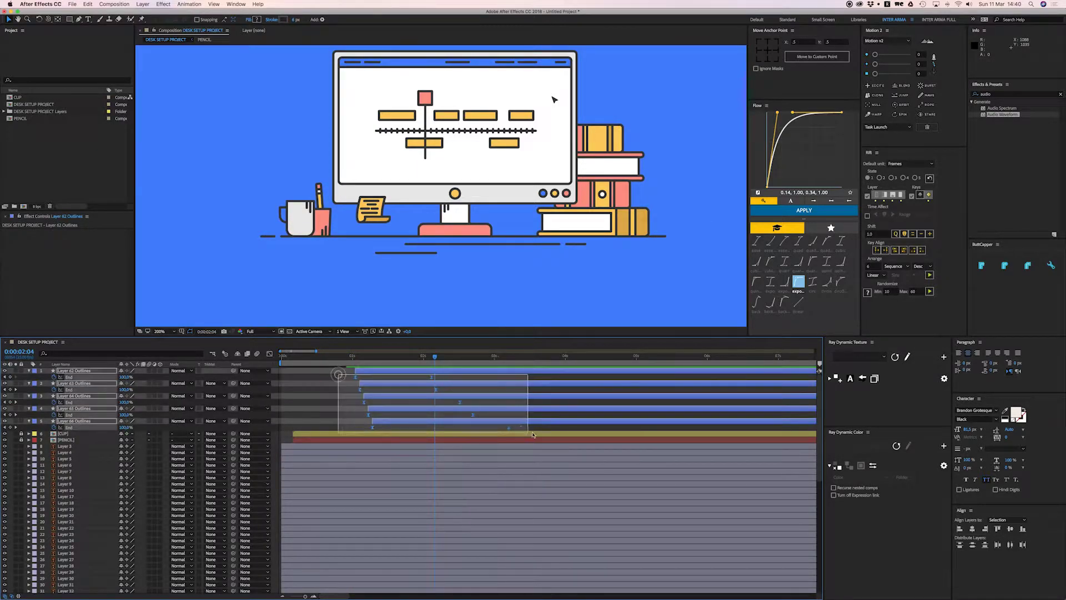
{"action": "left_click", "coordinate": [807, 211]}
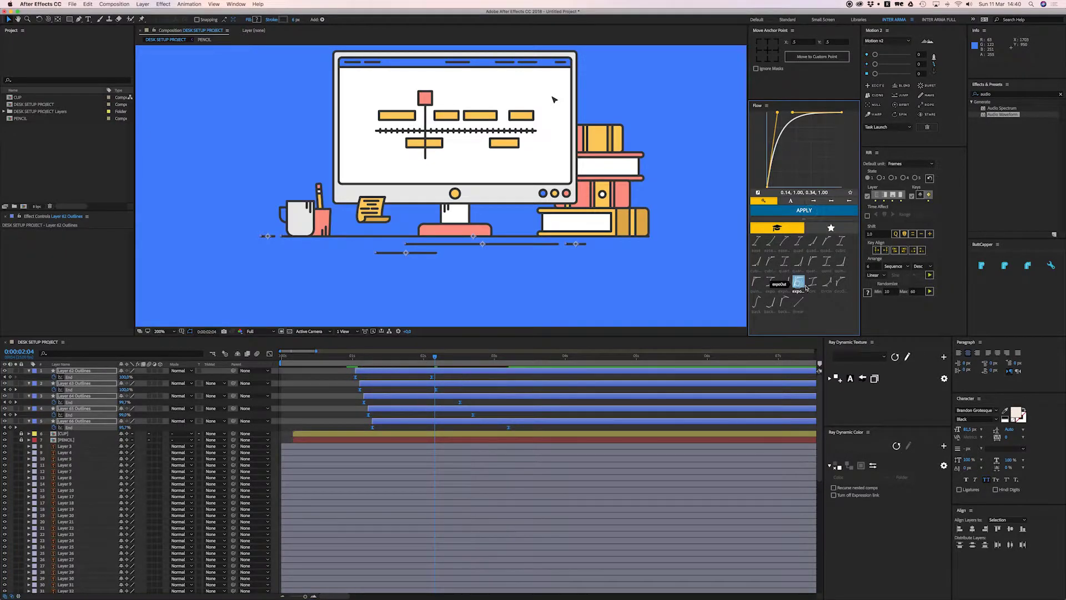
{"action": "left_click", "coordinate": [359, 362]}
{"action": "key", "text": "space"}
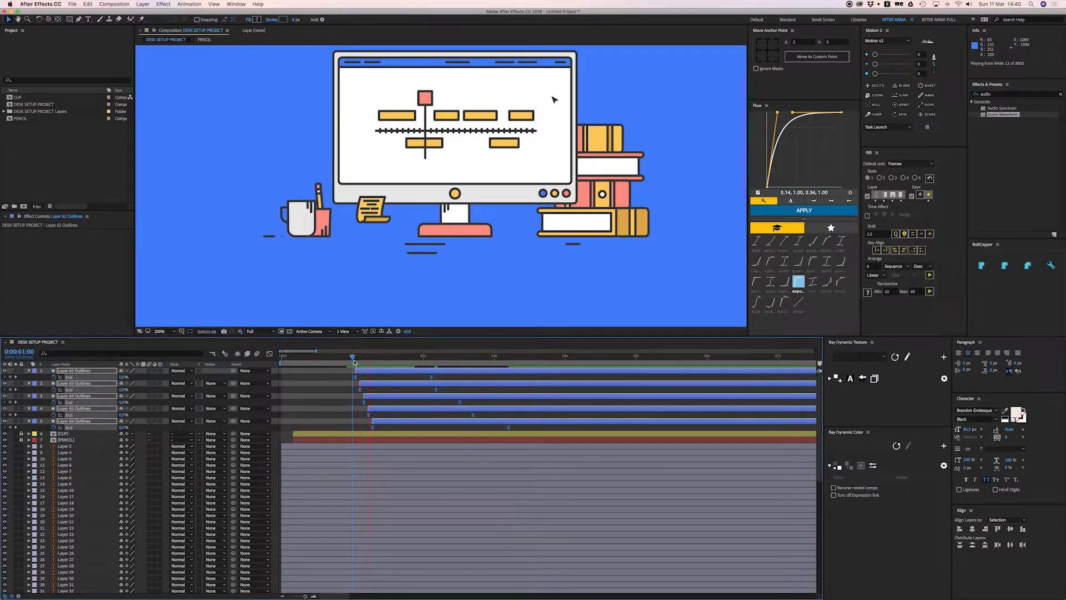
{"action": "key", "text": "space"}
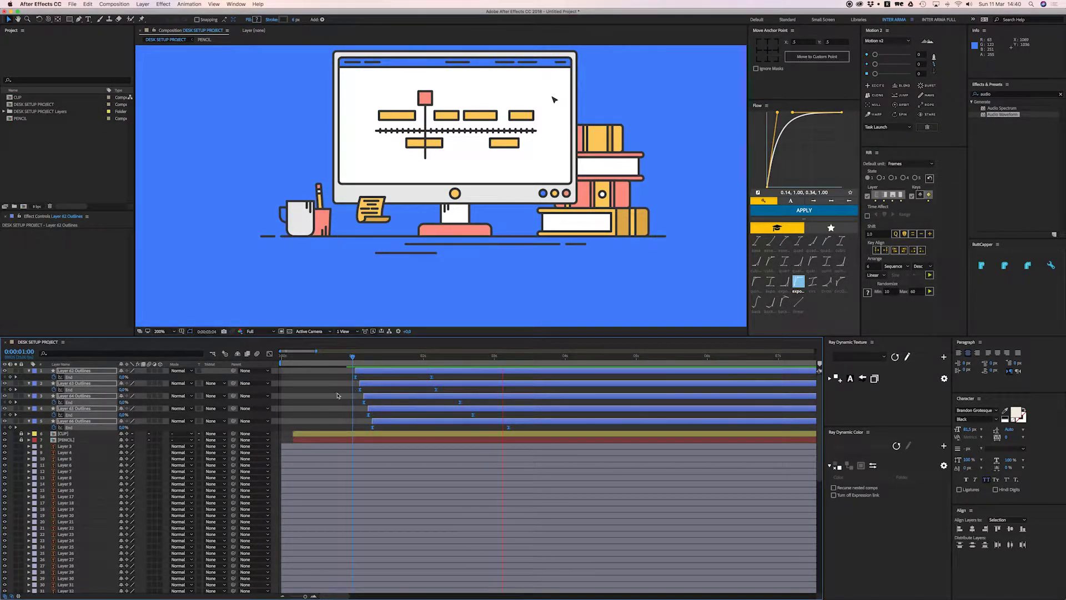
Move the five staggered Outlines layers earlier so they begin around the start of the CUP and PENCIL layers, and lock them
{"action": "left_click", "coordinate": [335, 392]}
{"action": "key", "text": "u"}
{"action": "left_click", "coordinate": [373, 372]}
{"action": "left_click", "coordinate": [382, 395], "text": "shift"}
{"action": "left_click_drag", "start_coordinate": [368, 370], "coordinate": [310, 379]}
{"action": "left_click", "coordinate": [295, 384]}
{"action": "left_click_drag", "start_coordinate": [442, 248], "coordinate": [435, 254]}
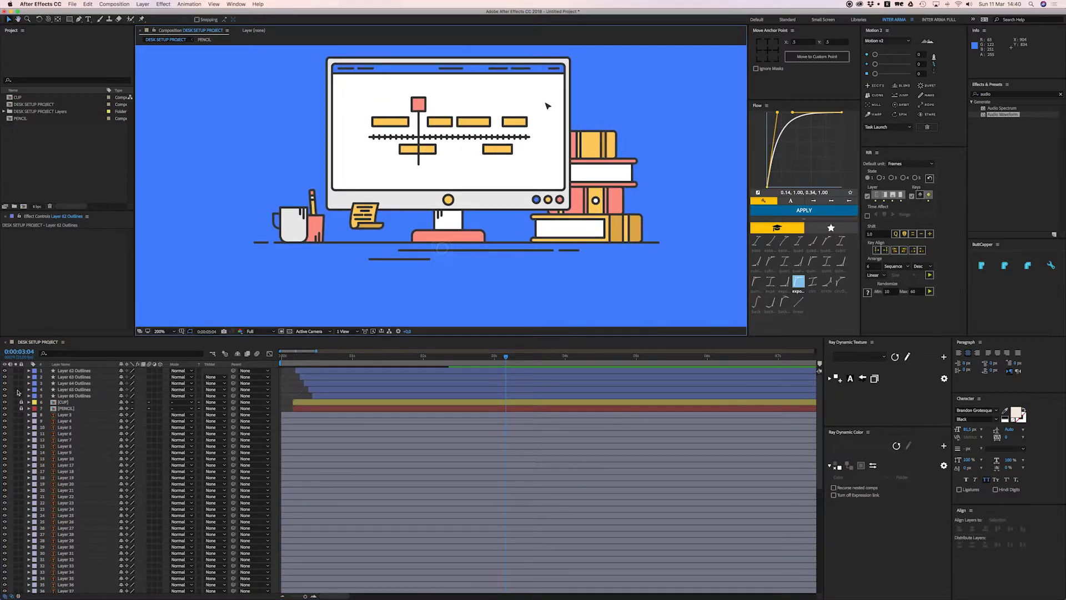
{"action": "left_click_drag", "start_coordinate": [22, 371], "coordinate": [22, 396]}
Select all layers forming the computer monitor's body: the frame, the four buttons, the stand neck with its shading lines, and the base
{"action": "left_click_drag", "start_coordinate": [467, 225], "coordinate": [429, 263]}
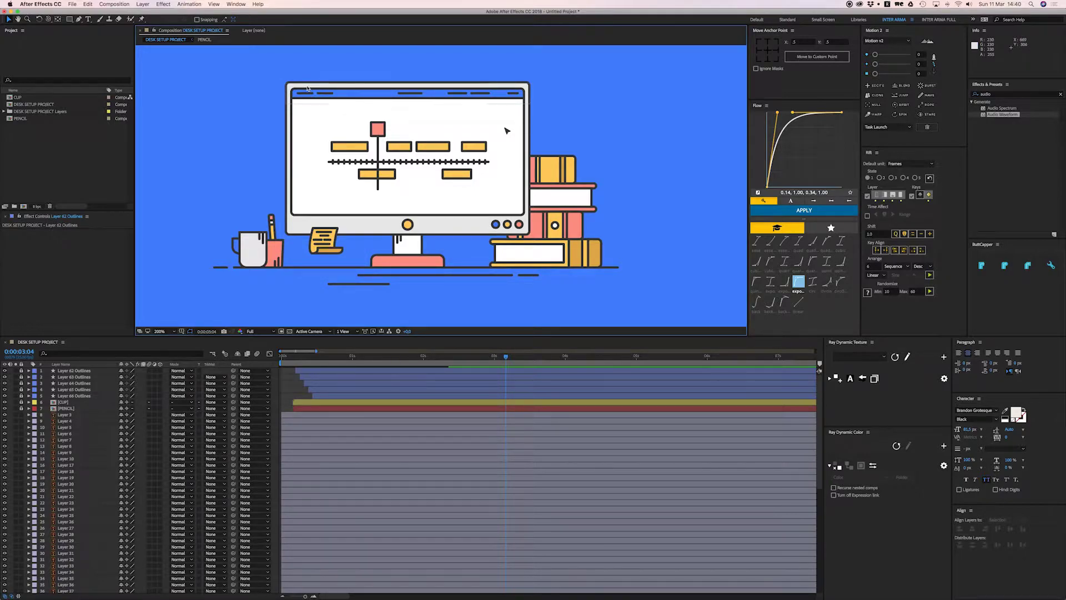
{"action": "left_click_drag", "start_coordinate": [263, 65], "coordinate": [568, 109]}
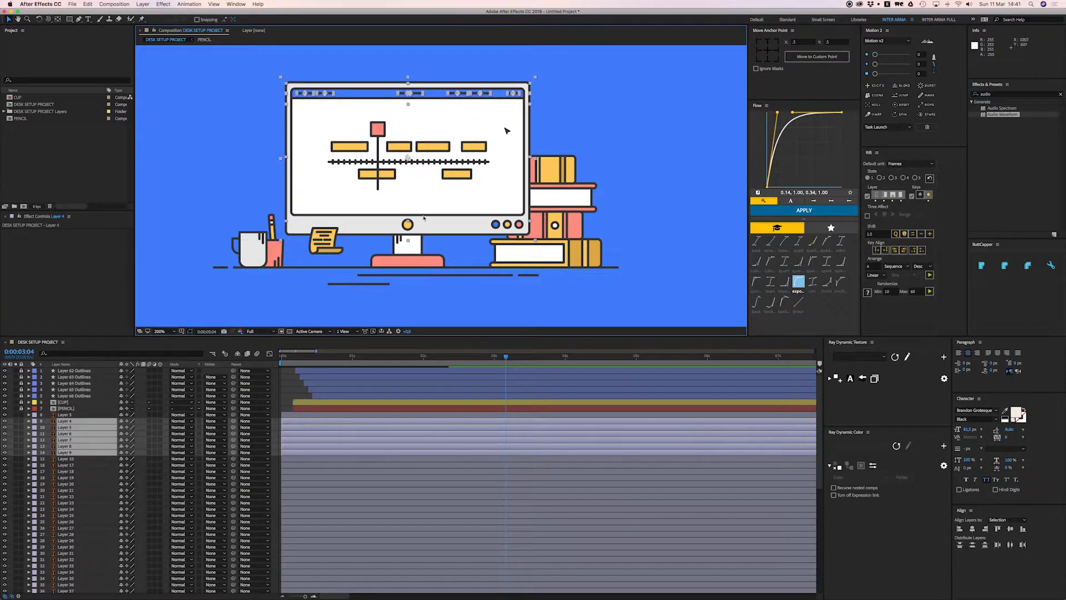
{"action": "left_click", "coordinate": [409, 225], "text": "shift"}
{"action": "left_click", "coordinate": [519, 226]}
{"action": "left_click", "coordinate": [495, 225], "text": "shift"}
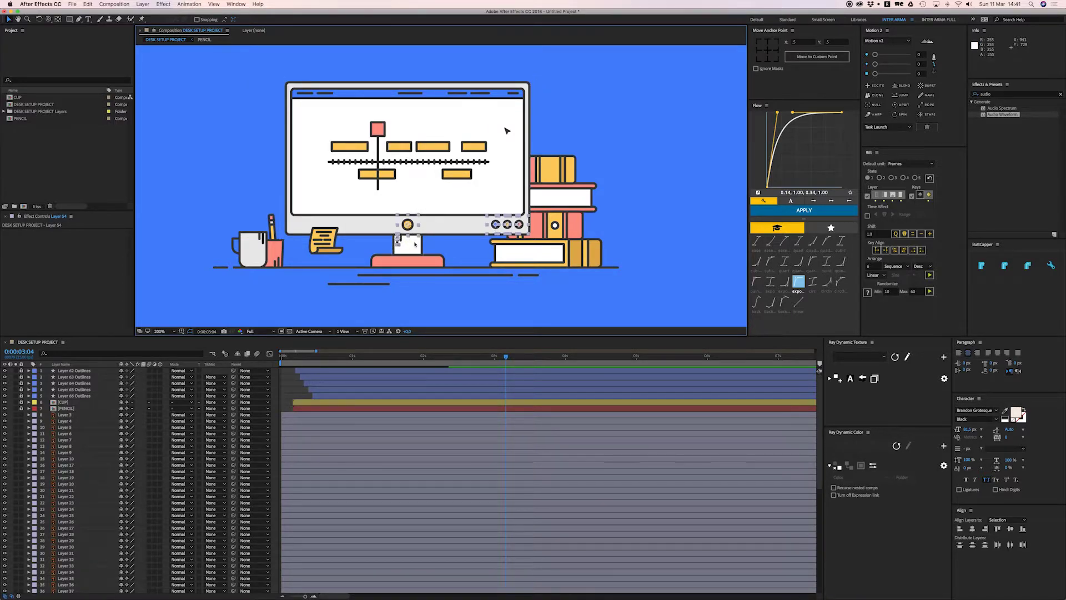
{"action": "scroll", "coordinate": [415, 244], "scroll_direction": "up", "scroll_amount": 3}
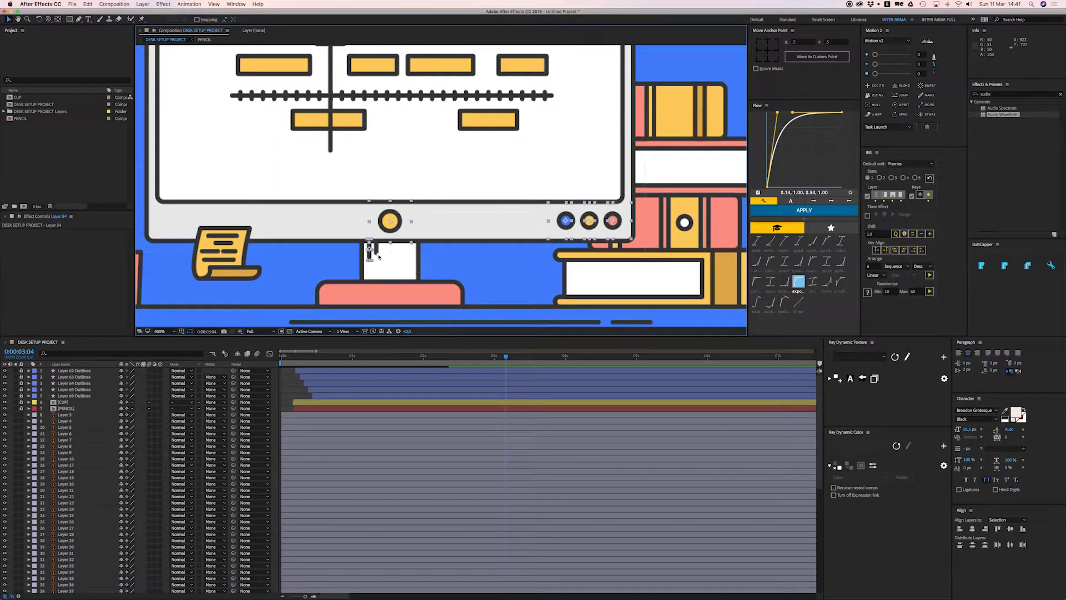
{"action": "left_click_drag", "start_coordinate": [383, 254], "coordinate": [373, 248]}
{"action": "scroll", "coordinate": [500, 228], "scroll_direction": "down", "scroll_amount": 1}
Temporarily cut the selected monitor layers to check that the selection covers the whole body, and undo the cut
{"action": "key", "text": "super+x"}
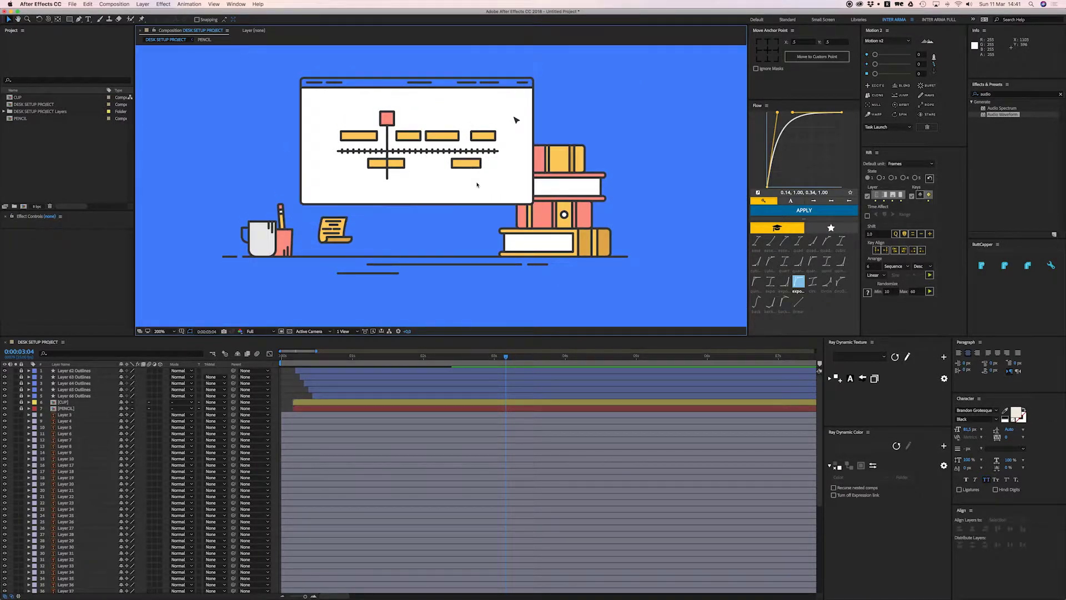
{"action": "left_click_drag", "start_coordinate": [520, 138], "coordinate": [534, 153]}
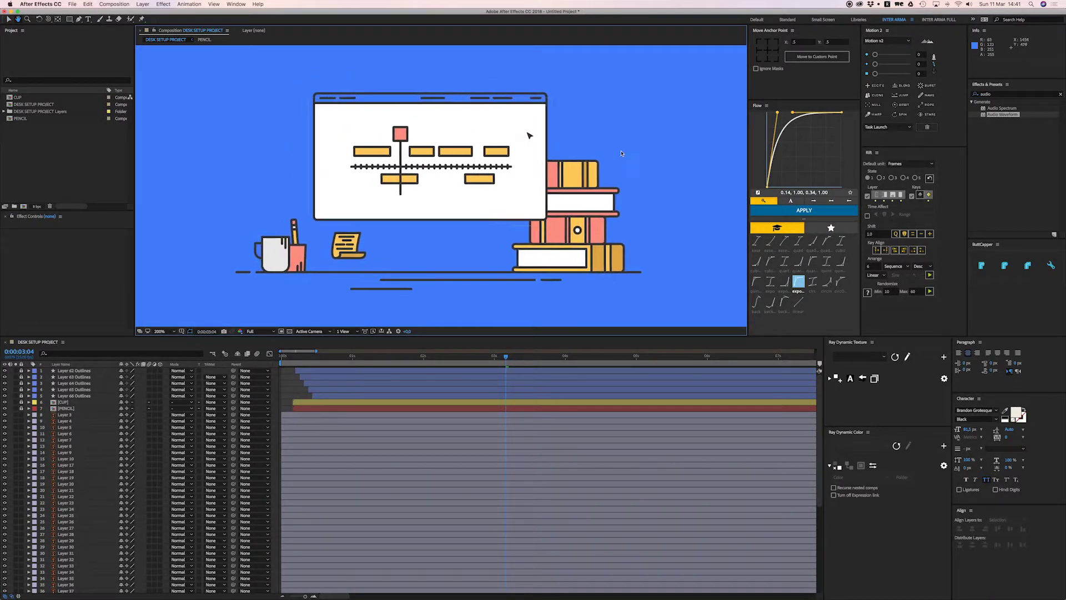
{"action": "key", "text": "super+z"}
Shift the selected monitor layers through the stacking order into one contiguous block directly above Layer 70, keeping the white screen in front
{"action": "scroll", "coordinate": [371, 433], "scroll_direction": "down", "scroll_amount": 10}
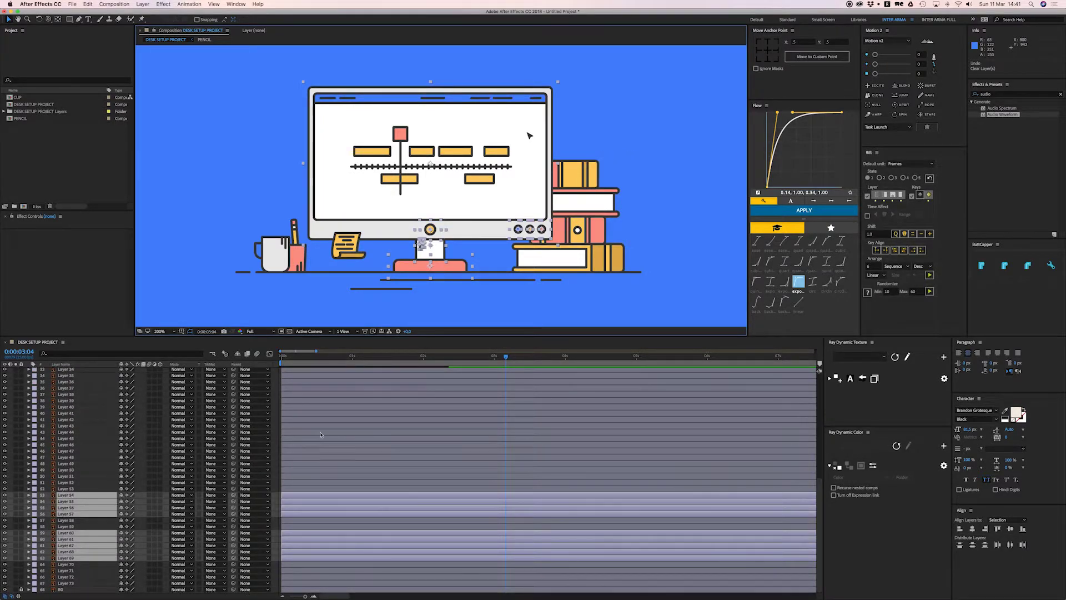
{"action": "key", "text": "super+bracketright"}
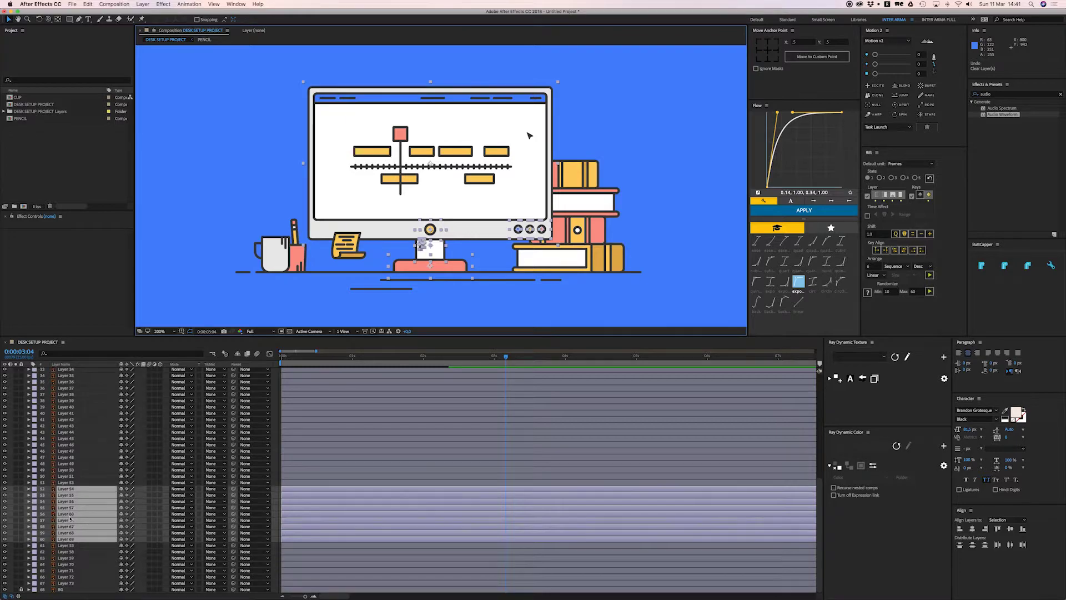
{"action": "key", "text": "super+bracketleft"}
{"action": "key", "text": "super+bracketleft"}
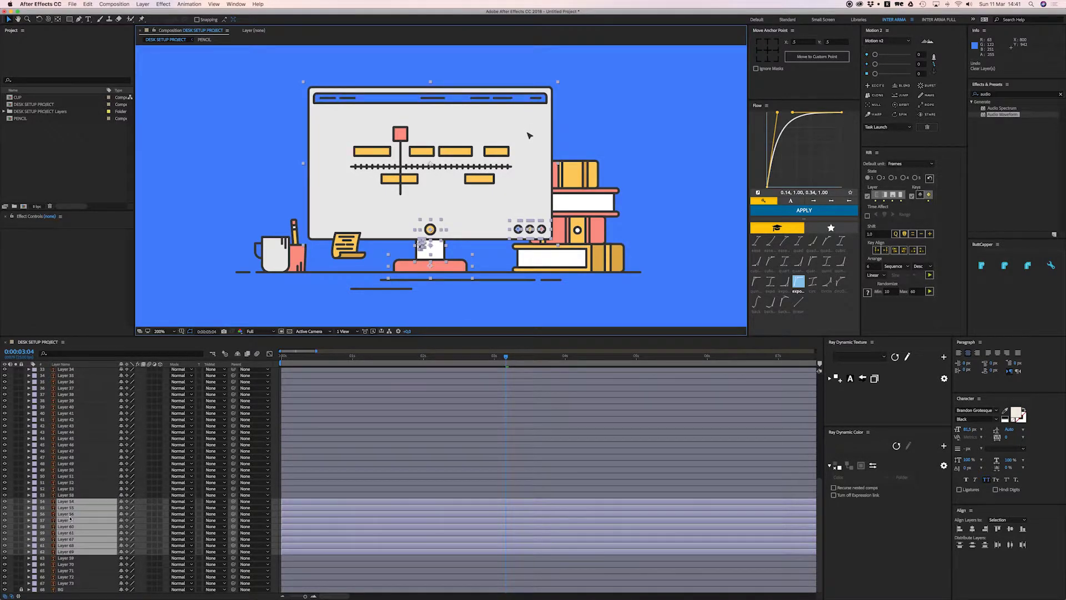
{"action": "key", "text": "super+bracketleft"}
{"action": "key", "text": "ctrl+bracketright"}
{"action": "key", "text": "ctrl+bracketleft"}
{"action": "key", "text": "ctrl+bracketright"}
{"action": "key", "text": "ctrl+bracketleft"}
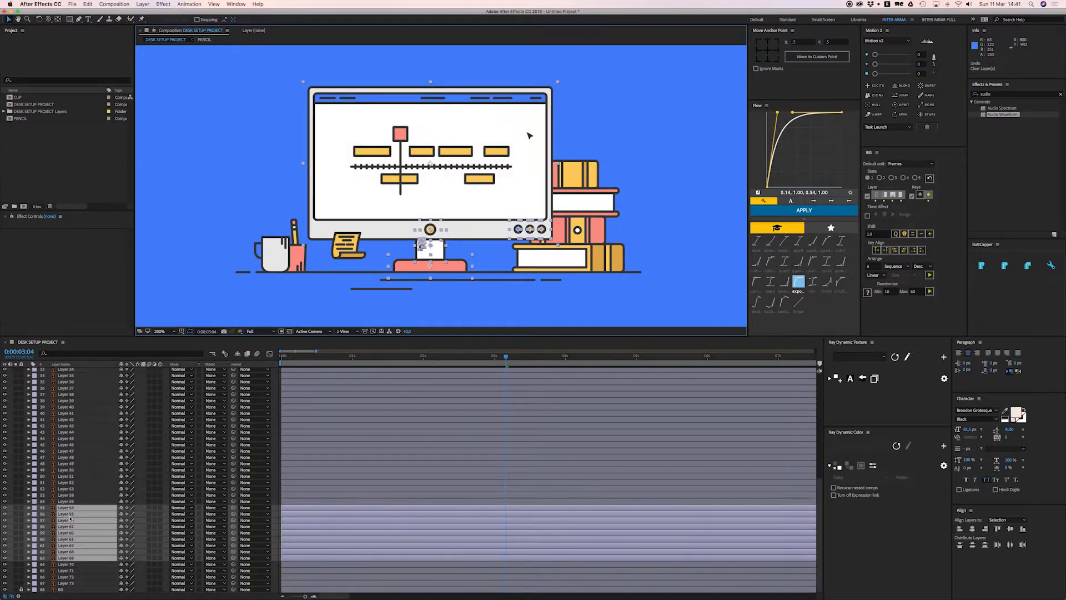
Give the selected monitor layers the Sea Foam label colour and batch-rename them IMAC with numbers after the name
{"action": "left_click", "coordinate": [35, 508]}
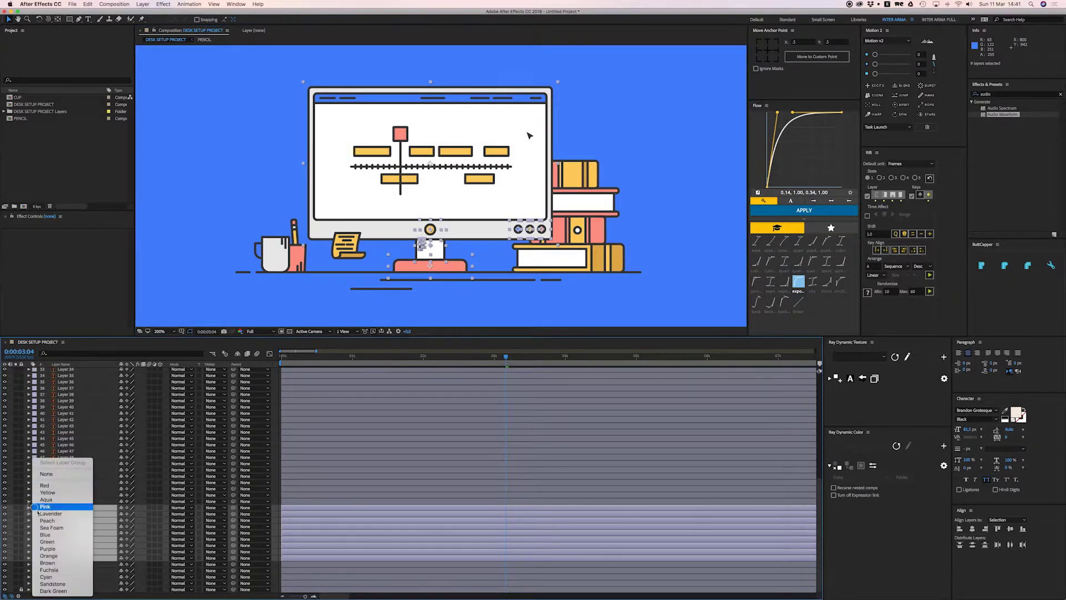
{"action": "left_click", "coordinate": [67, 519]}
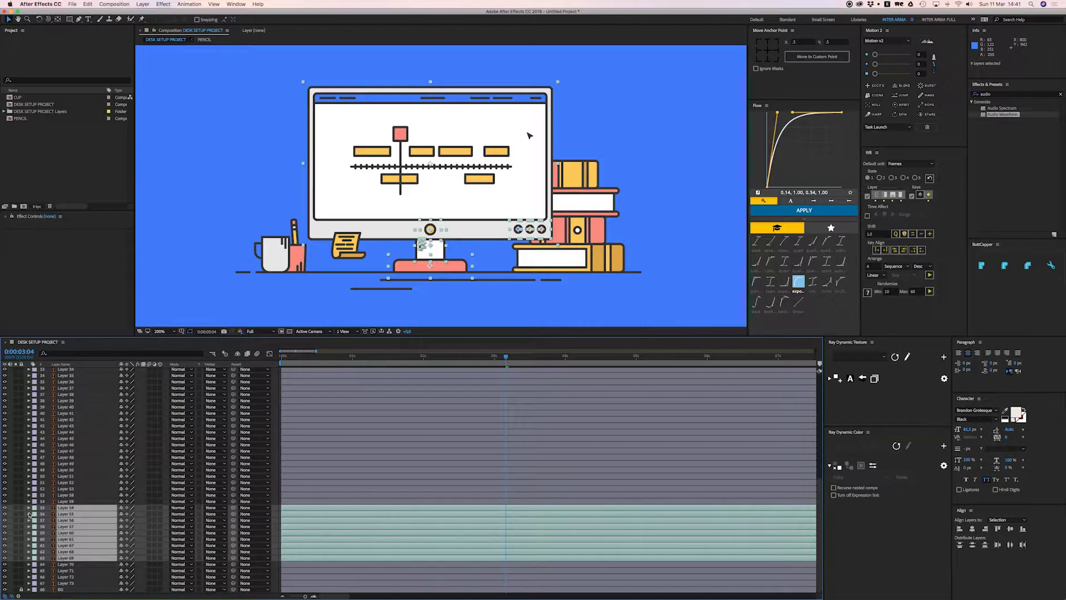
{"action": "left_click", "coordinate": [925, 95]}
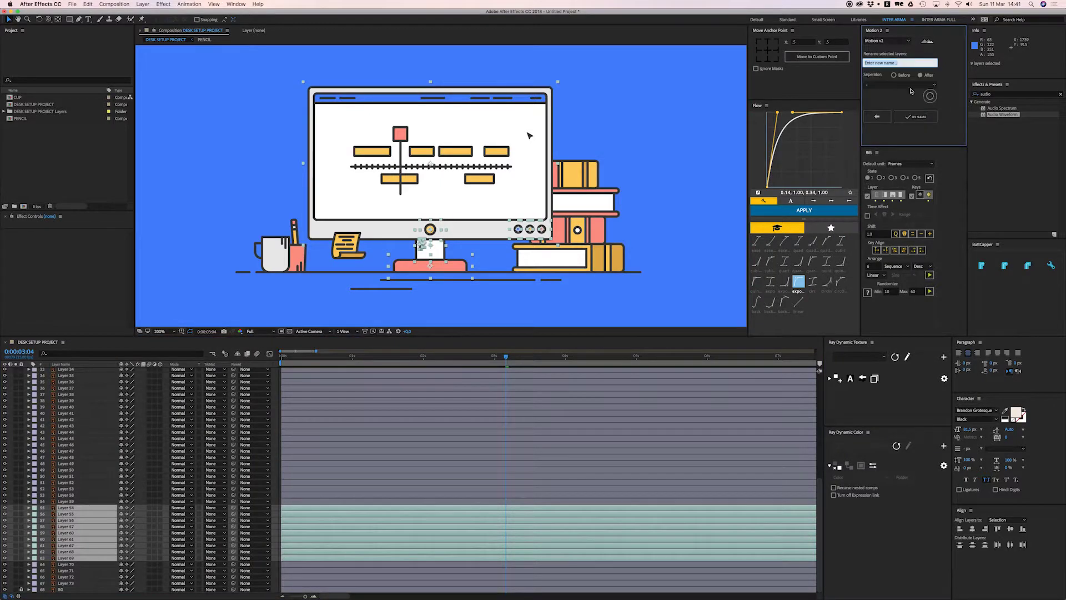
{"action": "type", "text": "IMAC"}
{"action": "left_click", "coordinate": [917, 117]}
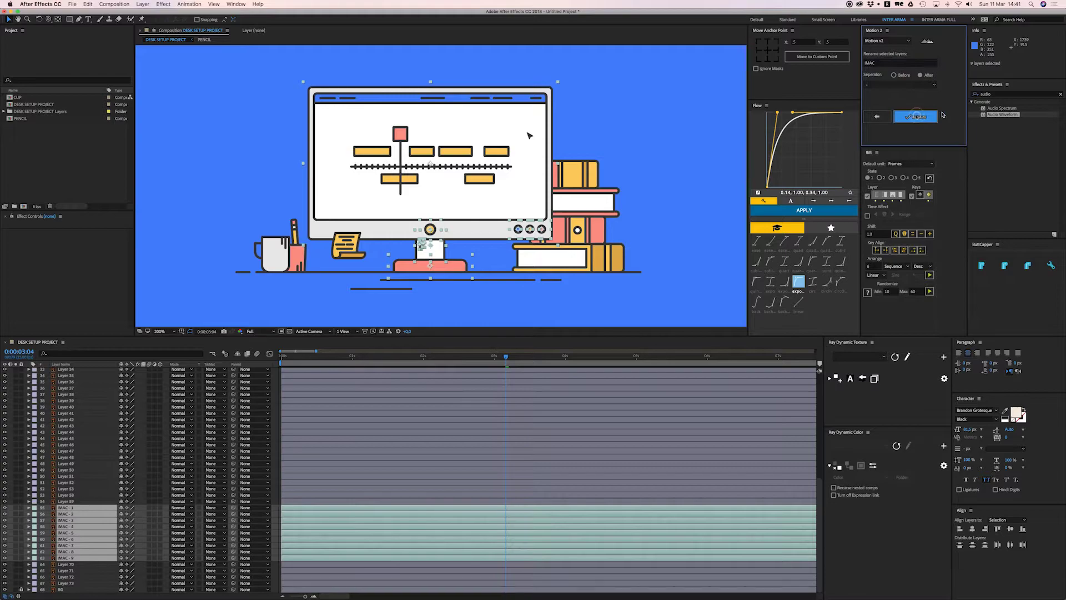
{"action": "left_click", "coordinate": [884, 117]}
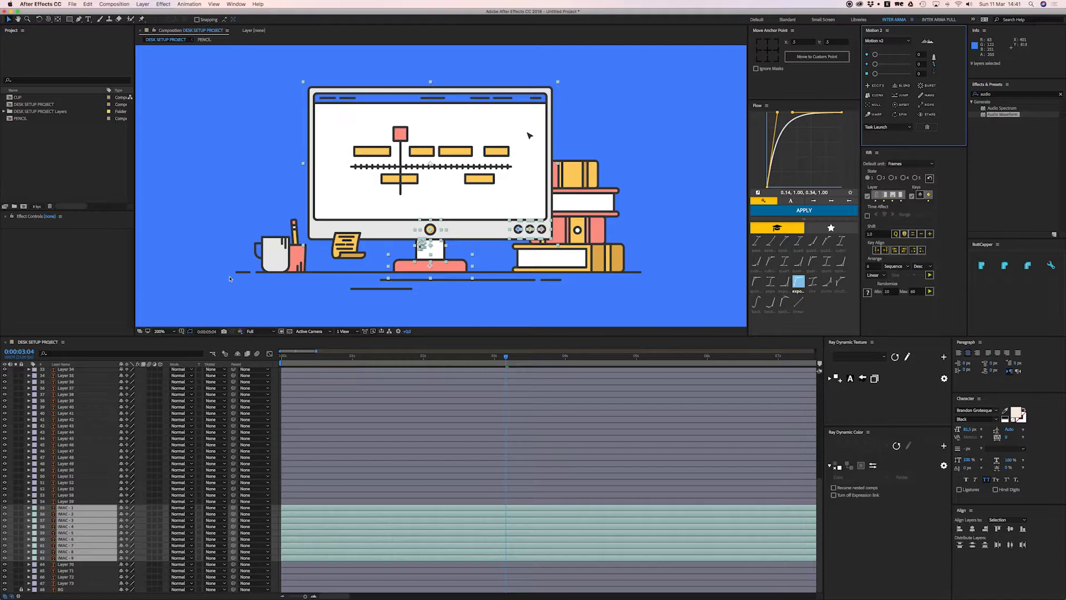
Create shapes from the monitor base's vector layer, IMAC - 6, and delete the original layer
{"action": "left_click", "coordinate": [297, 293]}
{"action": "left_click", "coordinate": [444, 266]}
{"action": "right_click", "coordinate": [447, 267]}
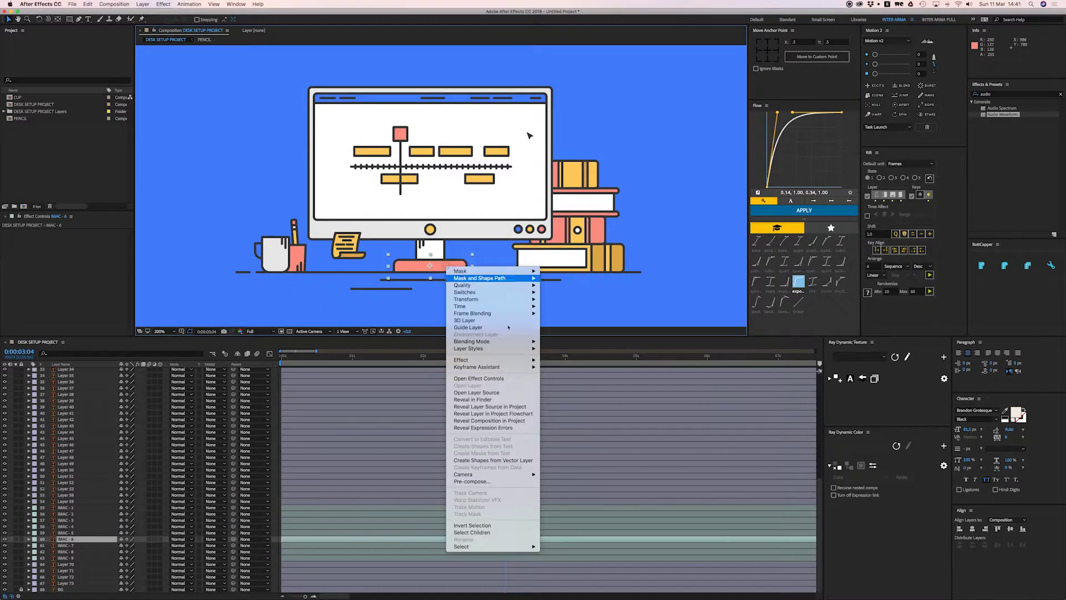
{"action": "left_click", "coordinate": [525, 462]}
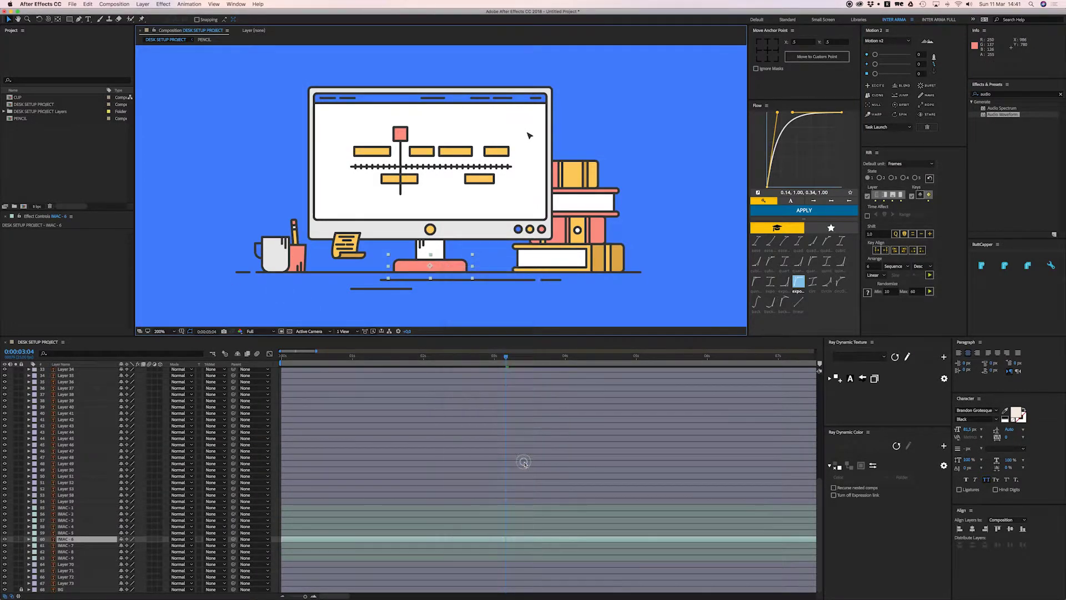
{"action": "left_click", "coordinate": [85, 546]}
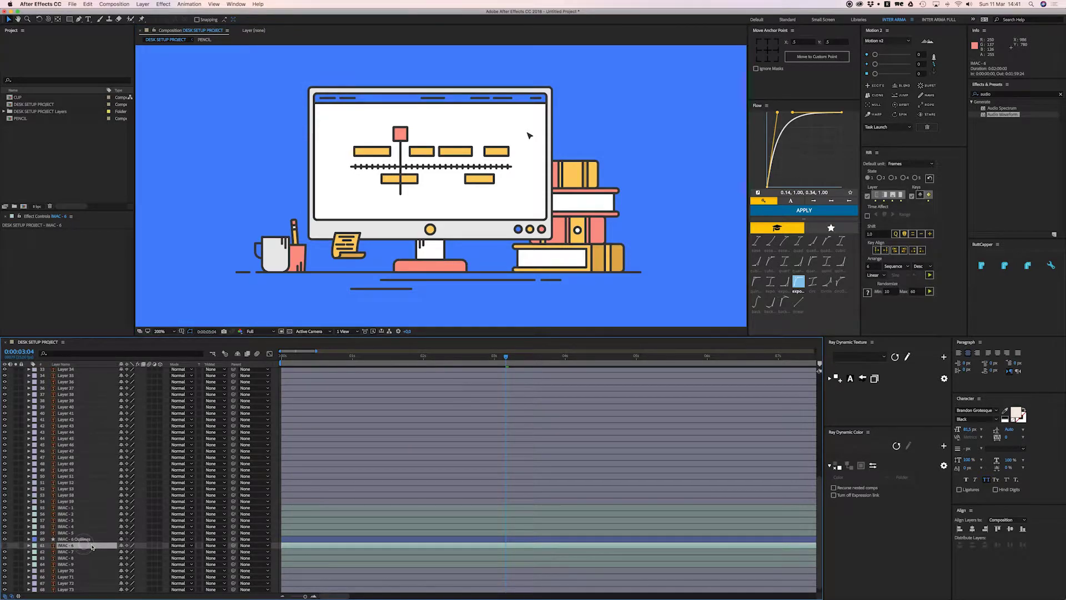
Try squashing the IMAC - 6 Outlines base by unlinking its layer Scale and reducing only the height to about 34%, and undo it
{"action": "left_click", "coordinate": [86, 538]}
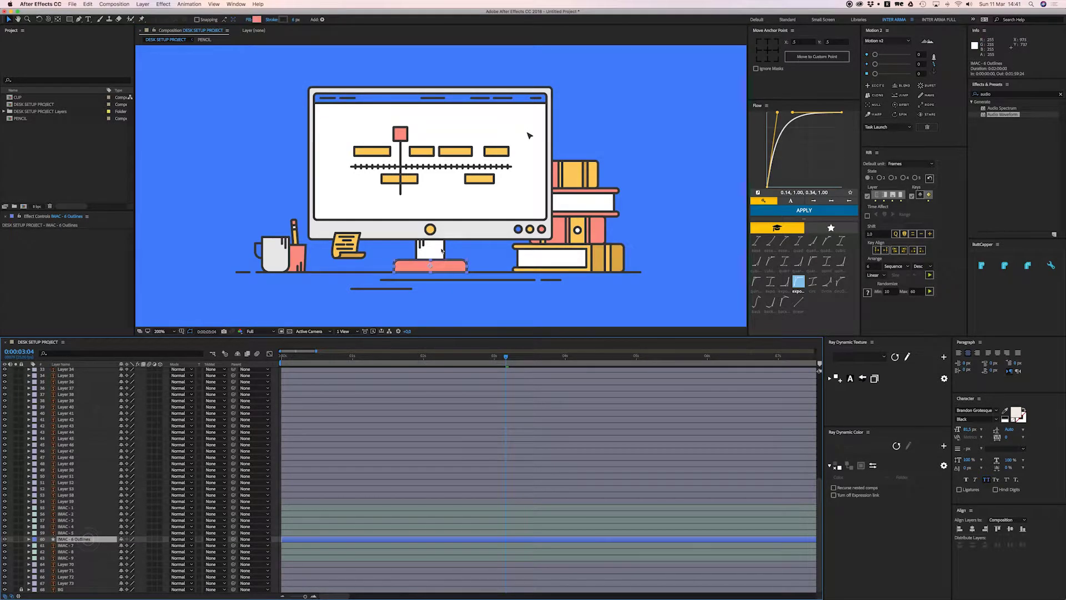
{"action": "key", "text": "period"}
{"action": "left_click_drag", "start_coordinate": [440, 282], "coordinate": [452, 153]}
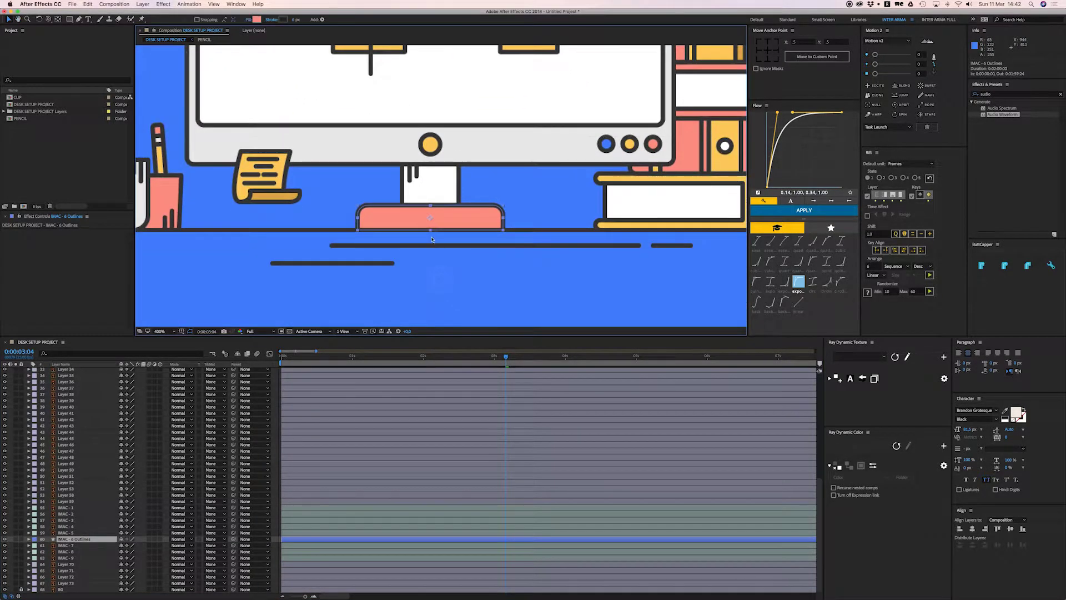
{"action": "key", "text": "s"}
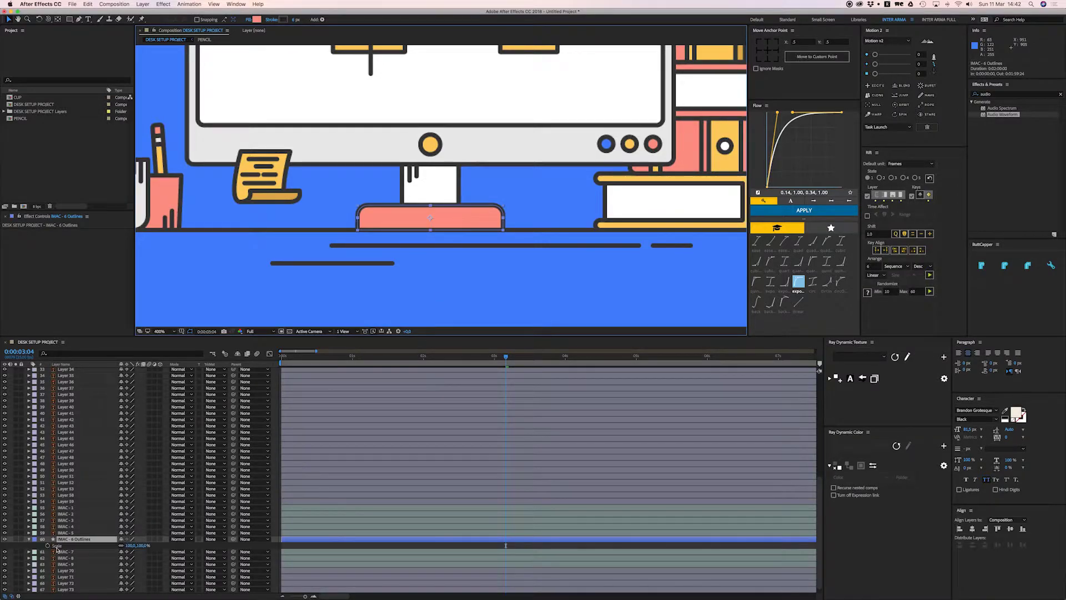
{"action": "mouse_move", "coordinate": [132, 550]}
{"action": "left_mouse_down"}
{"action": "mouse_move", "coordinate": [140, 546]}
{"action": "mouse_move", "coordinate": [122, 547]}
{"action": "left_mouse_up"}
{"action": "key", "text": "super+z"}
{"action": "left_click", "coordinate": [122, 545]}
{"action": "left_click", "coordinate": [123, 546]}
{"action": "left_click", "coordinate": [289, 549]}
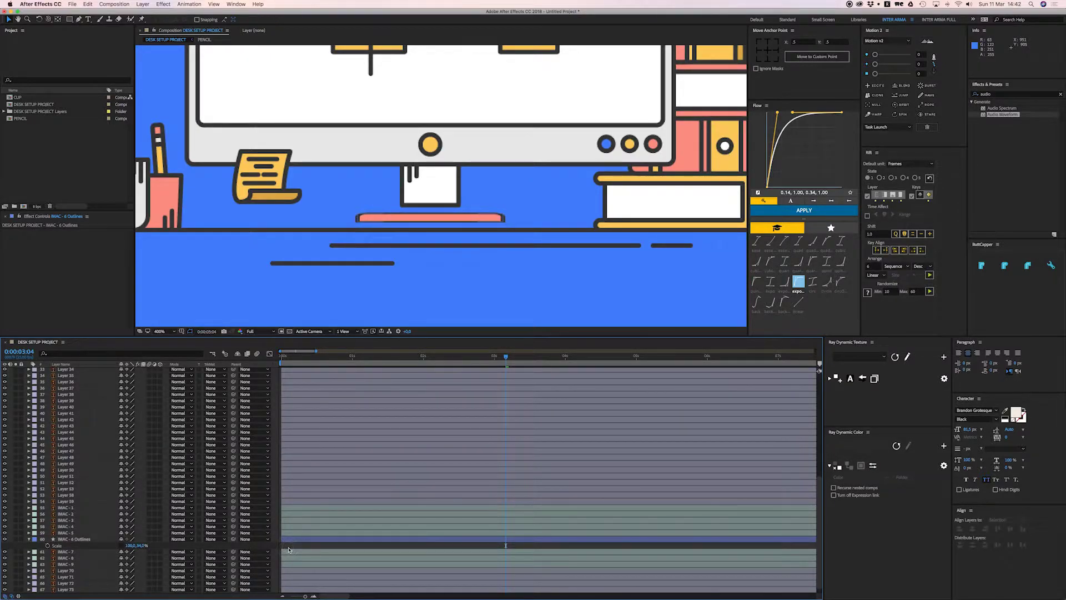
{"action": "key", "text": "super+z"}
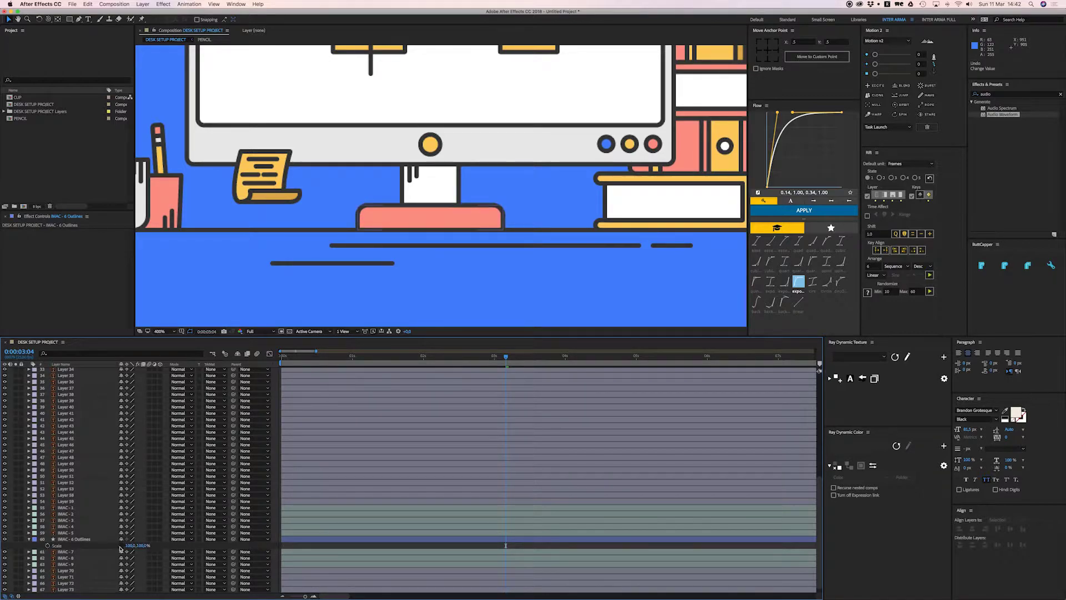
Expand the IMAC - 6 Outlines base down to its path and keyframe the full-height shape at 0:00:03:04
{"action": "left_click", "coordinate": [28, 539]}
{"action": "left_click", "coordinate": [29, 539]}
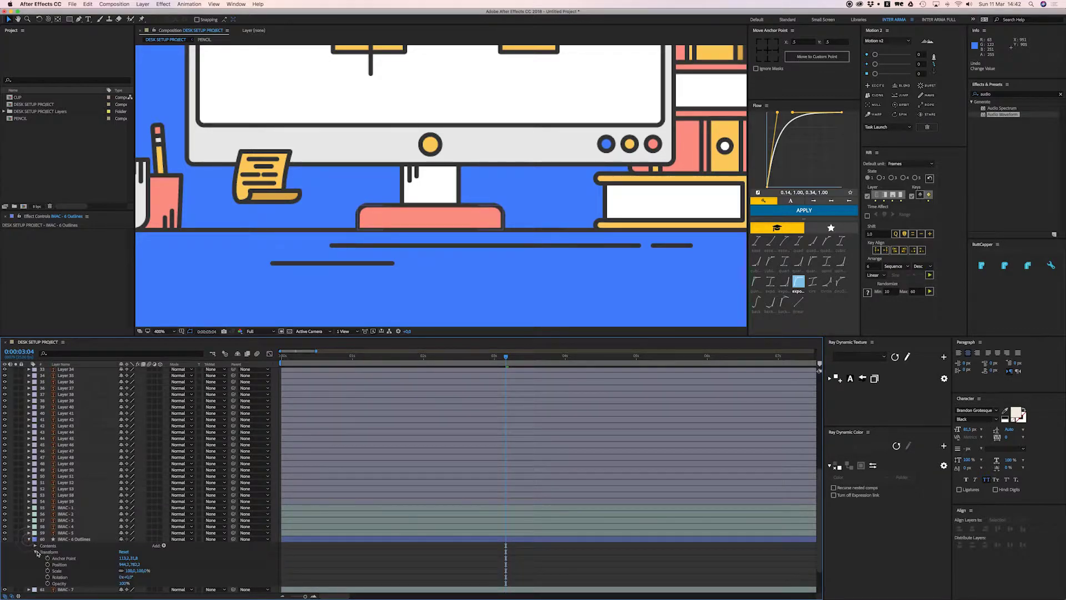
{"action": "left_click", "coordinate": [35, 553]}
{"action": "left_click", "coordinate": [35, 545]}
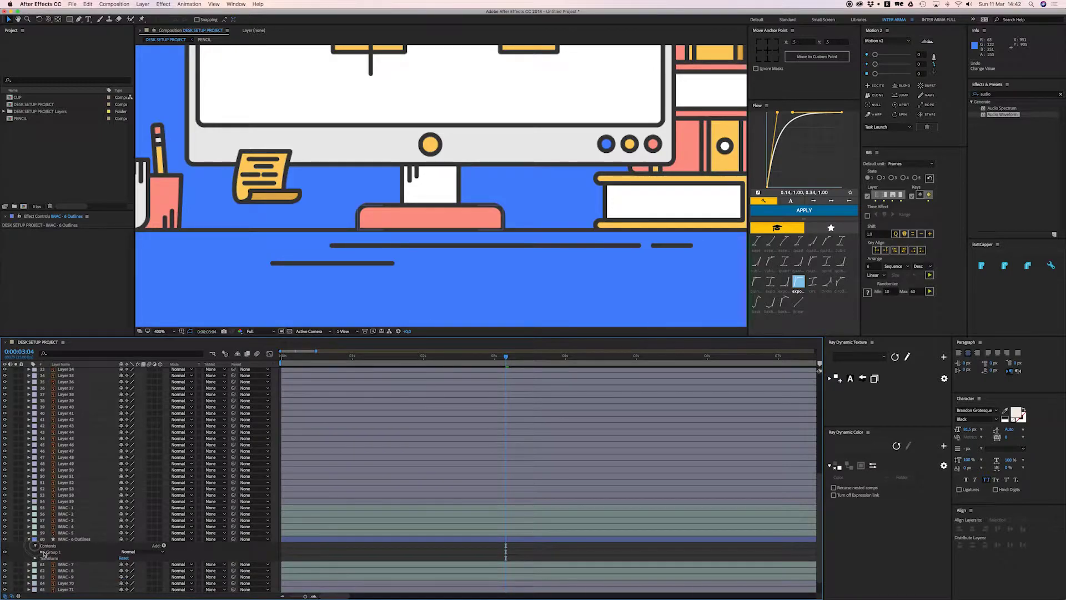
{"action": "left_click", "coordinate": [41, 552]}
{"action": "left_click", "coordinate": [48, 558]}
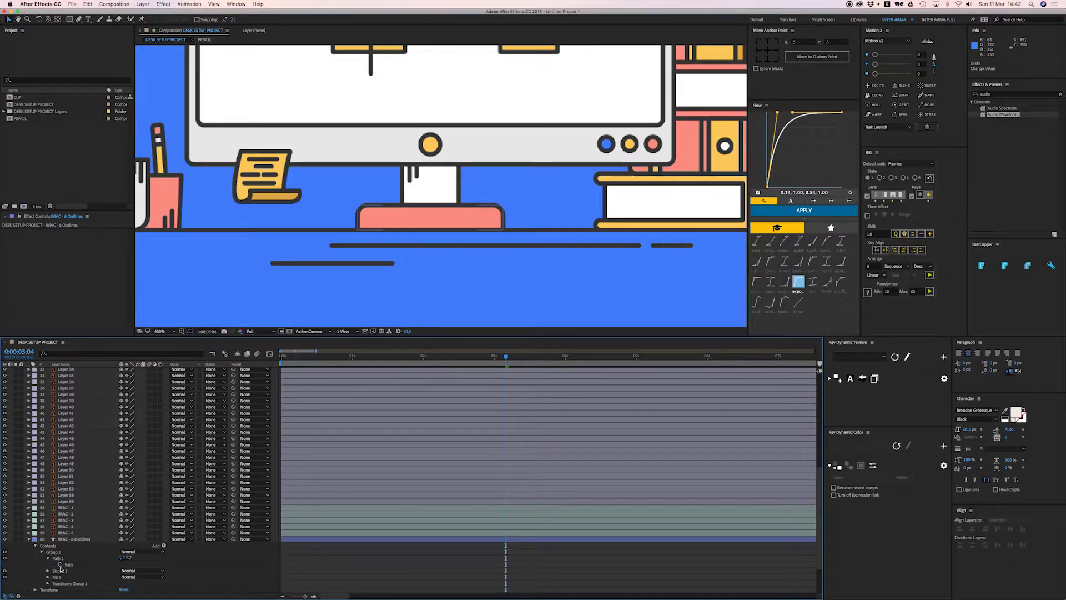
{"action": "left_click", "coordinate": [59, 565]}
At 0:00:02:18, lower the base's upper path points until the shape lies almost flat on the desk line, and preview the growth
{"action": "left_click_drag", "start_coordinate": [496, 356], "coordinate": [475, 356]}
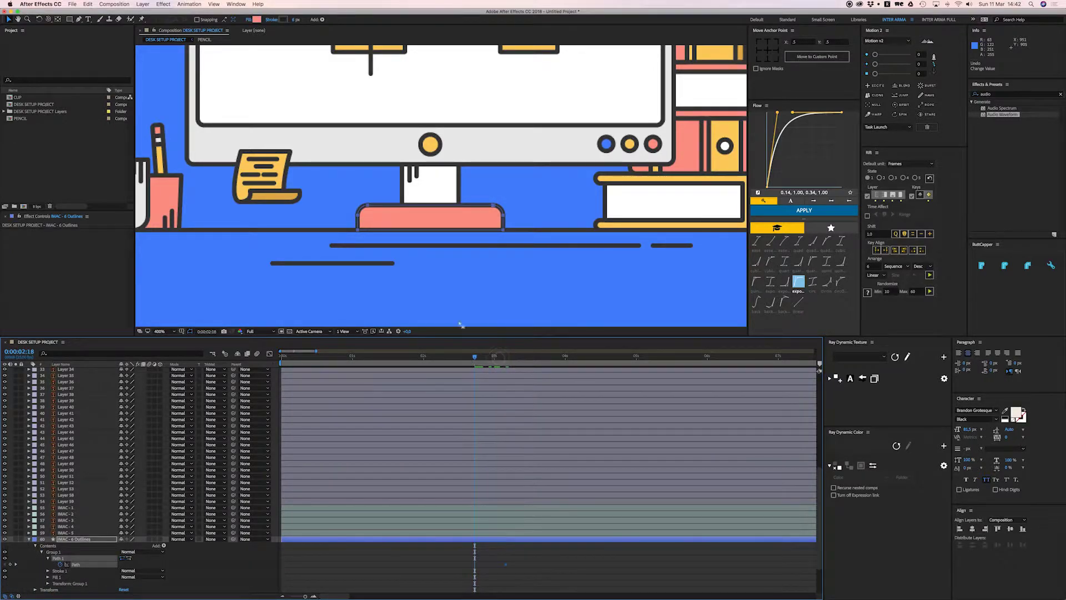
{"action": "left_click", "coordinate": [350, 199]}
{"action": "left_click", "coordinate": [358, 215]}
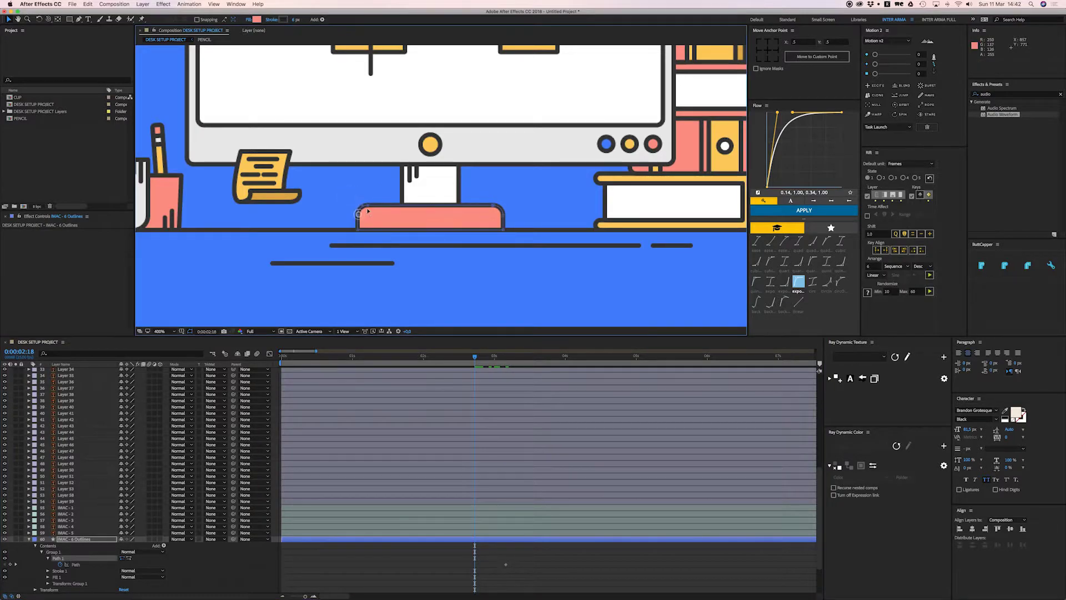
{"action": "key", "text": "period"}
{"action": "scroll", "coordinate": [289, 211], "scroll_direction": "down", "scroll_amount": 2}
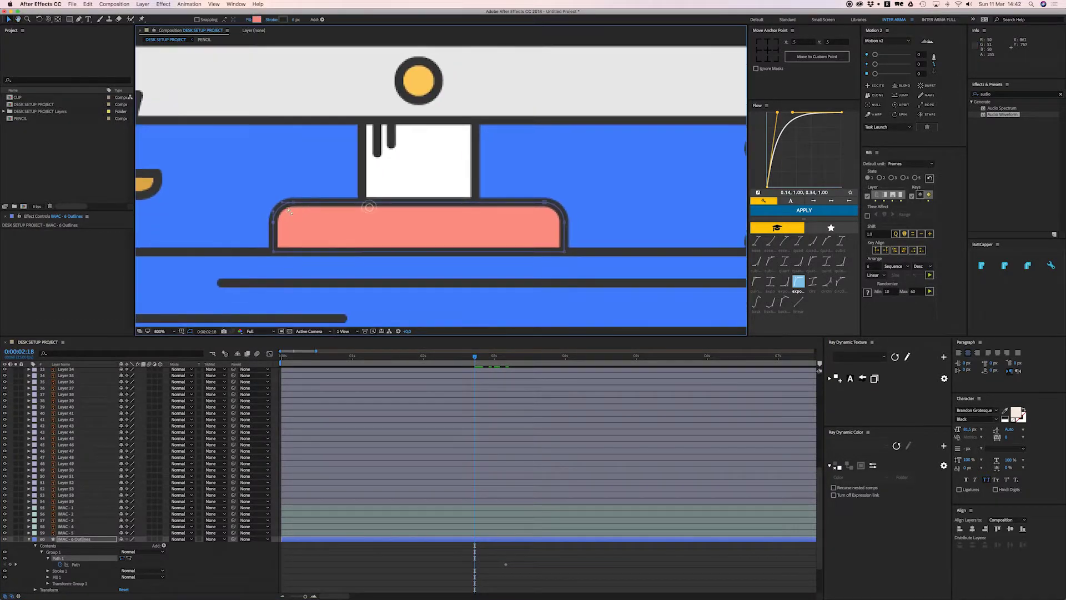
{"action": "left_click_drag", "start_coordinate": [563, 222], "coordinate": [567, 252]}
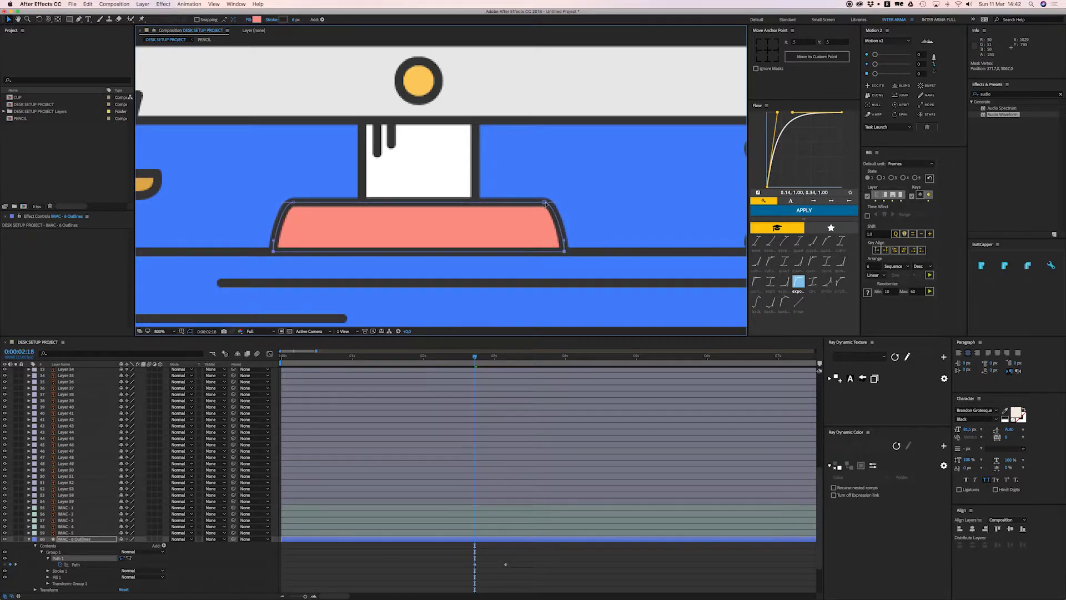
{"action": "left_click_drag", "start_coordinate": [295, 204], "coordinate": [295, 242]}
{"action": "left_click", "coordinate": [489, 564]}
{"action": "key", "text": "space"}
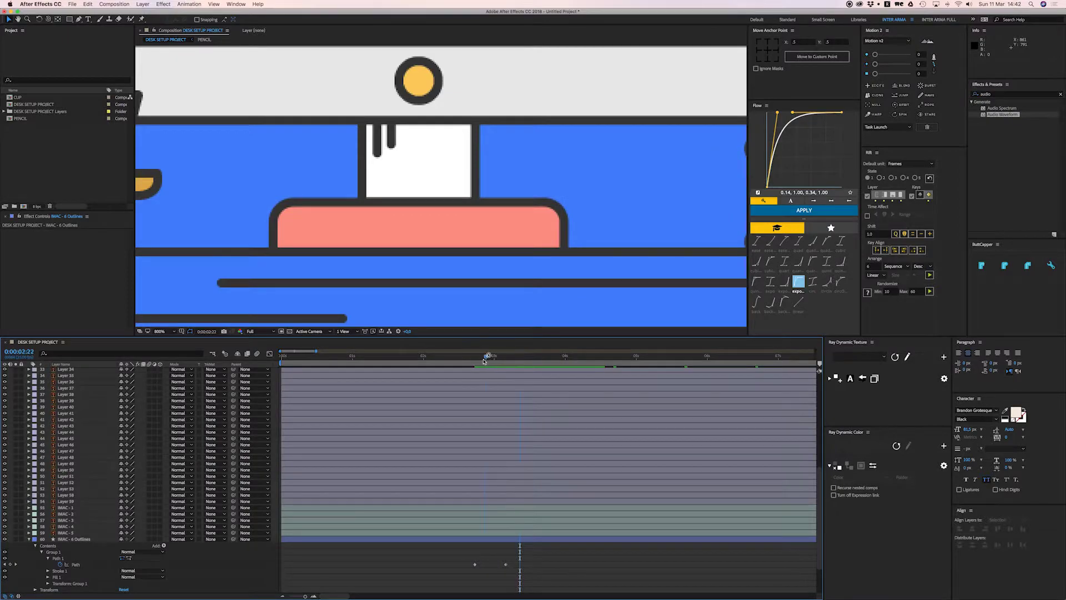
{"action": "key", "text": "space"}
Trim the start of the IMAC - 6 Outlines layer to 0:00:02:18
{"action": "left_click", "coordinate": [488, 539]}
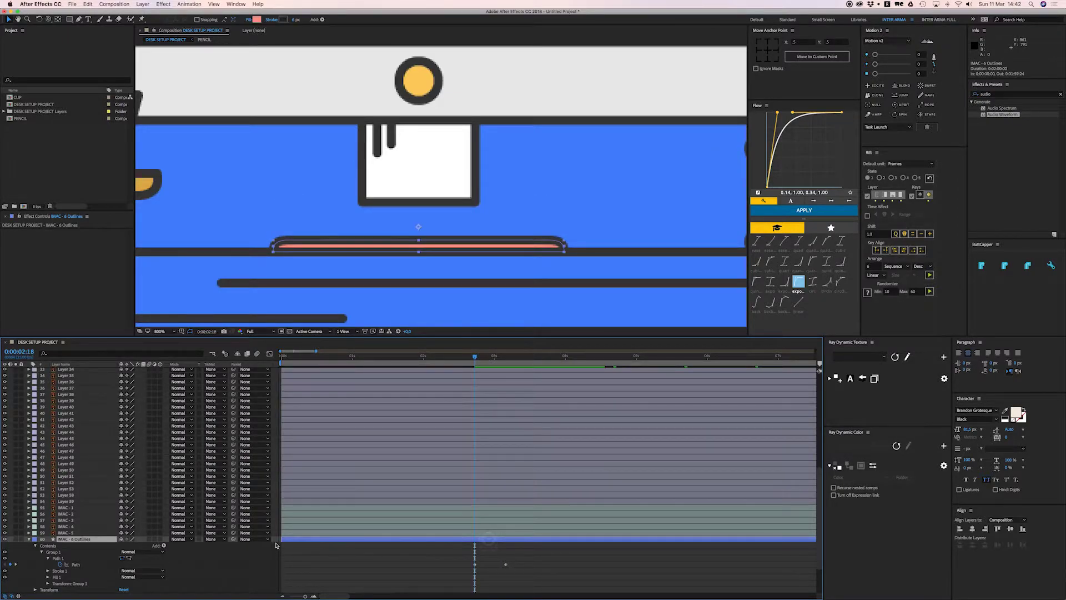
{"action": "left_click_drag", "start_coordinate": [283, 539], "coordinate": [472, 541]}
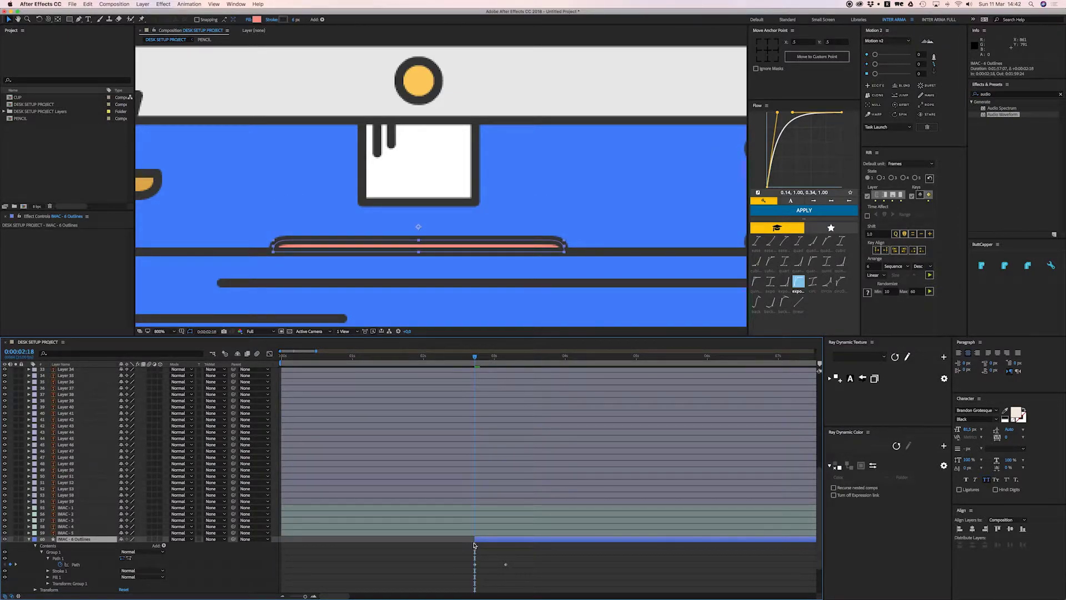
{"action": "key", "text": "super+z"}
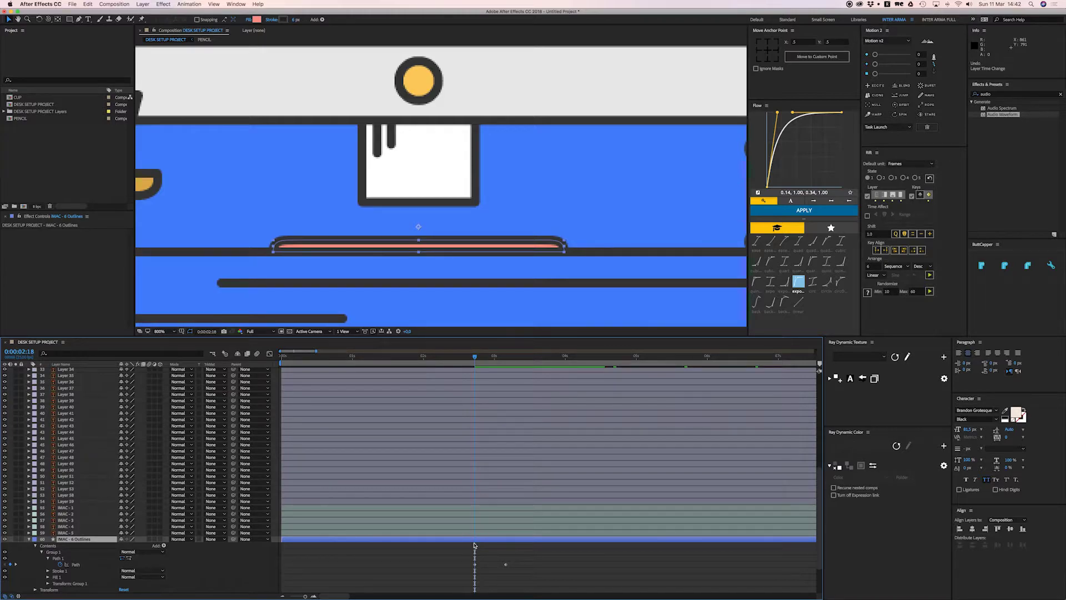
{"action": "key", "text": "alt+["}
Apply the Flow curve 0.14, 1.00, 0.34, 1.00 to both of the base's path keyframes and preview the animation
{"action": "left_click_drag", "start_coordinate": [458, 553], "coordinate": [520, 573]}
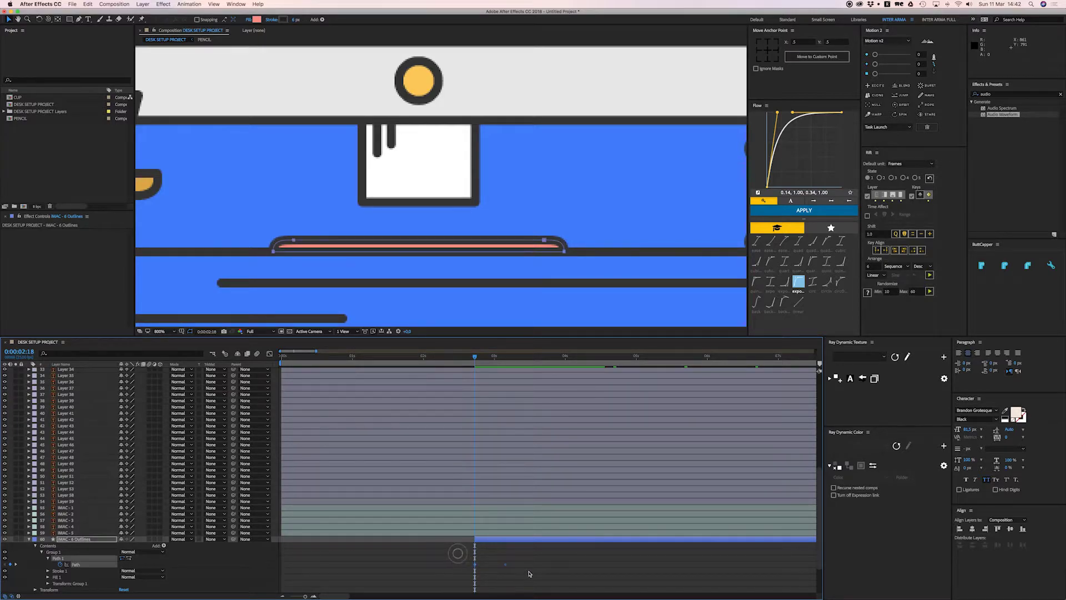
{"action": "left_click", "coordinate": [536, 555]}
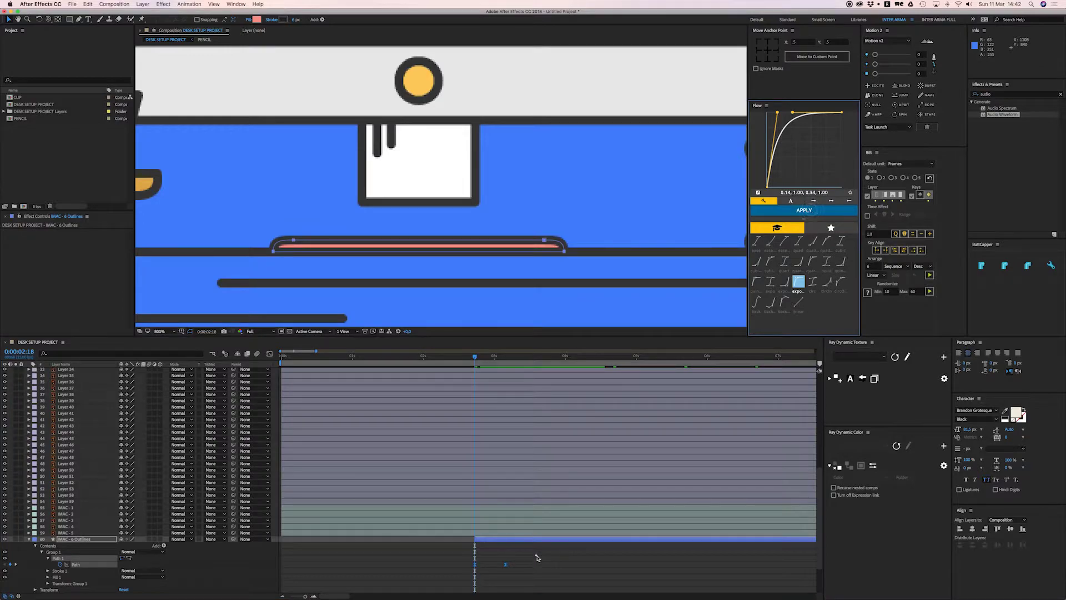
{"action": "left_click_drag", "start_coordinate": [479, 368], "coordinate": [463, 360]}
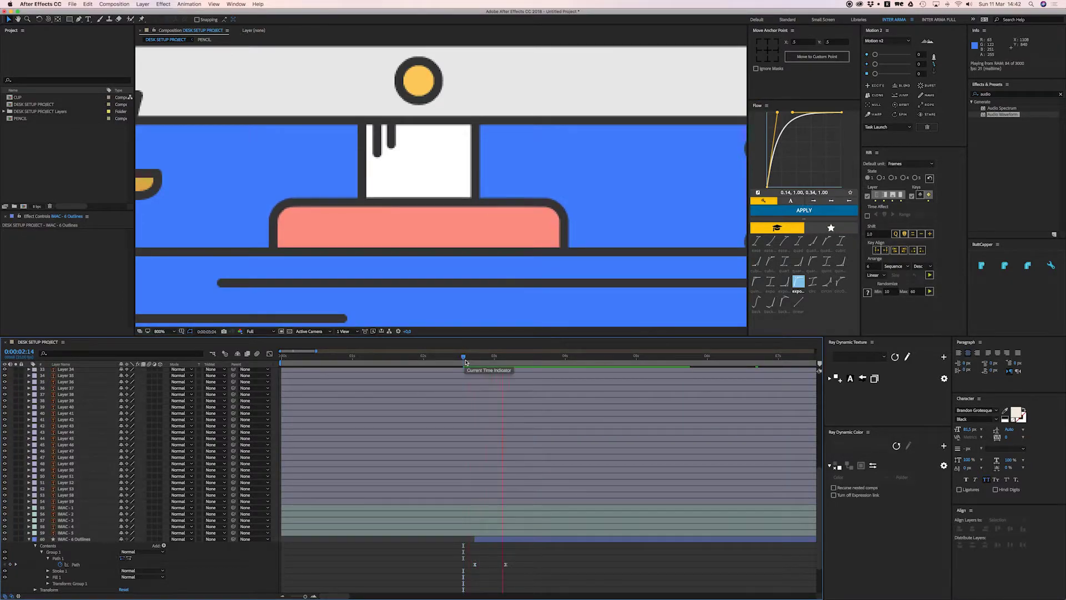
{"action": "key", "text": "space"}
Try animating the IMAC - 9 stand's Position from below the base at 0:00:03:04 to its original place at 0:00:03:13, and undo it
{"action": "left_click", "coordinate": [455, 159]}
{"action": "left_click_drag", "start_coordinate": [457, 141], "coordinate": [467, 169]}
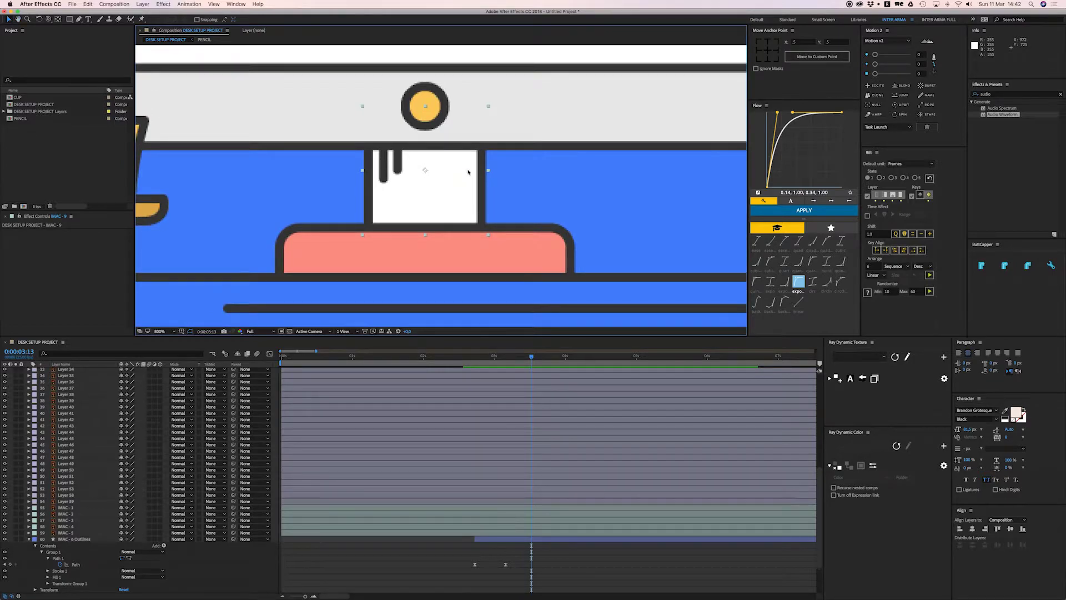
{"action": "key", "text": "p"}
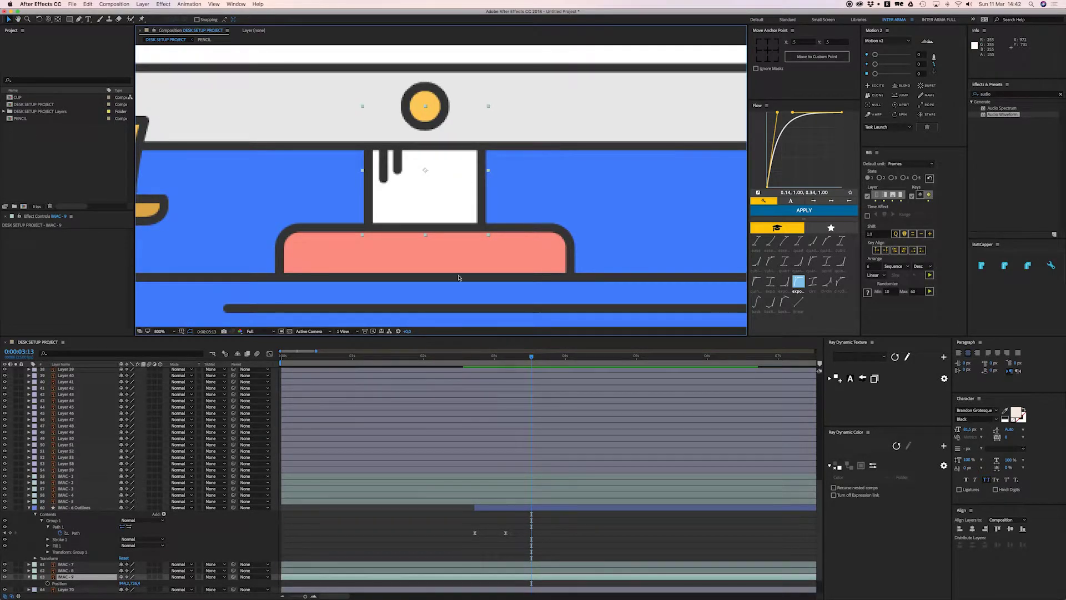
{"action": "left_click", "coordinate": [47, 582]}
{"action": "left_click_drag", "start_coordinate": [511, 359], "coordinate": [506, 359]}
{"action": "left_click_drag", "start_coordinate": [424, 174], "coordinate": [467, 276]}
{"action": "key", "text": "Down"}
{"action": "key", "text": "Down"}
{"action": "key", "text": "Down"}
{"action": "key", "text": "Down"}
{"action": "key", "text": "Down"}
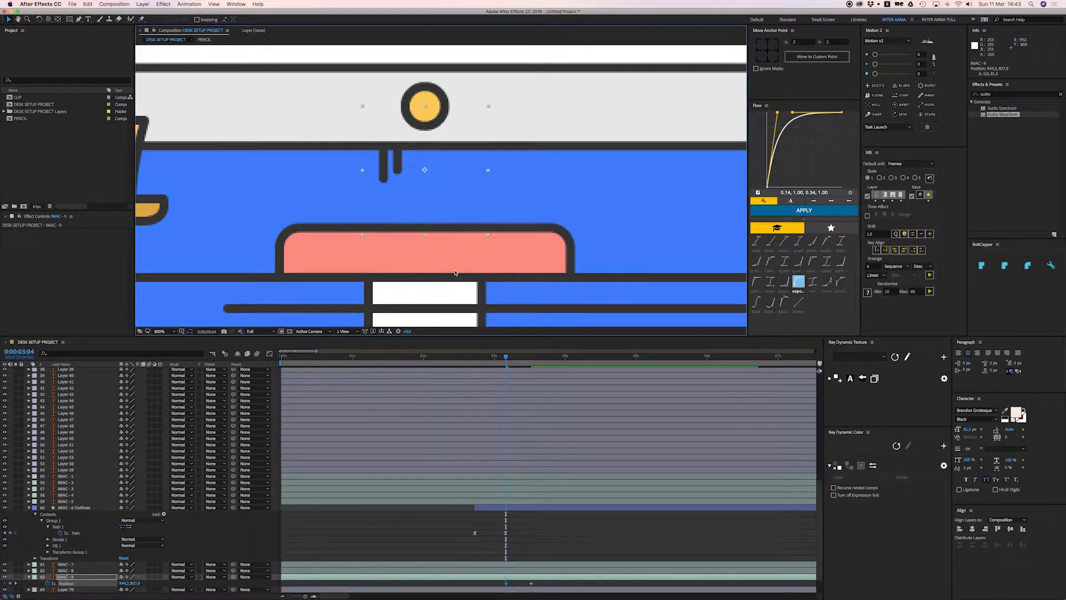
{"action": "key", "text": "super+z"}
{"action": "key", "text": "super+z"}
{"action": "key", "text": "super+z"}
{"action": "key", "text": "super+z"}
{"action": "key", "text": "super+z"}
{"action": "key", "text": "super+z"}
{"action": "key", "text": "super+z"}
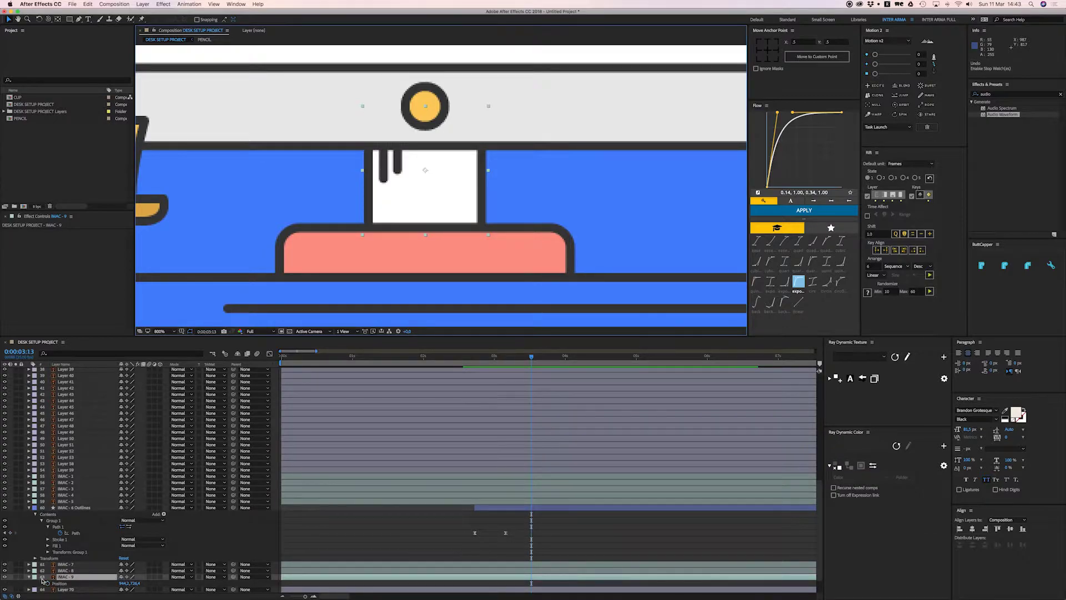
Try moving the IMAC - 9 stand straight down behind the base, and undo the move
{"action": "left_click", "coordinate": [30, 578]}
{"action": "left_click", "coordinate": [30, 578]}
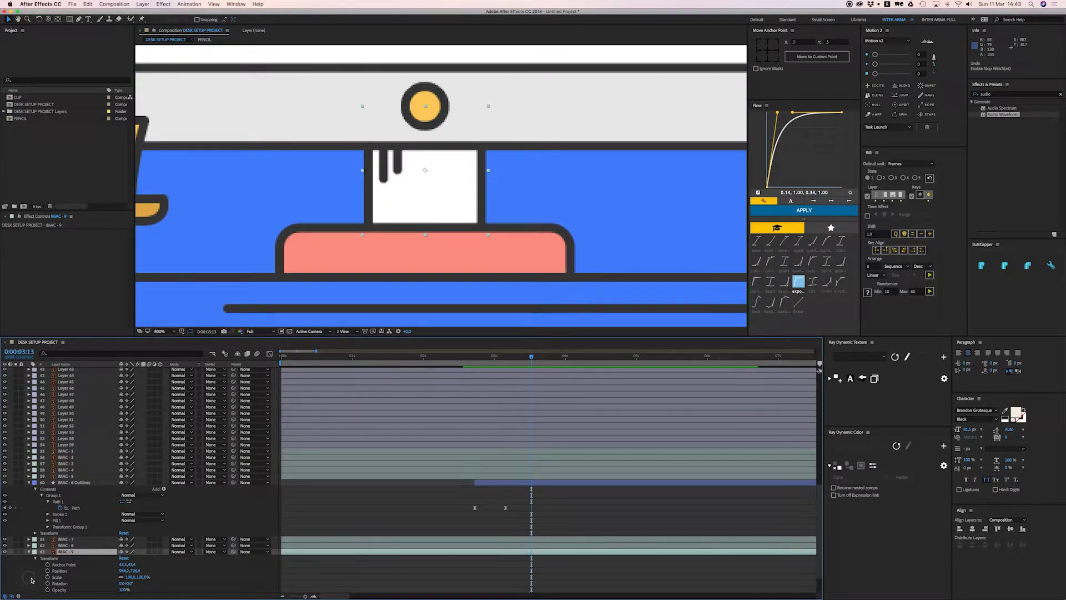
{"action": "key", "text": "p"}
{"action": "left_click_drag", "start_coordinate": [468, 206], "coordinate": [383, 290]}
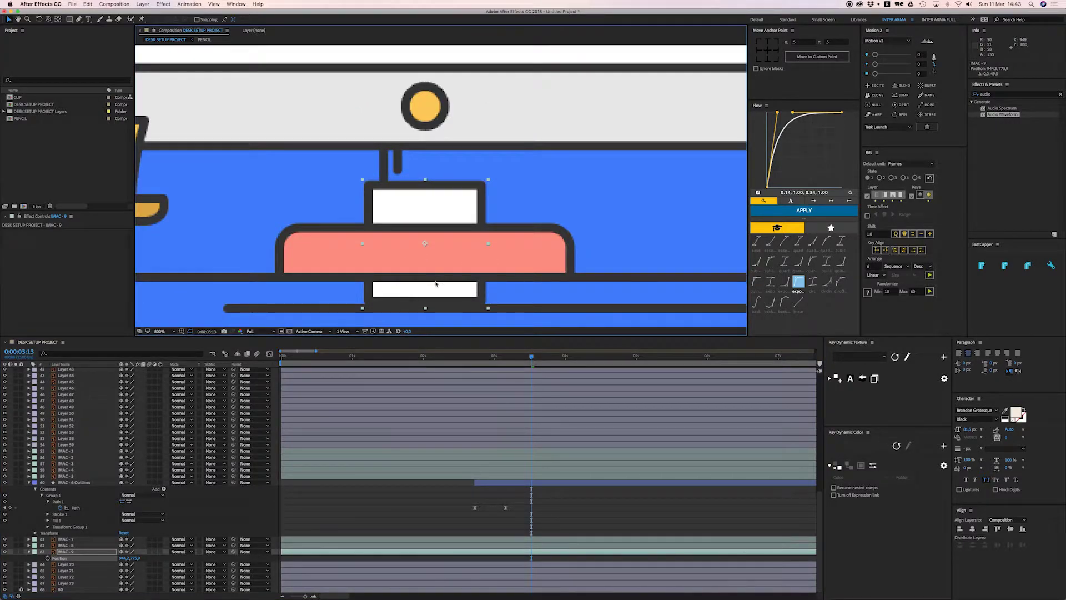
{"action": "key", "text": "super+z"}
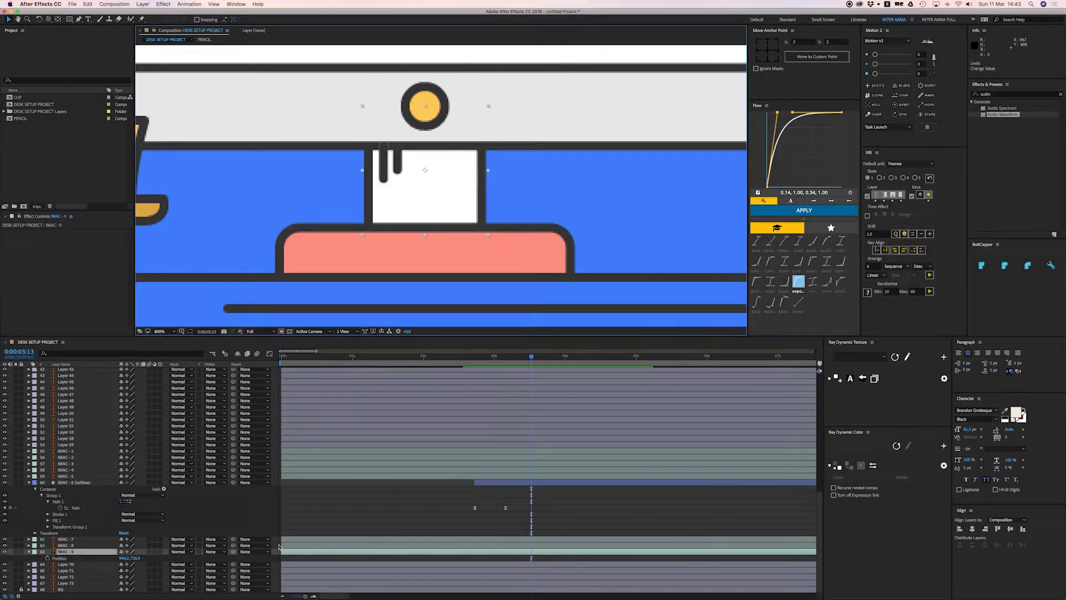
Create shapes from the monitor stand's vector layer, IMAC - 9, and delete the original layer
{"action": "left_click", "coordinate": [29, 552]}
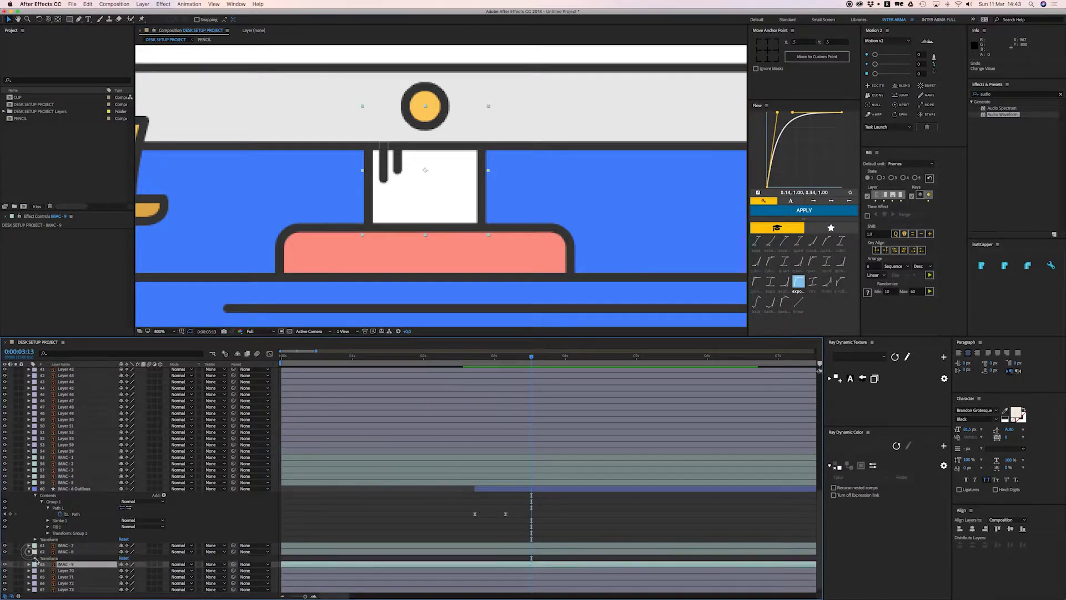
{"action": "left_click", "coordinate": [29, 552]}
{"action": "right_click", "coordinate": [440, 187]}
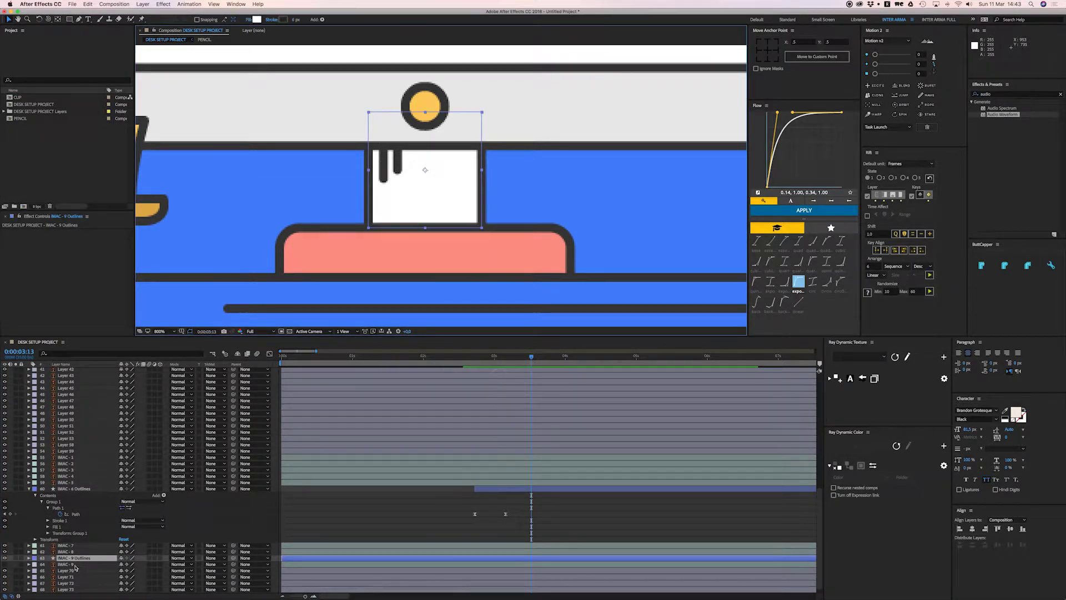
{"action": "left_click", "coordinate": [89, 558]}
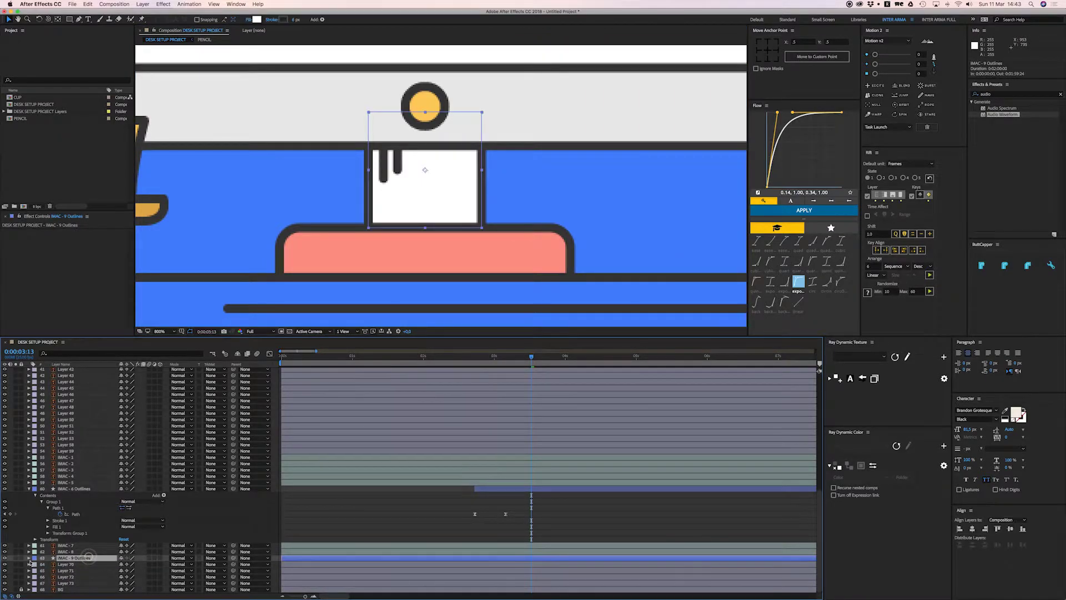
Expand the IMAC - 9 Outlines stand down to its path and keyframe the full-height shape at 0:00:03:13
{"action": "left_click", "coordinate": [28, 558]}
{"action": "left_click", "coordinate": [35, 564]}
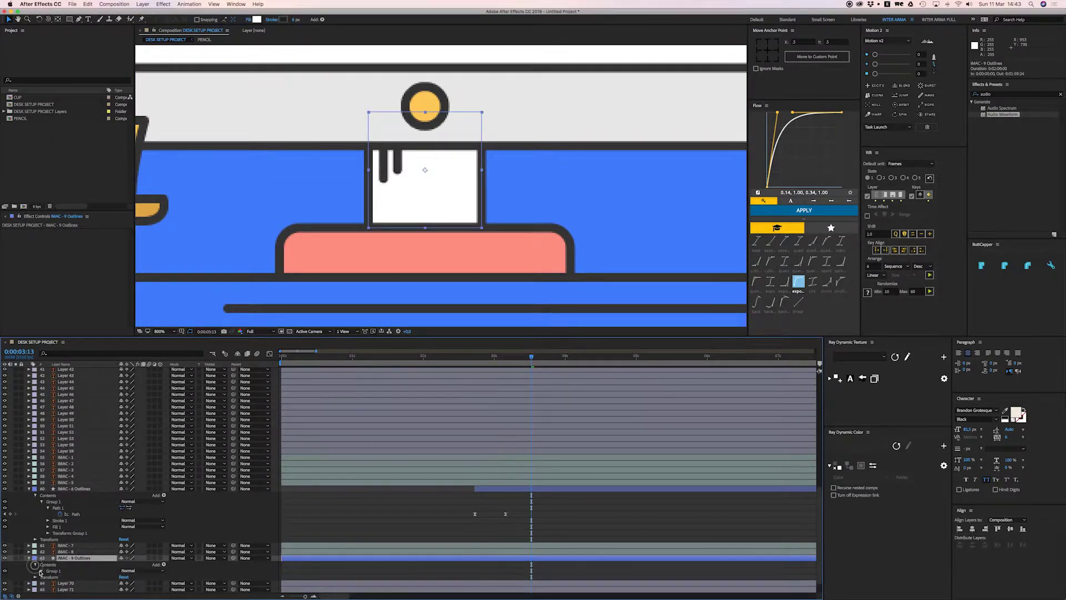
{"action": "left_click", "coordinate": [41, 571]}
{"action": "left_click", "coordinate": [48, 571]}
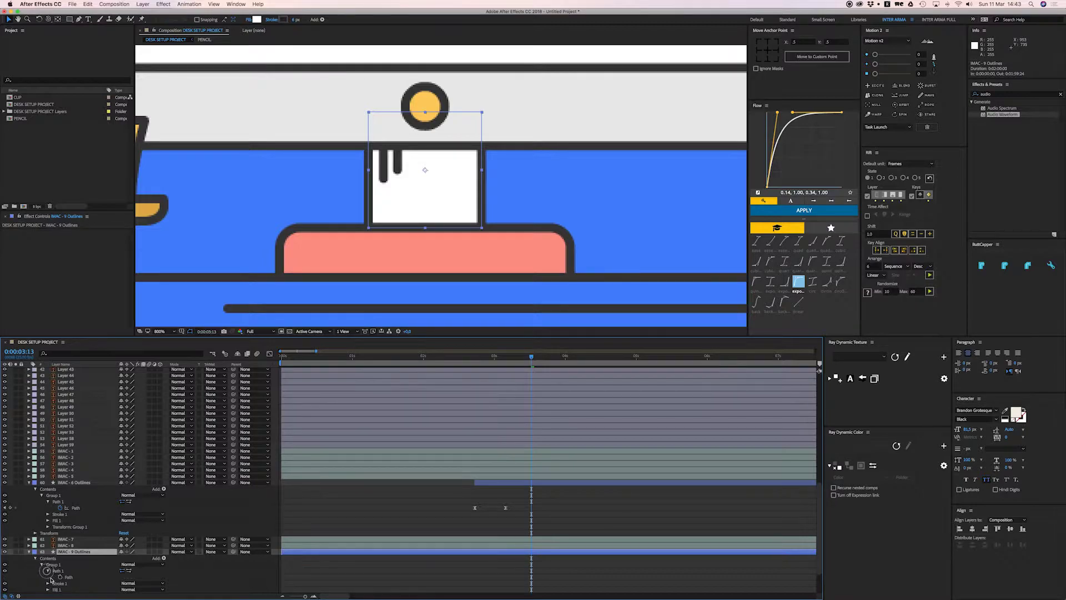
{"action": "left_click", "coordinate": [60, 577]}
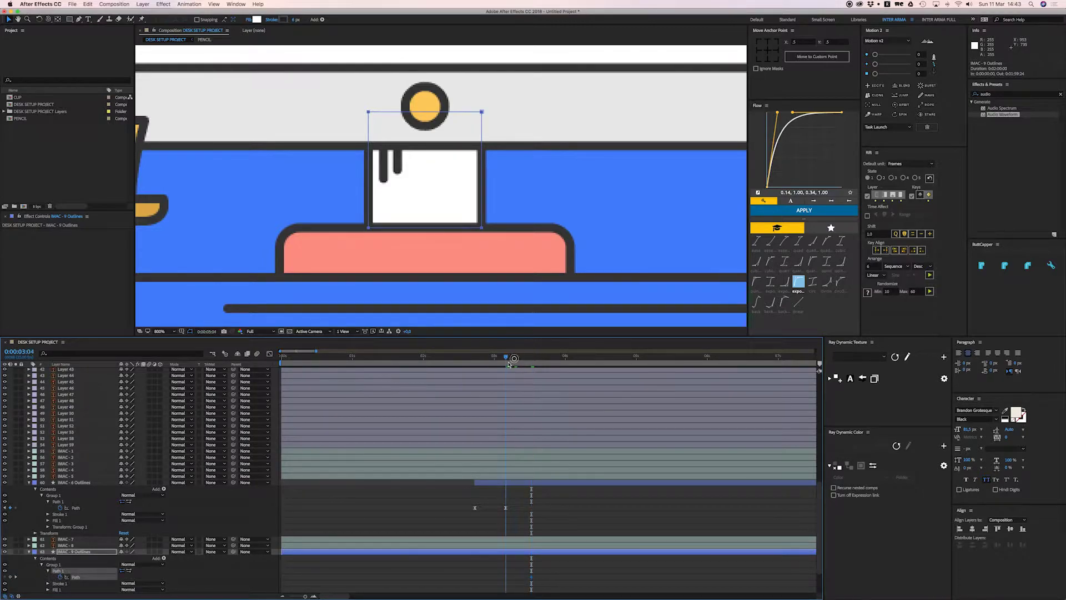
At 0:00:03:04, lower the stand's two upper path points until the shape is hidden behind the base
{"action": "left_click", "coordinate": [368, 113]}
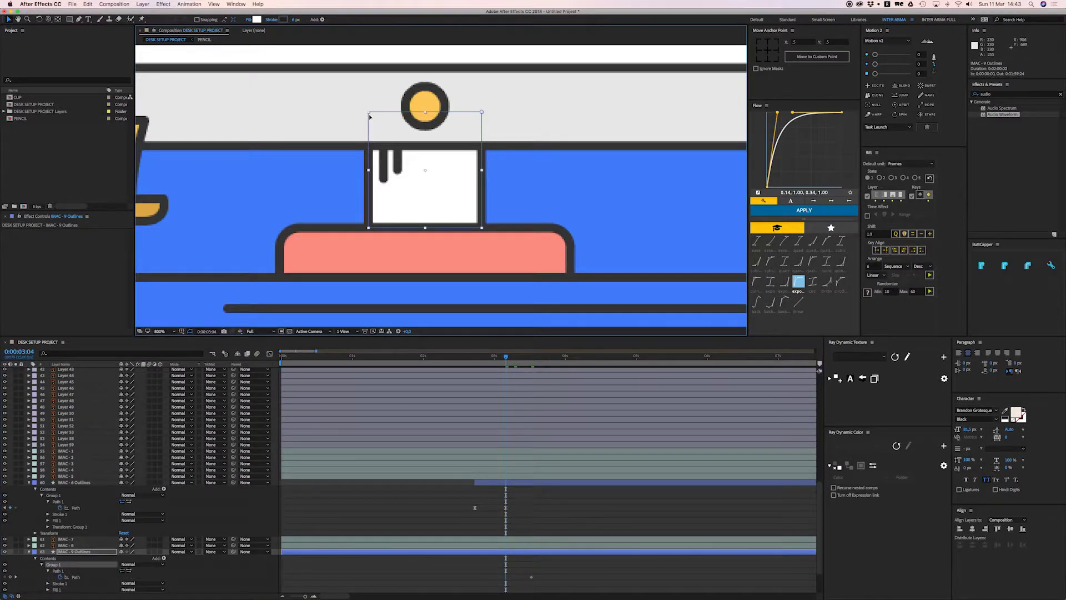
{"action": "key", "text": "g"}
{"action": "key", "text": "v"}
{"action": "left_click_drag", "start_coordinate": [481, 113], "coordinate": [484, 245]}
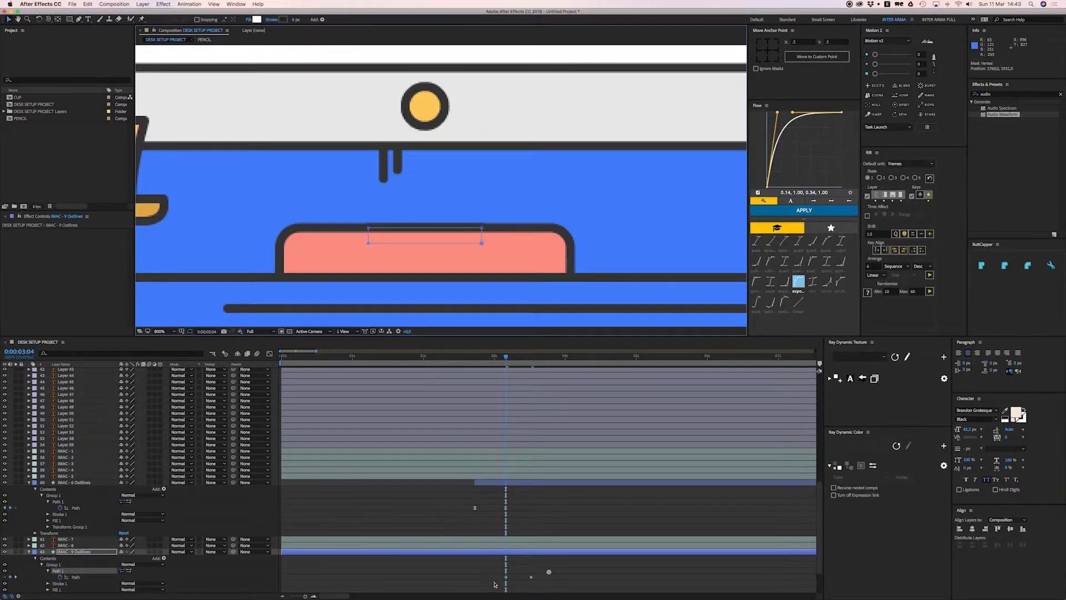
Trim the IMAC - 9 Outlines layer's start to 0:00:03:04, apply the current Flow curve to its path keyframes, and preview it
{"action": "key", "text": "alt+["}
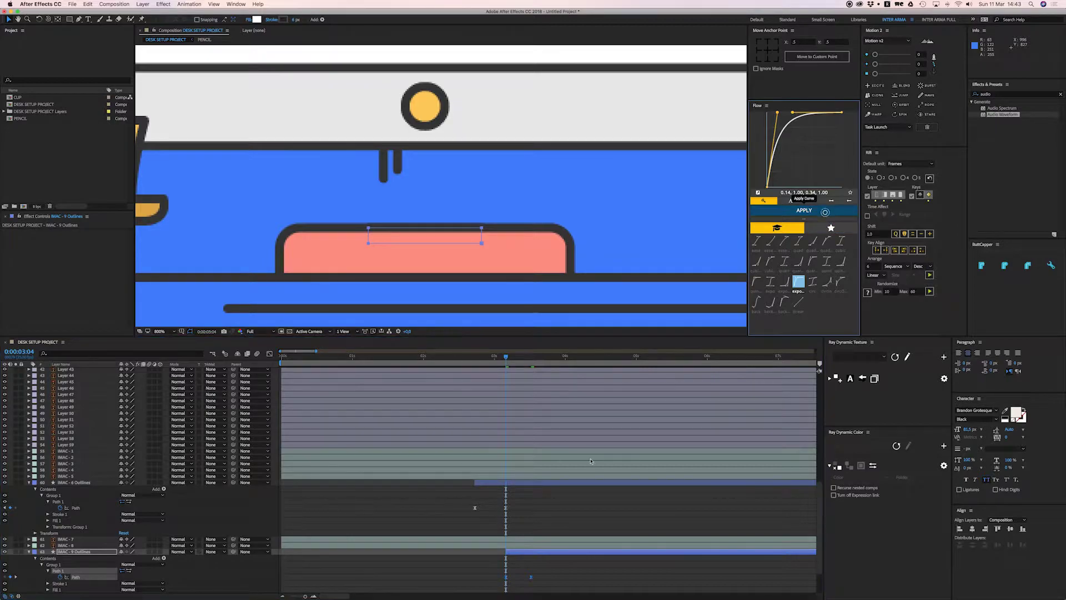
{"action": "left_click", "coordinate": [552, 512]}
{"action": "key", "text": "space"}
{"action": "key", "text": "space"}
Slow the stand's growth by moving its last path keyframe to 0:00:03:20, reapply the Flow curve, and preview it
{"action": "left_click_drag", "start_coordinate": [531, 577], "coordinate": [552, 577]}
{"action": "left_click", "coordinate": [806, 211]}
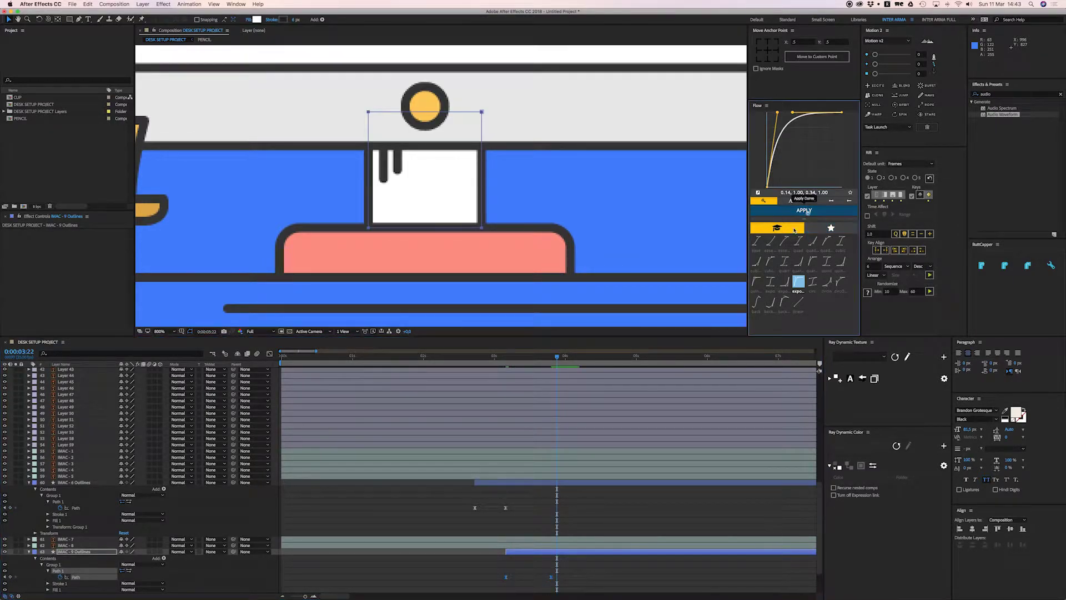
{"action": "left_click", "coordinate": [507, 361]}
{"action": "key", "text": "space"}
{"action": "key", "text": "space"}
Convert the stand's two drip layers, IMAC - 7 and IMAC - 8, to shape layers and delete the originals
{"action": "left_click", "coordinate": [404, 199]}
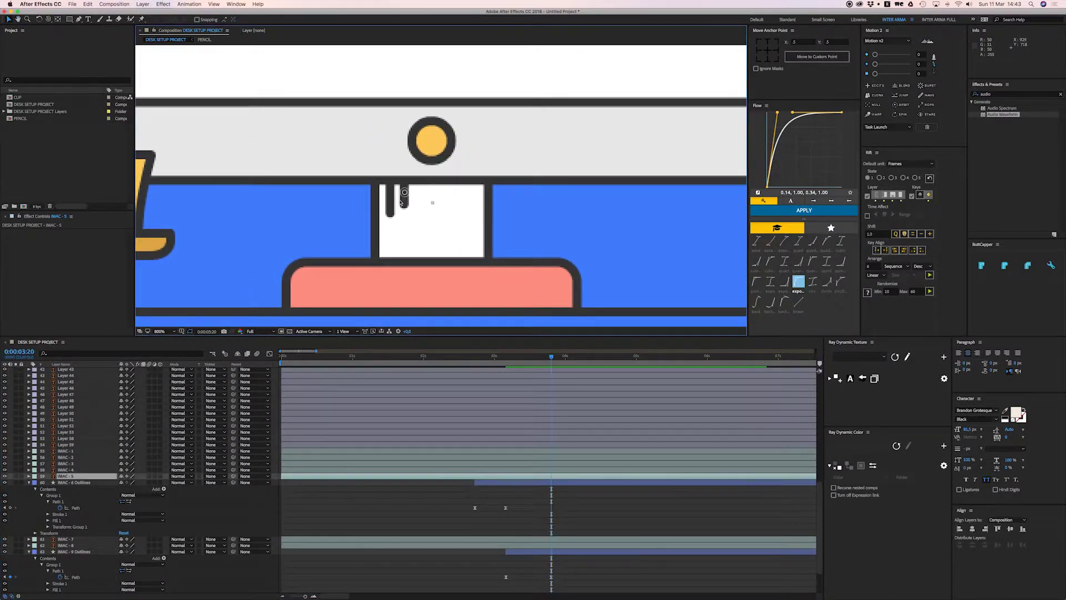
{"action": "left_click", "coordinate": [502, 545]}
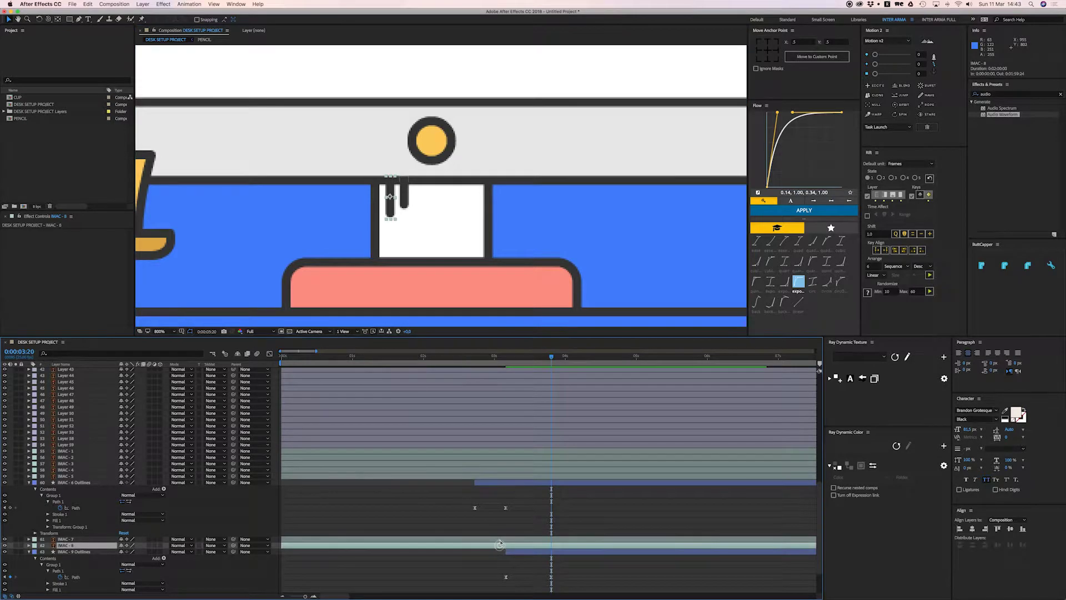
{"action": "left_click", "coordinate": [499, 539], "text": "shift"}
{"action": "right_click", "coordinate": [498, 540]}
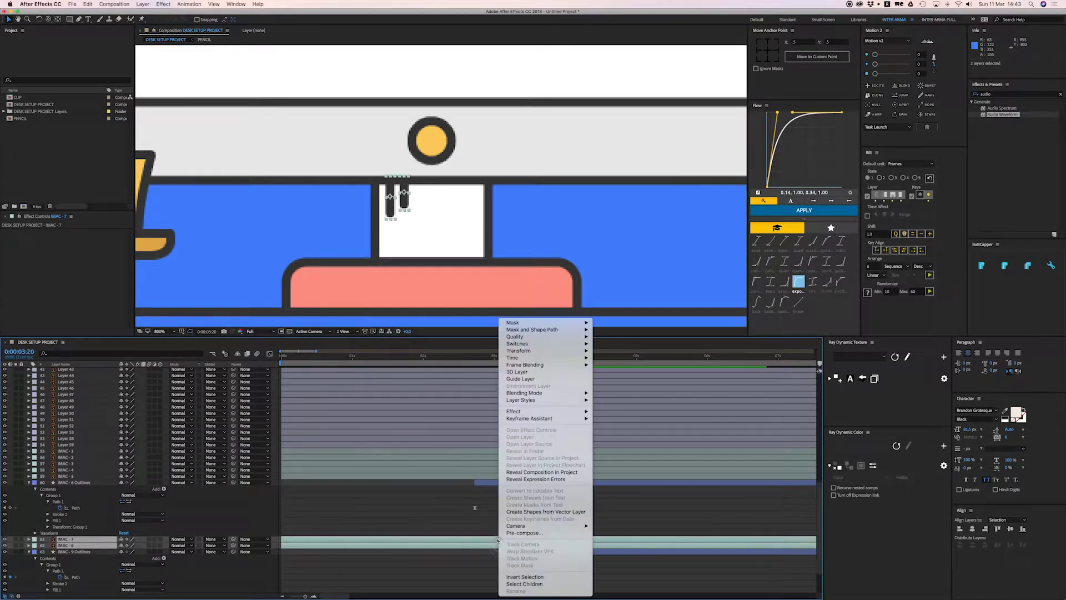
{"action": "left_click", "coordinate": [535, 512]}
{"action": "left_click", "coordinate": [74, 546]}
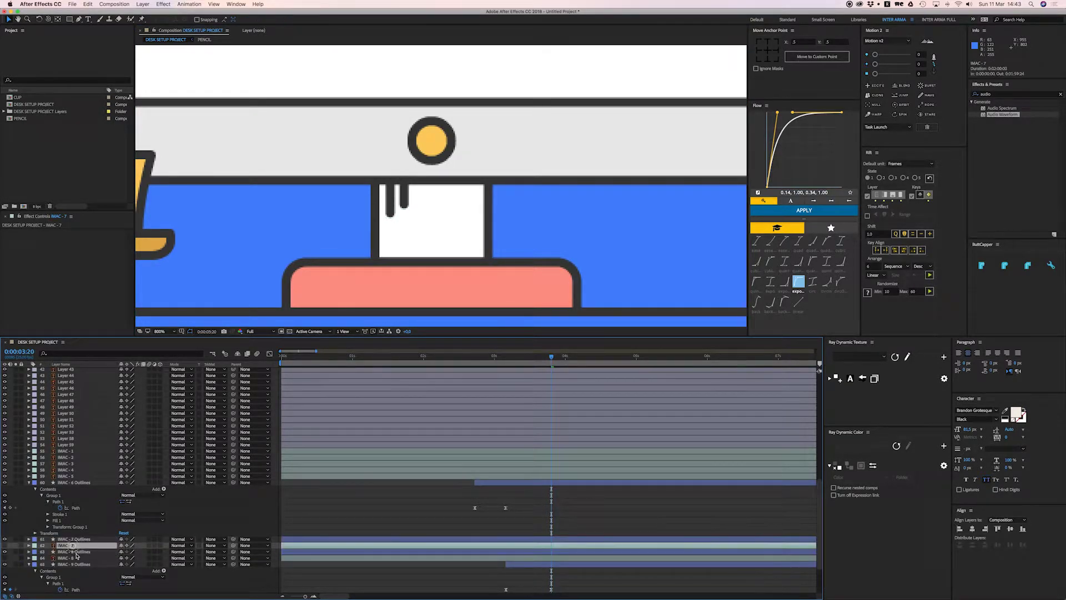
{"action": "left_click", "coordinate": [103, 559], "text": "super"}
{"action": "key", "text": "Delete"}
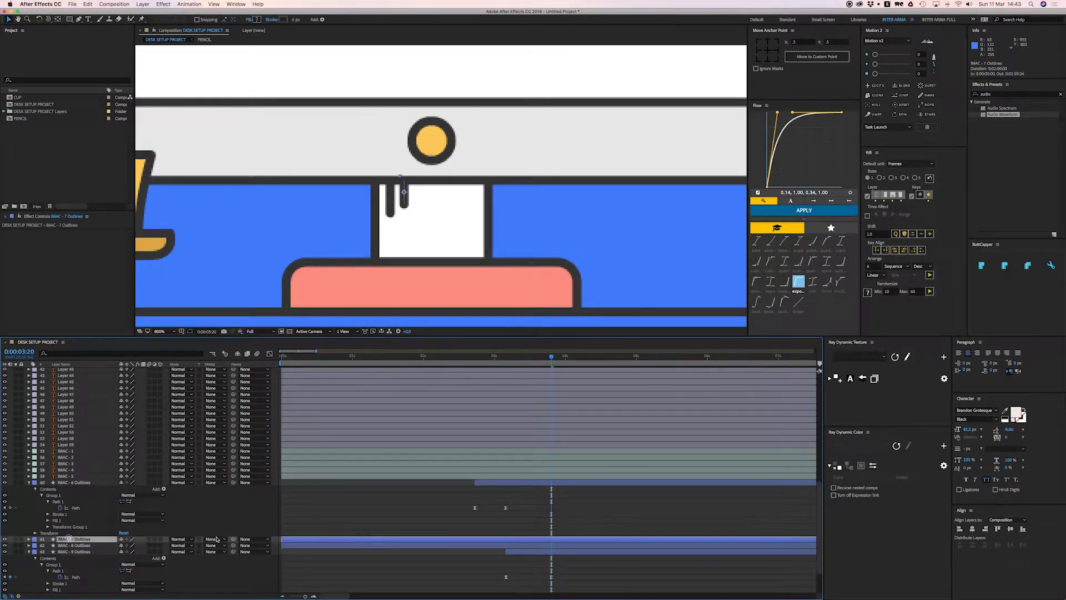
Add Trim Paths to IMAC - 7 Outlines and keyframe its End from 0% at 0:00:03:14 to 100% at 0:00:03:20
{"action": "left_click", "coordinate": [65, 540]}
{"action": "scroll", "coordinate": [58, 522], "scroll_direction": "down", "scroll_amount": 2}
{"action": "left_click", "coordinate": [28, 520]}
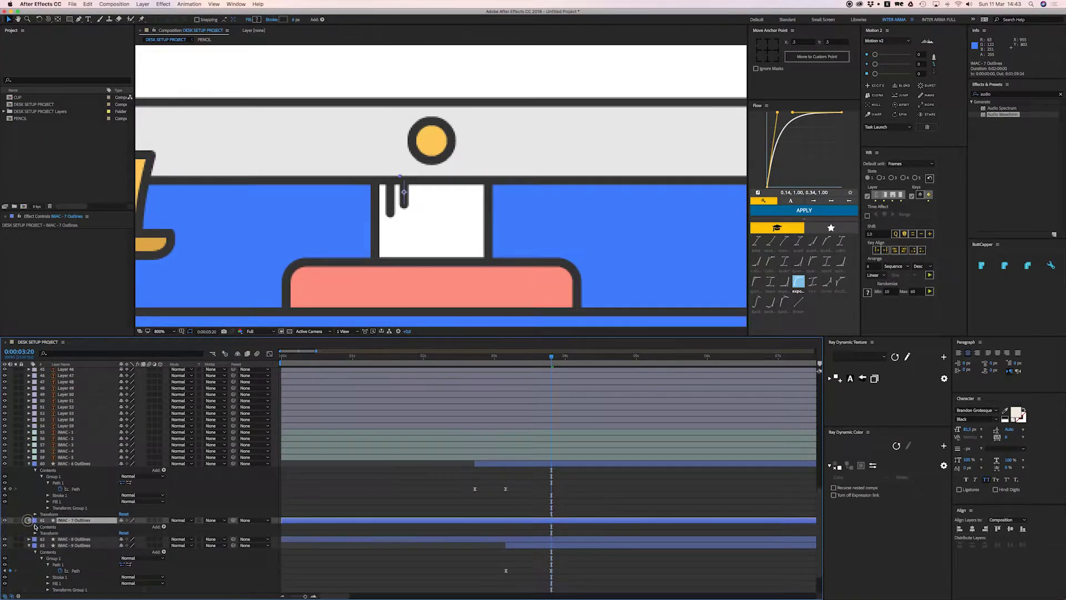
{"action": "left_click", "coordinate": [163, 527]}
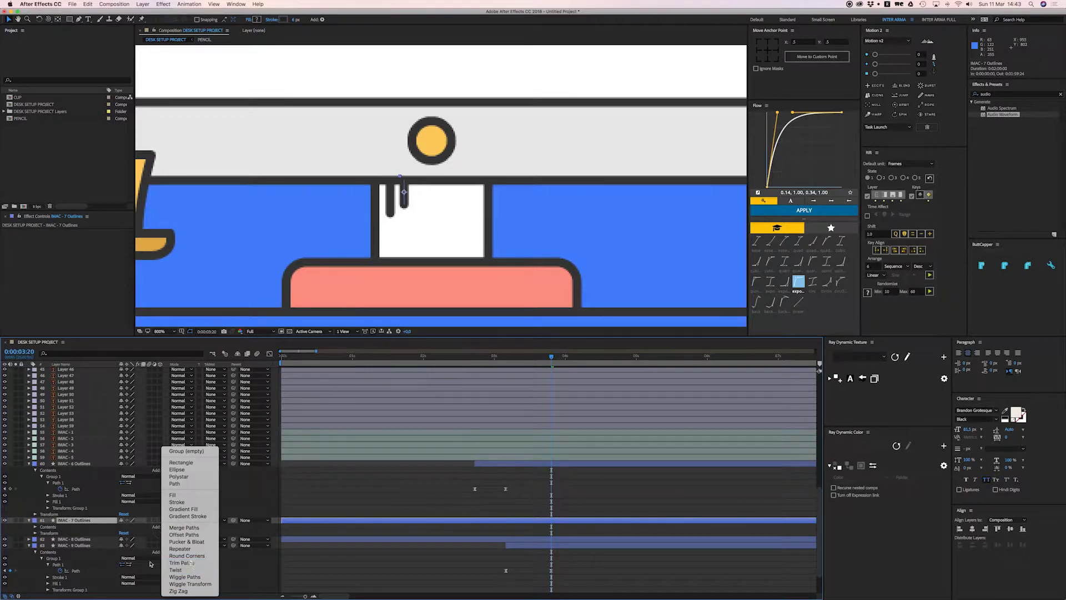
{"action": "left_click", "coordinate": [190, 562]}
{"action": "left_click", "coordinate": [42, 540]}
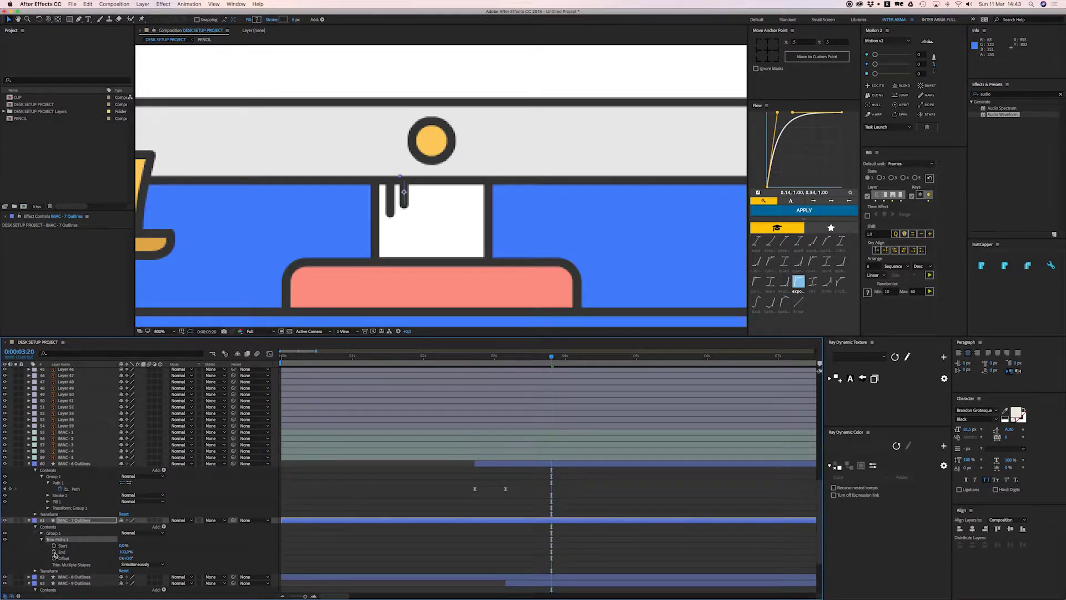
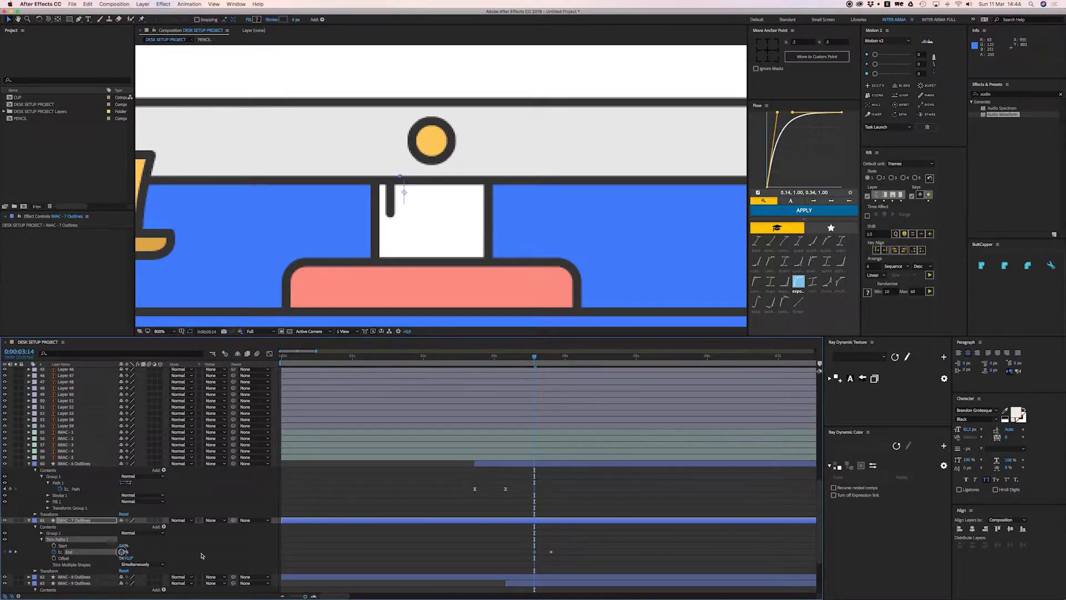
Copy the Trim Paths animation to IMAC - 8 Outlines and trim the start of both drip layers to 0:00:03:14
{"action": "left_click_drag", "start_coordinate": [489, 546], "coordinate": [563, 565]}
{"action": "left_click", "coordinate": [557, 578]}
{"action": "key", "text": "cmd+v"}
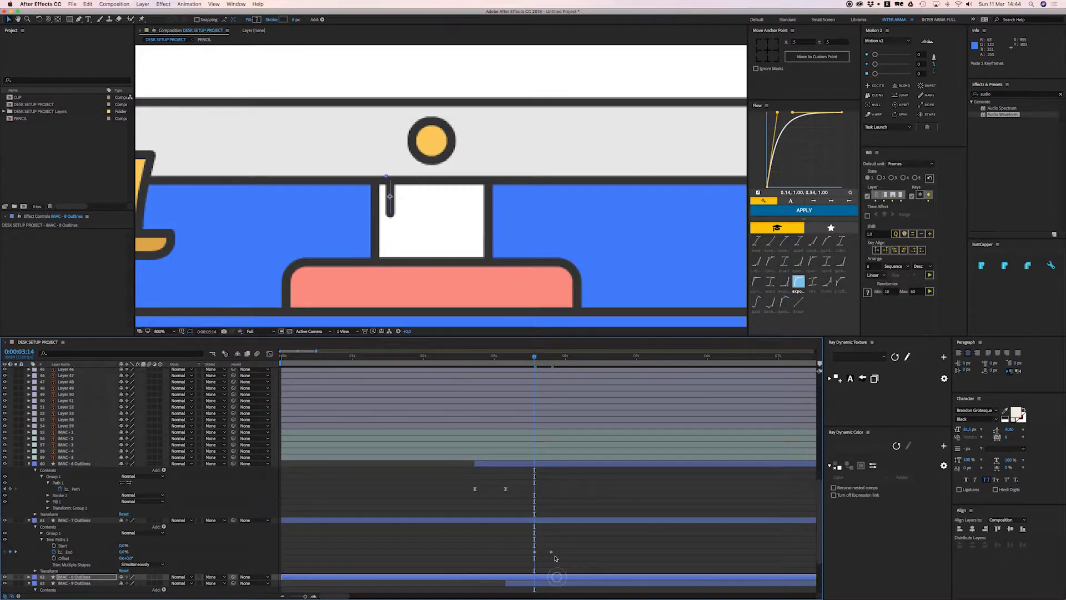
{"action": "left_click", "coordinate": [551, 525], "text": "shift"}
{"action": "key", "text": "alt+bracketleft"}
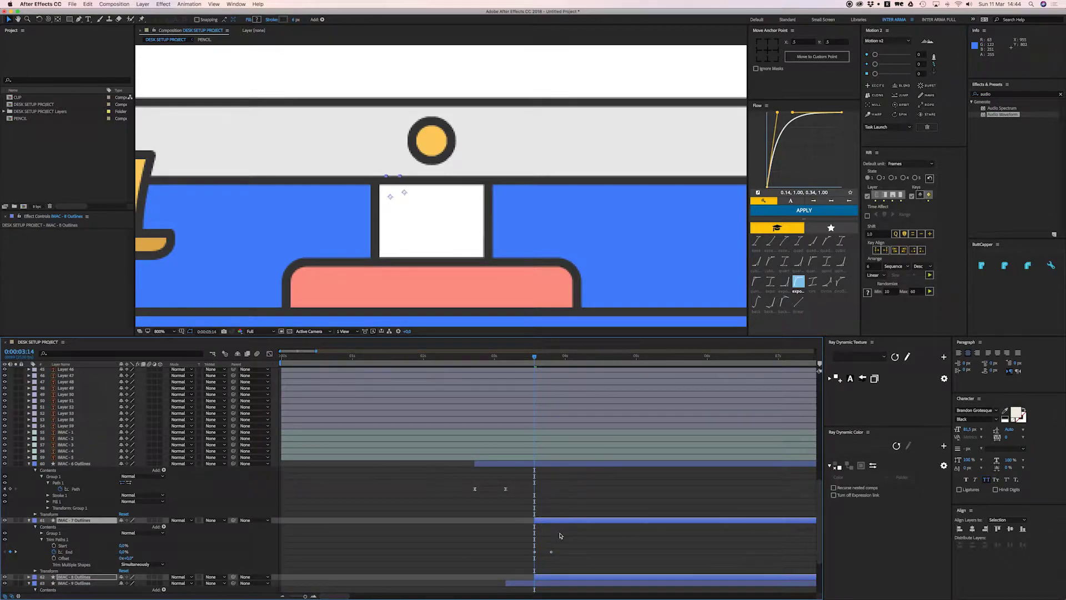
Move both drips' last End keyframes to about 0:00:04:08, apply the current Flow curve to their keyframes, and preview the growth
{"action": "key", "text": "u"}
{"action": "left_click_drag", "start_coordinate": [563, 525], "coordinate": [528, 543]}
{"action": "left_click", "coordinate": [810, 211]}
{"action": "left_click", "coordinate": [561, 527]}
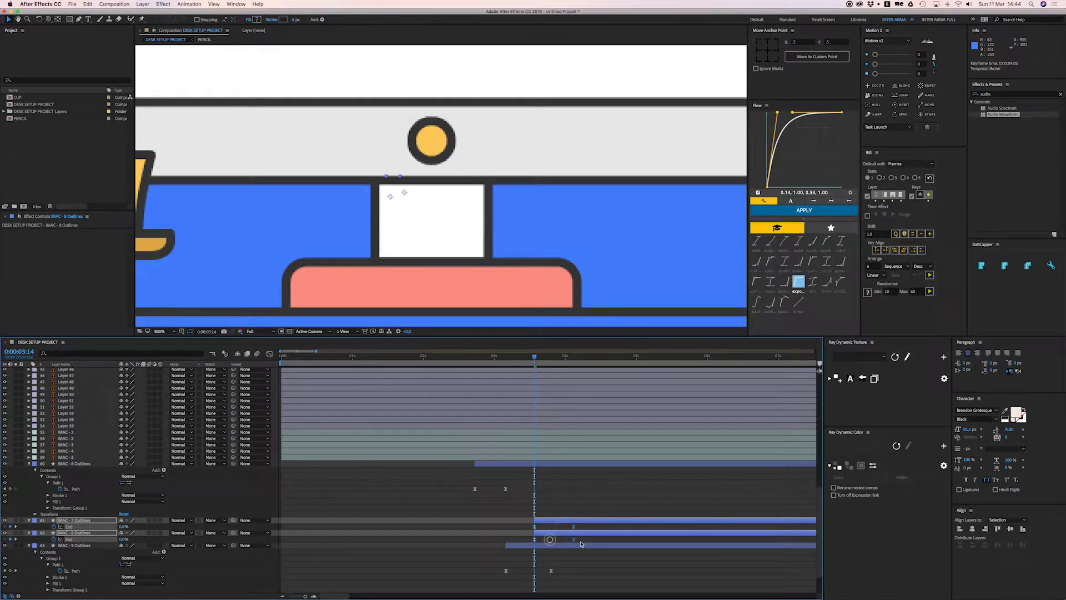
{"action": "left_click_drag", "start_coordinate": [593, 543], "coordinate": [522, 523]}
{"action": "left_click", "coordinate": [804, 210]}
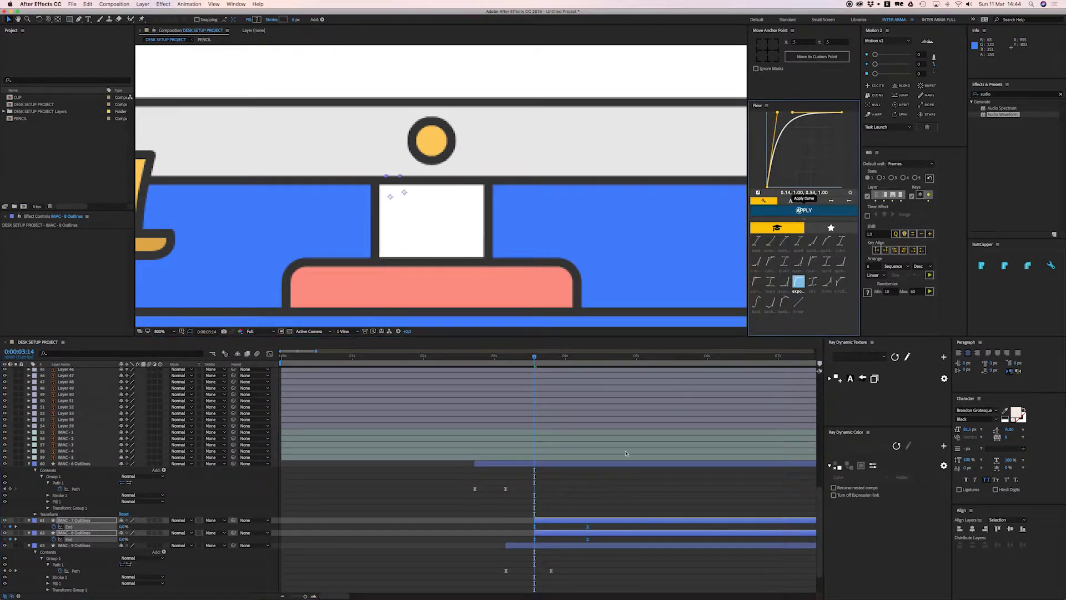
{"action": "left_click", "coordinate": [581, 483]}
{"action": "key", "text": "space"}
Shift the IMAC - 7 Outlines layer 3 frames later to start at 0:00:03:17, and preview the staggered drips
{"action": "left_click", "coordinate": [568, 521]}
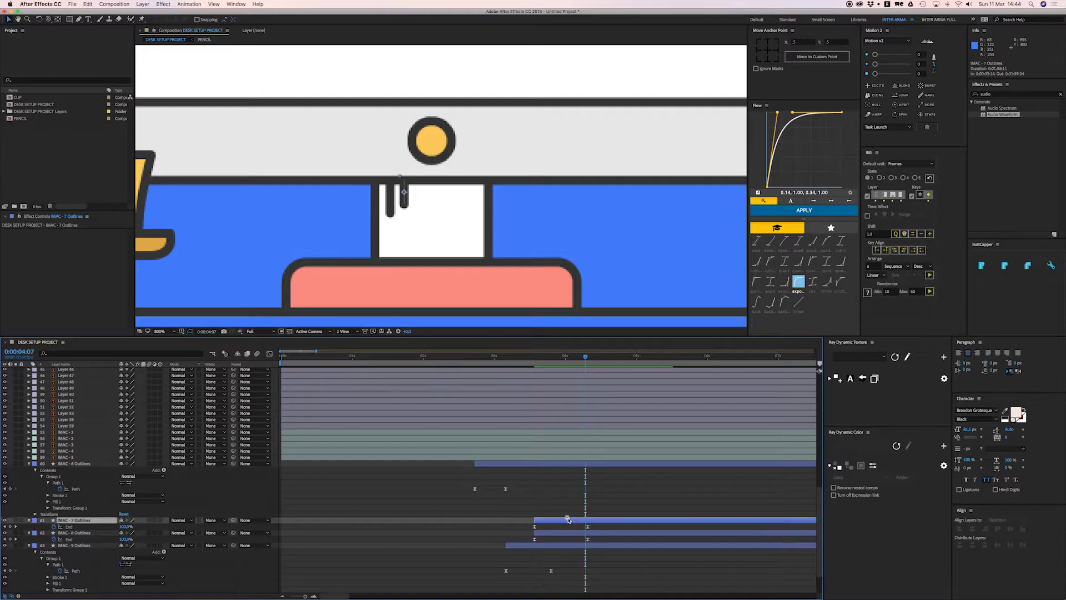
{"action": "left_click_drag", "start_coordinate": [568, 521], "coordinate": [577, 522]}
{"action": "key", "text": "space"}
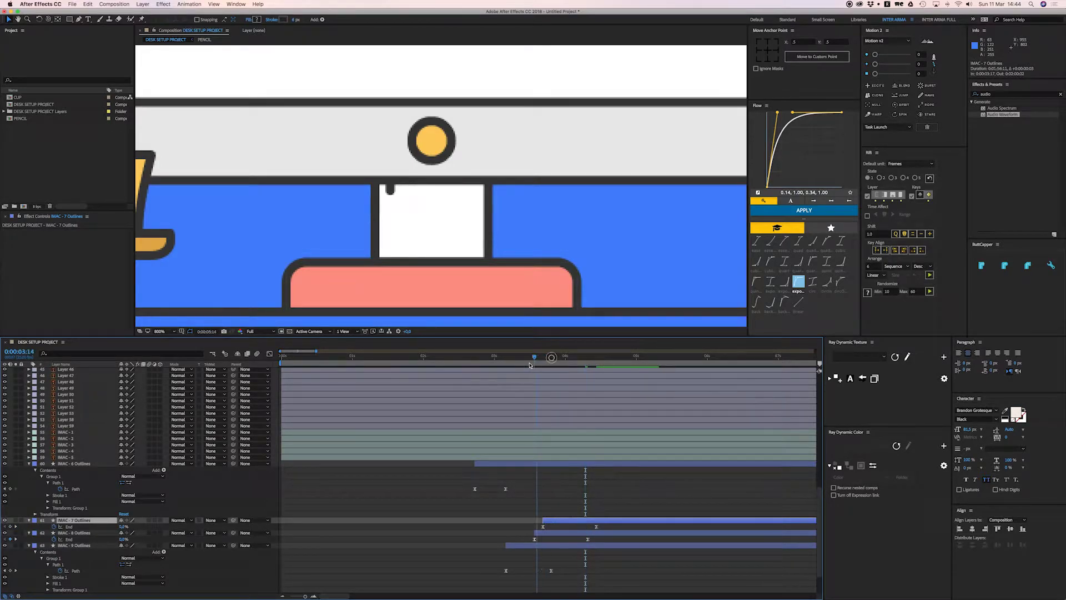
{"action": "key", "text": "space"}
{"action": "left_click_drag", "start_coordinate": [555, 358], "coordinate": [461, 370]}
{"action": "key", "text": "space"}
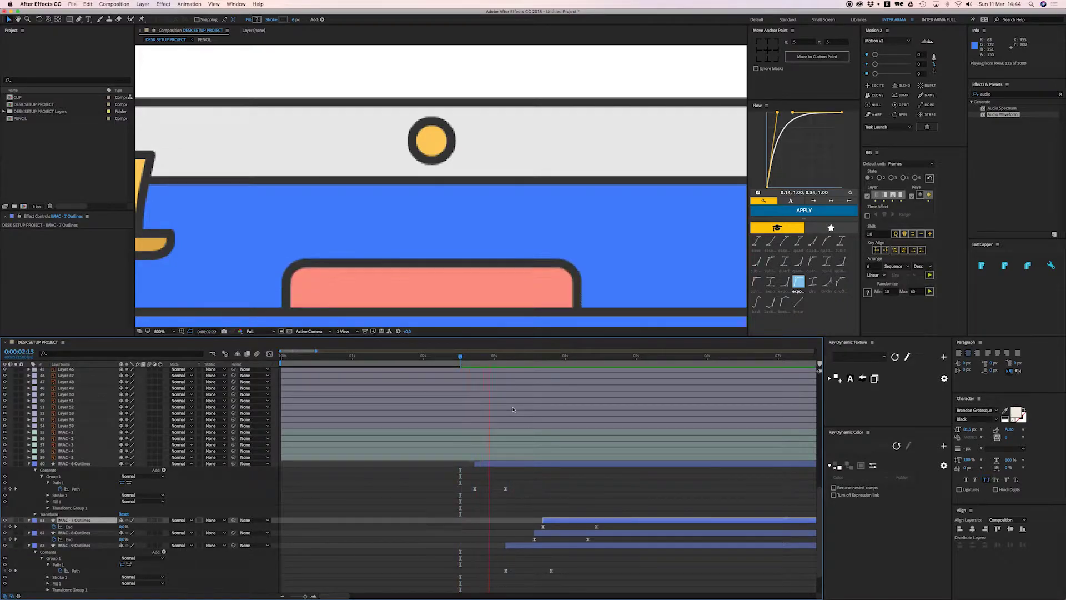
Slow the stand's growth by moving the last path keyframe of IMAC - 9 Outlines to about 0:00:04:02, and preview it
{"action": "left_click_drag", "start_coordinate": [551, 570], "coordinate": [493, 584]}
{"action": "left_click", "coordinate": [612, 522]}
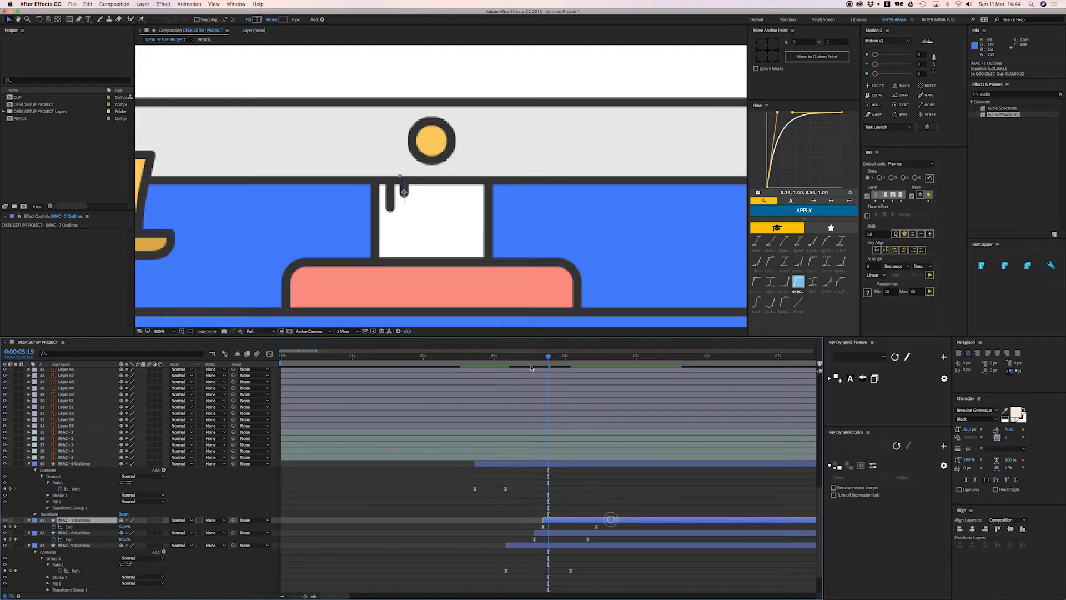
{"action": "left_click", "coordinate": [514, 358]}
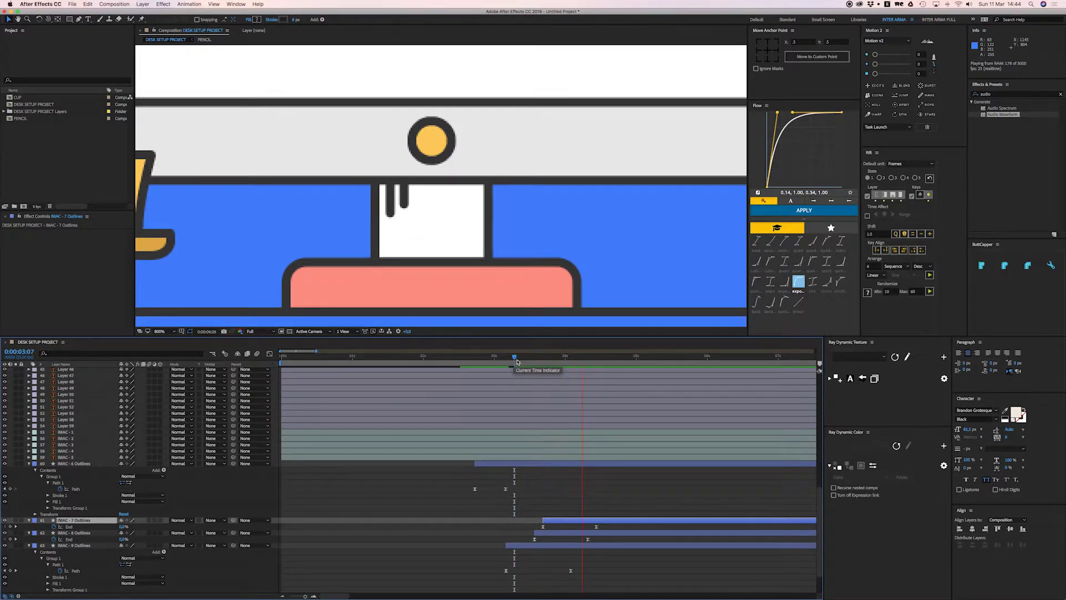
{"action": "left_click_drag", "start_coordinate": [515, 357], "coordinate": [480, 357]}
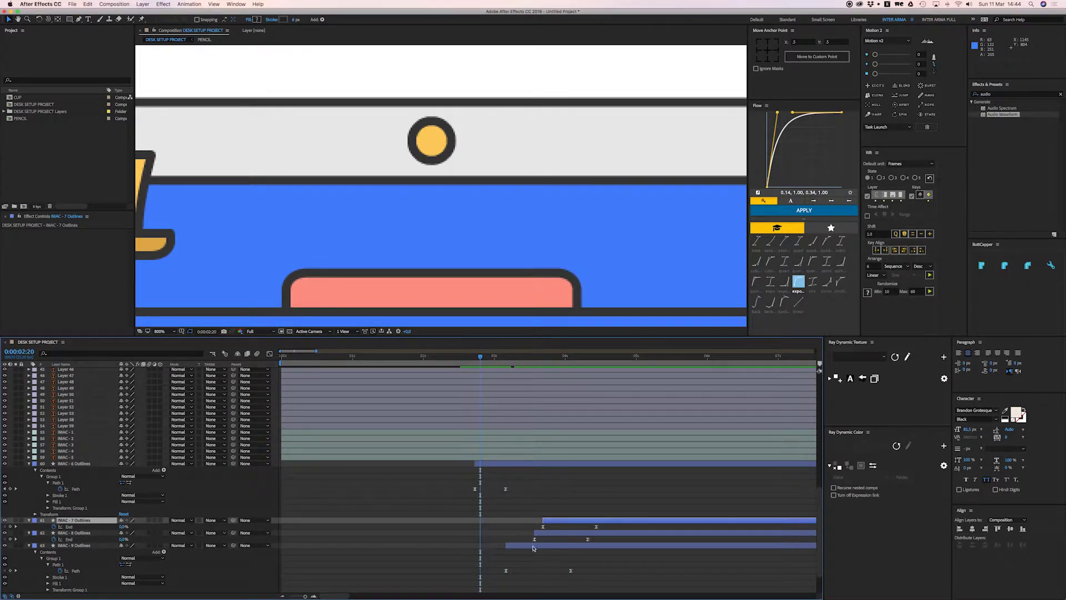
Shift the IMAC - 9 Outlines layer about 7 frames earlier, trim its start to 0:00:02:24, and preview the stand's entrance
{"action": "left_click_drag", "start_coordinate": [533, 547], "coordinate": [514, 549]}
{"action": "key", "text": "space"}
{"action": "key", "text": "space"}
{"action": "left_click_drag", "start_coordinate": [514, 358], "coordinate": [487, 366]}
{"action": "key", "text": "alt+["}
{"action": "key", "text": "Page_Up"}
{"action": "key", "text": "Page_Down"}
{"action": "key", "text": "Page_Down"}
{"action": "key", "text": "Page_Up"}
{"action": "left_click_drag", "start_coordinate": [488, 366], "coordinate": [483, 366]}
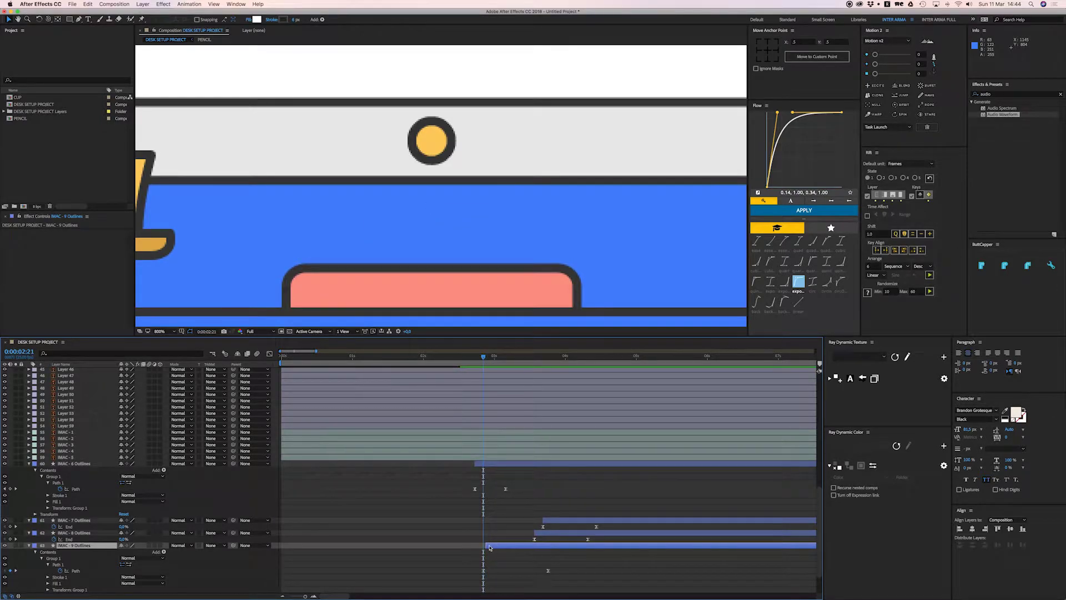
{"action": "key", "text": "space"}
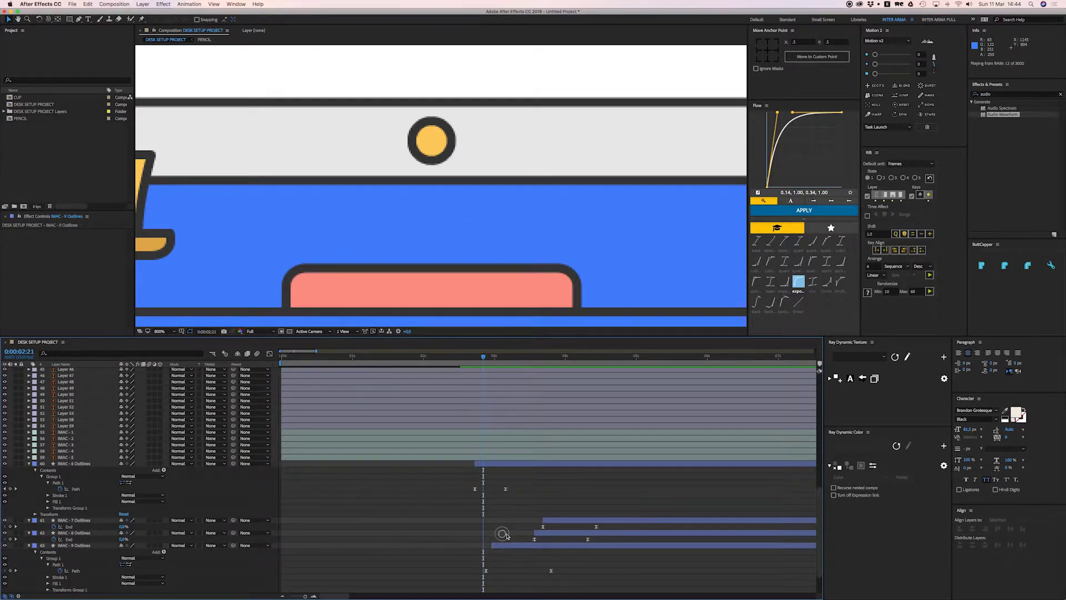
Shift the IMAC - 7 and IMAC - 8 Outlines layers together about 10 frames earlier and preview their timing against the stand
{"action": "left_click", "coordinate": [557, 522]}
{"action": "left_click", "coordinate": [556, 533], "text": "shift"}
{"action": "left_click_drag", "start_coordinate": [556, 533], "coordinate": [528, 531]}
{"action": "left_click_drag", "start_coordinate": [520, 361], "coordinate": [466, 362]}
{"action": "key", "text": "space"}
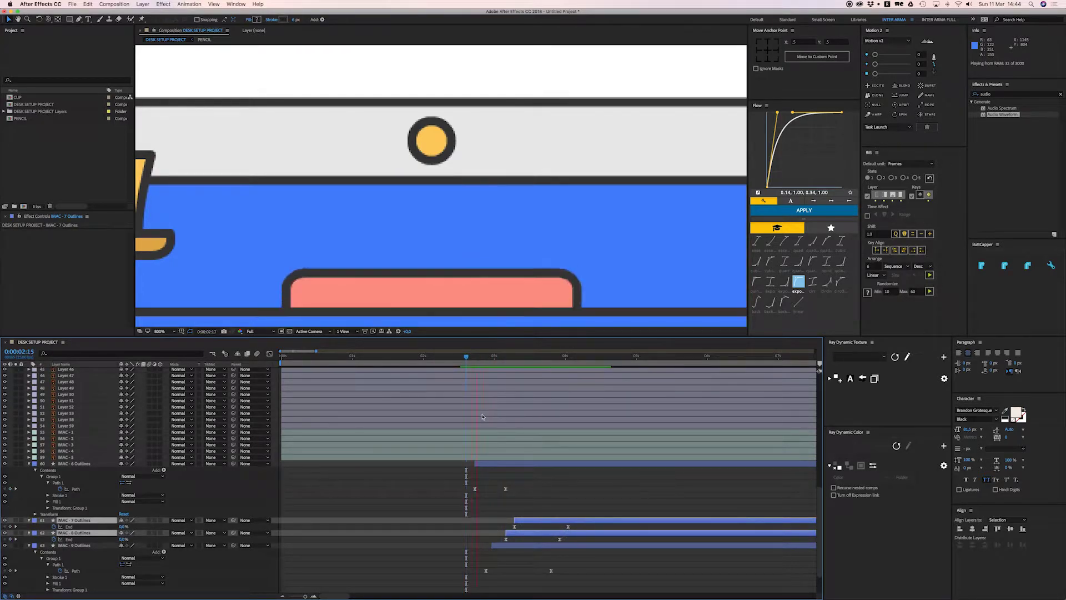
Shift the IMAC - 9 Outlines stand layer about 4 frames earlier and preview it
{"action": "left_click_drag", "start_coordinate": [511, 545], "coordinate": [496, 549]}
{"action": "left_click_drag", "start_coordinate": [519, 362], "coordinate": [472, 370]}
{"action": "key", "text": "space"}
{"action": "key", "text": "space"}
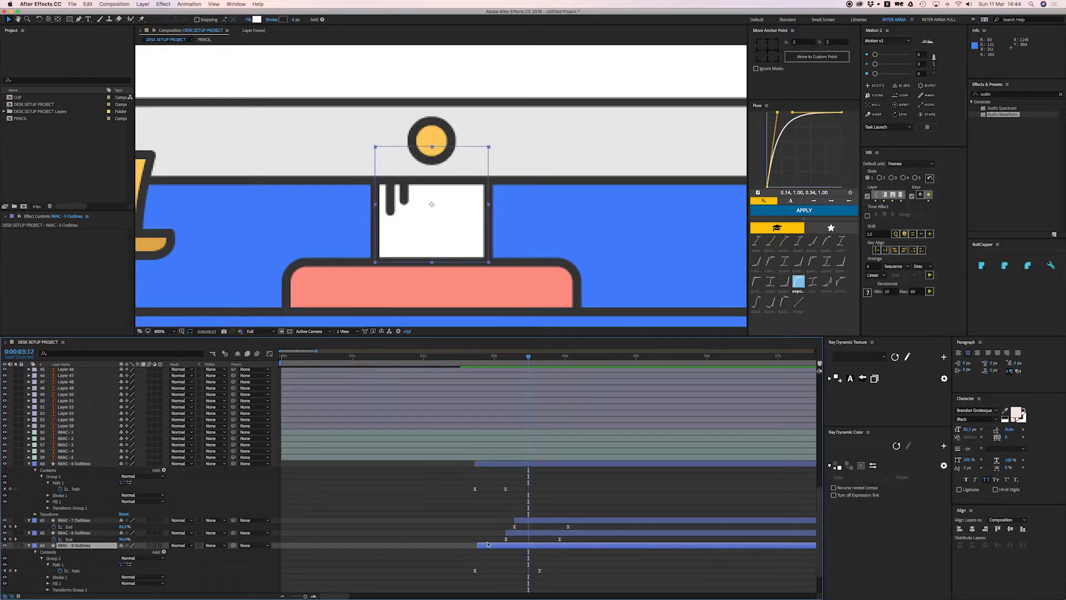
Move the stand's last path keyframe to 0:00:04:00 and reapply the current Flow curve to its path keyframes
{"action": "left_click_drag", "start_coordinate": [541, 574], "coordinate": [568, 573]}
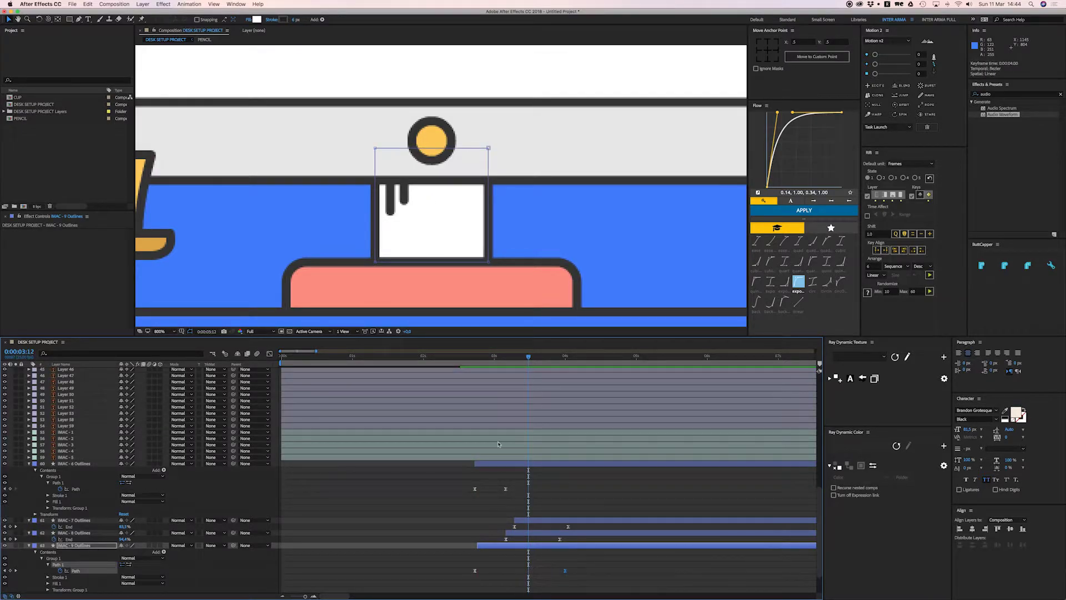
{"action": "left_click_drag", "start_coordinate": [454, 562], "coordinate": [624, 580]}
{"action": "left_click", "coordinate": [795, 213]}
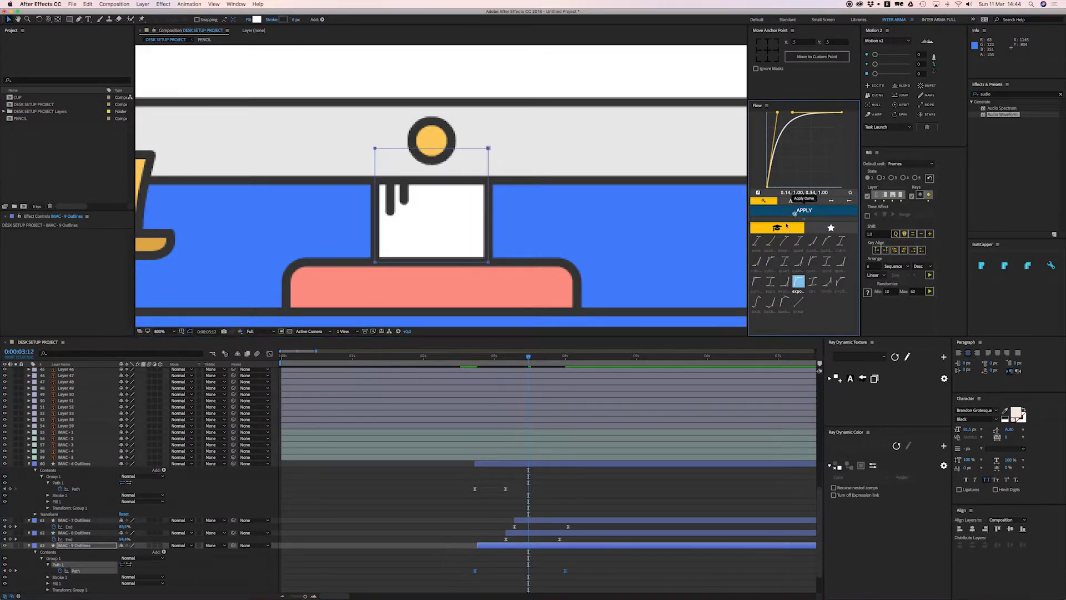
Shift the IMAC - 9 Outlines layer 4 frames later, trim its start to 0:00:02:24, and preview the stand growing from the base
{"action": "left_click_drag", "start_coordinate": [478, 546], "coordinate": [492, 546]}
{"action": "left_click_drag", "start_coordinate": [511, 356], "coordinate": [482, 365]}
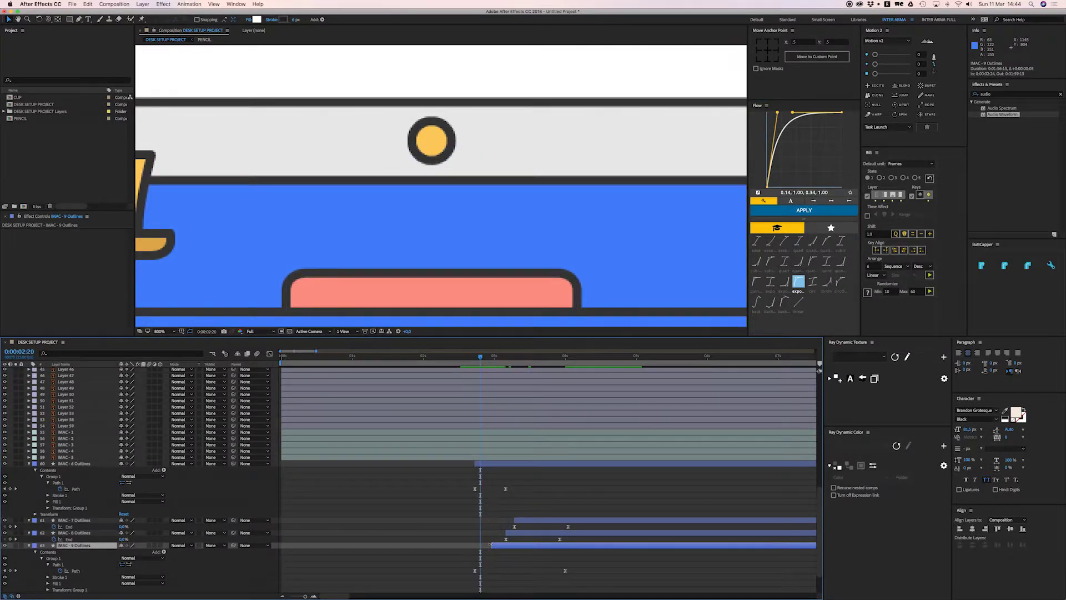
{"action": "mouse_move", "coordinate": [491, 546]}
{"action": "left_mouse_down"}
{"action": "mouse_move", "coordinate": [481, 545]}
{"action": "mouse_move", "coordinate": [511, 545]}
{"action": "left_mouse_up"}
{"action": "left_click", "coordinate": [491, 534]}
{"action": "key", "text": "space"}
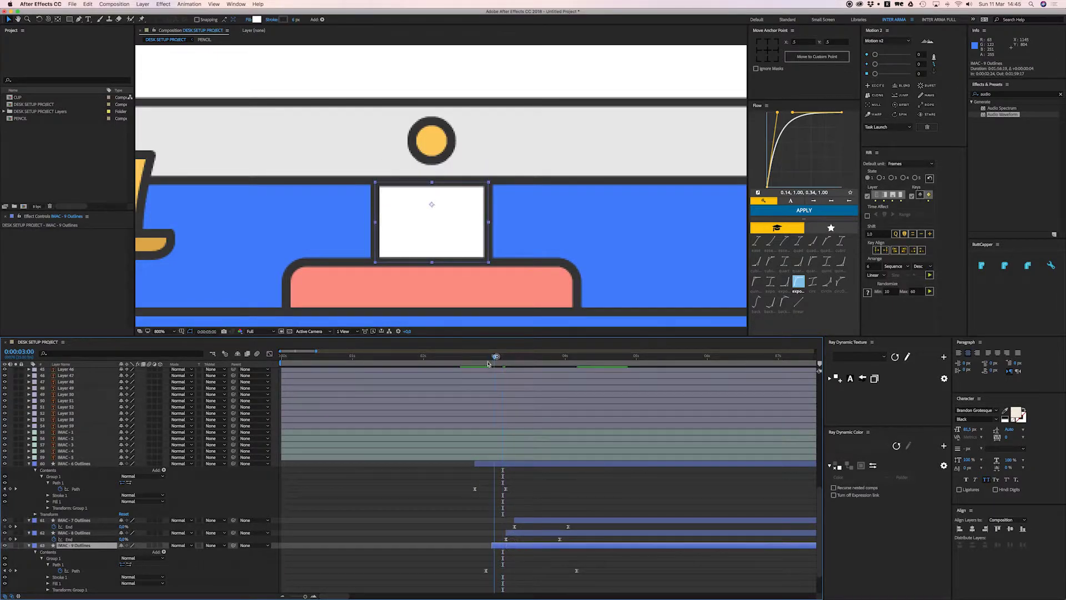
{"action": "left_click_drag", "start_coordinate": [489, 364], "coordinate": [481, 362]}
{"action": "scroll", "coordinate": [492, 248], "scroll_direction": "down", "scroll_amount": 1}
{"action": "key", "text": "space"}
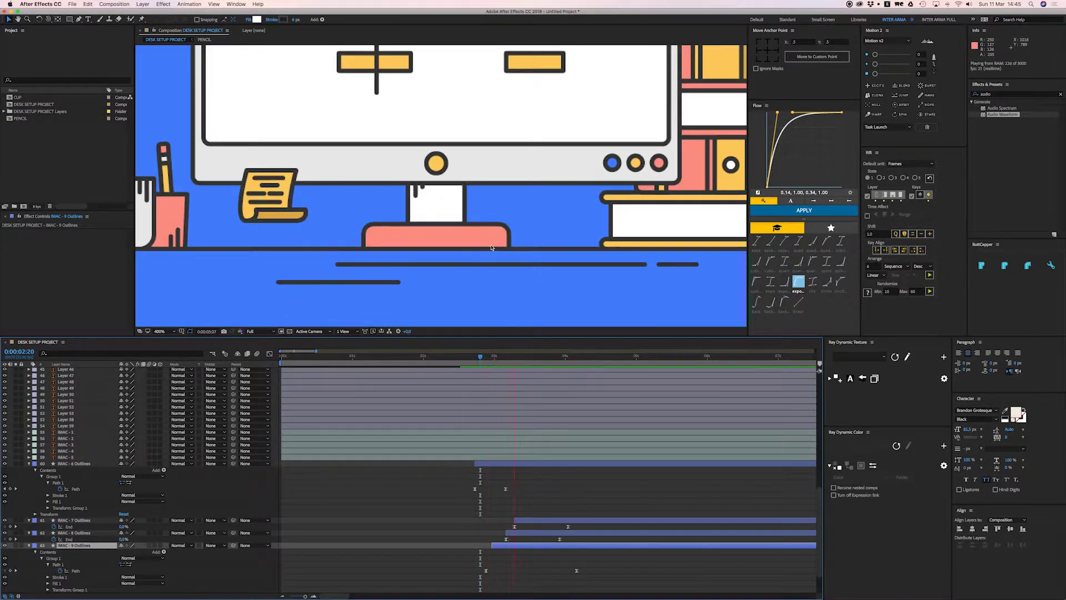
Convert the IMAC - 5 monitor body layer to a shape layer and delete the original
{"action": "scroll", "coordinate": [449, 284], "scroll_direction": "down", "scroll_amount": 1}
{"action": "left_click", "coordinate": [538, 269]}
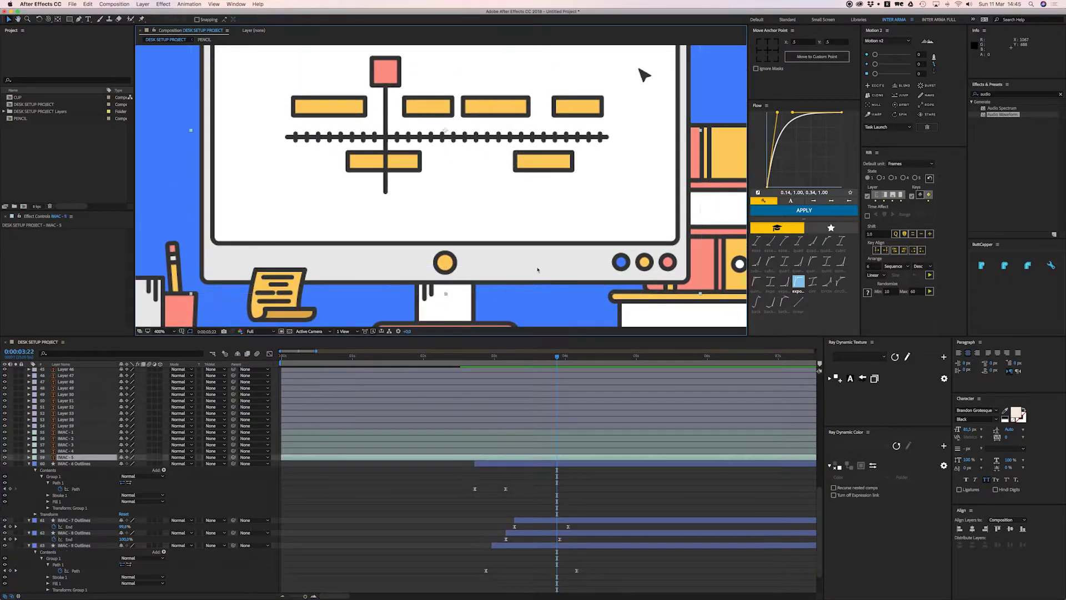
{"action": "left_click_drag", "start_coordinate": [494, 226], "coordinate": [627, 261]}
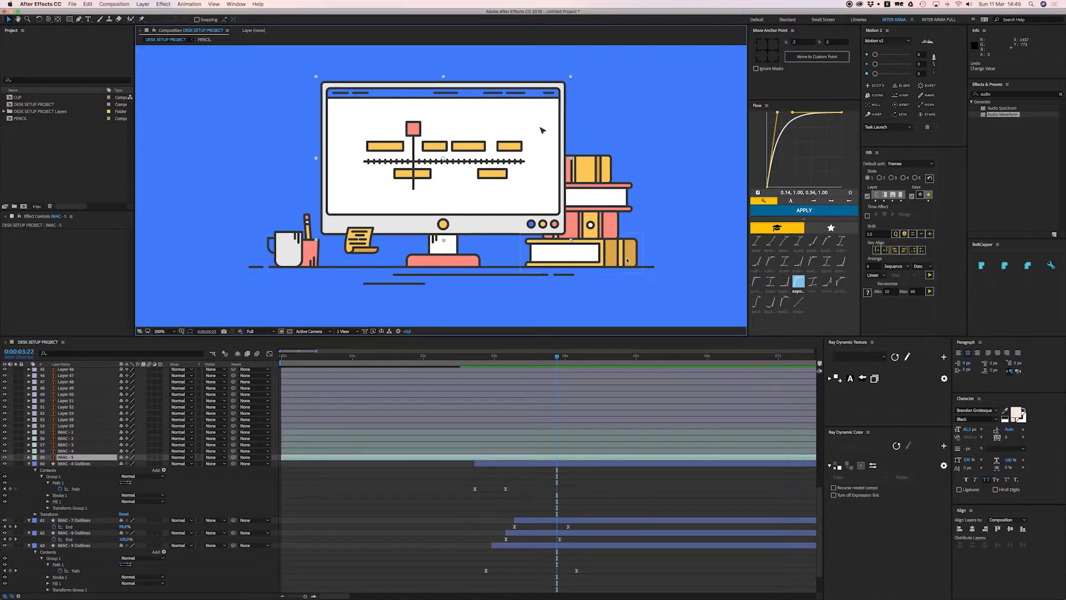
{"action": "right_click", "coordinate": [472, 229]}
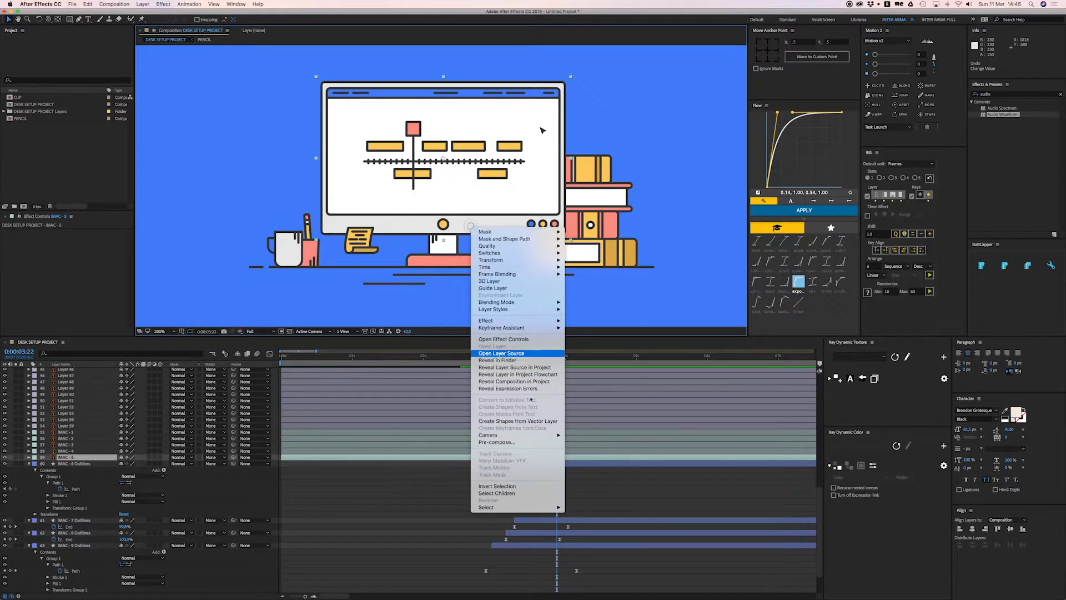
{"action": "left_click", "coordinate": [509, 420]}
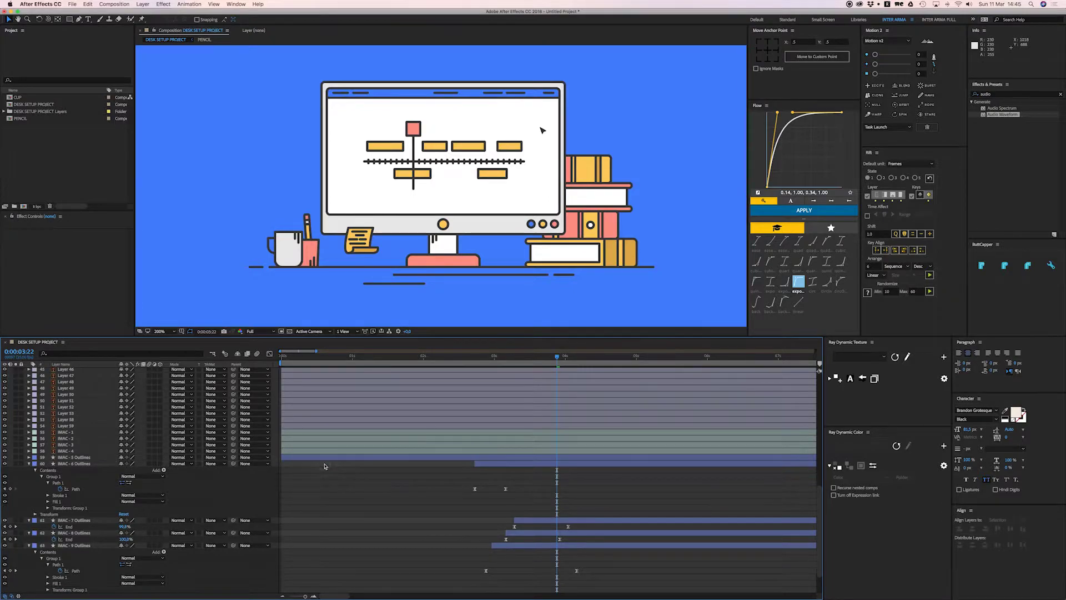
Expand IMAC - 5 Outlines down to its path and keyframe the monitor body's full shape at 0:00:03:22
{"action": "left_click", "coordinate": [75, 457]}
{"action": "left_click", "coordinate": [29, 457]}
{"action": "left_click", "coordinate": [40, 470]}
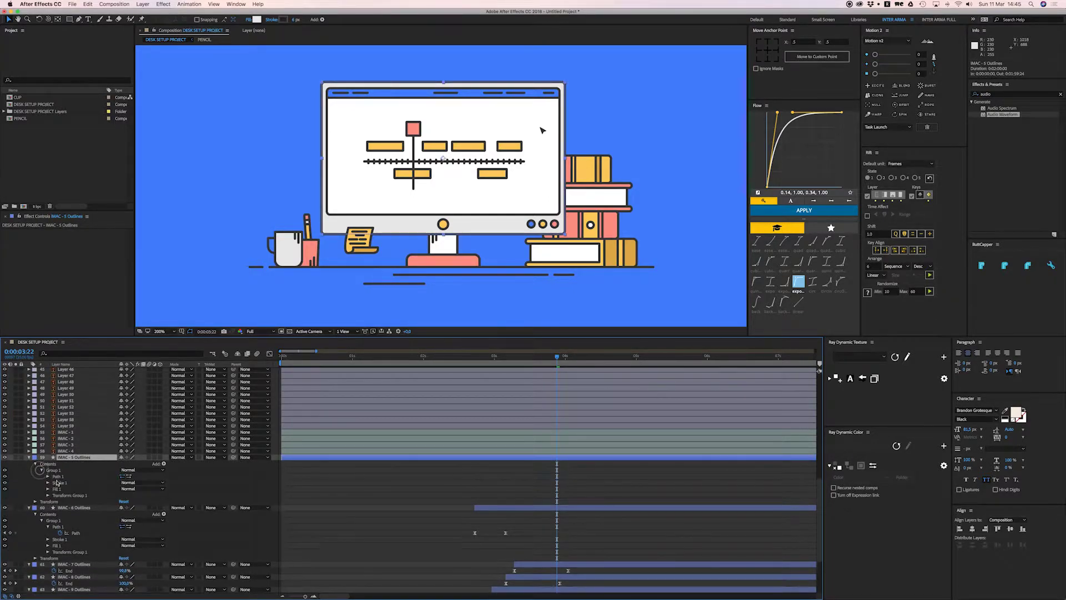
{"action": "left_click", "coordinate": [48, 477]}
{"action": "left_click", "coordinate": [61, 483]}
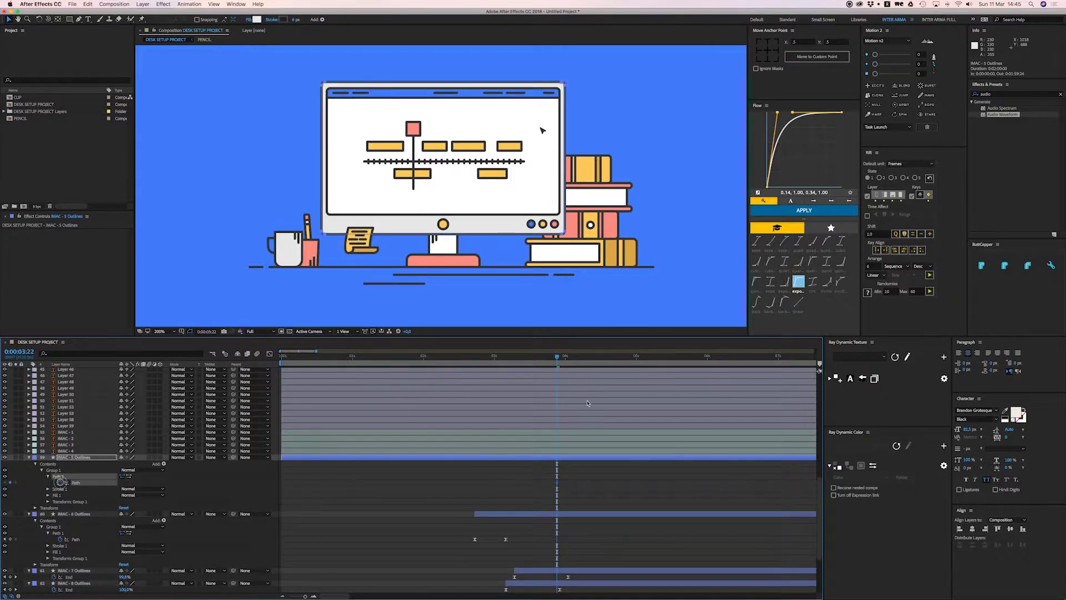
At 0:00:03:11, keyframe the monitor body's path collapsed to a thin rounded strip along its lower edge
{"action": "left_click_drag", "start_coordinate": [540, 361], "coordinate": [530, 358]}
{"action": "key", "text": "period"}
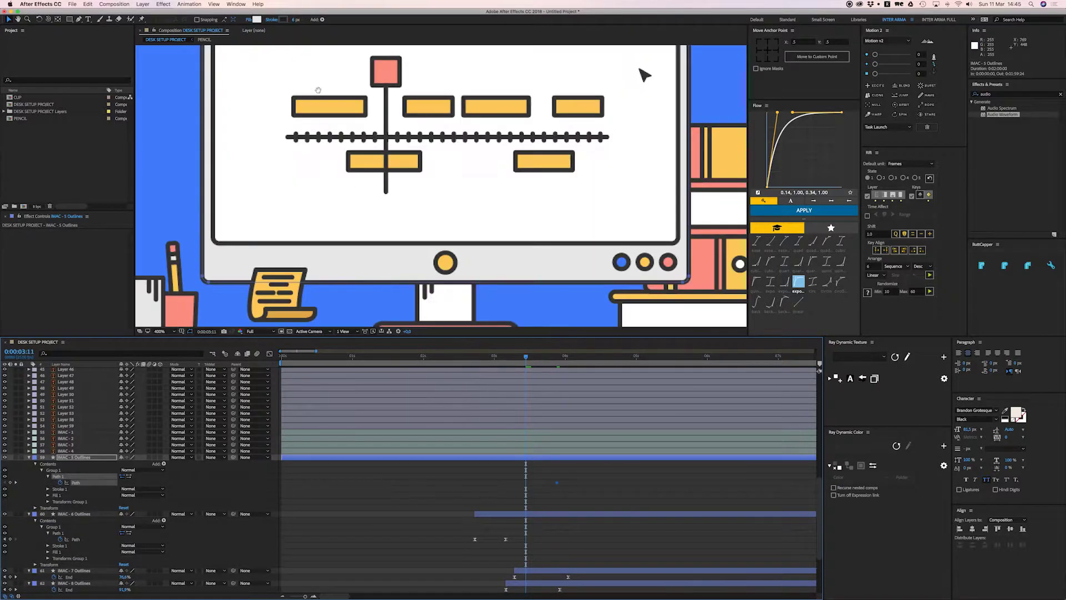
{"action": "left_click_drag", "start_coordinate": [317, 91], "coordinate": [324, 233]}
{"action": "left_click_drag", "start_coordinate": [222, 135], "coordinate": [223, 137]}
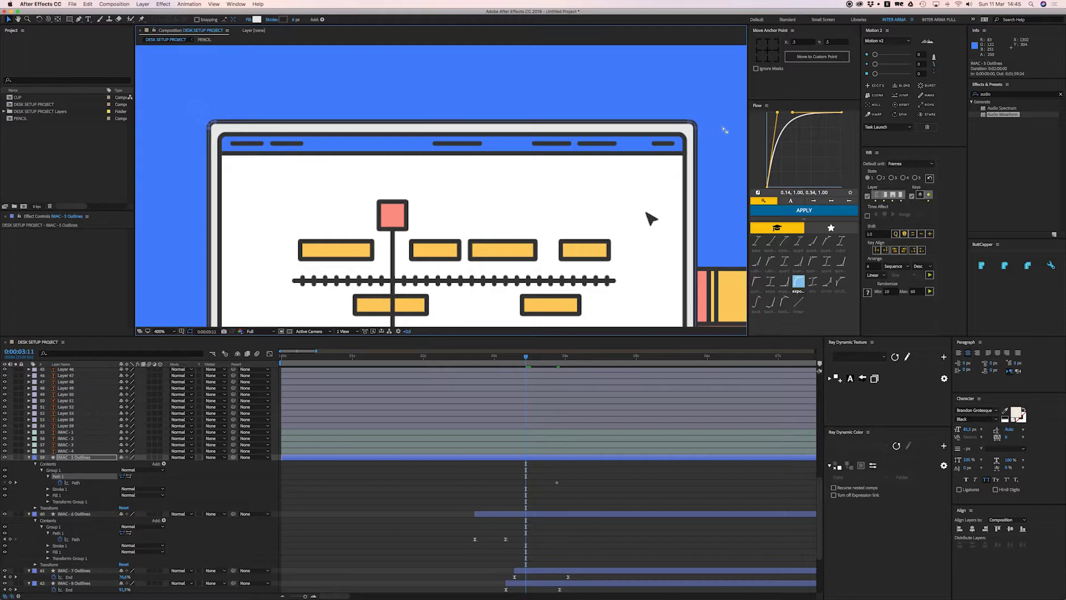
{"action": "left_click_drag", "start_coordinate": [707, 143], "coordinate": [688, 296]}
{"action": "scroll", "coordinate": [689, 295], "scroll_direction": "down", "scroll_amount": 2}
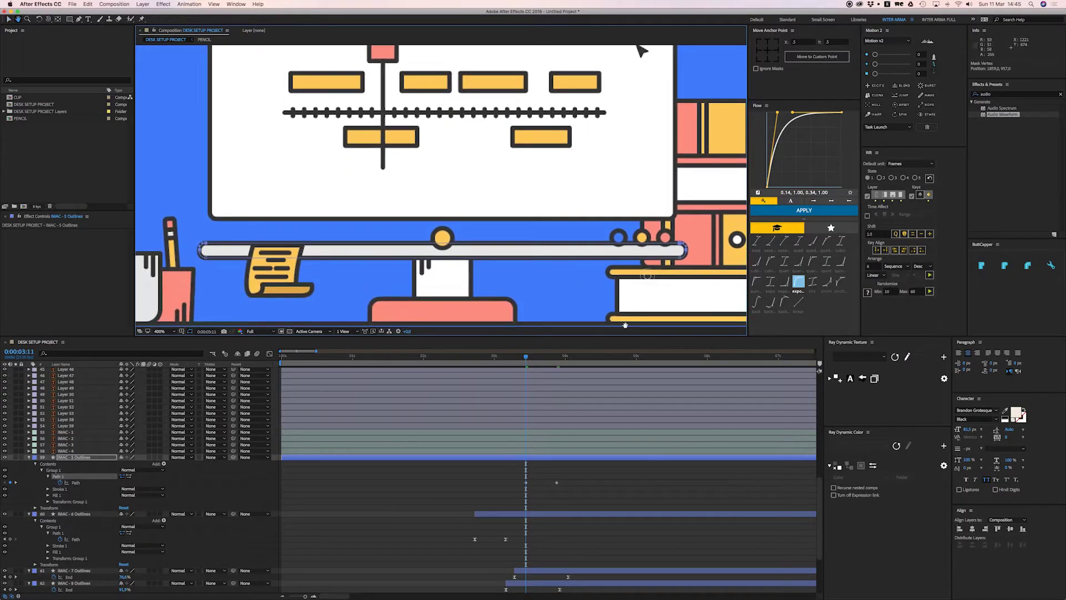
Apply the current Flow curve to the monitor body's path keyframes, delay the last keyframe, and reapply the curve
{"action": "left_click", "coordinate": [585, 477]}
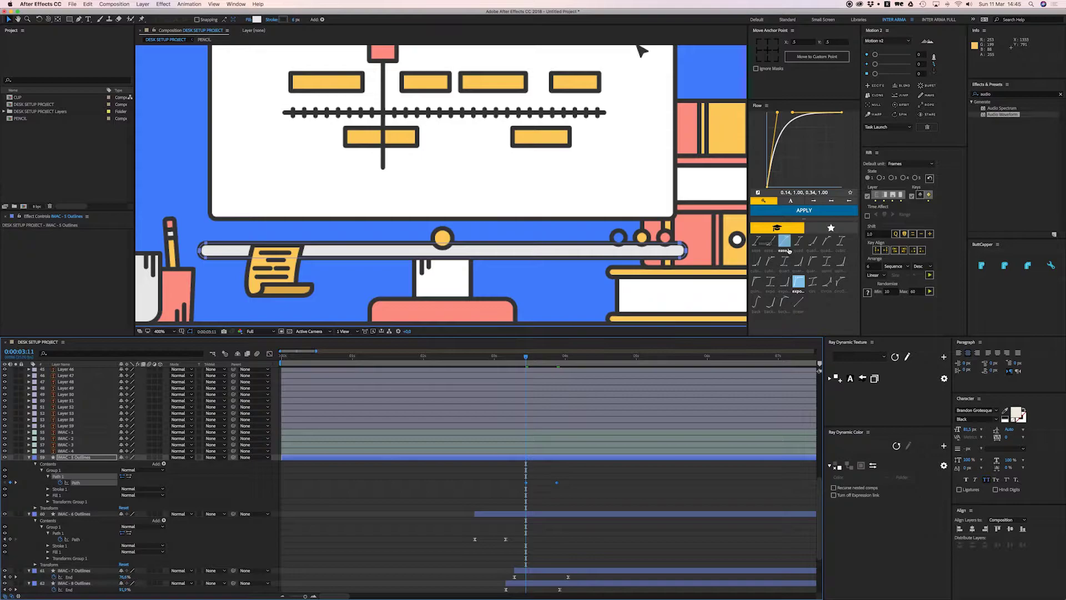
{"action": "left_click", "coordinate": [805, 210]}
{"action": "left_click", "coordinate": [558, 476]}
{"action": "left_click_drag", "start_coordinate": [559, 482], "coordinate": [679, 482]}
{"action": "left_click", "coordinate": [819, 213]}
Trim the start of IMAC - 5 Outlines to 0:00:03:11 and preview the monitor body growing upward
{"action": "left_click", "coordinate": [650, 471]}
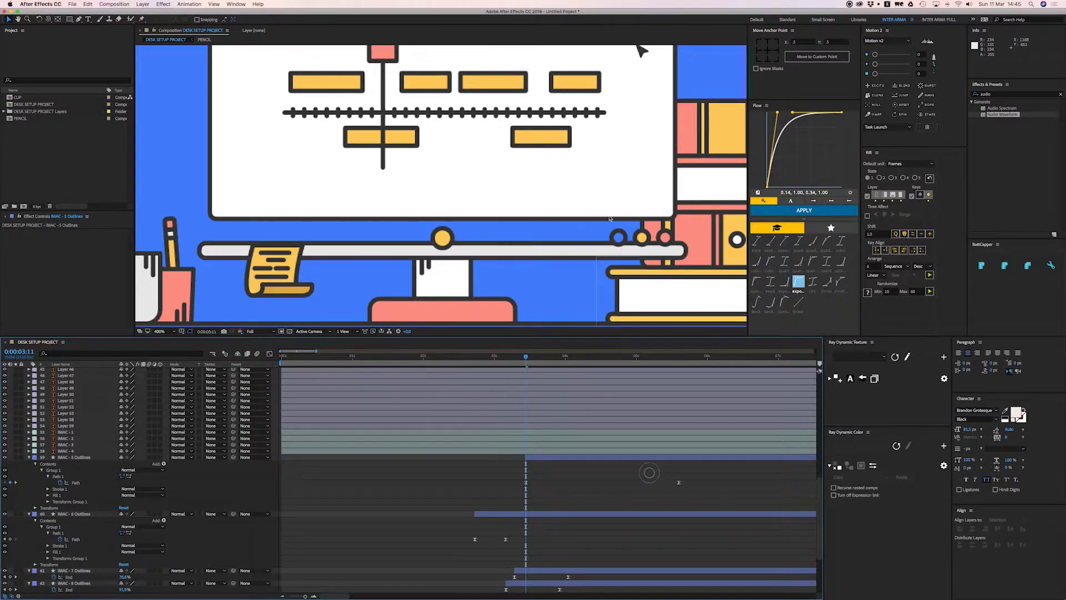
{"action": "key", "text": "comma"}
{"action": "key", "text": "space"}
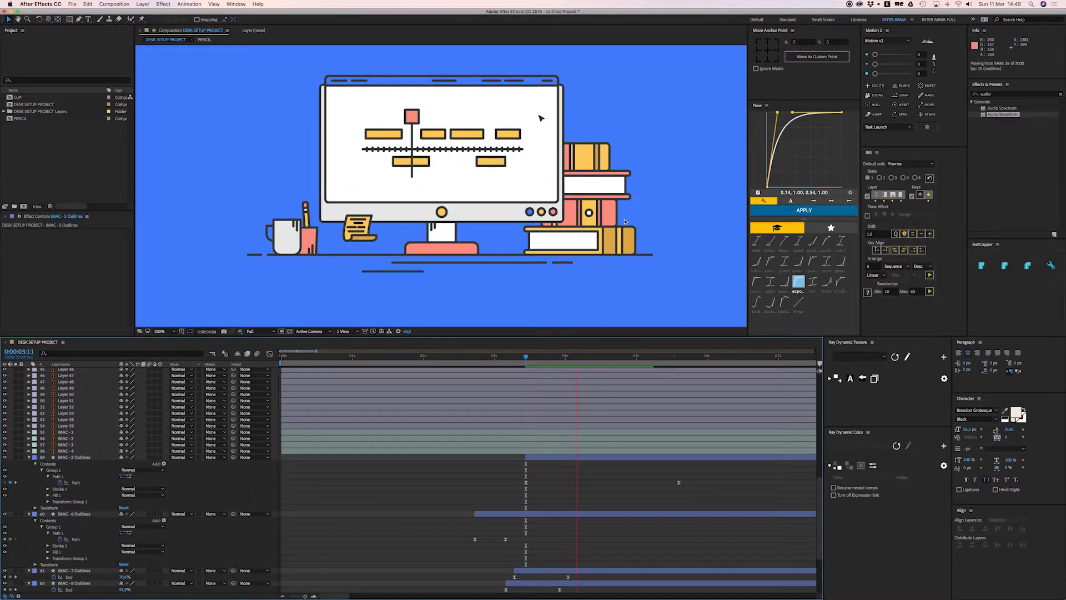
{"action": "key", "text": "space"}
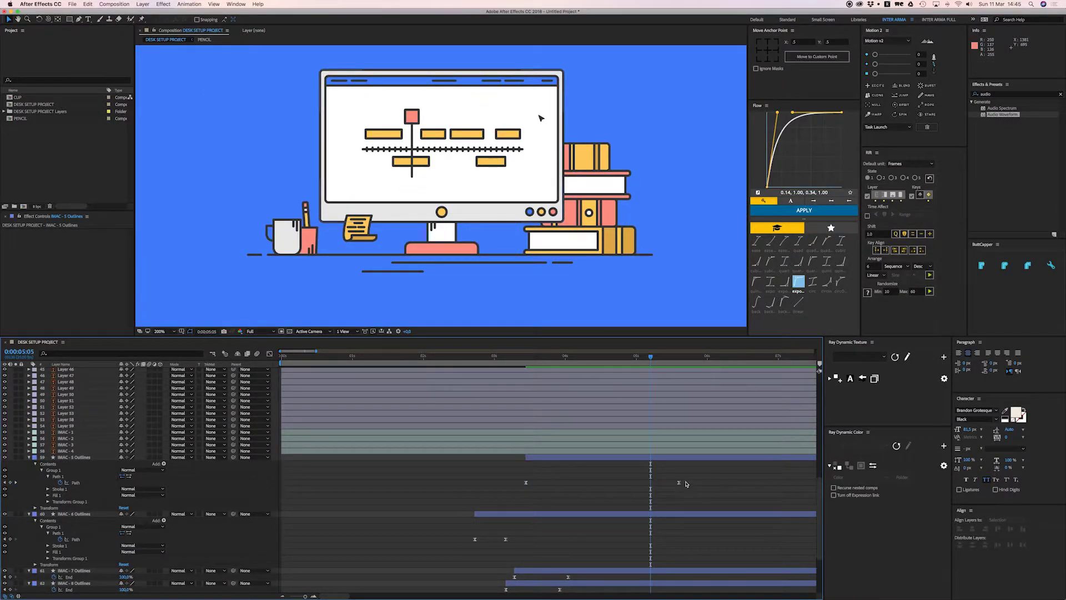
Reset both of the monitor body's path keyframes to linear interpolation and apply Easy Ease to them
{"action": "left_click_drag", "start_coordinate": [692, 480], "coordinate": [499, 493]}
{"action": "left_click", "coordinate": [526, 483], "text": "super"}
{"action": "key", "text": "super+z"}
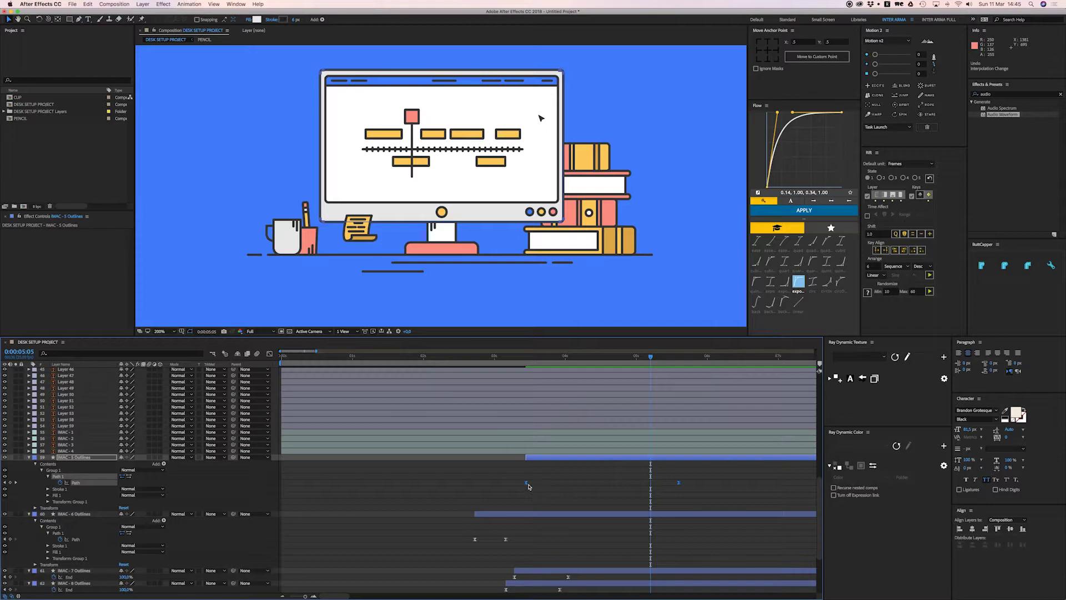
{"action": "left_click", "coordinate": [526, 483], "text": "super"}
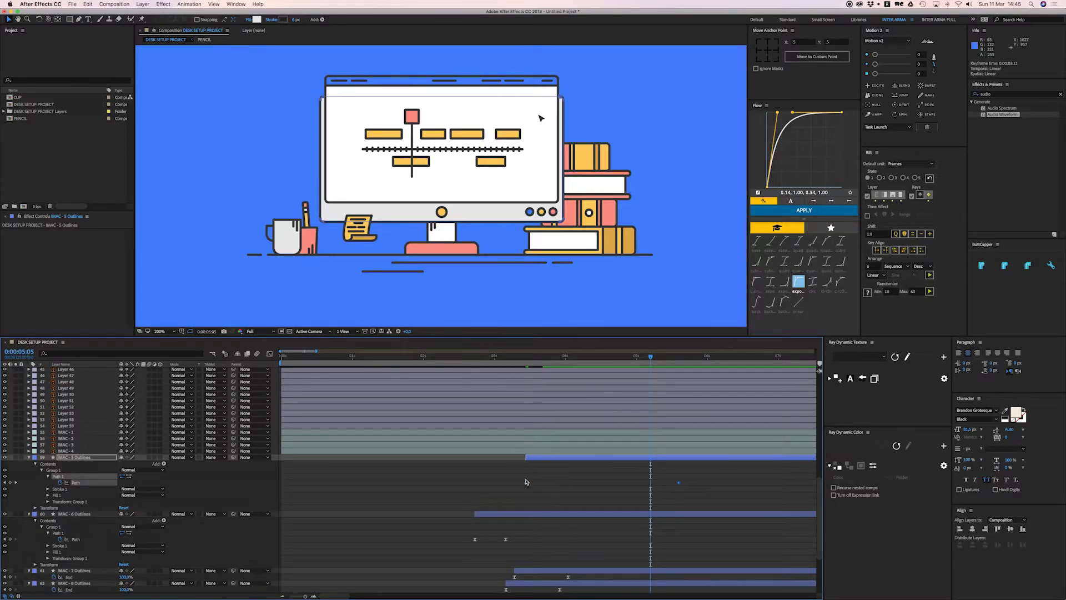
{"action": "right_click", "coordinate": [527, 483]}
{"action": "mouse_move", "coordinate": [588, 571]}
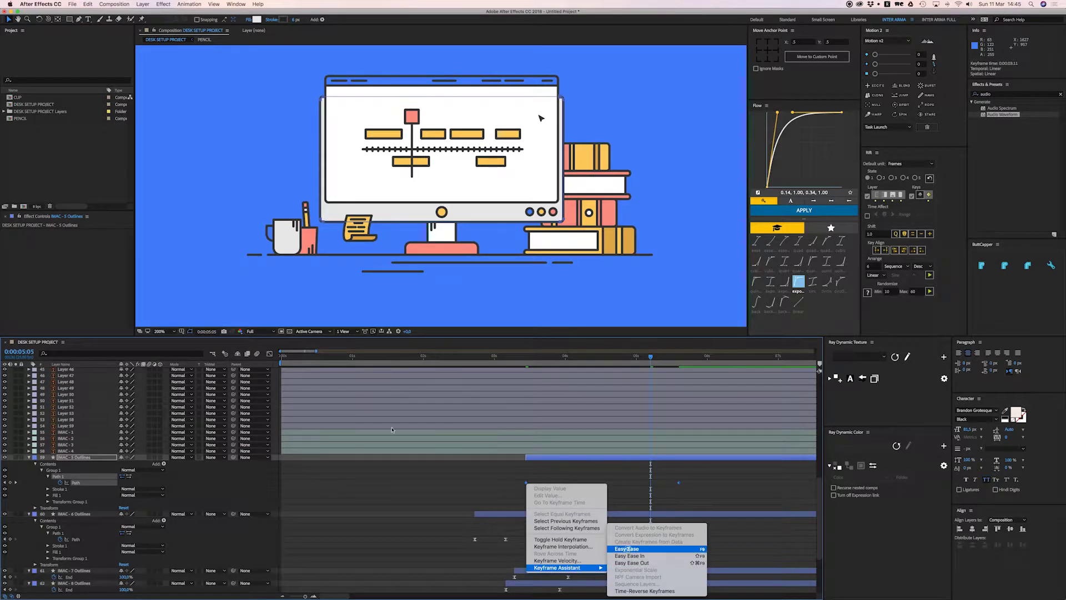
{"action": "left_click", "coordinate": [627, 550]}
Reshape the monitor body path's speed graph into a sharp early peak with a long ease-out, and preview it
{"action": "left_click", "coordinate": [270, 354]}
{"action": "left_click", "coordinate": [526, 567]}
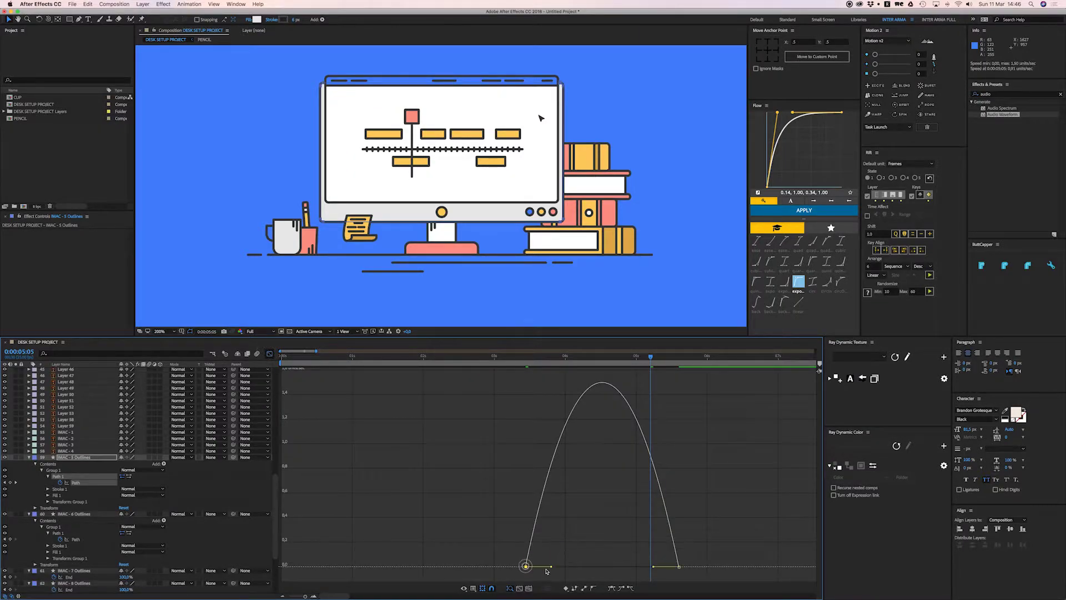
{"action": "left_click", "coordinate": [551, 567]}
{"action": "left_click_drag", "start_coordinate": [654, 567], "coordinate": [611, 567]}
{"action": "left_click", "coordinate": [529, 362]}
{"action": "key", "text": "space"}
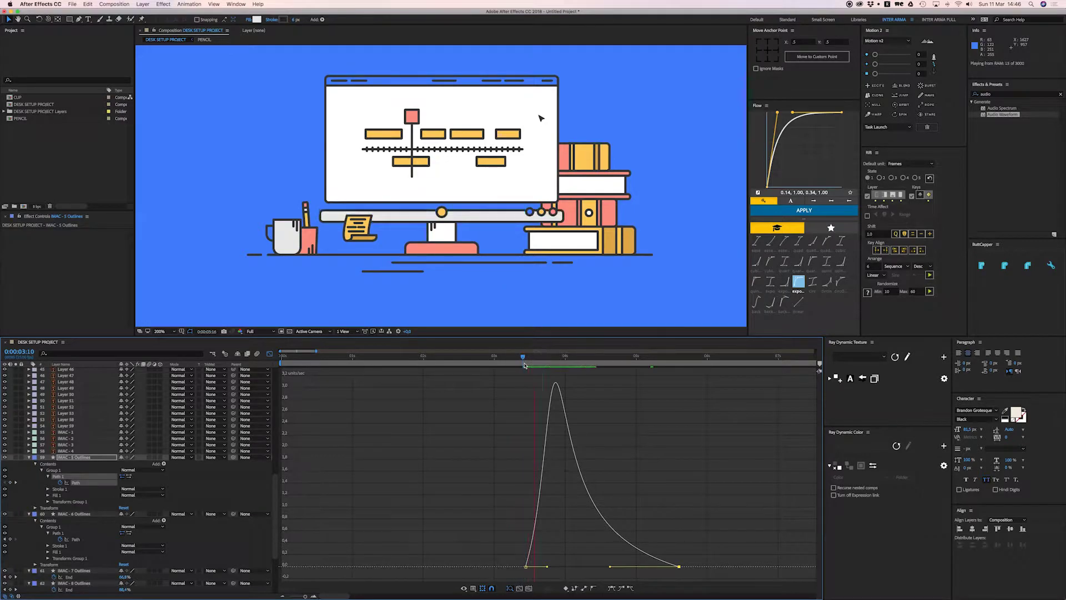
{"action": "left_click_drag", "start_coordinate": [611, 567], "coordinate": [528, 567]}
{"action": "left_click", "coordinate": [546, 356]}
{"action": "key", "text": "j"}
{"action": "key", "text": "space"}
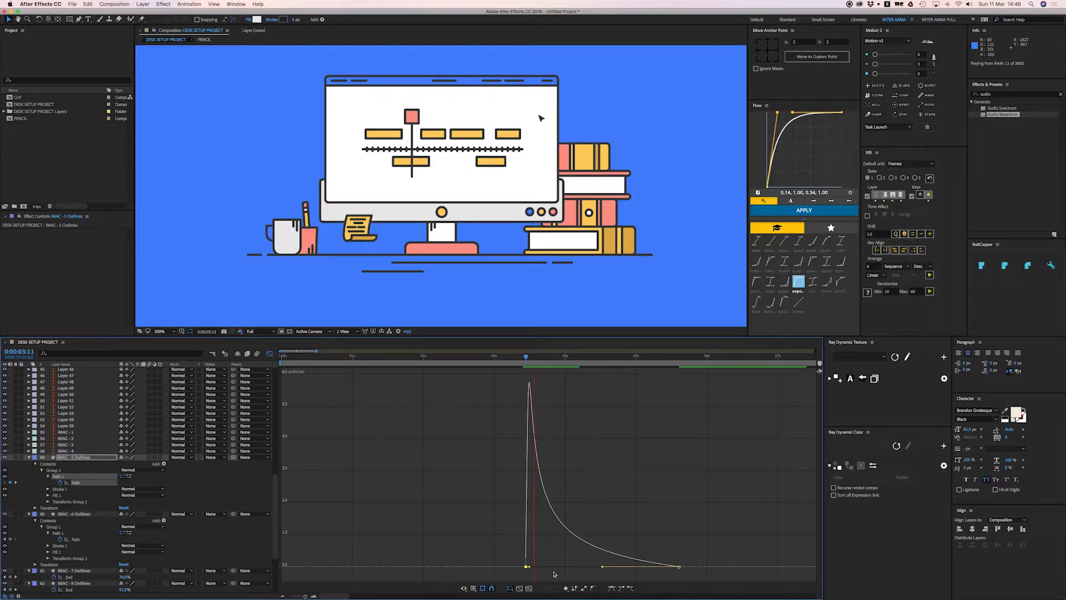
{"action": "key", "text": "space"}
{"action": "key", "text": "shift+F3"}
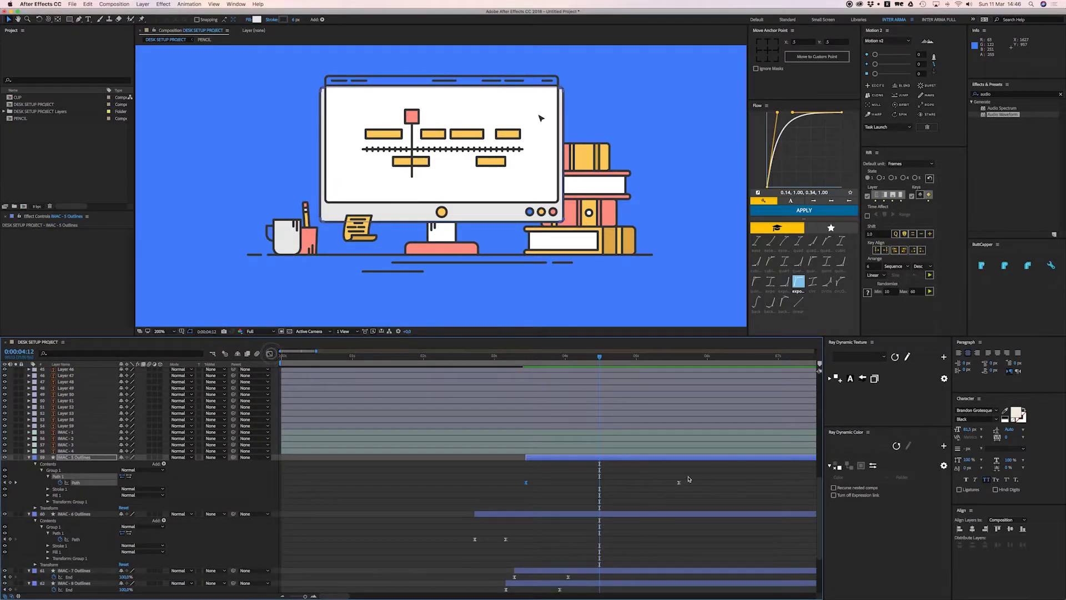
Move the monitor body's last path keyframe to 0:00:04:12 and preview the faster growth
{"action": "key", "text": "space"}
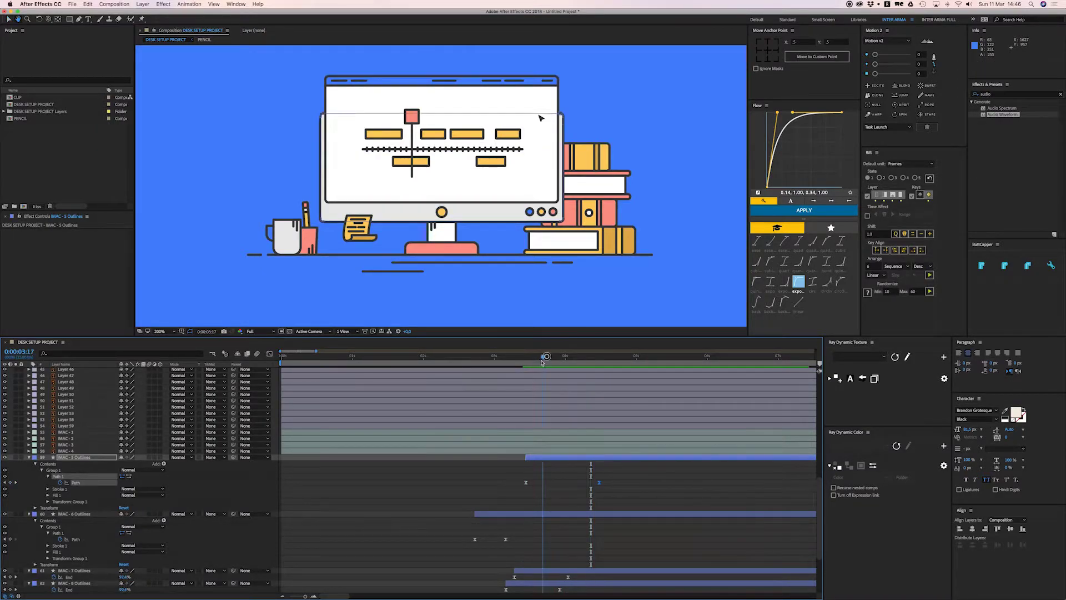
{"action": "left_click_drag", "start_coordinate": [527, 365], "coordinate": [512, 365]}
{"action": "key", "text": "space"}
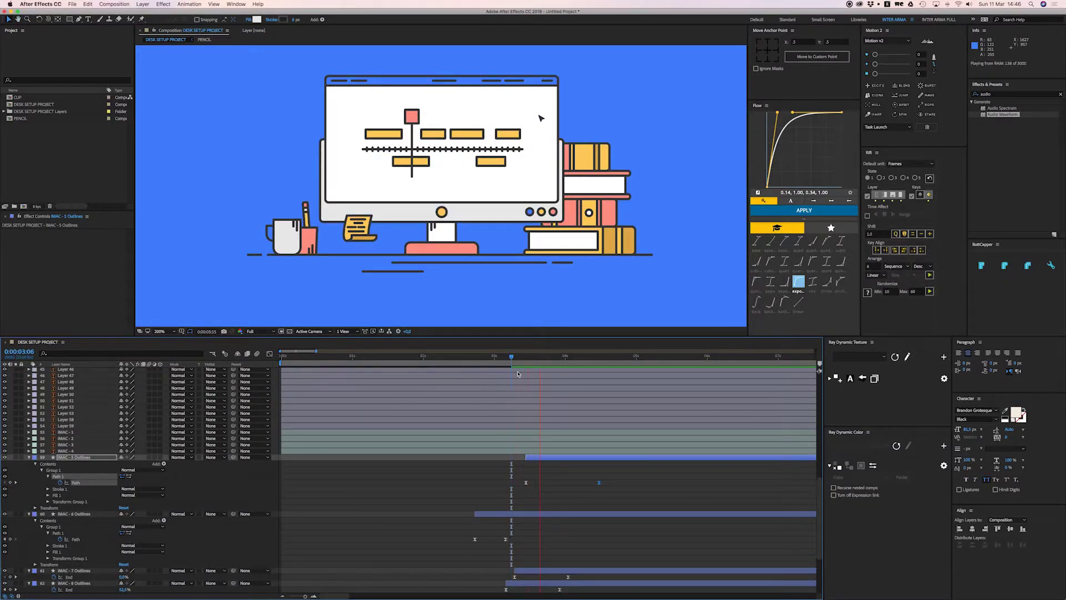
{"action": "key", "text": "space"}
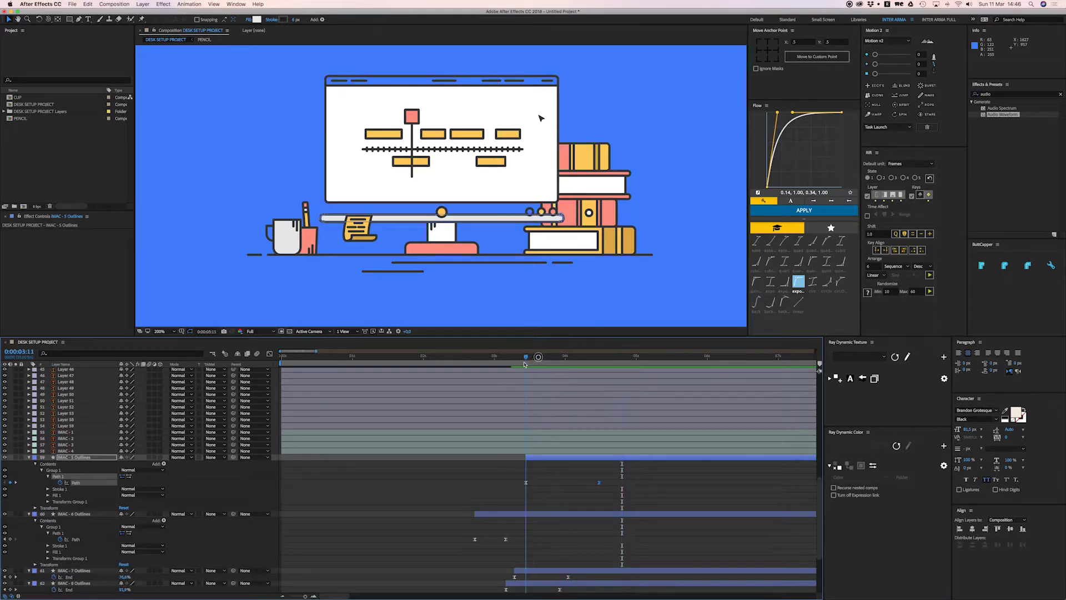
{"action": "key", "text": "space"}
{"action": "key", "text": "space"}
Shift the IMAC - 5 Outlines layer 9 frames earlier so that it starts at 0:00:03:02
{"action": "left_click_drag", "start_coordinate": [539, 361], "coordinate": [502, 372]}
{"action": "key", "text": "i"}
{"action": "left_click_drag", "start_coordinate": [551, 459], "coordinate": [523, 461]}
{"action": "left_click_drag", "start_coordinate": [526, 359], "coordinate": [501, 364]}
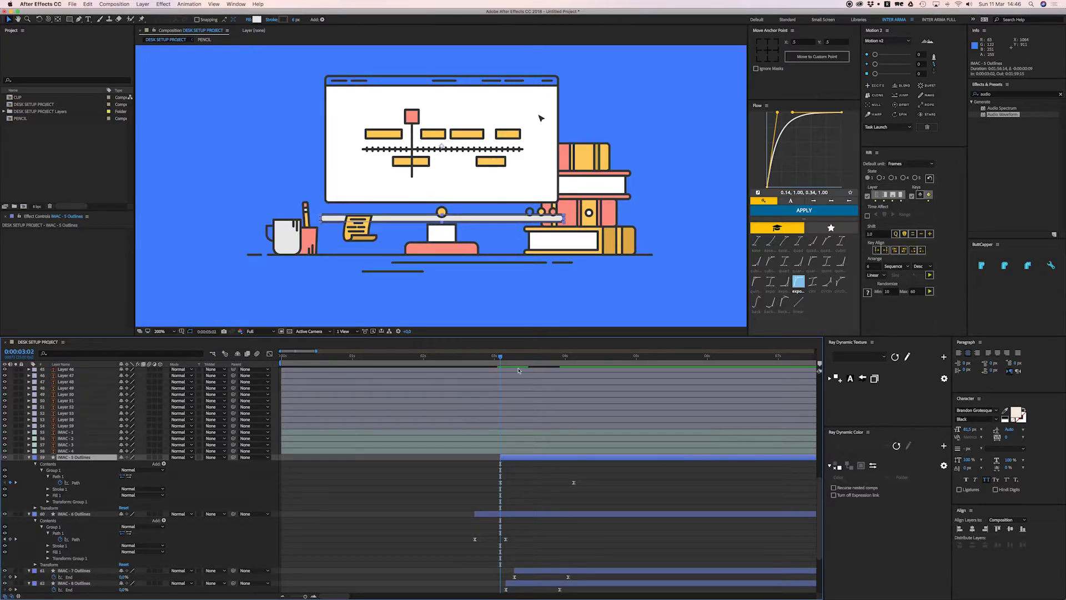
Preview the base, stand and monitor body growing in sequence to check their combined timing
{"action": "left_click_drag", "start_coordinate": [495, 364], "coordinate": [486, 362]}
{"action": "key", "text": "space"}
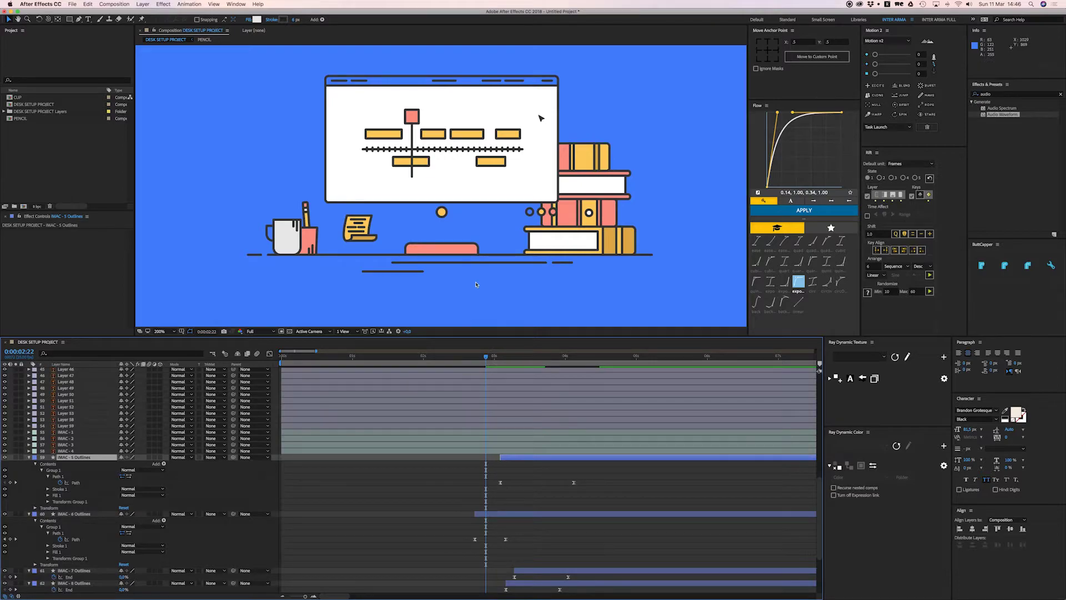
{"action": "left_click_drag", "start_coordinate": [526, 360], "coordinate": [466, 365]}
{"action": "key", "text": "space"}
{"action": "key", "text": "space"}
{"action": "key", "text": "space"}
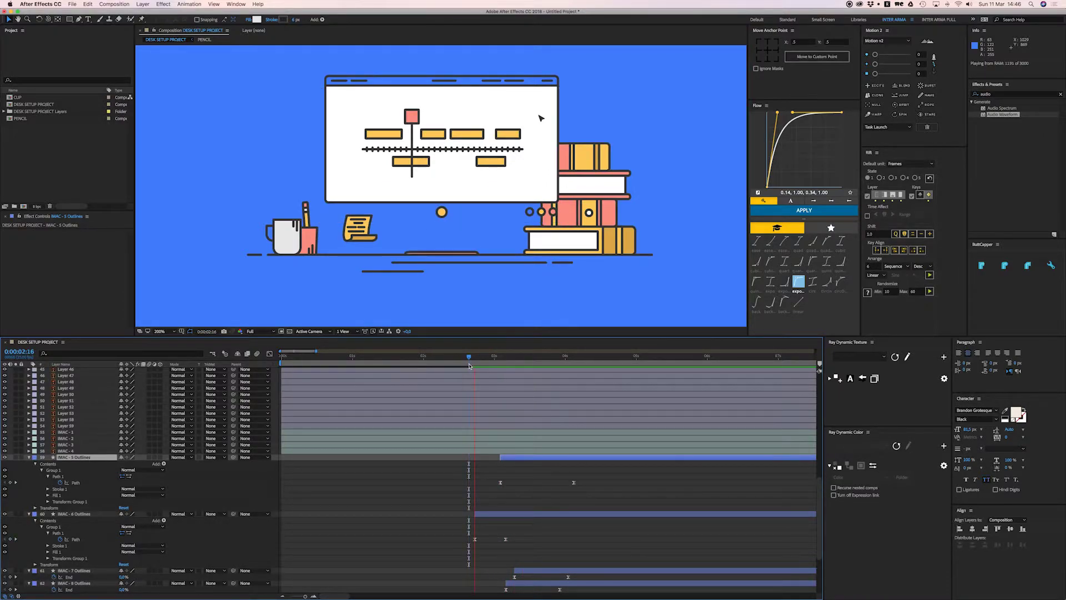
{"action": "left_click_drag", "start_coordinate": [504, 361], "coordinate": [464, 365]}
{"action": "key", "text": "space"}
{"action": "key", "text": "space"}
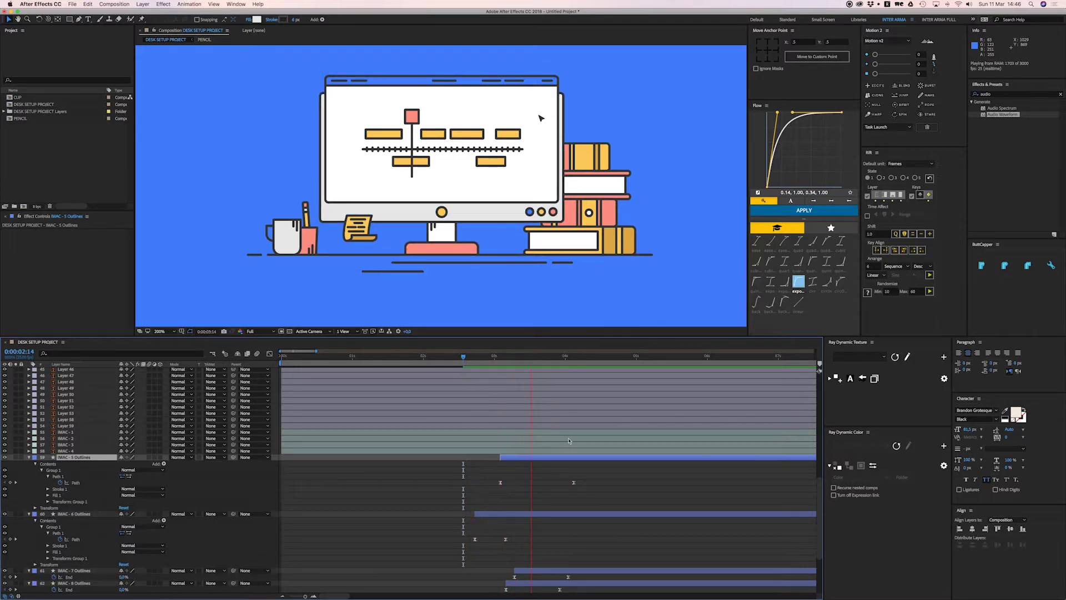
{"action": "left_click", "coordinate": [598, 470]}
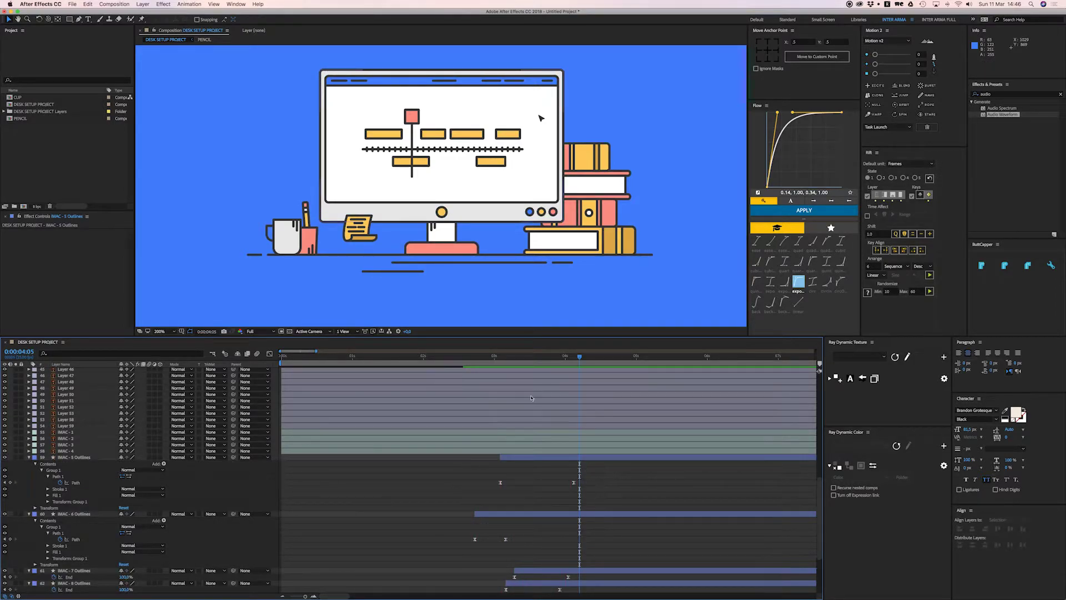
Select the three small monitor button layers, IMAC - 1 to IMAC - 3, and keyframe their resting positions at 0:00:04:05
{"action": "left_click", "coordinate": [443, 217]}
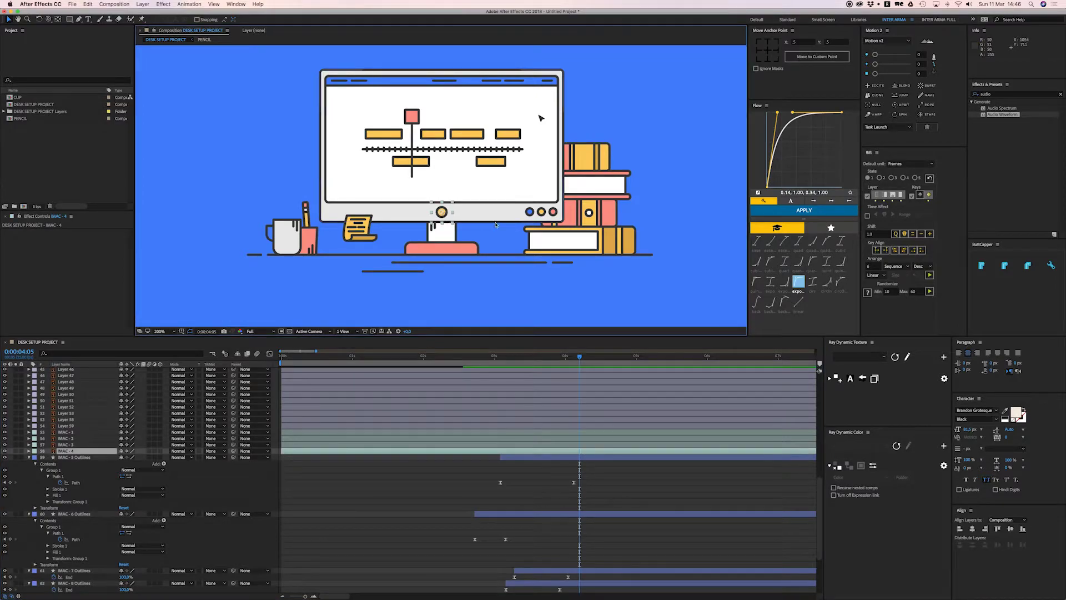
{"action": "left_click", "coordinate": [530, 215]}
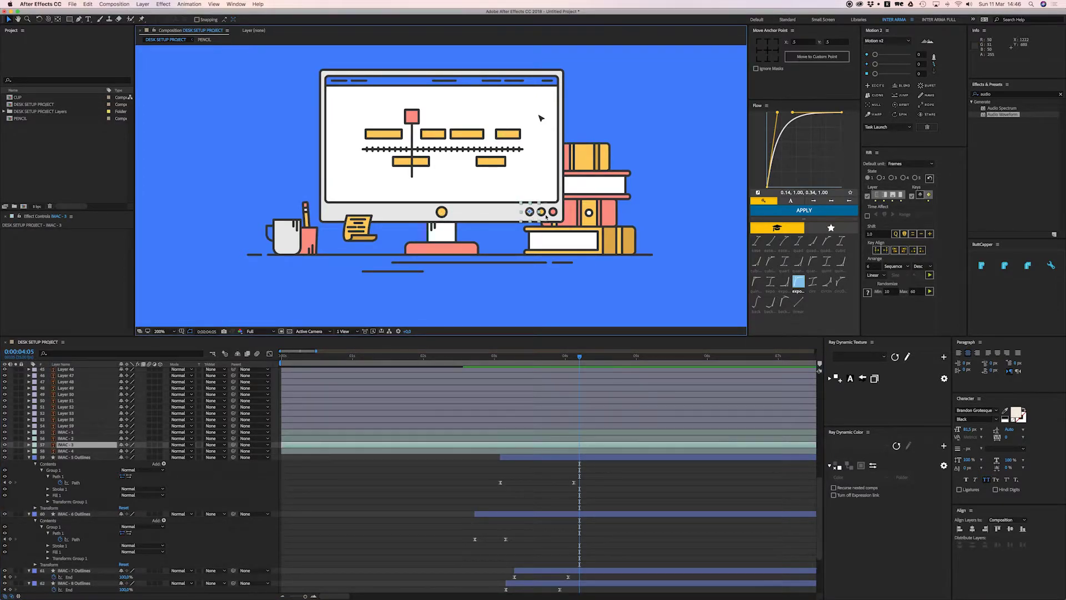
{"action": "left_click", "coordinate": [505, 439]}
{"action": "left_click", "coordinate": [505, 432]}
{"action": "left_click", "coordinate": [506, 443]}
{"action": "left_click", "coordinate": [505, 432], "text": "shift"}
{"action": "key", "text": "p"}
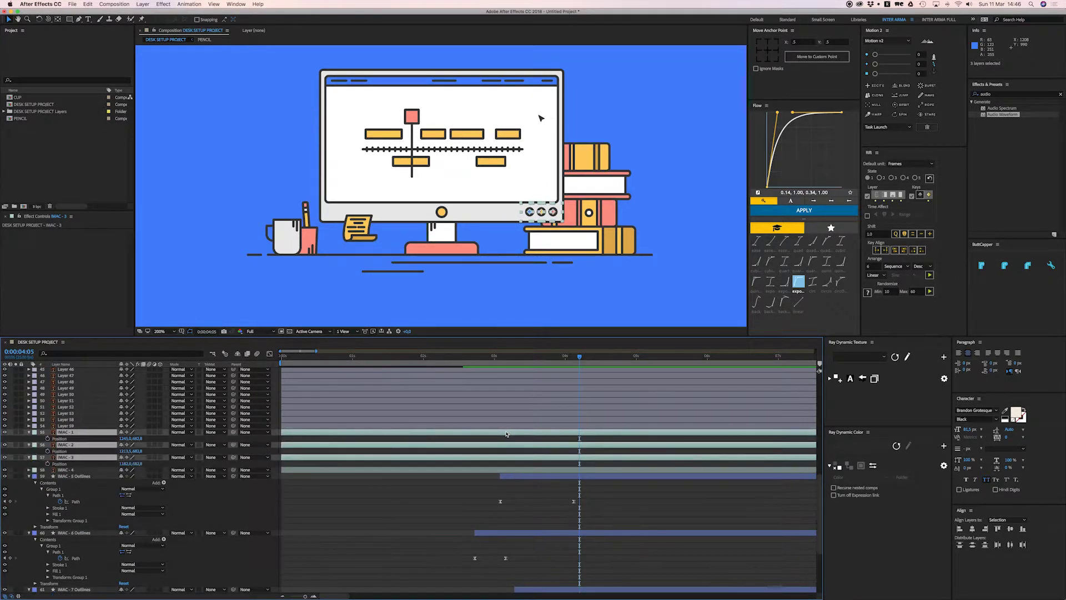
At 0:00:03:18, move the three buttons 73.5 px to the left and trim their layers to start there
{"action": "left_click", "coordinate": [545, 355]}
{"action": "scroll", "coordinate": [516, 208], "scroll_direction": "up", "scroll_amount": 2}
{"action": "left_click_drag", "start_coordinate": [539, 218], "coordinate": [485, 218]}
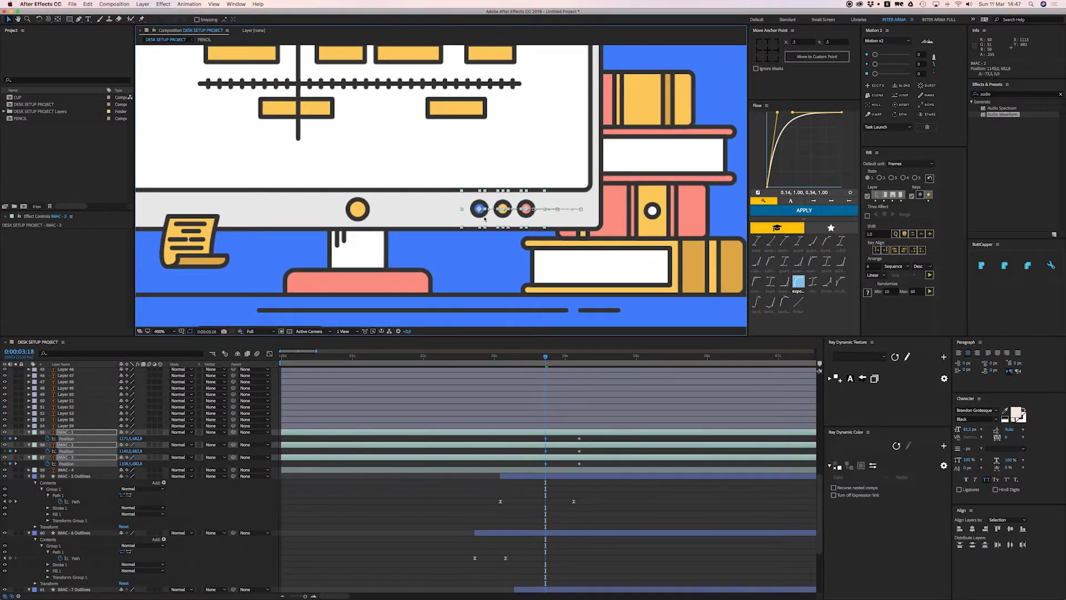
{"action": "key", "text": "alt+["}
Apply the current Flow curve to the buttons' position keyframes and move their end keyframes to 0:00:04:12, previewing the slide
{"action": "left_click_drag", "start_coordinate": [536, 438], "coordinate": [589, 465]}
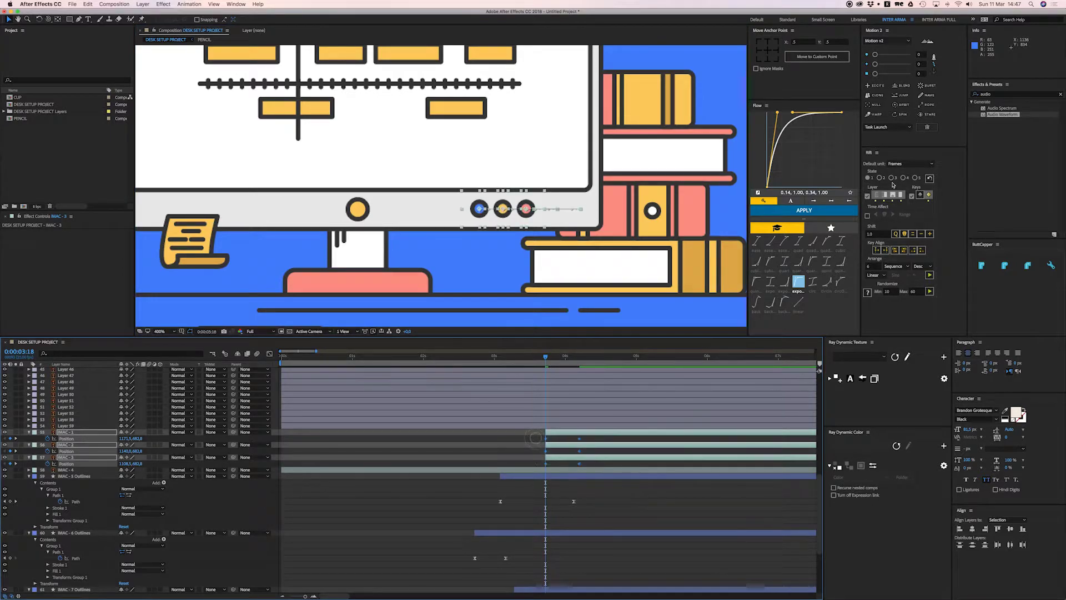
{"action": "left_click", "coordinate": [815, 211]}
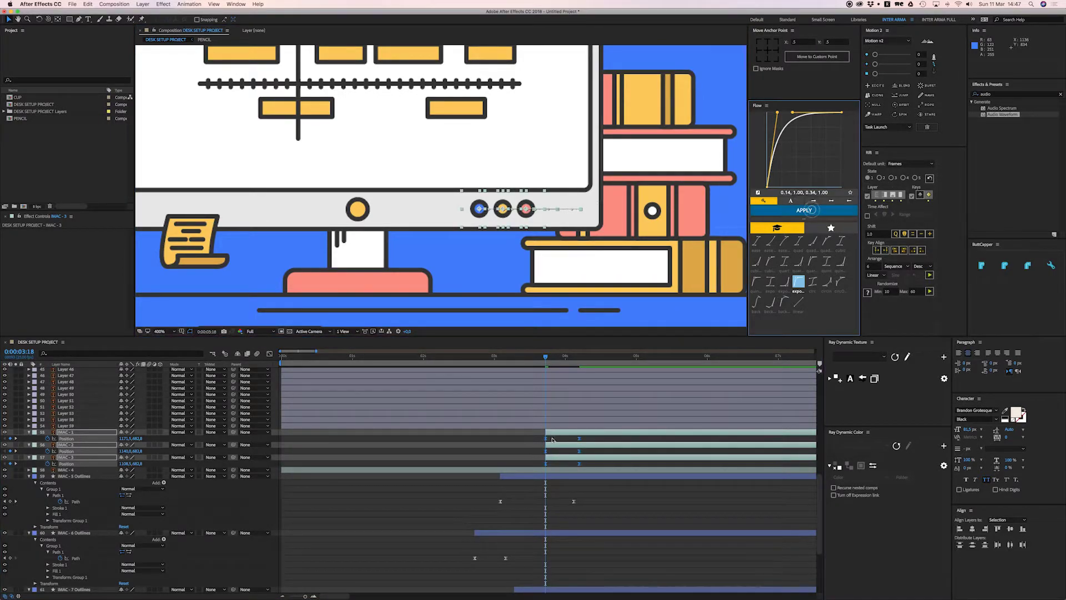
{"action": "key", "text": "space"}
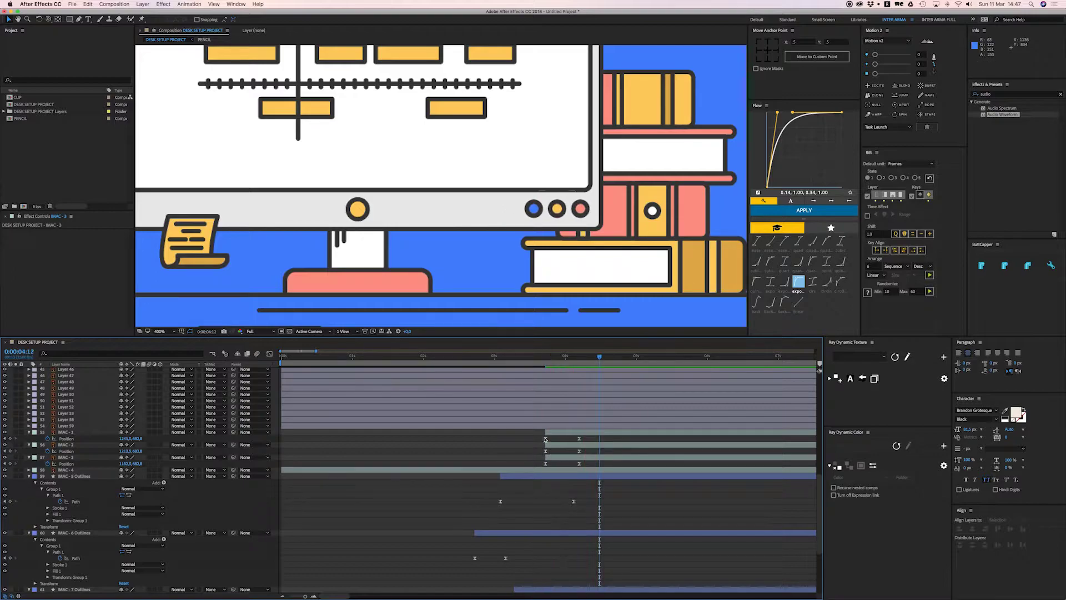
{"action": "left_click_drag", "start_coordinate": [579, 464], "coordinate": [599, 464]}
{"action": "key", "text": "space"}
{"action": "left_click_drag", "start_coordinate": [554, 362], "coordinate": [545, 364]}
{"action": "key", "text": "space"}
{"action": "key", "text": "space"}
Stagger the button layers by shifting IMAC - 2 two frames and IMAC - 1 four frames forward in time
{"action": "left_click", "coordinate": [562, 450]}
{"action": "left_click", "coordinate": [563, 445]}
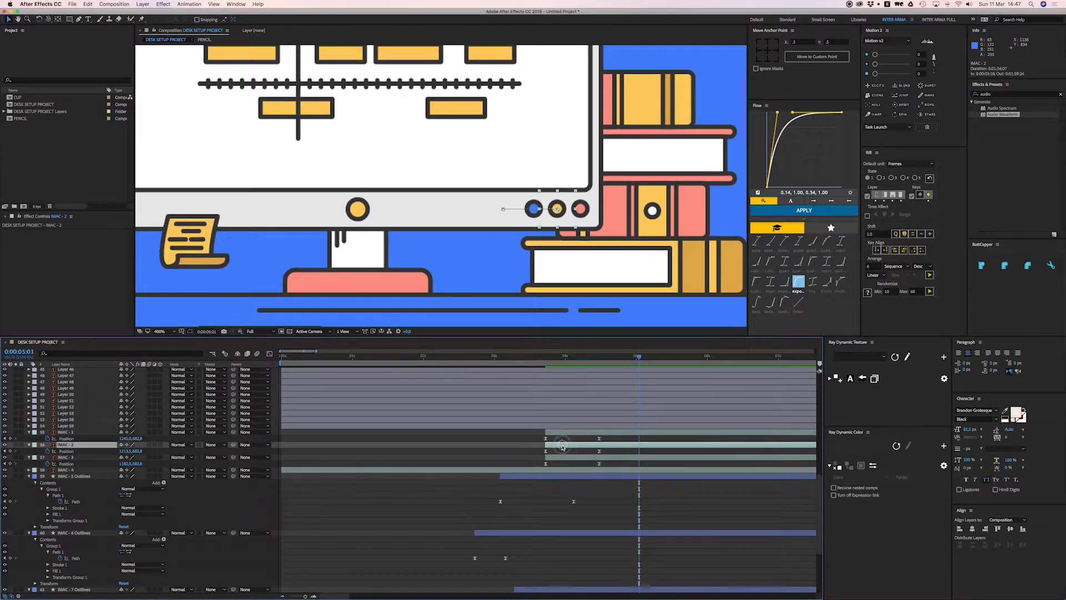
{"action": "left_click_drag", "start_coordinate": [562, 447], "coordinate": [562, 436]}
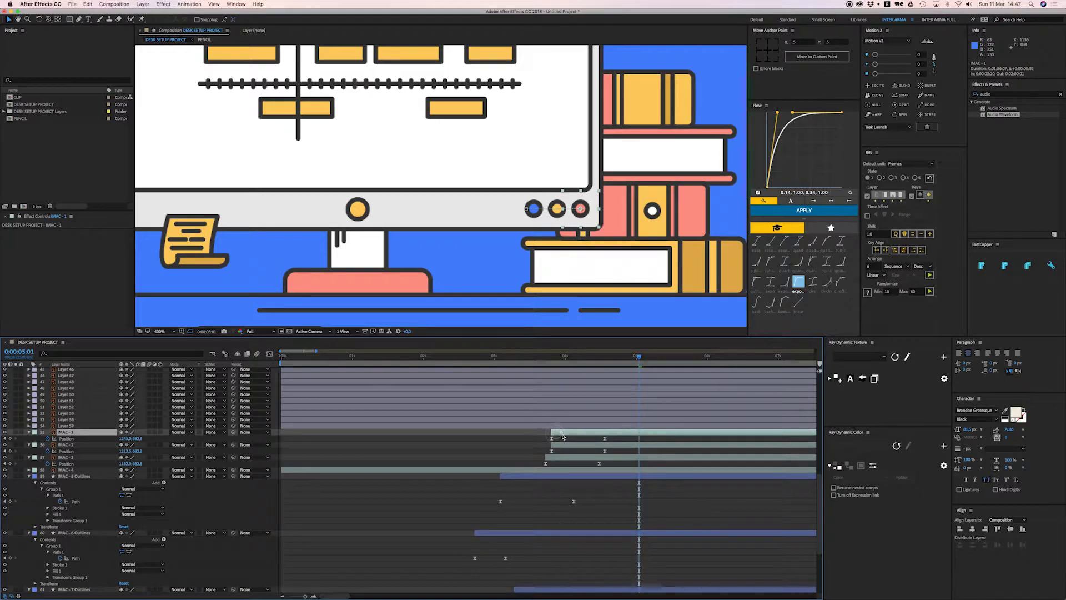
{"action": "key", "text": "space"}
Step through and play the staggered button slide from 0:00:03:18 to check its timing
{"action": "left_click", "coordinate": [544, 364]}
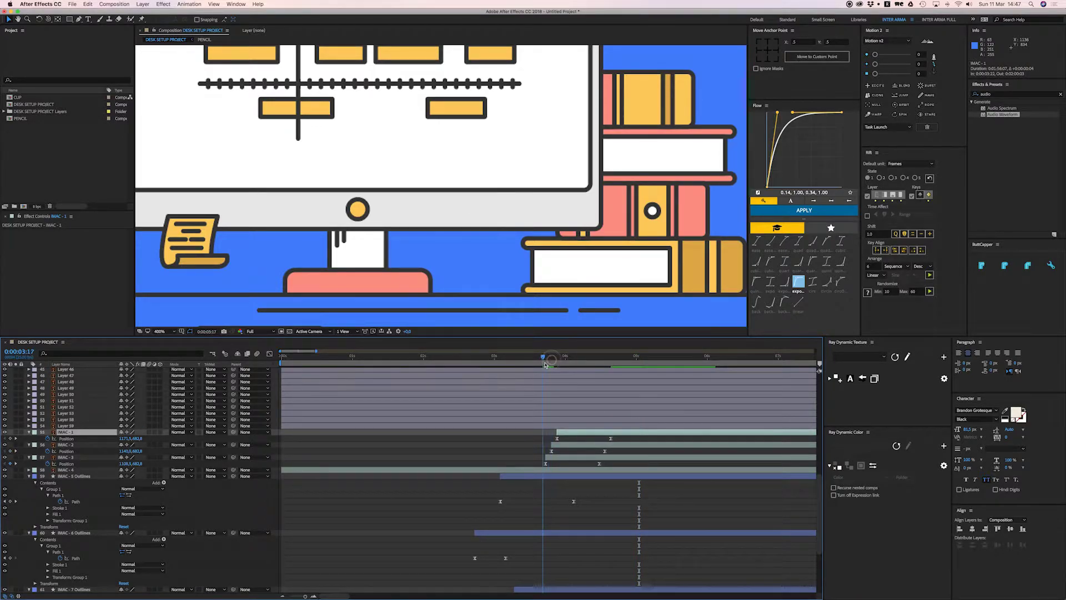
{"action": "left_click_drag", "start_coordinate": [545, 358], "coordinate": [547, 358]}
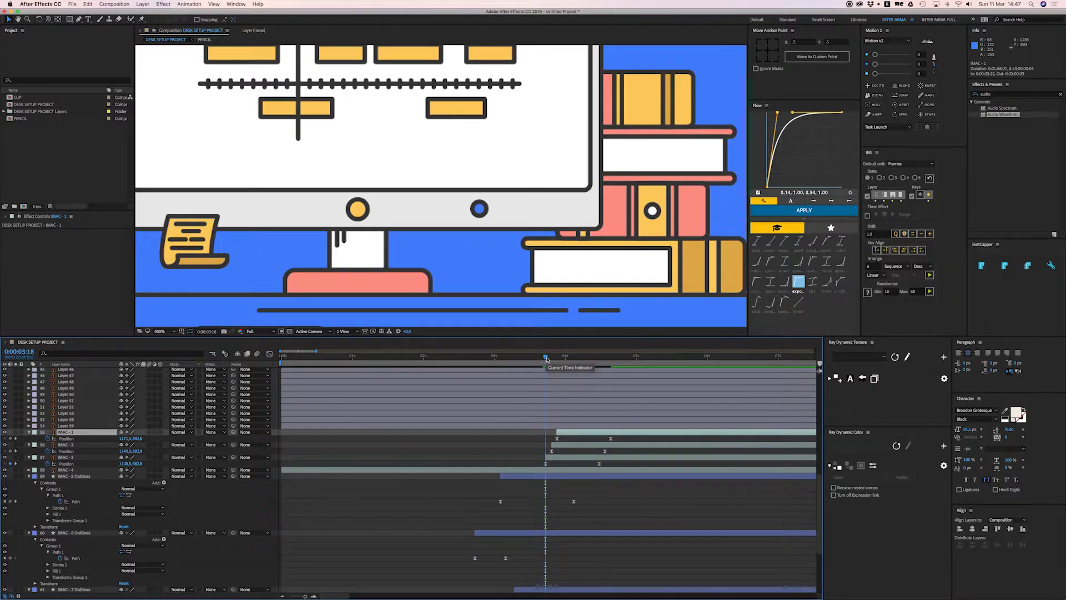
{"action": "left_click_drag", "start_coordinate": [546, 359], "coordinate": [548, 359]}
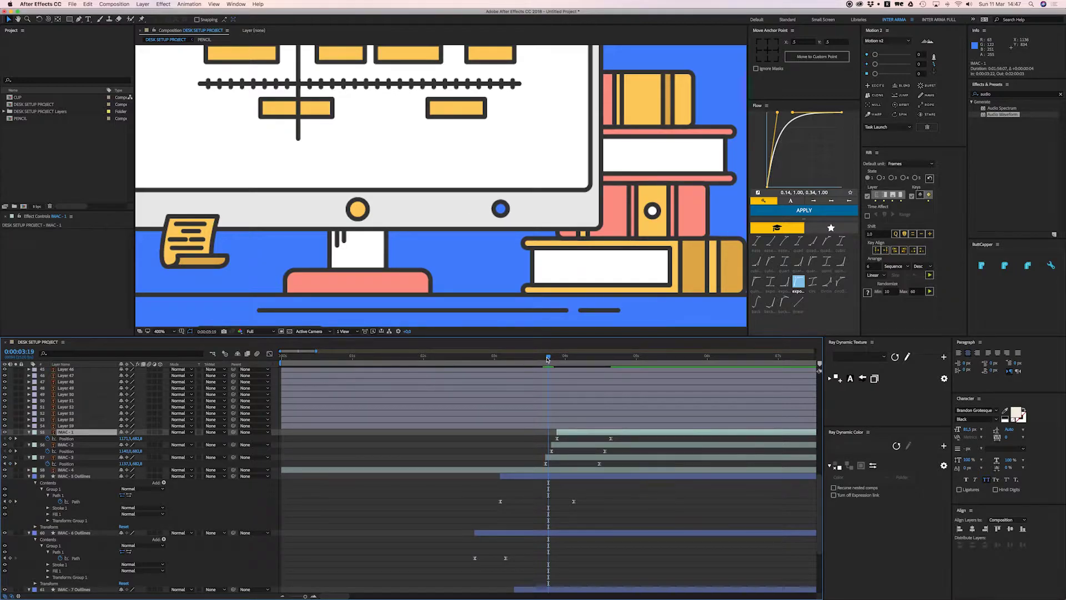
{"action": "key", "text": "Page_Down"}
{"action": "key", "text": "Page_Down"}
{"action": "key", "text": "Page_Down"}
{"action": "left_click", "coordinate": [545, 358]}
{"action": "key", "text": "space"}
{"action": "key", "text": "space"}
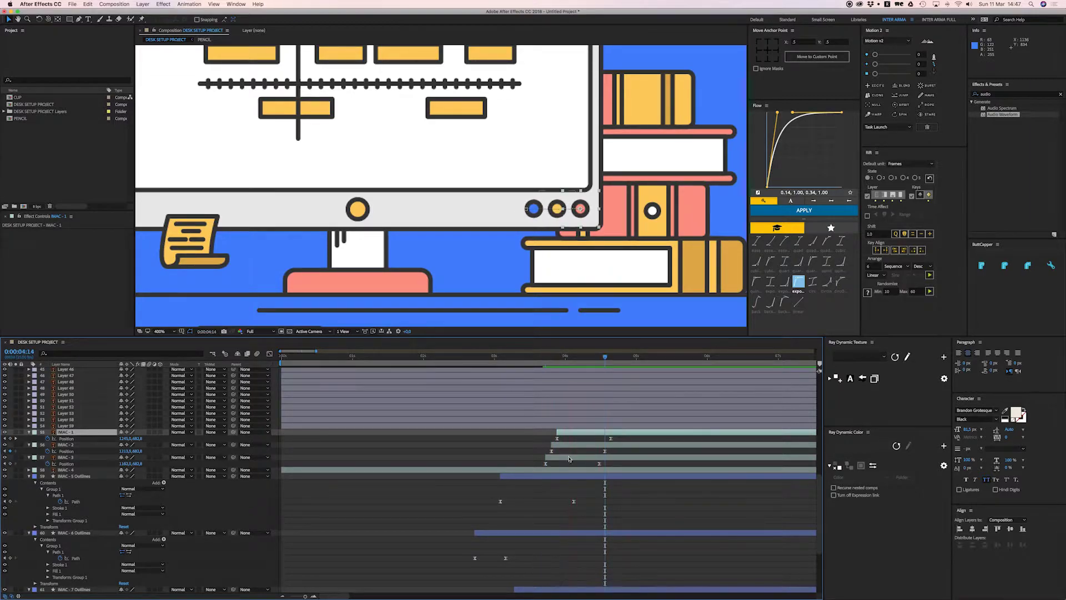
Reverse the button stagger so IMAC - 2 starts two frames and IMAC - 1 four frames before IMAC - 3, previewing from 0:00:03:12
{"action": "scroll", "coordinate": [561, 451], "scroll_direction": "up", "scroll_amount": 4}
{"action": "left_click_drag", "start_coordinate": [537, 450], "coordinate": [498, 439]}
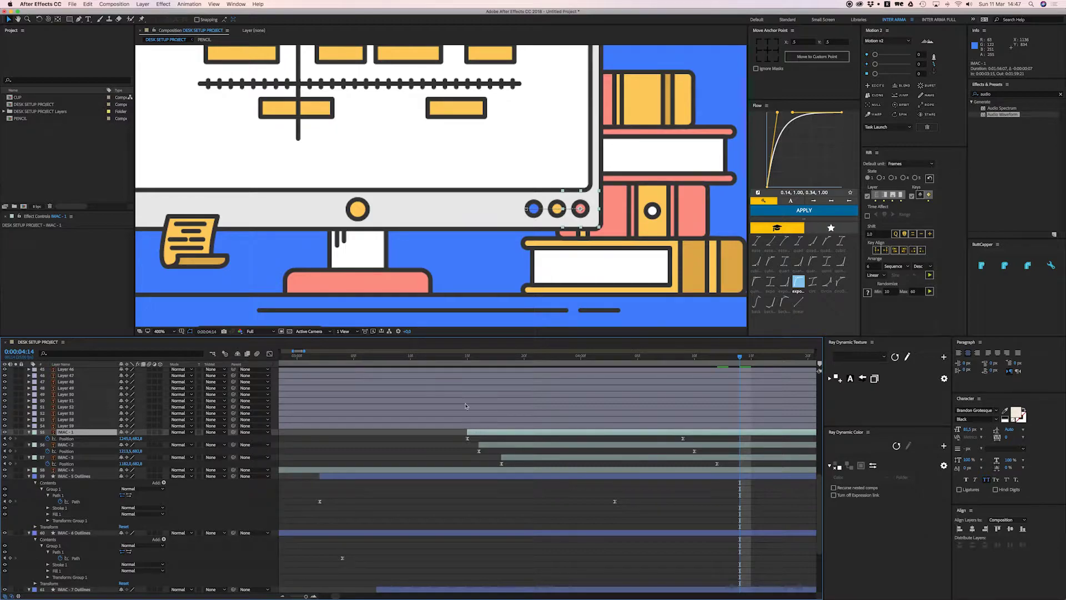
{"action": "left_click", "coordinate": [434, 356]}
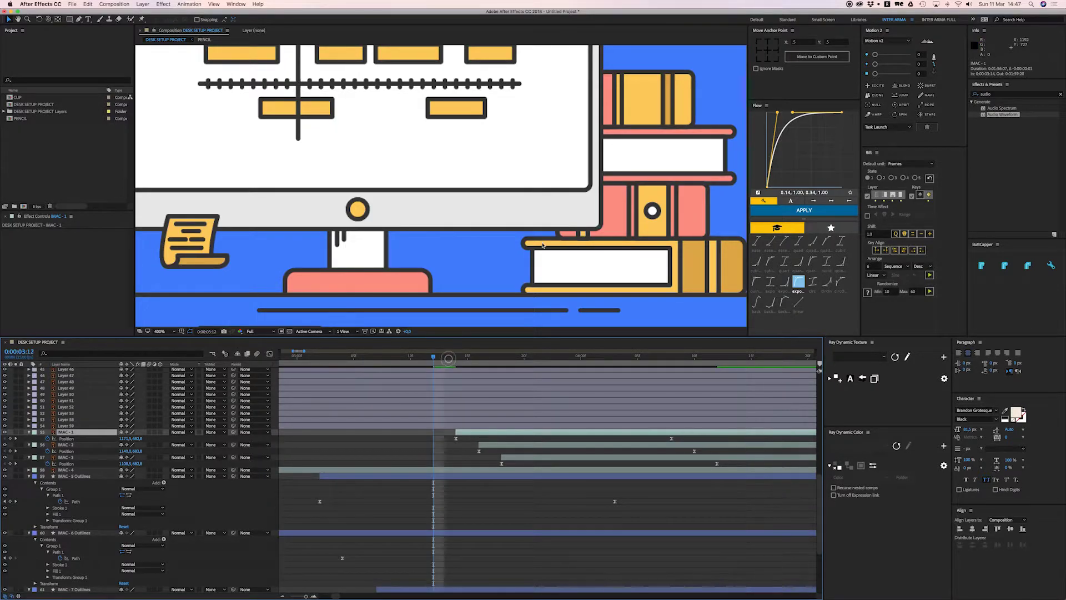
{"action": "scroll", "coordinate": [595, 227], "scroll_direction": "down", "scroll_amount": 1}
{"action": "key", "text": "space"}
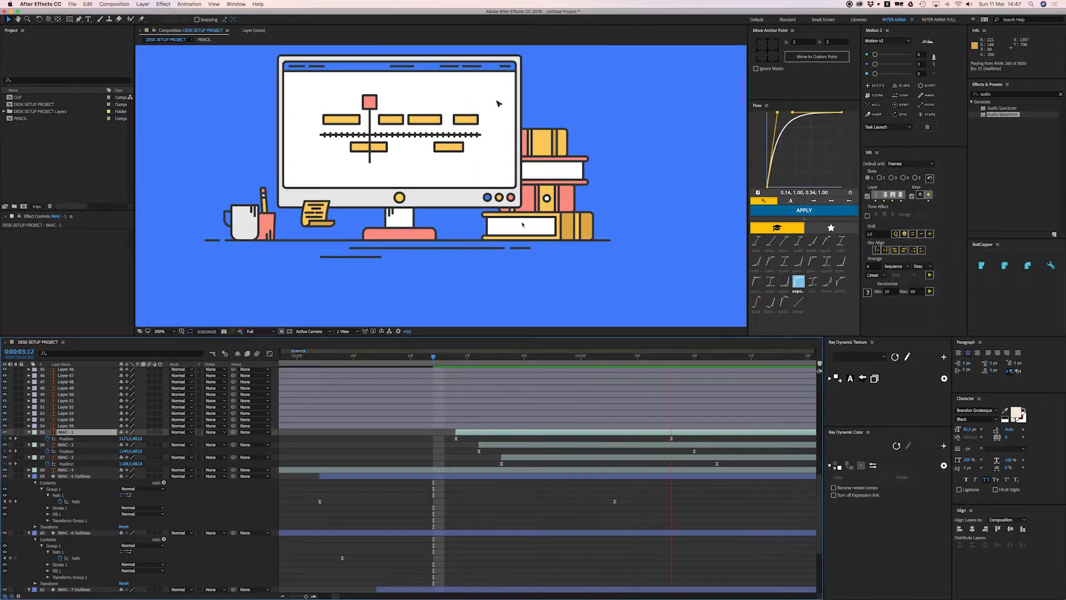
Collapse the keyframe properties of the three staggered button layers and shift all three layers four frames earlier
{"action": "left_click", "coordinate": [520, 458], "text": "shift"}
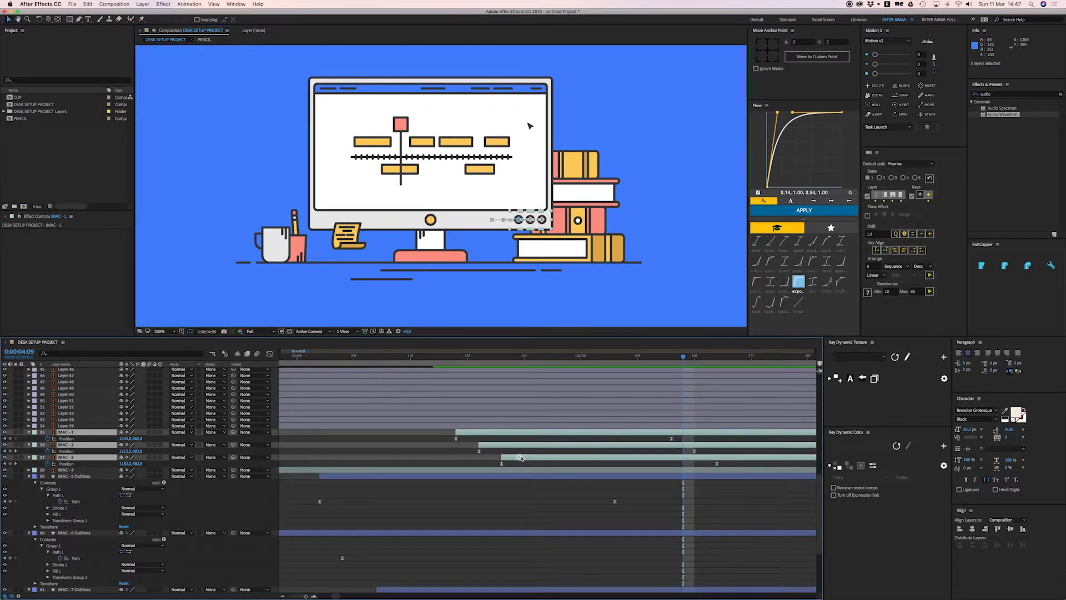
{"action": "key", "text": "u"}
{"action": "left_click_drag", "start_coordinate": [492, 438], "coordinate": [447, 437]}
Keyframe the central round button's position at 0:00:03:09, then start its layer at 0:00:03:04 with the button moved up behind the screen
{"action": "left_click", "coordinate": [400, 357]}
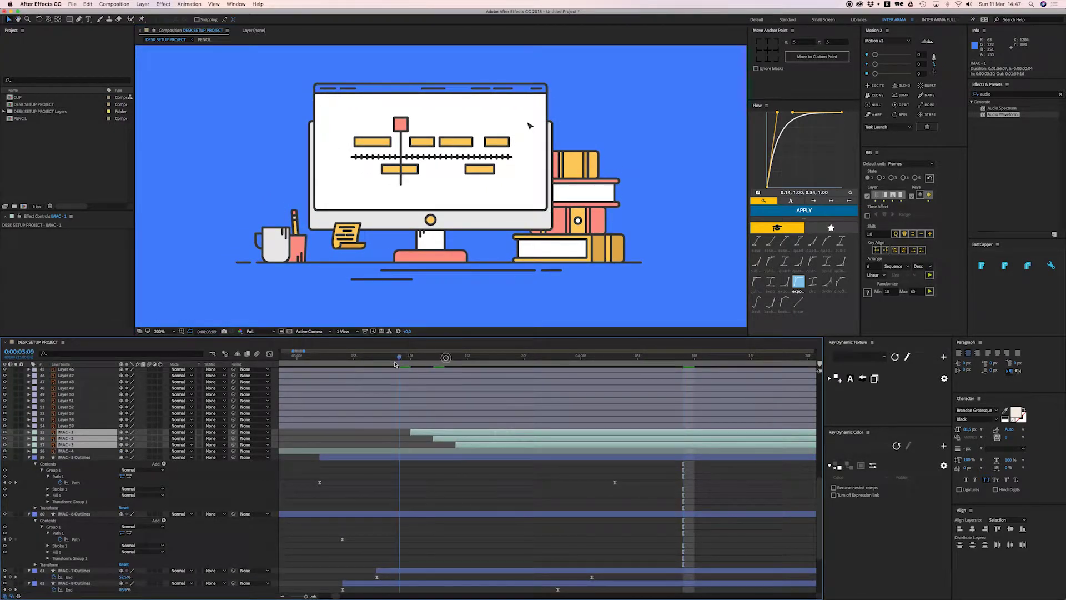
{"action": "left_click", "coordinate": [431, 220]}
{"action": "key", "text": "period"}
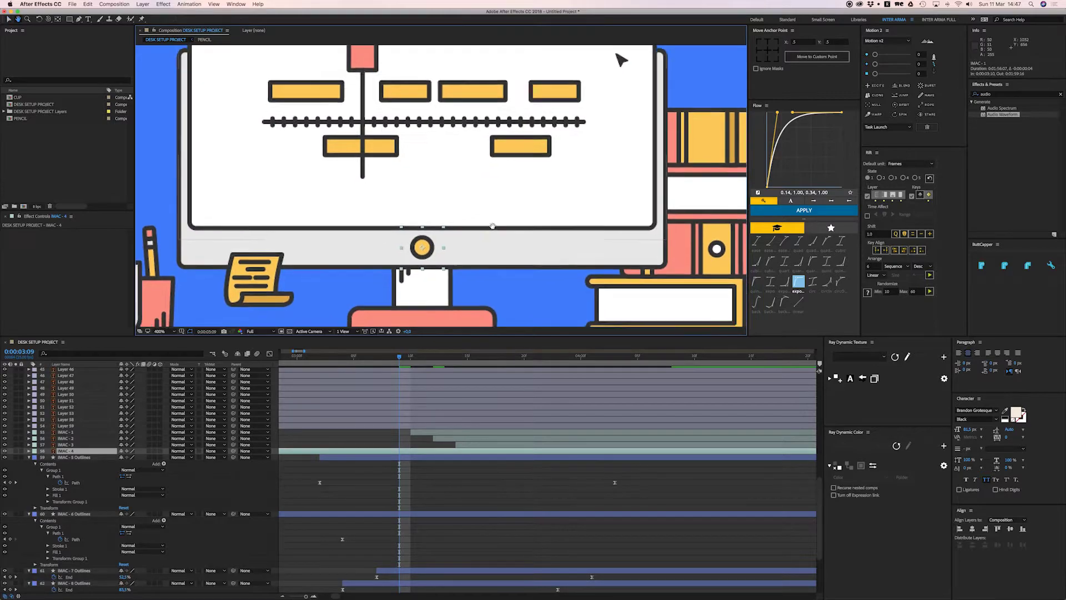
{"action": "key", "text": "p"}
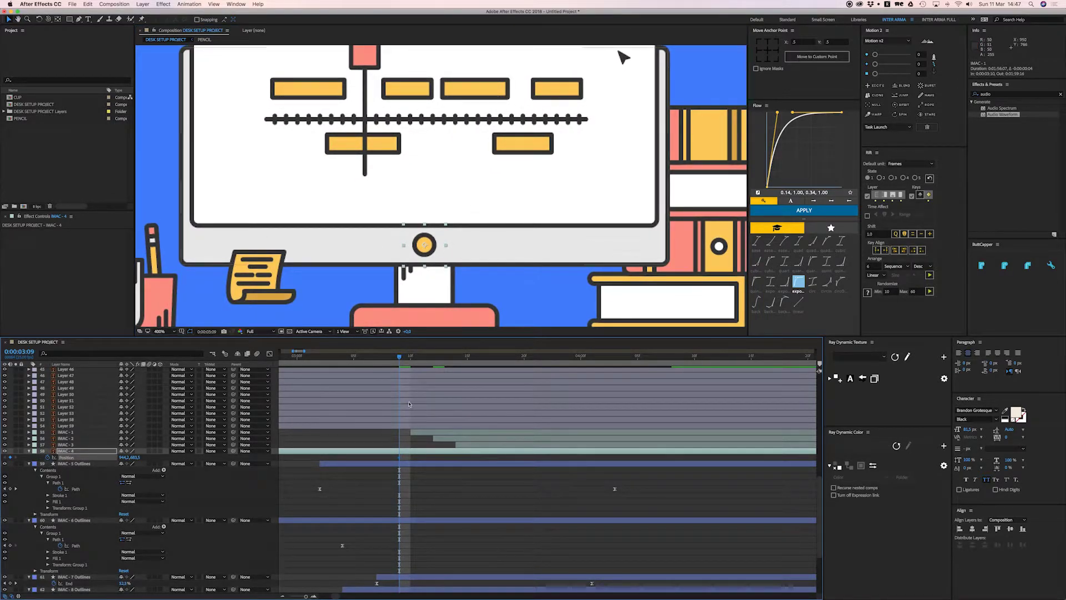
{"action": "left_click_drag", "start_coordinate": [394, 356], "coordinate": [343, 356]}
{"action": "left_click_drag", "start_coordinate": [431, 246], "coordinate": [432, 211]}
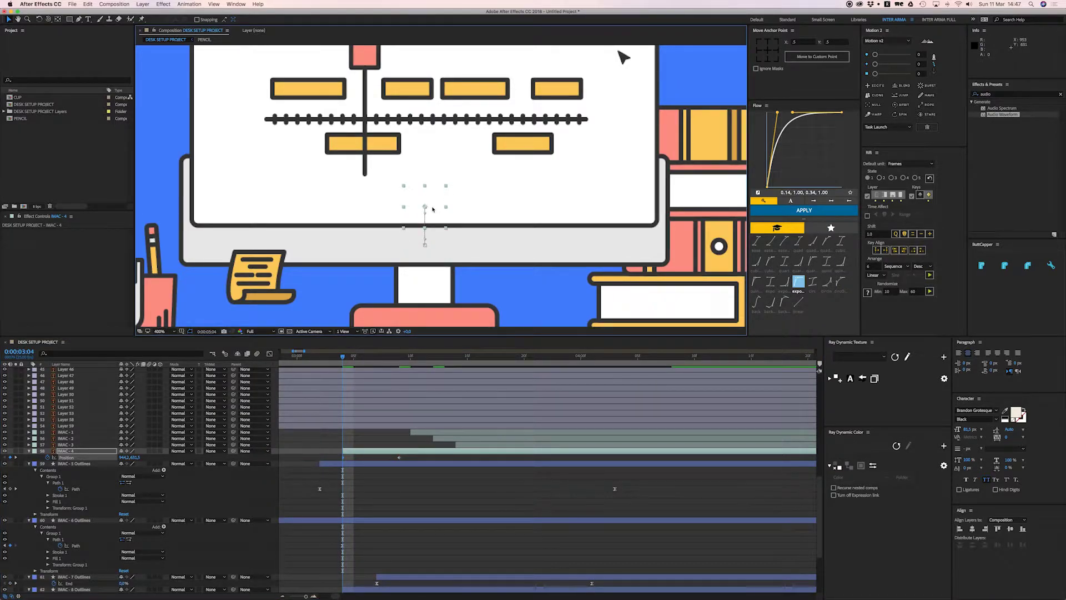
Ease the IMAC - 4 position keyframes with a keyframe assistant and preview the button's drop
{"action": "left_click", "coordinate": [399, 458]}
{"action": "right_click", "coordinate": [399, 458]}
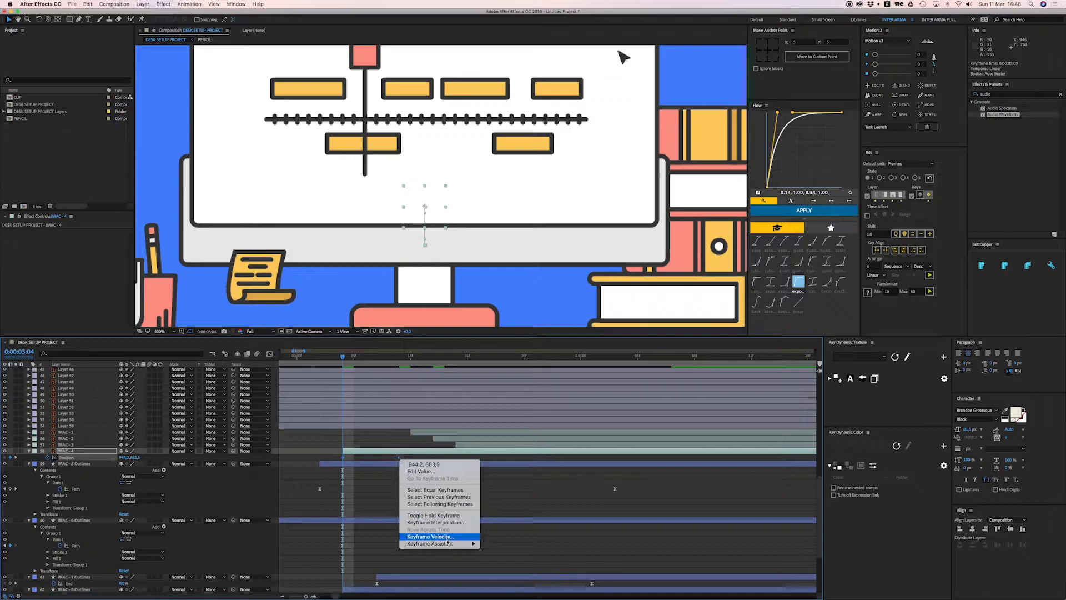
{"action": "left_click", "coordinate": [517, 548]}
{"action": "key", "text": "space"}
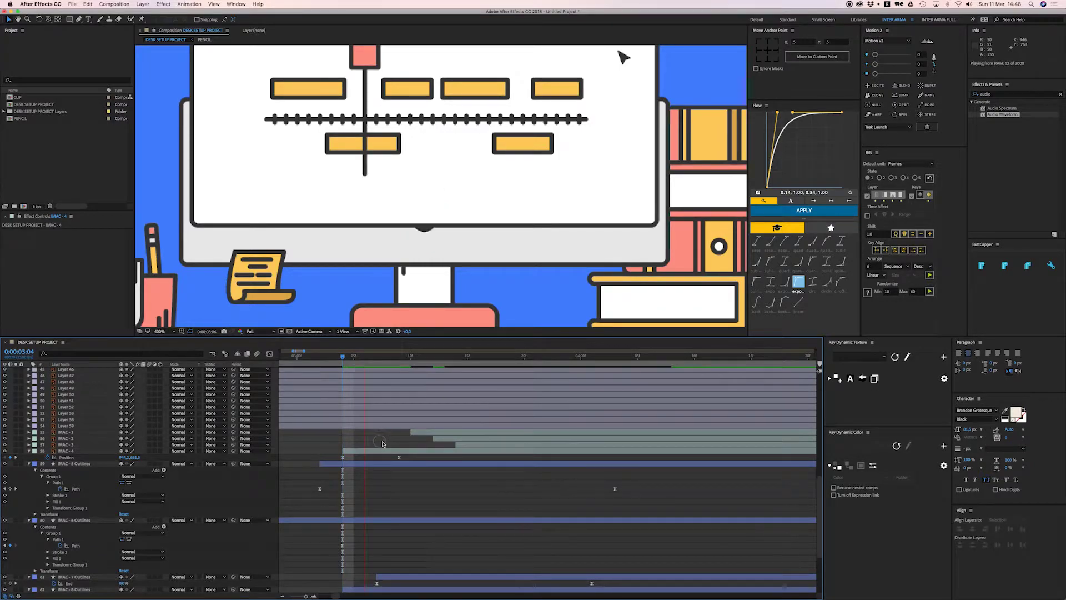
{"action": "key", "text": "space"}
Reshape the speed curve between the IMAC - 4 position keyframes in the graph editor and preview the motion from 0:00:03:04
{"action": "left_click_drag", "start_coordinate": [408, 457], "coordinate": [321, 460]}
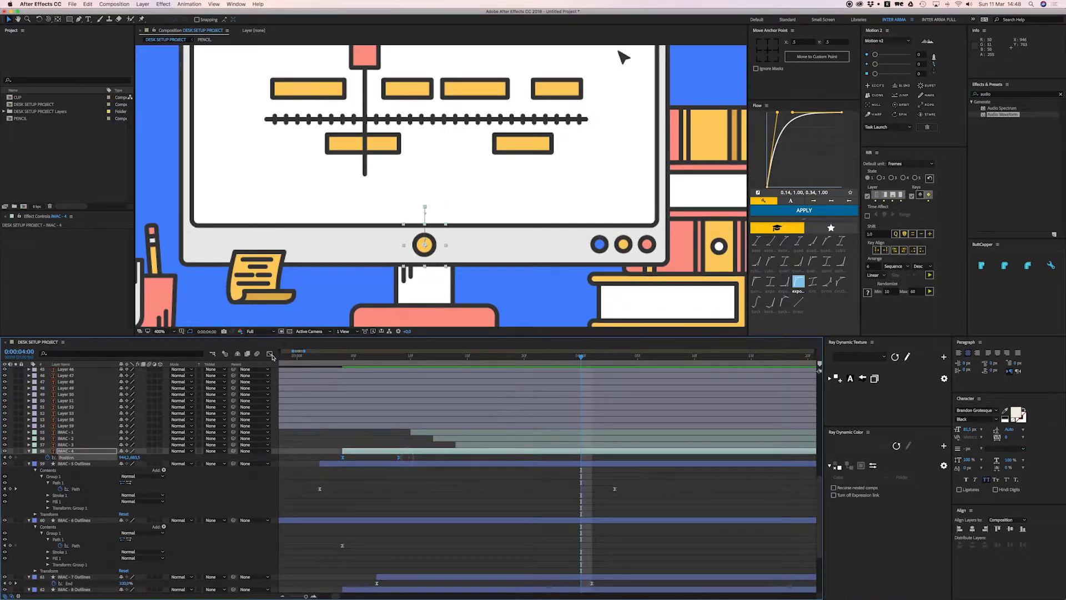
{"action": "left_click", "coordinate": [270, 353]}
{"action": "left_click", "coordinate": [342, 567]}
{"action": "left_click_drag", "start_coordinate": [352, 567], "coordinate": [374, 566]}
{"action": "left_click", "coordinate": [270, 353]}
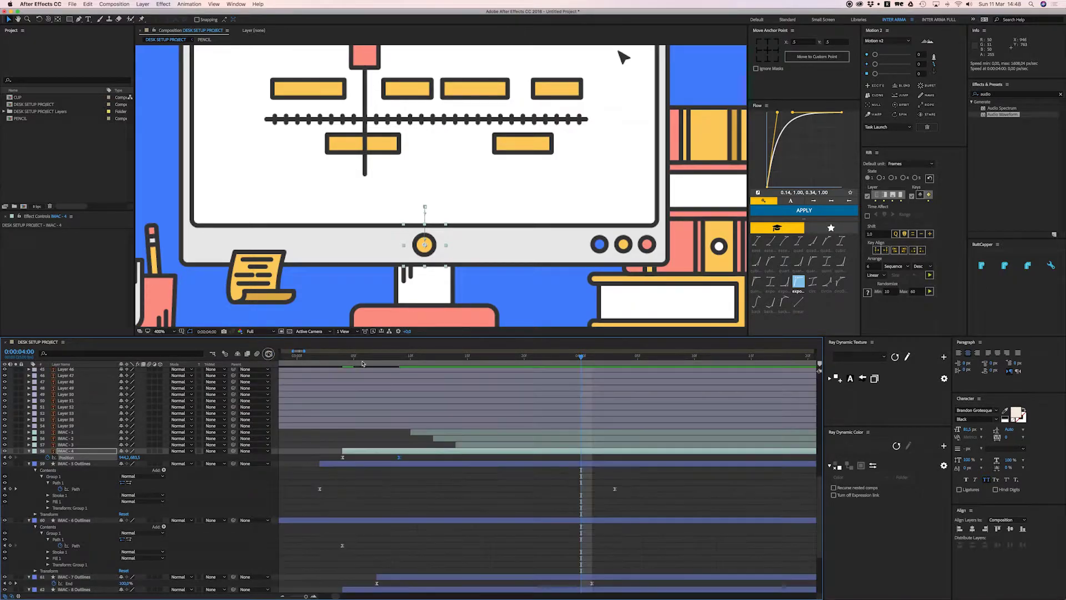
{"action": "left_click_drag", "start_coordinate": [358, 355], "coordinate": [343, 356]}
{"action": "left_click", "coordinate": [331, 443]}
{"action": "key", "text": "space"}
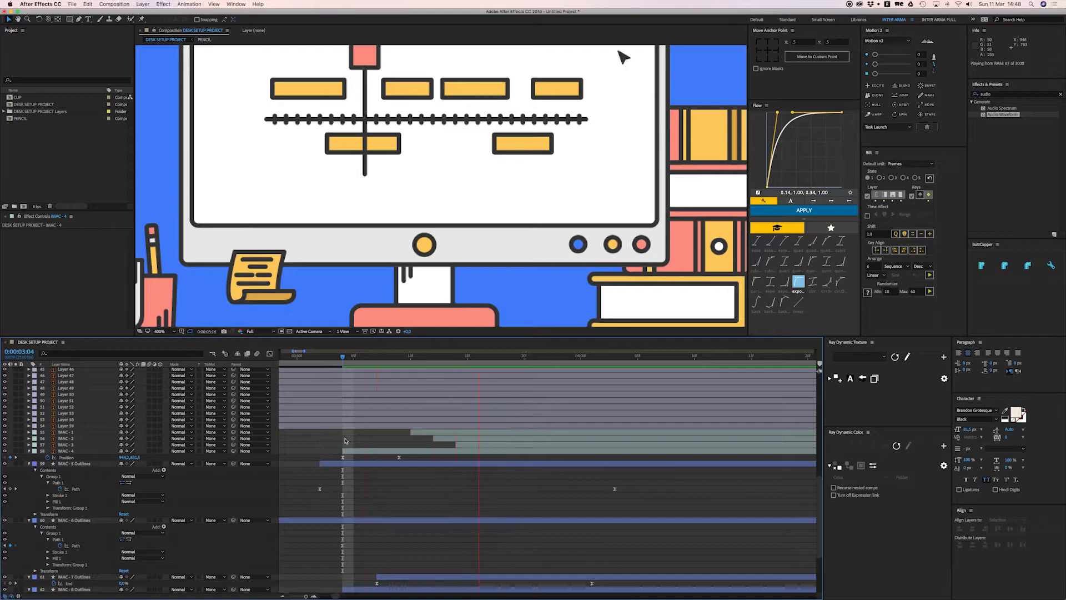
{"action": "key", "text": "space"}
Slow the central button's drop by moving its end position keyframe to 0:00:03:17, previewing the animation from 0:00:03:04
{"action": "left_click_drag", "start_coordinate": [375, 354], "coordinate": [333, 366]}
{"action": "key", "text": "space"}
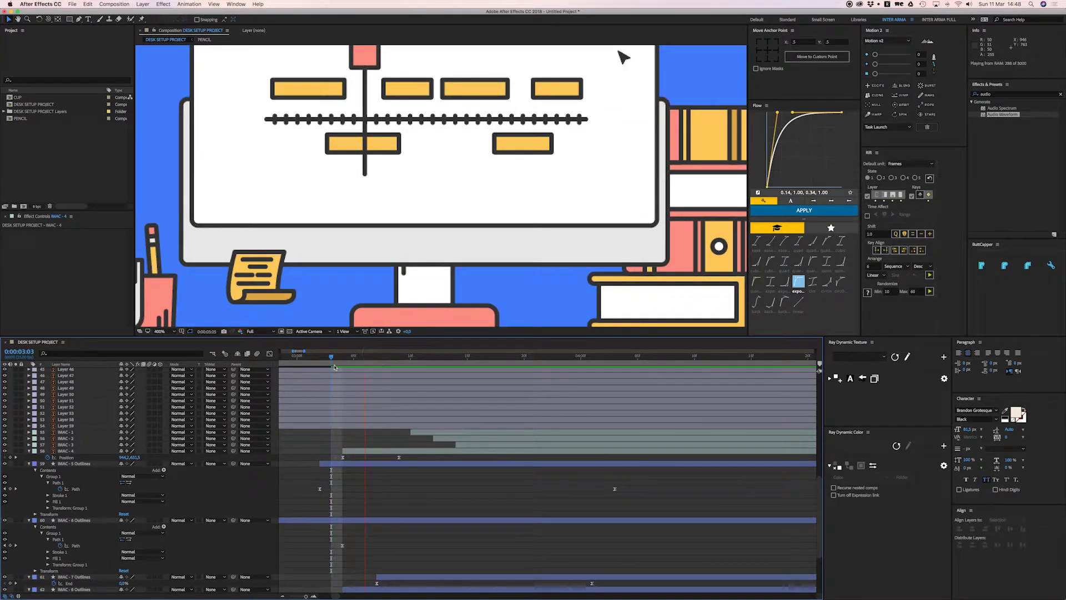
{"action": "key", "text": "space"}
{"action": "left_click_drag", "start_coordinate": [399, 457], "coordinate": [410, 457]}
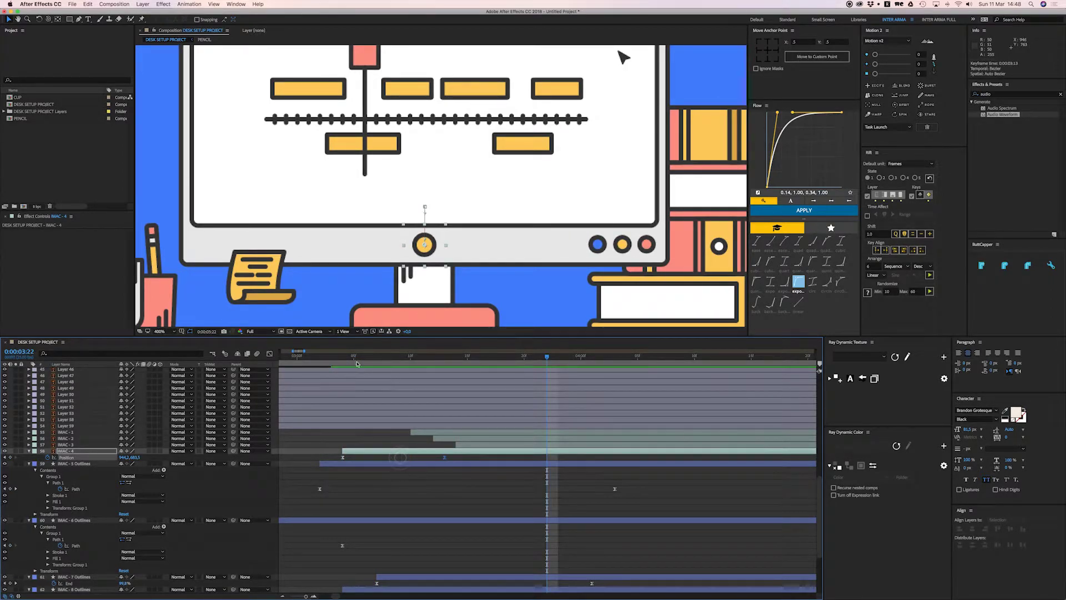
{"action": "key", "text": "space"}
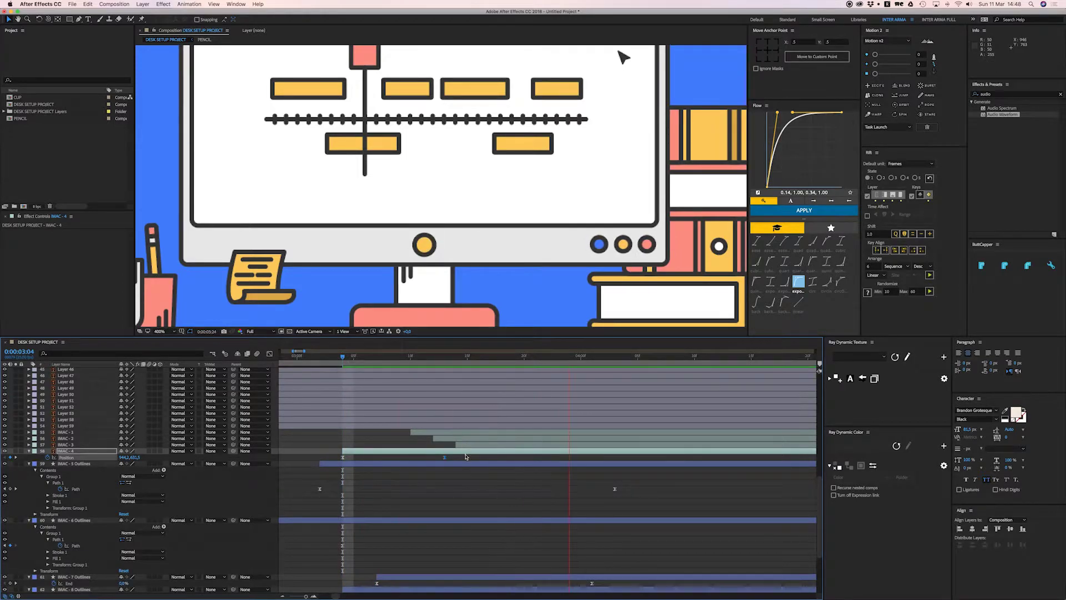
{"action": "left_click_drag", "start_coordinate": [444, 457], "coordinate": [490, 457]}
{"action": "key", "text": "space"}
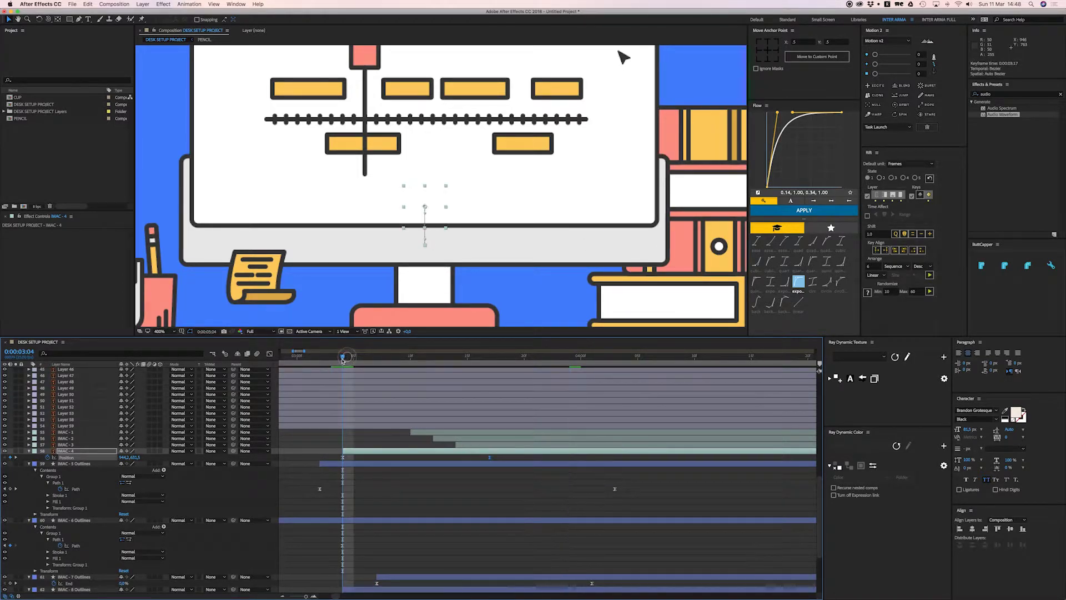
Collapse the open layer properties in the timeline and save the project
{"action": "left_click", "coordinate": [408, 430]}
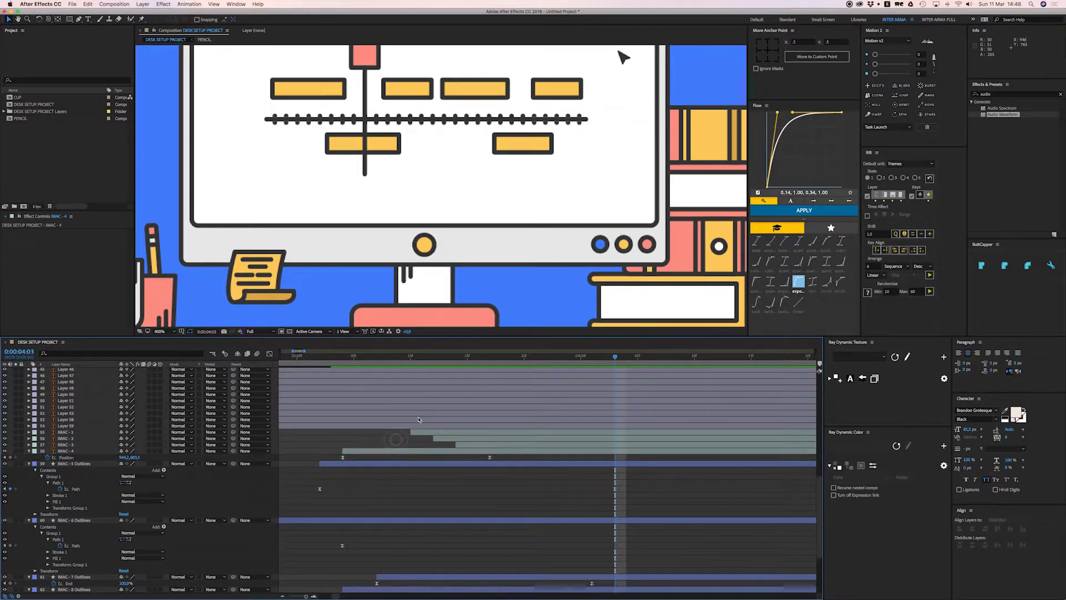
{"action": "key", "text": "minus"}
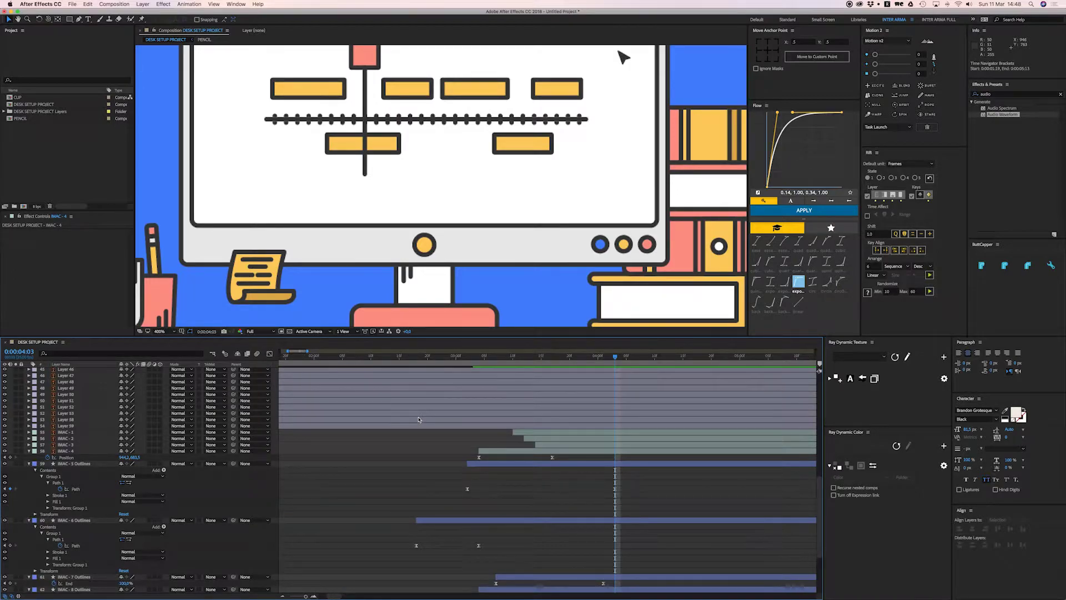
{"action": "key", "text": "comma"}
{"action": "scroll", "coordinate": [446, 457], "scroll_direction": "up", "scroll_amount": 15}
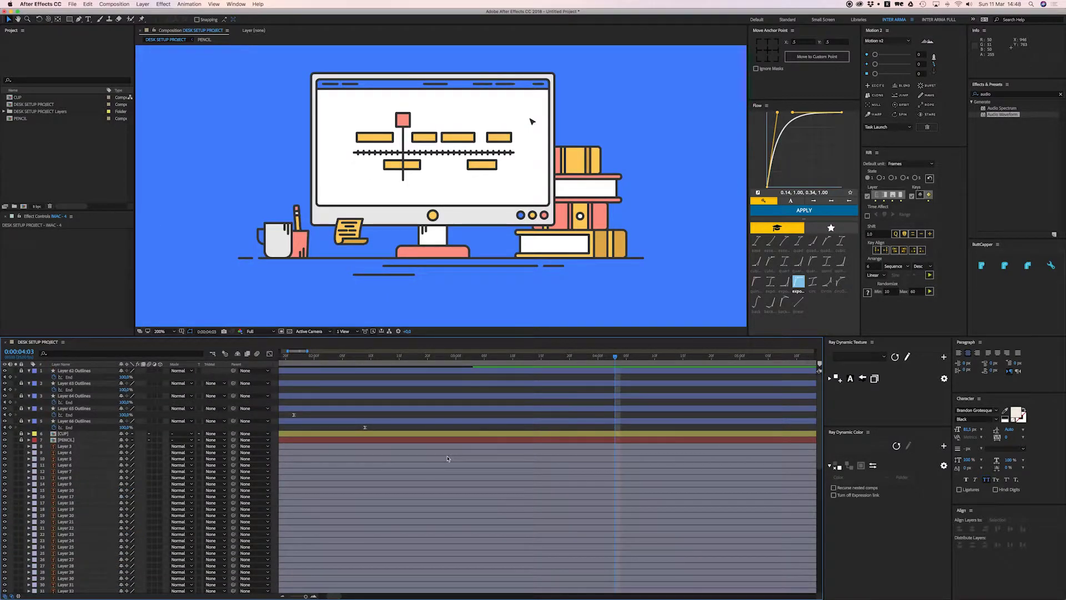
{"action": "scroll", "coordinate": [448, 458], "scroll_direction": "down", "scroll_amount": 10}
{"action": "key", "text": "super+s"}
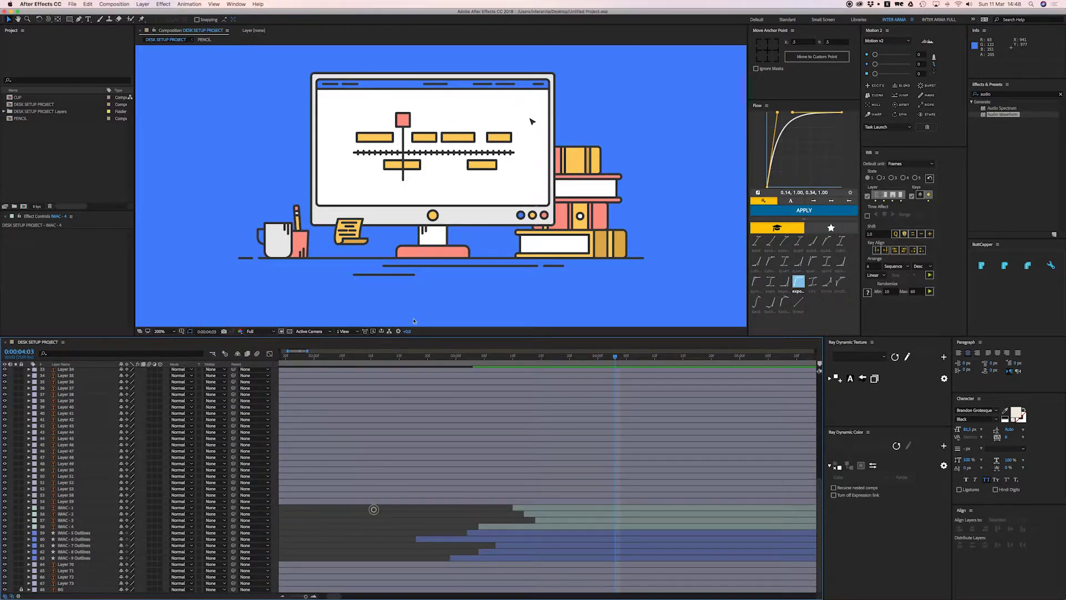
Delete all the IMAC layers and undo the deletion
{"action": "key", "text": "comma"}
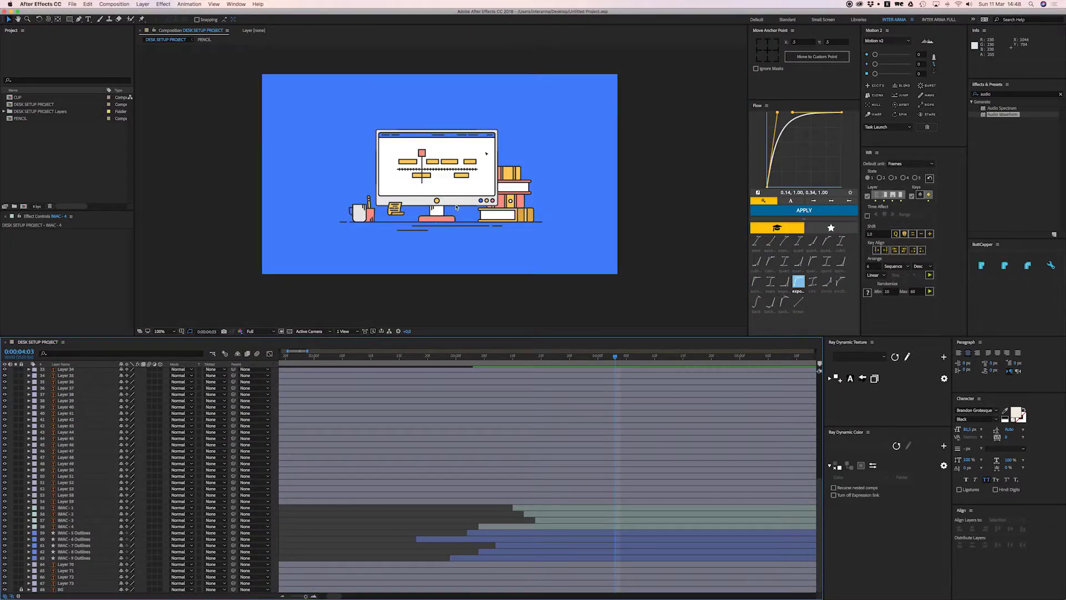
{"action": "left_click", "coordinate": [522, 508]}
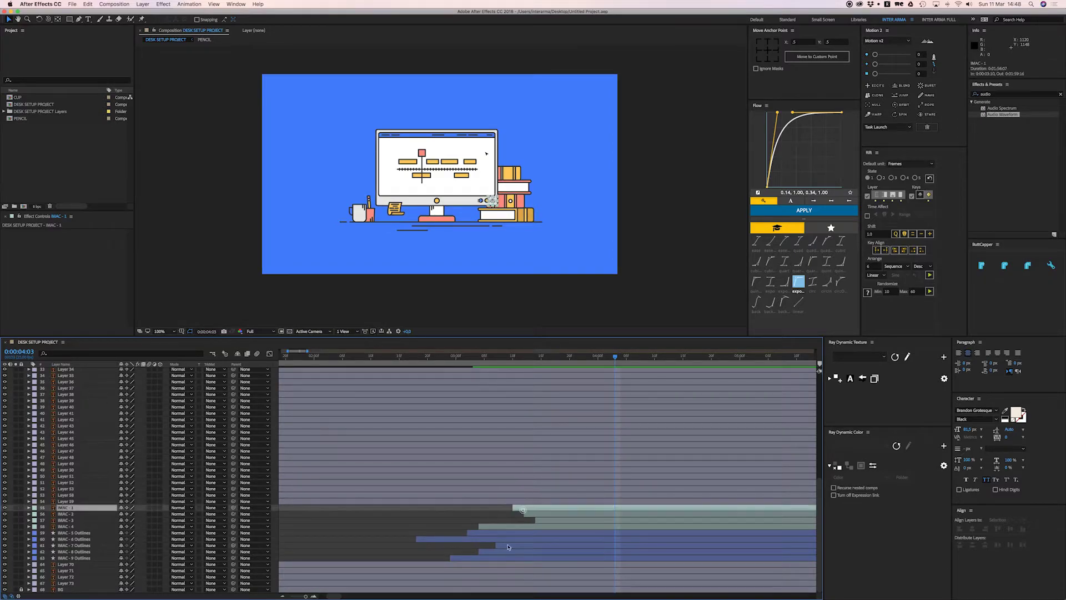
{"action": "left_click", "coordinate": [505, 558], "text": "shift"}
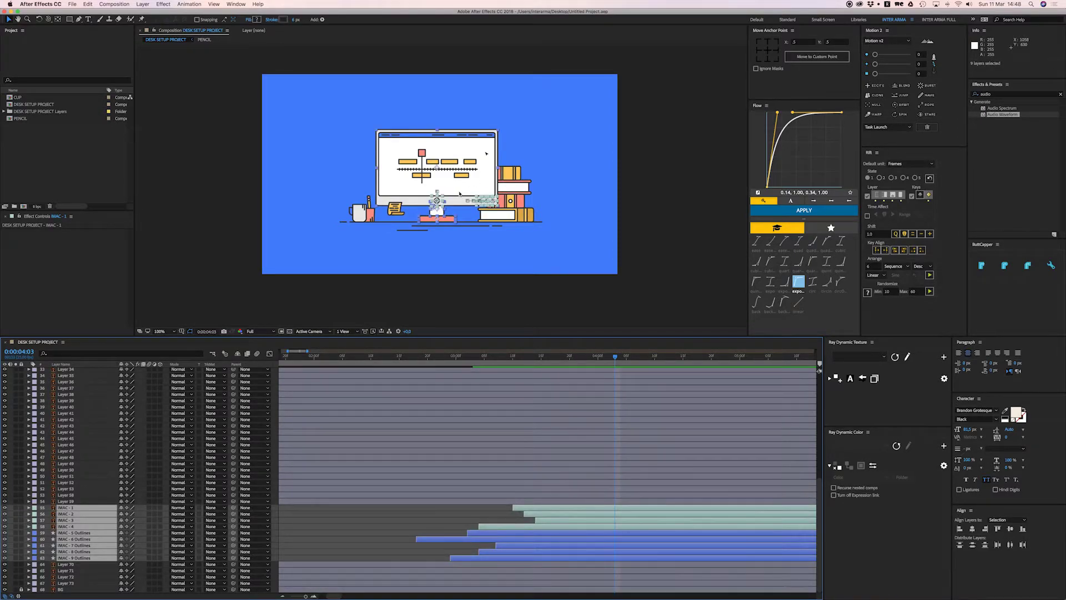
{"action": "key", "text": "Delete"}
{"action": "key", "text": "super+z"}
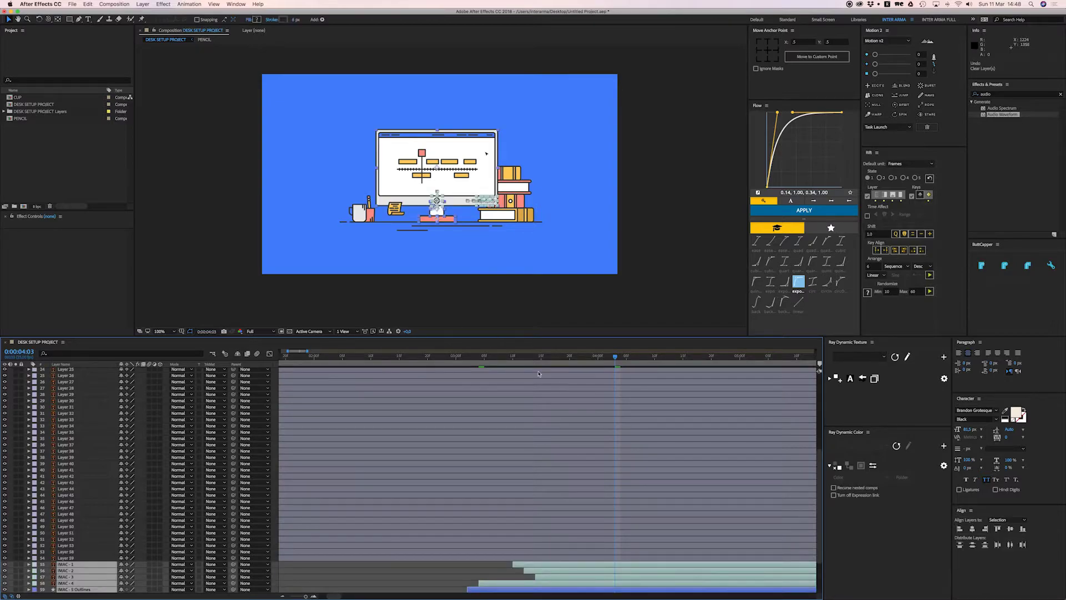
Play the complete iMac build-up from 0:00:02:23 to check its timing
{"action": "left_click_drag", "start_coordinate": [578, 361], "coordinate": [450, 372]}
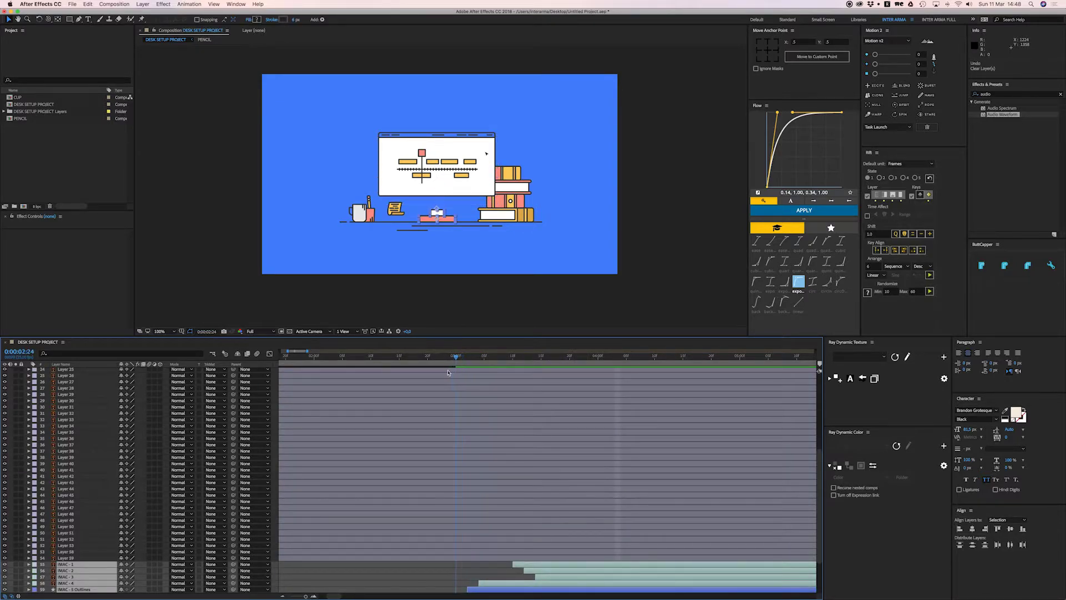
{"action": "key", "text": "space"}
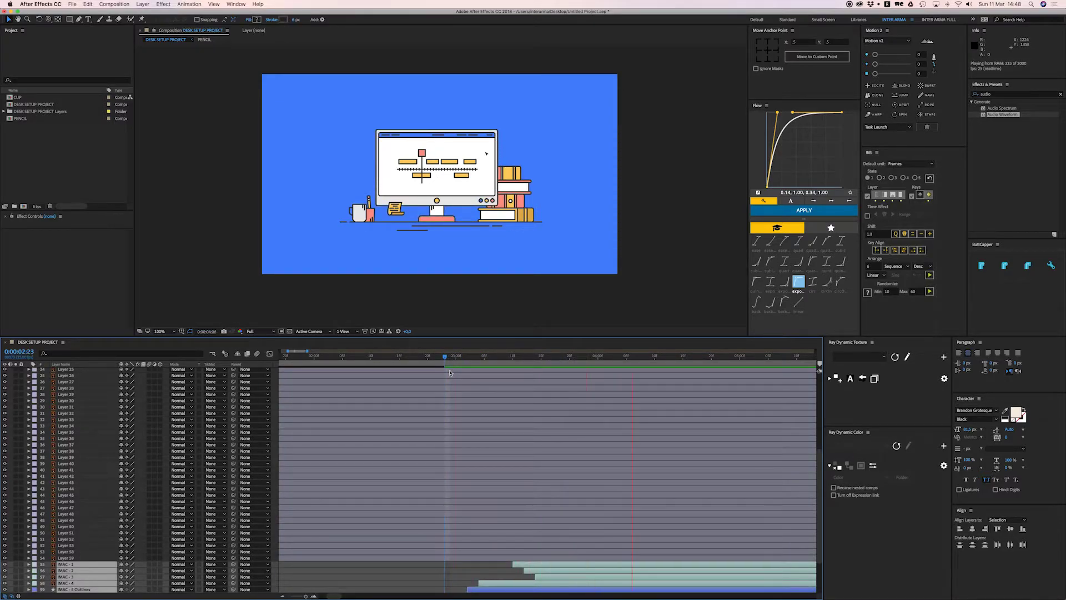
{"action": "left_click", "coordinate": [656, 226]}
{"action": "key", "text": "period"}
{"action": "key", "text": "space"}
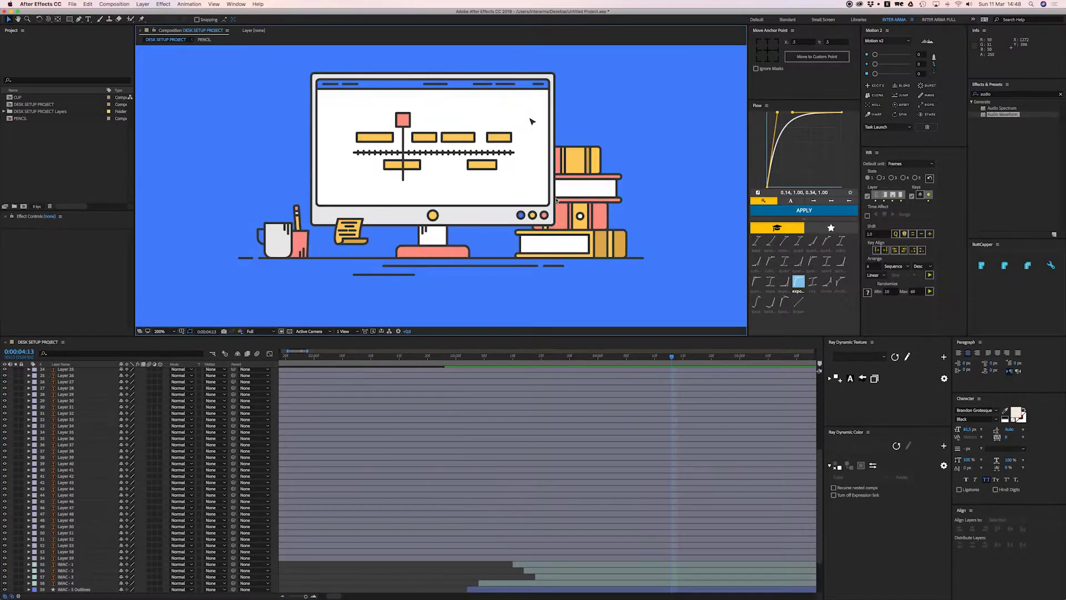
Lock all the finished IMAC layers, from IMAC - 1 down to IMAC - 9 Outlines
{"action": "left_click_drag", "start_coordinate": [554, 222], "coordinate": [551, 295]}
{"action": "scroll", "coordinate": [538, 458], "scroll_direction": "down", "scroll_amount": 3}
{"action": "left_click", "coordinate": [526, 512]}
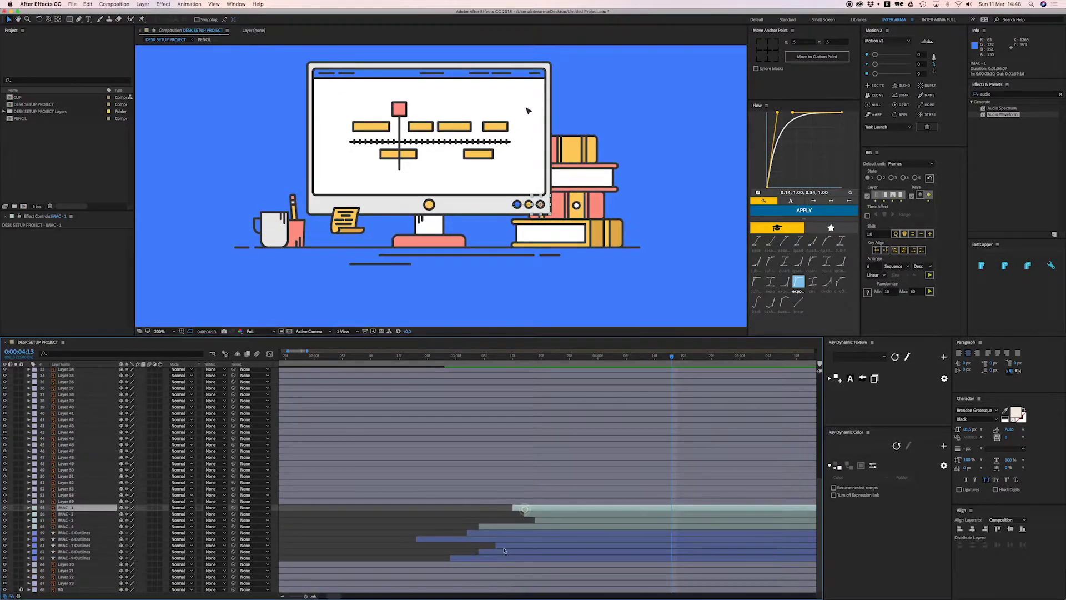
{"action": "left_click", "coordinate": [501, 558], "text": "shift"}
{"action": "left_click_drag", "start_coordinate": [21, 507], "coordinate": [21, 558]}
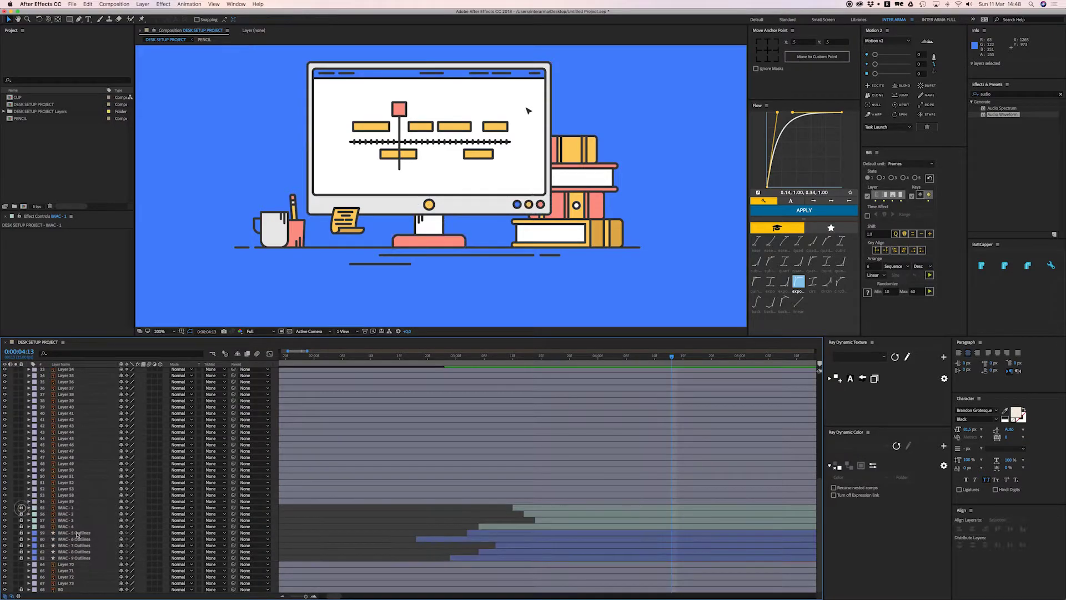
Select the book stack layers, Layer 70 to Layer 73, and lock them
{"action": "left_click_drag", "start_coordinate": [398, 110], "coordinate": [404, 169]}
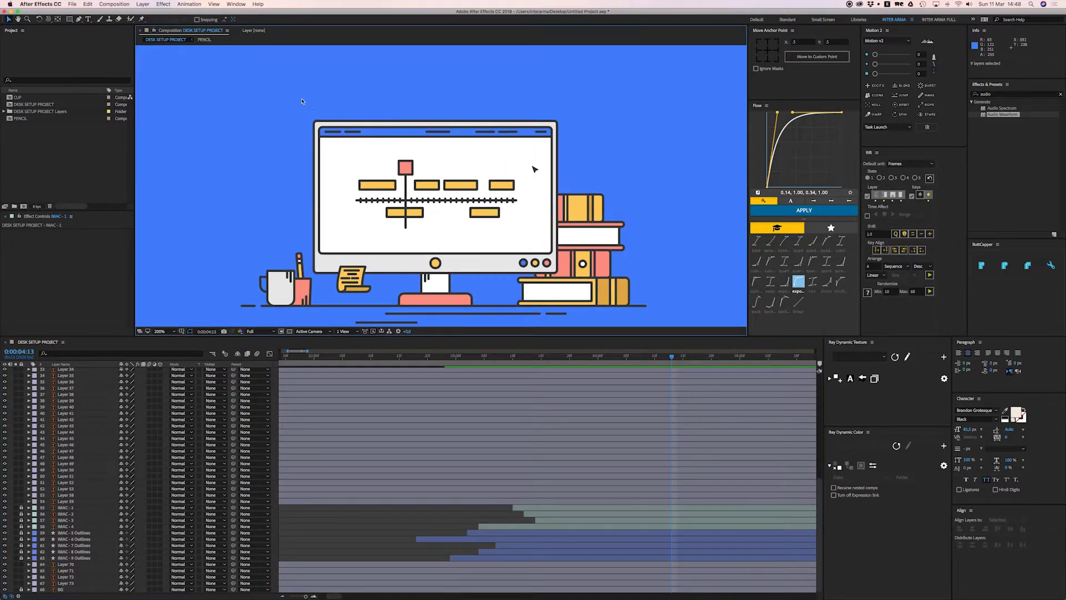
{"action": "left_click_drag", "start_coordinate": [526, 139], "coordinate": [523, 81]}
{"action": "left_click_drag", "start_coordinate": [579, 162], "coordinate": [637, 300]}
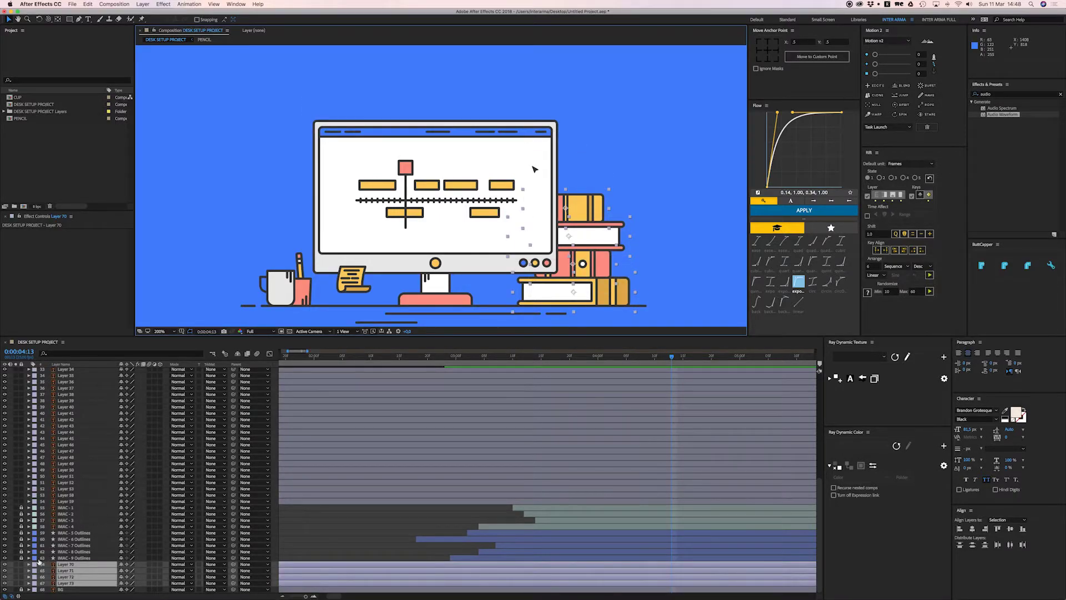
{"action": "left_click", "coordinate": [21, 565]}
Select all the iMac screen content layers, try moving them off the monitor, and undo the move
{"action": "left_click_drag", "start_coordinate": [283, 86], "coordinate": [589, 239]}
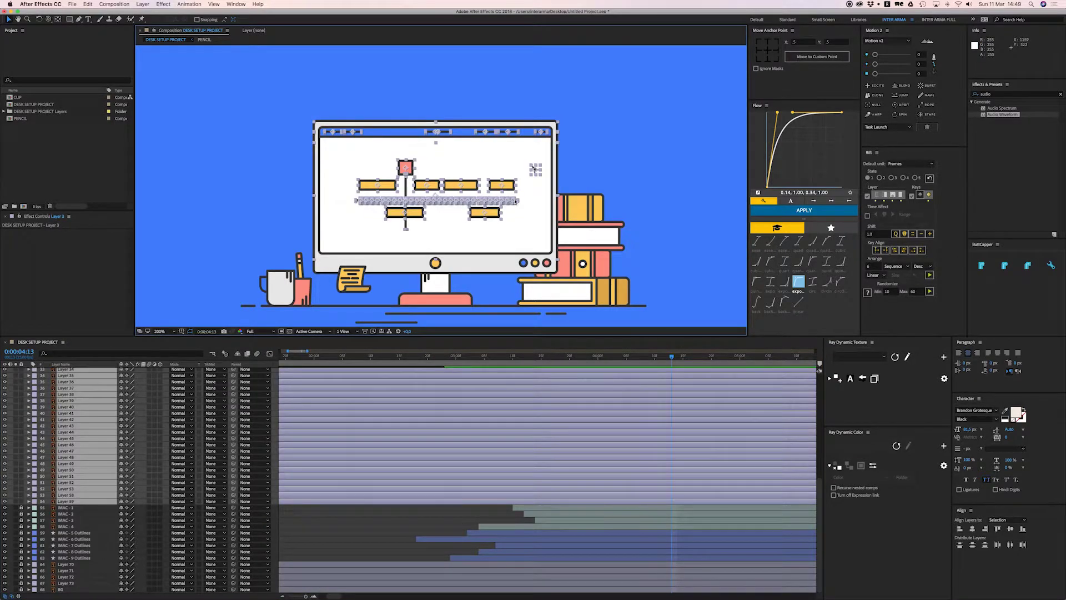
{"action": "left_click_drag", "start_coordinate": [508, 186], "coordinate": [447, 87]}
{"action": "key", "text": "super+z"}
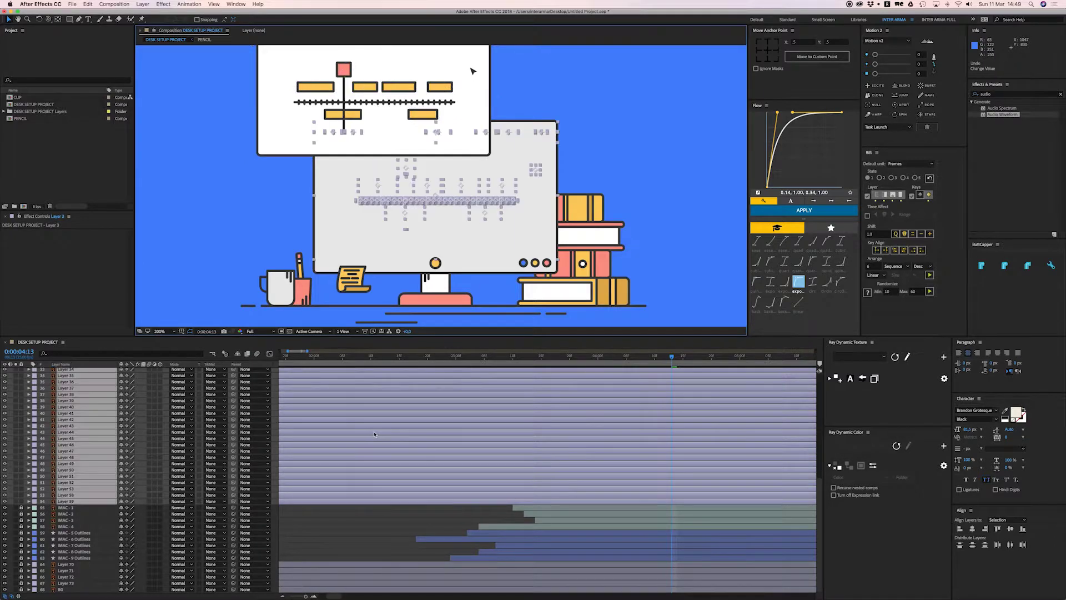
Pick out the yellow note, Layer 10, and move it directly below the PENCIL layer in the layer stack
{"action": "scroll", "coordinate": [404, 407], "scroll_direction": "up", "scroll_amount": 4}
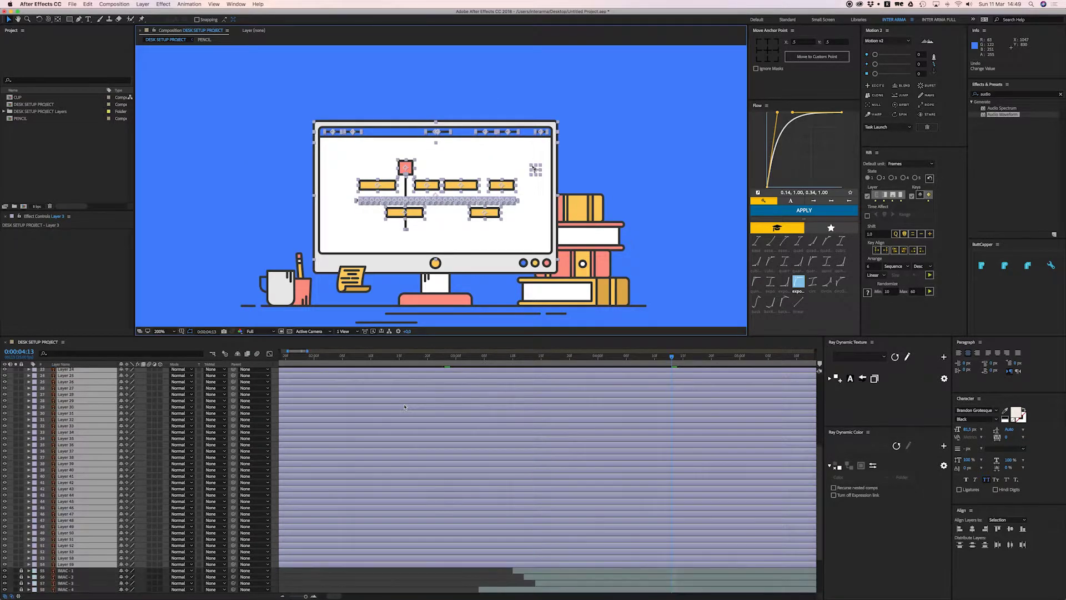
{"action": "scroll", "coordinate": [405, 407], "scroll_direction": "up", "scroll_amount": 10}
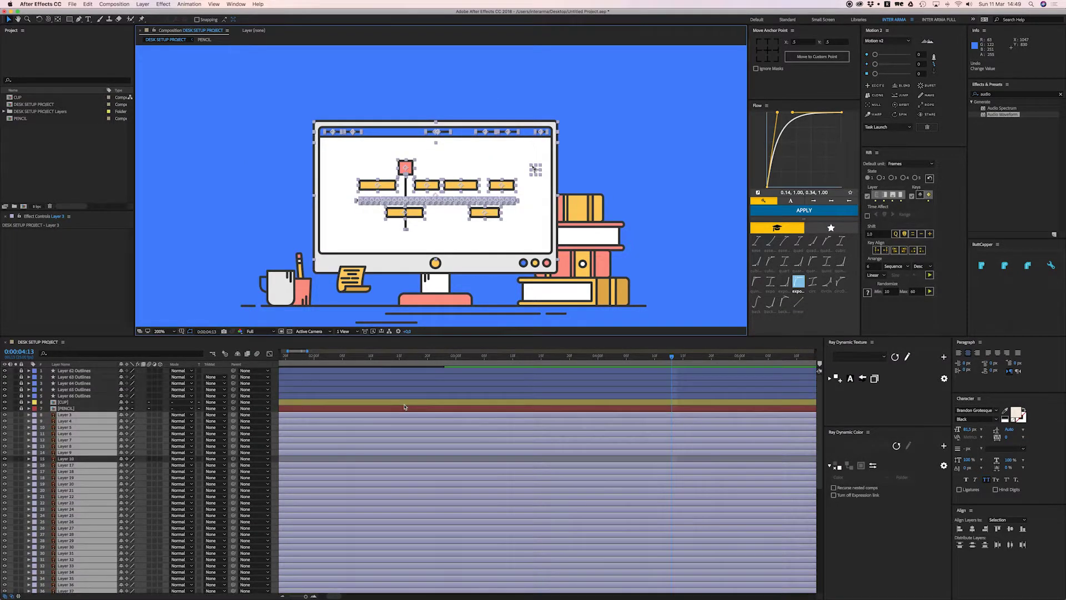
{"action": "left_click", "coordinate": [89, 460]}
{"action": "left_click_drag", "start_coordinate": [360, 281], "coordinate": [368, 286]}
{"action": "key", "text": "super+z"}
{"action": "key", "text": "super+]"}
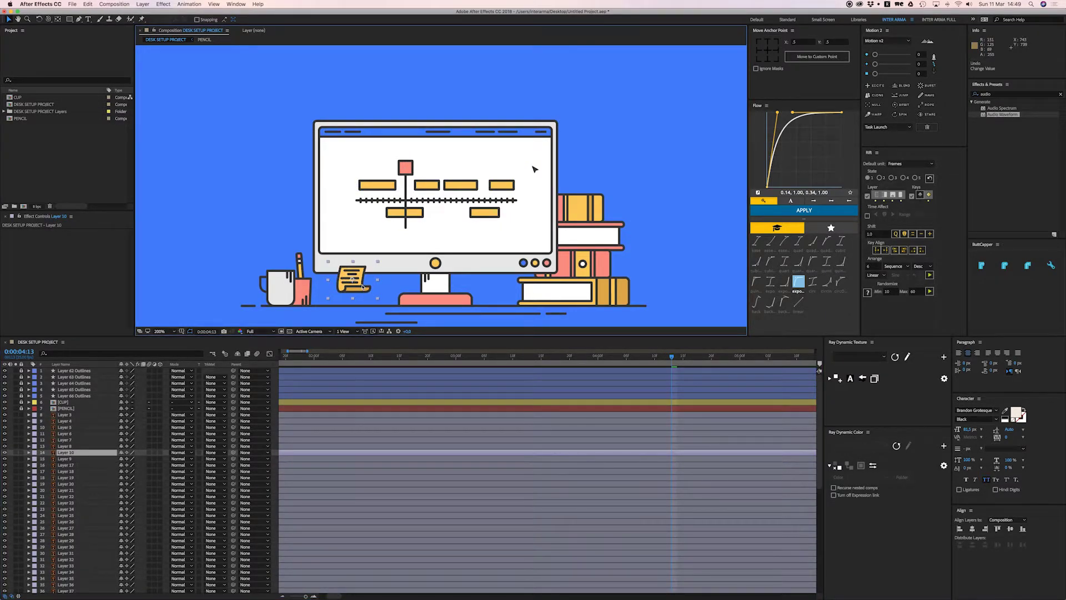
{"action": "left_click_drag", "start_coordinate": [77, 456], "coordinate": [78, 412]}
Move the yellow note's anchor point to the middle of its upper edge
{"action": "key", "text": "period"}
{"action": "key", "text": "space"}
{"action": "left_click_drag", "start_coordinate": [372, 293], "coordinate": [493, 139]}
{"action": "left_click", "coordinate": [58, 19]}
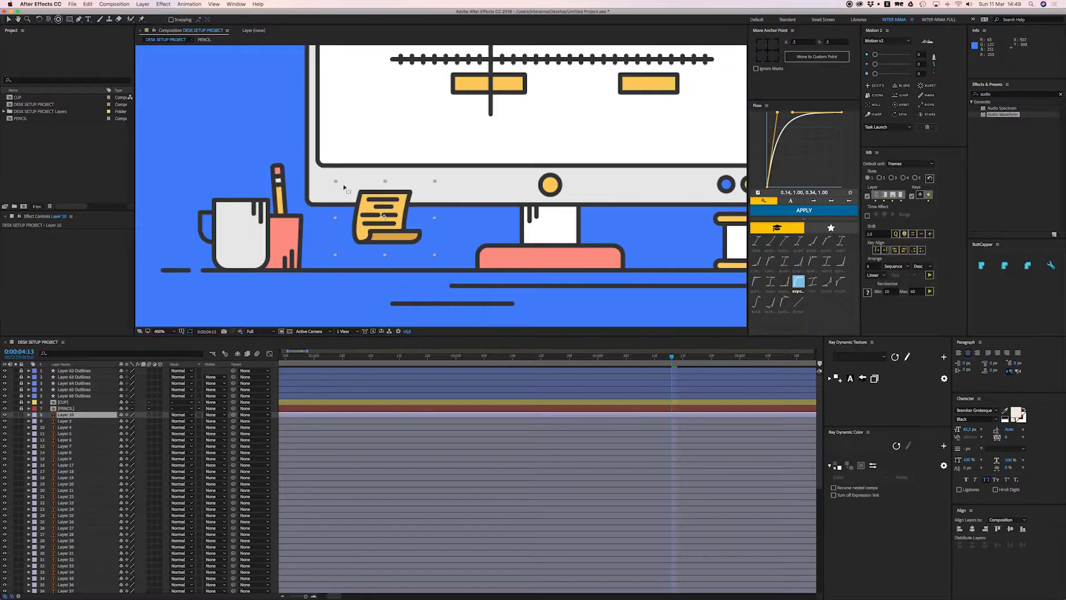
{"action": "left_click_drag", "start_coordinate": [387, 220], "coordinate": [388, 201]}
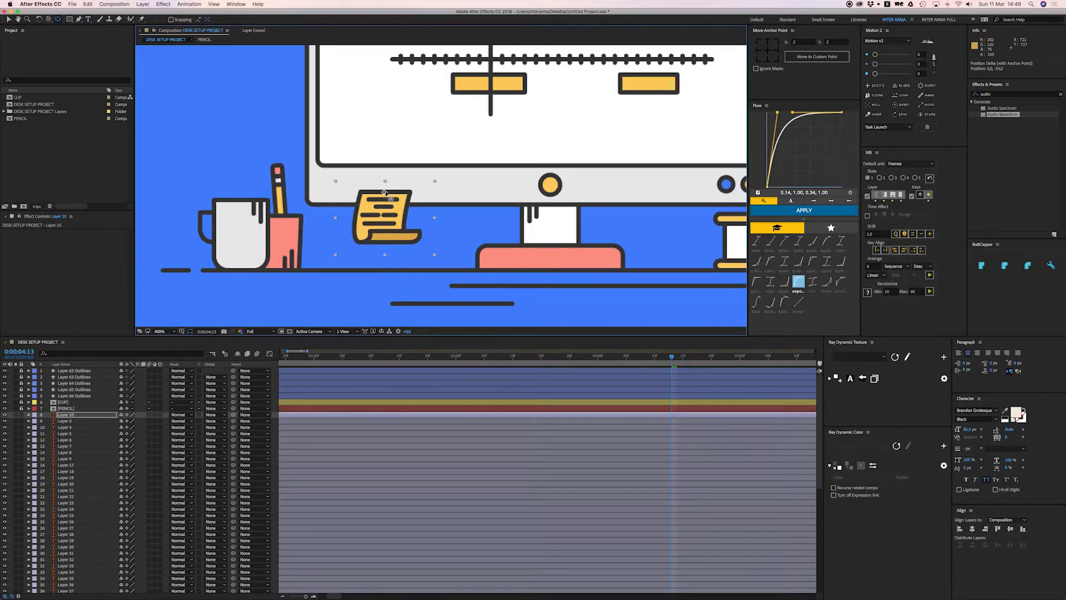
Animate the note's position from behind the iMac stand at 0:00:03:16 to its resting place at 0:00:04:13, trimming the layer start to 0:00:03:16
{"action": "key", "text": "p"}
{"action": "left_click", "coordinate": [47, 422]}
{"action": "left_click", "coordinate": [429, 357]}
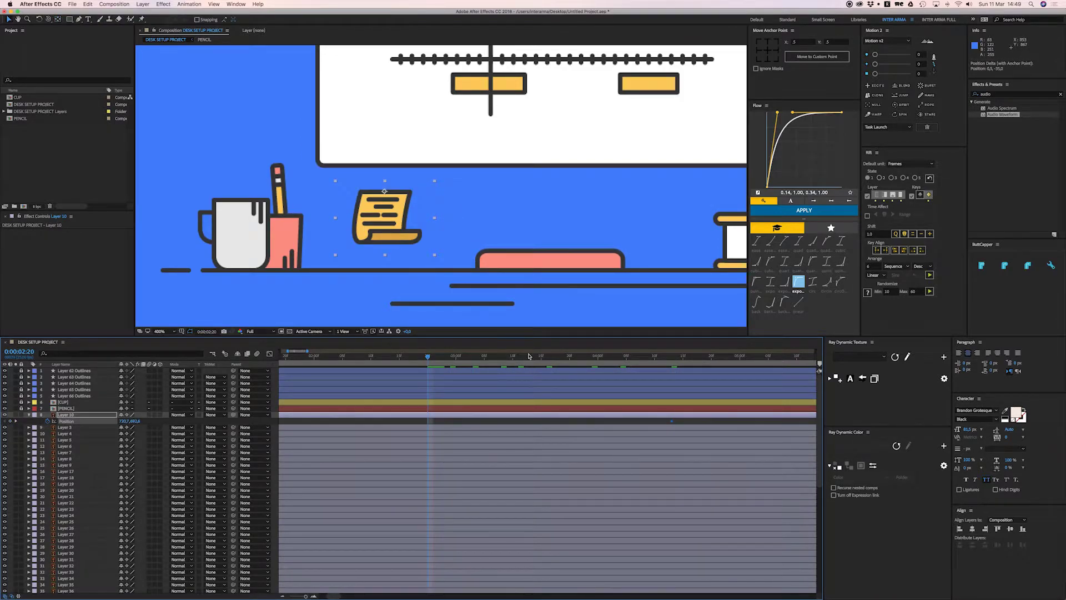
{"action": "left_click_drag", "start_coordinate": [529, 356], "coordinate": [547, 357]}
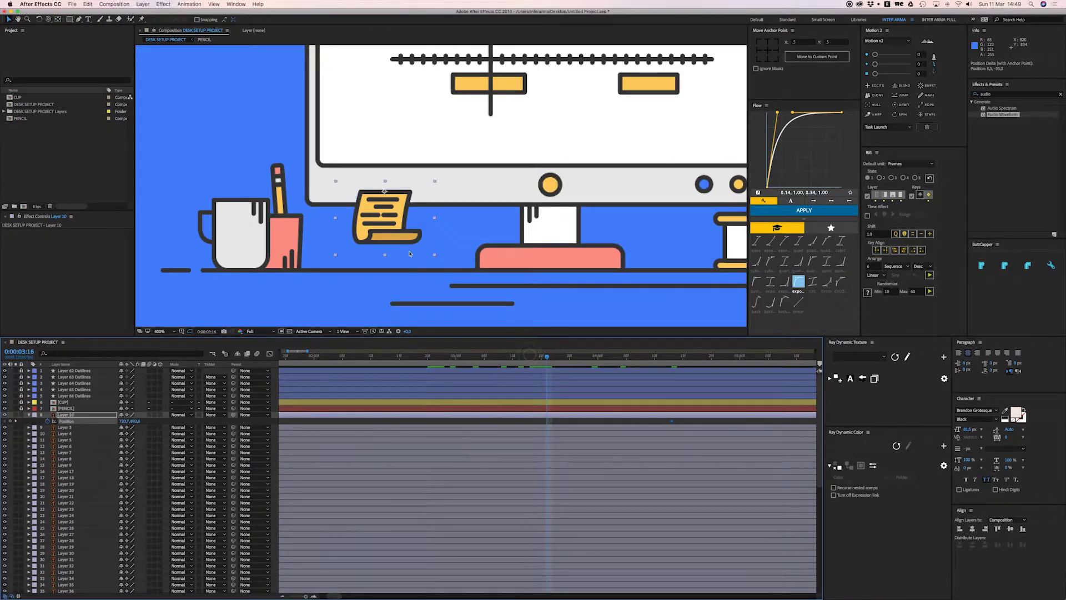
{"action": "left_click_drag", "start_coordinate": [385, 235], "coordinate": [471, 234]}
{"action": "key", "text": "alt+bracketleft"}
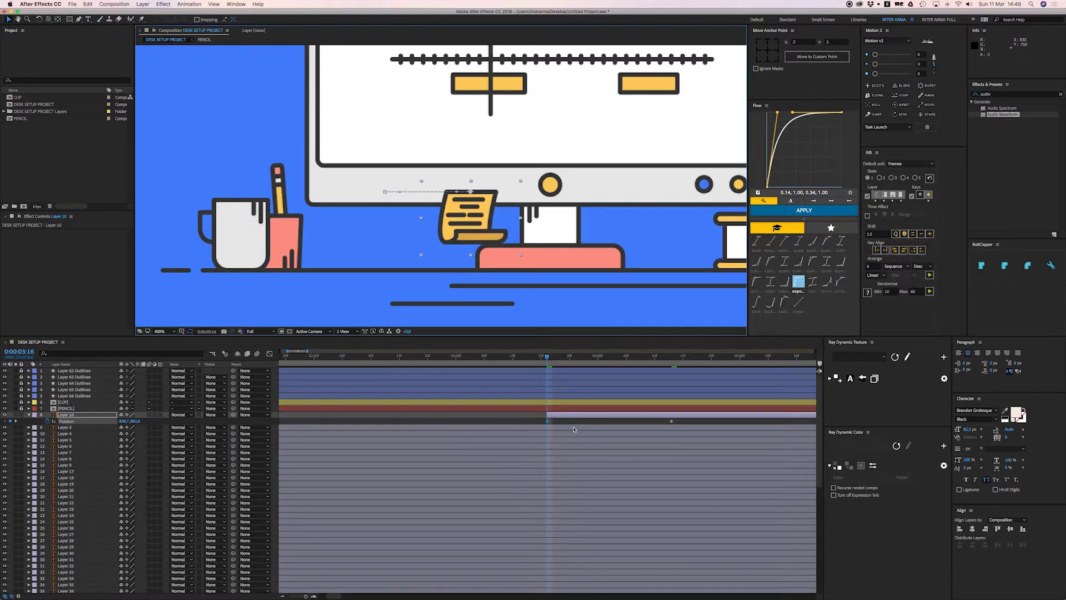
Apply the Flow easing curve 0.14, 1.00, 0.34, 1.00 to the note's position keyframes and preview the slide
{"action": "scroll", "coordinate": [572, 417], "scroll_direction": "right", "scroll_amount": 2}
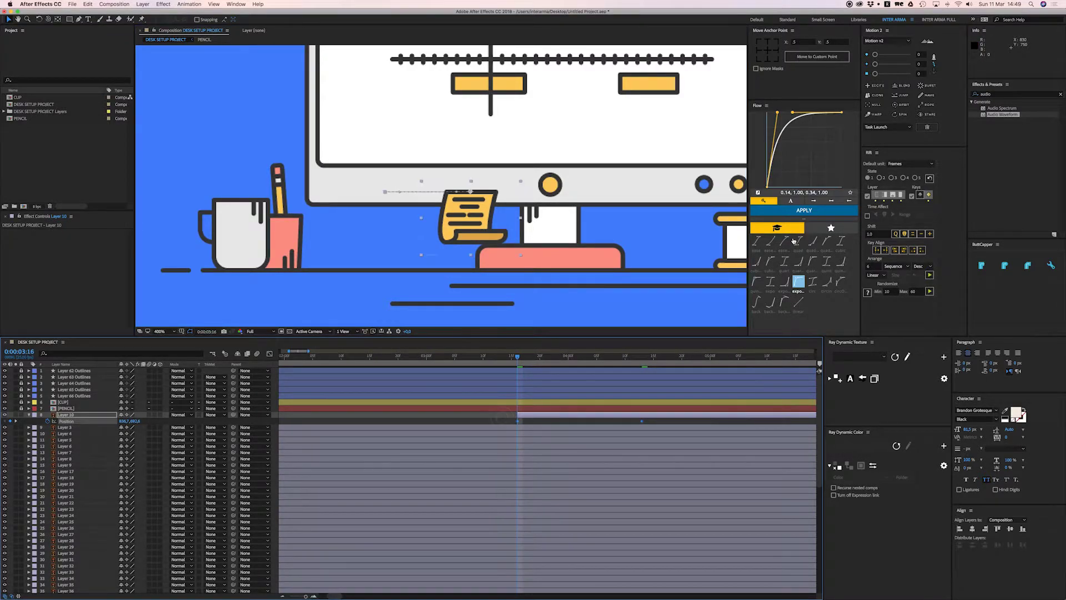
{"action": "left_click", "coordinate": [786, 212]}
{"action": "key", "text": "space"}
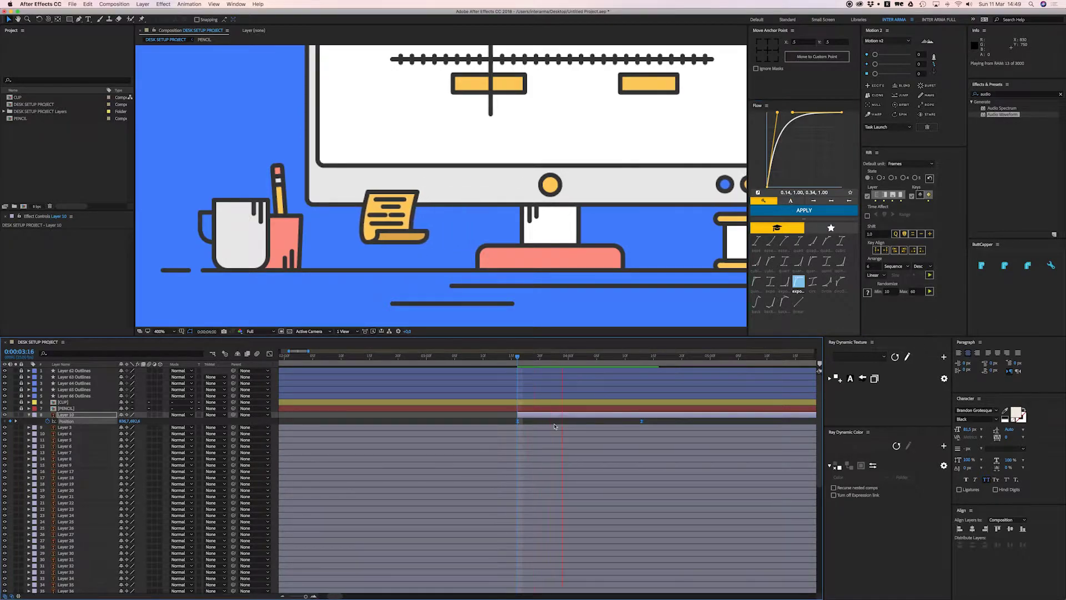
Keyframe the note's rotation so it is tilted counterclockwise at 0:00:04:12 and hangs straight at a keyframe some frames after
{"action": "scroll", "coordinate": [619, 395], "scroll_direction": "right", "scroll_amount": 6}
{"action": "key", "text": "r"}
{"action": "left_click", "coordinate": [47, 421]}
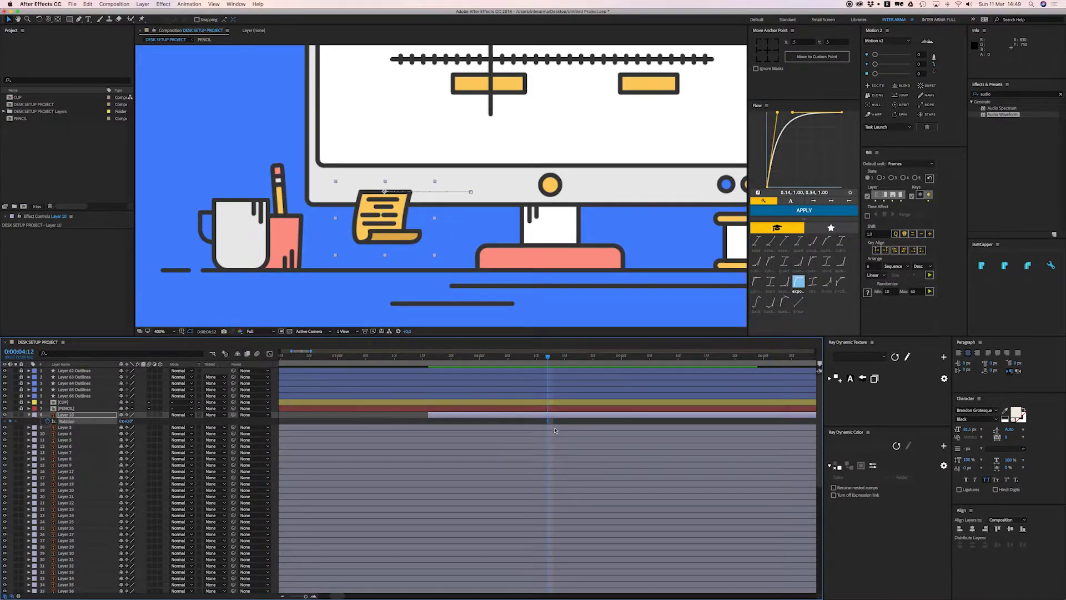
{"action": "left_click", "coordinate": [571, 423]}
{"action": "left_click_drag", "start_coordinate": [548, 422], "coordinate": [576, 423]}
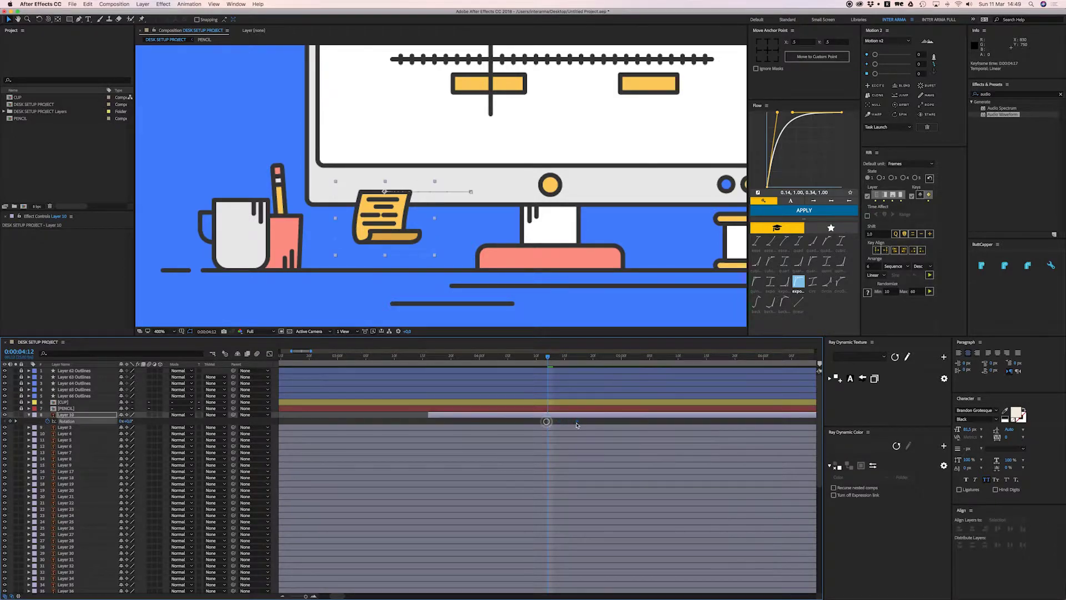
{"action": "key", "text": "w"}
{"action": "left_click_drag", "start_coordinate": [385, 246], "coordinate": [393, 245]}
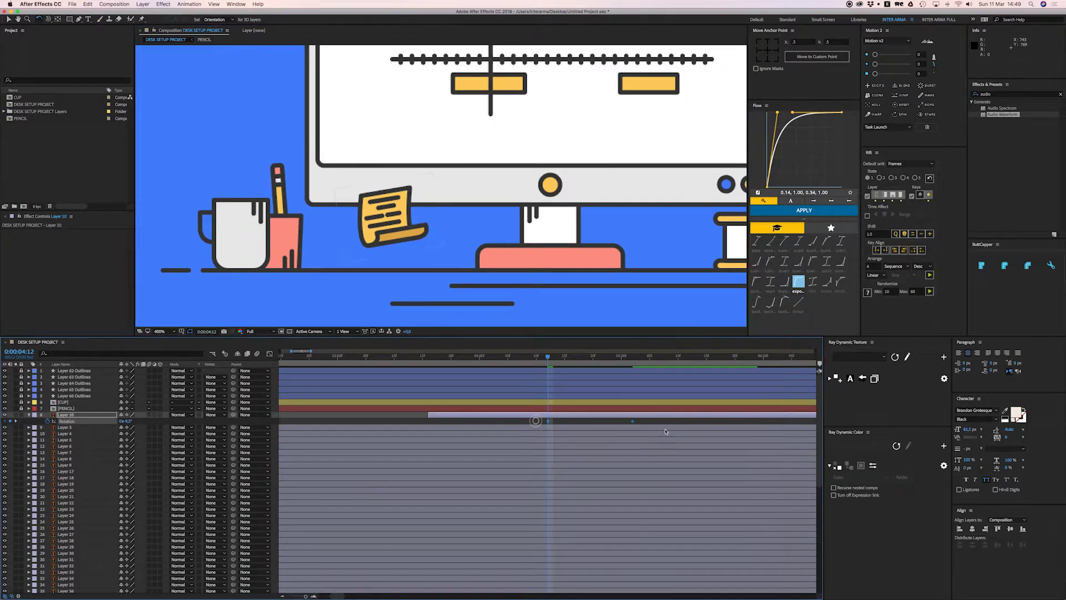
Apply Motion 2's Excite to the note's rotation keyframes and preview the swing from 0:00:03:16
{"action": "left_click", "coordinate": [877, 85]}
{"action": "left_click_drag", "start_coordinate": [529, 354], "coordinate": [413, 401]}
{"action": "left_click", "coordinate": [409, 419]}
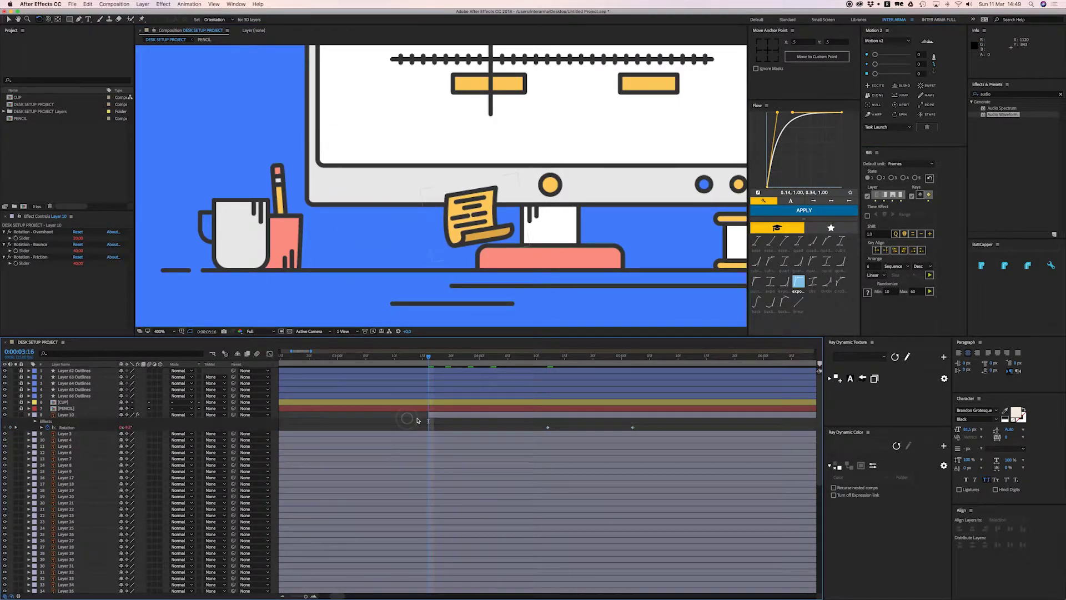
{"action": "key", "text": "space"}
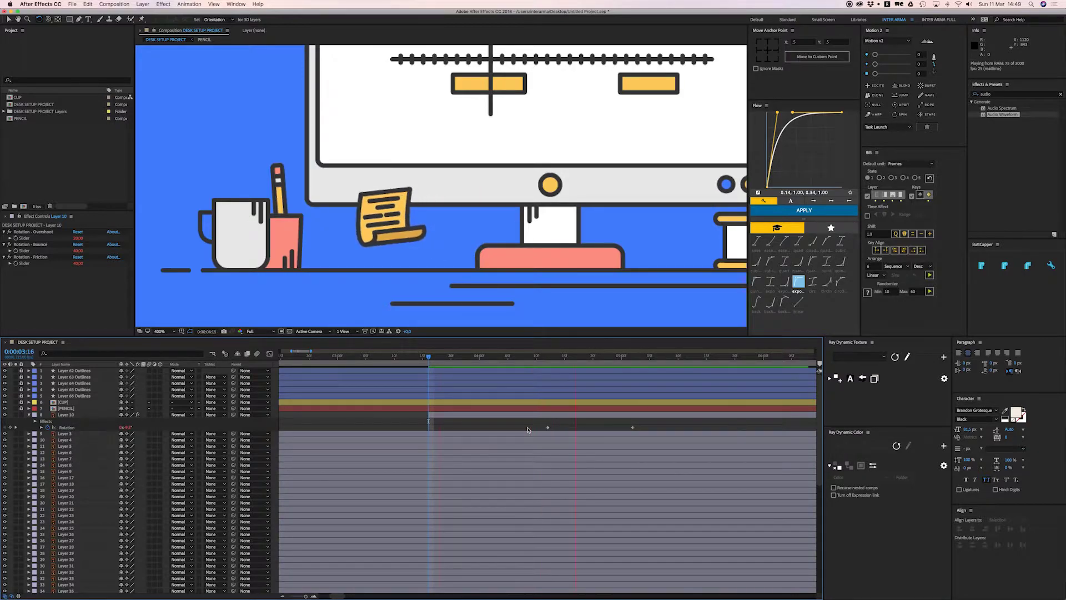
Move the note's second rotation keyframe close to the first one and preview the faster swing
{"action": "key", "text": "space"}
{"action": "left_click_drag", "start_coordinate": [632, 427], "coordinate": [565, 429]}
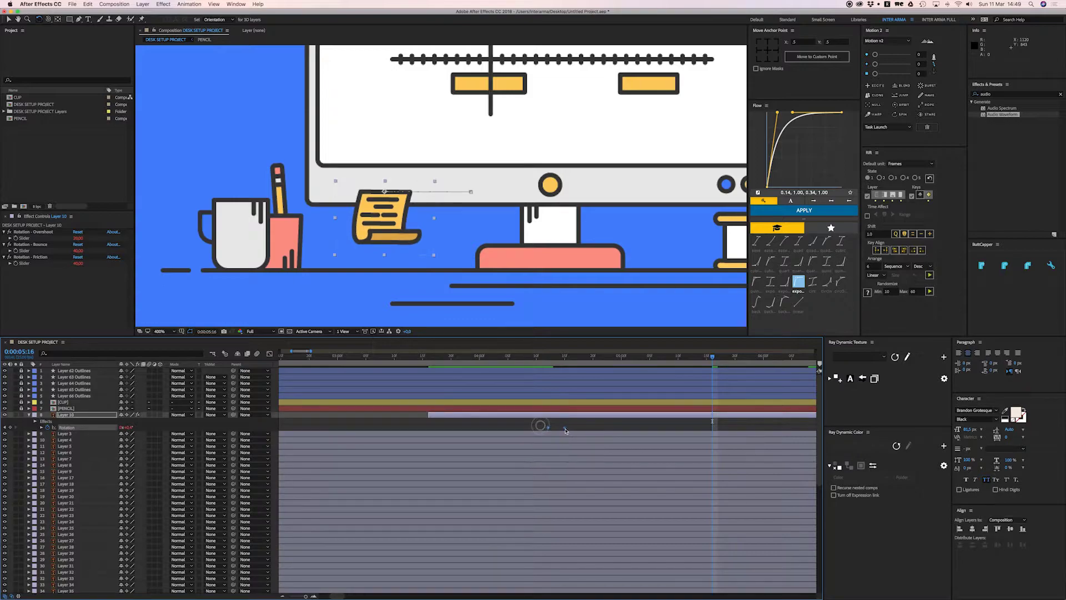
{"action": "left_click", "coordinate": [414, 367]}
{"action": "key", "text": "space"}
Shift both rotation keyframes of the note earlier, with the first at 0:00:03:13, and play the result
{"action": "left_click", "coordinate": [427, 427]}
{"action": "left_click_drag", "start_coordinate": [422, 430], "coordinate": [404, 420]}
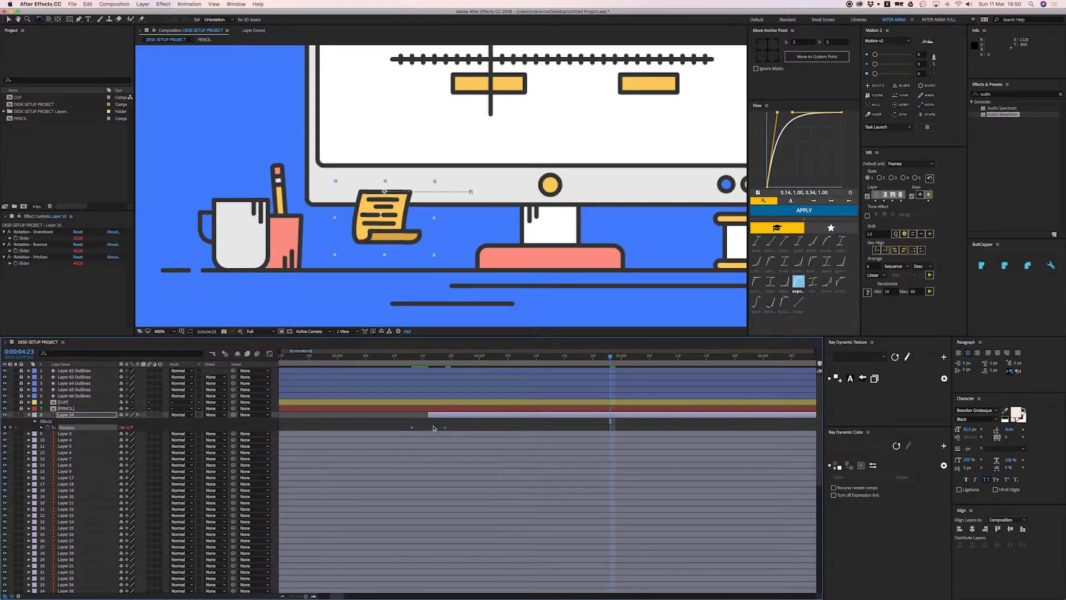
{"action": "left_click", "coordinate": [432, 426]}
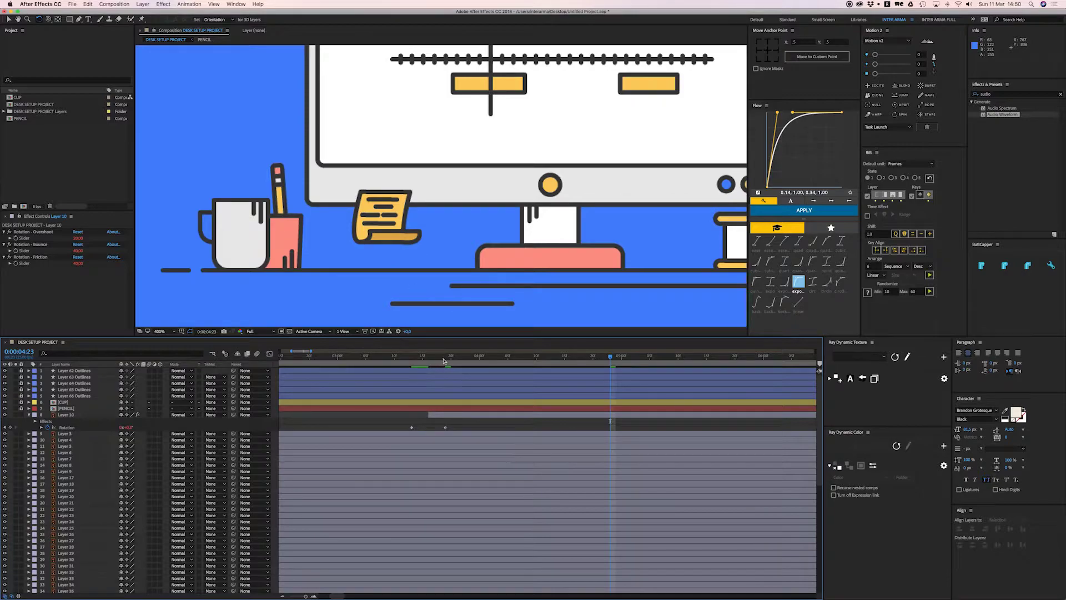
{"action": "key", "text": "space"}
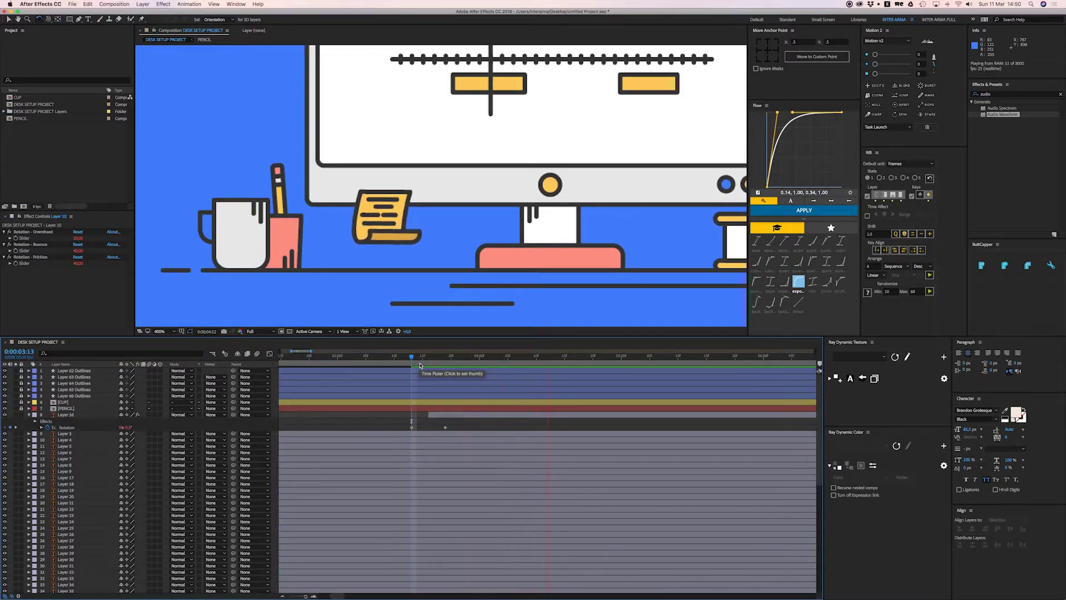
Reveal the note's keyframes and shorten its slide by moving its starting position at 0:00:03:16 closer to its resting place
{"action": "left_click", "coordinate": [434, 361]}
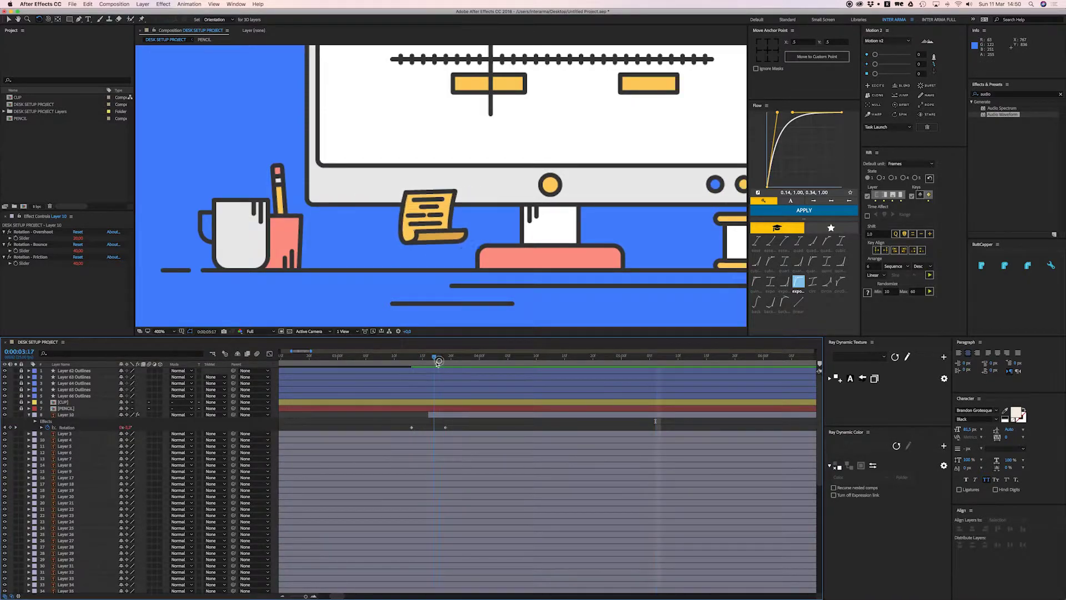
{"action": "left_click", "coordinate": [451, 415]}
{"action": "key", "text": "u"}
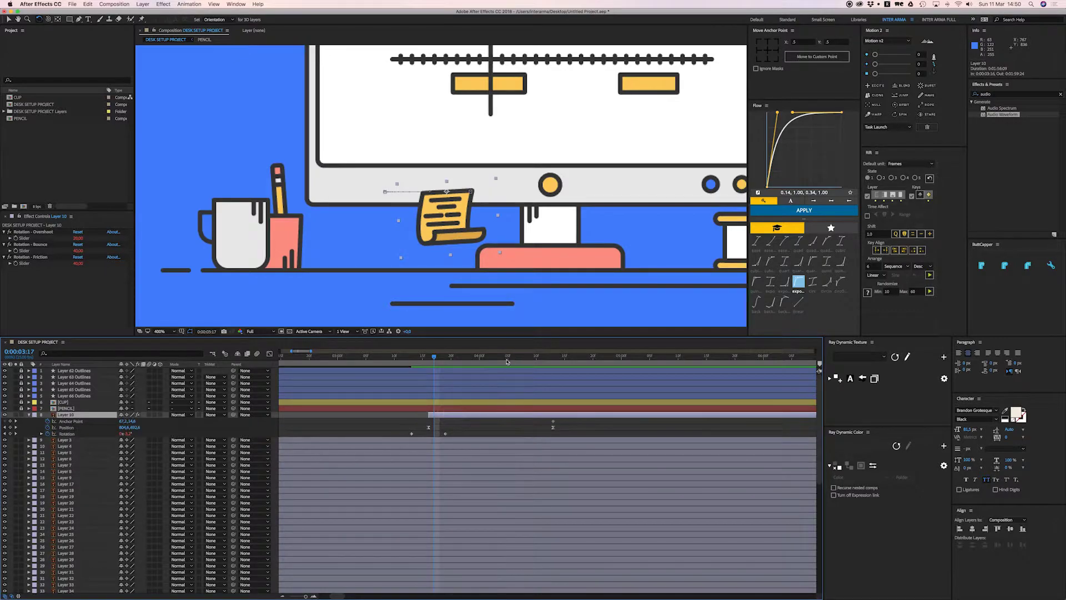
{"action": "left_click", "coordinate": [439, 356]}
{"action": "key", "text": "j"}
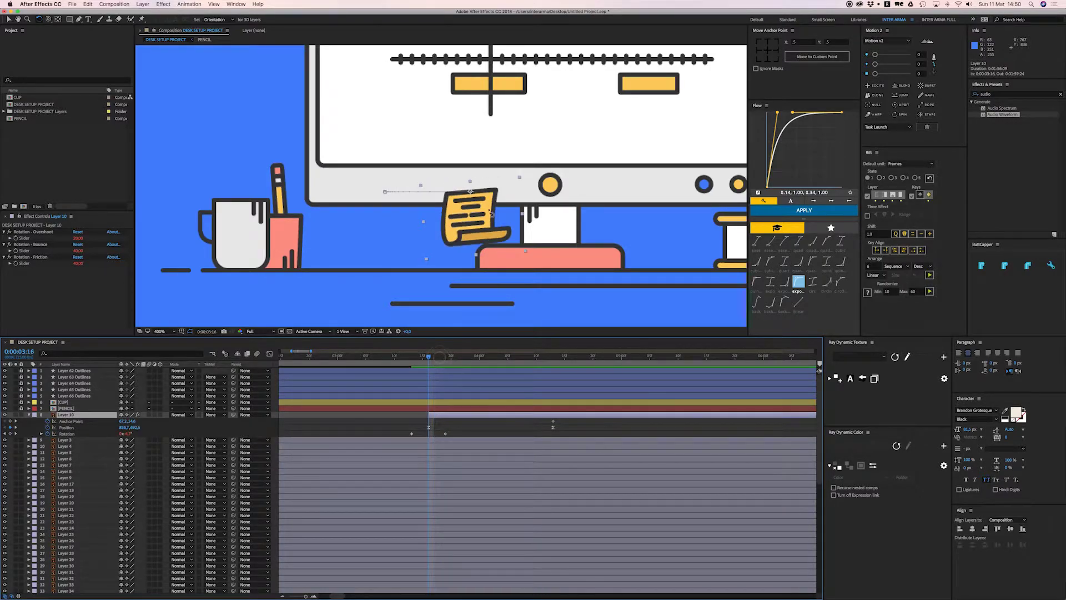
{"action": "key", "text": "v"}
{"action": "left_click_drag", "start_coordinate": [486, 219], "coordinate": [460, 220]}
Remove the note's anchor point keyframes, bring its second position keyframe earlier, and preview the animation
{"action": "left_click_drag", "start_coordinate": [551, 422], "coordinate": [502, 424]}
{"action": "left_click", "coordinate": [560, 421]}
{"action": "left_click", "coordinate": [555, 421]}
{"action": "left_click", "coordinate": [541, 424]}
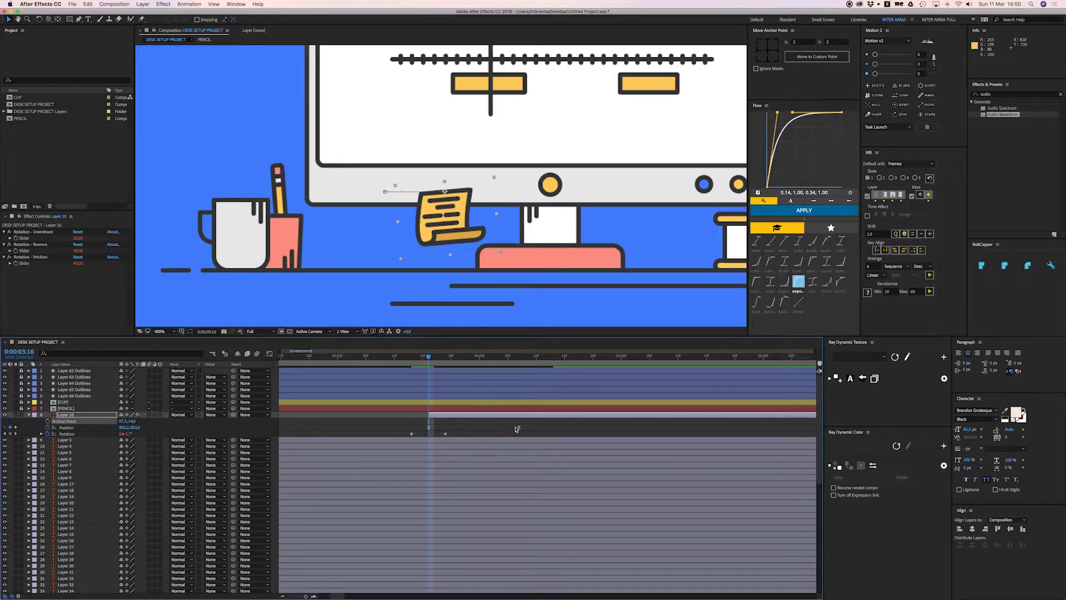
{"action": "left_click_drag", "start_coordinate": [415, 422], "coordinate": [501, 432]}
{"action": "key", "text": "space"}
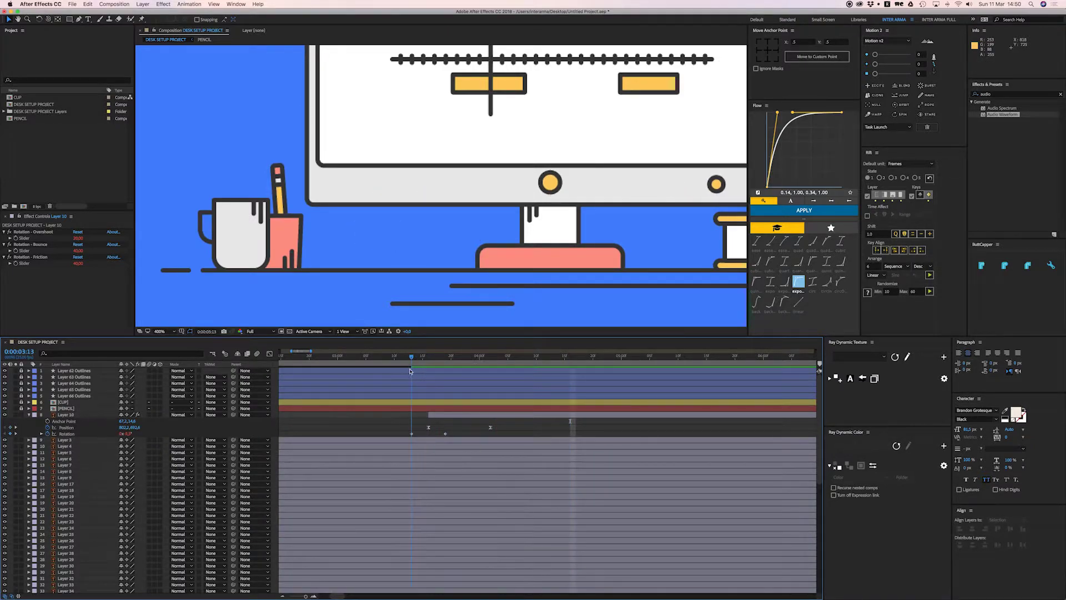
Rename the note's layer to POST IT and change its label colour
{"action": "left_click", "coordinate": [483, 416]}
{"action": "key", "text": "u"}
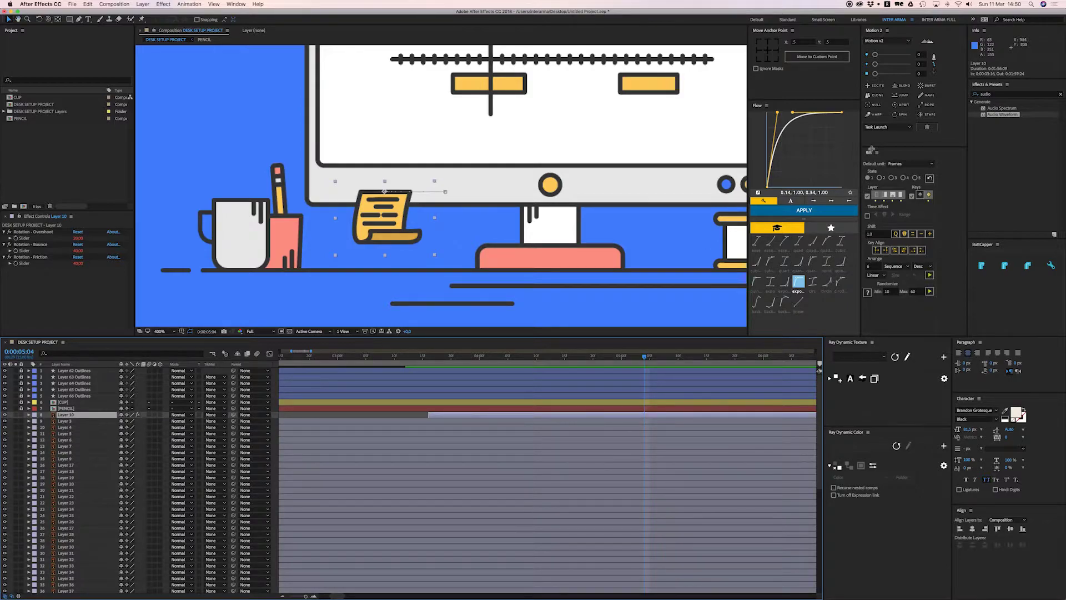
{"action": "left_click", "coordinate": [918, 98]}
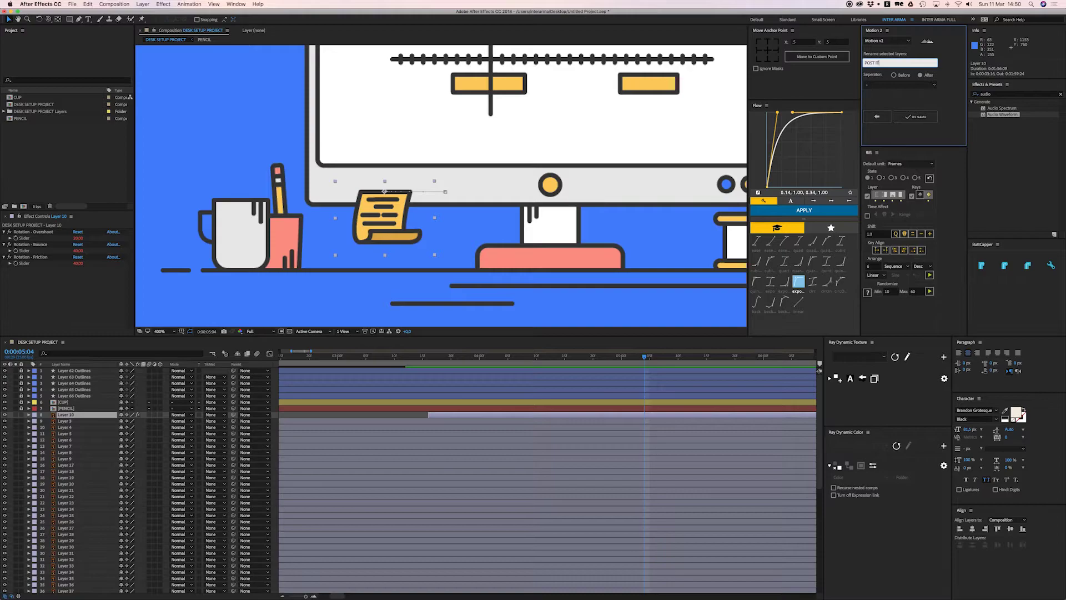
{"action": "left_click", "coordinate": [916, 117]}
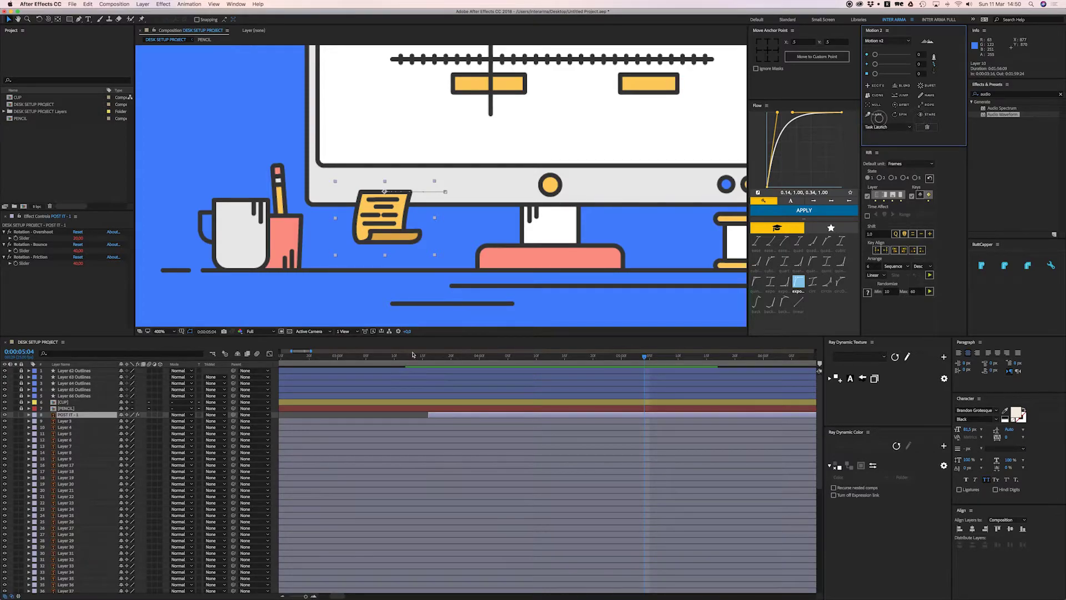
{"action": "left_click", "coordinate": [36, 416]}
{"action": "left_click", "coordinate": [67, 460]}
Play the animation from 0:00:02:18 to check the note's timing against the iMac build-up
{"action": "left_click", "coordinate": [393, 414]}
{"action": "scroll", "coordinate": [445, 406], "scroll_direction": "down", "scroll_amount": 5}
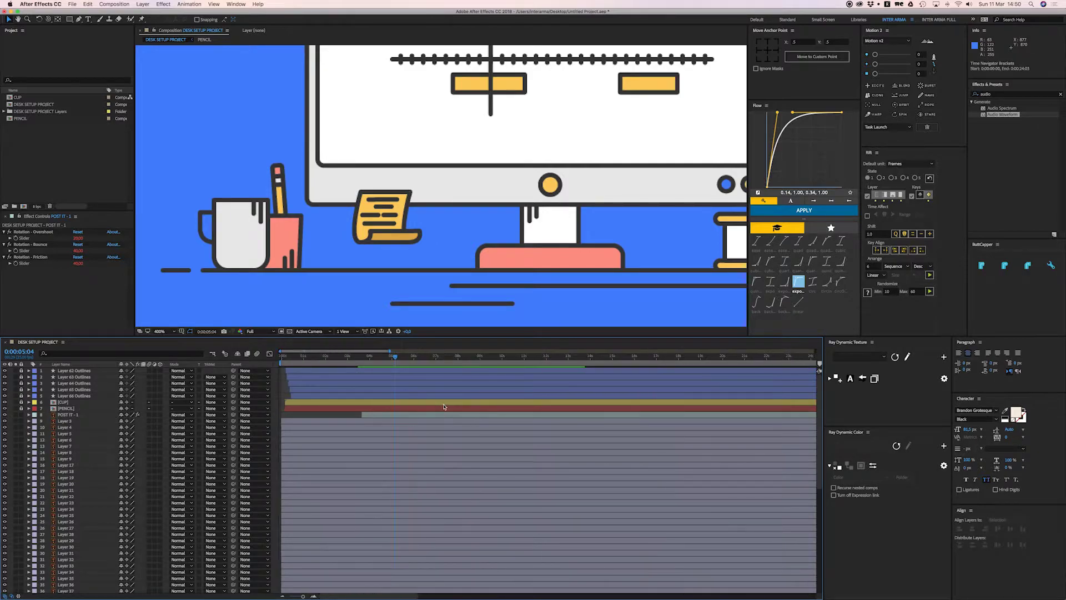
{"action": "left_click_drag", "start_coordinate": [394, 361], "coordinate": [342, 361]}
{"action": "key", "text": "space"}
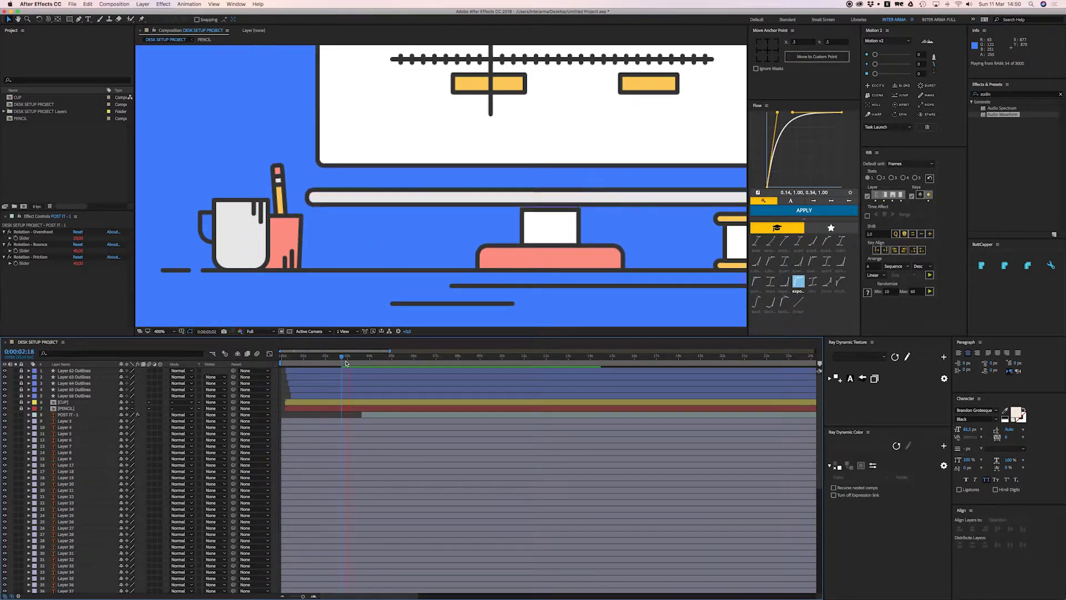
Shift the POST IT - 1 layer so it starts at 0:00:00:10 and lock it
{"action": "left_click", "coordinate": [383, 416]}
{"action": "left_click", "coordinate": [285, 393]}
{"action": "left_click", "coordinate": [304, 415]}
{"action": "left_click", "coordinate": [21, 415]}
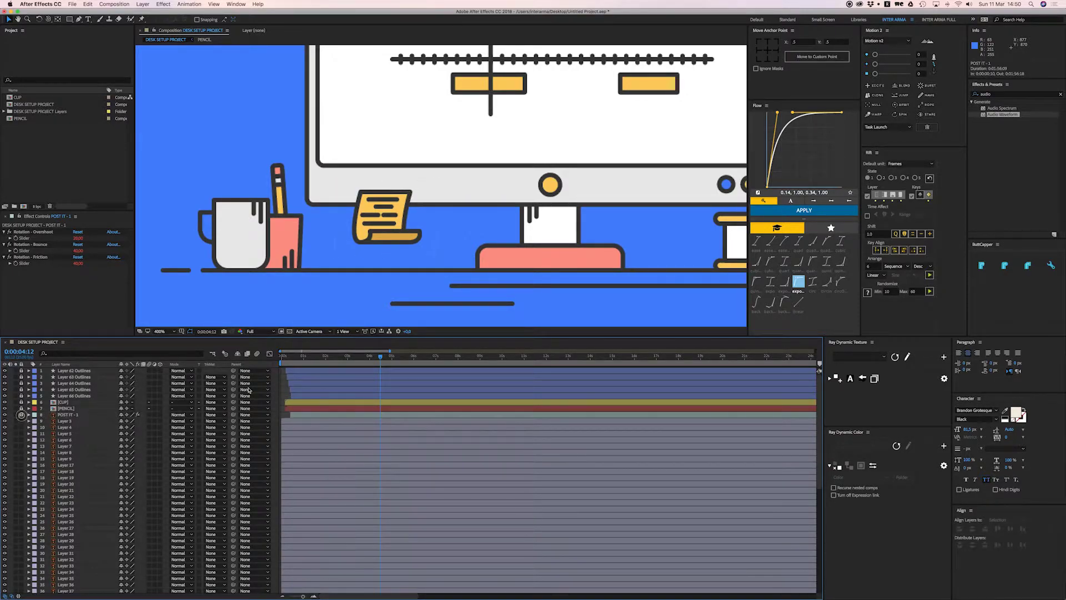
Try moving the white iMac screen layer and undo the move
{"action": "left_click_drag", "start_coordinate": [573, 122], "coordinate": [486, 201]}
{"action": "key", "text": "comma"}
{"action": "left_click_drag", "start_coordinate": [313, 171], "coordinate": [290, 168]}
{"action": "left_click", "coordinate": [323, 171]}
{"action": "left_click_drag", "start_coordinate": [353, 241], "coordinate": [452, 256]}
{"action": "key", "text": "super+z"}
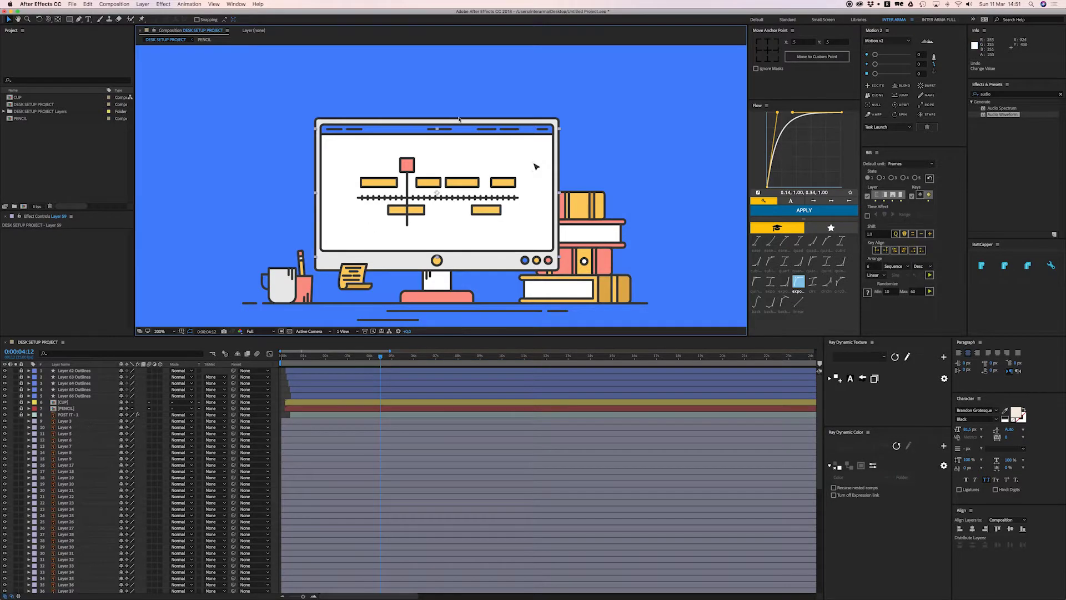
Create shapes from the white iMac screen's vector layer, Layer 59, and locate its outlines in the layer stack
{"action": "left_click", "coordinate": [346, 182]}
{"action": "right_click", "coordinate": [341, 173]}
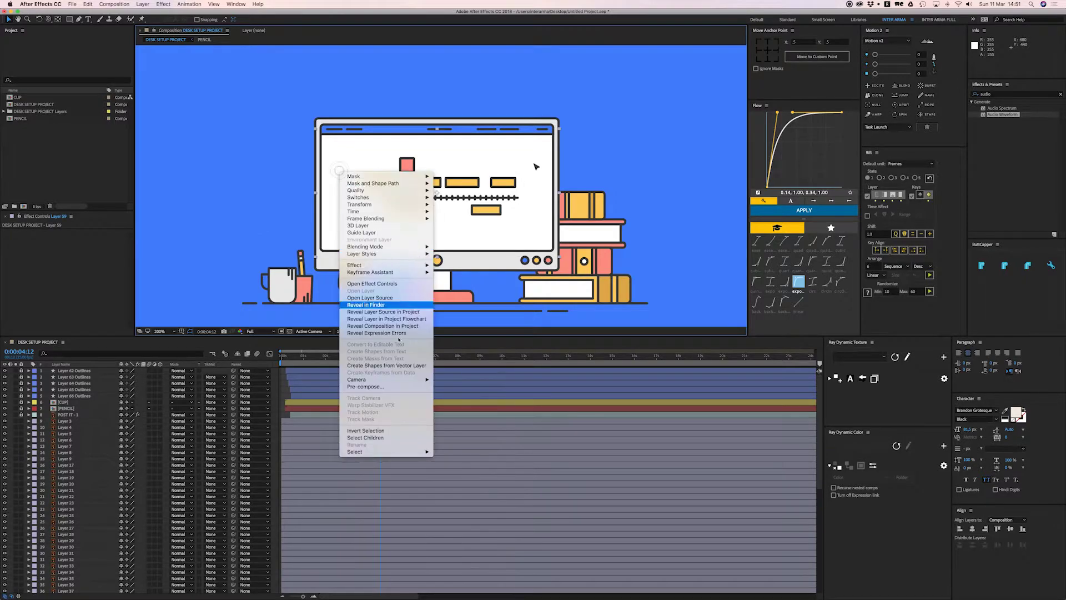
{"action": "left_click", "coordinate": [398, 369]}
{"action": "scroll", "coordinate": [402, 434], "scroll_direction": "down", "scroll_amount": 8}
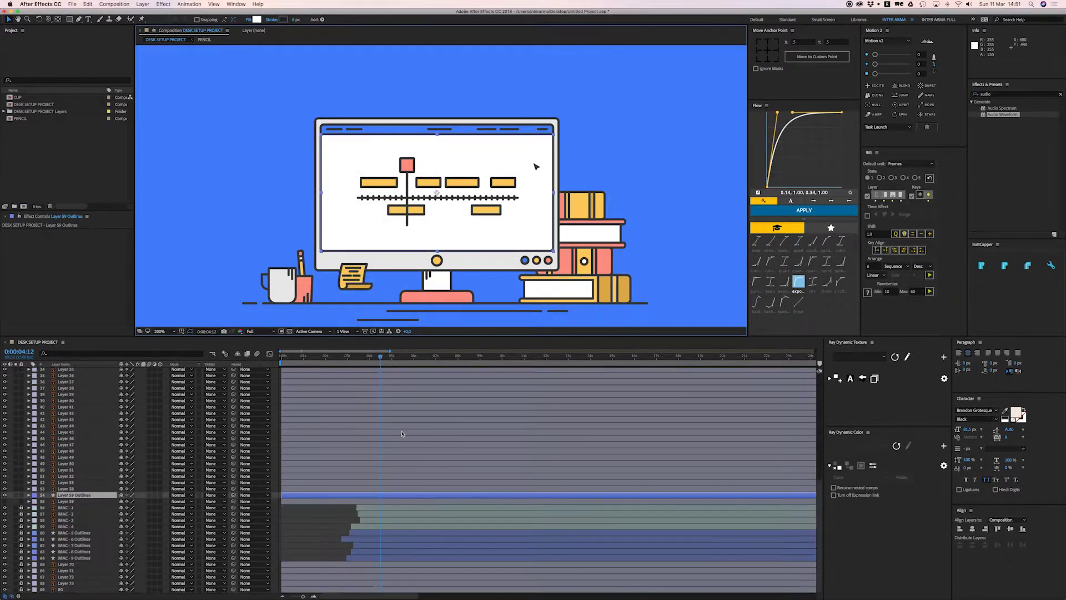
Delete the original vector layer of the white screen, then keyframe its outlines' path and shift that keyframe about one second past 0:00:04:12
{"action": "left_click", "coordinate": [65, 505]}
{"action": "key", "text": "Delete"}
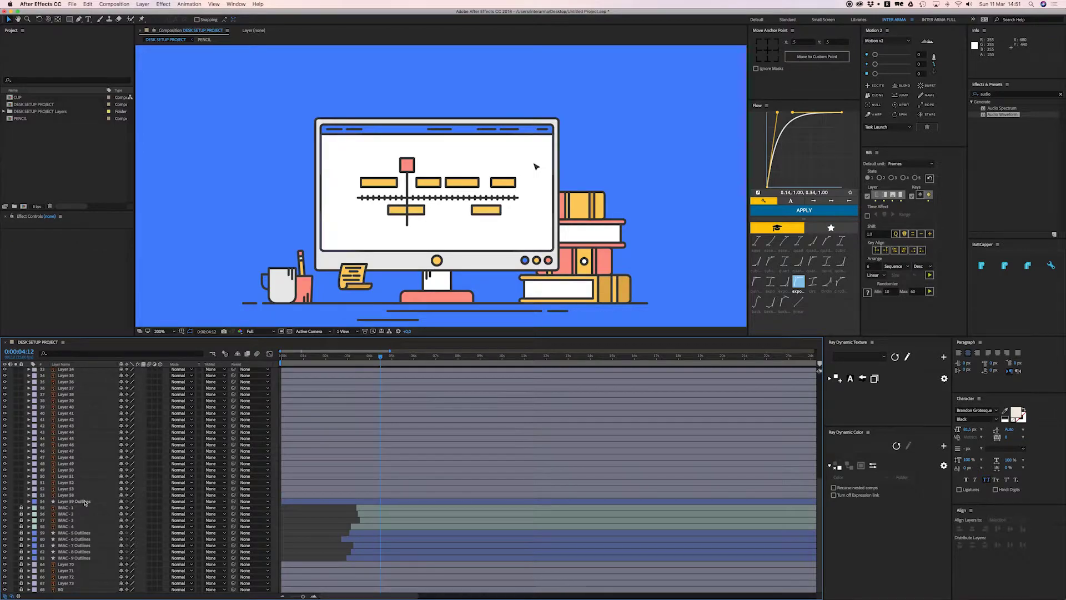
{"action": "left_click", "coordinate": [28, 501]}
{"action": "left_click", "coordinate": [35, 507]}
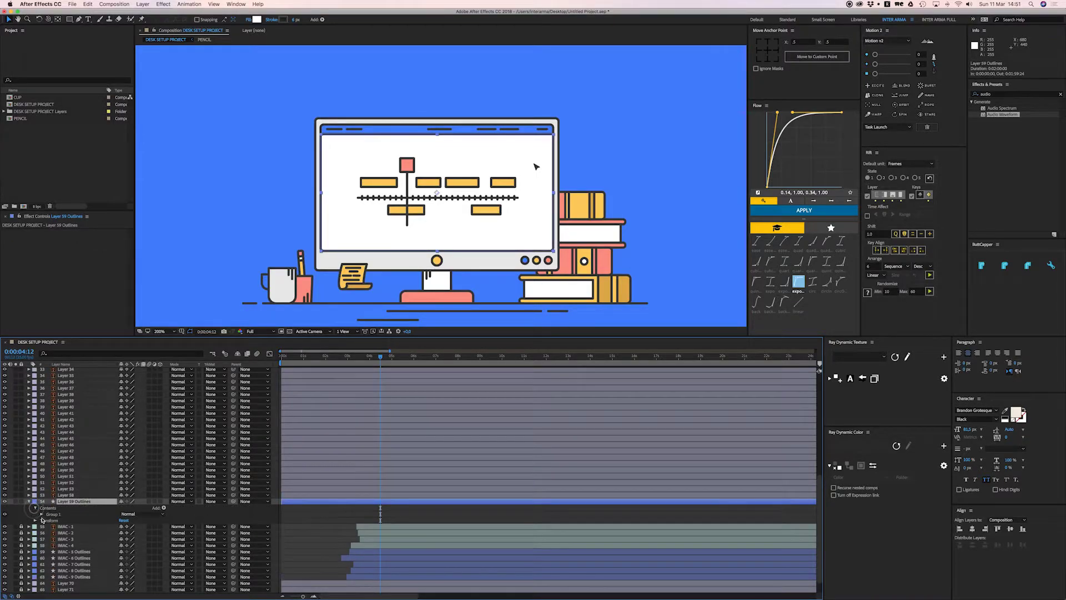
{"action": "left_click", "coordinate": [40, 514]}
{"action": "left_click", "coordinate": [47, 521]}
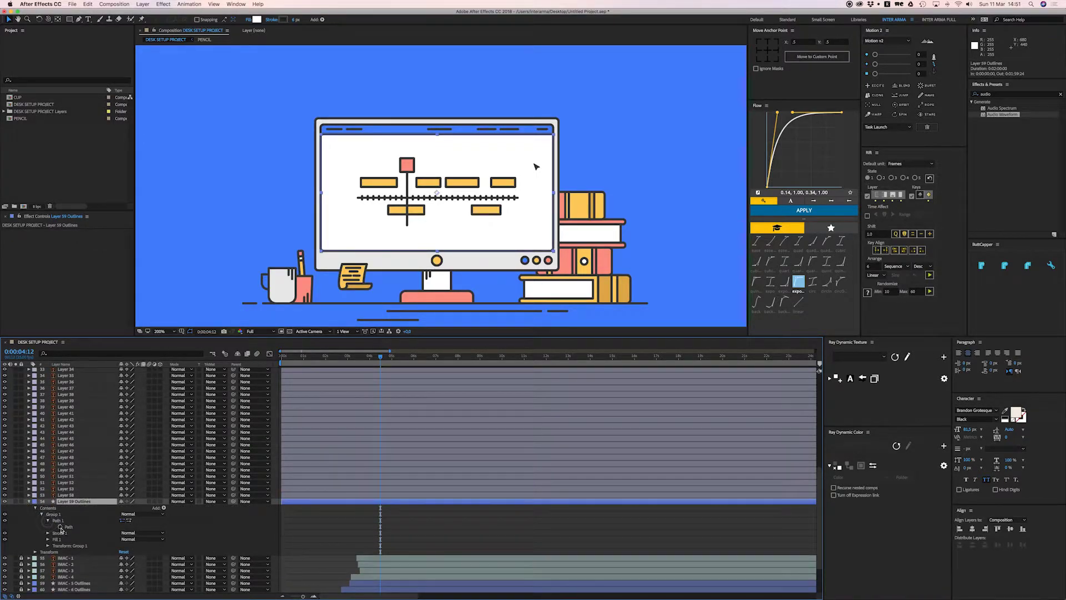
{"action": "left_click", "coordinate": [59, 527]}
{"action": "left_click_drag", "start_coordinate": [382, 529], "coordinate": [407, 528]}
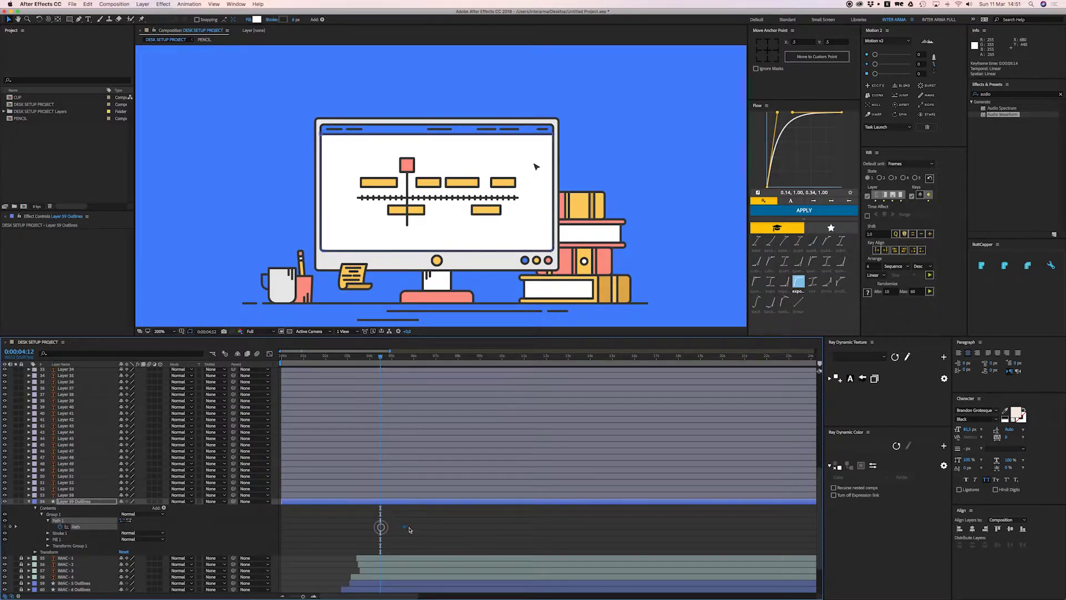
At 0:00:04:12, collapse the white screen's path into a thin strip along its lower edge and trim the layer's start to that time
{"action": "left_click", "coordinate": [321, 135]}
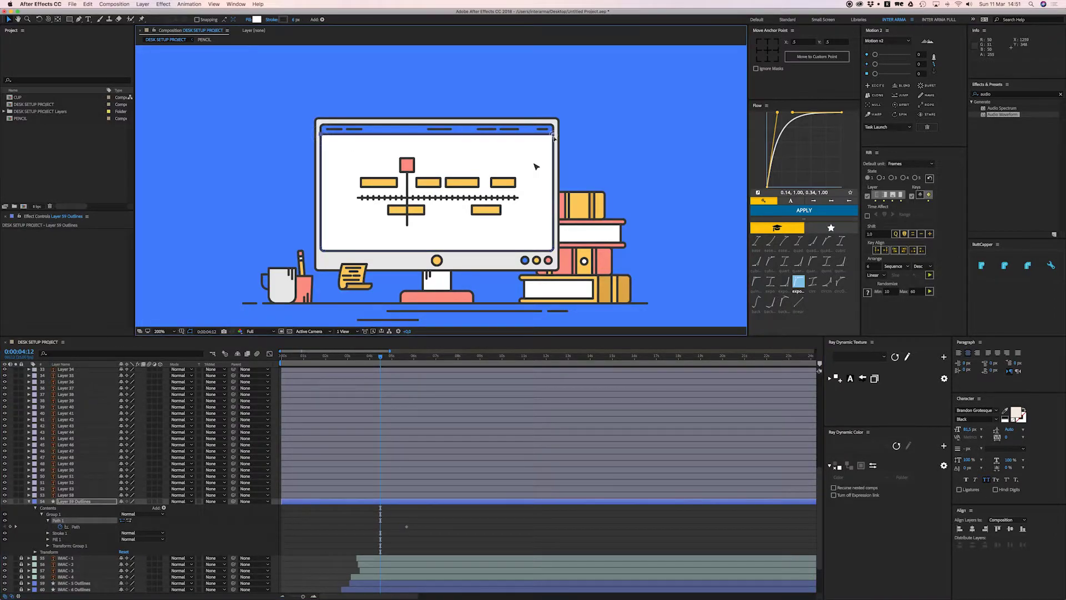
{"action": "scroll", "coordinate": [631, 148], "scroll_direction": "up", "scroll_amount": 2}
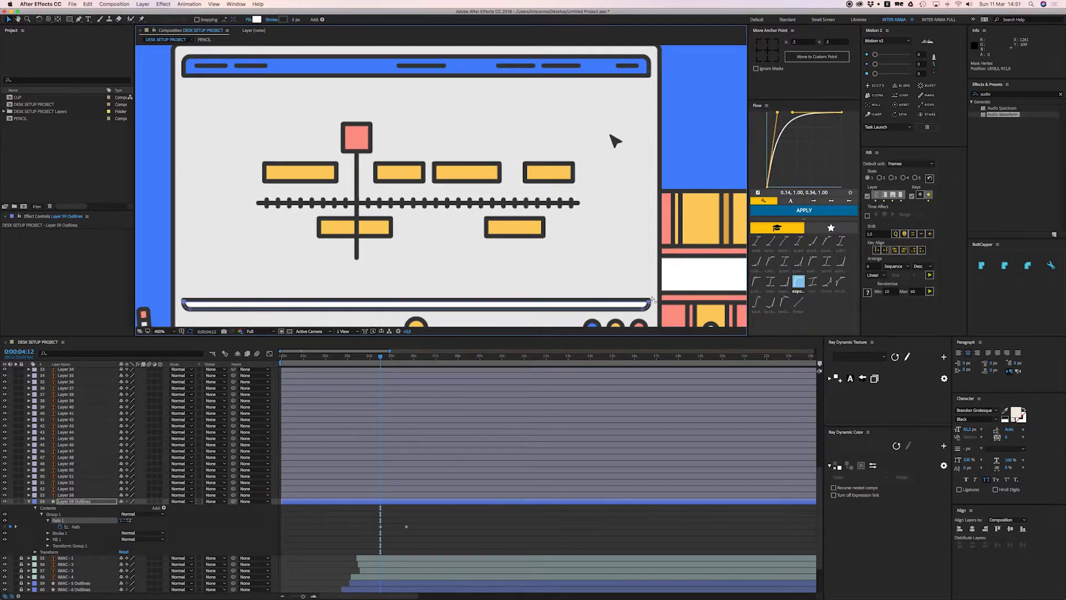
{"action": "left_click_drag", "start_coordinate": [428, 526], "coordinate": [404, 533]}
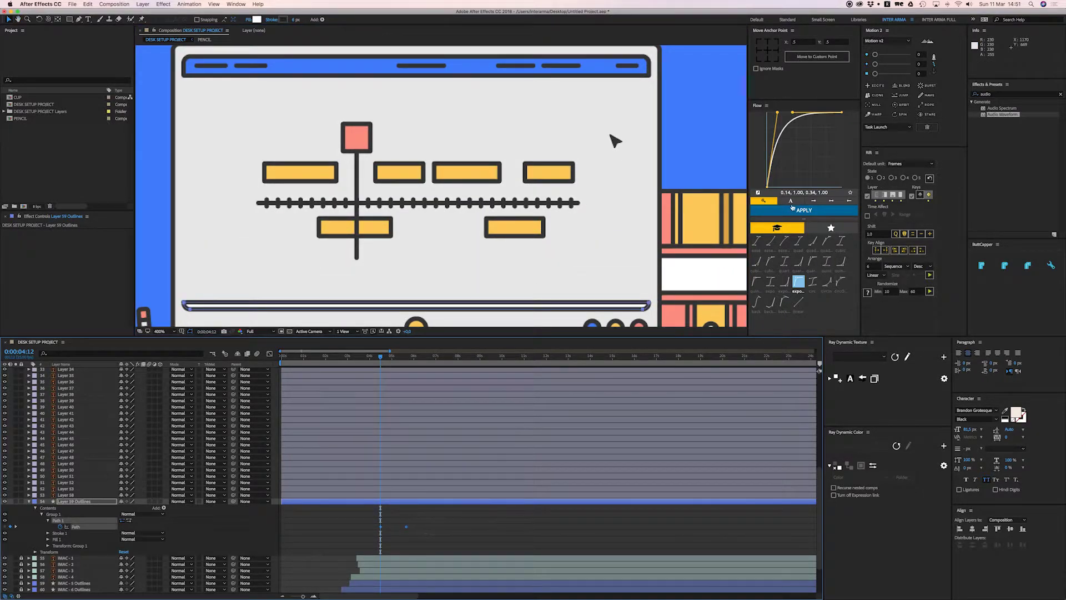
{"action": "key", "text": "alt+bracketleft"}
{"action": "left_click", "coordinate": [437, 530]}
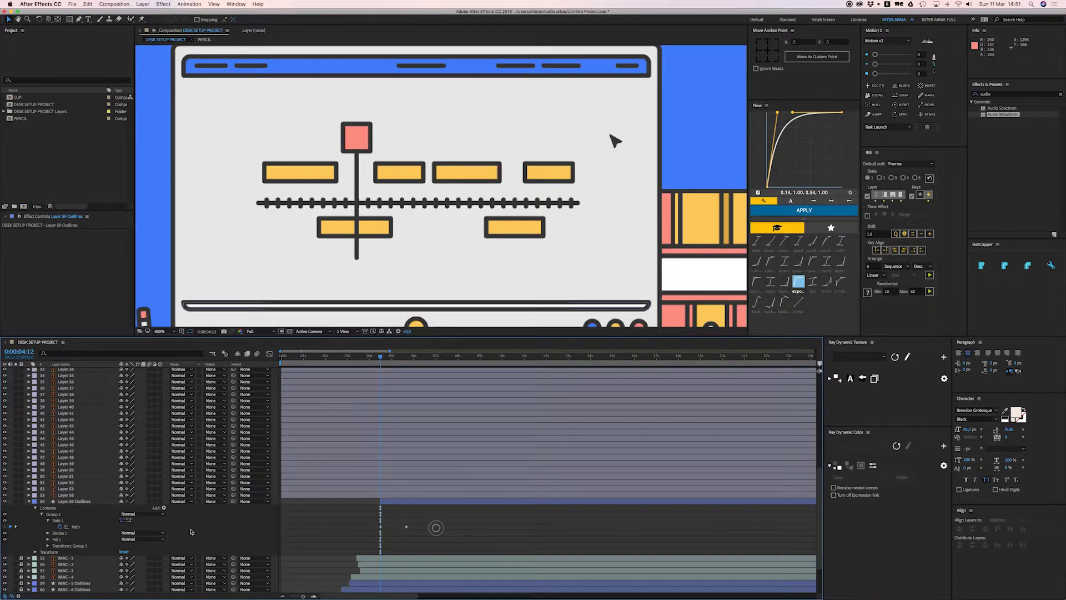
Unlock the IMAC - 1 to IMAC - 5 layers and reveal the path keyframes of IMAC - 5 Outlines
{"action": "scroll", "coordinate": [39, 552], "scroll_direction": "down", "scroll_amount": 3}
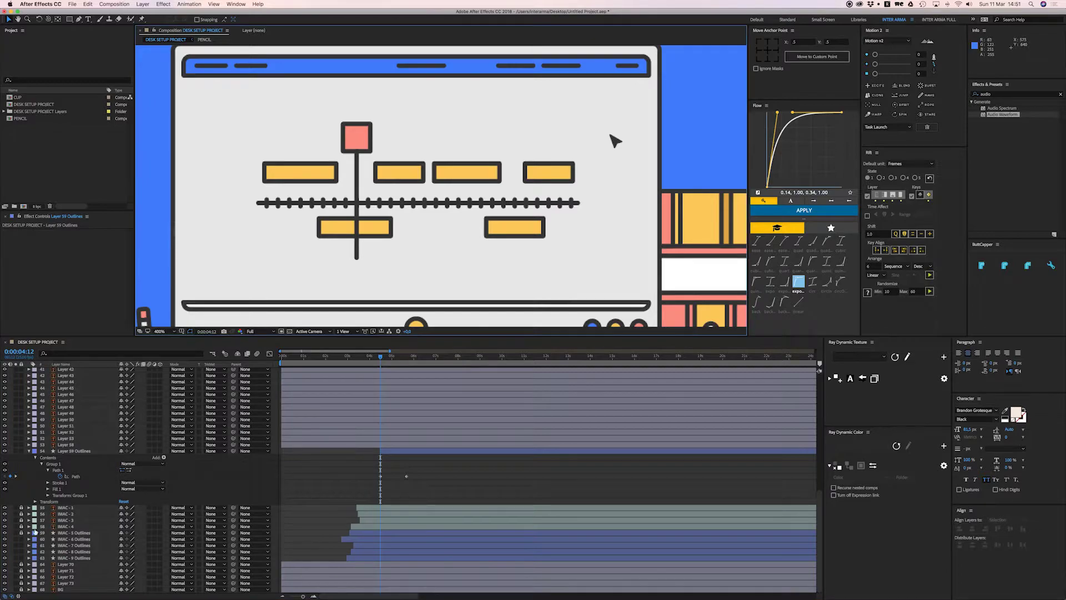
{"action": "left_click_drag", "start_coordinate": [21, 508], "coordinate": [22, 533]}
{"action": "left_click", "coordinate": [182, 273]}
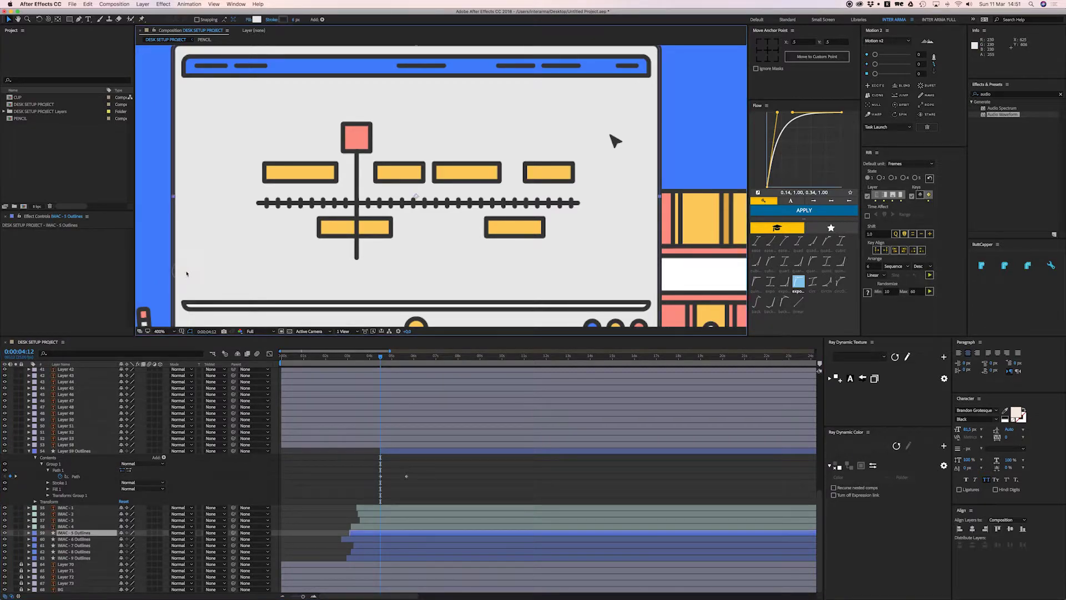
{"action": "left_click", "coordinate": [28, 533]}
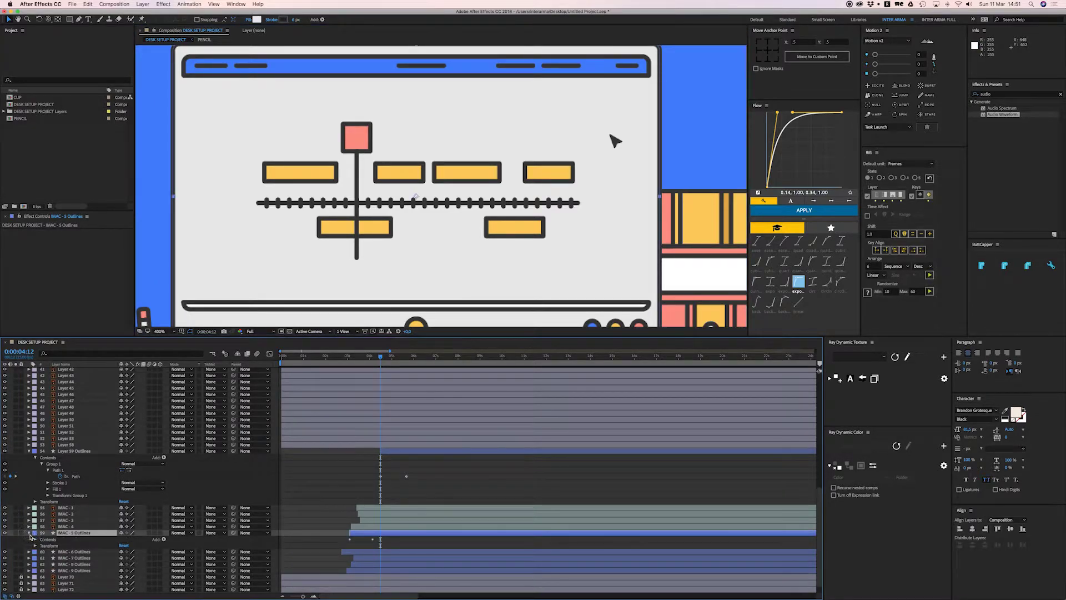
{"action": "key", "text": "u"}
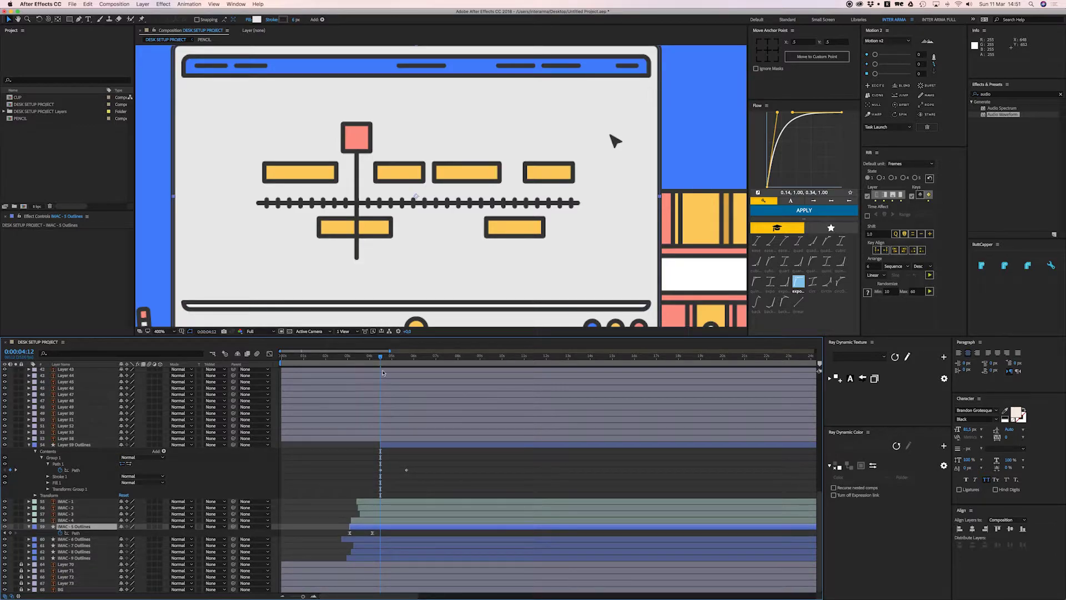
Shift the Layer 59 Outlines layer so its path animation starts at 0:00:03:02, aligned with the IMAC - 5 Outlines path keyframes
{"action": "left_click_drag", "start_coordinate": [391, 446], "coordinate": [356, 446]}
{"action": "left_click_drag", "start_coordinate": [380, 359], "coordinate": [349, 360]}
{"action": "left_click_drag", "start_coordinate": [347, 473], "coordinate": [351, 472]}
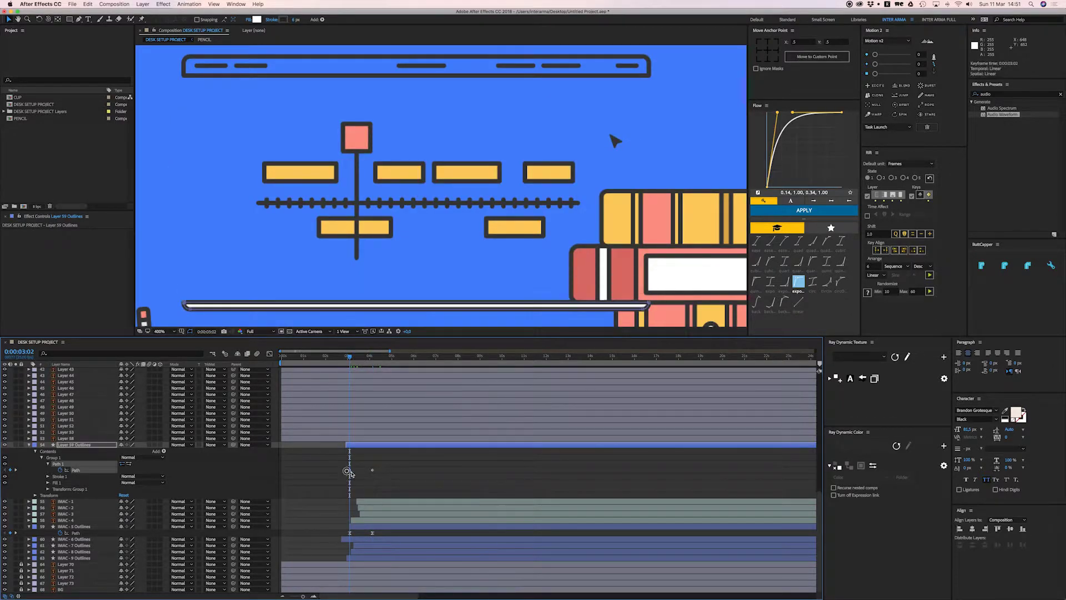
{"action": "left_click", "coordinate": [347, 446]}
Examine the speed graph of the IMAC - 5 Outlines path animation as a reference for the screen's easing
{"action": "left_click", "coordinate": [344, 533]}
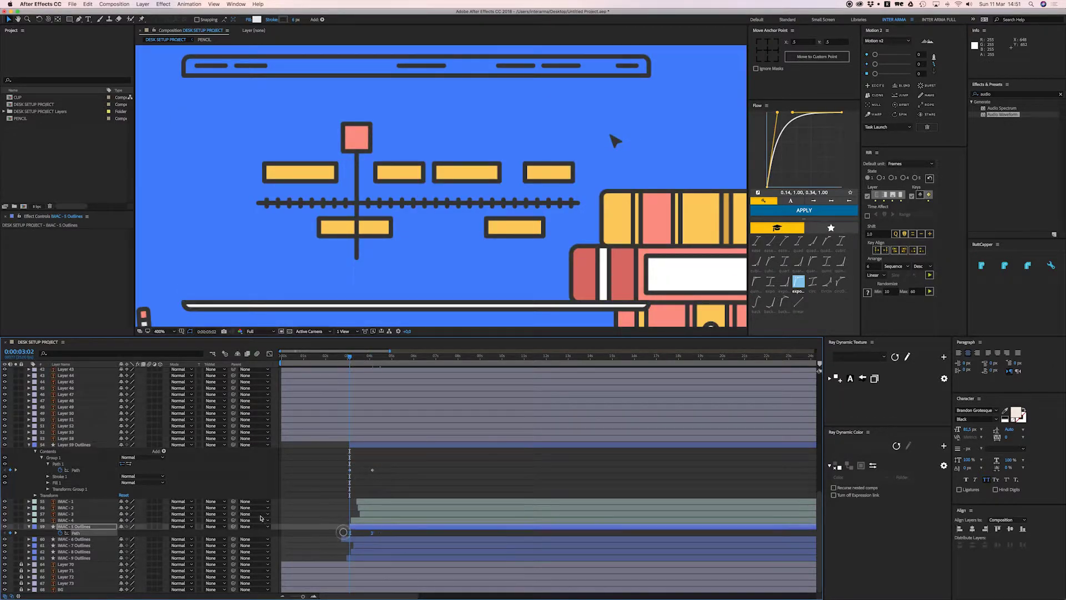
{"action": "left_click", "coordinate": [270, 354]}
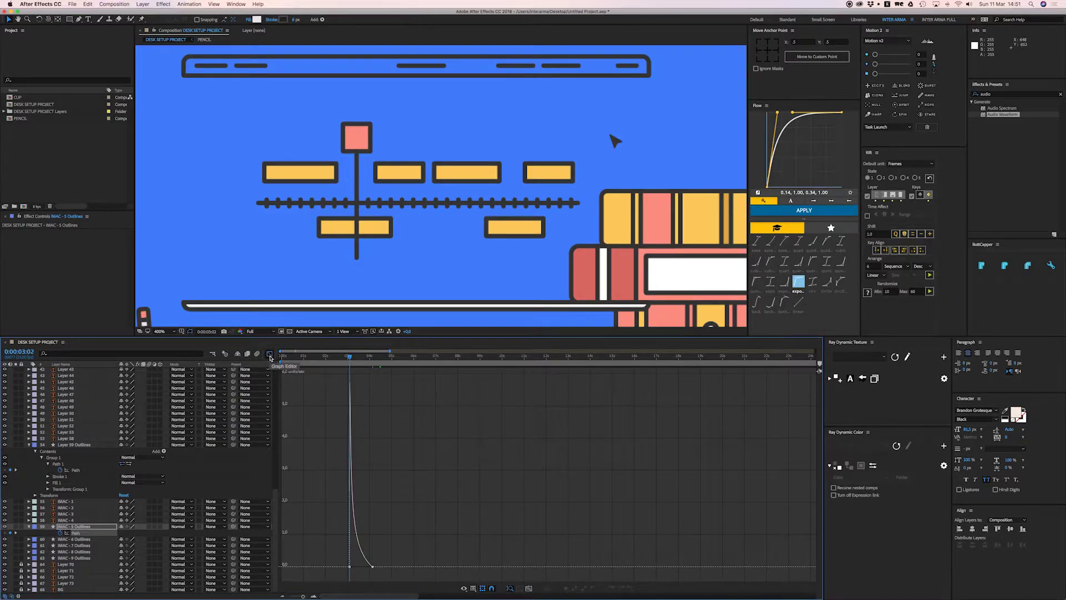
{"action": "left_click", "coordinate": [269, 355]}
Apply Easy Ease to both path keyframes of Layer 59 Outlines and display their speed graph close up
{"action": "left_click_drag", "start_coordinate": [330, 459], "coordinate": [413, 482]}
{"action": "right_click", "coordinate": [374, 474]}
{"action": "mouse_move", "coordinate": [423, 555]}
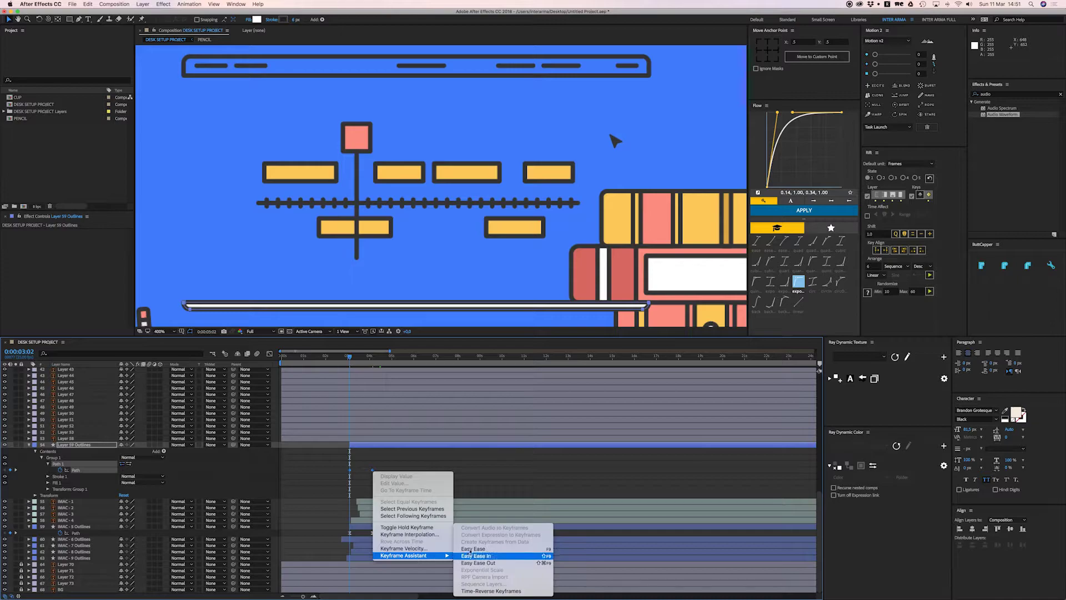
{"action": "left_click", "coordinate": [469, 549]}
{"action": "left_click", "coordinate": [269, 354]}
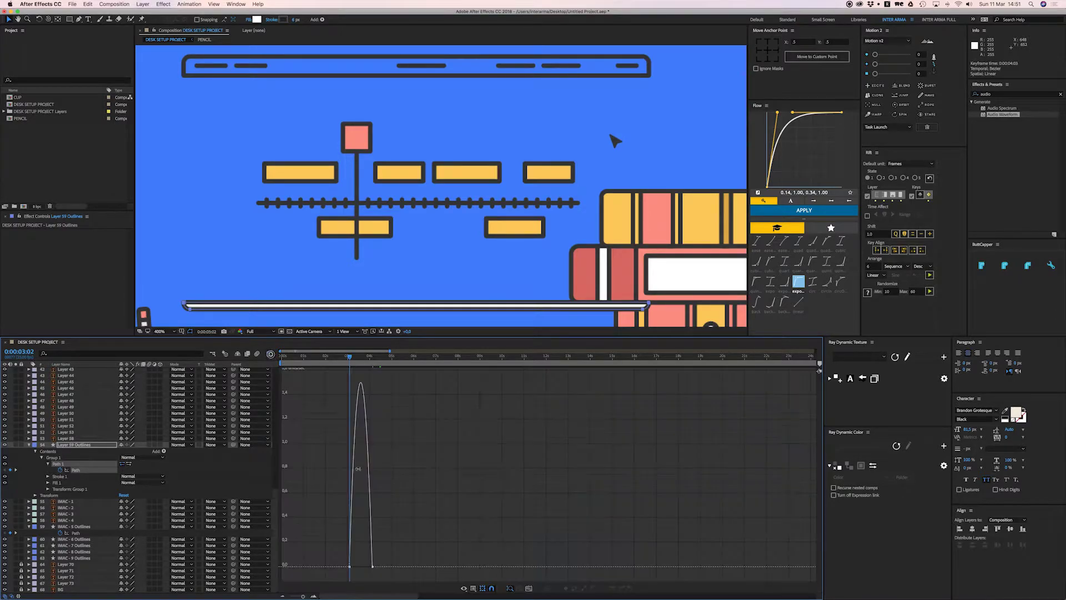
{"action": "left_click", "coordinate": [313, 596]}
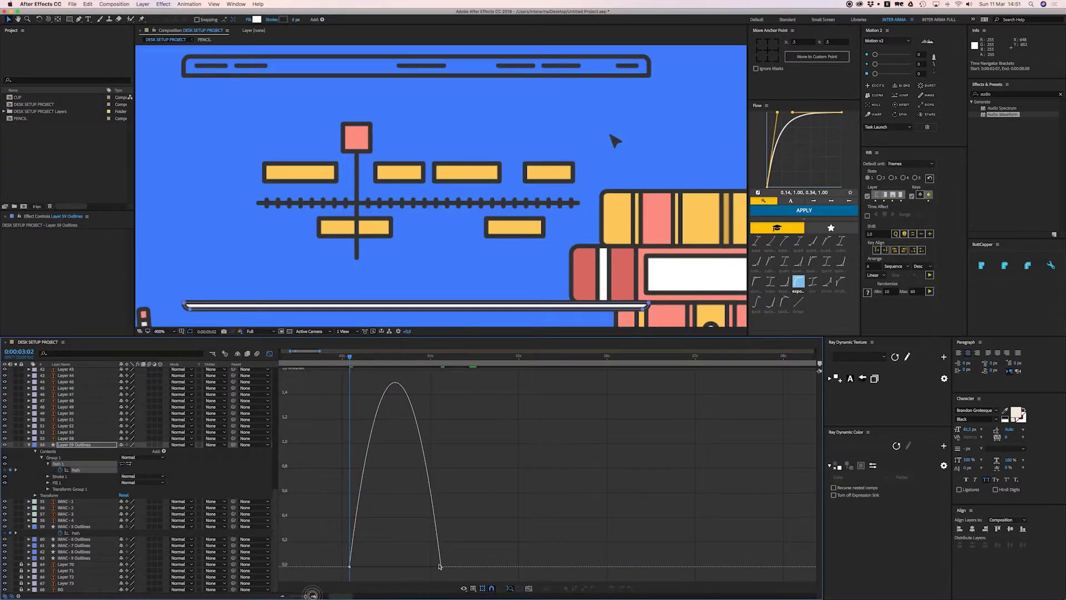
Reshape the speed graph of Layer 59 Outlines' path keyframes into a fast start with a long ease-out, and preview it
{"action": "left_click", "coordinate": [441, 566]}
{"action": "left_click_drag", "start_coordinate": [426, 566], "coordinate": [352, 567]}
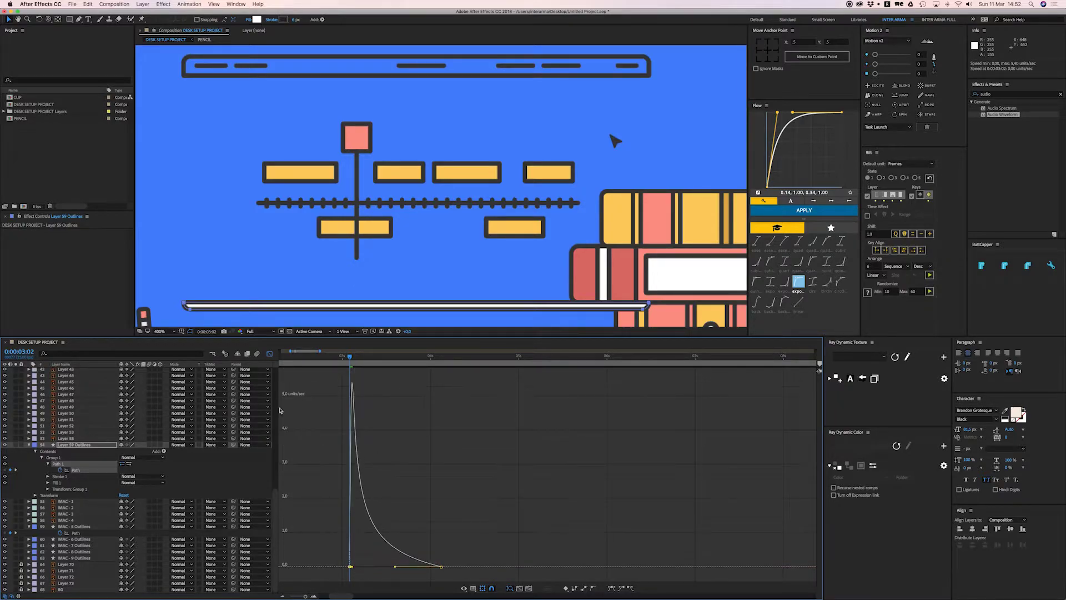
{"action": "left_click", "coordinate": [270, 354]}
{"action": "key", "text": "comma"}
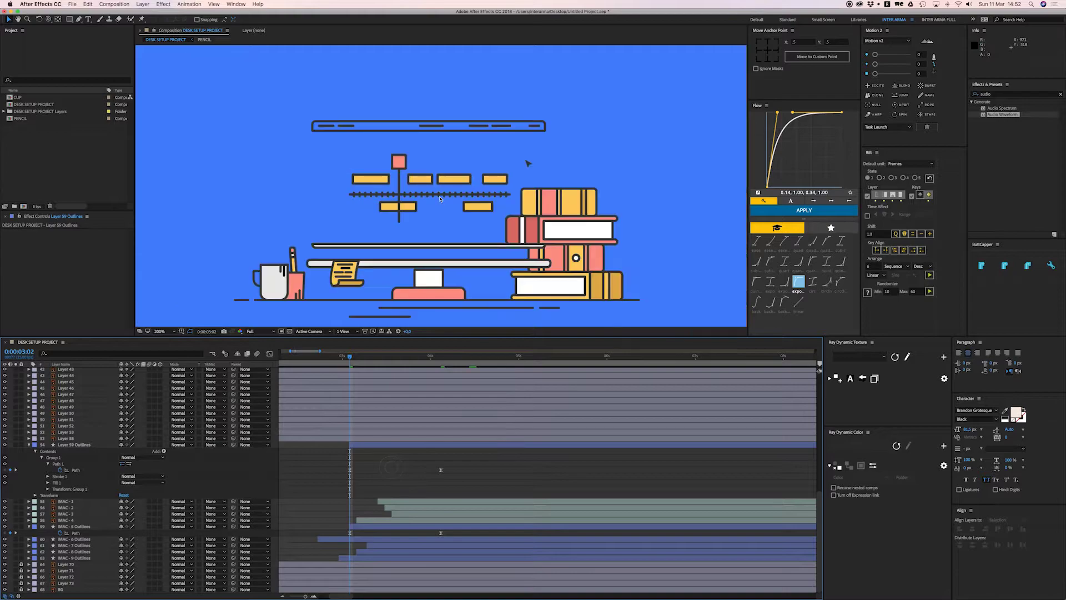
{"action": "key", "text": "space"}
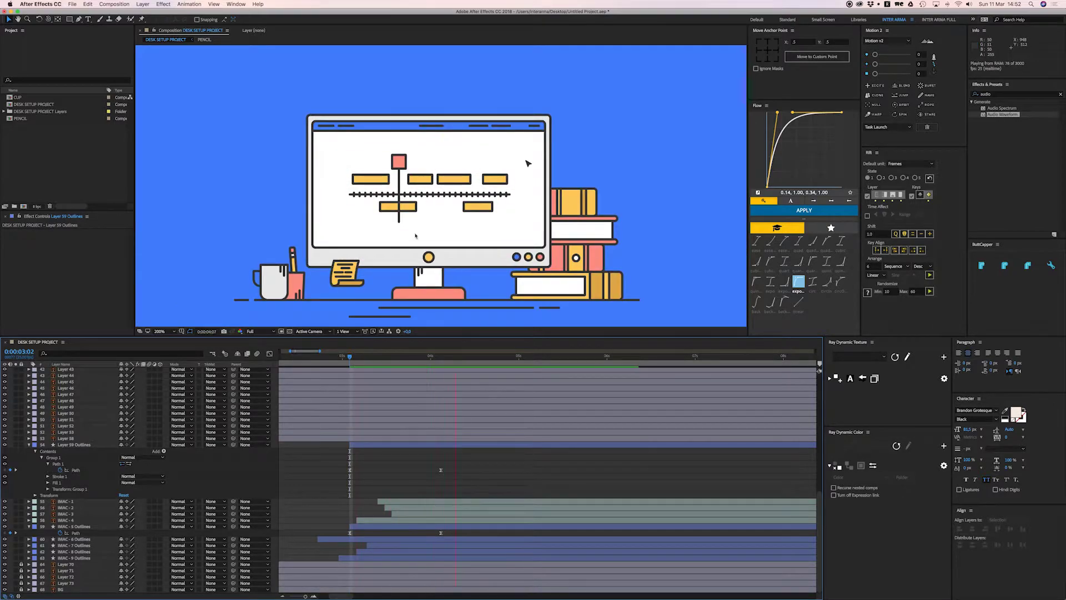
Try shifting Layer 59 Outlines in time so that it starts at 0:00:03:05
{"action": "left_click_drag", "start_coordinate": [353, 448], "coordinate": [370, 447]}
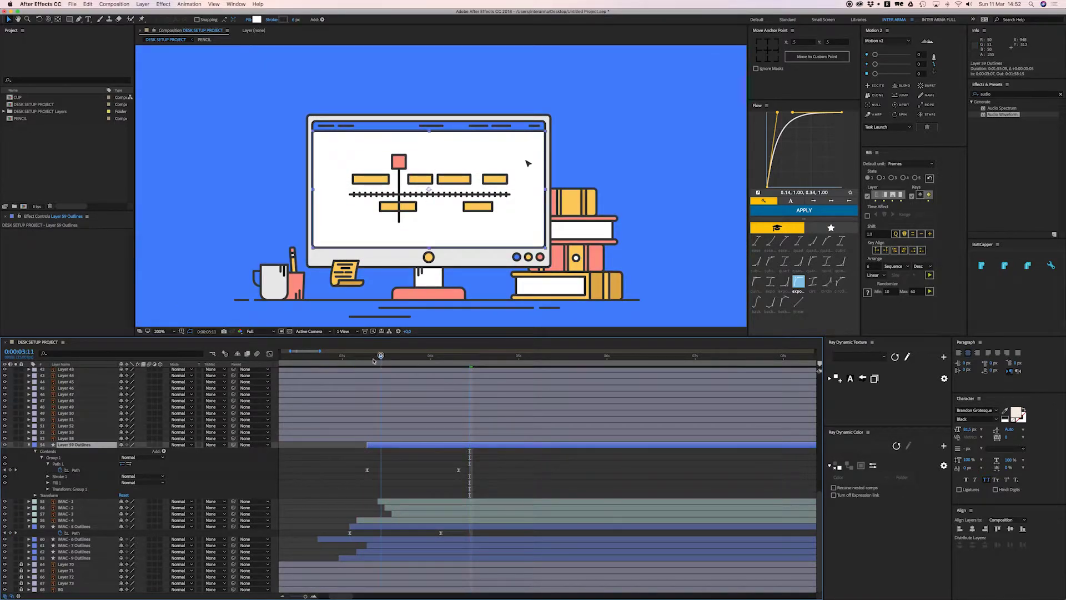
{"action": "left_click", "coordinate": [366, 359]}
{"action": "left_click_drag", "start_coordinate": [365, 362], "coordinate": [360, 360]}
{"action": "left_click_drag", "start_coordinate": [385, 447], "coordinate": [378, 446]}
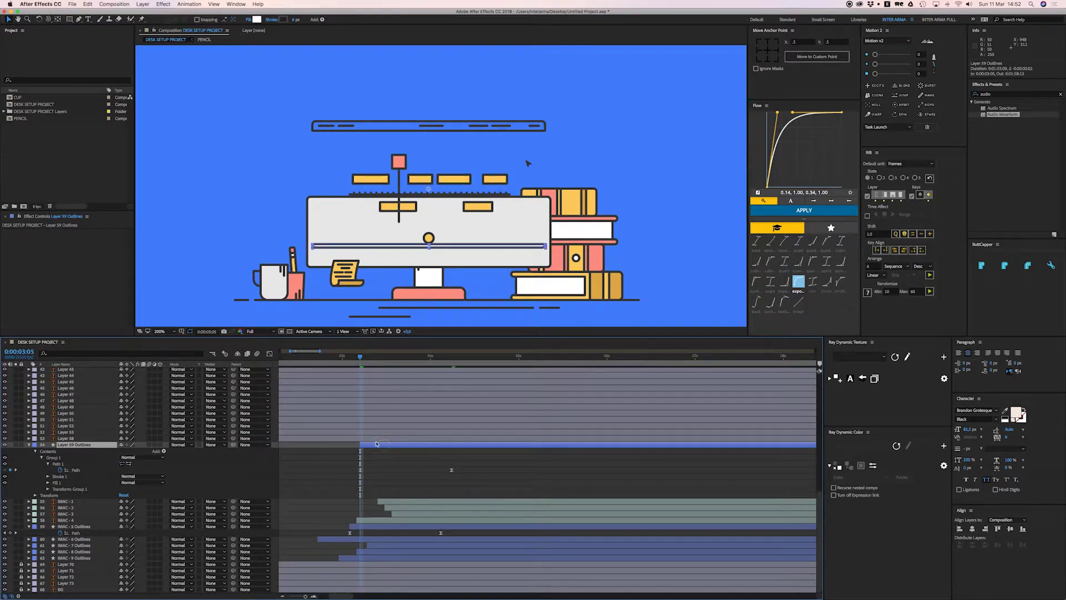
{"action": "left_click_drag", "start_coordinate": [361, 356], "coordinate": [353, 356]}
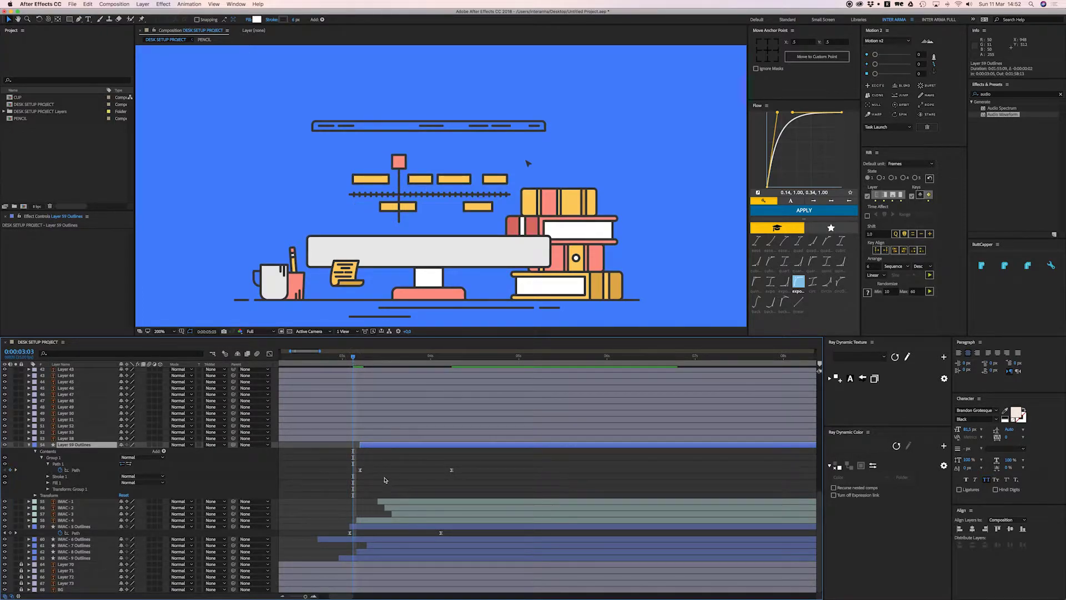
Try delaying the start of Layer 59 Outlines to 0:00:03:09 and preview the timing
{"action": "left_click_drag", "start_coordinate": [367, 446], "coordinate": [397, 445]}
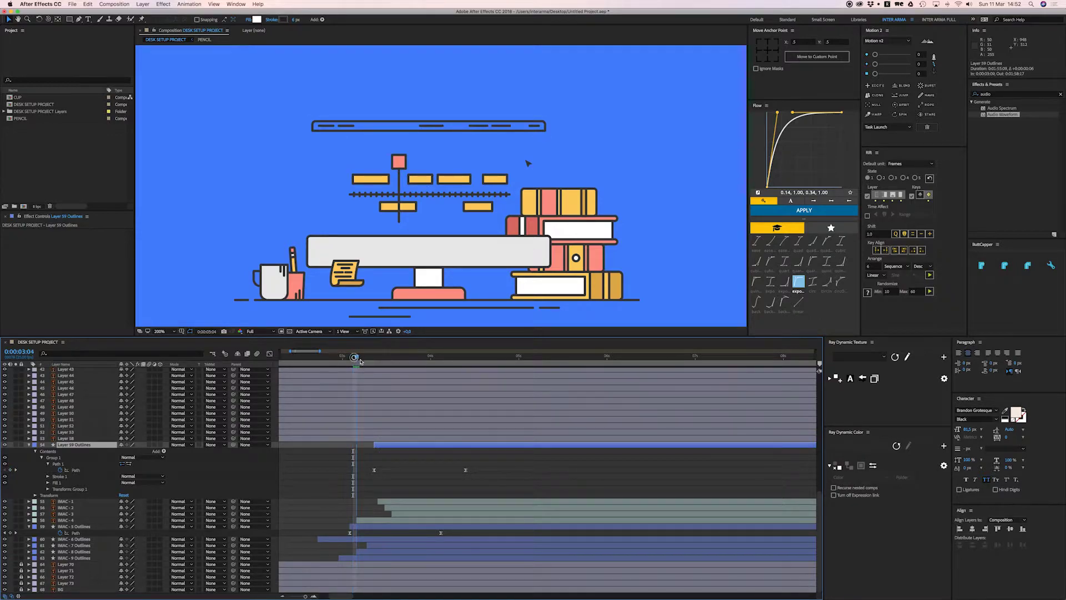
{"action": "key", "text": "space"}
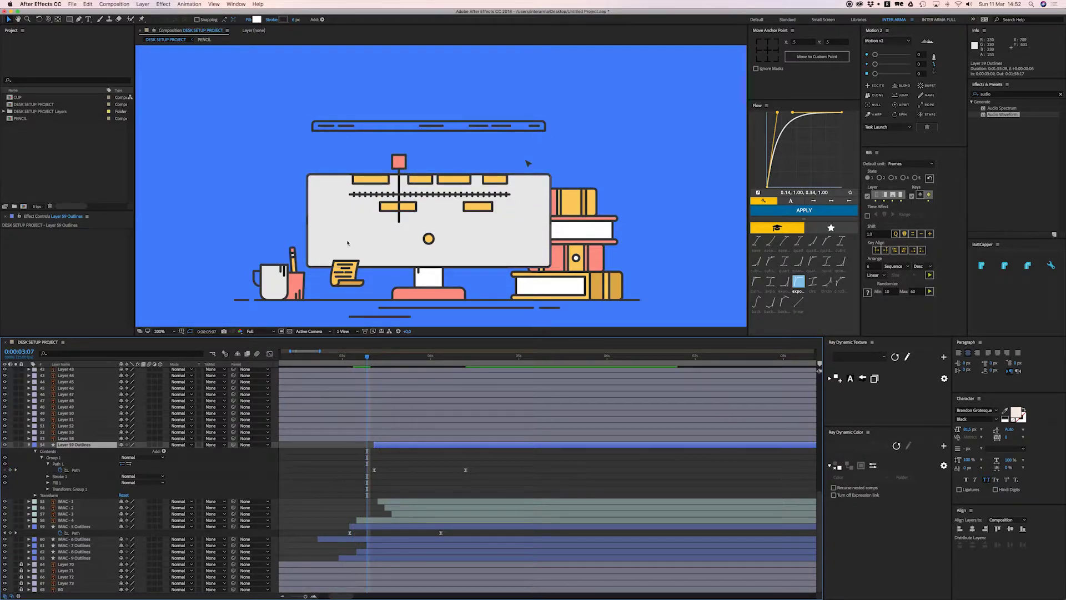
{"action": "key", "text": "space"}
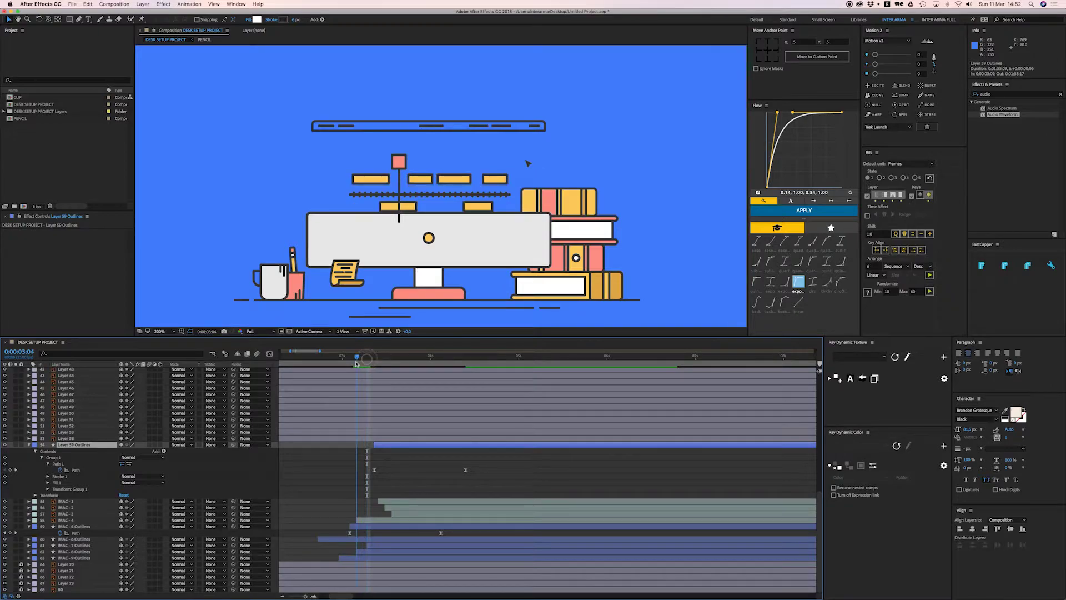
Try starting Layer 59 Outlines earlier, at 0:00:03:03, and preview the monitor reveal from 0:00:03:00
{"action": "left_click_drag", "start_coordinate": [382, 445], "coordinate": [365, 448]}
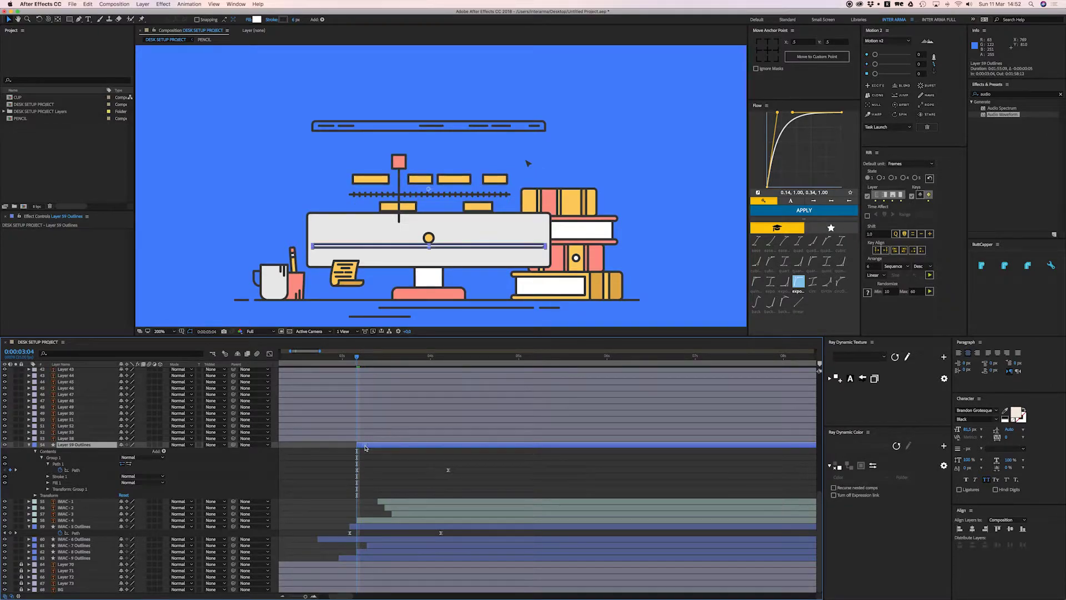
{"action": "left_click_drag", "start_coordinate": [358, 357], "coordinate": [354, 360]}
{"action": "left_click_drag", "start_coordinate": [366, 446], "coordinate": [363, 447]}
{"action": "left_click", "coordinate": [381, 461]}
{"action": "key", "text": "space"}
{"action": "key", "text": "space"}
{"action": "left_click_drag", "start_coordinate": [359, 357], "coordinate": [343, 357]}
{"action": "key", "text": "space"}
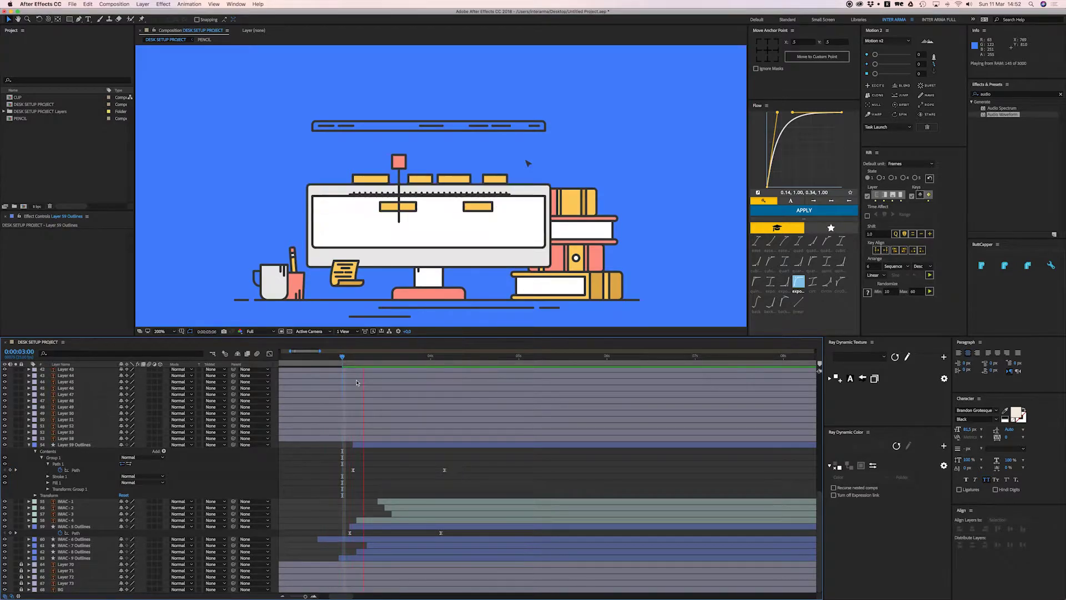
Set Layer 59 Outlines to start at 0:00:03:04 and preview the monitor and screen animation
{"action": "left_click_drag", "start_coordinate": [366, 444], "coordinate": [370, 445]}
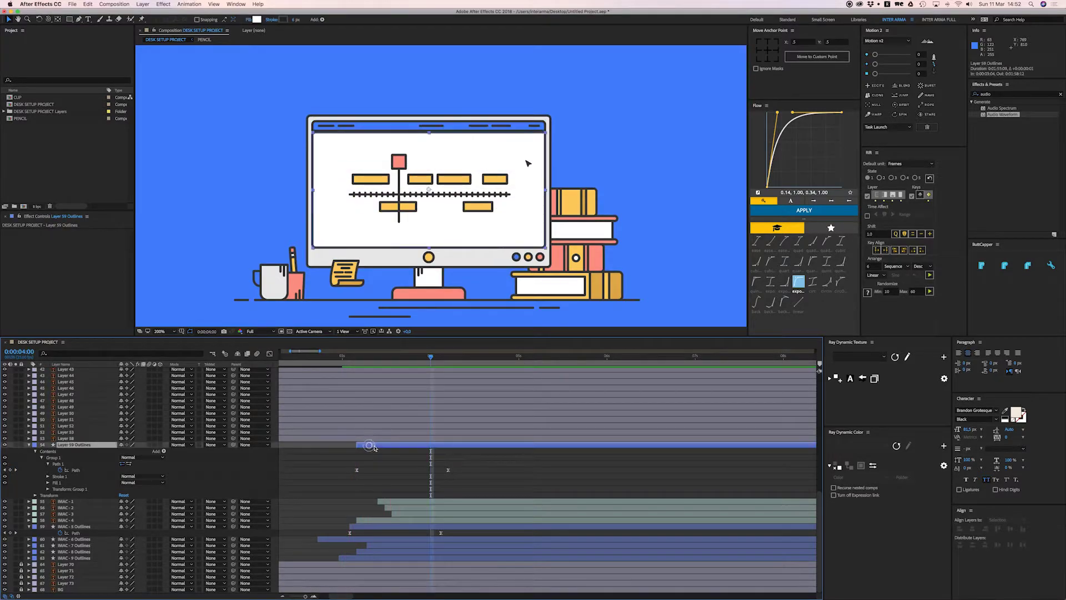
{"action": "left_click", "coordinate": [340, 356]}
{"action": "key", "text": "space"}
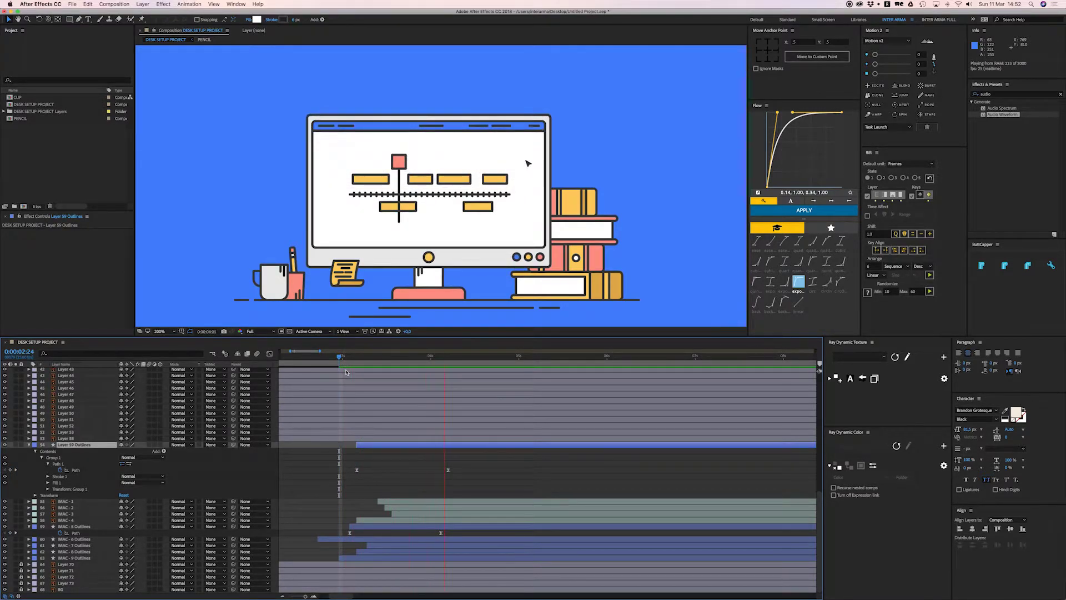
{"action": "key", "text": "space"}
{"action": "left_click", "coordinate": [378, 456]}
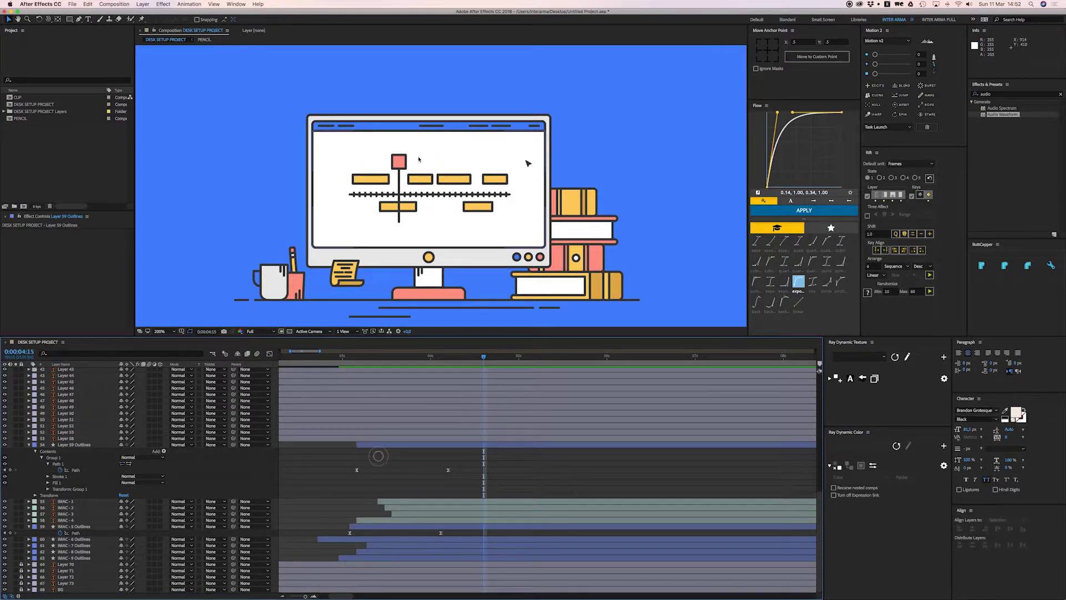
Create a shape layer from Layer 58, the blue bar across the monitor's screen, and delete the original vector layer
{"action": "key", "text": "period"}
{"action": "left_click_drag", "start_coordinate": [378, 119], "coordinate": [415, 198]}
{"action": "left_click", "coordinate": [385, 143]}
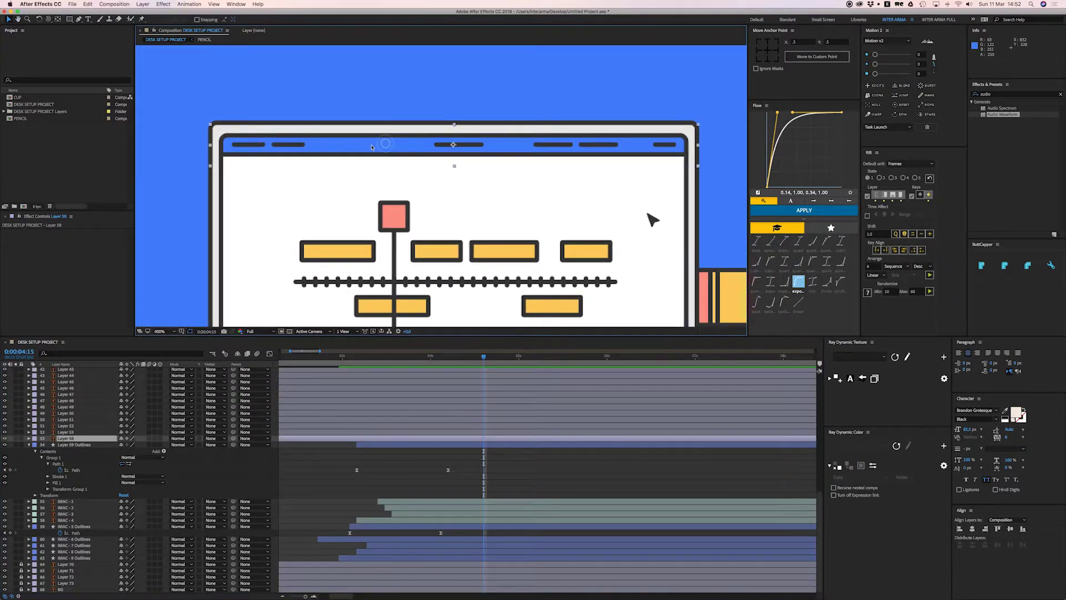
{"action": "left_click", "coordinate": [4, 438]}
{"action": "left_click", "coordinate": [4, 438]}
{"action": "right_click", "coordinate": [357, 147]}
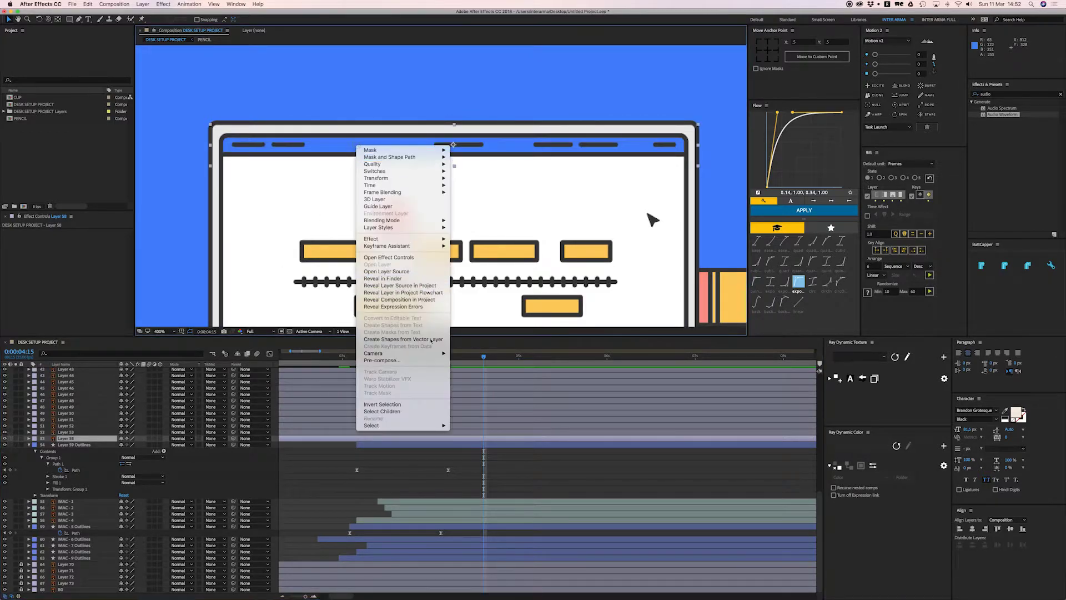
{"action": "left_click", "coordinate": [400, 340]}
{"action": "left_click", "coordinate": [71, 445]}
{"action": "key", "text": "Delete"}
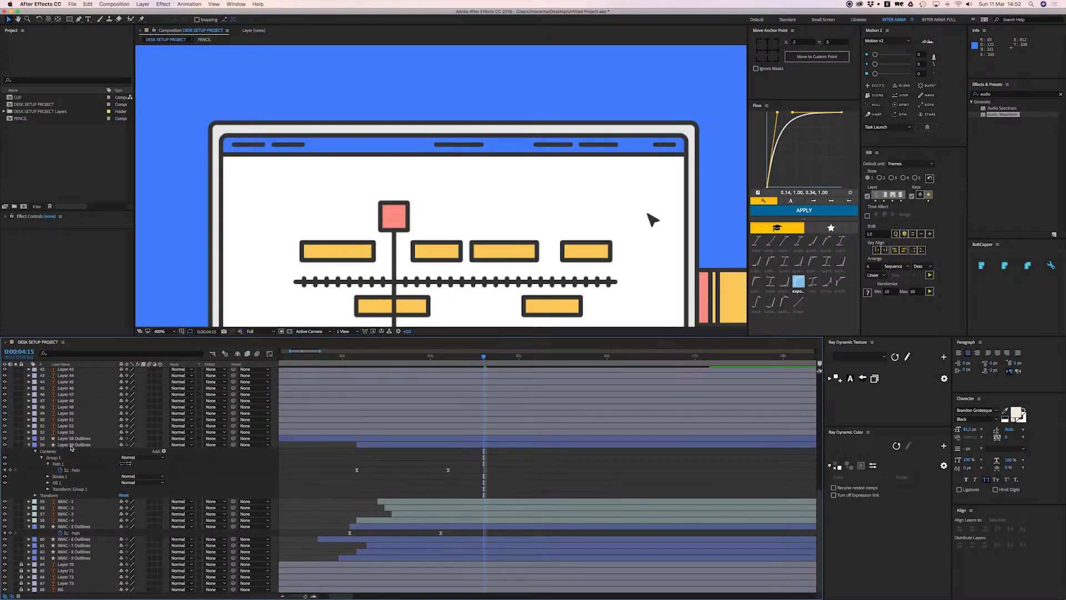
Enable path keyframing on Layer 58 Outlines and place the full-width bar's keyframe at 0:00:05:05
{"action": "left_click", "coordinate": [70, 438]}
{"action": "left_click", "coordinate": [30, 439]}
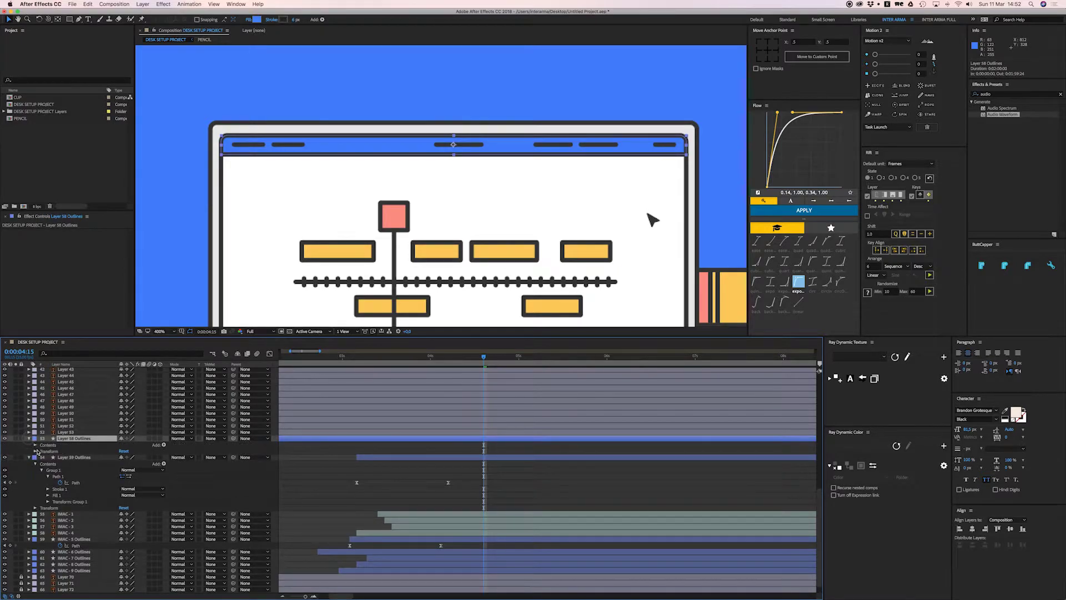
{"action": "left_click", "coordinate": [35, 445]}
{"action": "left_click", "coordinate": [40, 452]}
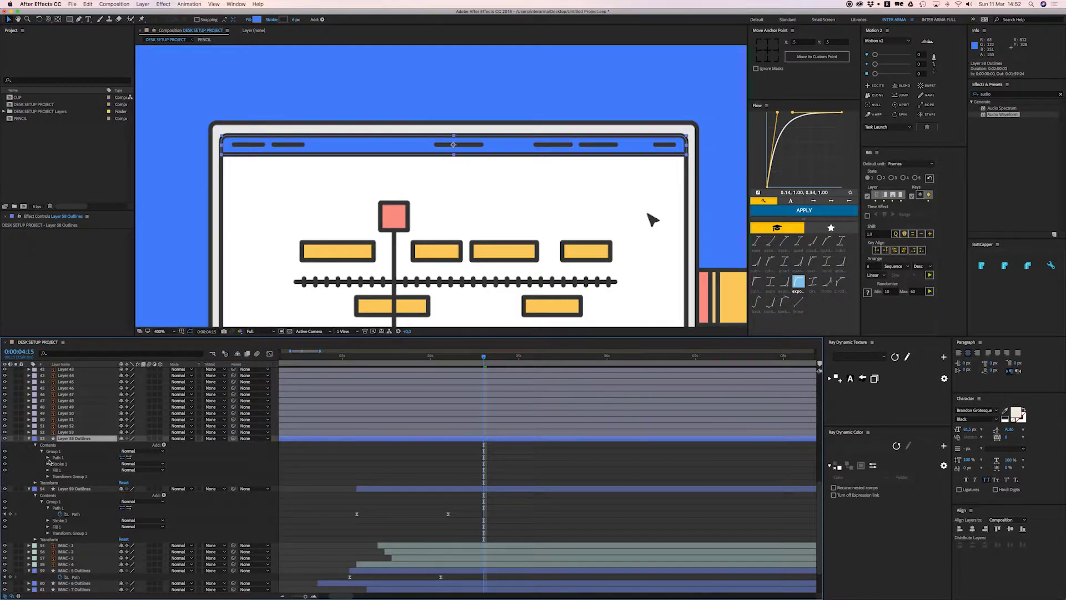
{"action": "left_click", "coordinate": [47, 458]}
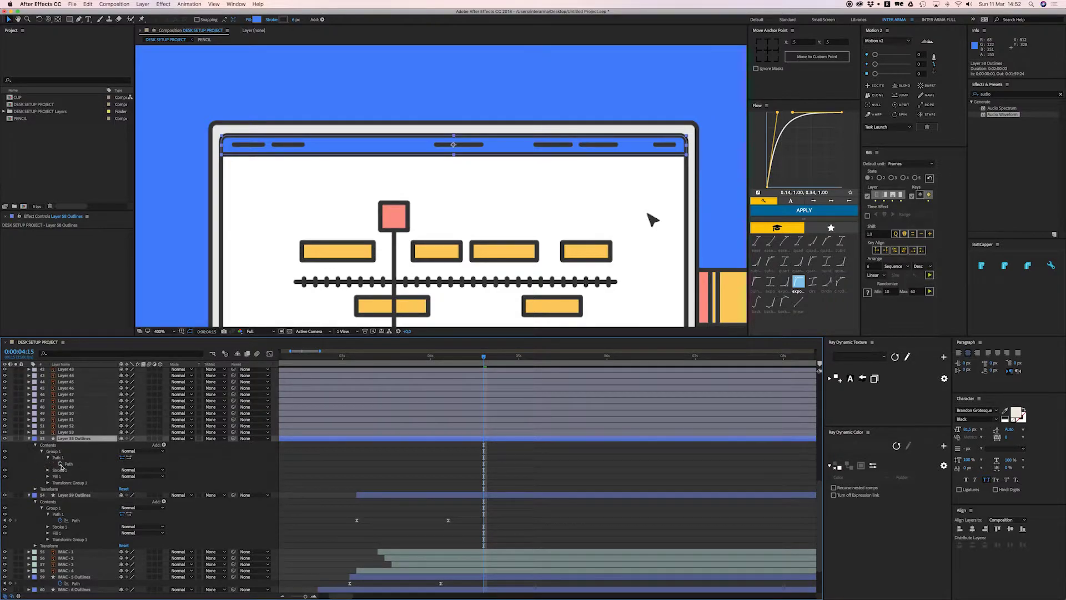
{"action": "left_click", "coordinate": [60, 464]}
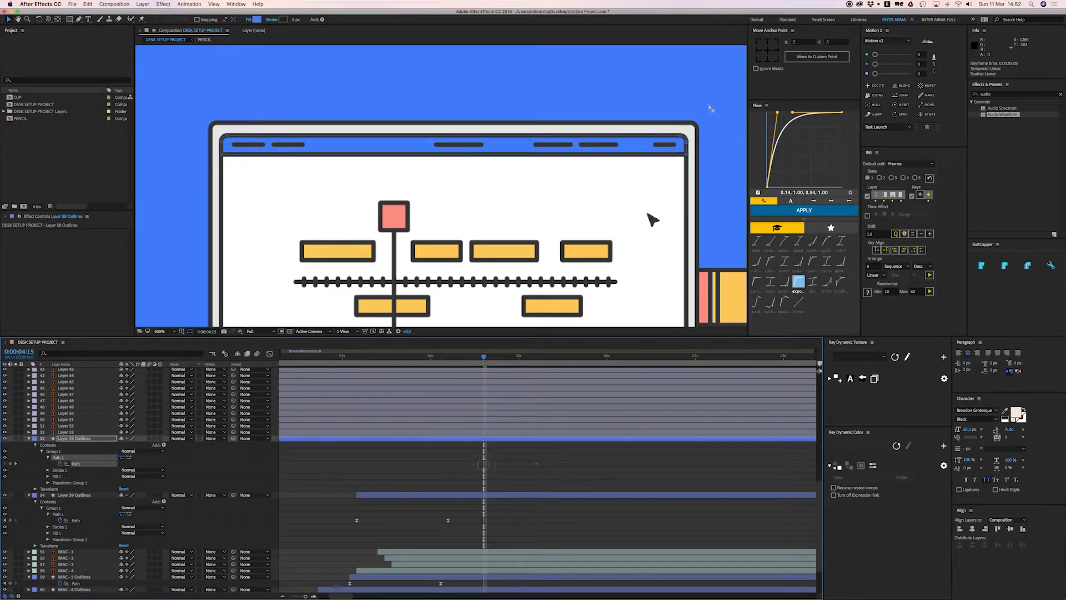
At 0:00:04:15, shrink the blue bar's path from both ends to a short central block and trim the layer's start there
{"action": "left_click_drag", "start_coordinate": [687, 157], "coordinate": [481, 156]}
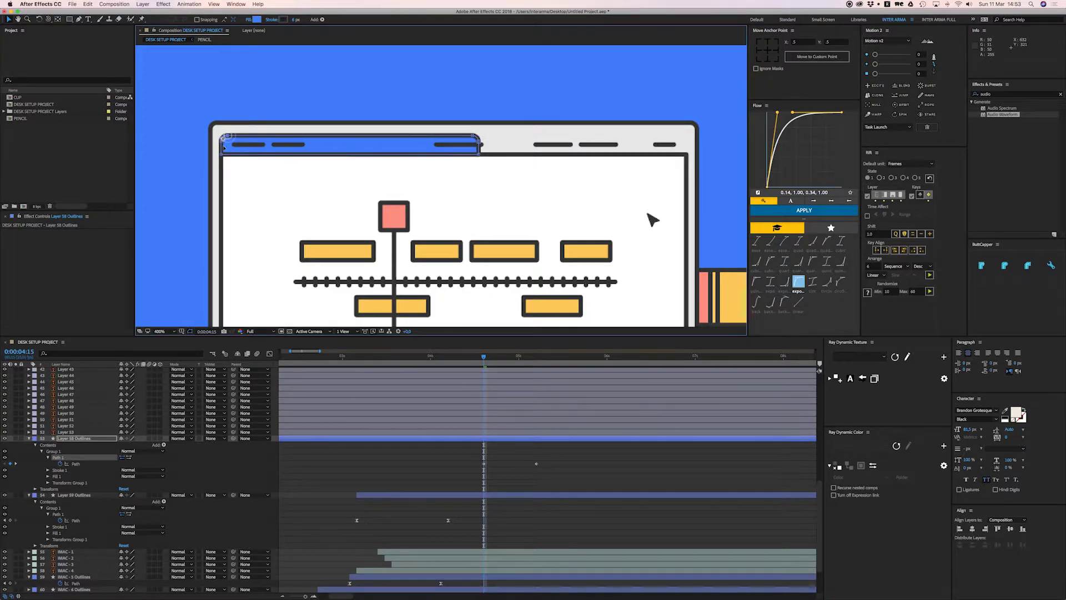
{"action": "left_click_drag", "start_coordinate": [223, 155], "coordinate": [223, 149]}
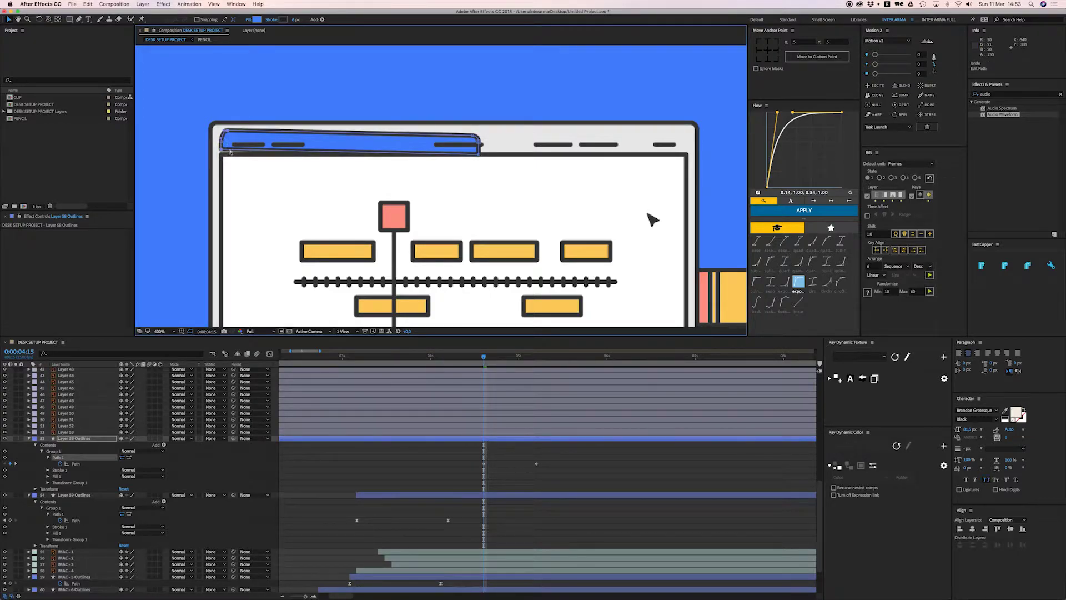
{"action": "key", "text": "super+z"}
{"action": "left_click_drag", "start_coordinate": [222, 156], "coordinate": [438, 157]}
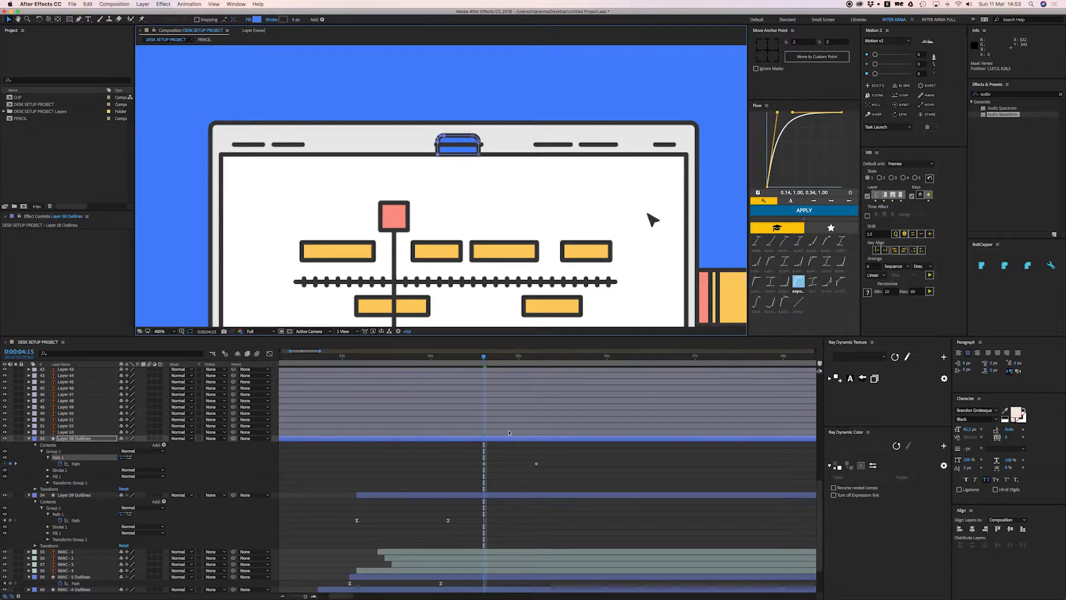
{"action": "key", "text": "alt+bracketleft"}
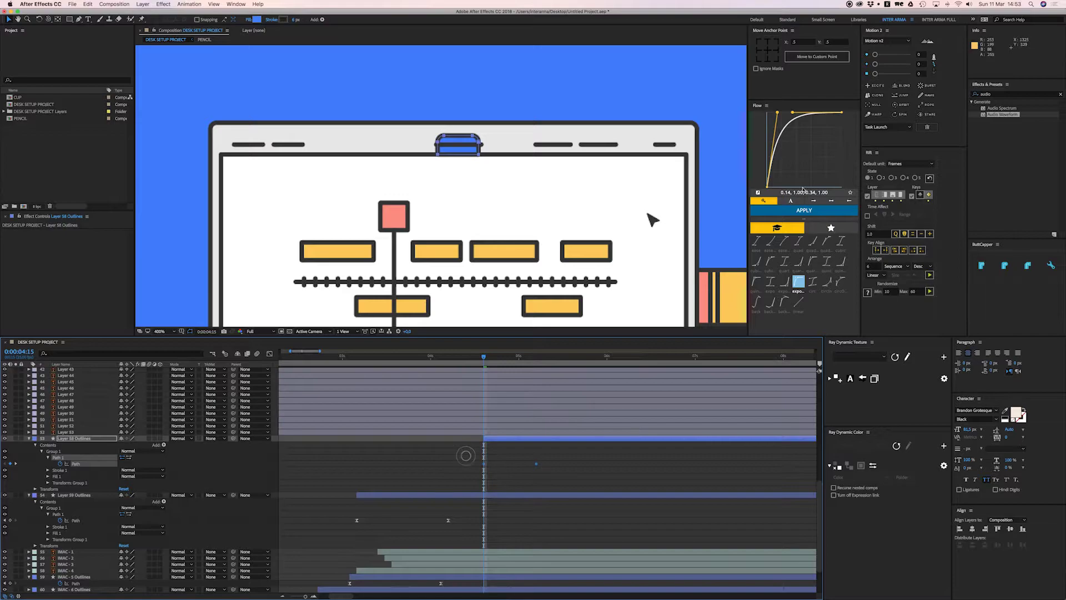
Apply the 0.14, 1.00, 0.34, 1.00 Flow easing curve to the blue bar's path keyframes and preview the expansion
{"action": "left_click", "coordinate": [804, 214]}
{"action": "key", "text": "comma"}
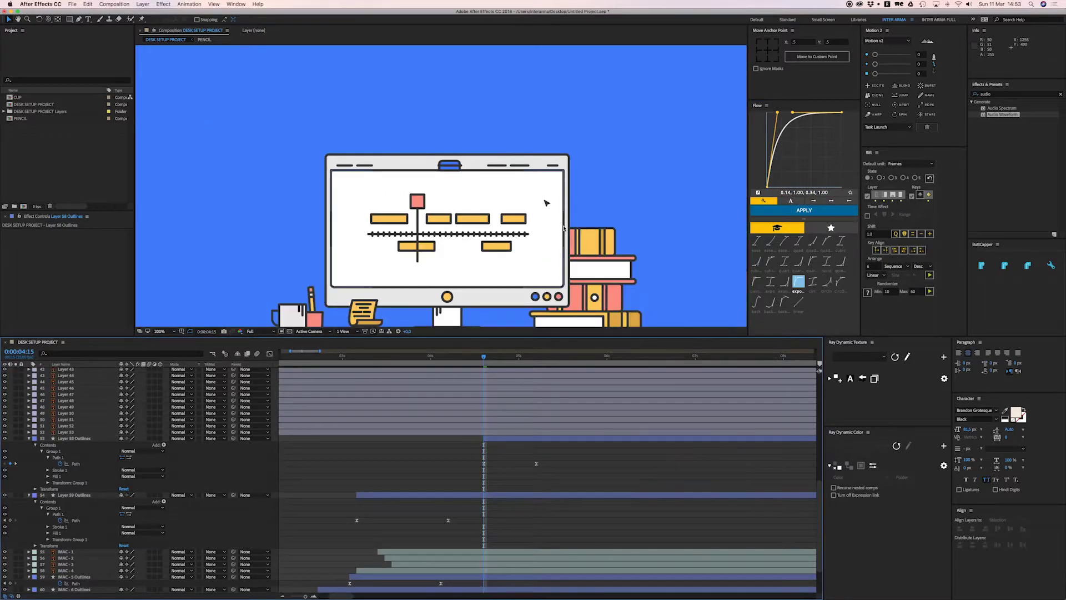
{"action": "left_click", "coordinate": [447, 362]}
{"action": "key", "text": "space"}
Lengthen the bar's expansion by delaying its end keyframe, shift Layer 58 Outlines to start just before 0:00:04:00, and preview
{"action": "left_click_drag", "start_coordinate": [538, 464], "coordinate": [602, 470]}
{"action": "left_click_drag", "start_coordinate": [507, 360], "coordinate": [420, 370]}
{"action": "left_click_drag", "start_coordinate": [507, 438], "coordinate": [452, 443]}
{"action": "key", "text": "space"}
{"action": "left_click_drag", "start_coordinate": [442, 356], "coordinate": [360, 357]}
{"action": "key", "text": "space"}
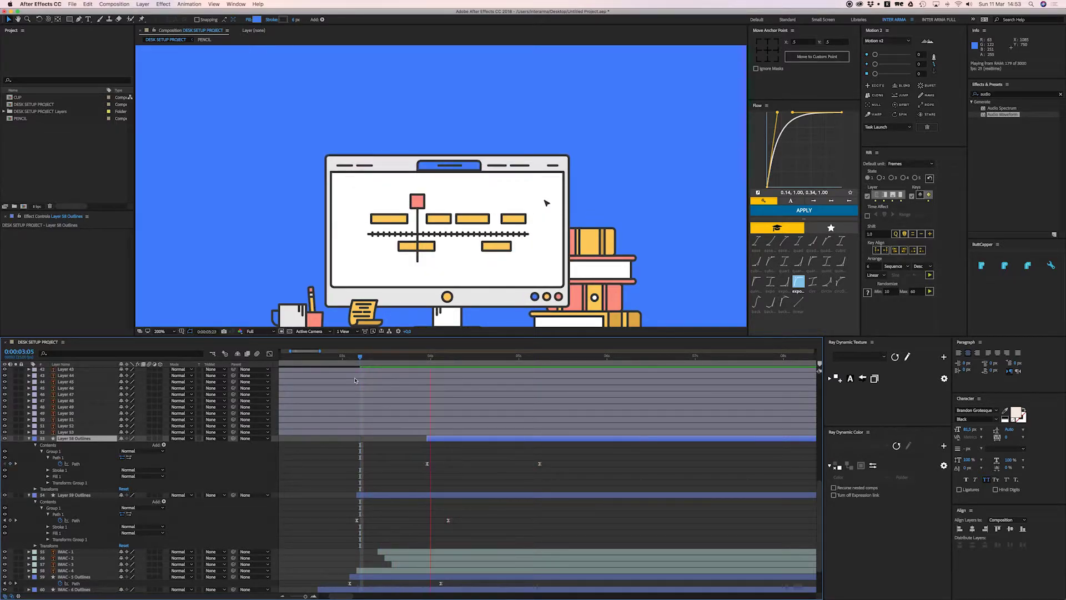
{"action": "key", "text": "space"}
{"action": "left_click", "coordinate": [470, 452]}
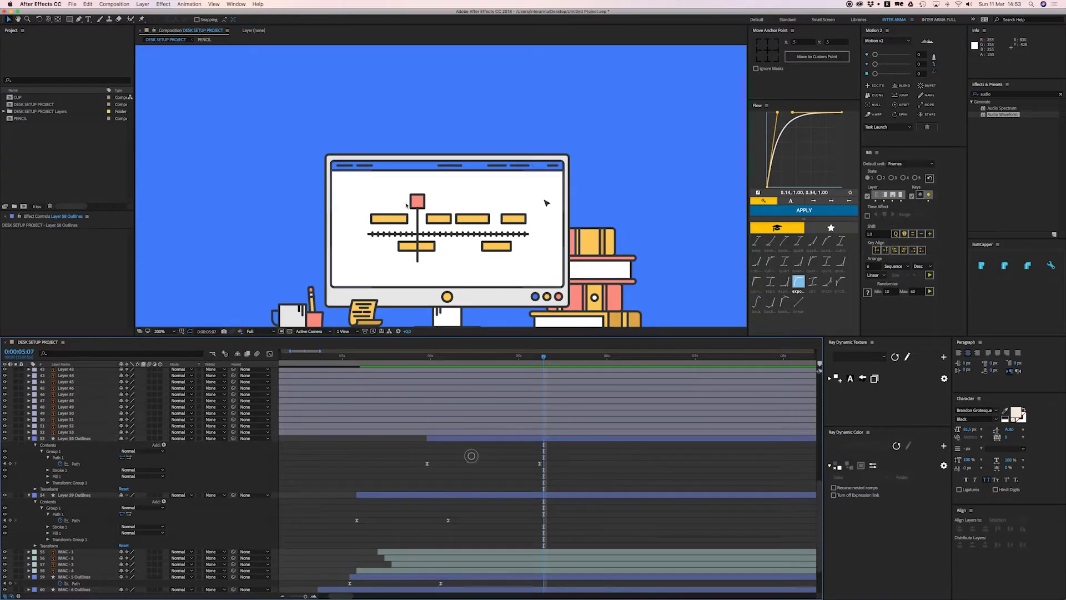
Create shape layers from all six dark dashes on the monitor's blue bar
{"action": "key", "text": "."}
{"action": "left_click", "coordinate": [250, 146]}
{"action": "left_click", "coordinate": [297, 145], "text": "shift"}
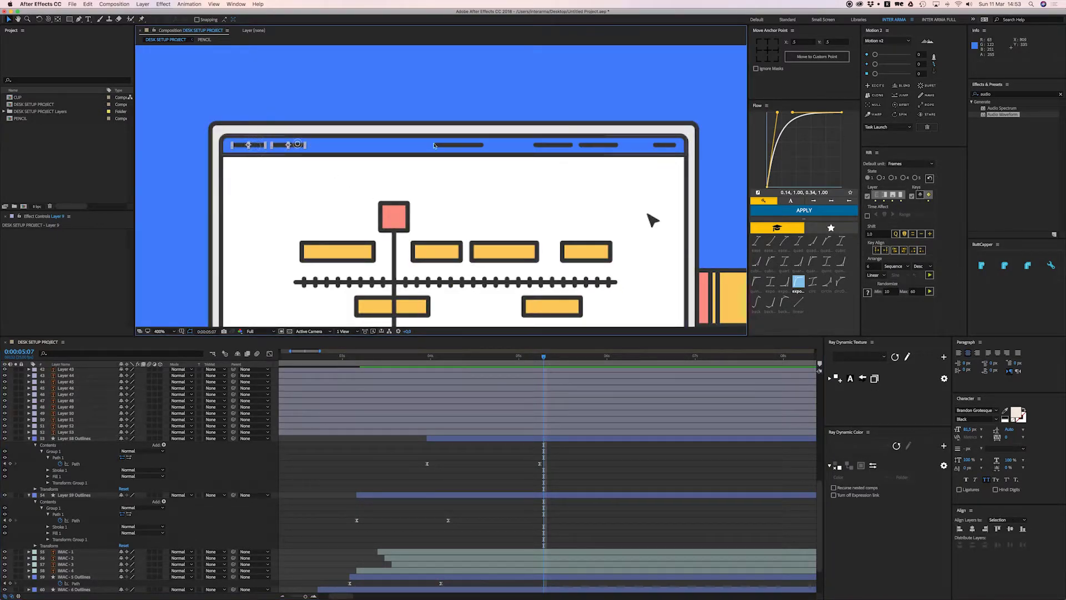
{"action": "left_click", "coordinate": [454, 145], "text": "shift"}
{"action": "left_click", "coordinate": [555, 145], "text": "shift"}
{"action": "left_click", "coordinate": [599, 145], "text": "shift"}
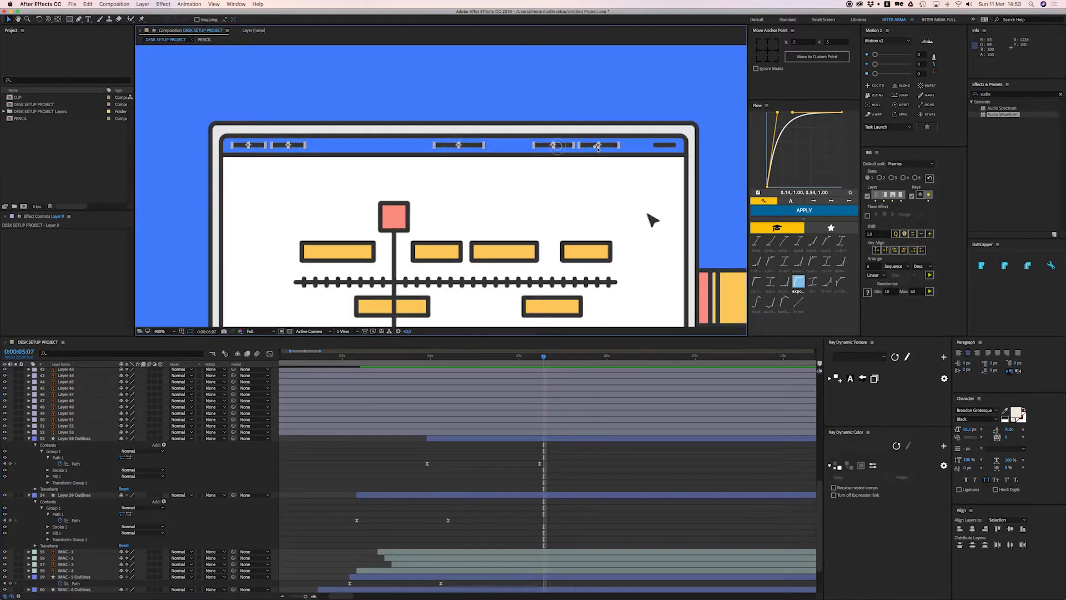
{"action": "left_click", "coordinate": [663, 145], "text": "shift"}
{"action": "right_click", "coordinate": [663, 147]}
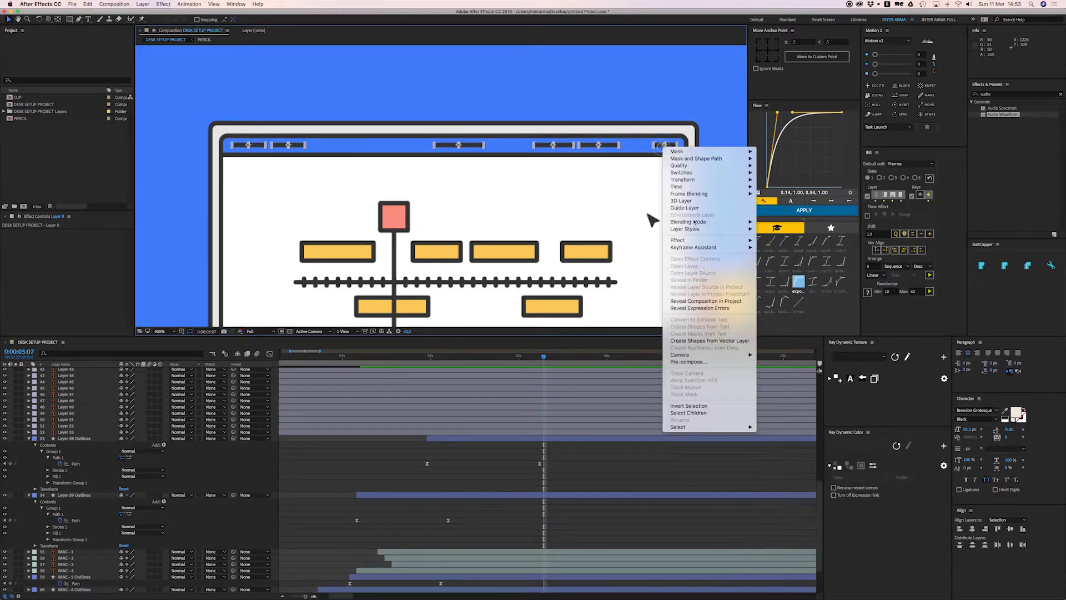
{"action": "left_click", "coordinate": [732, 341]}
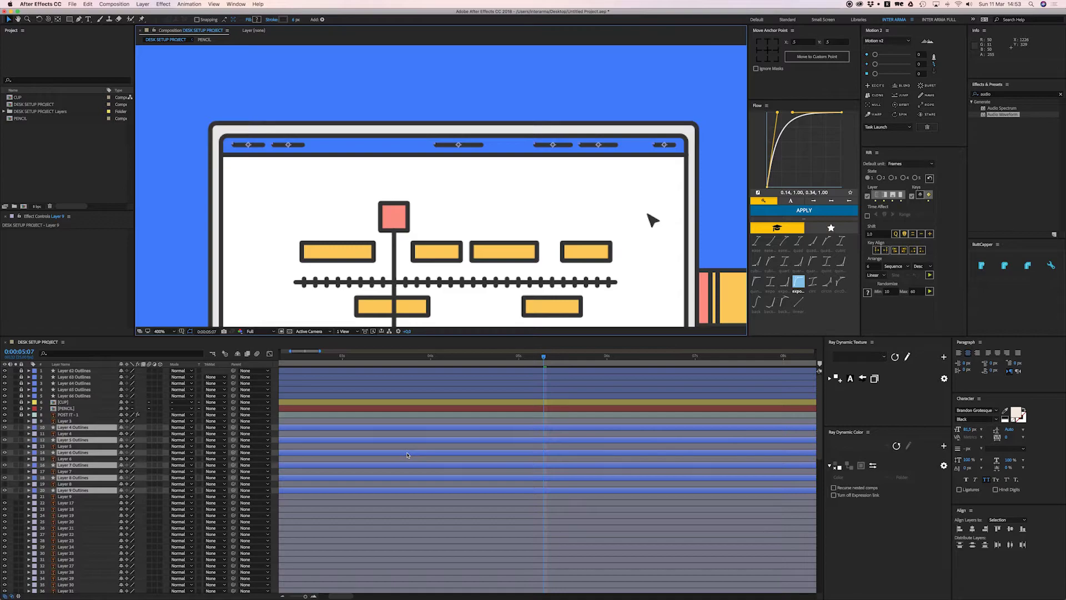
Gather the six new dash outline layers together above Layer 3 and delete the original vector layers, Layer 4 to Layer 9
{"action": "key", "text": "super+alt+Up"}
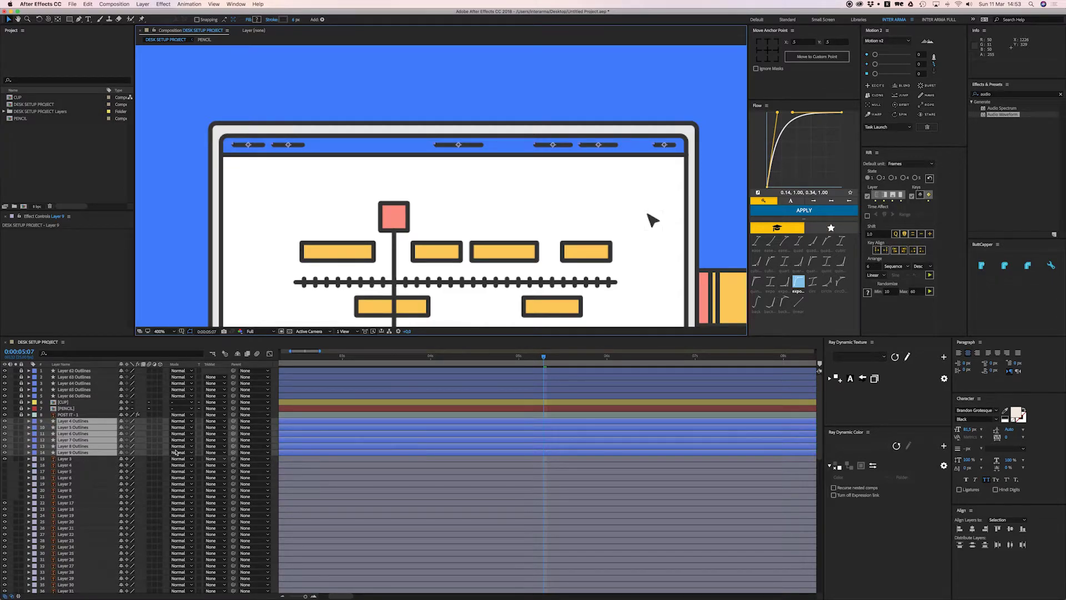
{"action": "left_click", "coordinate": [69, 460]}
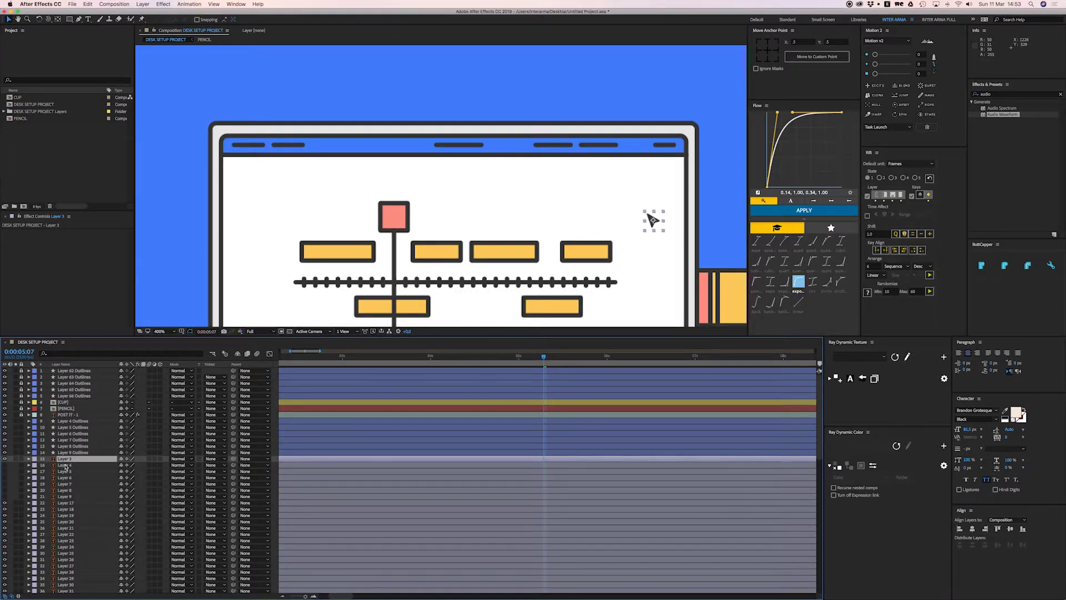
{"action": "left_click", "coordinate": [66, 465]}
{"action": "left_click", "coordinate": [70, 497], "text": "shift"}
{"action": "key", "text": "super+shift+bracketleft"}
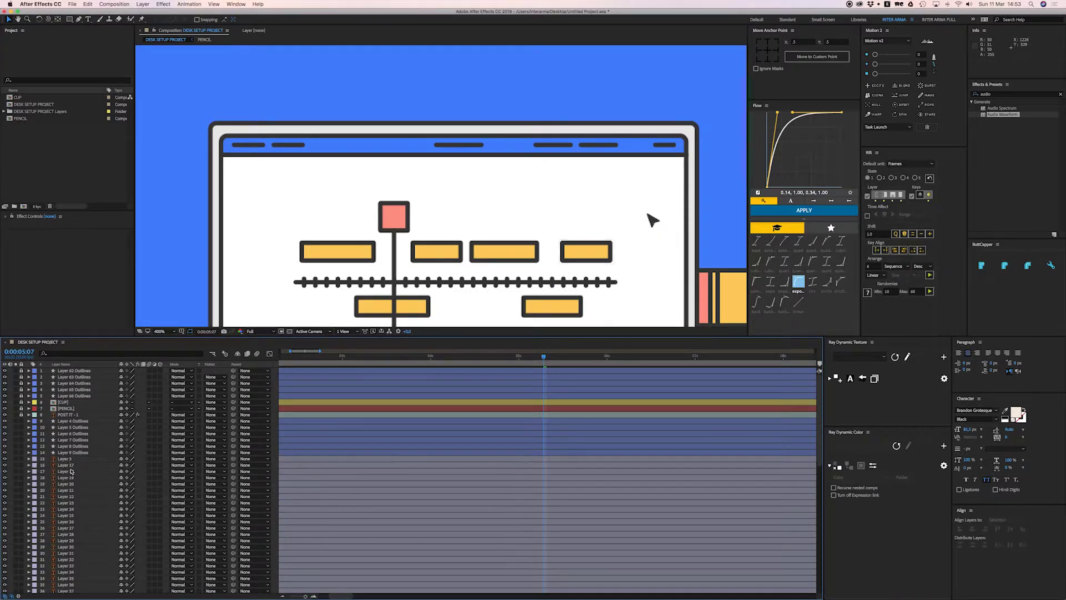
Add a Trim Paths operator to Layer 4 Outlines, one of the dashes on the monitor's blue bar
{"action": "left_click", "coordinate": [81, 422]}
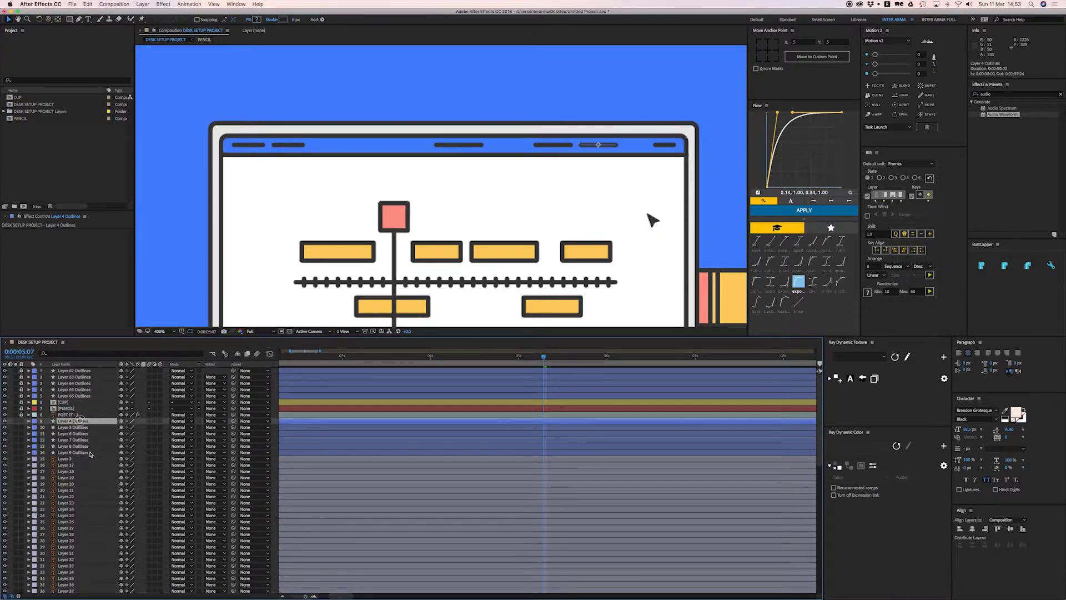
{"action": "left_click", "coordinate": [29, 422]}
{"action": "left_click", "coordinate": [162, 428]}
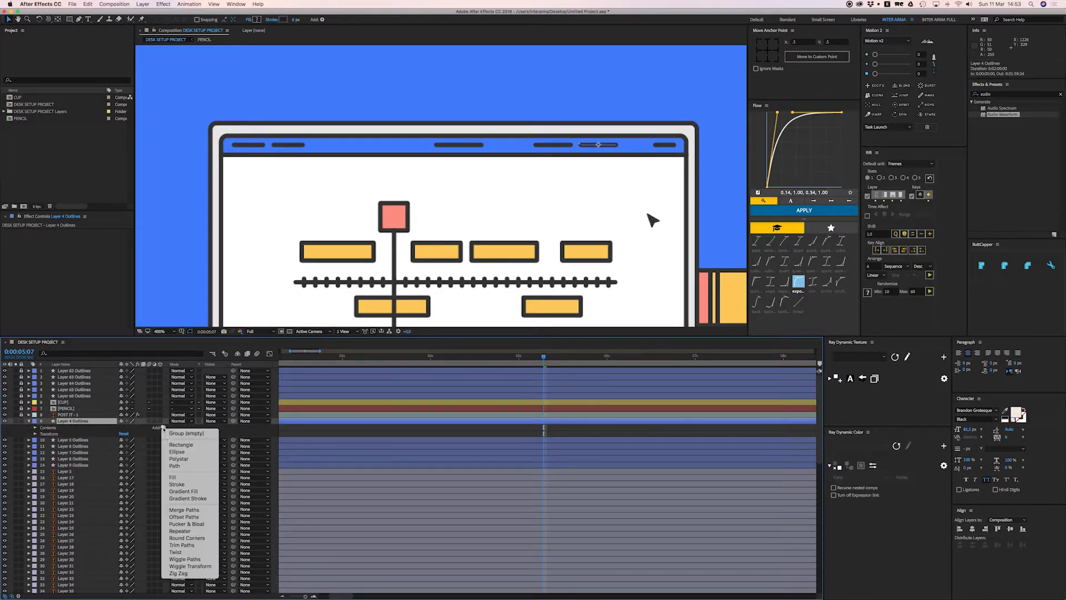
{"action": "left_click", "coordinate": [192, 547]}
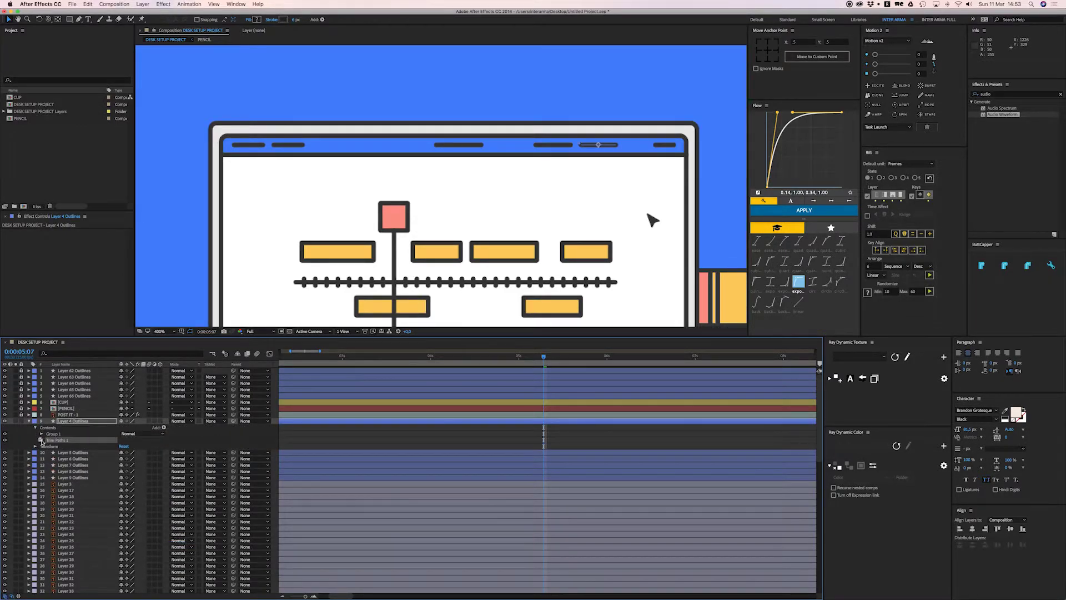
Keyframe the dash's Trim Paths End from 0% at 0:00:04:22 to 100% at 0:00:05:07
{"action": "left_click", "coordinate": [41, 441]}
{"action": "left_click", "coordinate": [53, 451]}
{"action": "left_click_drag", "start_coordinate": [532, 362], "coordinate": [509, 360]}
{"action": "left_click_drag", "start_coordinate": [107, 453], "coordinate": [81, 452]}
Copy the End keyframes to the other five dash layers, trim all six layers to start at 0:00:04:22, and preview
{"action": "left_click_drag", "start_coordinate": [477, 435], "coordinate": [563, 462]}
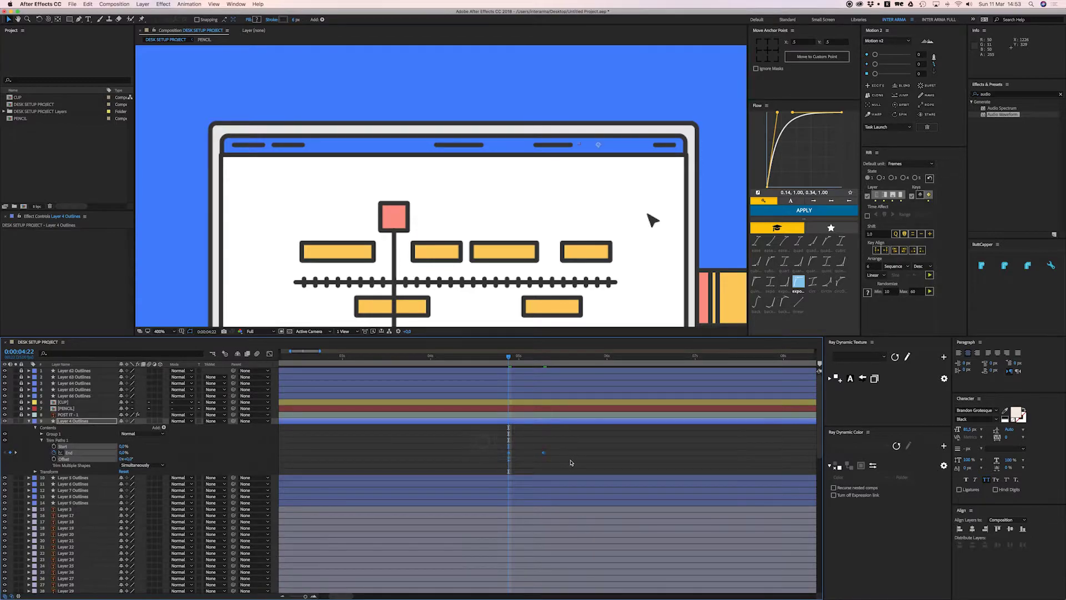
{"action": "left_click", "coordinate": [537, 480]}
{"action": "left_click", "coordinate": [546, 502], "text": "shift"}
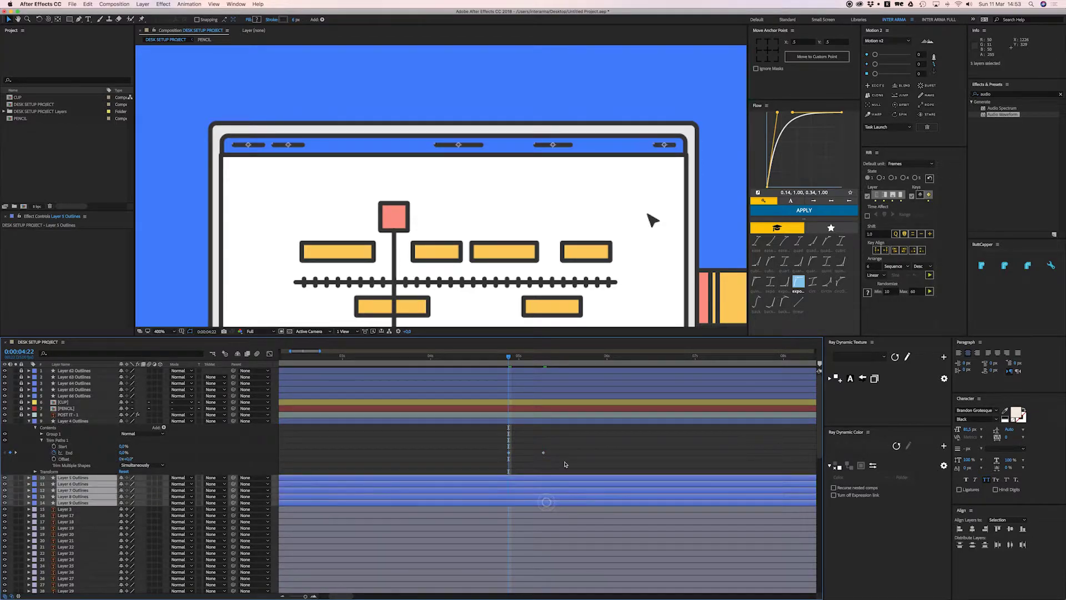
{"action": "left_click", "coordinate": [517, 424], "text": "shift"}
{"action": "key", "text": "alt+bracketleft"}
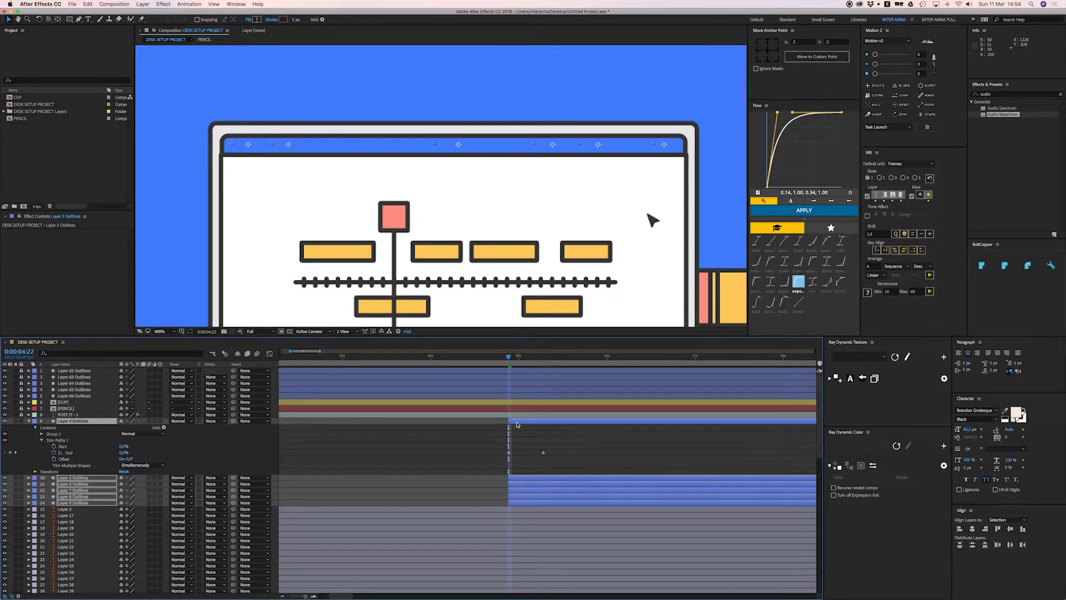
{"action": "key", "text": "u"}
{"action": "left_click", "coordinate": [489, 426]}
{"action": "key", "text": "space"}
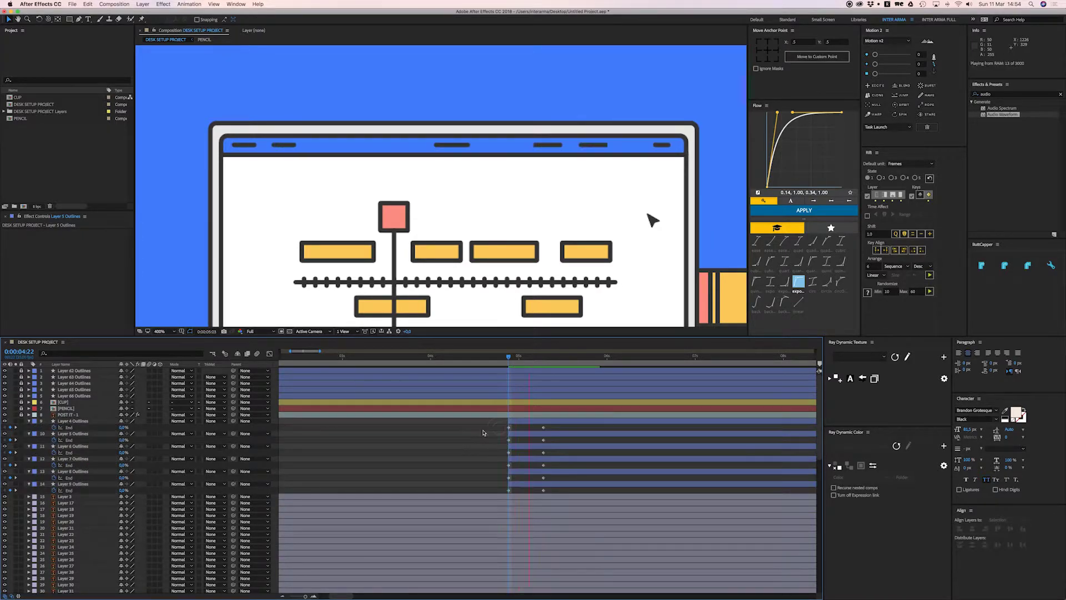
Easy Ease all six dashes' End keyframes, extend the start keyframes' influence in the speed graph, and preview
{"action": "left_click_drag", "start_coordinate": [489, 423], "coordinate": [552, 495]}
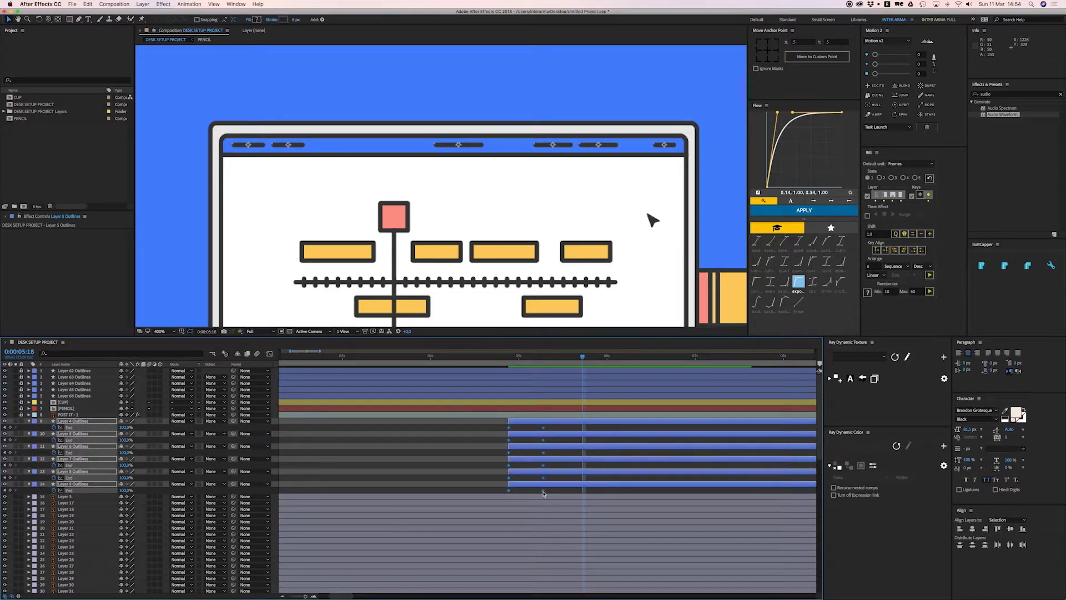
{"action": "right_click", "coordinate": [544, 490]}
{"action": "mouse_move", "coordinate": [588, 576]}
{"action": "left_click", "coordinate": [647, 548]}
{"action": "left_click", "coordinate": [271, 354]}
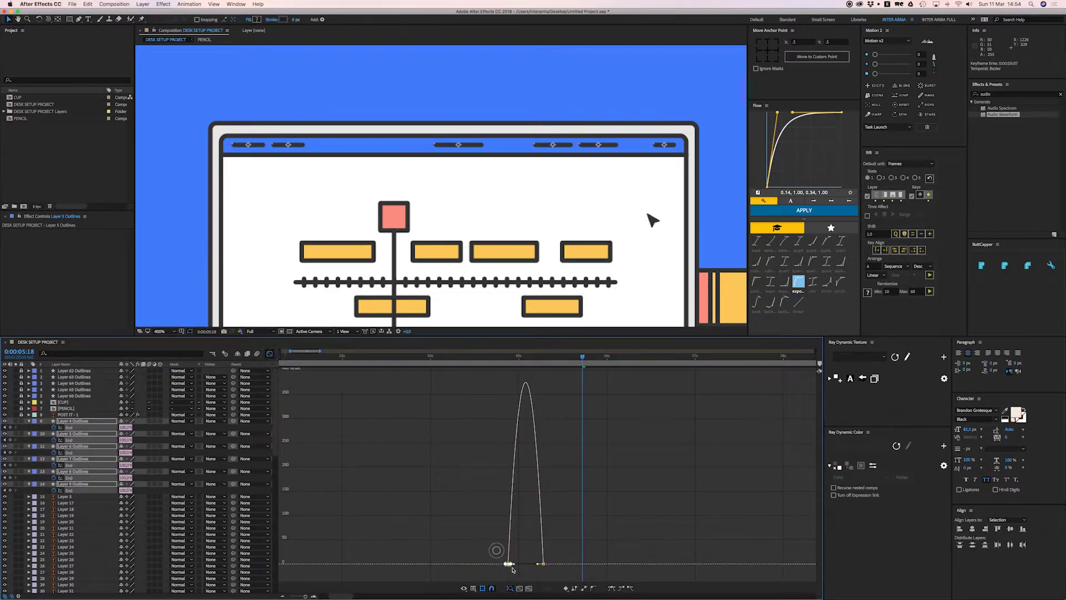
{"action": "mouse_move", "coordinate": [513, 564]}
{"action": "left_mouse_down"}
{"action": "mouse_move", "coordinate": [538, 566]}
{"action": "mouse_move", "coordinate": [525, 565]}
{"action": "left_mouse_up"}
{"action": "left_click", "coordinate": [502, 360]}
{"action": "key", "text": "space"}
{"action": "left_click", "coordinate": [269, 354]}
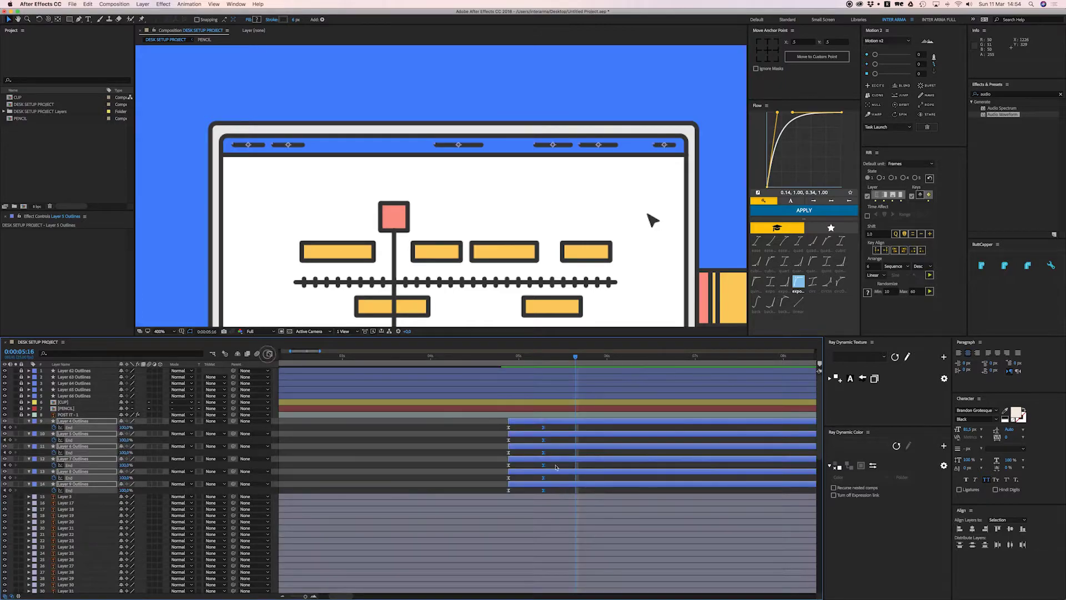
Delay the six dashes' ending keyframes to 0:00:05:20 and preview the slower reveal
{"action": "left_click_drag", "start_coordinate": [544, 432], "coordinate": [588, 432]}
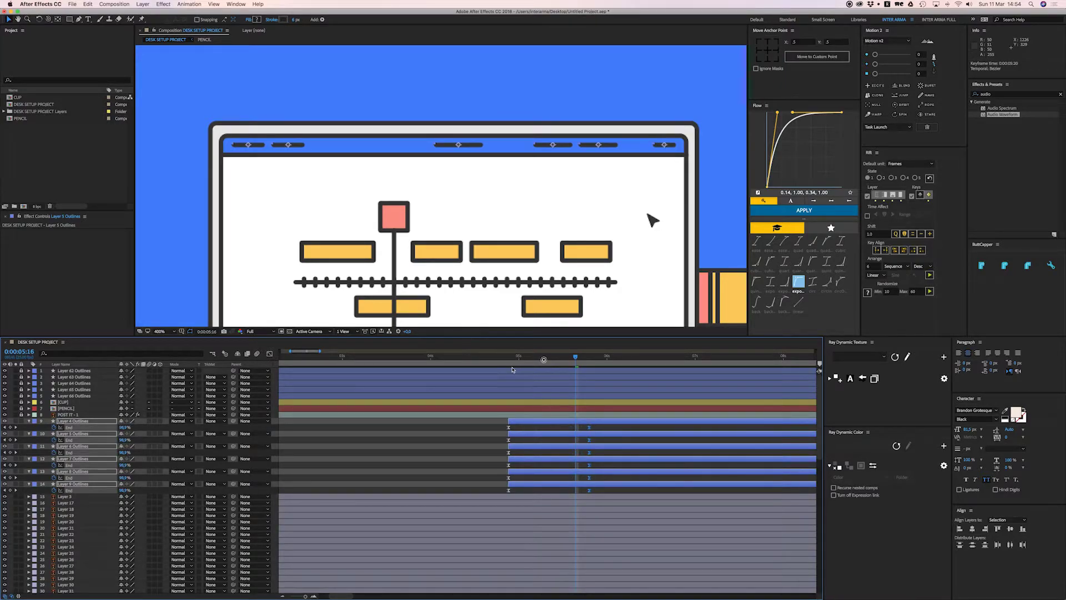
{"action": "left_click_drag", "start_coordinate": [544, 360], "coordinate": [507, 368]}
{"action": "key", "text": "space"}
{"action": "left_click", "coordinate": [930, 275]}
{"action": "left_click", "coordinate": [516, 356]}
{"action": "key", "text": "super+z"}
{"action": "left_click", "coordinate": [485, 429]}
Stagger the six dash layers in sequence with Rift's Arrange function and preview the result
{"action": "left_click", "coordinate": [521, 421]}
{"action": "left_click", "coordinate": [539, 483], "text": "shift"}
{"action": "left_click", "coordinate": [929, 276]}
{"action": "left_click_drag", "start_coordinate": [517, 359], "coordinate": [444, 368]}
{"action": "key", "text": "space"}
{"action": "key", "text": "space"}
Shift the six staggered dash layers earlier to start at about 0:00:04:07, preview, and collapse their keyframes
{"action": "left_click_drag", "start_coordinate": [515, 425], "coordinate": [468, 427]}
{"action": "key", "text": "space"}
{"action": "key", "text": "space"}
{"action": "key", "text": "u"}
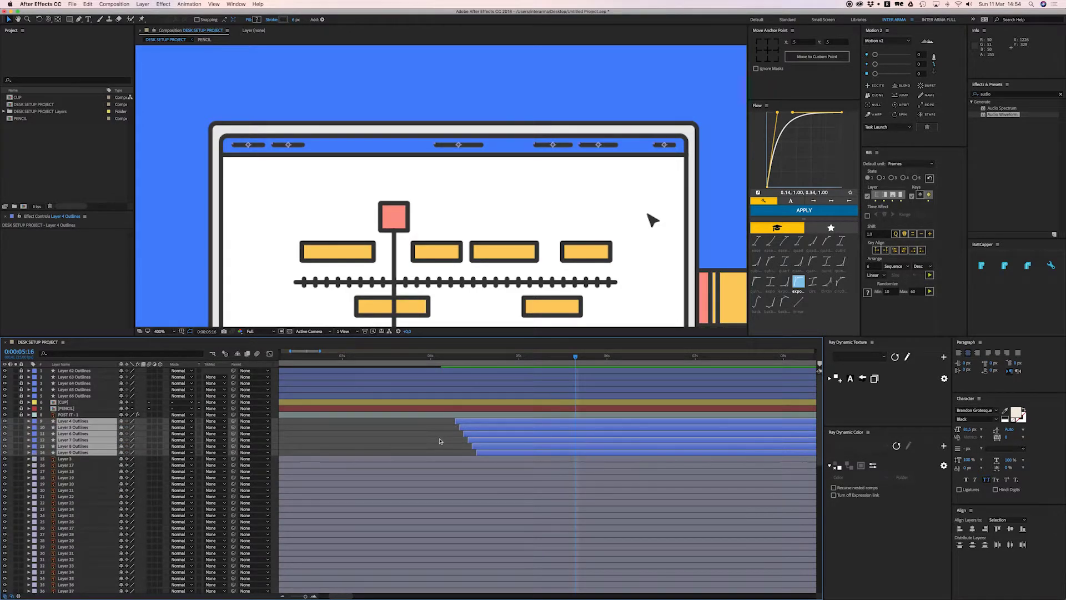
Place the blue bar's layer directly below the six dash layers and pre-compose all seven as MENU BAR
{"action": "left_click", "coordinate": [373, 145], "text": "shift"}
{"action": "key", "text": "super+bracketright"}
{"action": "key", "text": "super+bracketleft"}
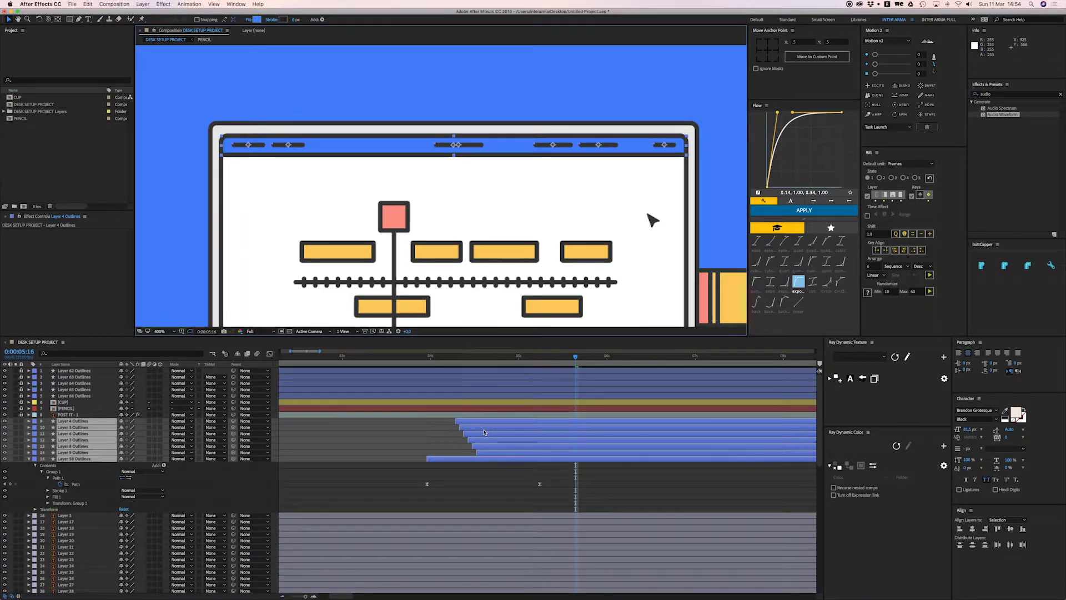
{"action": "key", "text": "super+shift+c"}
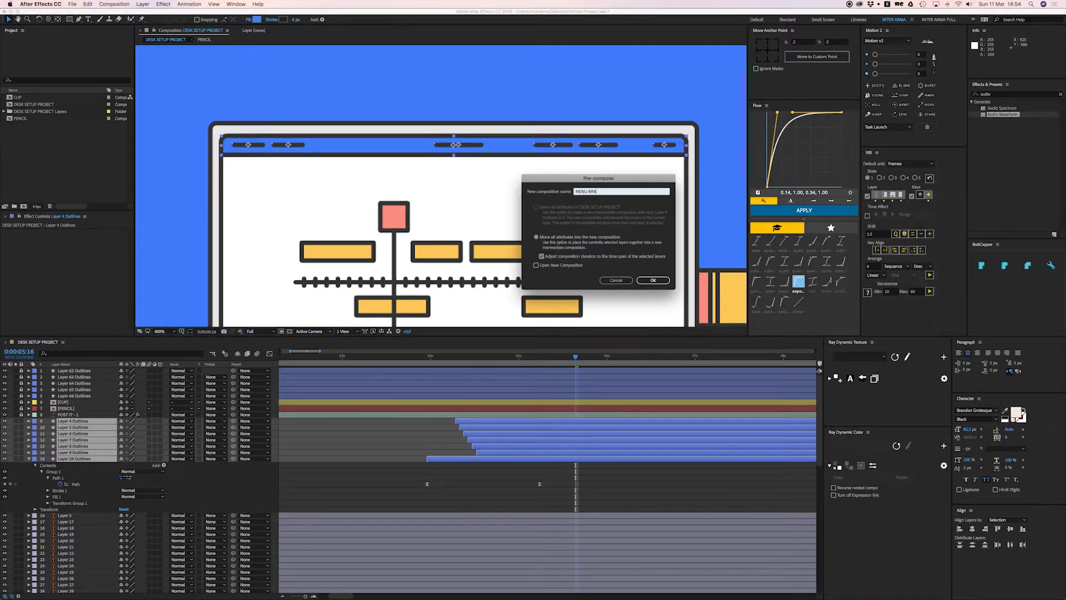
{"action": "key", "text": "Return"}
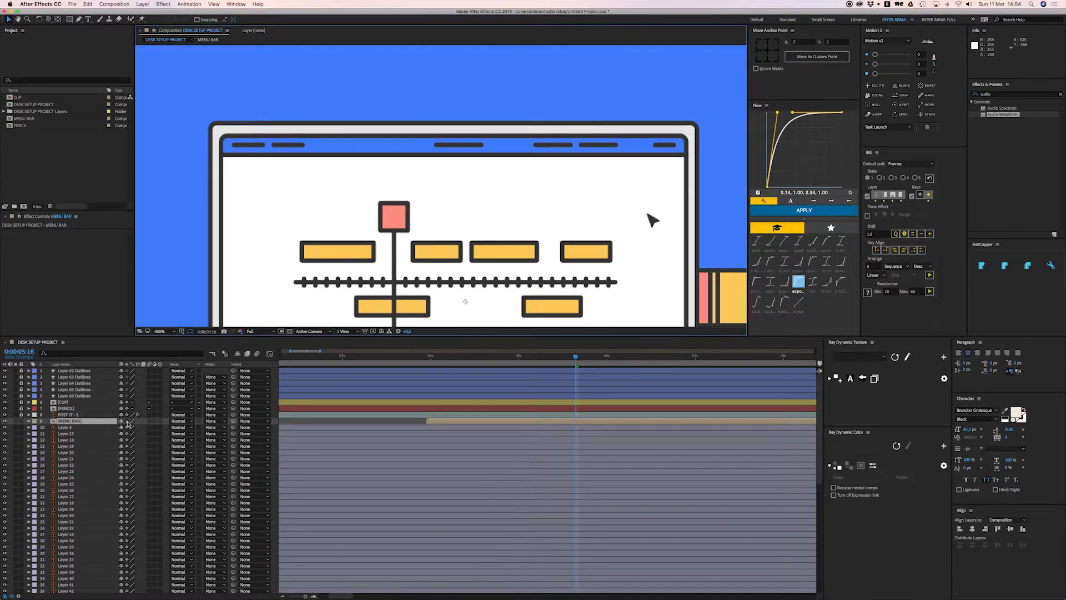
{"action": "scroll", "coordinate": [394, 136], "scroll_direction": "down", "scroll_amount": 2}
{"action": "left_click_drag", "start_coordinate": [395, 136], "coordinate": [395, 101]}
{"action": "key", "text": "super+z"}
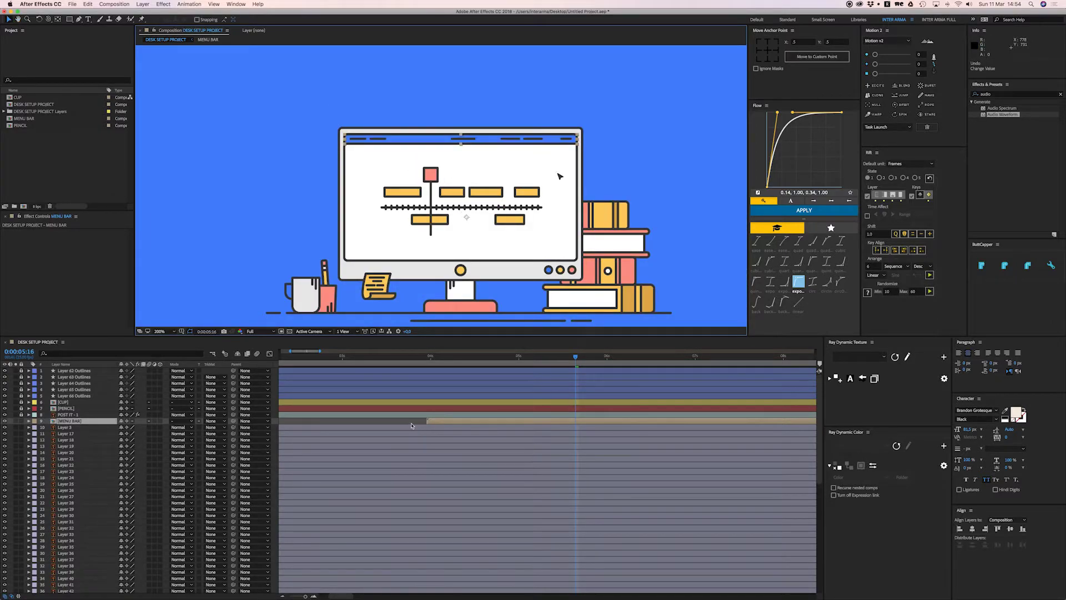
{"action": "left_click", "coordinate": [412, 425]}
Find the white monitor screen's layer and collapse the expanded properties of the monitor's layers
{"action": "left_click", "coordinate": [364, 183]}
{"action": "scroll", "coordinate": [385, 416], "scroll_direction": "down", "scroll_amount": 10}
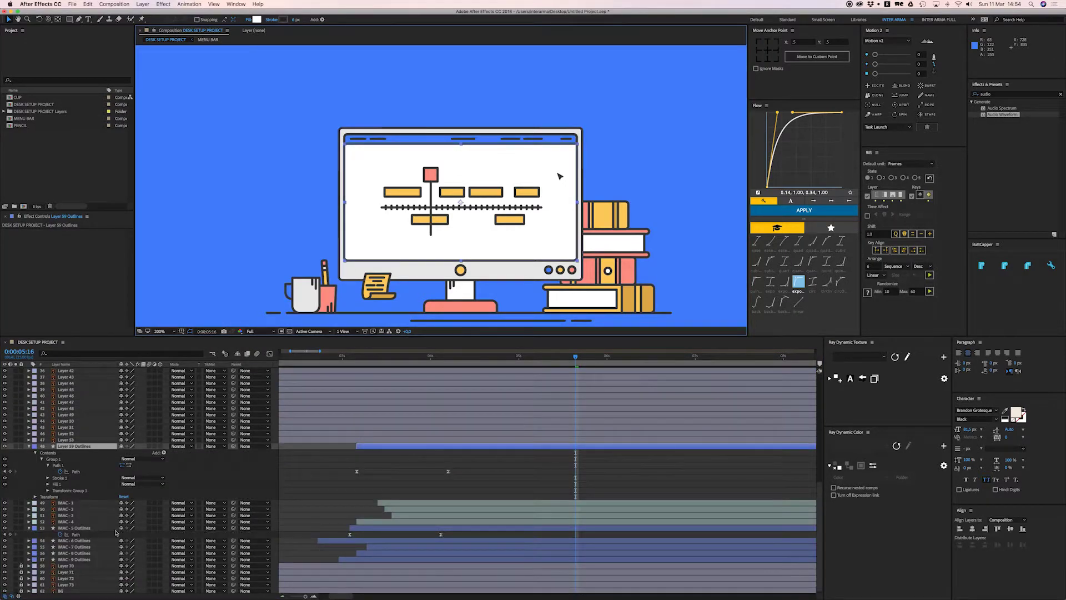
{"action": "left_click", "coordinate": [318, 460]}
{"action": "left_click", "coordinate": [75, 447]}
{"action": "left_click", "coordinate": [314, 471]}
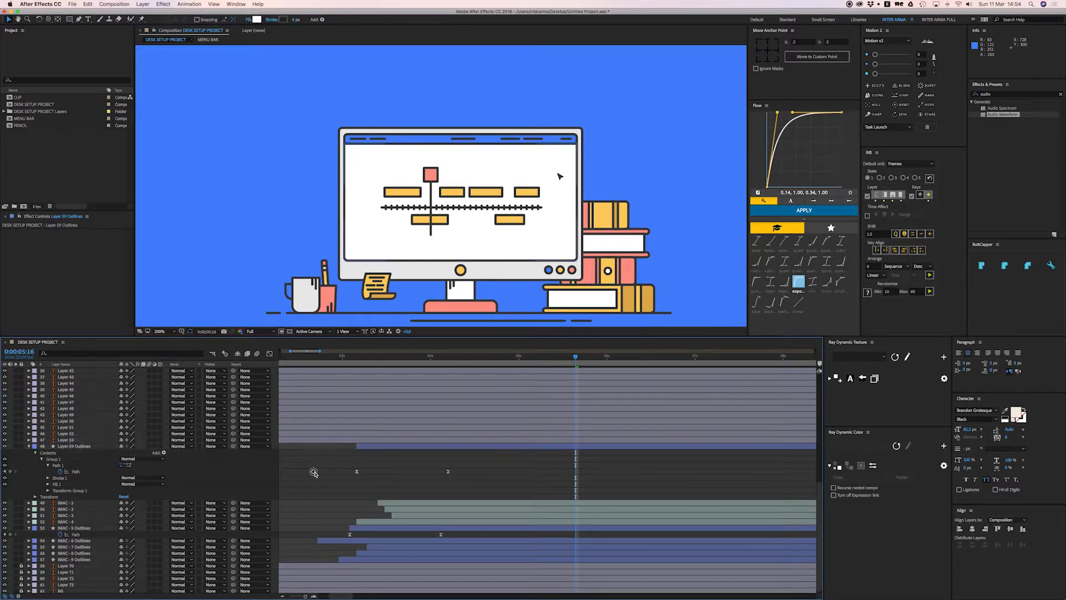
{"action": "key", "text": "u"}
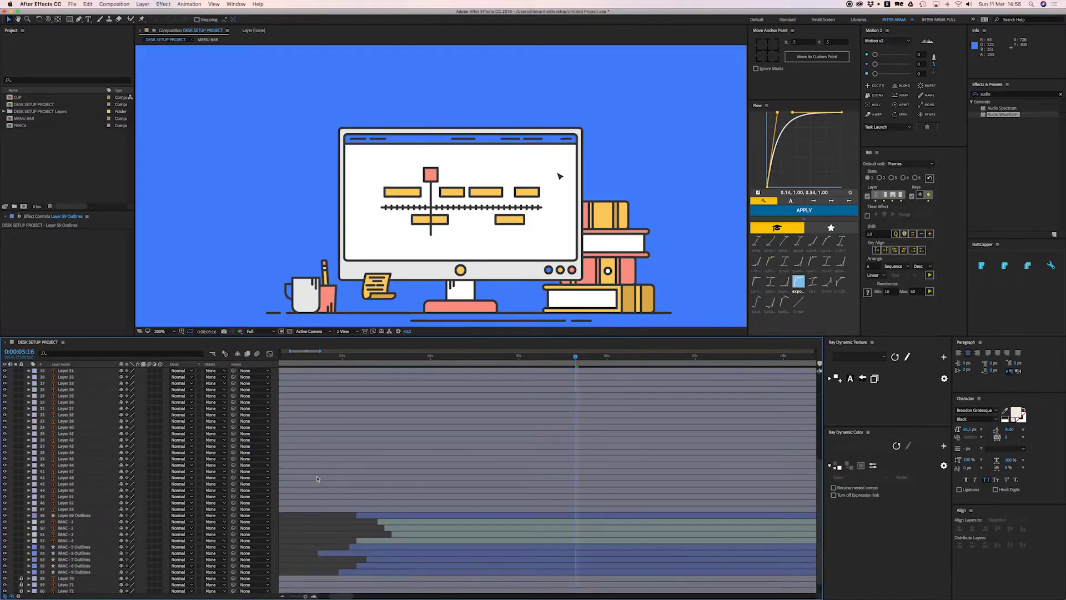
Check that Layer 59 Outlines is the monitor's white screen by toggling its visibility, and rename it SCREEN
{"action": "scroll", "coordinate": [317, 479], "scroll_direction": "down", "scroll_amount": 1}
{"action": "left_click", "coordinate": [76, 502]}
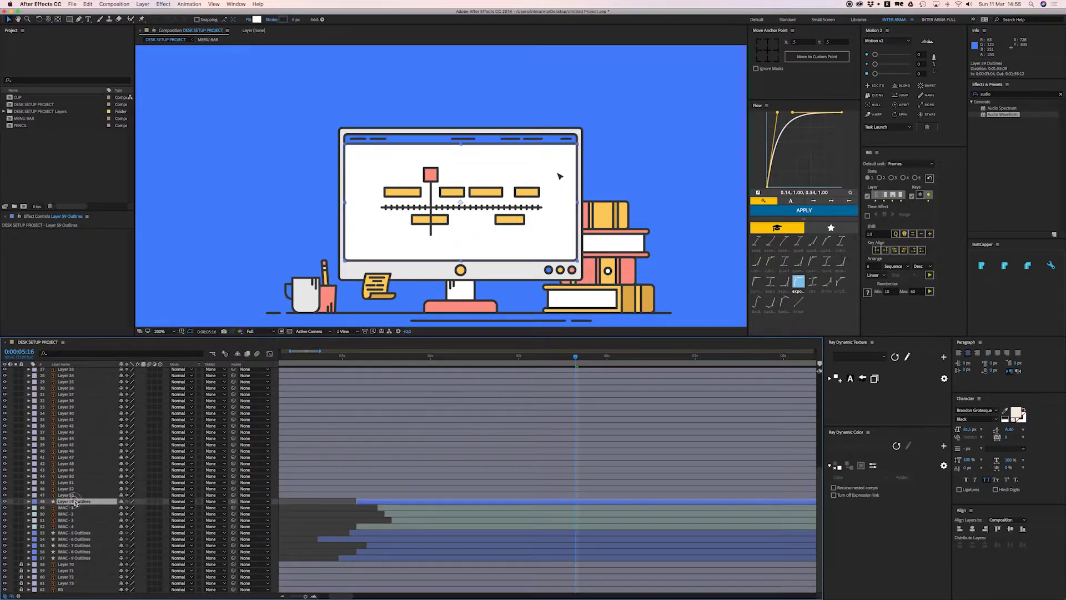
{"action": "left_click", "coordinate": [6, 501]}
{"action": "left_click", "coordinate": [6, 502]}
{"action": "left_click", "coordinate": [84, 502]}
{"action": "key", "text": "Return"}
Lock the SCREEN layer and all the IMAC layers below it
{"action": "left_click", "coordinate": [77, 508]}
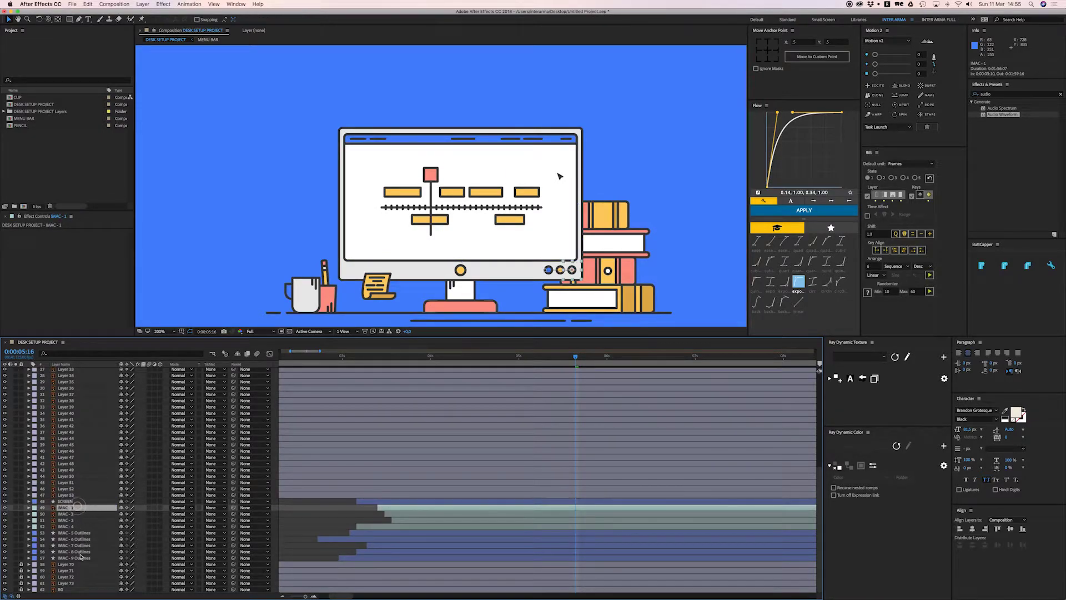
{"action": "left_click", "coordinate": [82, 558]}
{"action": "left_click", "coordinate": [69, 501], "text": "shift"}
{"action": "left_click", "coordinate": [21, 502]}
Lock the MENU BAR precomp and Layer 3 so only the screen's timeline graphic stays selectable
{"action": "left_click", "coordinate": [455, 139]}
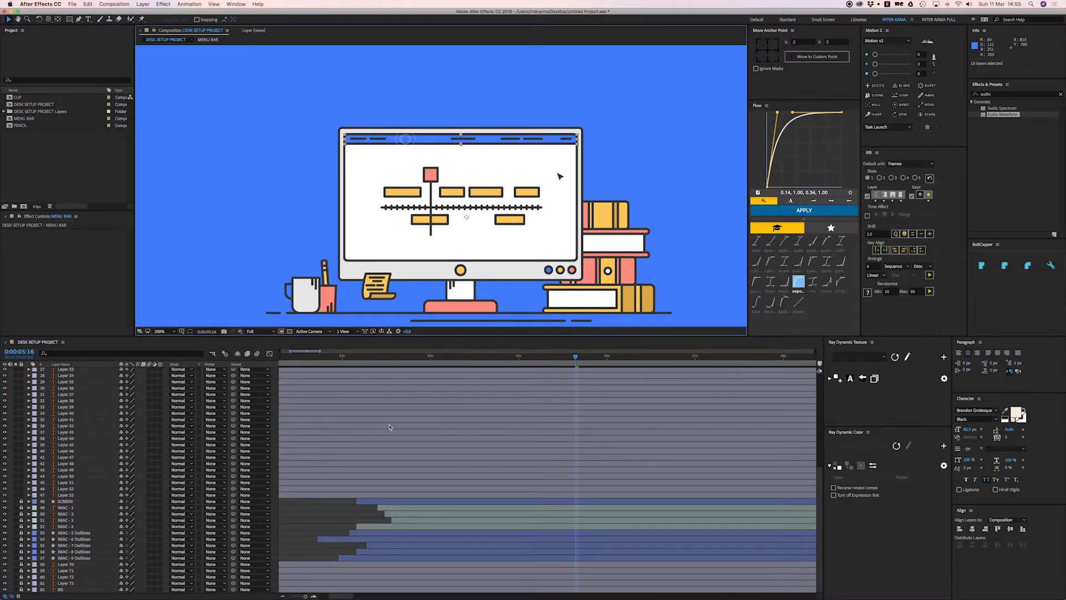
{"action": "scroll", "coordinate": [100, 401], "scroll_direction": "up", "scroll_amount": 10}
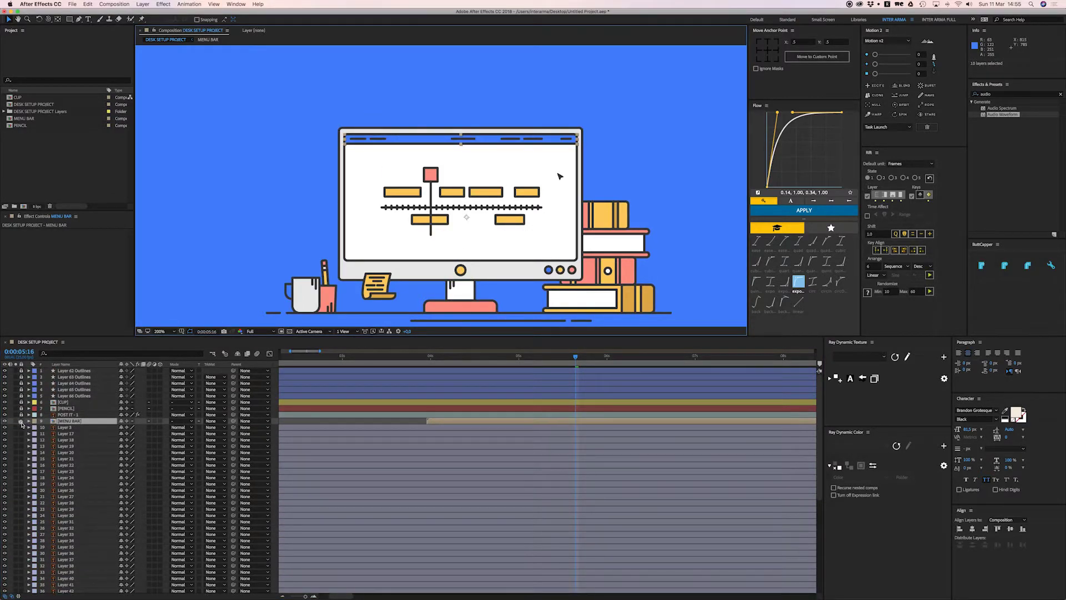
{"action": "left_click", "coordinate": [21, 421]}
{"action": "left_click_drag", "start_coordinate": [378, 161], "coordinate": [546, 235]}
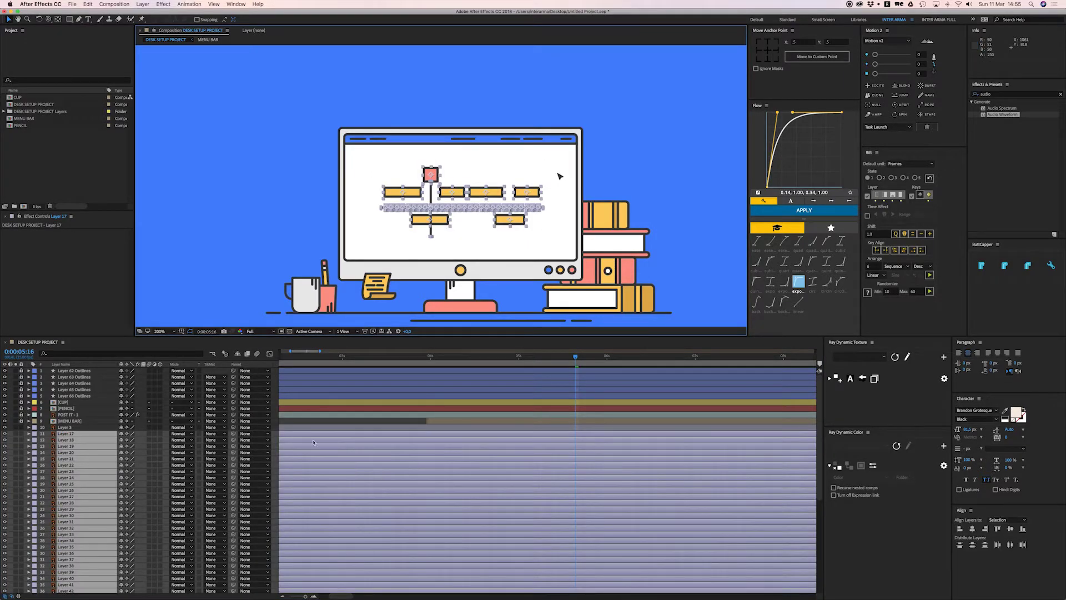
{"action": "left_click", "coordinate": [22, 428]}
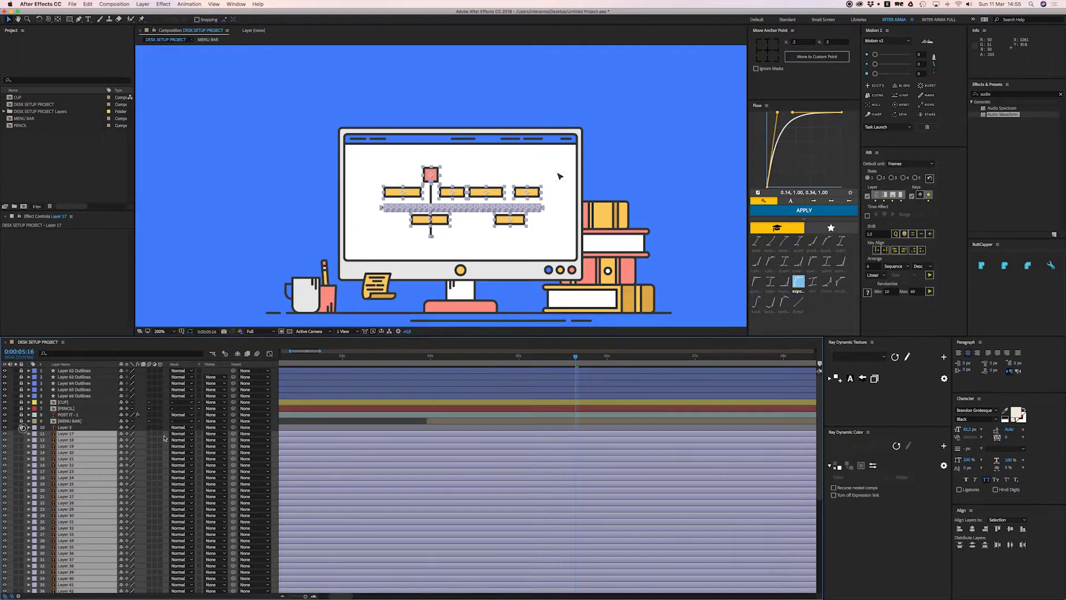
Create shape layers from all the vector layers of the timeline graphic on the monitor's screen
{"action": "scroll", "coordinate": [333, 454], "scroll_direction": "down", "scroll_amount": 8}
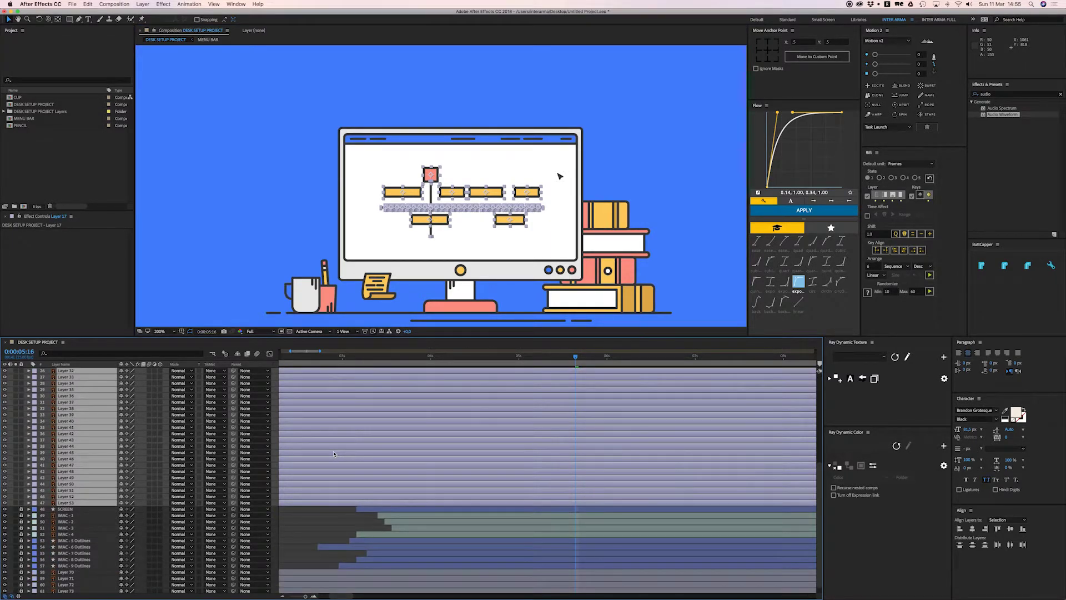
{"action": "scroll", "coordinate": [334, 454], "scroll_direction": "up", "scroll_amount": 8}
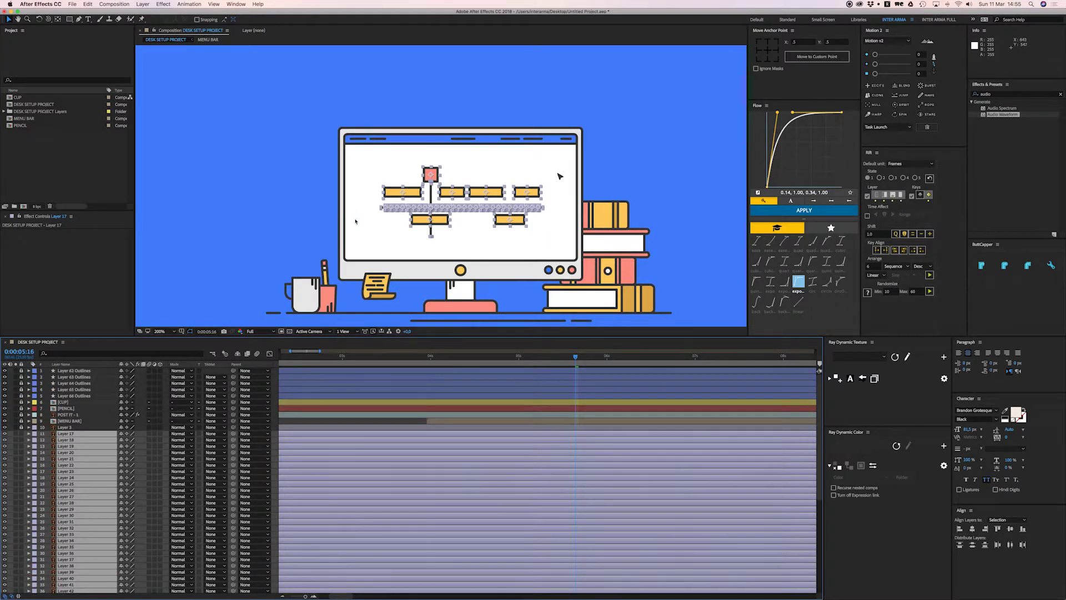
{"action": "left_click", "coordinate": [384, 212]}
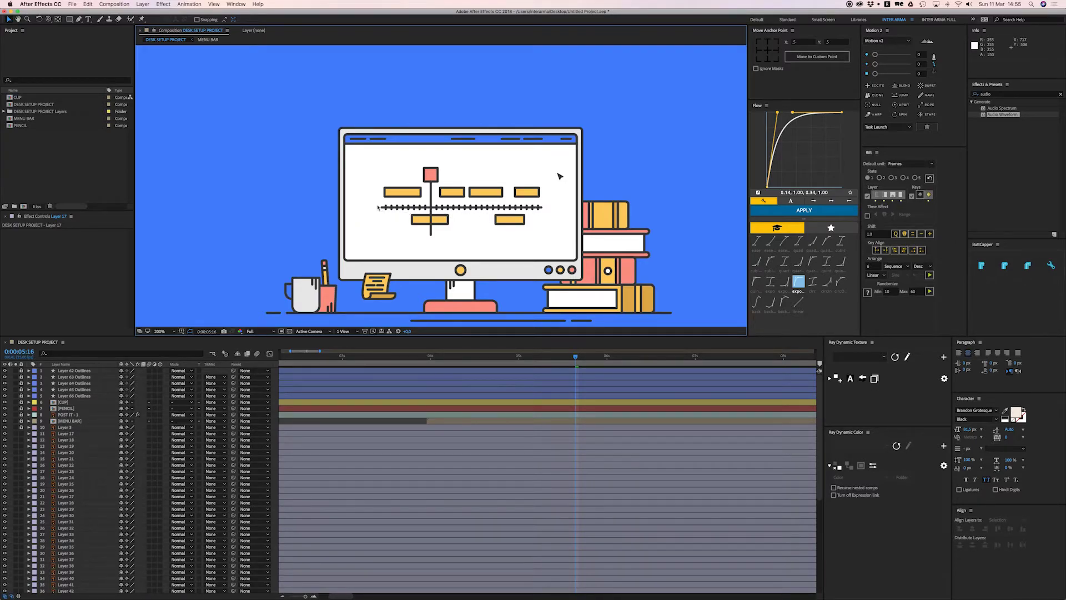
{"action": "scroll", "coordinate": [378, 208], "scroll_direction": "up", "scroll_amount": 1}
{"action": "left_click_drag", "start_coordinate": [373, 212], "coordinate": [361, 198]}
{"action": "left_click_drag", "start_coordinate": [294, 115], "coordinate": [639, 275]}
{"action": "right_click", "coordinate": [505, 188]}
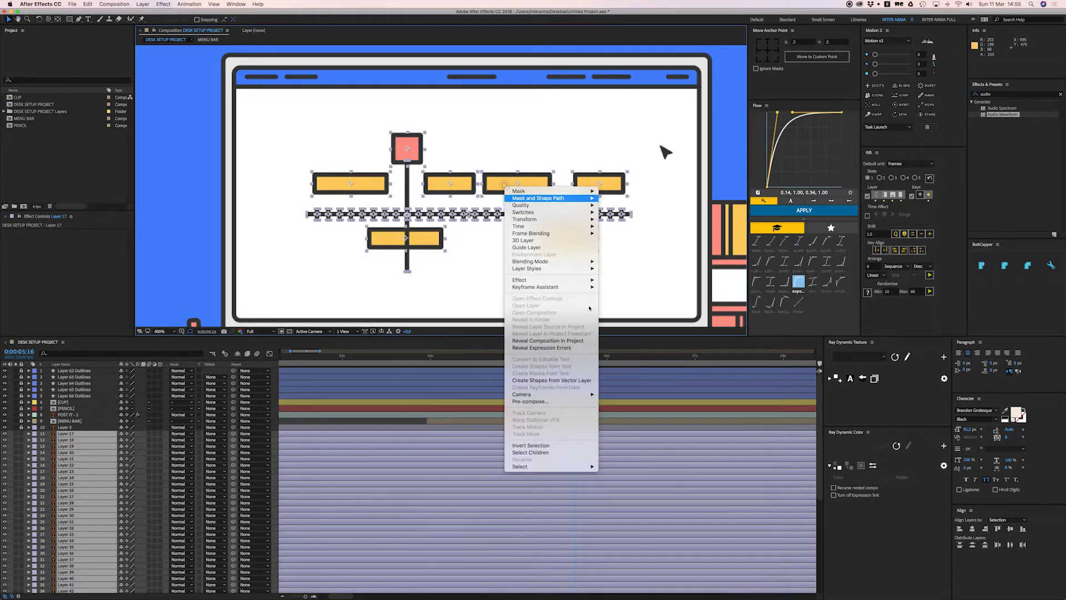
{"action": "left_click", "coordinate": [537, 382]}
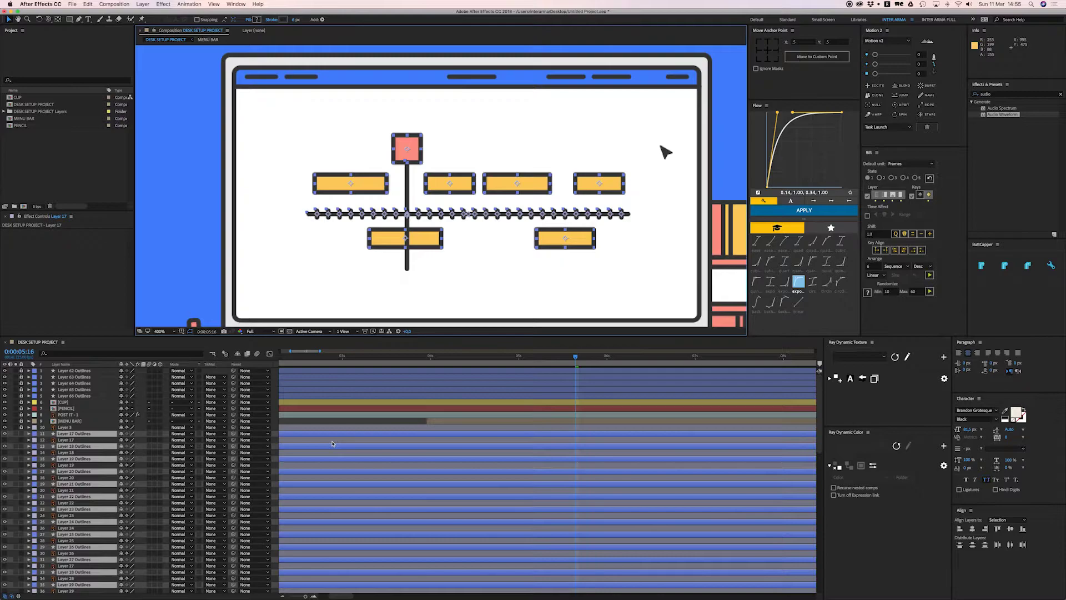
Gather the timeline graphic's new outline layers together above the original vector layers
{"action": "key", "text": "super+alt+Up"}
{"action": "scroll", "coordinate": [334, 454], "scroll_direction": "down", "scroll_amount": 5}
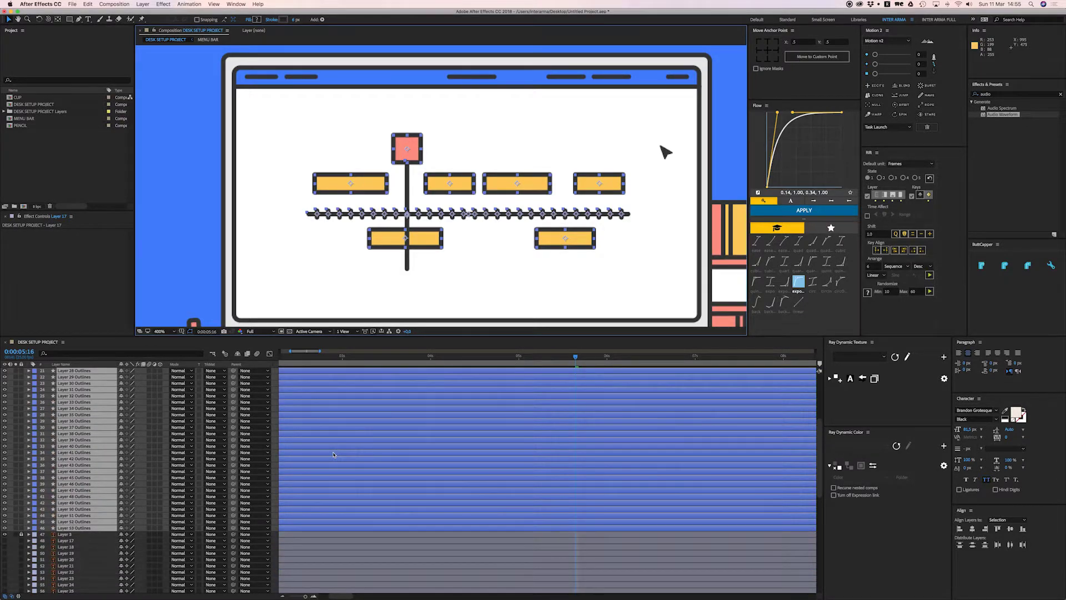
{"action": "scroll", "coordinate": [81, 555], "scroll_direction": "up", "scroll_amount": 2}
{"action": "scroll", "coordinate": [83, 500], "scroll_direction": "down", "scroll_amount": 5}
Delete the original vector layers, Layer 17 to Layer 53
{"action": "left_click", "coordinate": [73, 468]}
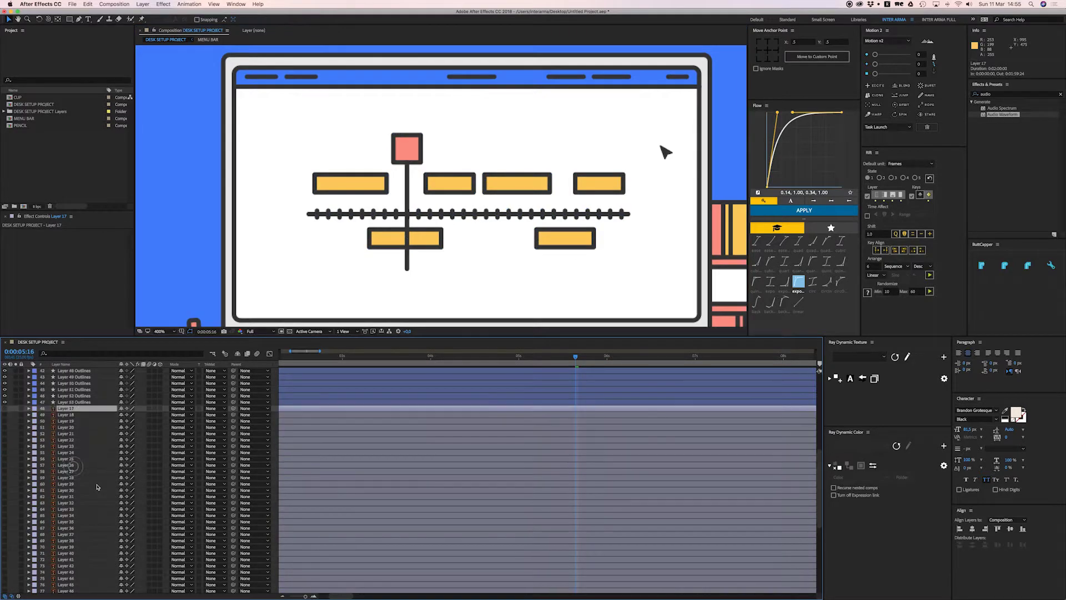
{"action": "scroll", "coordinate": [77, 500], "scroll_direction": "down", "scroll_amount": 8}
{"action": "left_click", "coordinate": [68, 554], "text": "shift"}
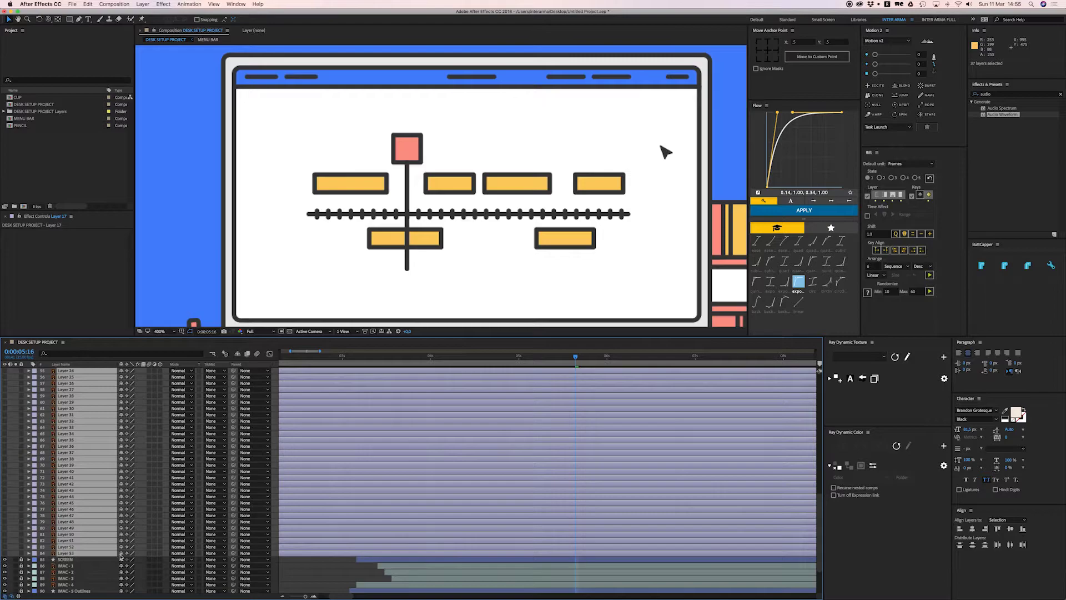
{"action": "key", "text": "Delete"}
Add Trim Paths to Layer 53 Outlines, the graphic's horizontal line, and keyframe its End at 100% at 0:00:05:16
{"action": "left_click", "coordinate": [294, 496]}
{"action": "scroll", "coordinate": [343, 447], "scroll_direction": "up", "scroll_amount": 2}
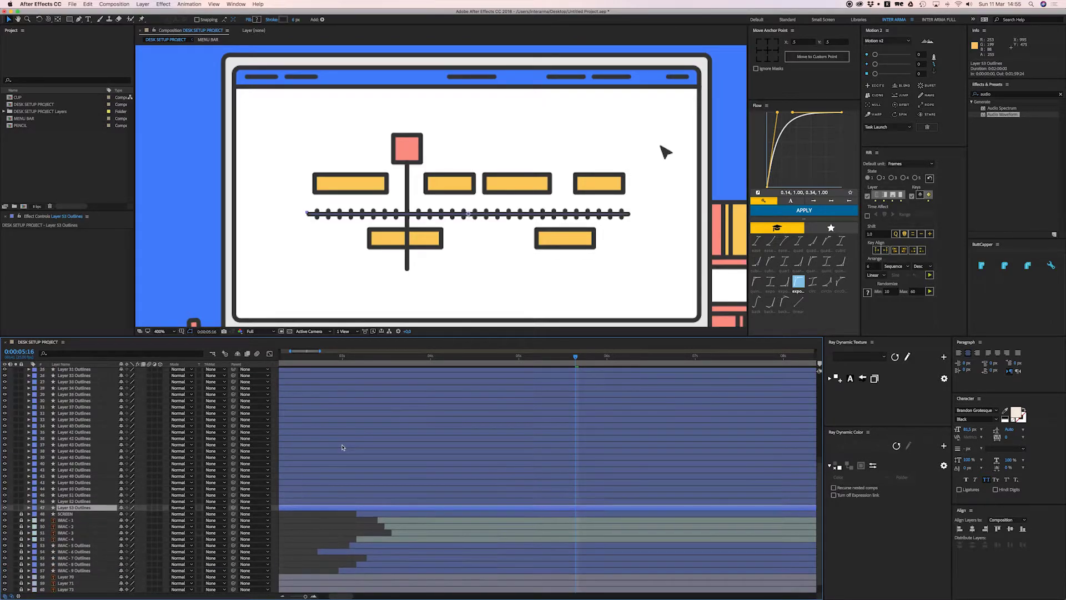
{"action": "left_click", "coordinate": [28, 508]}
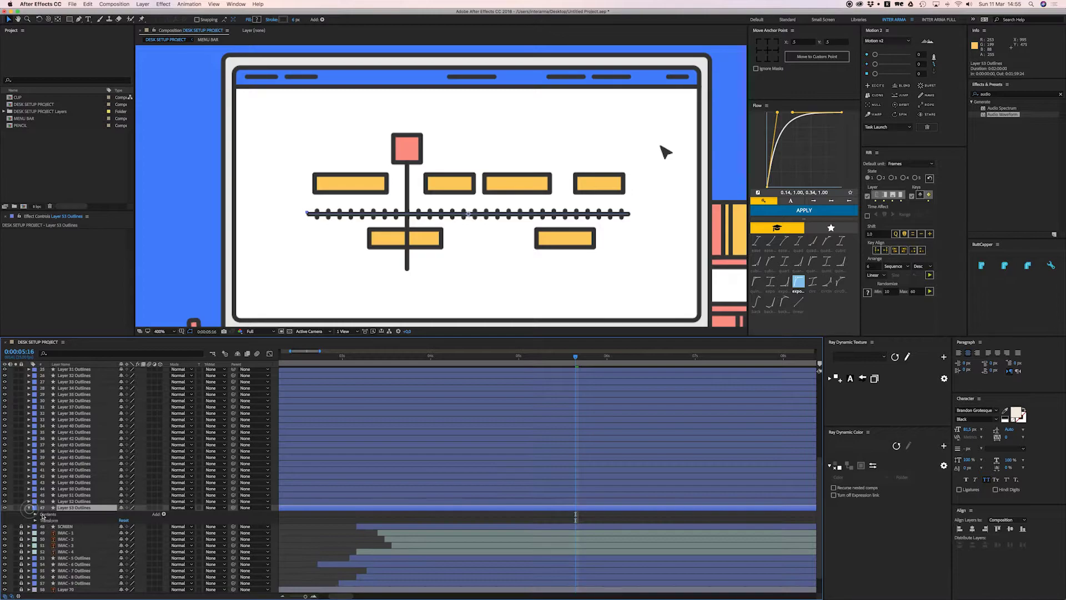
{"action": "left_click", "coordinate": [161, 514]}
{"action": "left_click", "coordinate": [188, 562]}
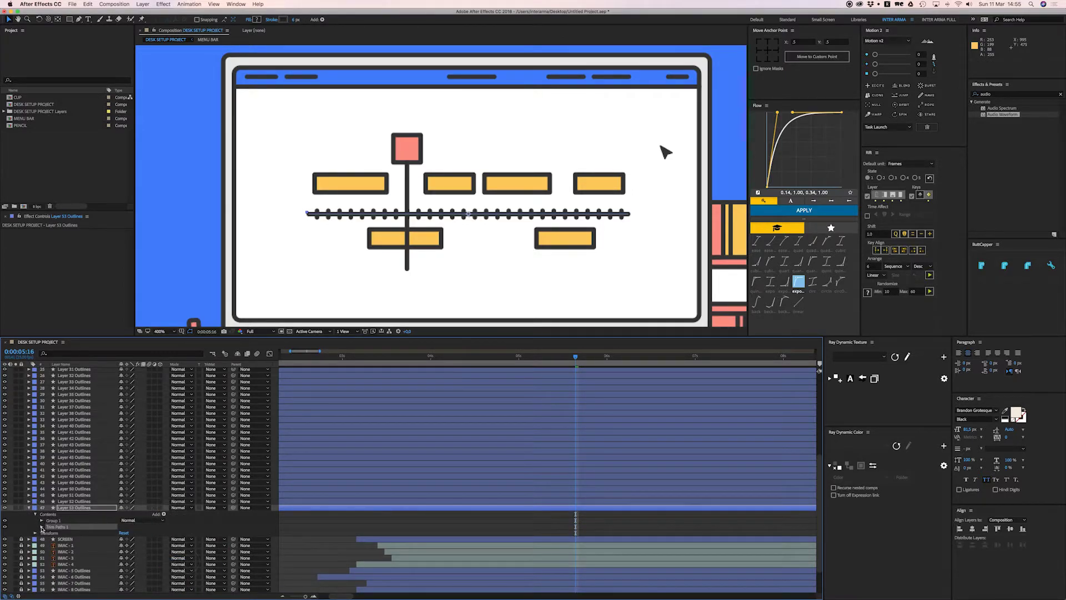
{"action": "left_click", "coordinate": [42, 527]}
{"action": "left_click", "coordinate": [56, 540]}
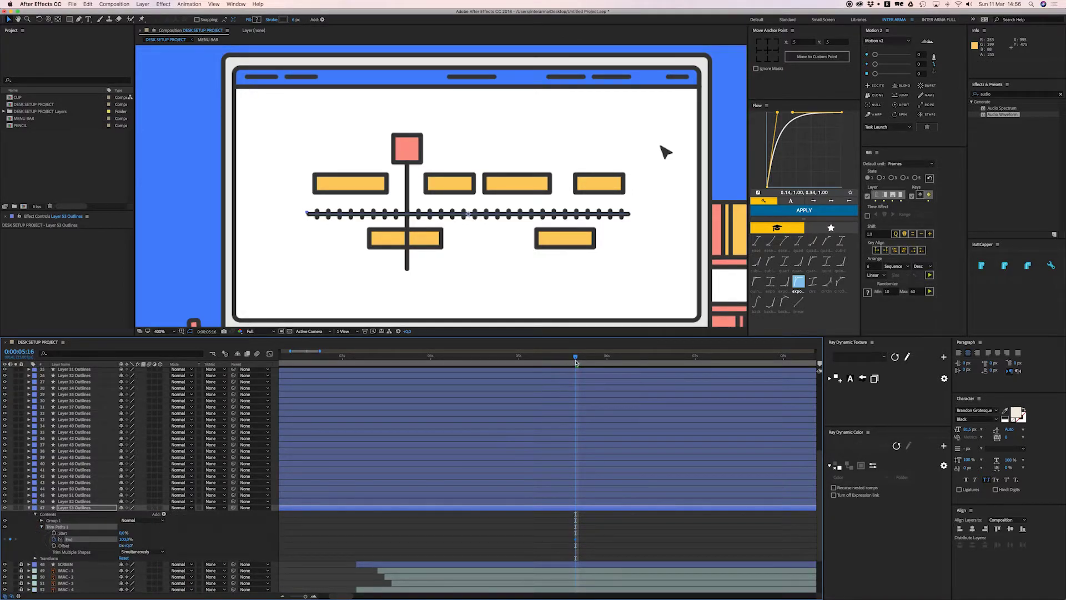
Keyframe the horizontal line's trim End at 0% at 0:00:05:00 and trim the layer's start to that time
{"action": "left_click_drag", "start_coordinate": [557, 364], "coordinate": [519, 363]}
{"action": "left_click_drag", "start_coordinate": [125, 539], "coordinate": [73, 539]}
{"action": "key", "text": "alt+bracketleft"}
Ease the line's two End keyframes with the Flow curve 0.14, 1.00, 0.34, 1.00 and preview the reveal
{"action": "left_click_drag", "start_coordinate": [485, 534], "coordinate": [593, 545]}
{"action": "left_click", "coordinate": [796, 210]}
{"action": "left_click", "coordinate": [625, 526]}
{"action": "key", "text": "space"}
{"action": "key", "text": "space"}
Try stretching the line's reveal to about 0:00:06:13 with the Flow easing reapplied, and undo it
{"action": "left_click_drag", "start_coordinate": [576, 539], "coordinate": [655, 544]}
{"action": "left_click", "coordinate": [519, 367]}
{"action": "key", "text": "space"}
{"action": "key", "text": "space"}
{"action": "left_click_drag", "start_coordinate": [676, 528], "coordinate": [512, 549]}
{"action": "left_click", "coordinate": [819, 213]}
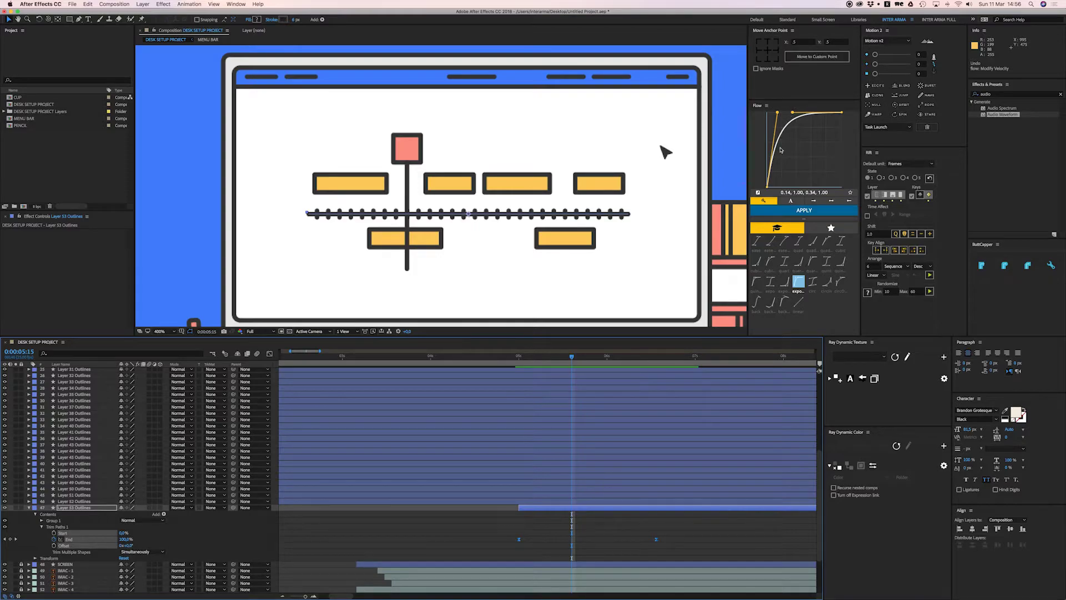
{"action": "key", "text": "super+z"}
Move the line's last End keyframe to about 0:00:06:24, reapply the Flow easing to both keyframes and preview it
{"action": "left_click_drag", "start_coordinate": [604, 527], "coordinate": [488, 551]}
{"action": "left_click", "coordinate": [815, 215]}
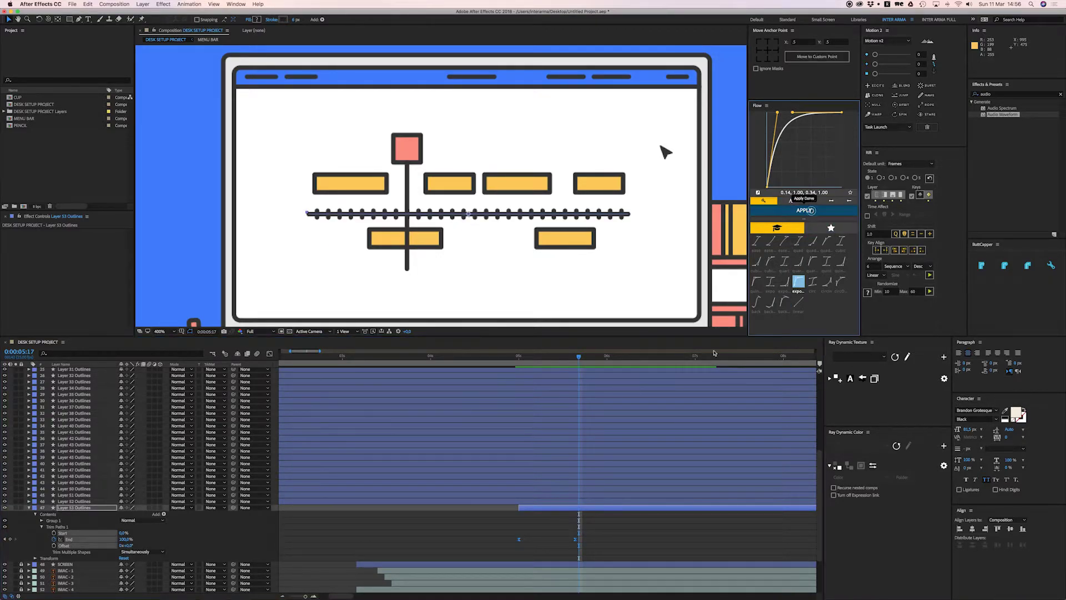
{"action": "left_click", "coordinate": [580, 542]}
{"action": "left_click_drag", "start_coordinate": [575, 540], "coordinate": [509, 551]}
{"action": "left_click", "coordinate": [841, 210]}
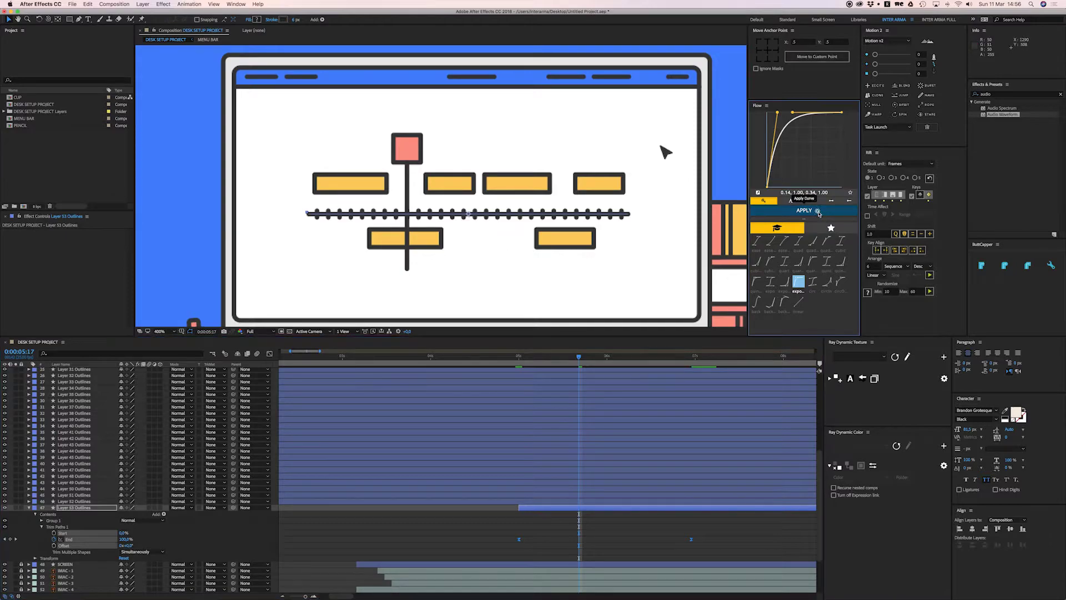
{"action": "left_click", "coordinate": [523, 358]}
{"action": "left_click", "coordinate": [567, 522]}
{"action": "key", "text": "space"}
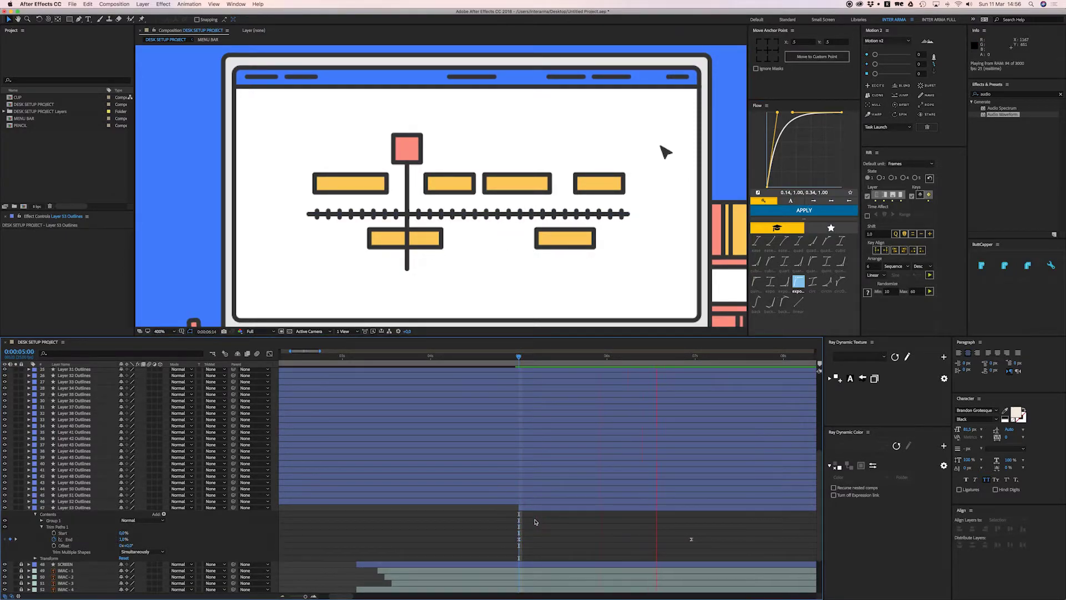
{"action": "left_click_drag", "start_coordinate": [675, 530], "coordinate": [696, 552]}
{"action": "left_click", "coordinate": [671, 528]}
Select all the tick mark outlines on the horizontal line, excluding the line itself, and set their label colour to Peach
{"action": "left_click_drag", "start_coordinate": [298, 201], "coordinate": [684, 225]}
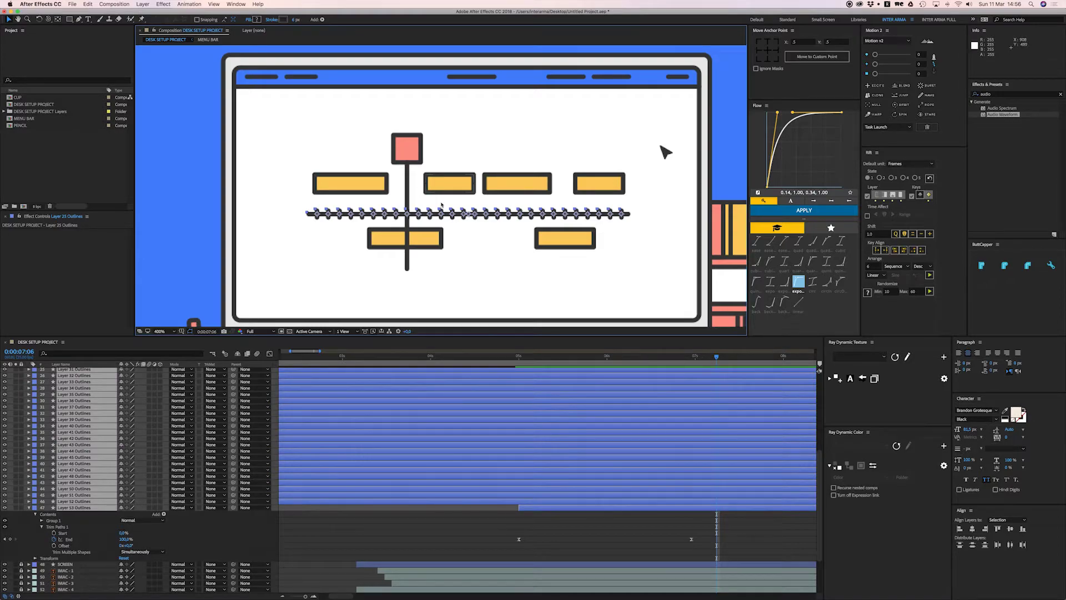
{"action": "left_click_drag", "start_coordinate": [431, 216], "coordinate": [412, 174]}
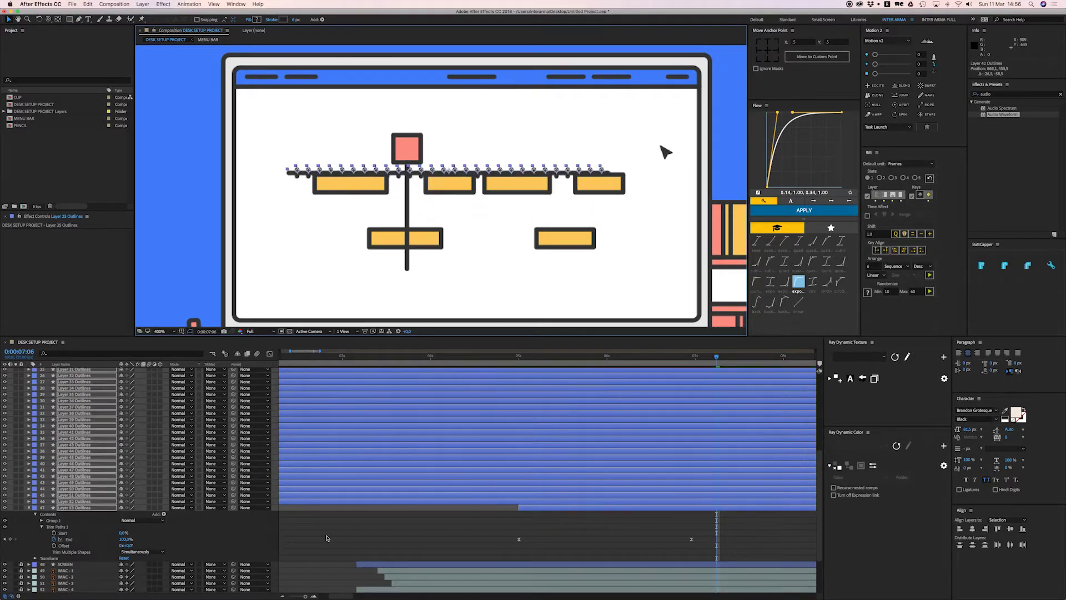
{"action": "left_click", "coordinate": [543, 509], "text": "super"}
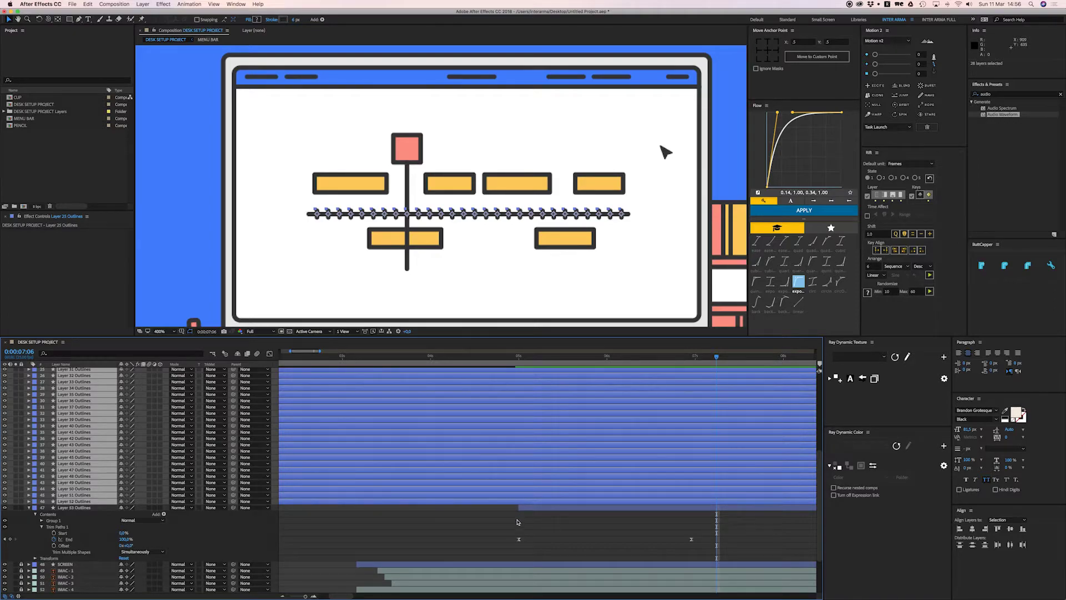
{"action": "left_click", "coordinate": [35, 377]}
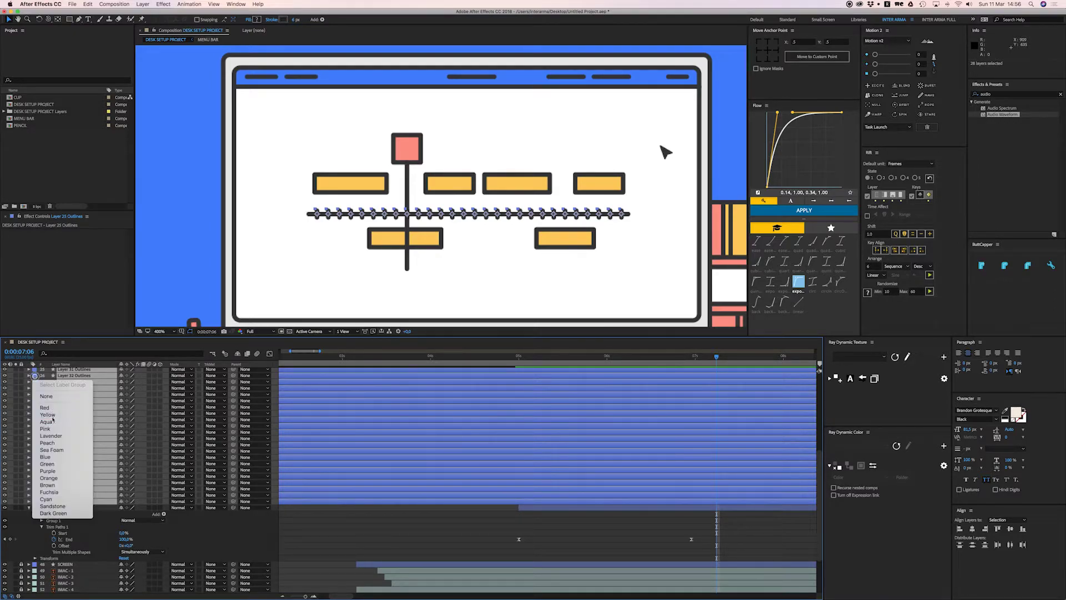
{"action": "left_click", "coordinate": [55, 443]}
{"action": "left_click", "coordinate": [466, 525]}
Add Trim Paths to Layer 52 Outlines, the first tick mark on the horizontal line
{"action": "left_click", "coordinate": [468, 503]}
{"action": "left_click", "coordinate": [460, 494]}
{"action": "left_click", "coordinate": [457, 489]}
{"action": "left_click", "coordinate": [457, 482]}
{"action": "left_click", "coordinate": [458, 475]}
{"action": "left_click", "coordinate": [454, 501]}
{"action": "scroll", "coordinate": [529, 376], "scroll_direction": "right", "scroll_amount": 2}
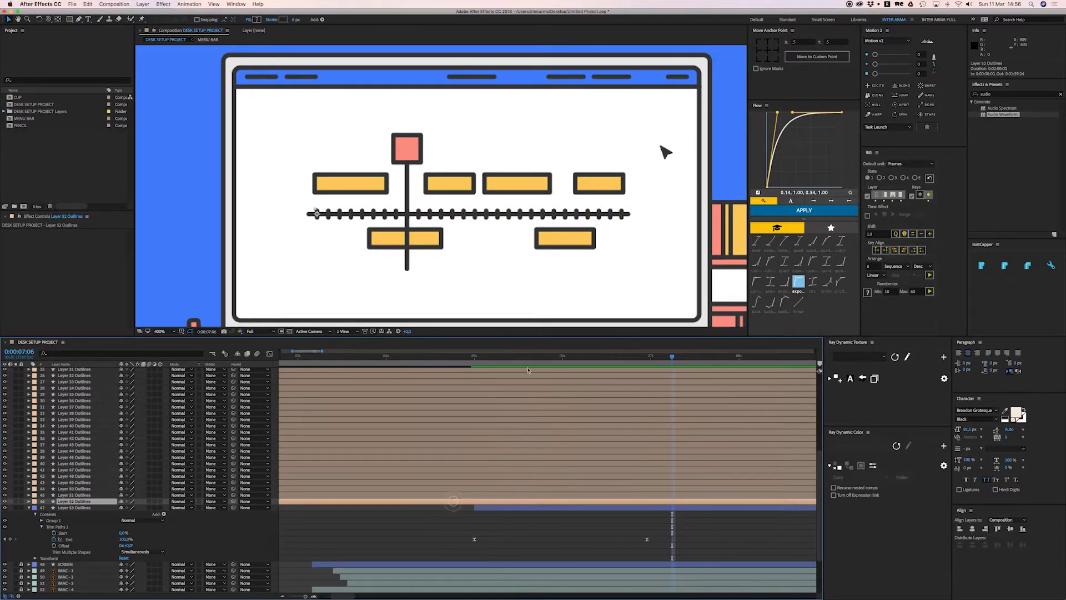
{"action": "left_click", "coordinate": [526, 361]}
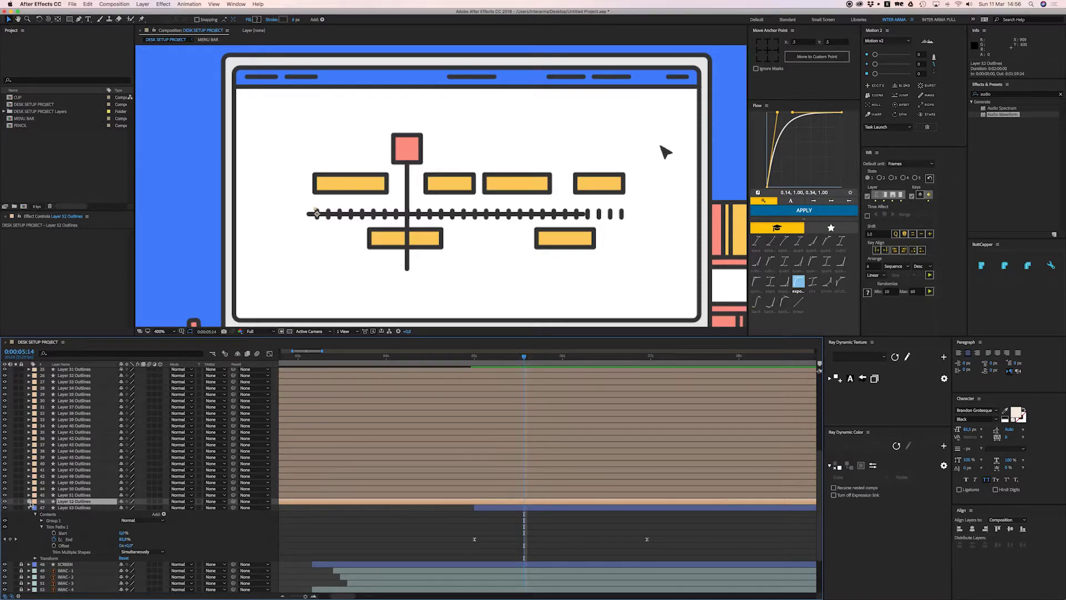
{"action": "left_click", "coordinate": [29, 501]}
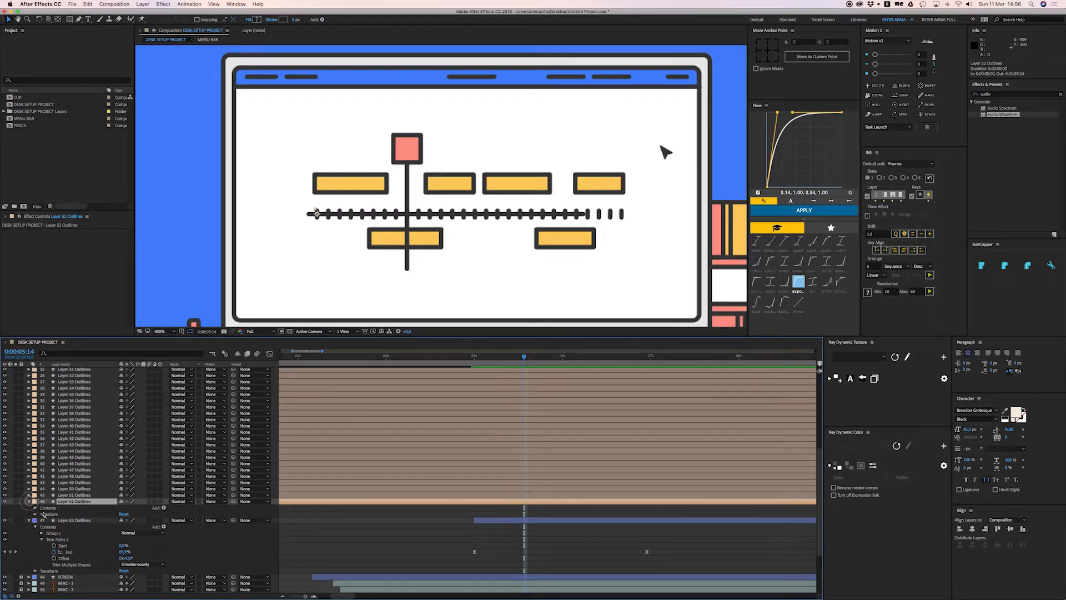
{"action": "left_click", "coordinate": [164, 508]}
{"action": "left_click", "coordinate": [198, 561]}
Keyframe the first tick's trim Start at 0% and End at 100% at 0:00:05:14
{"action": "scroll", "coordinate": [359, 231], "scroll_direction": "up", "scroll_amount": 1}
{"action": "left_click_drag", "start_coordinate": [248, 256], "coordinate": [480, 231]}
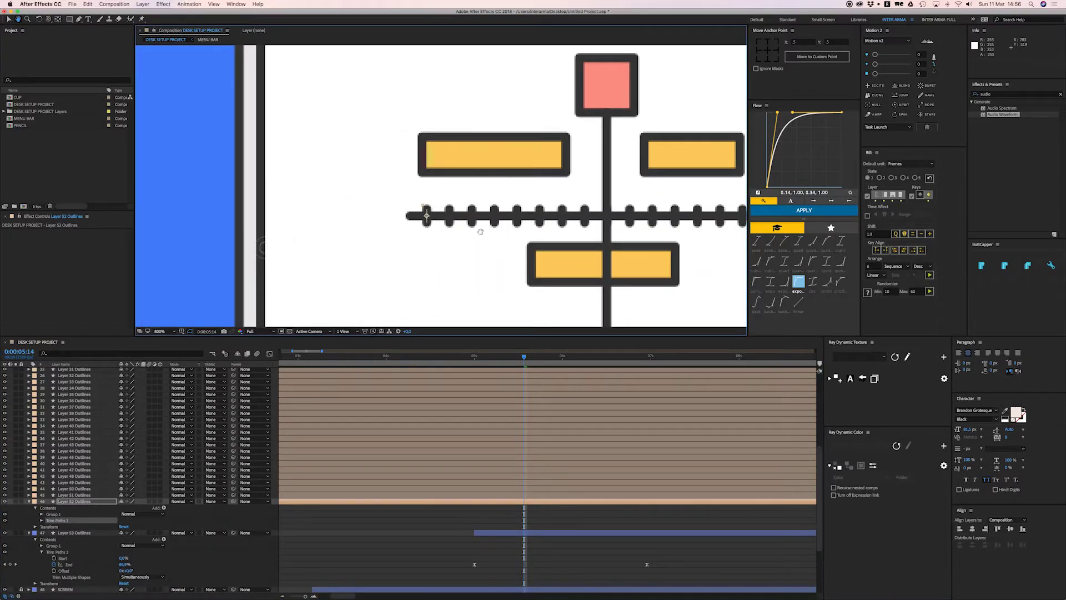
{"action": "left_click", "coordinate": [41, 520]}
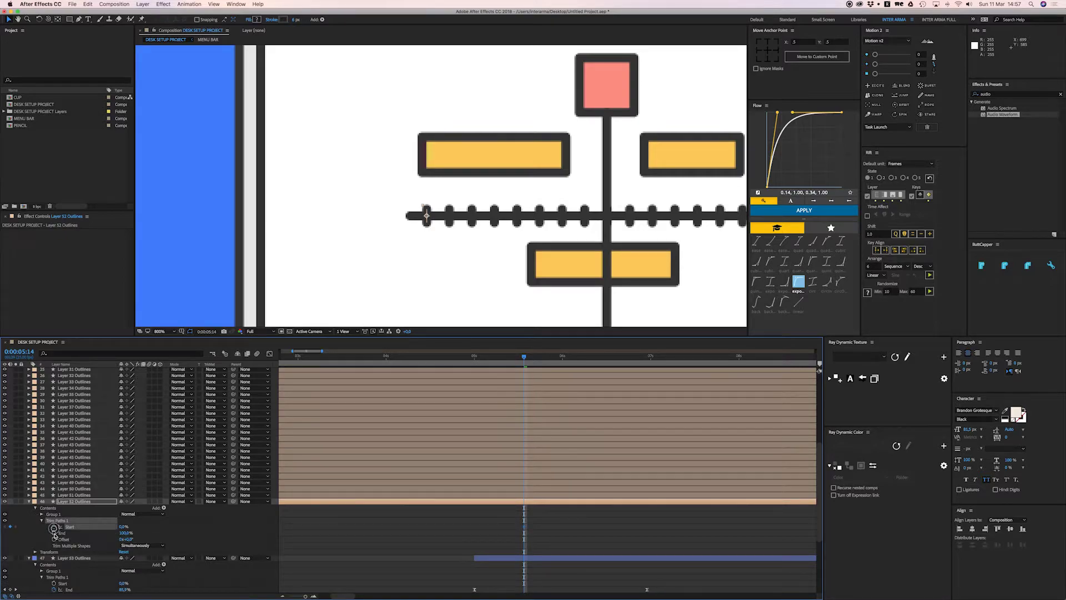
{"action": "left_click", "coordinate": [54, 526]}
{"action": "left_click", "coordinate": [54, 532]}
Set the first tick's trim Start and End to 50% at 0:00:05:02 and preview it growing from its centre
{"action": "left_click_drag", "start_coordinate": [516, 360], "coordinate": [482, 358]}
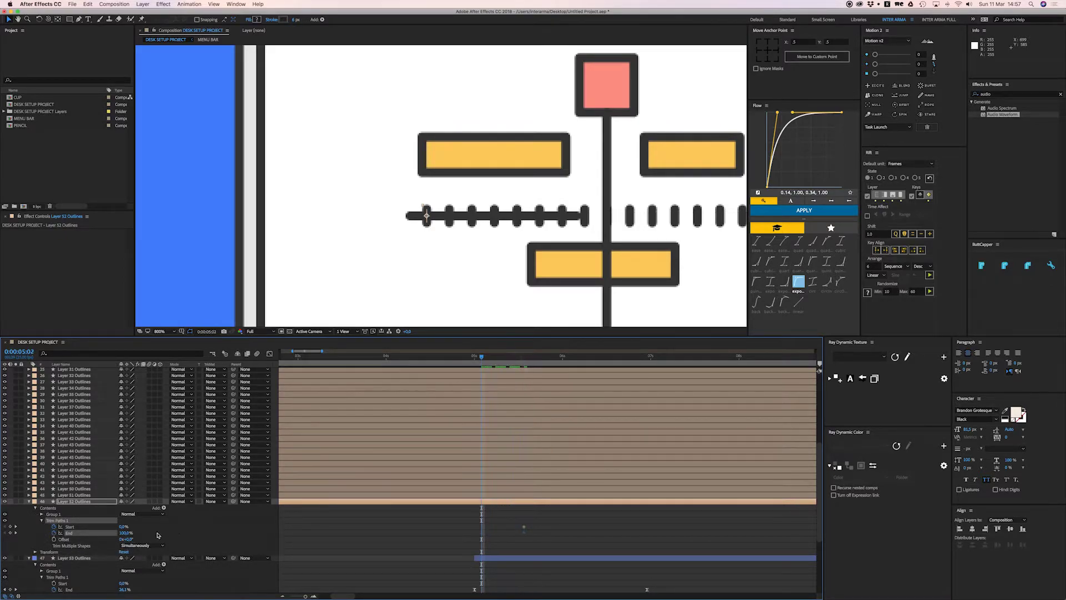
{"action": "left_click", "coordinate": [124, 526]}
{"action": "key", "text": "Return"}
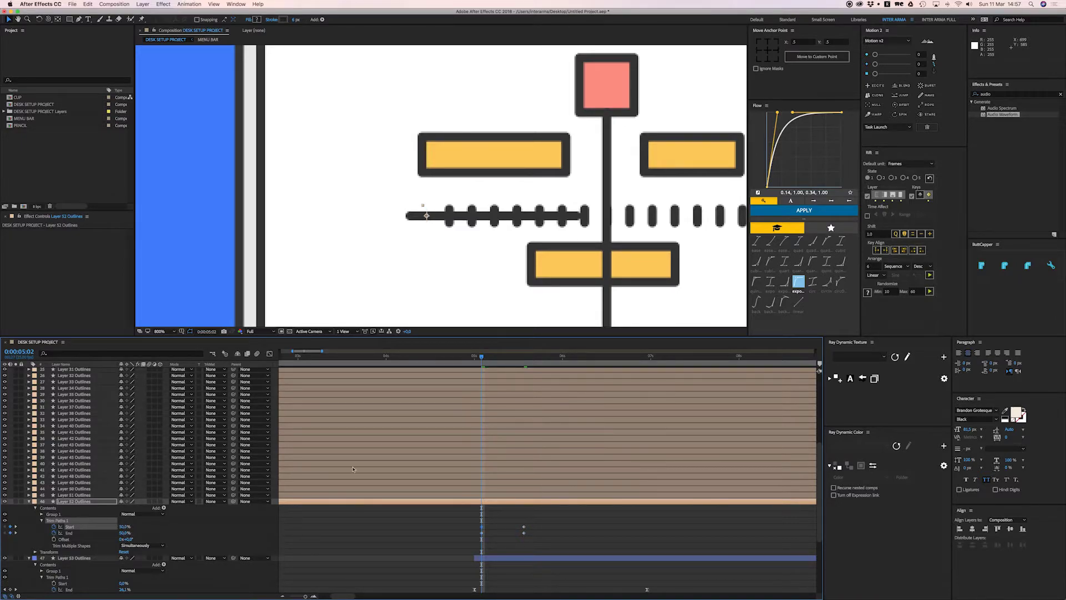
{"action": "key", "text": "space"}
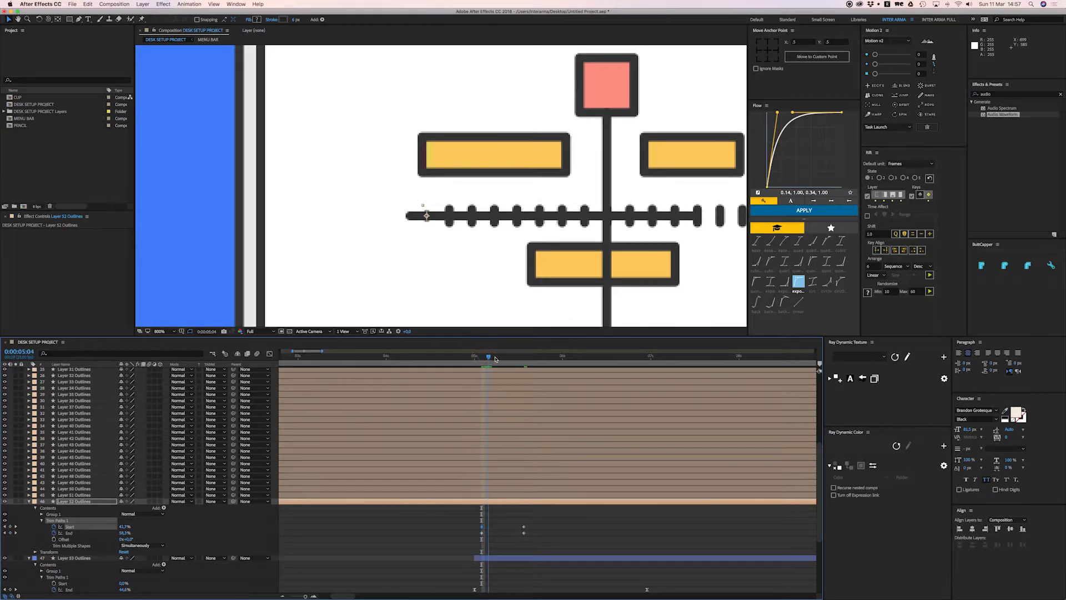
{"action": "left_click_drag", "start_coordinate": [529, 358], "coordinate": [484, 362]}
{"action": "left_click_drag", "start_coordinate": [459, 514], "coordinate": [536, 542]}
{"action": "left_click", "coordinate": [542, 532]}
{"action": "key", "text": "space"}
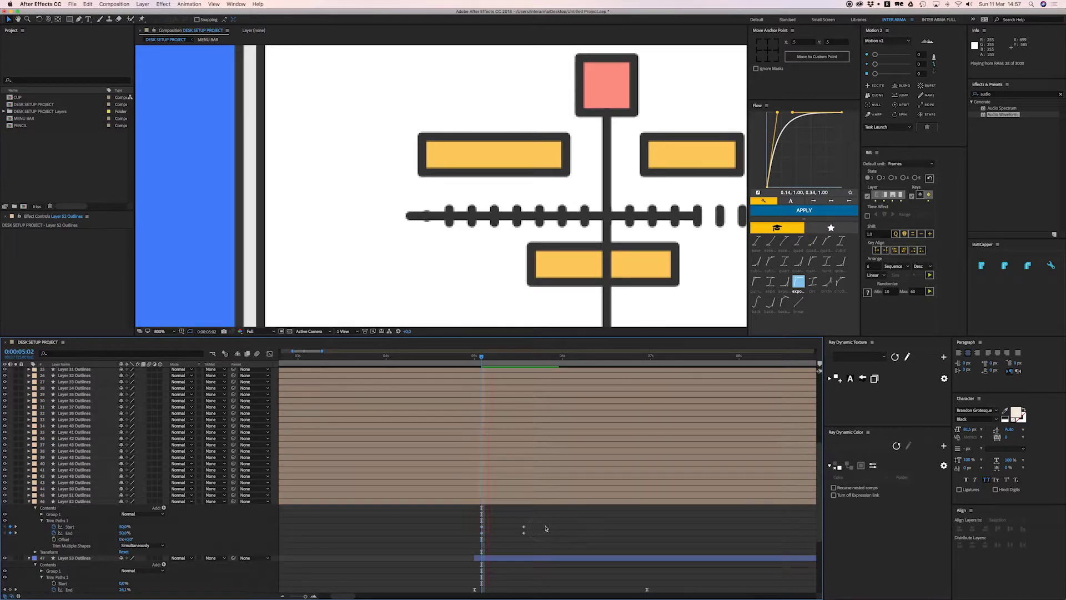
Move the first tick's final trim keyframes to about 0:00:06:05 and ease all four with the 0.14, 1.00, 0.34, 1.00 curve
{"action": "left_click_drag", "start_coordinate": [558, 511], "coordinate": [481, 542]}
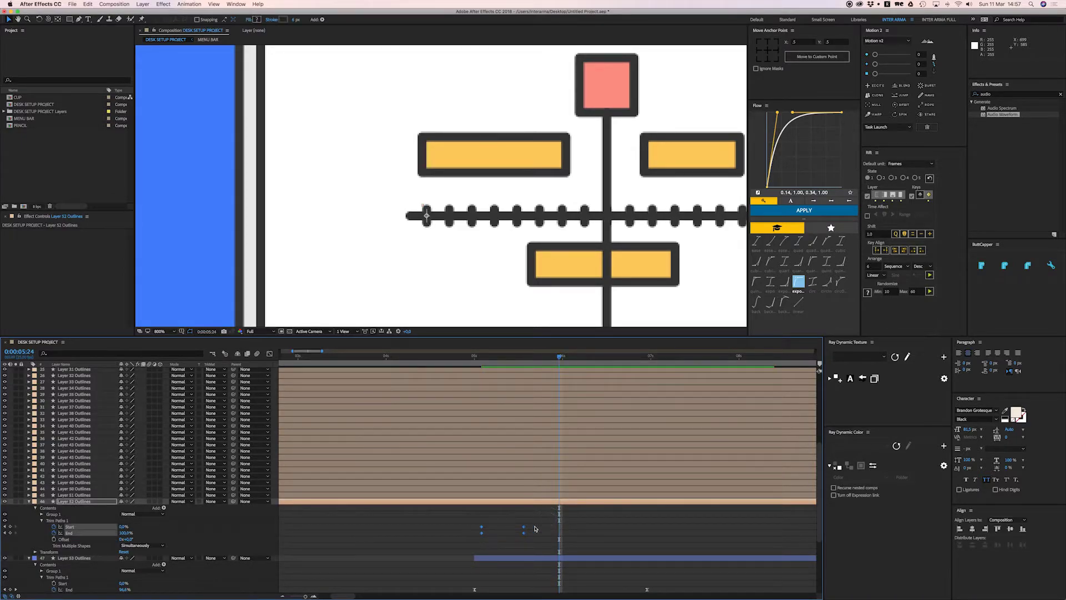
{"action": "left_click_drag", "start_coordinate": [534, 521], "coordinate": [581, 537]}
{"action": "left_click_drag", "start_coordinate": [619, 506], "coordinate": [451, 547]}
{"action": "left_click", "coordinate": [831, 210]}
{"action": "left_click", "coordinate": [486, 358]}
{"action": "key", "text": "space"}
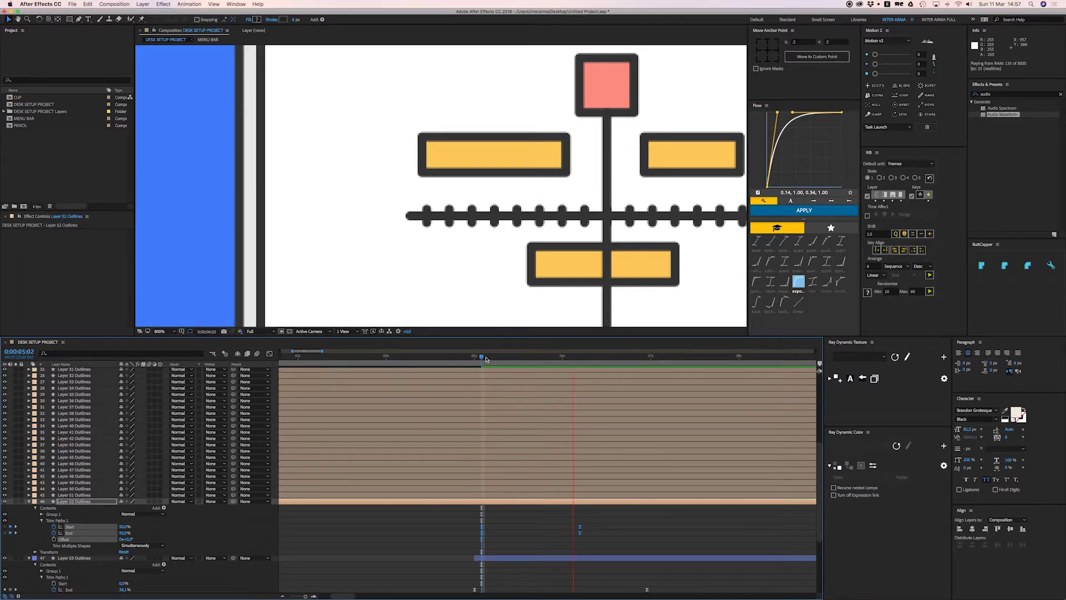
Copy the first tick's four trim keyframes and paste them onto Layer 25 to Layer 51 Outlines at 0:00:05:02
{"action": "left_click_drag", "start_coordinate": [611, 513], "coordinate": [469, 541]}
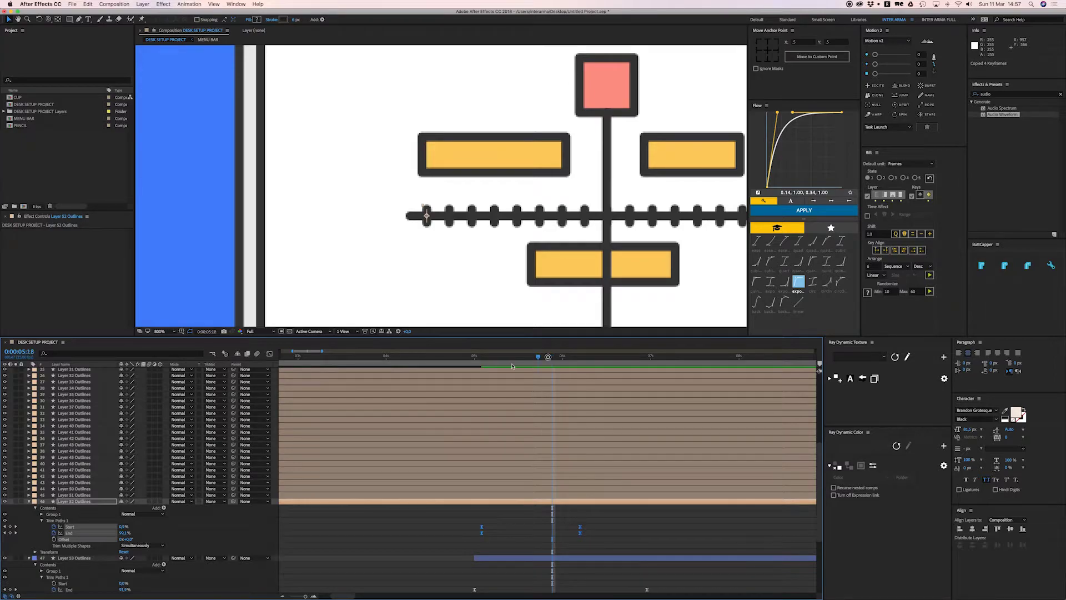
{"action": "key", "text": "space"}
{"action": "left_click", "coordinate": [493, 496]}
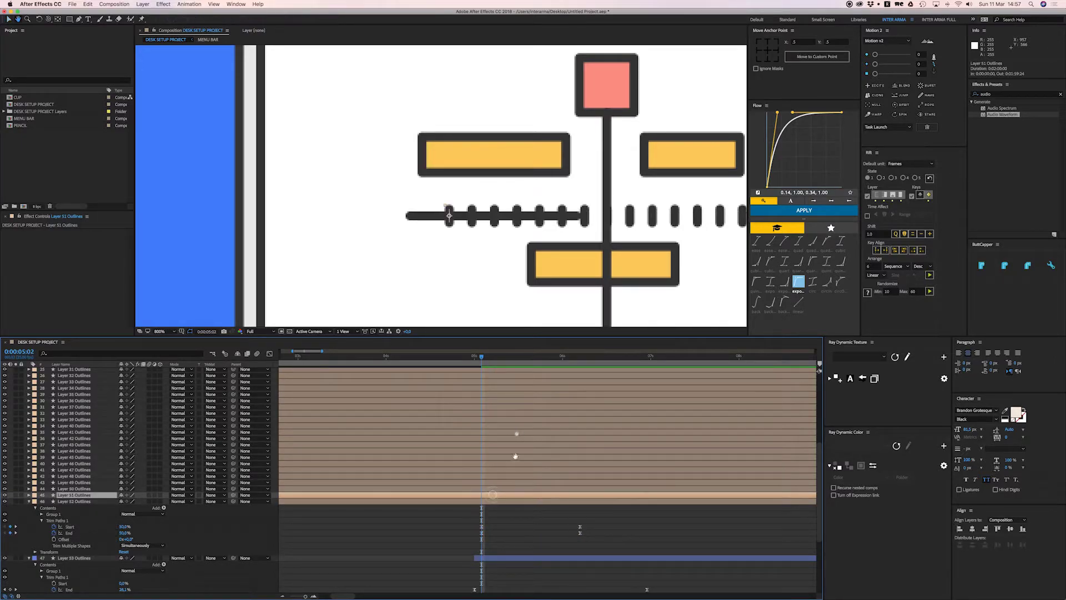
{"action": "scroll", "coordinate": [489, 439], "scroll_direction": "up", "scroll_amount": 5}
{"action": "left_click", "coordinate": [489, 433], "text": "shift"}
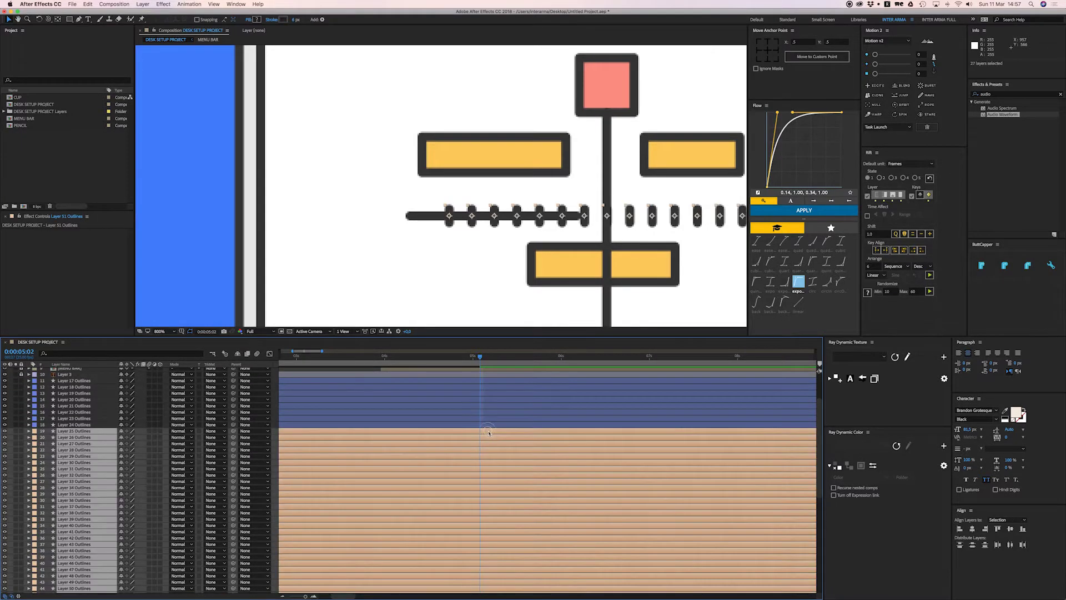
{"action": "key", "text": "super+v"}
Trim the start of all tick layers, Layer 25 to Layer 52 Outlines, to 0:00:05:02
{"action": "scroll", "coordinate": [503, 452], "scroll_direction": "down", "scroll_amount": 5}
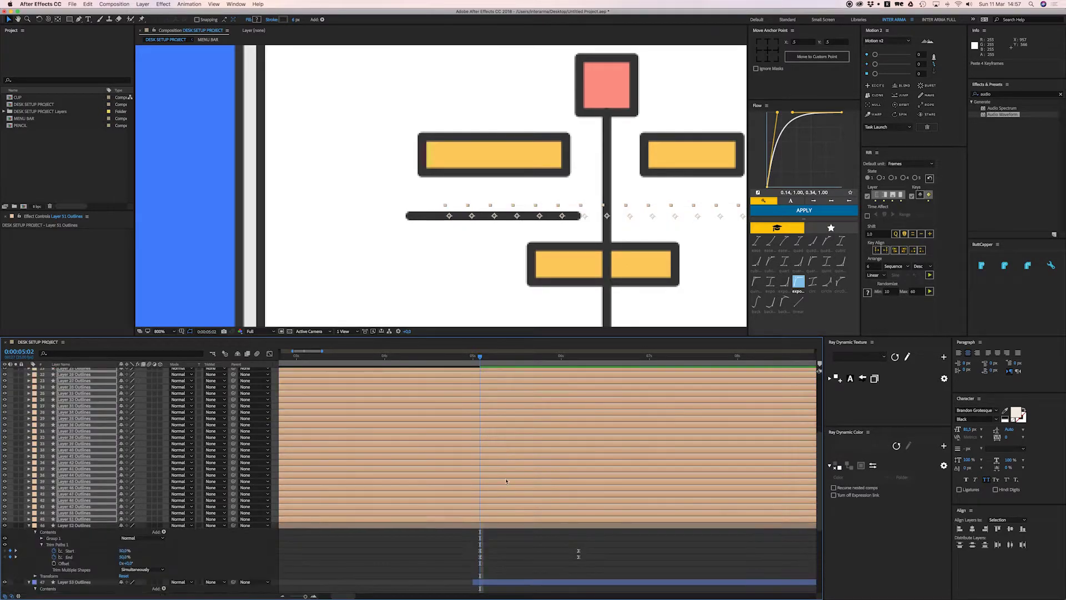
{"action": "left_click", "coordinate": [503, 502], "text": "shift"}
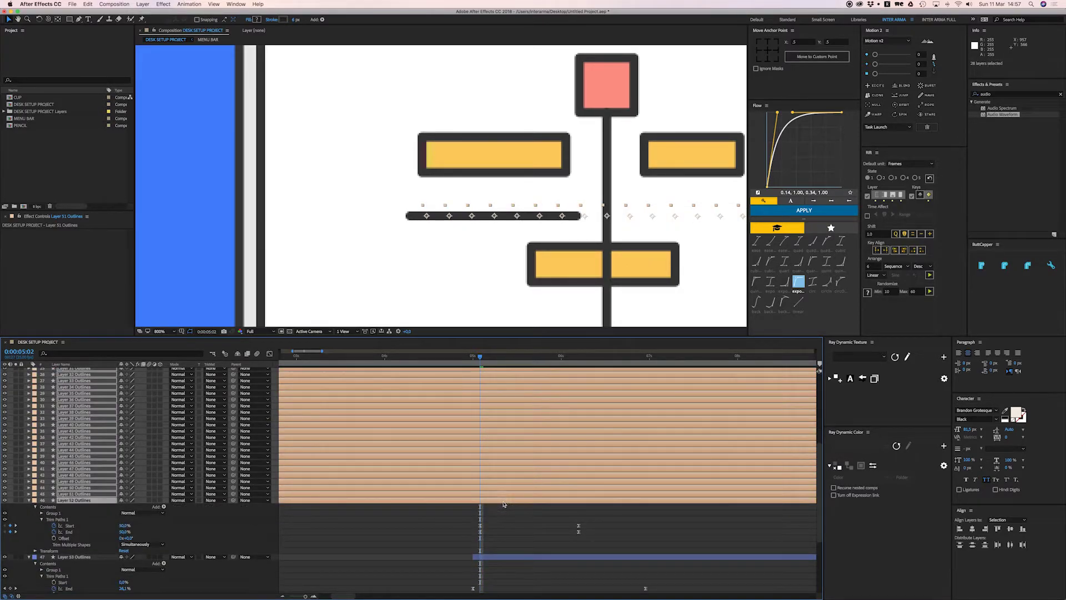
{"action": "key", "text": "alt+bracketleft"}
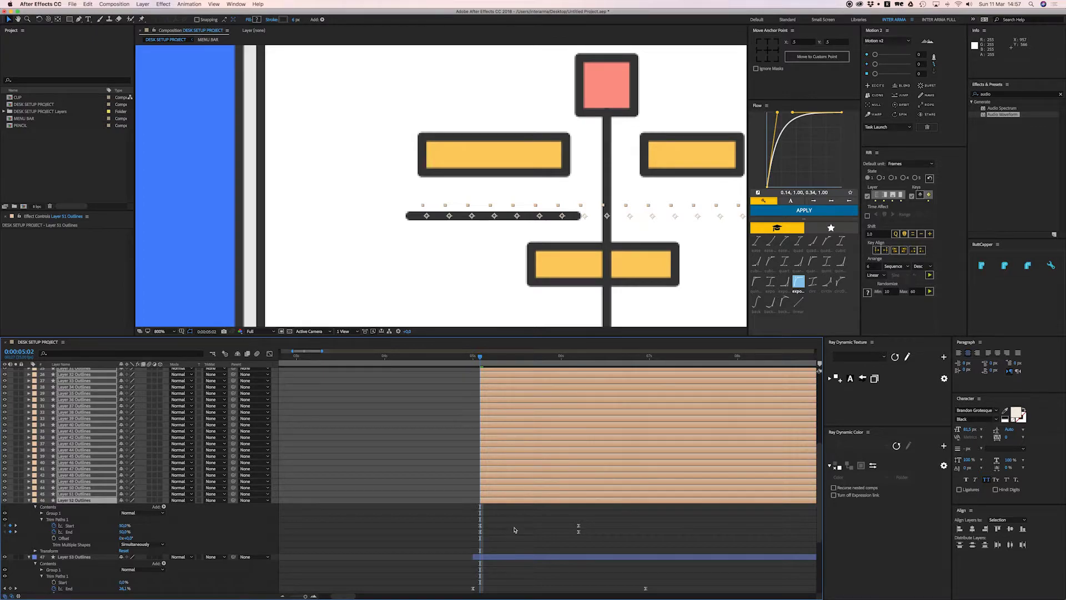
Reveal the tick layers' keyframes and preview the line and ticks animating on the whole screen graphic
{"action": "key", "text": "u"}
{"action": "key", "text": "comma"}
{"action": "left_click_drag", "start_coordinate": [511, 254], "coordinate": [453, 253]}
{"action": "left_click", "coordinate": [460, 397]}
{"action": "key", "text": "space"}
{"action": "key", "text": "space"}
{"action": "left_click_drag", "start_coordinate": [453, 378], "coordinate": [440, 456]}
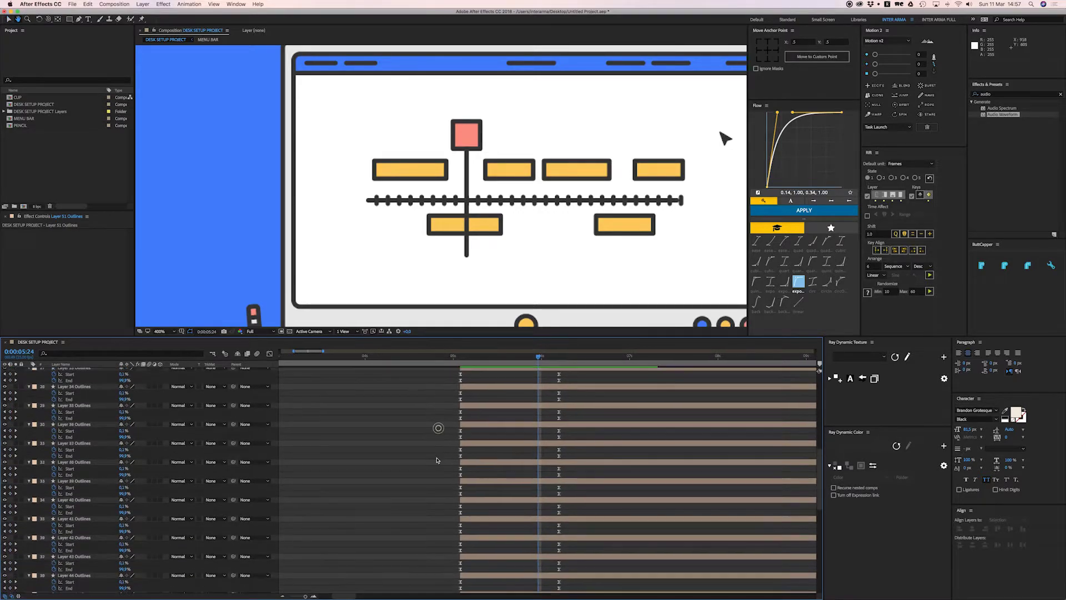
Collapse the revealed keyframes and select all the tick layers, Layer 25 to Layer 52 Outlines
{"action": "scroll", "coordinate": [437, 460], "scroll_direction": "up", "scroll_amount": 10}
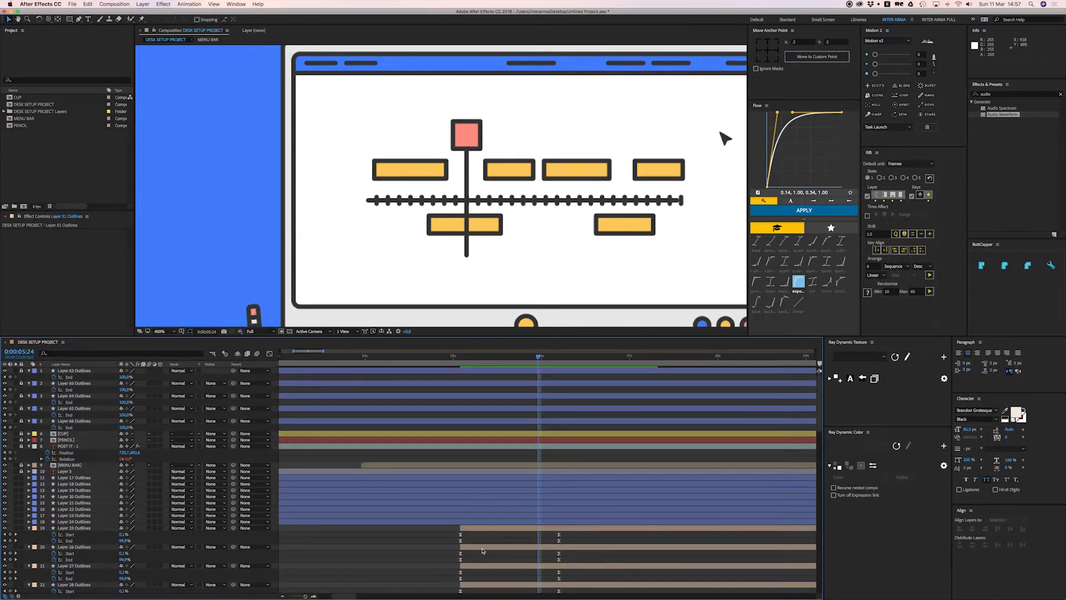
{"action": "key", "text": "u"}
{"action": "left_click", "coordinate": [474, 484]}
{"action": "scroll", "coordinate": [472, 488], "scroll_direction": "down", "scroll_amount": 8}
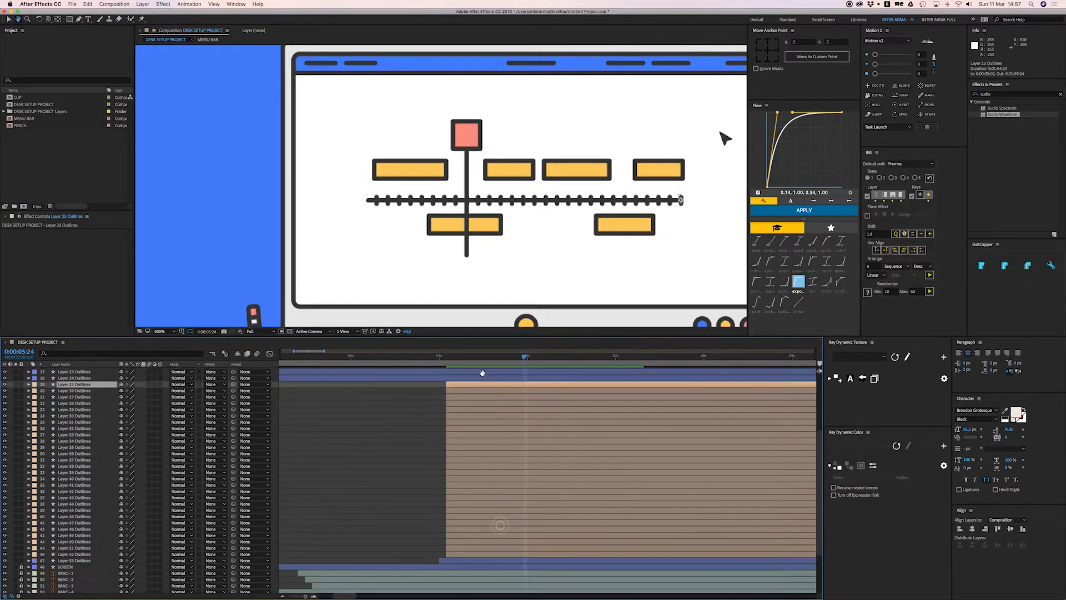
{"action": "left_click", "coordinate": [469, 498], "text": "shift"}
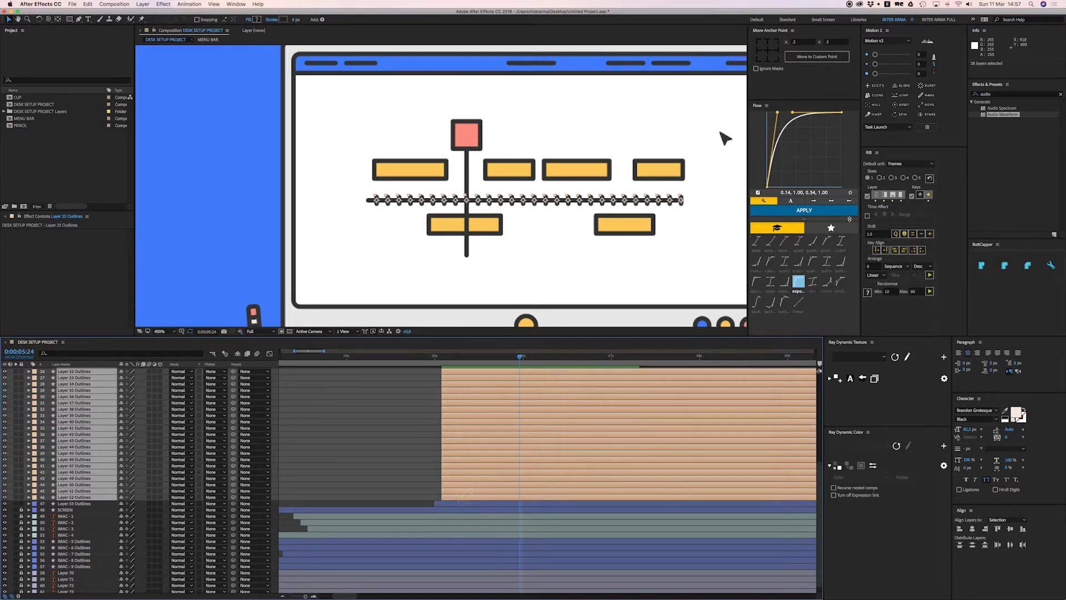
Try staggering the selected tick layers with a linear Sequence in descending order, and undo it
{"action": "left_click", "coordinate": [930, 275]}
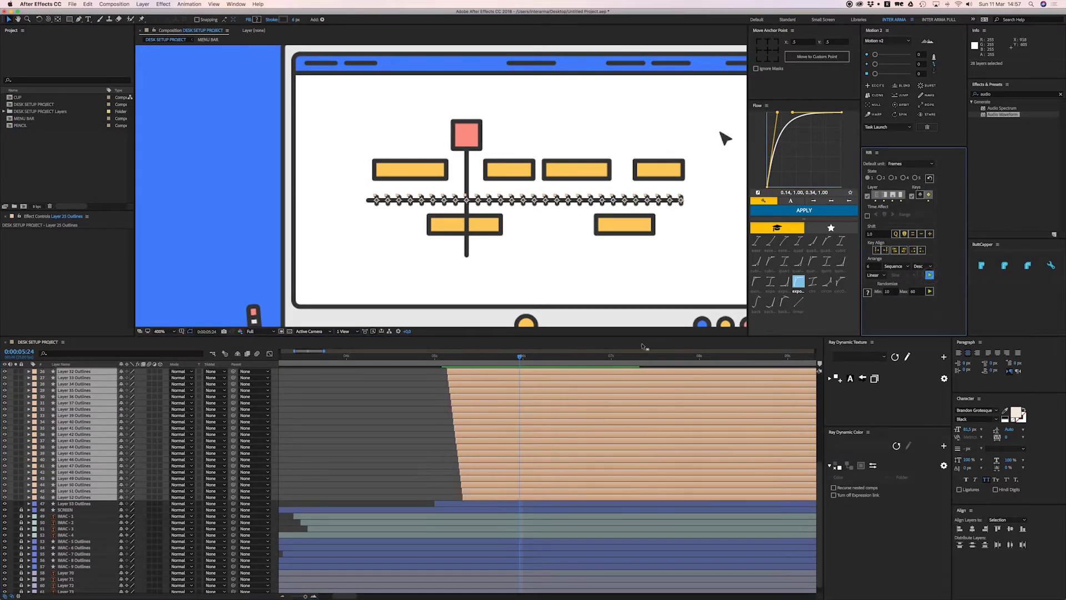
{"action": "left_click_drag", "start_coordinate": [510, 359], "coordinate": [450, 364]}
{"action": "key", "text": "super+z"}
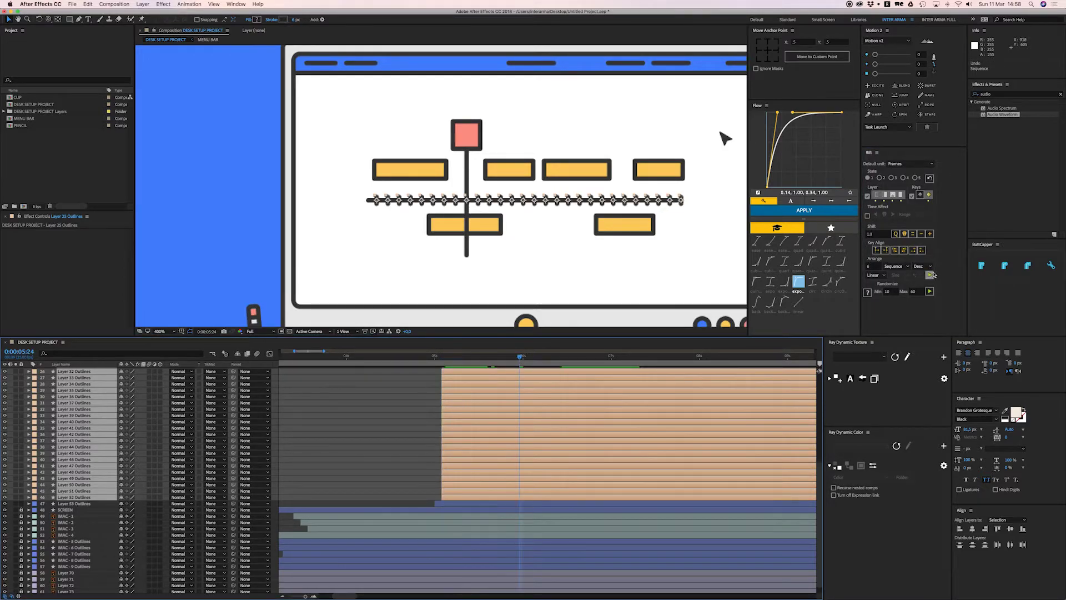
Stagger the selected tick layers with a linear Sequence in ascending order, and preview the result
{"action": "left_click", "coordinate": [920, 266]}
{"action": "left_click", "coordinate": [916, 282]}
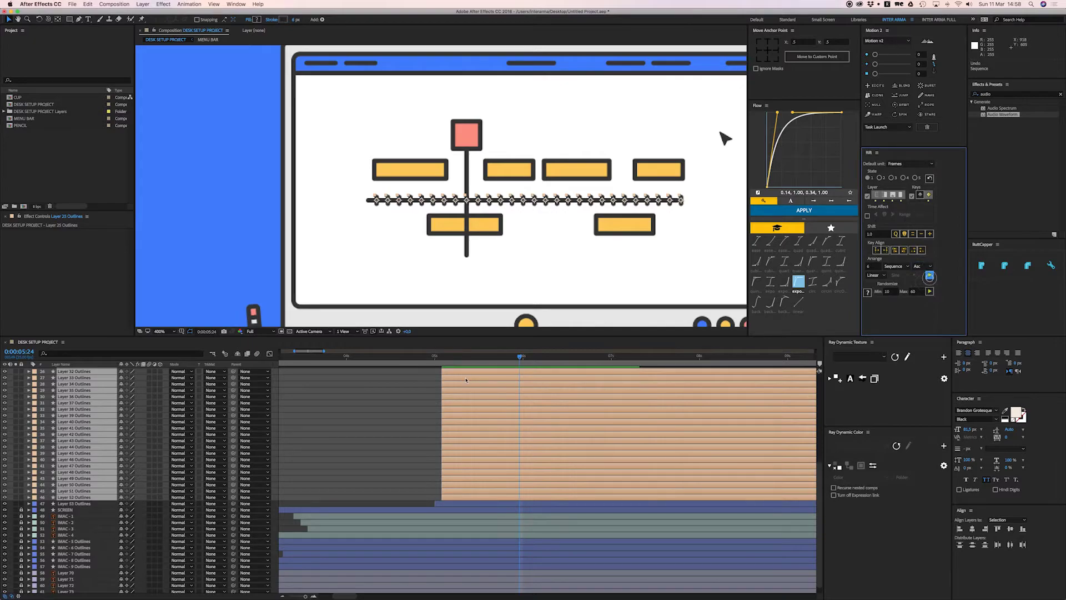
{"action": "left_click", "coordinate": [930, 275]}
{"action": "left_click", "coordinate": [446, 361]}
{"action": "left_click", "coordinate": [408, 396]}
{"action": "key", "text": "space"}
Move Layer 53 Outlines' second trim-path End keyframe to 0:00:06:12, apply the 0.14, 1.00, 0.34, 1.00 easing curve, and preview the line
{"action": "left_click", "coordinate": [455, 504]}
{"action": "key", "text": "u"}
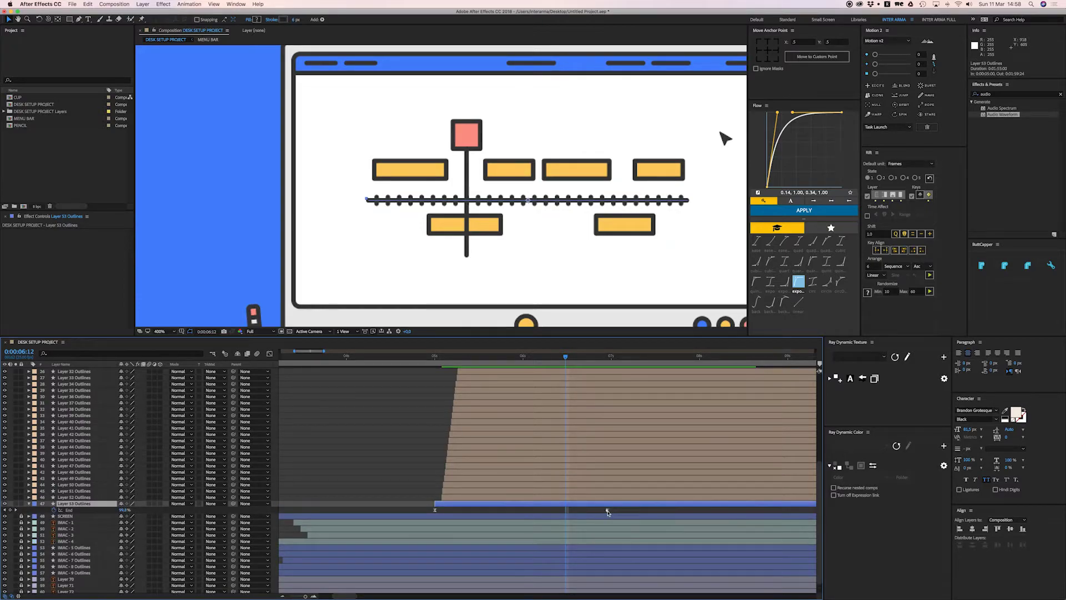
{"action": "left_click_drag", "start_coordinate": [607, 511], "coordinate": [566, 510]}
{"action": "left_click", "coordinate": [814, 211]}
{"action": "left_click", "coordinate": [427, 366]}
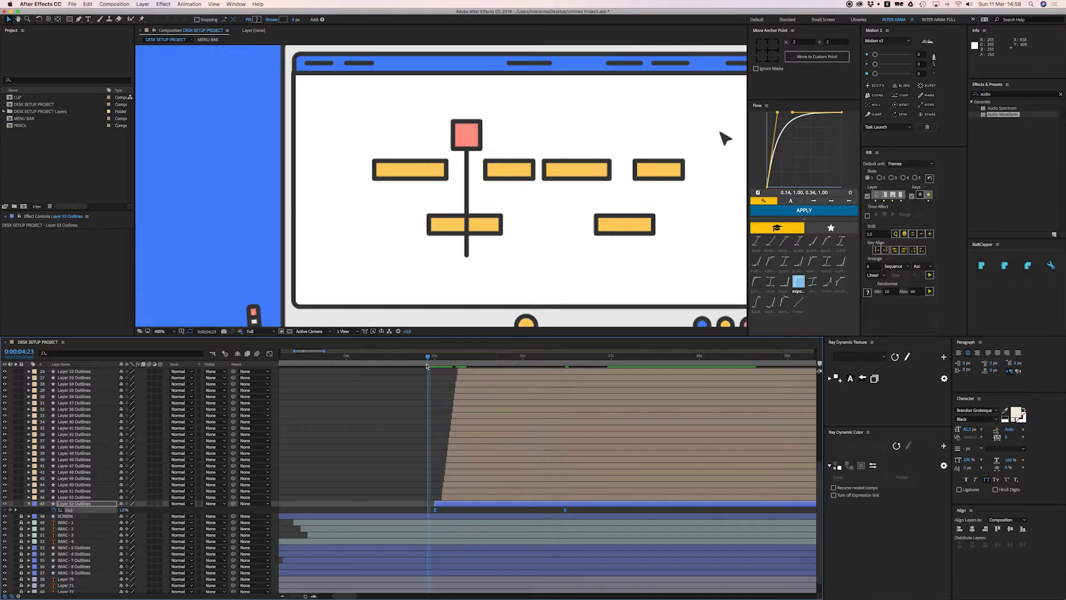
{"action": "key", "text": "space"}
Reselect tick layers Layer 25 to Layer 52 Outlines, apply the ascending linear Sequence again to widen their stagger, and preview it
{"action": "left_click", "coordinate": [452, 497]}
{"action": "scroll", "coordinate": [452, 492], "scroll_direction": "up", "scroll_amount": 3}
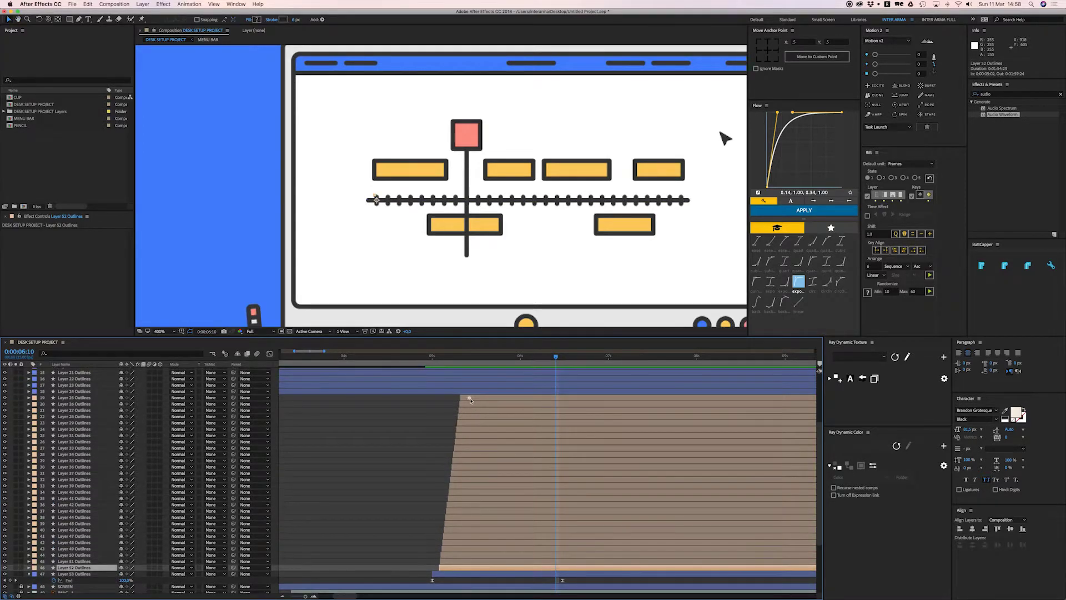
{"action": "left_click", "coordinate": [469, 398], "text": "shift"}
{"action": "left_click", "coordinate": [929, 276]}
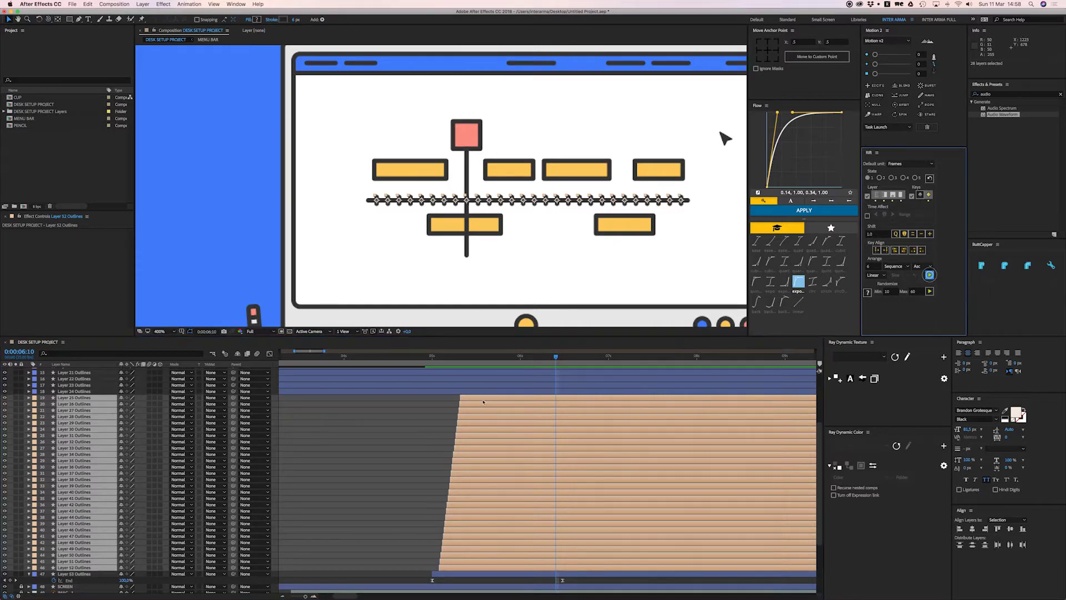
{"action": "left_click", "coordinate": [439, 356]}
{"action": "key", "text": "space"}
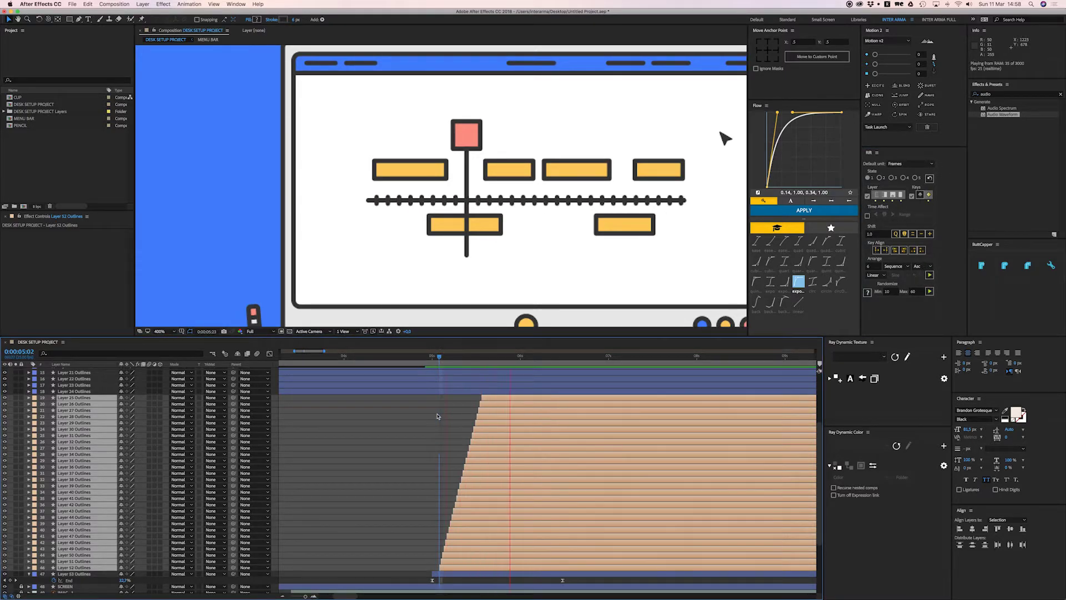
Shift the staggered tick layers two frames later in the timeline and preview them against the line
{"action": "left_click_drag", "start_coordinate": [496, 402], "coordinate": [503, 403]}
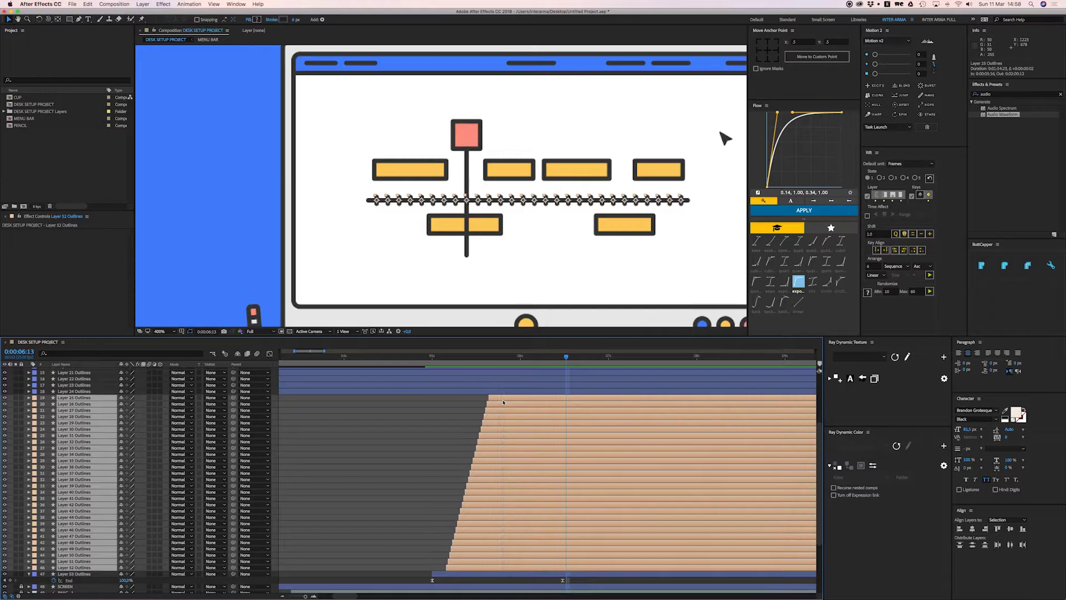
{"action": "left_click", "coordinate": [426, 358]}
{"action": "key", "text": "space"}
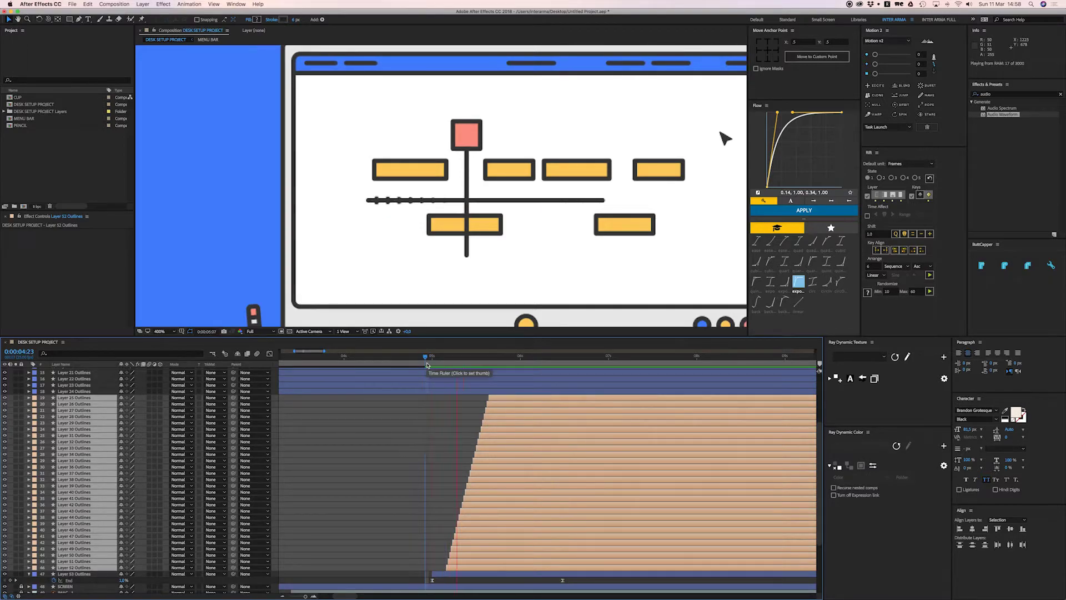
{"action": "left_click", "coordinate": [430, 454]}
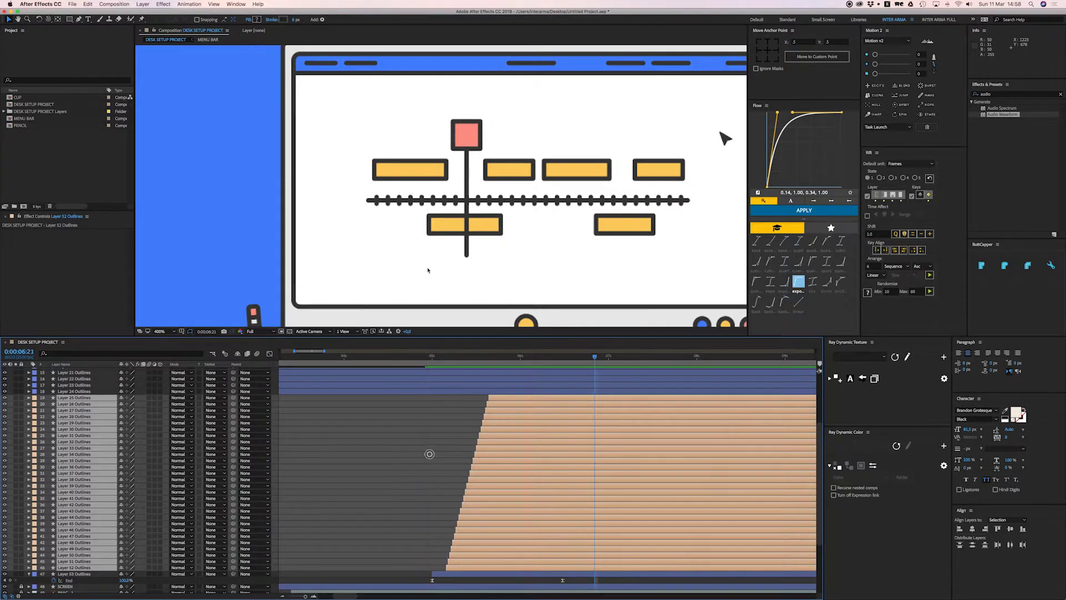
Select the six yellow rectangles, Layer 19 to Layer 24 Outlines, and set their label colour to yellow
{"action": "left_click", "coordinate": [421, 172]}
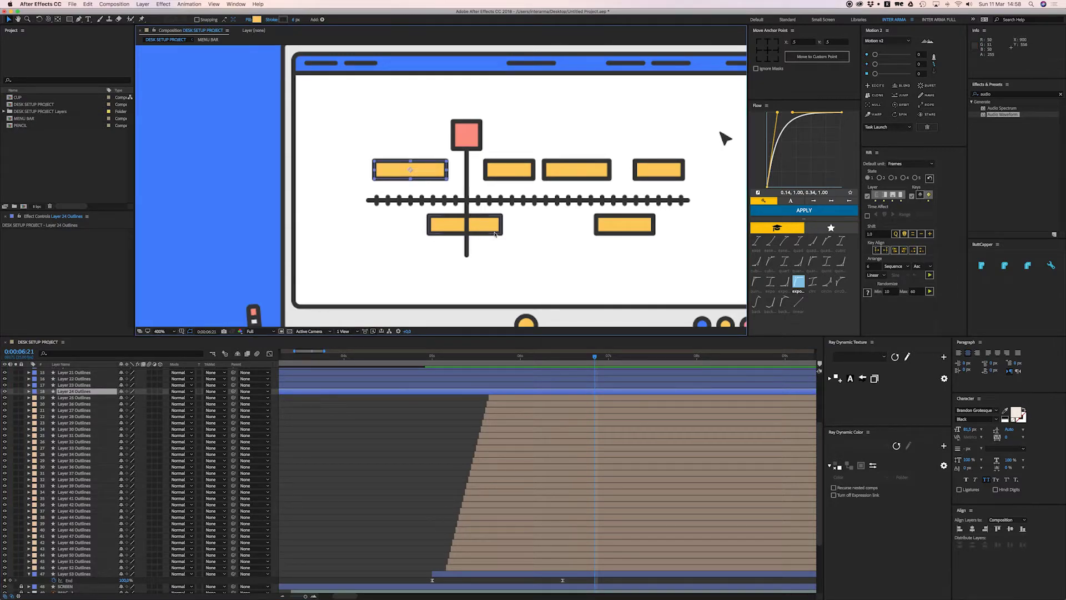
{"action": "scroll", "coordinate": [377, 445], "scroll_direction": "up", "scroll_amount": 3}
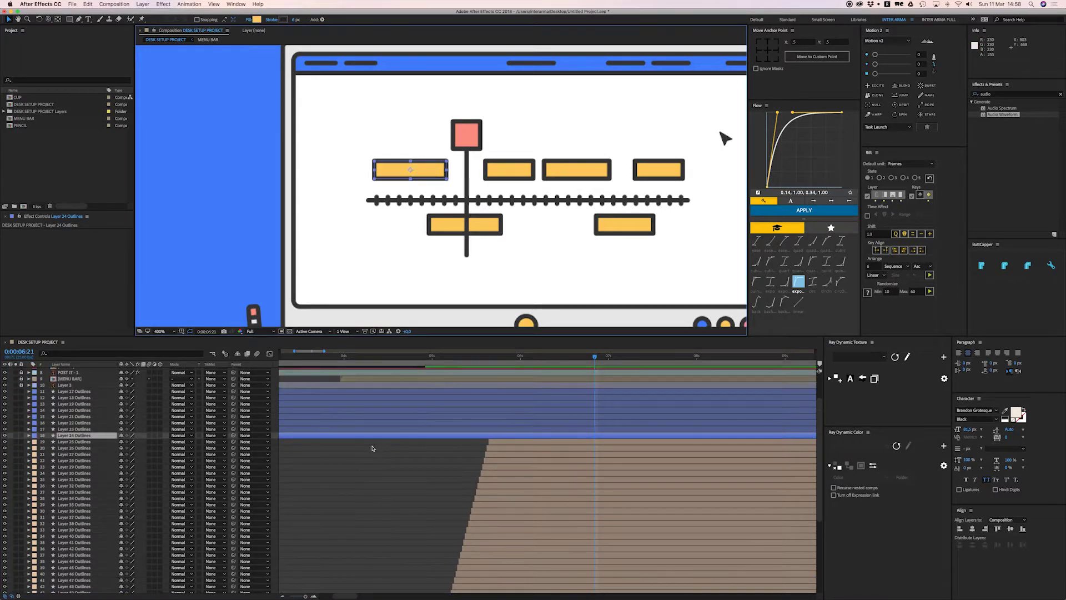
{"action": "left_click", "coordinate": [497, 229], "text": "shift"}
{"action": "left_click", "coordinate": [518, 169], "text": "shift"}
{"action": "left_click", "coordinate": [577, 169], "text": "shift"}
{"action": "left_click", "coordinate": [658, 170], "text": "shift"}
{"action": "left_click", "coordinate": [630, 225], "text": "shift"}
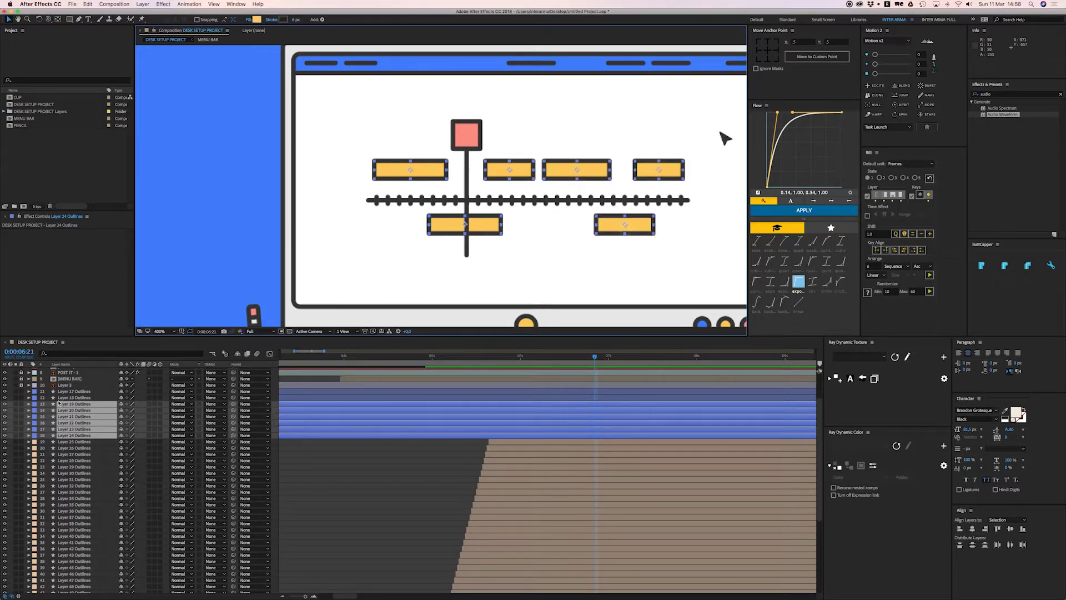
{"action": "left_click", "coordinate": [35, 404]}
{"action": "left_click", "coordinate": [47, 417]}
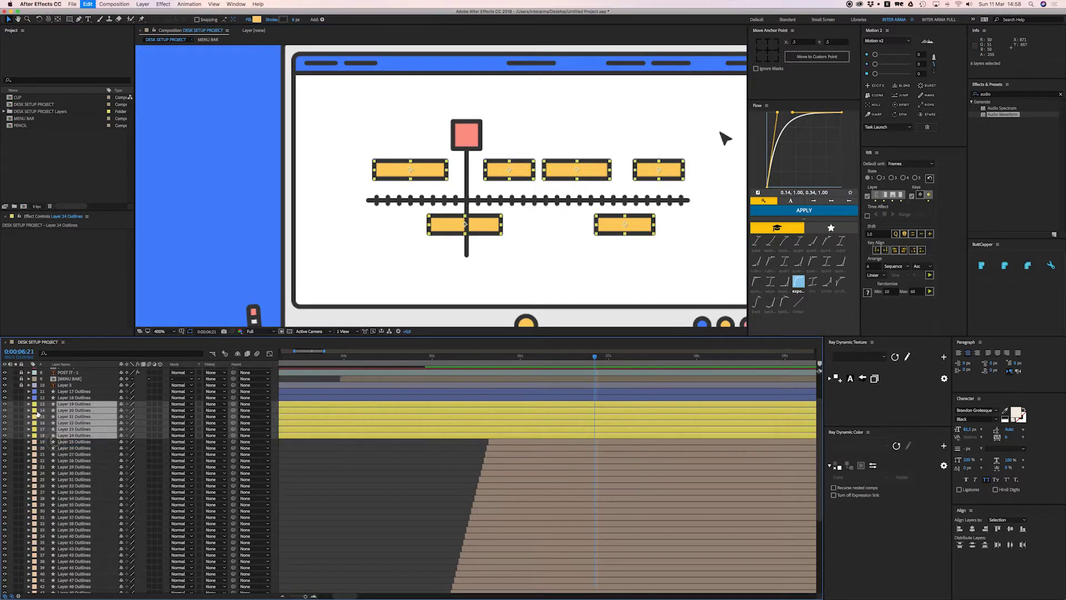
Expand the six rectangle layers and add a Path keyframe to Layer 19 Outlines at 0:00:06:21
{"action": "left_click", "coordinate": [29, 404]}
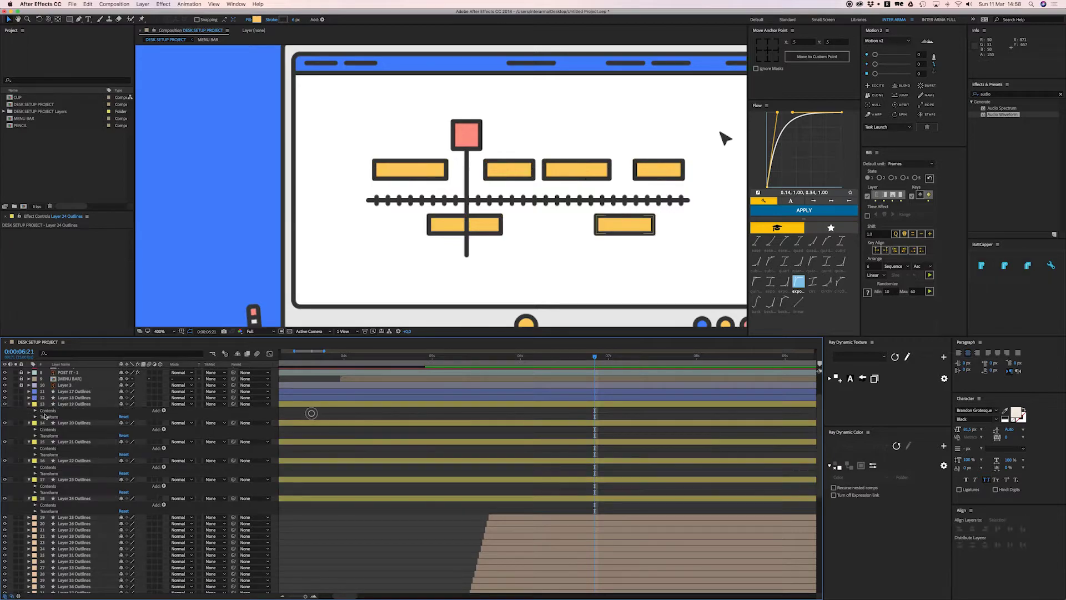
{"action": "left_click", "coordinate": [35, 411]}
{"action": "left_click", "coordinate": [40, 417]}
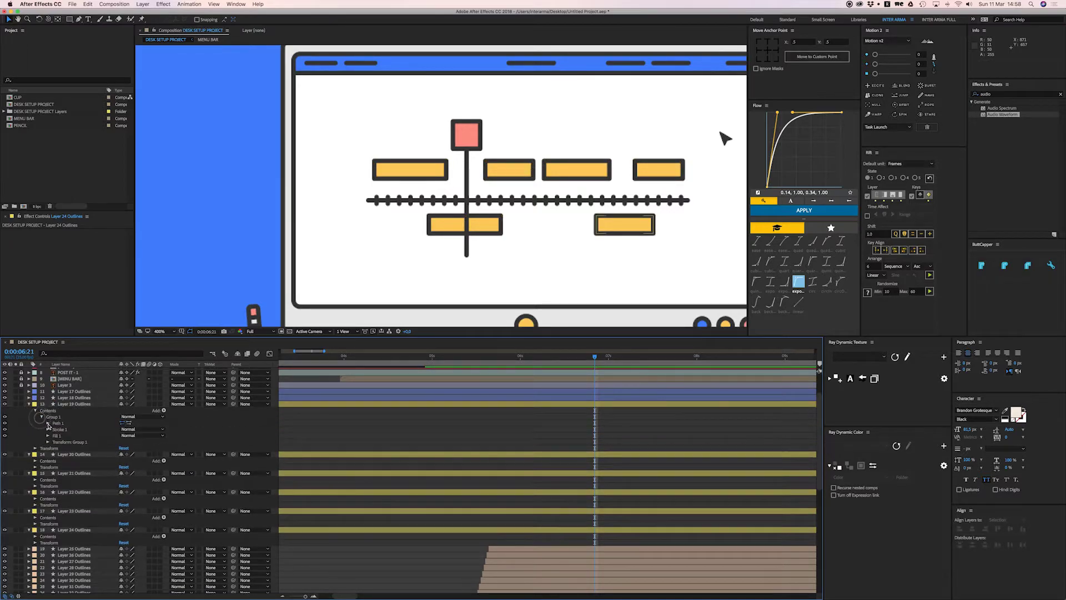
{"action": "left_click", "coordinate": [48, 423]}
{"action": "left_click", "coordinate": [61, 429]}
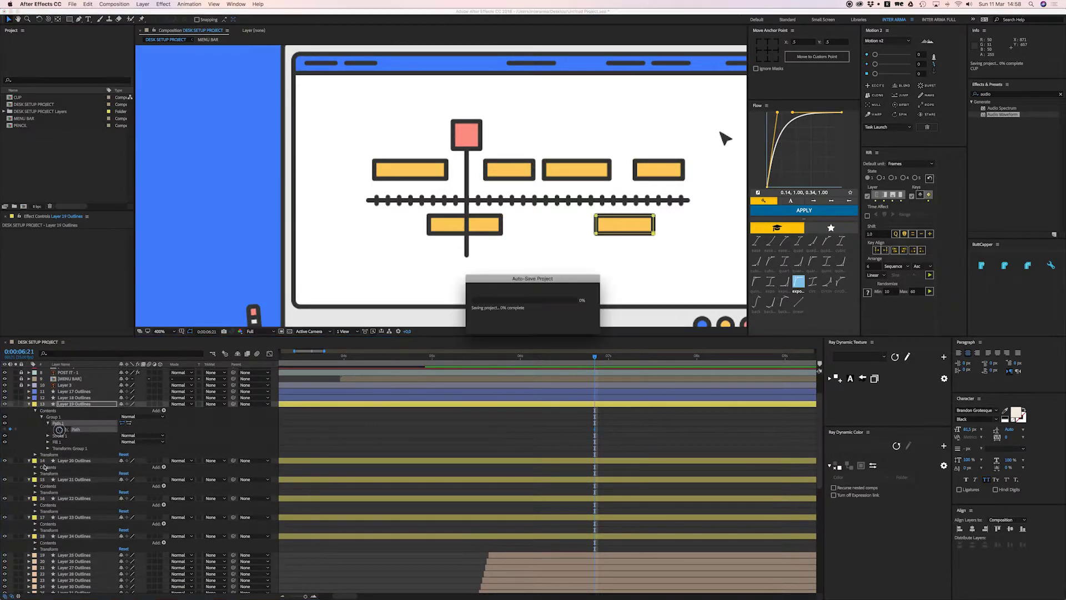
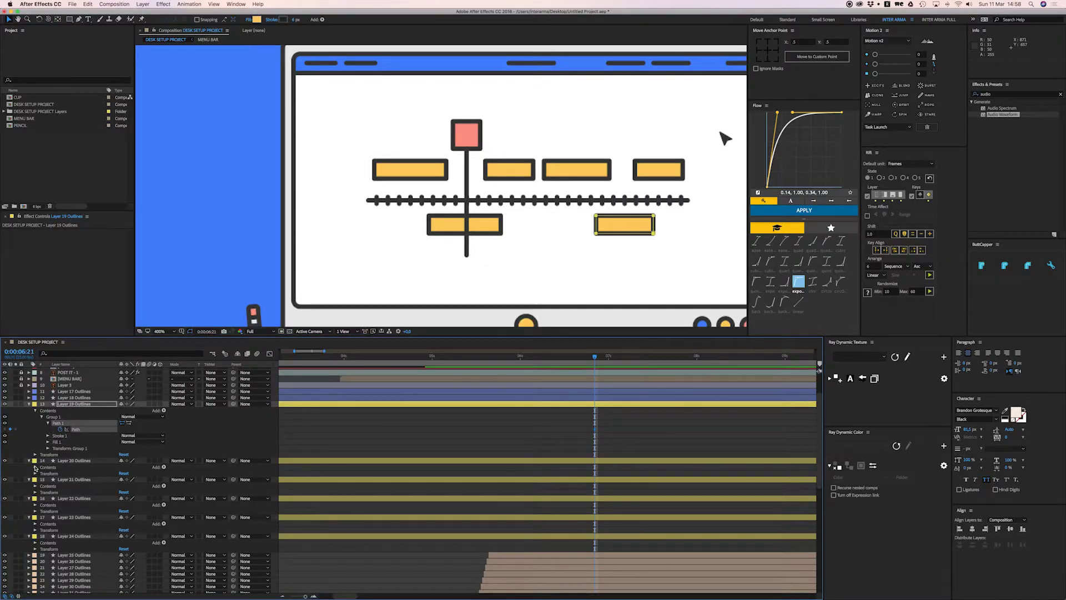
Add a Path keyframe to Layer 20 Outlines' Path 1 at 0:00:06:21
{"action": "left_click", "coordinate": [35, 467]}
{"action": "left_click", "coordinate": [42, 473]}
{"action": "left_click", "coordinate": [48, 480]}
{"action": "left_click", "coordinate": [59, 486]}
{"action": "scroll", "coordinate": [38, 487], "scroll_direction": "down", "scroll_amount": 3}
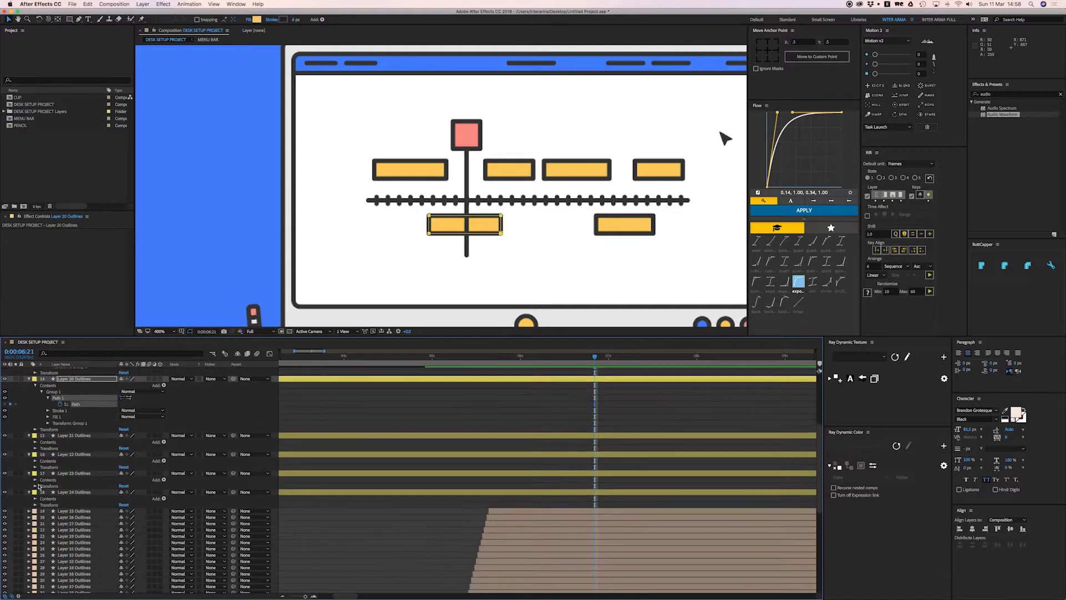
Add Path keyframes to Layer 21 and Layer 22 Outlines at 0:00:06:21
{"action": "left_click", "coordinate": [35, 443]}
{"action": "left_click", "coordinate": [42, 448]}
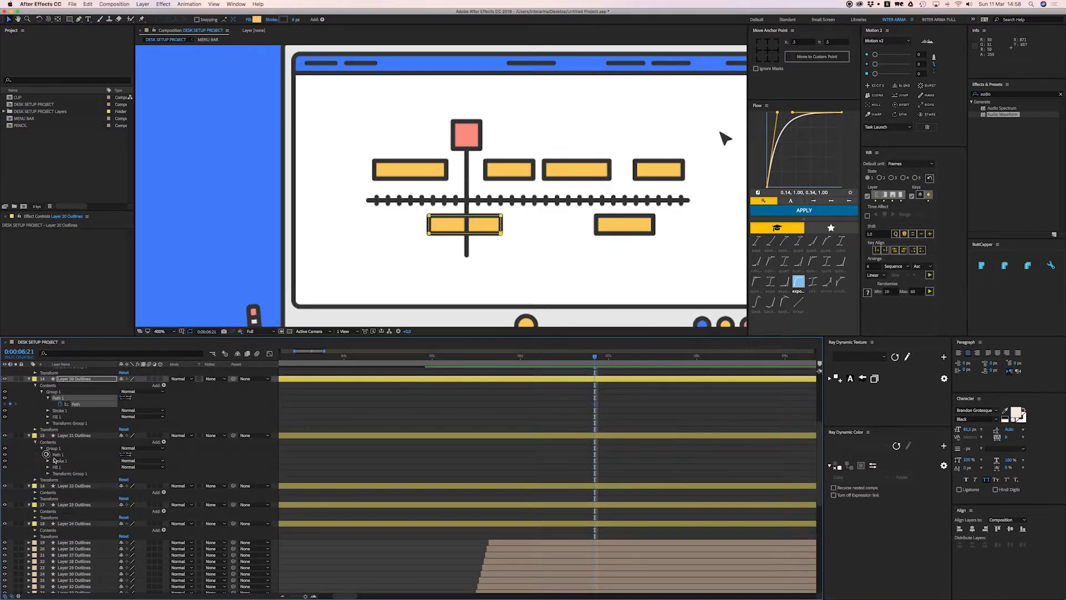
{"action": "left_click", "coordinate": [48, 455]}
{"action": "left_click", "coordinate": [60, 460]}
{"action": "left_click", "coordinate": [35, 498]}
{"action": "left_click", "coordinate": [42, 505]}
{"action": "left_click", "coordinate": [48, 511]}
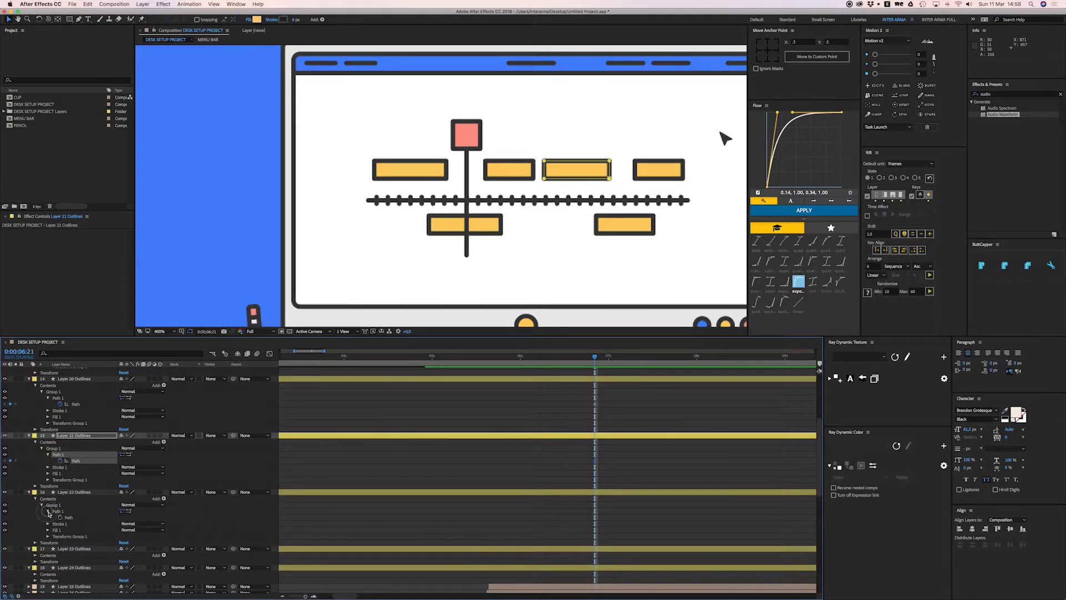
{"action": "left_click", "coordinate": [60, 517]}
Add Path keyframes to Layer 23 and Layer 24 Outlines at 0:00:06:21
{"action": "left_click", "coordinate": [35, 556]}
{"action": "left_click", "coordinate": [41, 562]}
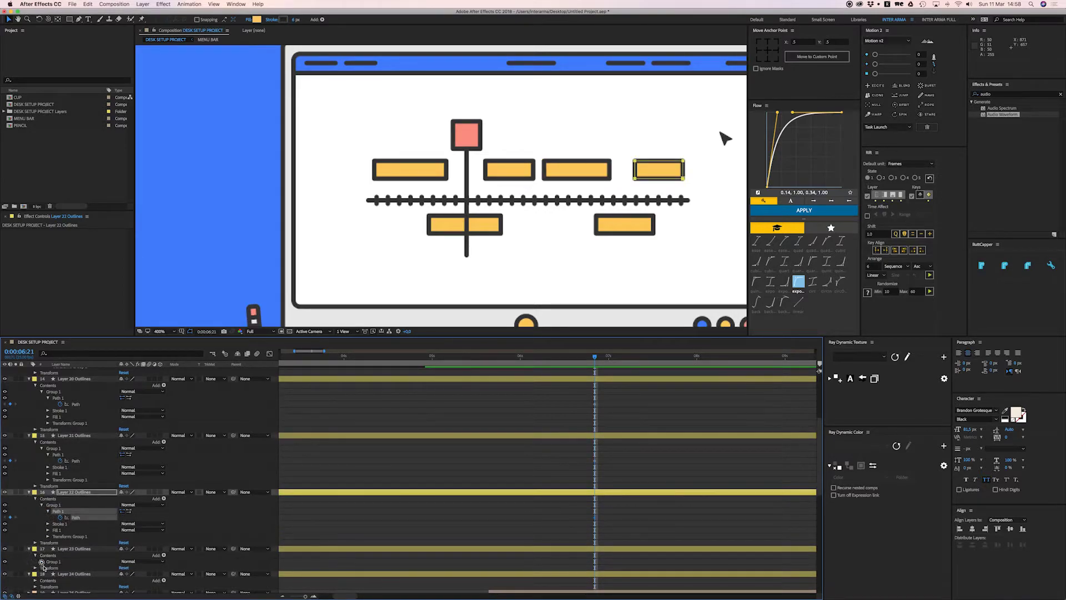
{"action": "left_click", "coordinate": [48, 568]}
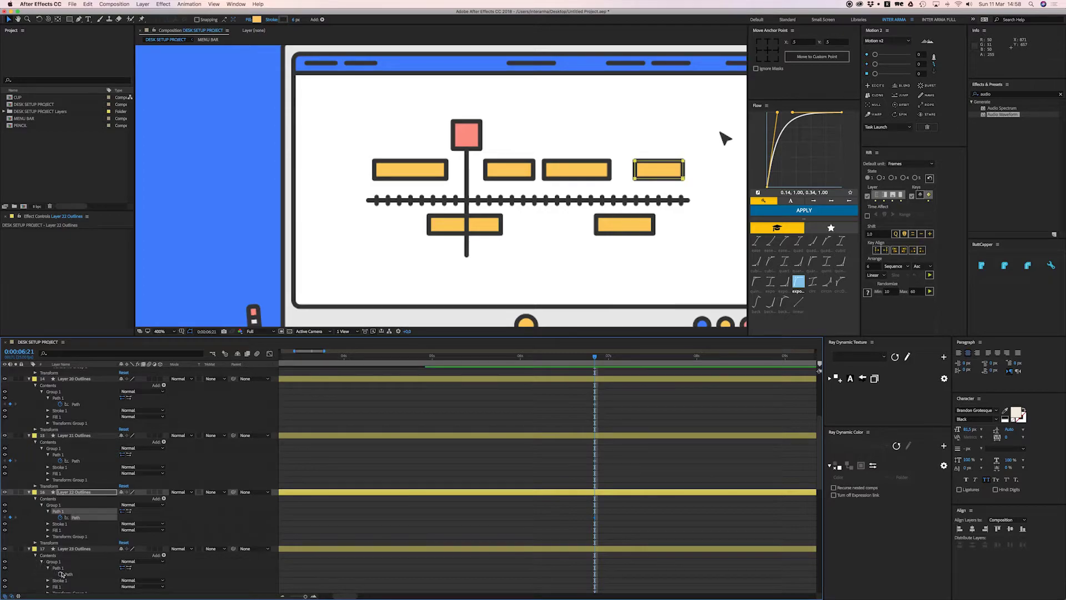
{"action": "left_click", "coordinate": [60, 574]}
{"action": "scroll", "coordinate": [89, 551], "scroll_direction": "down", "scroll_amount": 3}
{"action": "left_click", "coordinate": [35, 511]}
{"action": "left_click", "coordinate": [41, 517]}
{"action": "left_click", "coordinate": [48, 524]}
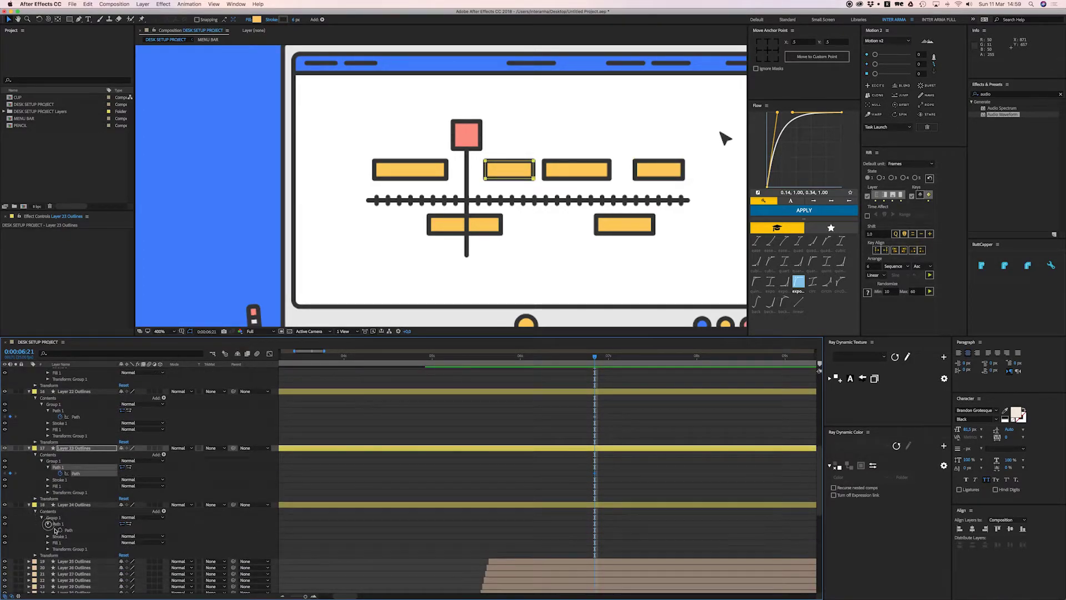
{"action": "left_click", "coordinate": [60, 530]}
Select all six rectangle layers, Layer 19 to Layer 24 Outlines, and show only their keyframed Path properties
{"action": "scroll", "coordinate": [504, 478], "scroll_direction": "up", "scroll_amount": 10}
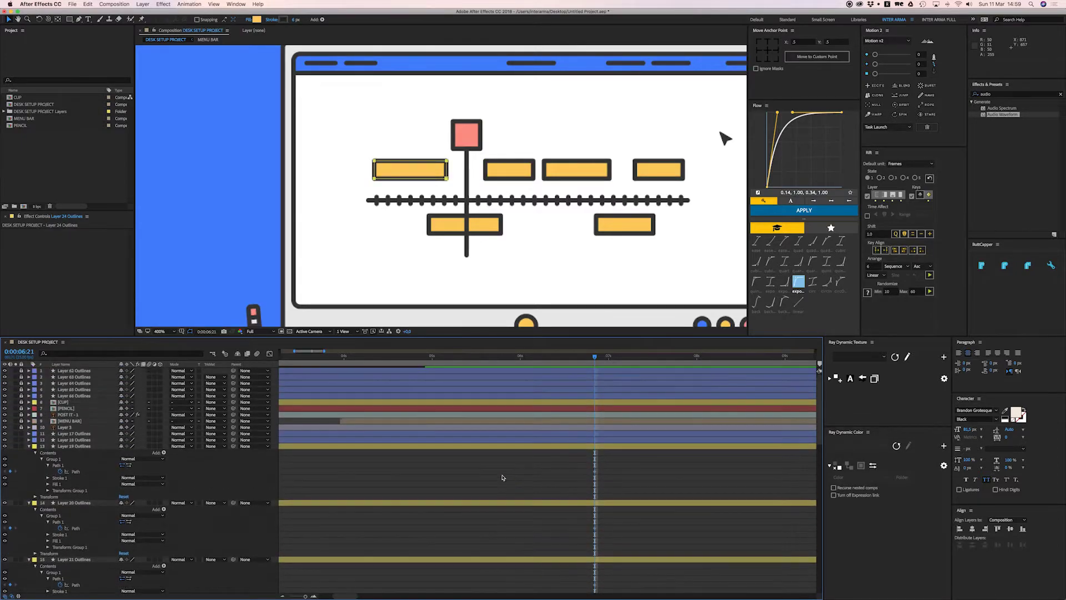
{"action": "left_click", "coordinate": [484, 449], "text": "shift"}
{"action": "key", "text": "u"}
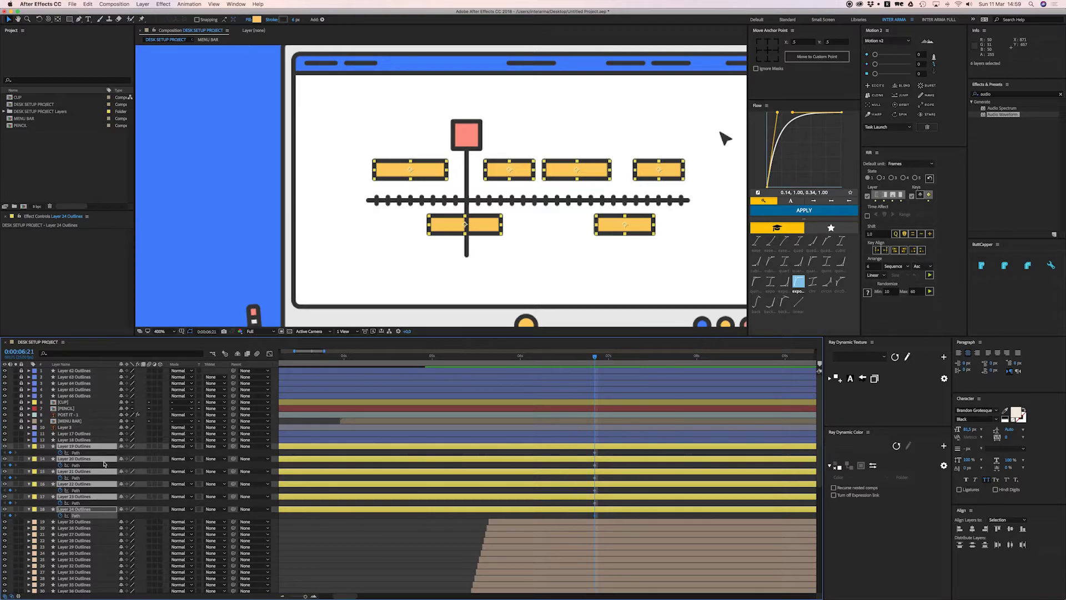
At 0:00:05:15, collapse Layer 24 Outlines' rectangle by moving its right-hand vertices onto its left edge
{"action": "key", "text": "j"}
{"action": "left_click", "coordinate": [532, 455]}
{"action": "left_click", "coordinate": [449, 173]}
{"action": "left_click", "coordinate": [78, 20]}
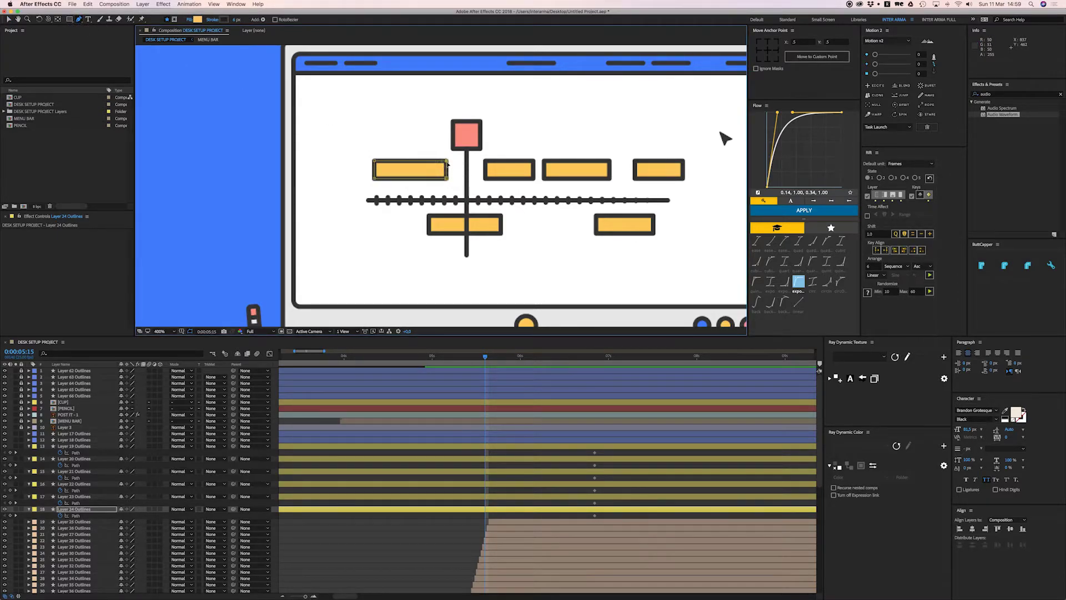
{"action": "left_click", "coordinate": [9, 21]}
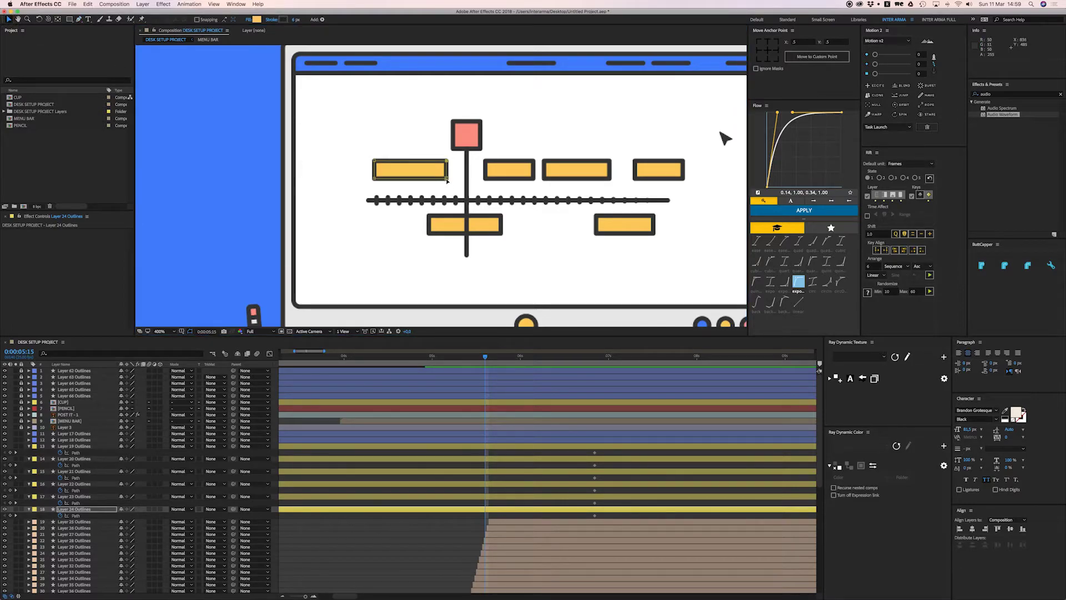
{"action": "left_click", "coordinate": [447, 179]}
{"action": "left_click_drag", "start_coordinate": [448, 181], "coordinate": [376, 177]}
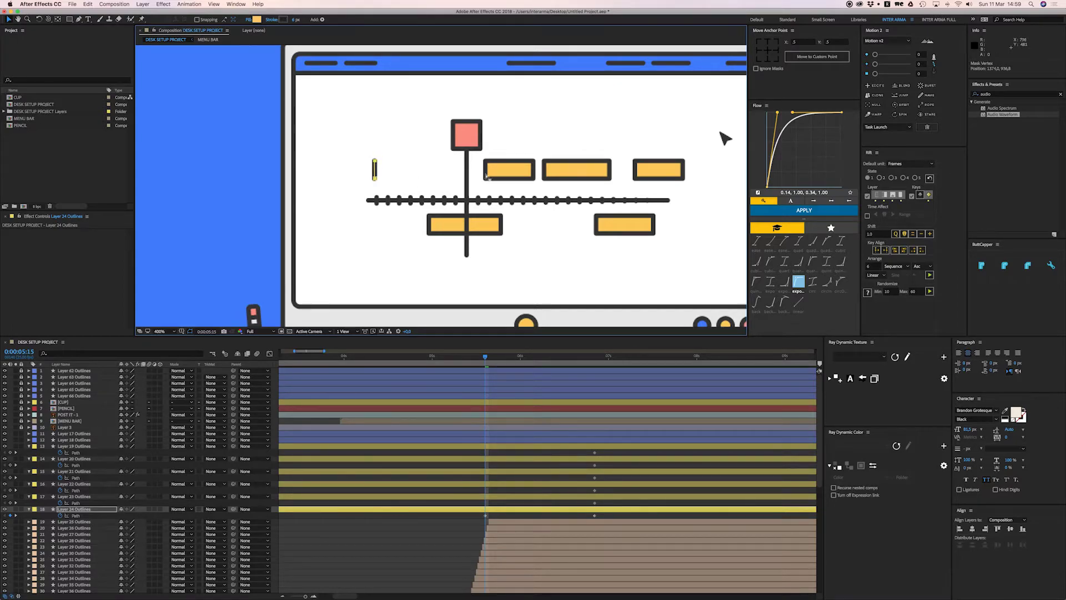
Collapse the Layer 23 and Layer 21 Outlines rectangles onto their left edges at 0:00:05:15
{"action": "left_click", "coordinate": [506, 173]}
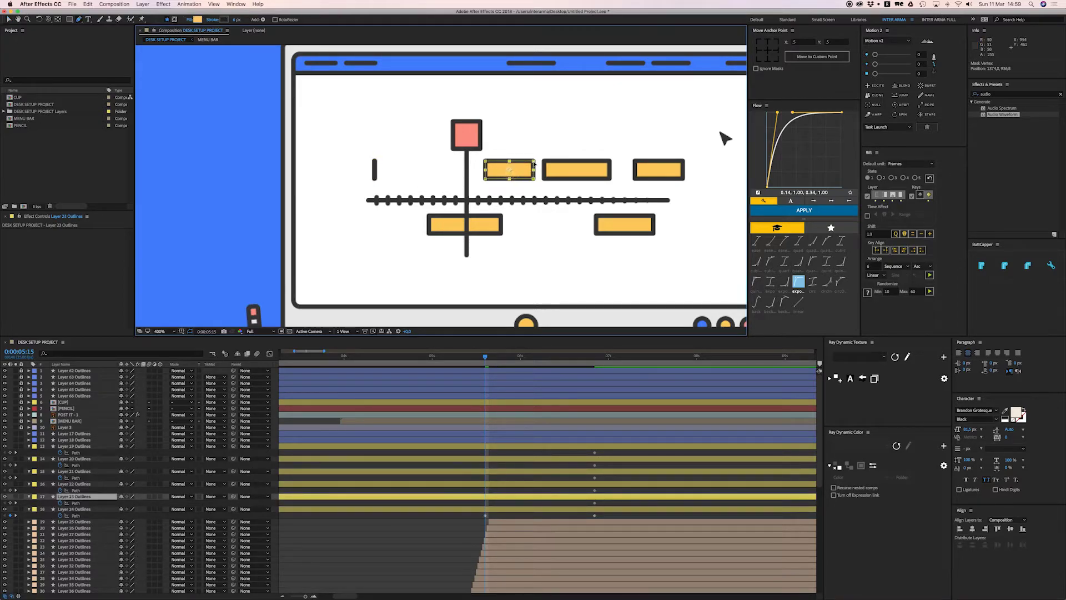
{"action": "left_click_drag", "start_coordinate": [536, 181], "coordinate": [488, 181]}
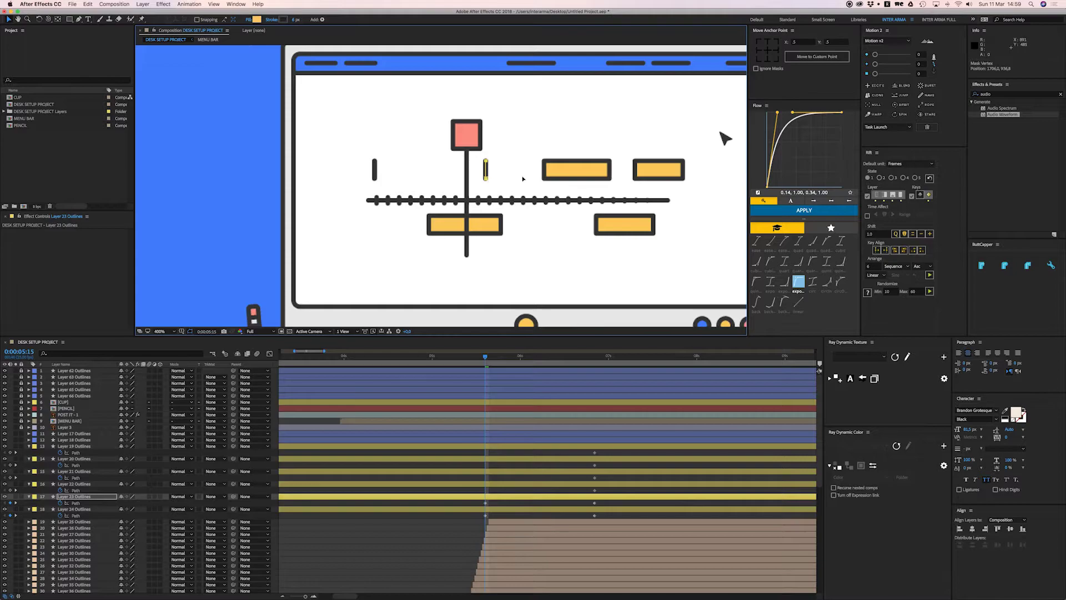
{"action": "key", "text": "g"}
{"action": "left_click", "coordinate": [601, 170], "text": "super"}
{"action": "left_click", "coordinate": [609, 161]}
{"action": "left_click", "coordinate": [607, 179], "text": "shift+super"}
{"action": "left_click_drag", "start_coordinate": [604, 181], "coordinate": [546, 182]}
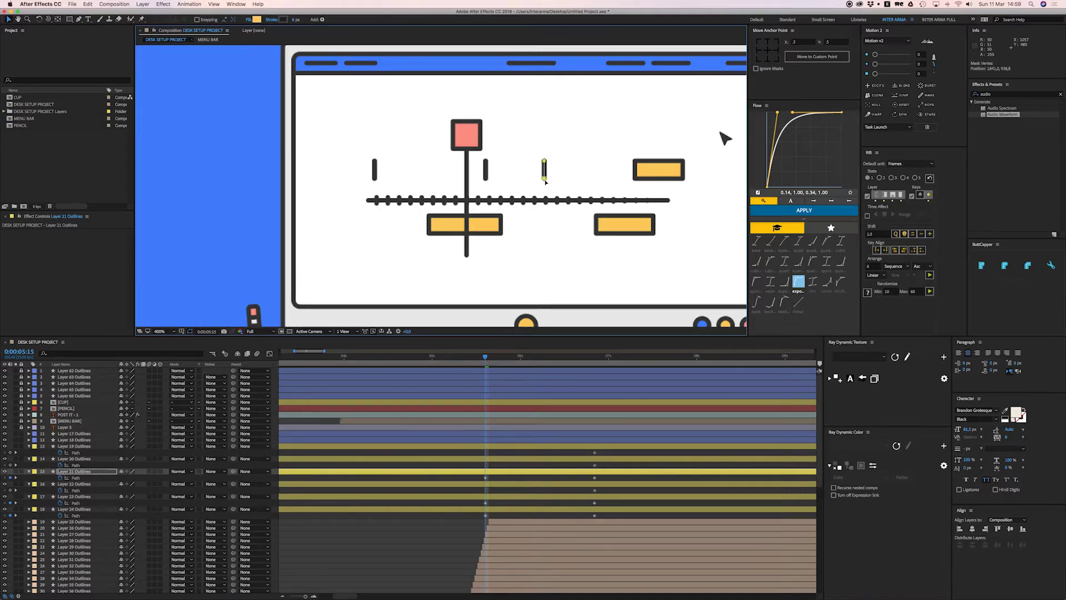
Collapse the Layer 22 Outlines rectangle at 0:00:05:15 by moving its right-hand vertices onto its left edge
{"action": "left_click", "coordinate": [666, 172]}
{"action": "key", "text": "g"}
{"action": "key", "text": "v"}
{"action": "left_click_drag", "start_coordinate": [684, 178], "coordinate": [637, 178]}
Collapse the two rectangles below the line, Layer 20 and Layer 19 Outlines, onto their left edges at 0:00:05:15
{"action": "left_click", "coordinate": [498, 228]}
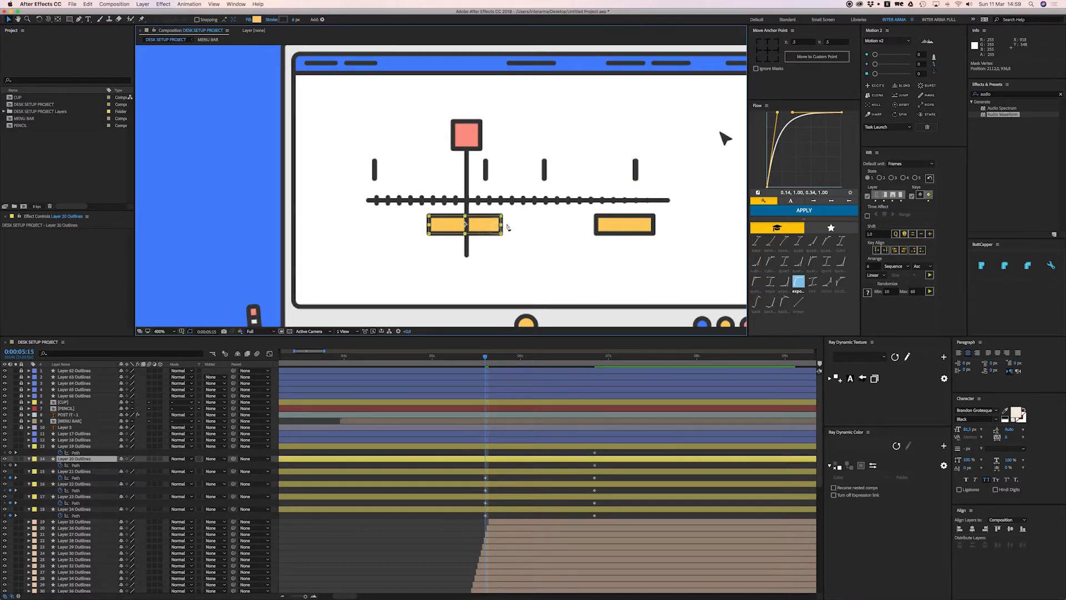
{"action": "left_click_drag", "start_coordinate": [500, 230], "coordinate": [432, 235]}
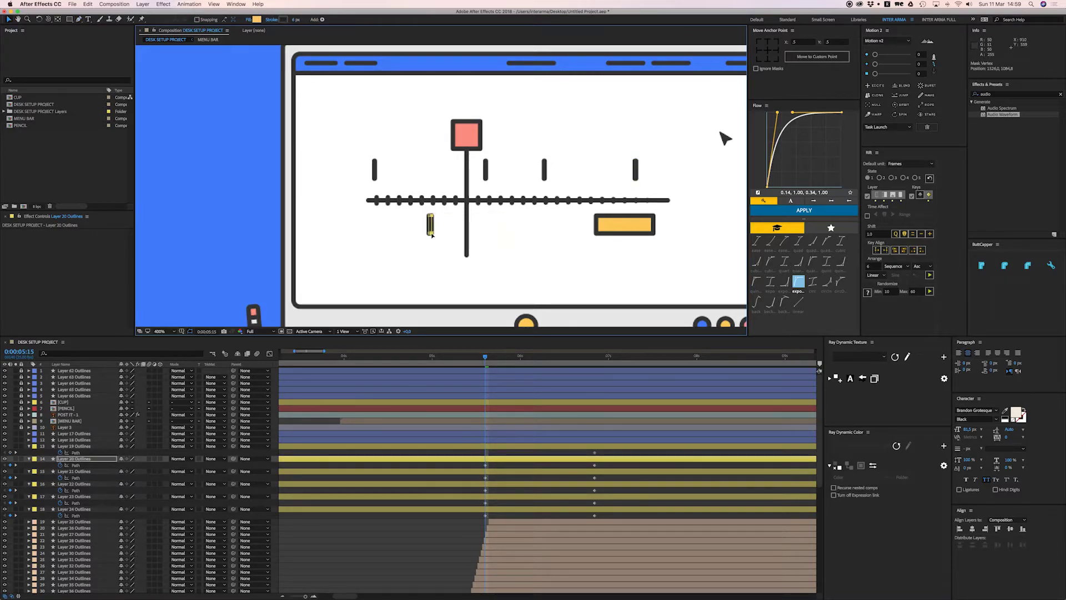
{"action": "left_click", "coordinate": [636, 233]}
{"action": "key", "text": "g"}
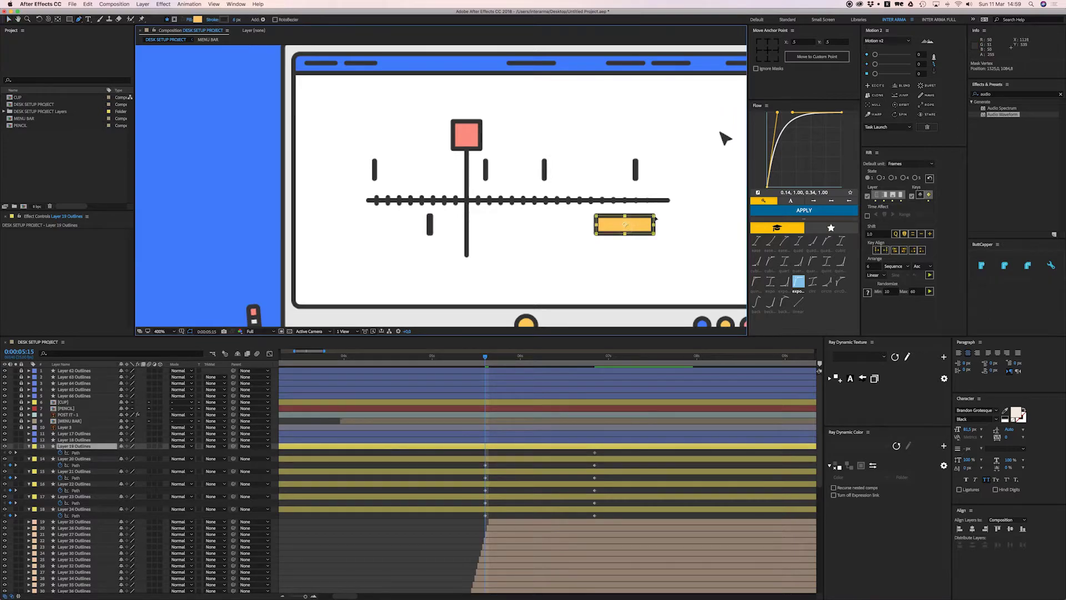
{"action": "key", "text": "v"}
{"action": "left_click_drag", "start_coordinate": [654, 235], "coordinate": [596, 236]}
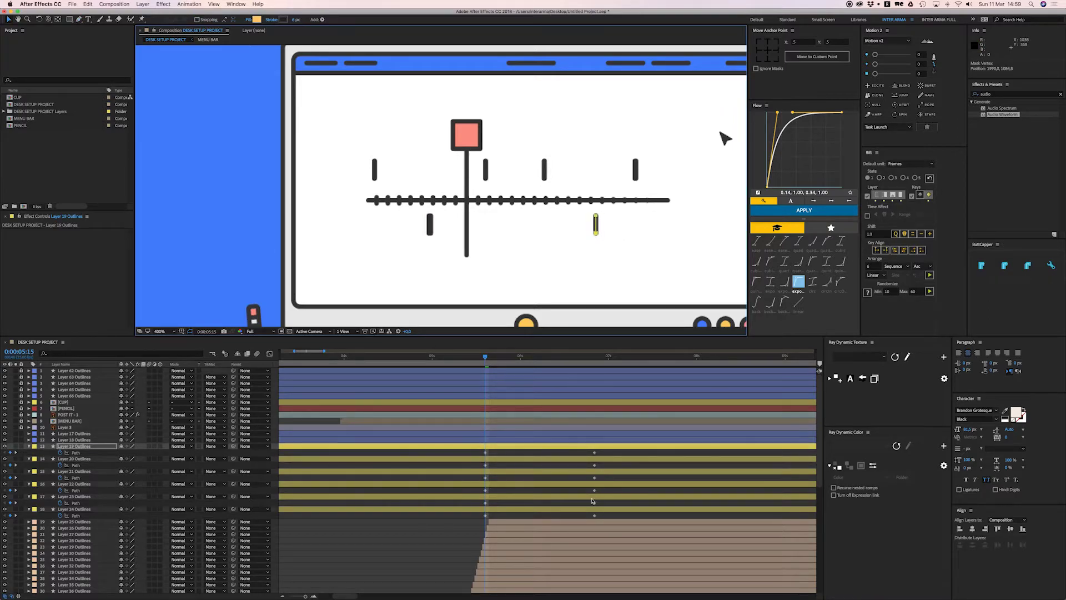
Trim the six yellow rectangle layers to start at 0:00:05:15, apply the 0.14, 1.00, 0.34, 1.00 ease to their Path keyframes, and preview
{"action": "left_click", "coordinate": [512, 510], "text": "shift"}
{"action": "key", "text": "alt+["}
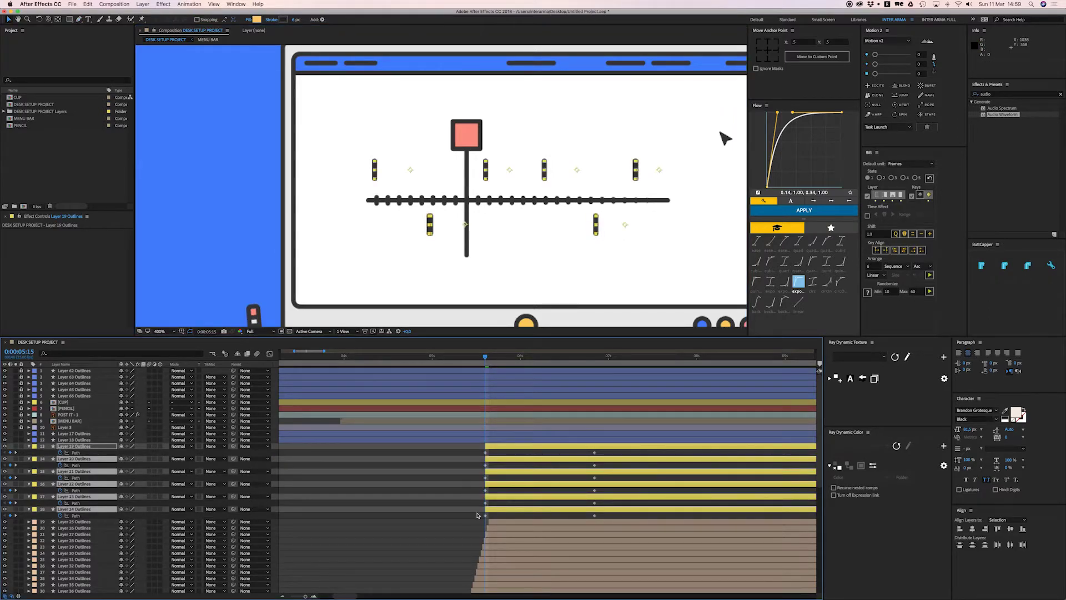
{"action": "left_click_drag", "start_coordinate": [475, 515], "coordinate": [614, 456]}
{"action": "left_click", "coordinate": [804, 210]}
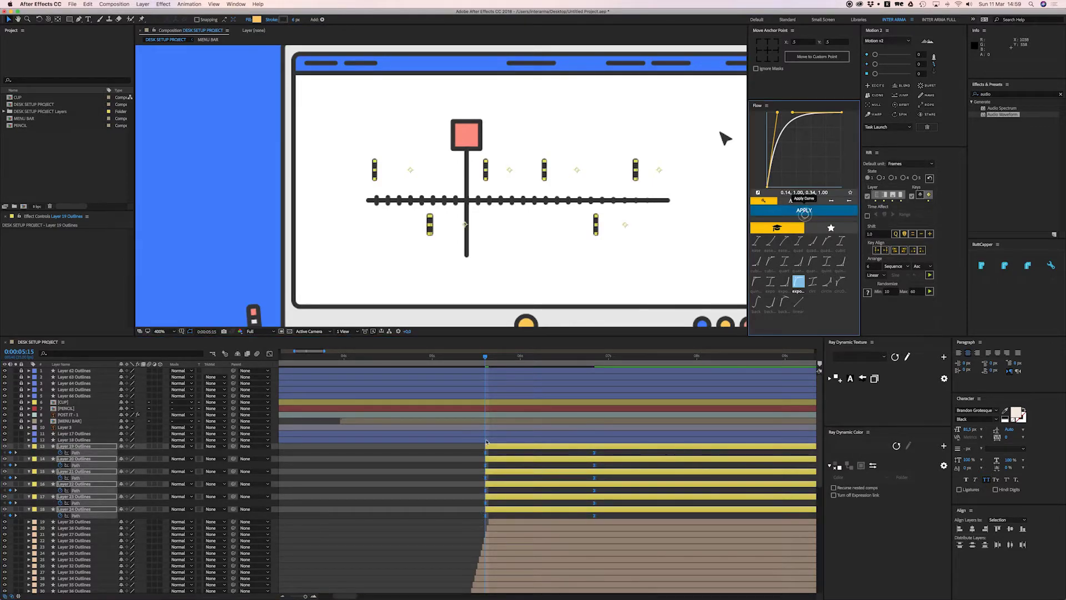
{"action": "left_click", "coordinate": [451, 464]}
{"action": "key", "text": "space"}
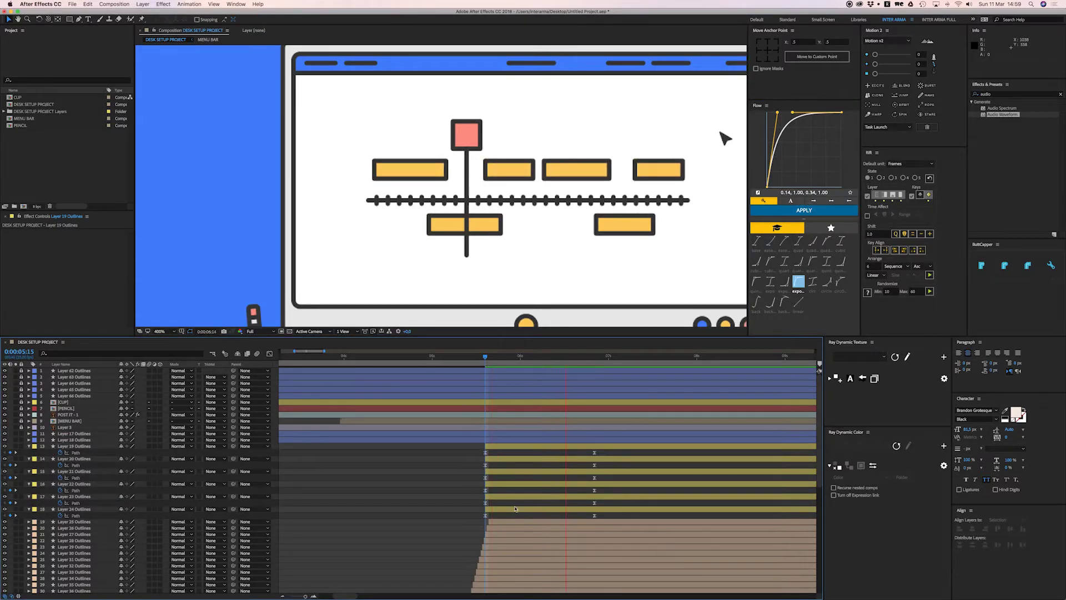
Trim the start of all six rectangle layers, Layer 19 to Layer 24 Outlines, to 0:00:05:16 and preview the reveal
{"action": "left_click", "coordinate": [511, 510]}
{"action": "left_click", "coordinate": [495, 446], "text": "shift"}
{"action": "left_click_drag", "start_coordinate": [485, 446], "coordinate": [487, 446]}
{"action": "left_click", "coordinate": [487, 360]}
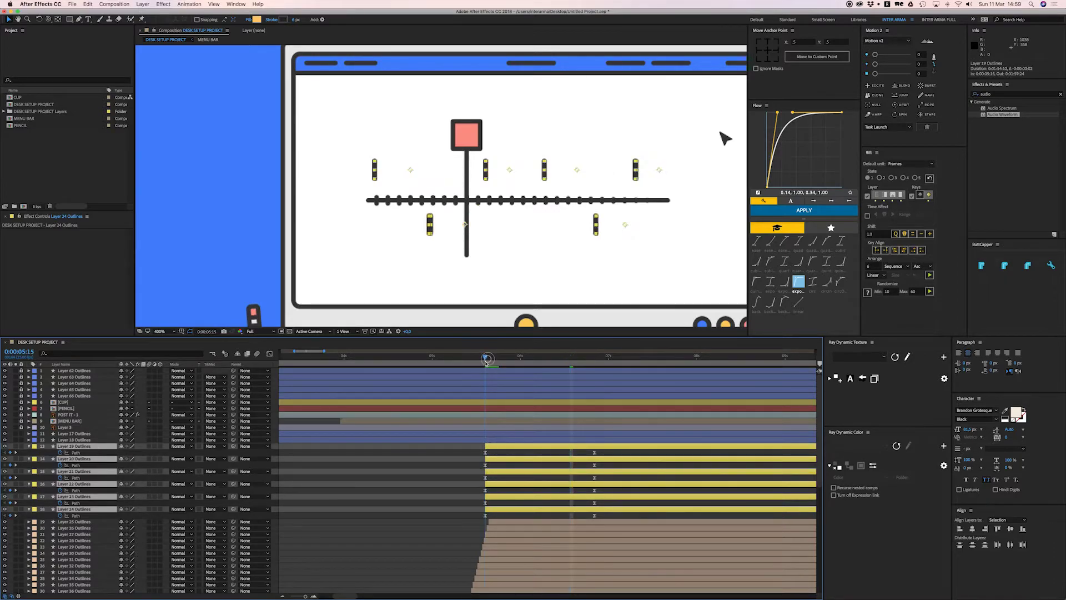
{"action": "key", "text": "Page_Down"}
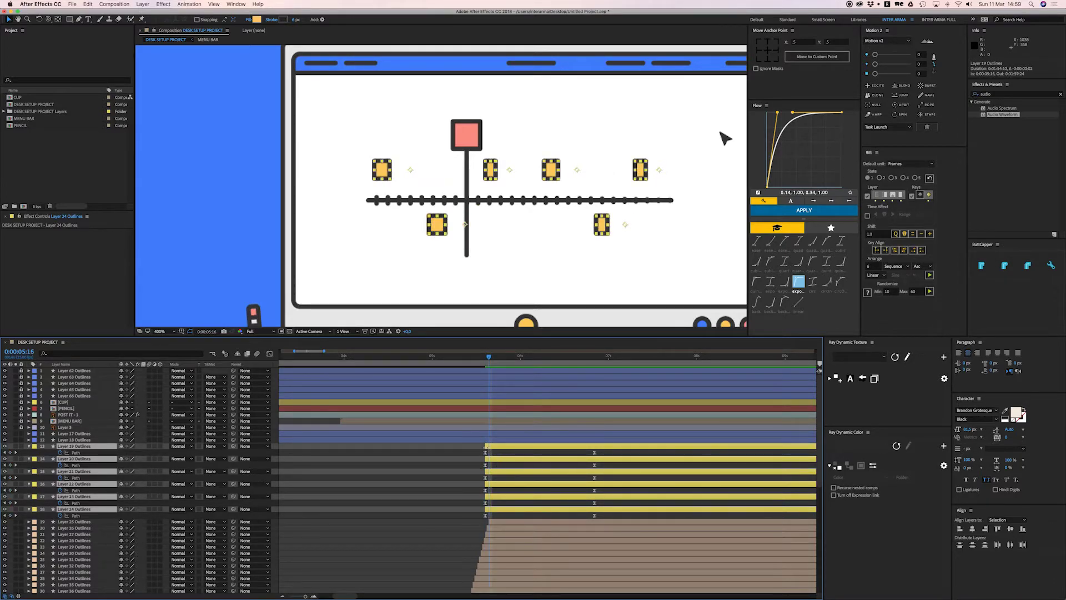
{"action": "left_click_drag", "start_coordinate": [485, 446], "coordinate": [493, 446]}
{"action": "left_click_drag", "start_coordinate": [492, 446], "coordinate": [490, 446]}
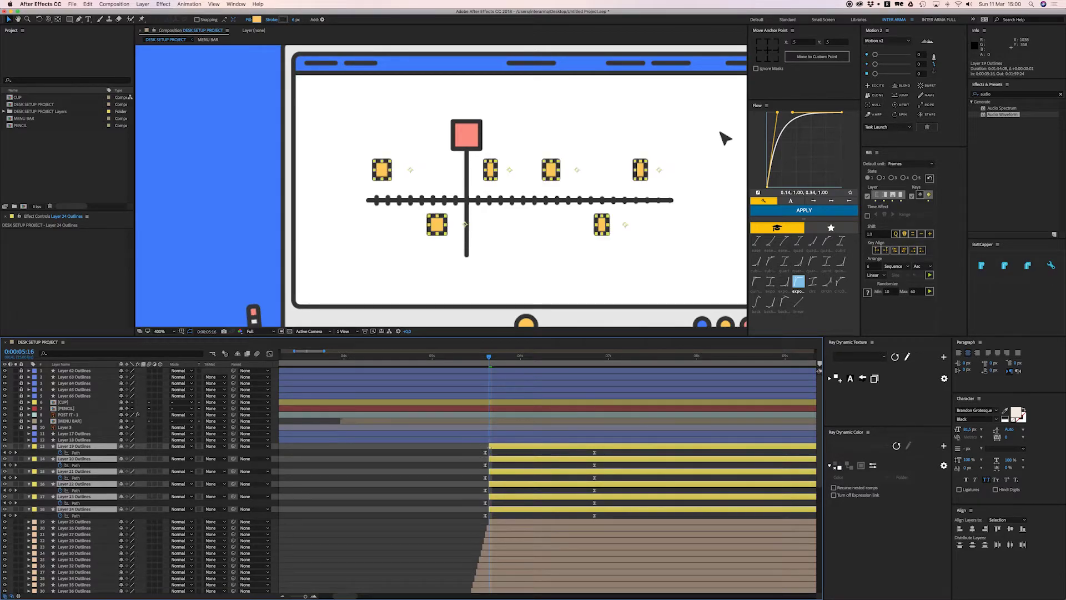
{"action": "key", "text": "space"}
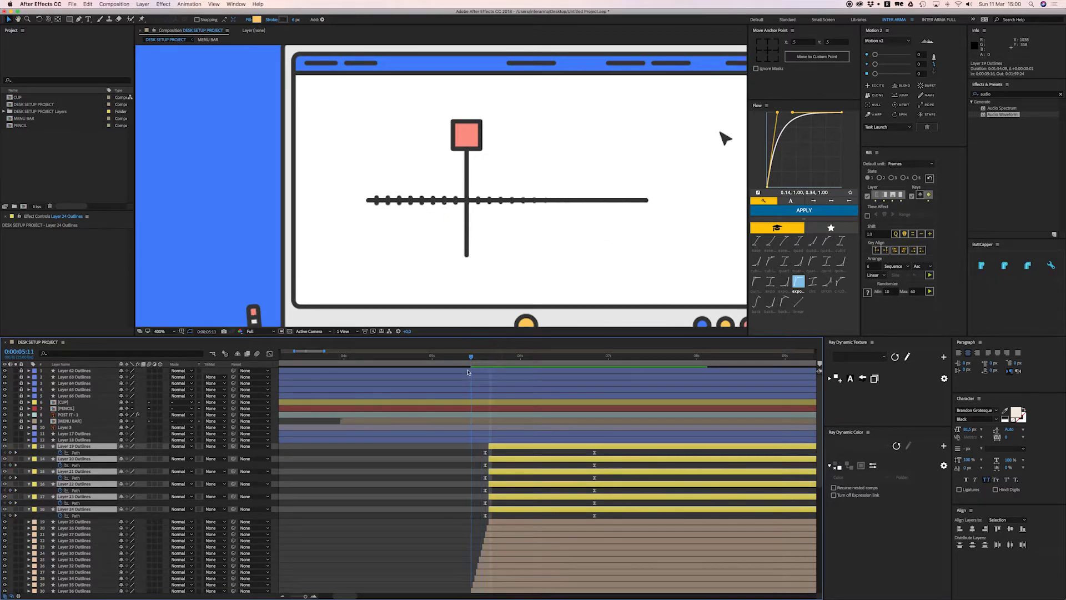
{"action": "key", "text": "space"}
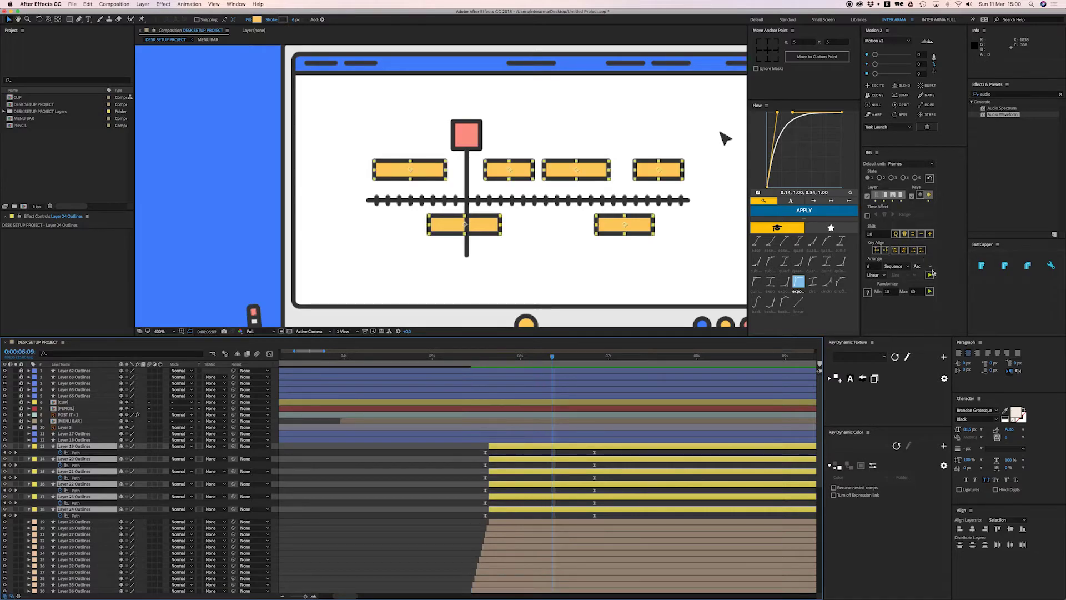
Stagger the six rectangle layers in a linear ascending sequence, tighten the offset between them, and preview the timing
{"action": "left_click", "coordinate": [929, 275]}
{"action": "left_click_drag", "start_coordinate": [550, 356], "coordinate": [526, 364]}
{"action": "key", "text": "space"}
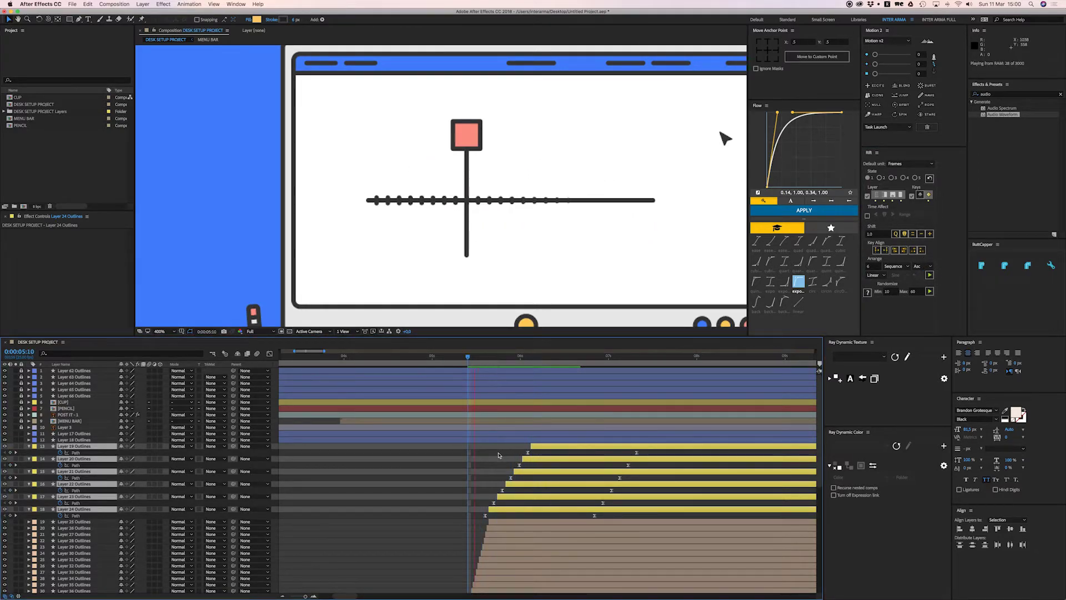
{"action": "key", "text": "space"}
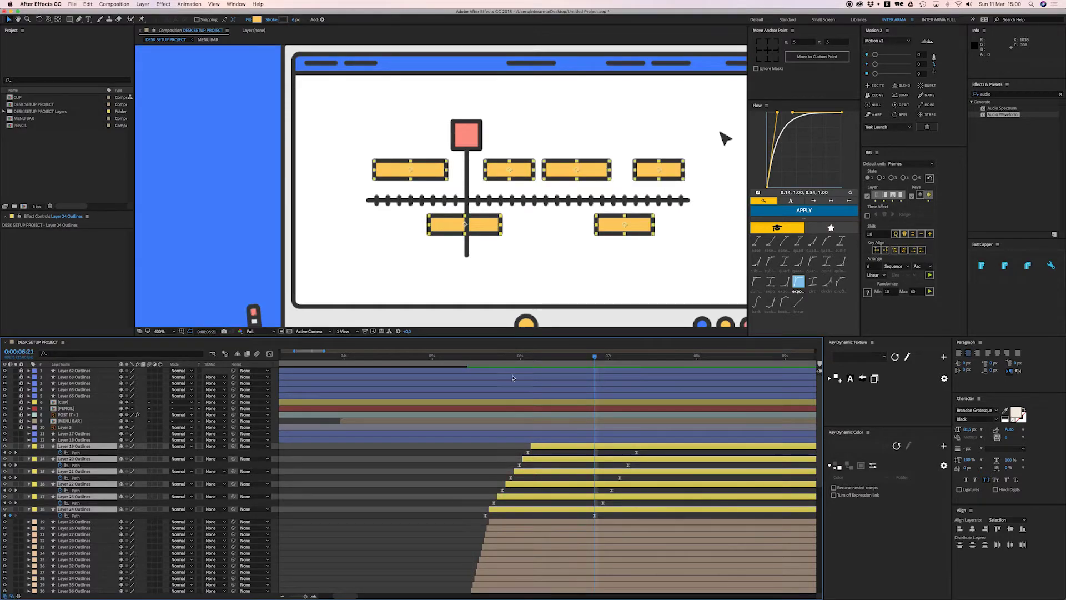
{"action": "key", "text": "space"}
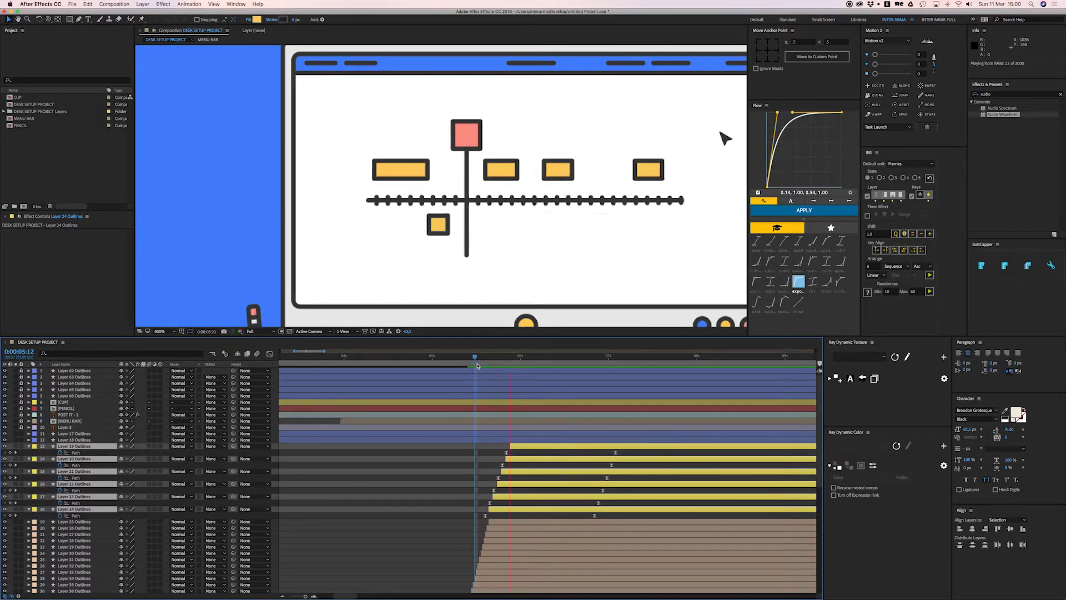
{"action": "key", "text": "space"}
Add Trim Paths to Layer 18 Outlines, keyframing End from 0% at 0:00:06:02 to 100% at 0:00:06:16, and preview it
{"action": "left_click", "coordinate": [505, 434]}
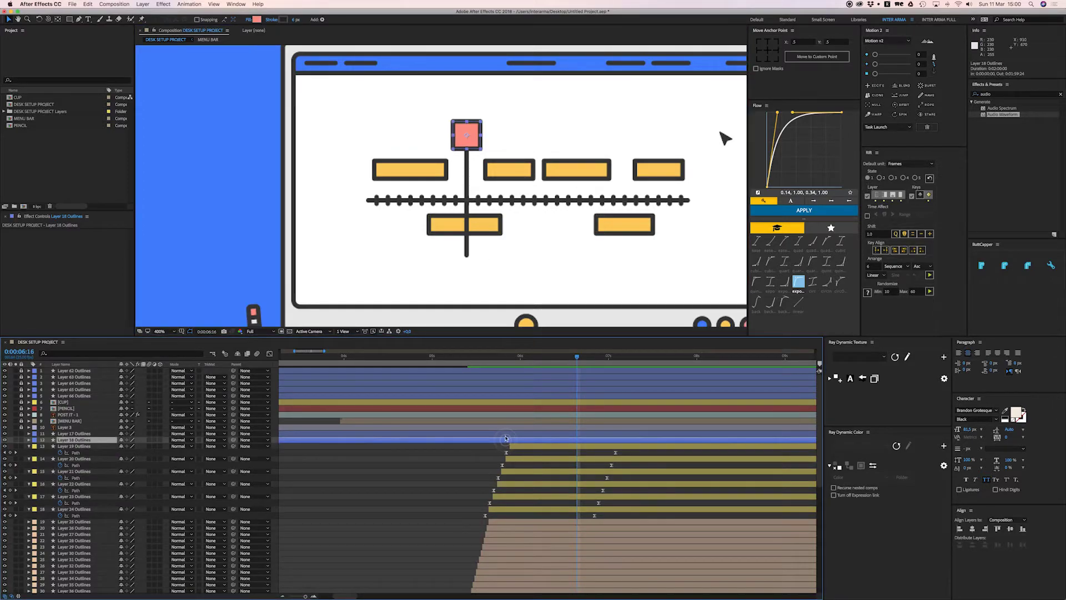
{"action": "left_click", "coordinate": [503, 441]}
{"action": "left_click", "coordinate": [29, 440]}
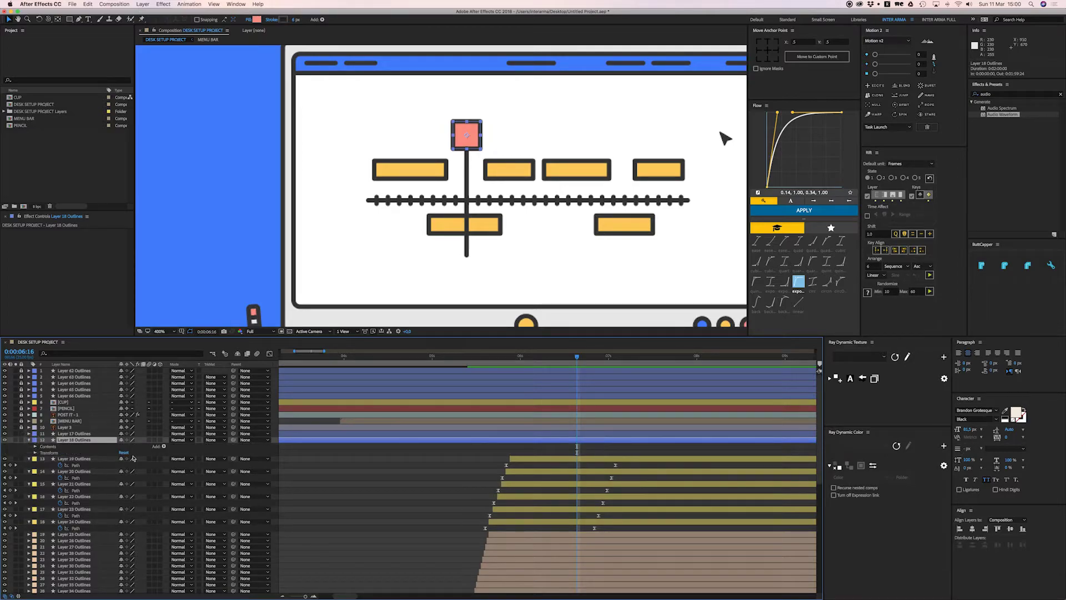
{"action": "left_click", "coordinate": [164, 446]}
{"action": "left_click", "coordinate": [189, 556]}
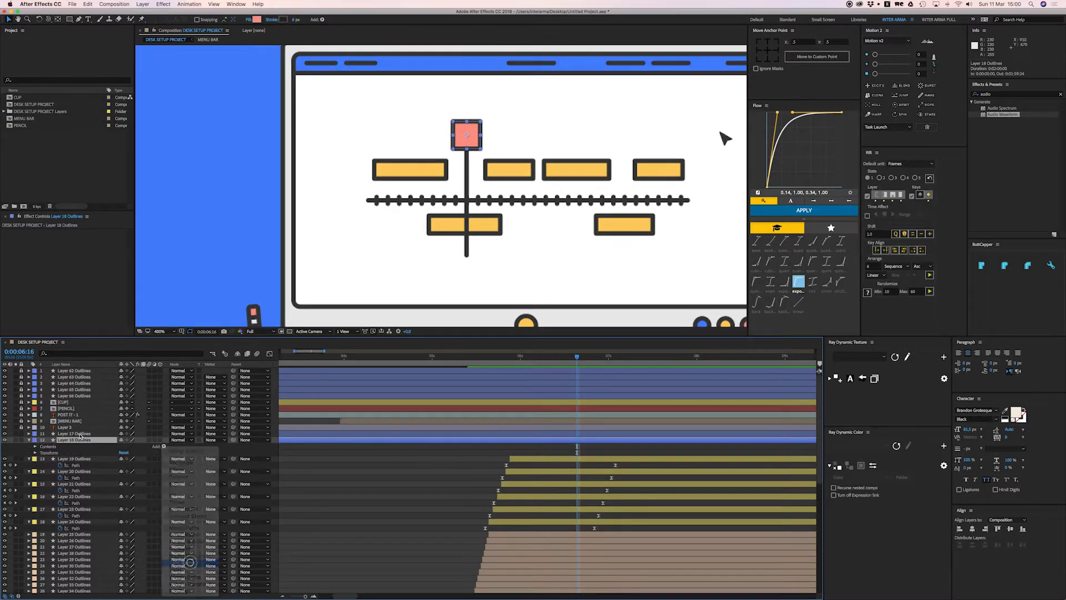
{"action": "left_click", "coordinate": [42, 458]}
{"action": "left_click", "coordinate": [54, 472]}
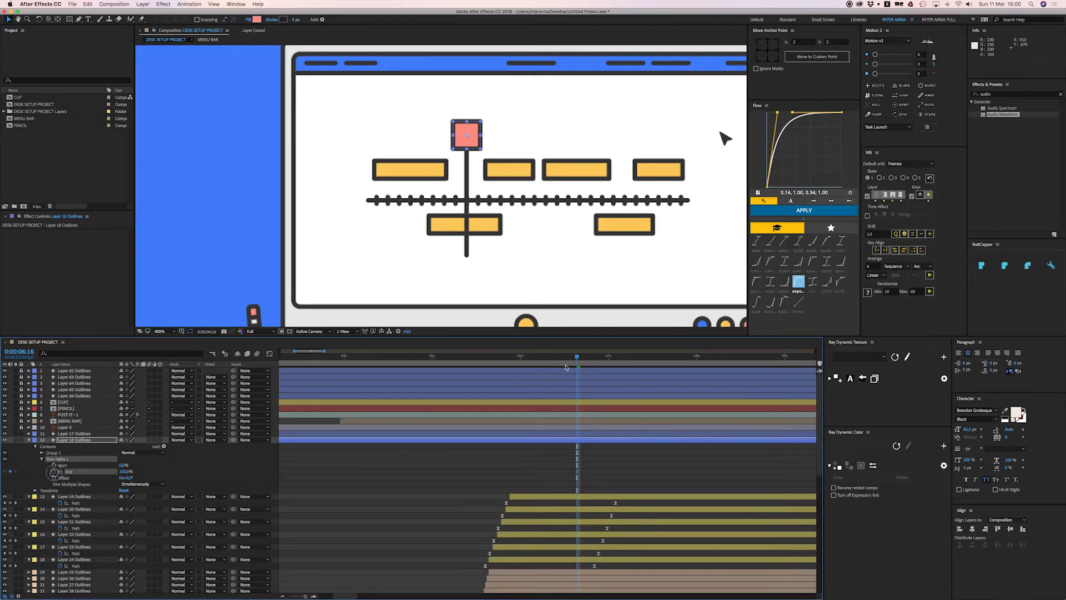
{"action": "left_click_drag", "start_coordinate": [540, 365], "coordinate": [528, 363]}
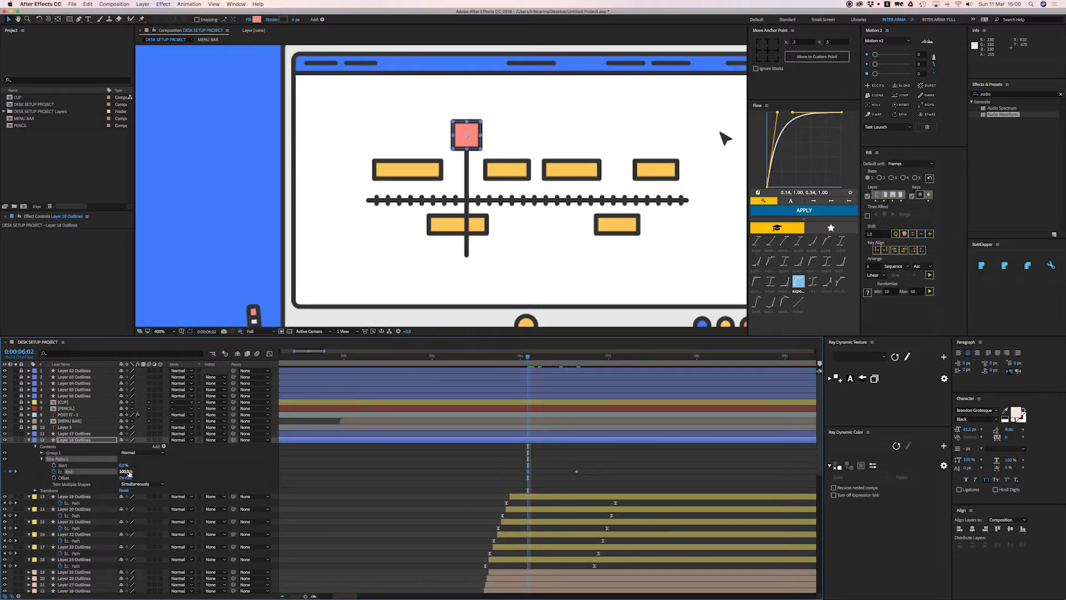
{"action": "left_click", "coordinate": [534, 466]}
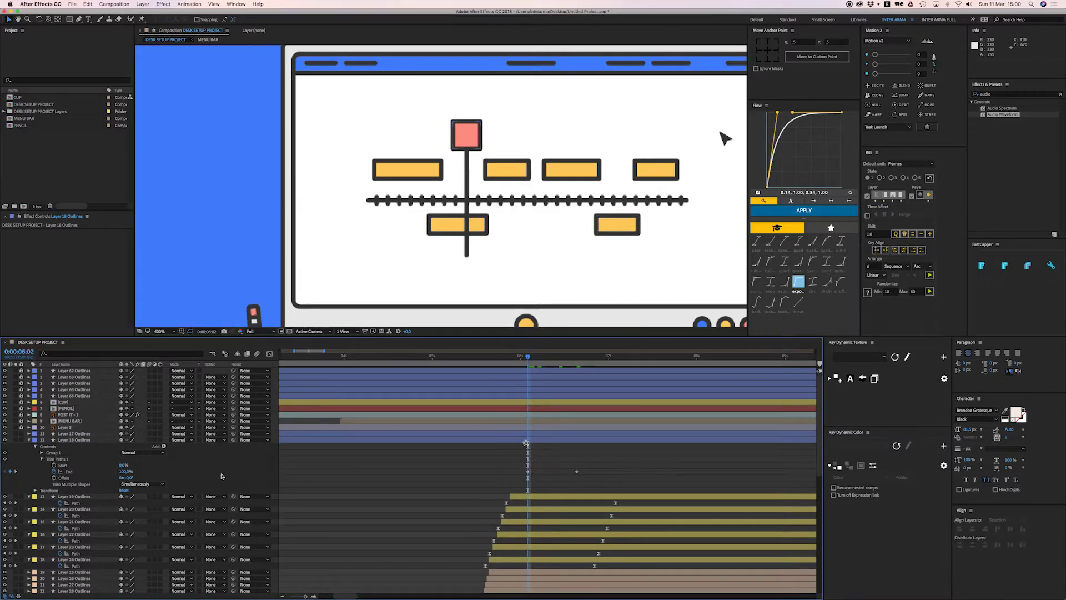
{"action": "type", "text": "0"}
{"action": "key", "text": "Return"}
{"action": "left_click", "coordinate": [459, 461]}
{"action": "key", "text": "space"}
{"action": "key", "text": "space"}
Copy the End keyframes of Layer 18 Outlines and delete its Trim Paths
{"action": "left_click_drag", "start_coordinate": [604, 463], "coordinate": [601, 488]}
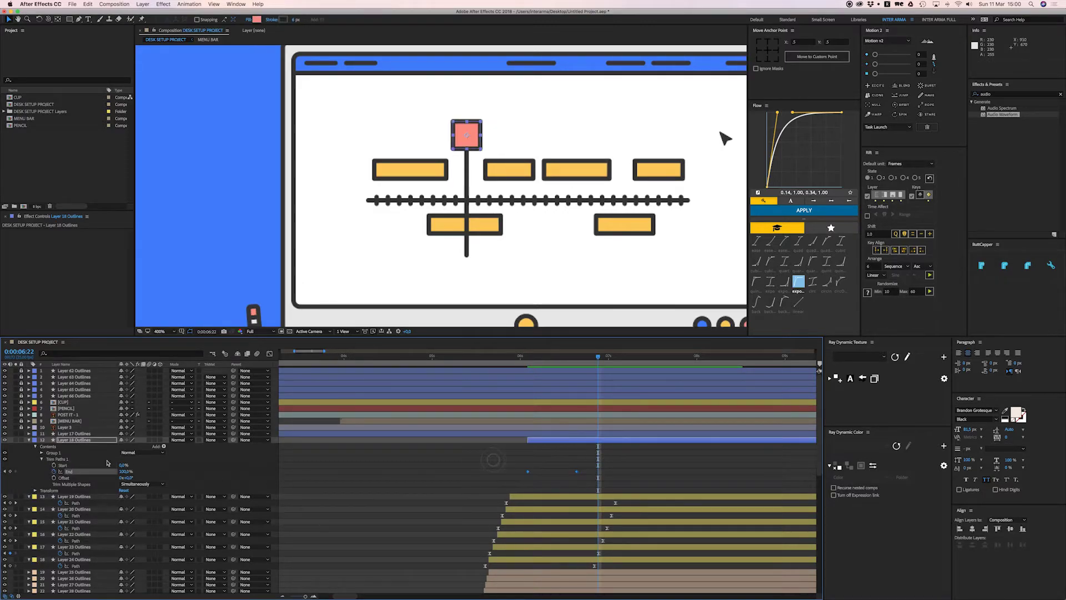
{"action": "left_click", "coordinate": [59, 460]}
{"action": "key", "text": "Delete"}
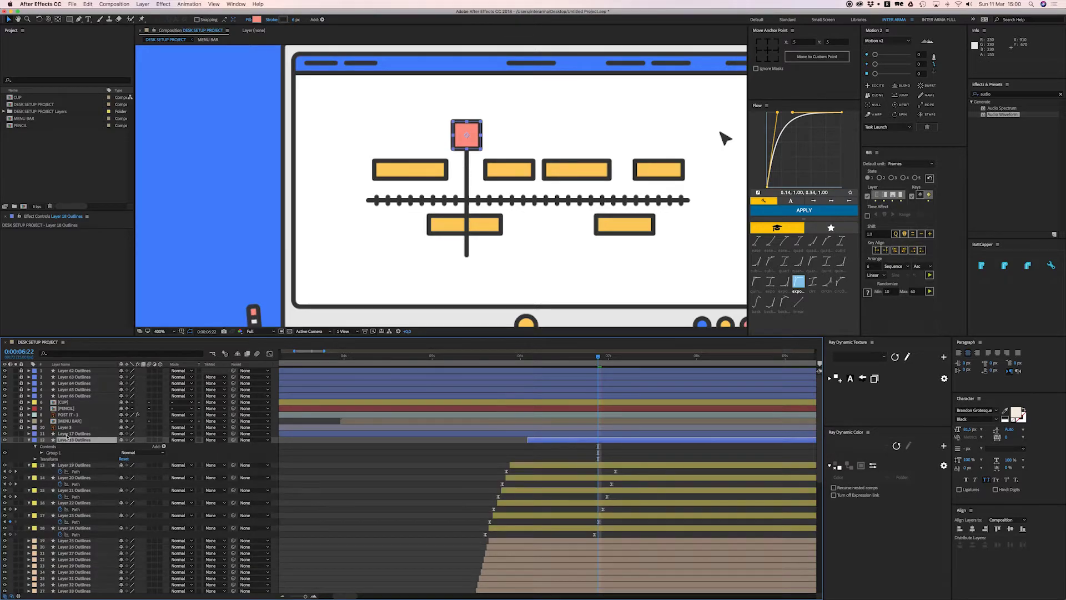
Trim Layer 17 Outlines to start at 0:00:06:22, paste the copied End keyframes onto it, and preview the line reveal
{"action": "left_click", "coordinate": [64, 433]}
{"action": "key", "text": "alt+bracketleft"}
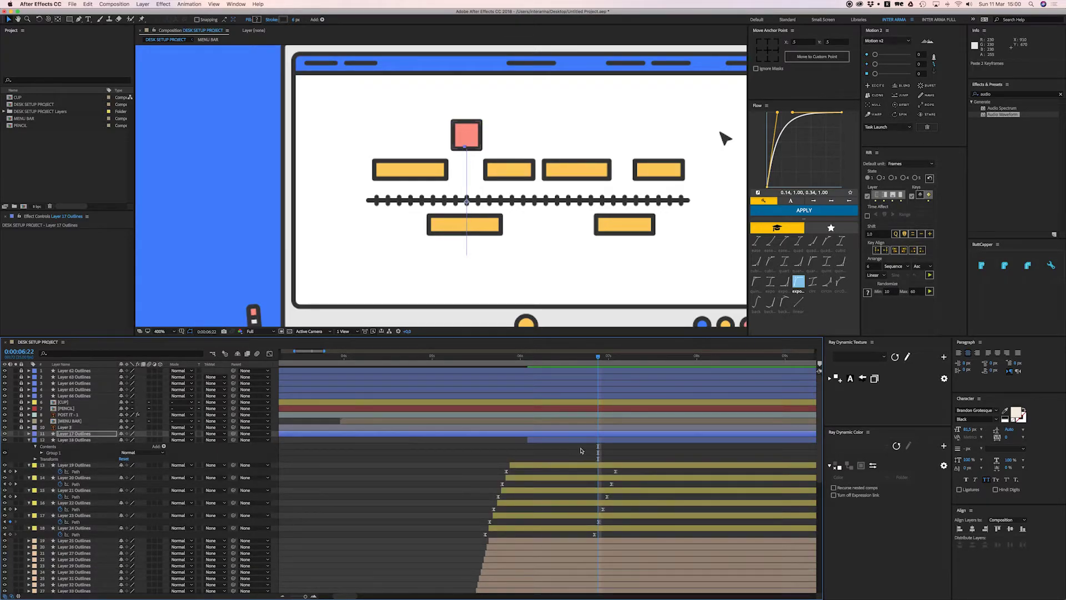
{"action": "key", "text": "super+v"}
{"action": "key", "text": "space"}
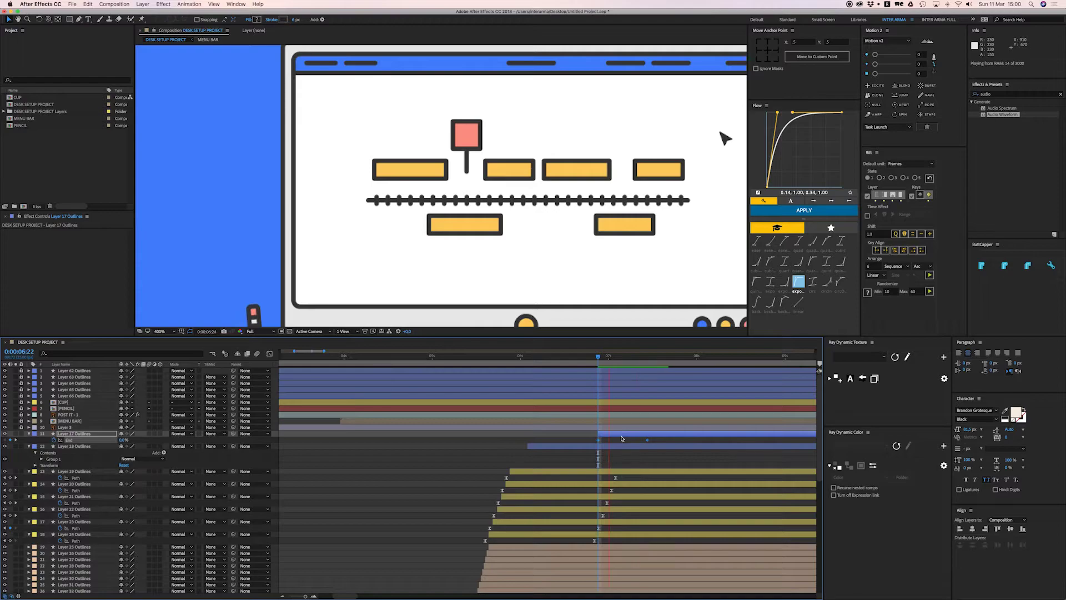
Space the End keyframes of Layer 17 Outlines further apart, apply the 0.14, 1.00, 0.34, 1.00 ease, and preview the line reveal
{"action": "left_click_drag", "start_coordinate": [658, 443], "coordinate": [572, 438]}
{"action": "left_click_drag", "start_coordinate": [655, 441], "coordinate": [570, 438]}
{"action": "left_click", "coordinate": [813, 212]}
{"action": "left_click", "coordinate": [604, 358]}
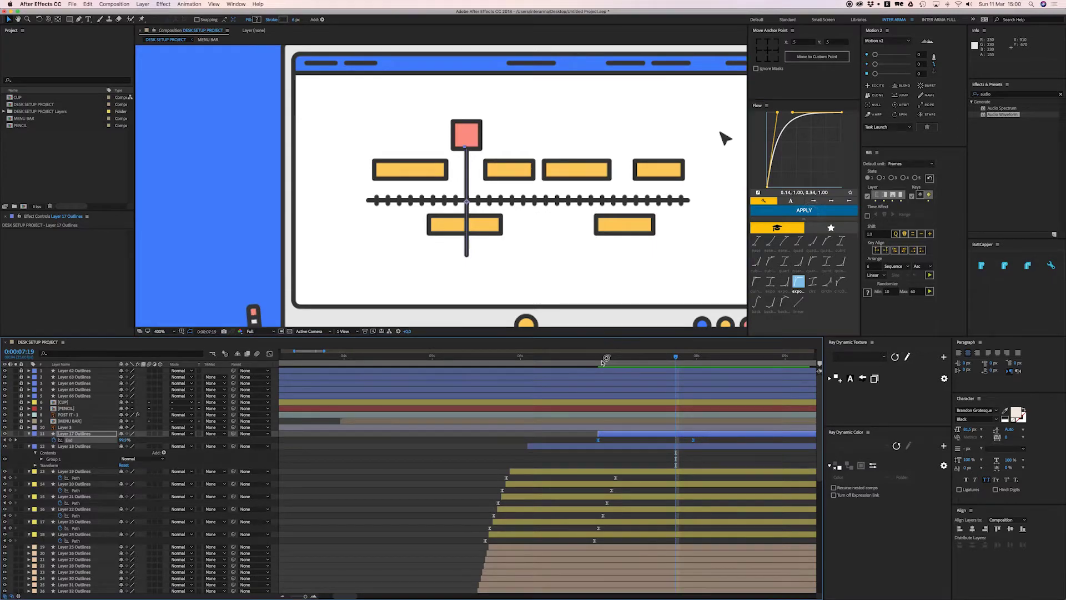
{"action": "left_click", "coordinate": [628, 455]}
{"action": "key", "text": "space"}
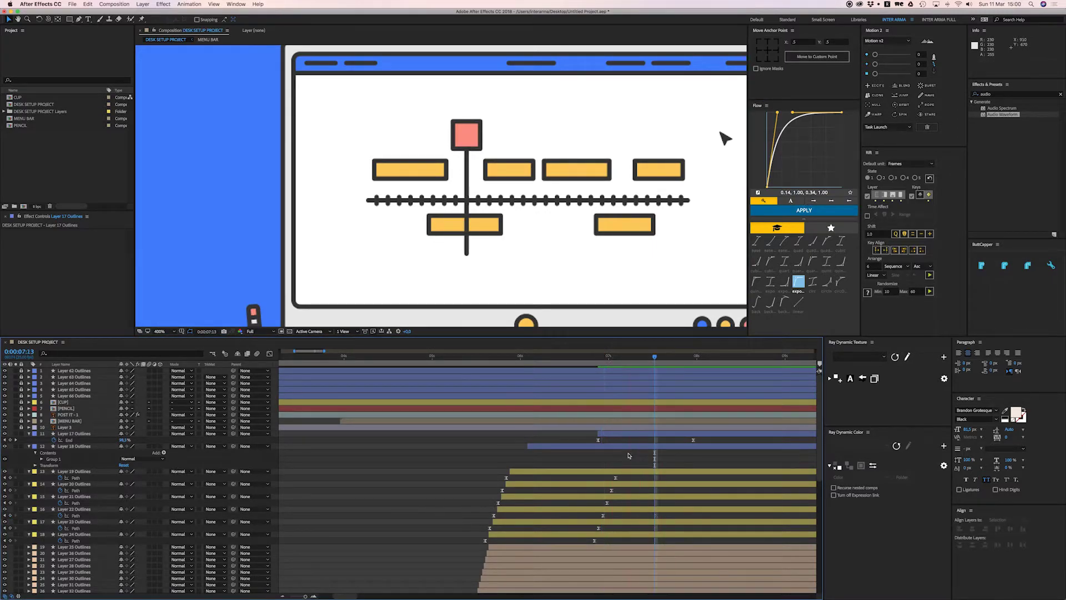
{"action": "left_click_drag", "start_coordinate": [617, 358], "coordinate": [599, 360]}
{"action": "key", "text": "space"}
Move the red square, Layer 18 Outlines, above Layer 17 Outlines and add a Path keyframe to it at 0:00:07:21
{"action": "left_click", "coordinate": [476, 136]}
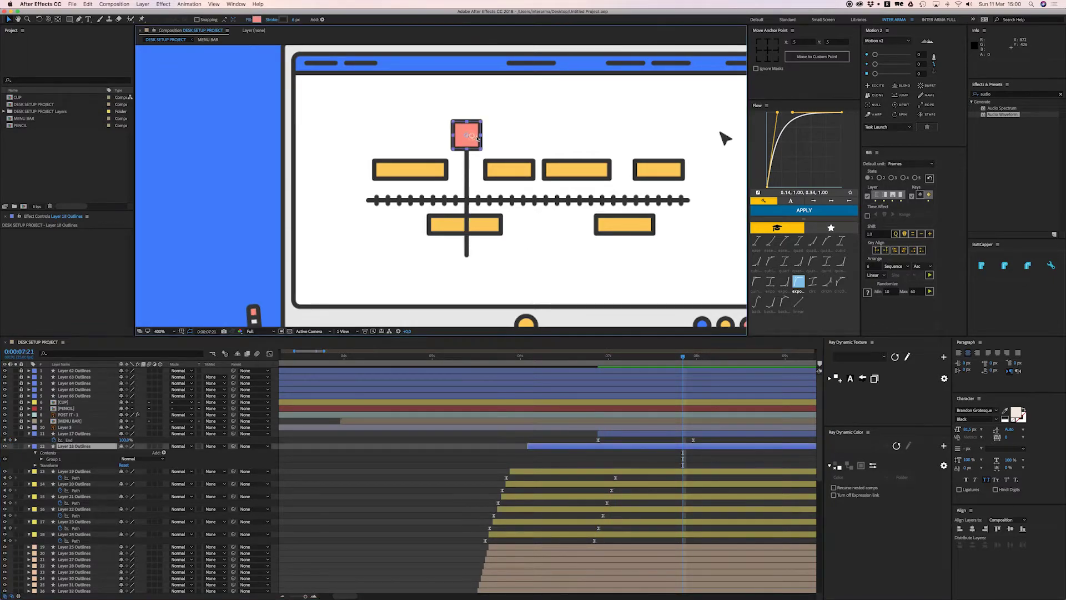
{"action": "key", "text": "ctrl+bracketright"}
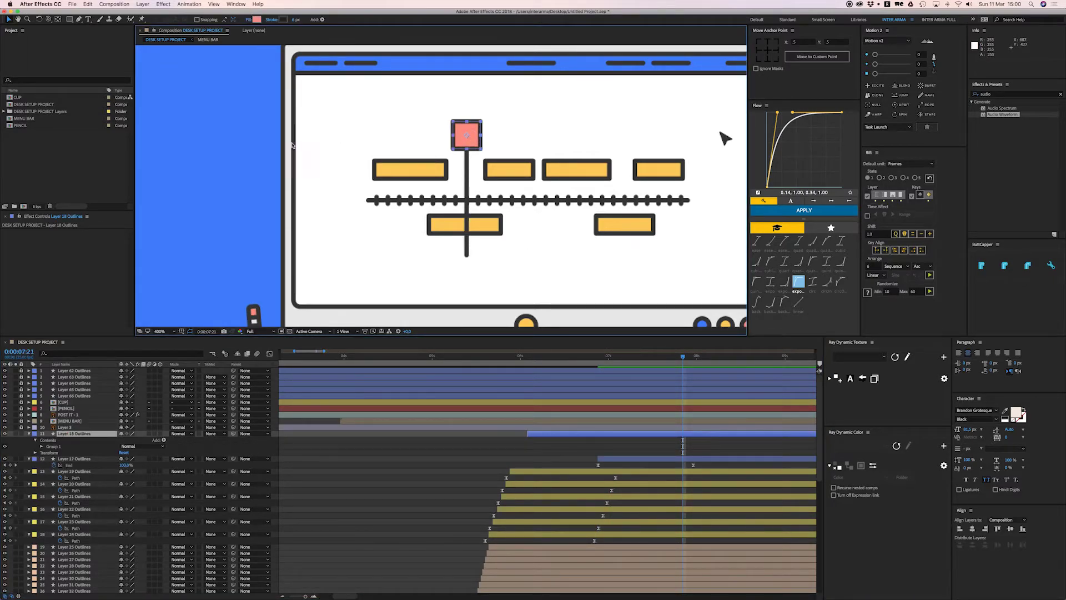
{"action": "left_click", "coordinate": [41, 446]}
{"action": "left_click", "coordinate": [48, 453]}
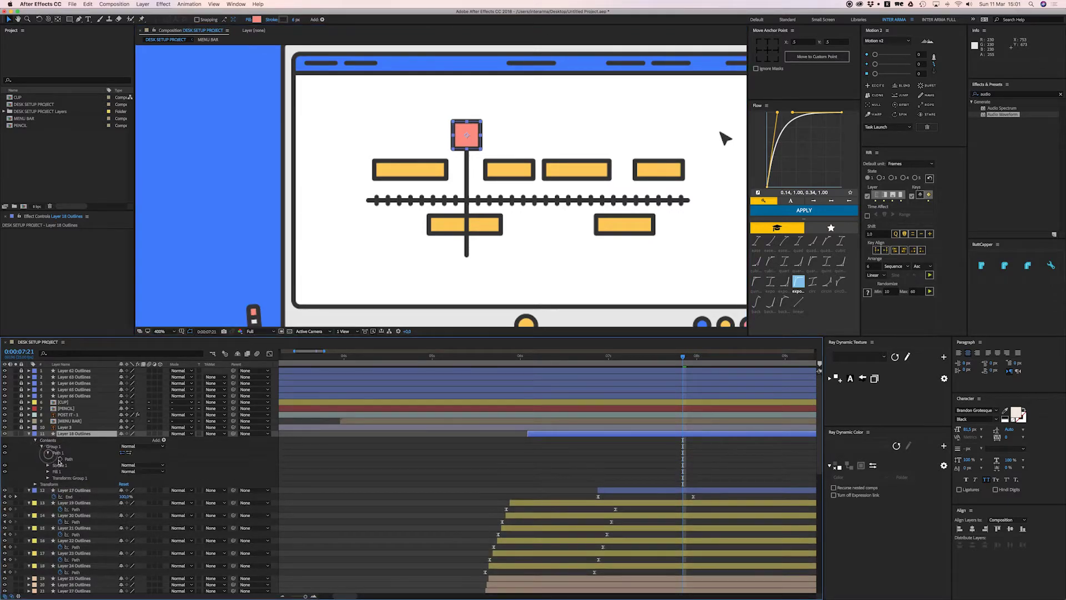
{"action": "left_click", "coordinate": [58, 459]}
At 0:00:07:04, collapse the red square by moving its upper vertices down onto its bottom edge
{"action": "left_click_drag", "start_coordinate": [630, 365], "coordinate": [623, 364]}
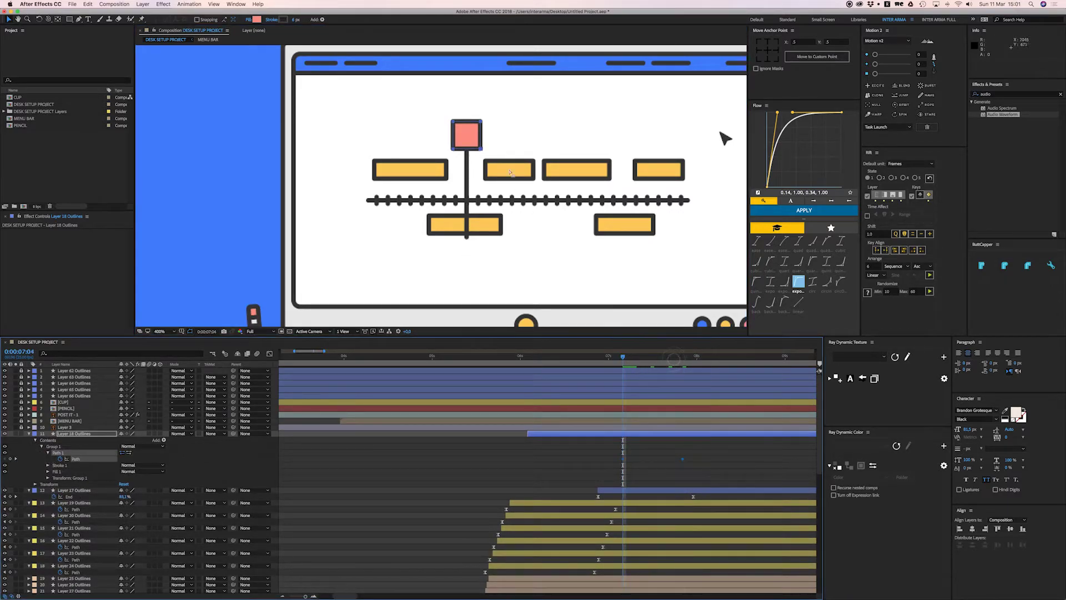
{"action": "key", "text": "g"}
{"action": "key", "text": "v"}
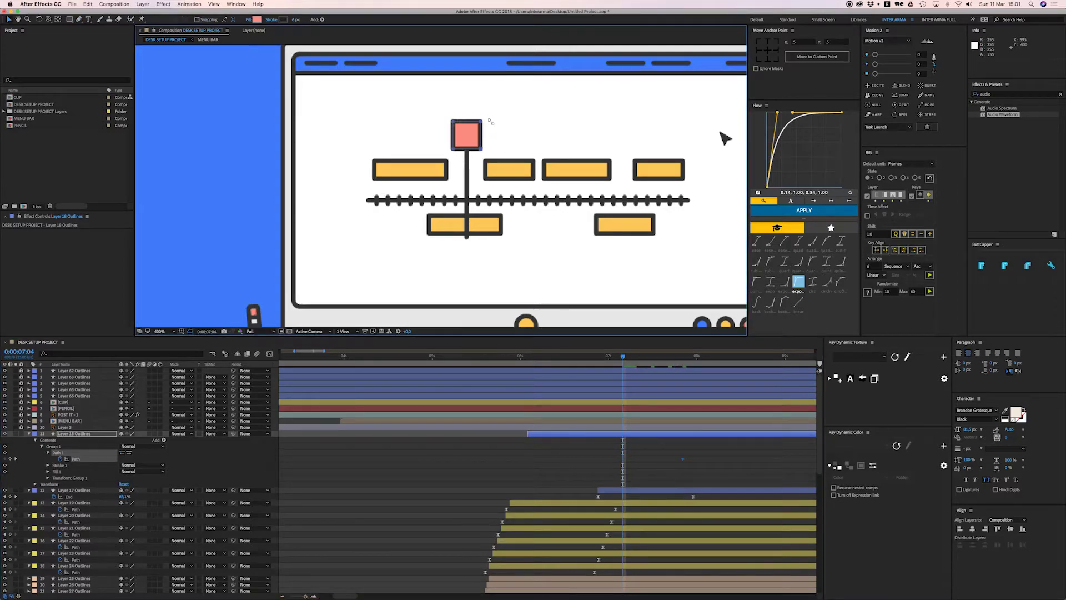
{"action": "left_click_drag", "start_coordinate": [449, 127], "coordinate": [482, 145]}
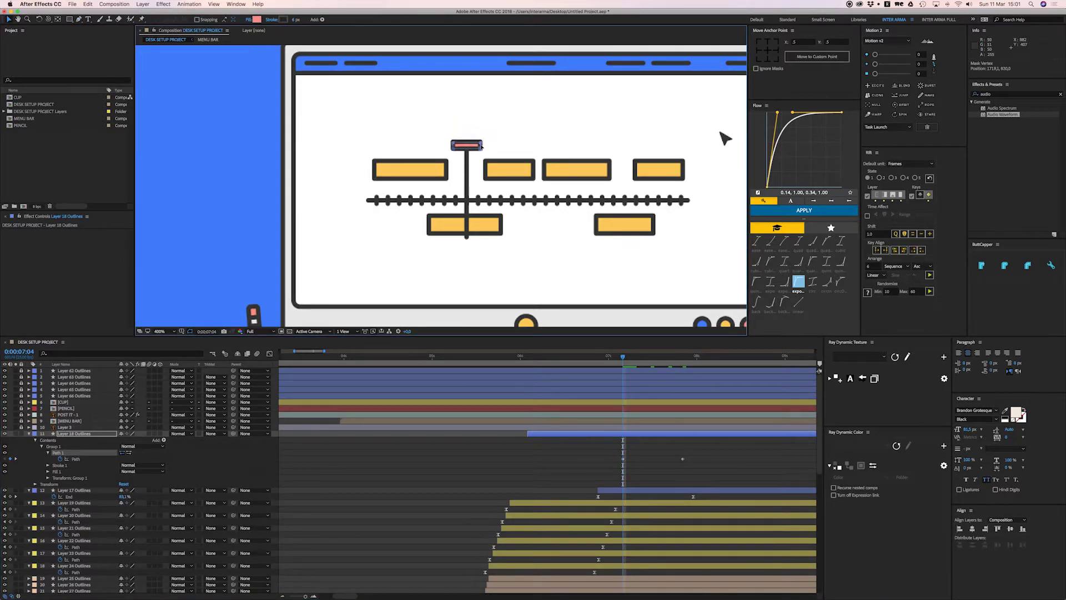
Trim Layer 18 Outlines to start at 0:00:07:05, apply the 0.14, 1.00, 0.34, 1.00 ease to its Path keyframes, and preview
{"action": "key", "text": "alt+["}
{"action": "left_click", "coordinate": [802, 211]}
{"action": "left_click_drag", "start_coordinate": [626, 437], "coordinate": [625, 434]}
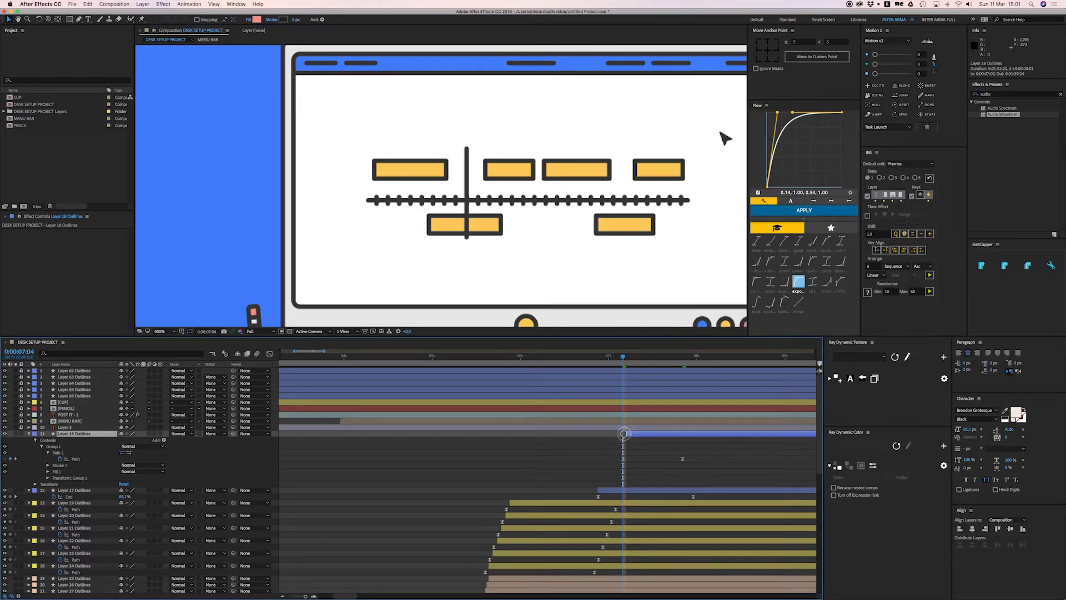
{"action": "left_click_drag", "start_coordinate": [623, 358], "coordinate": [609, 359]}
{"action": "key", "text": "space"}
{"action": "key", "text": "space"}
Shift Layer 18 Outlines back in time so its first Path keyframe falls at about 0:00:06:16, and preview from 0:00:06:12
{"action": "left_click_drag", "start_coordinate": [655, 437], "coordinate": [609, 437]}
{"action": "left_click_drag", "start_coordinate": [627, 358], "coordinate": [563, 363]}
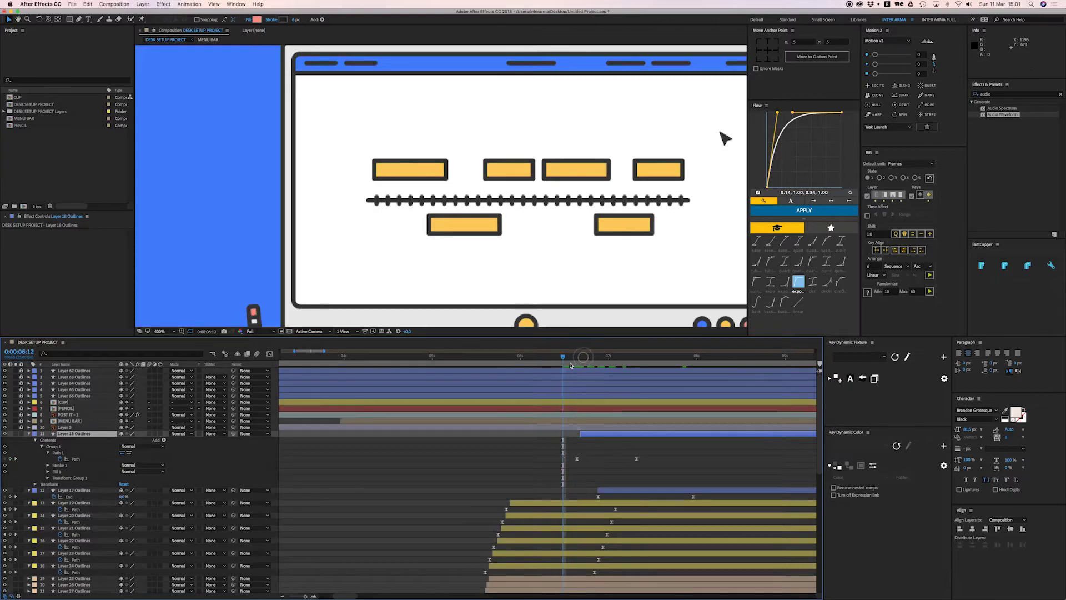
{"action": "key", "text": "space"}
Parent the vertical line, Layer 17 Outlines, to Layer 18 Outlines and preview the animation on the full illustration from about 0:00:06:09
{"action": "left_click", "coordinate": [621, 490]}
{"action": "left_click_drag", "start_coordinate": [233, 490], "coordinate": [445, 441]}
{"action": "scroll", "coordinate": [423, 211], "scroll_direction": "down", "scroll_amount": 2}
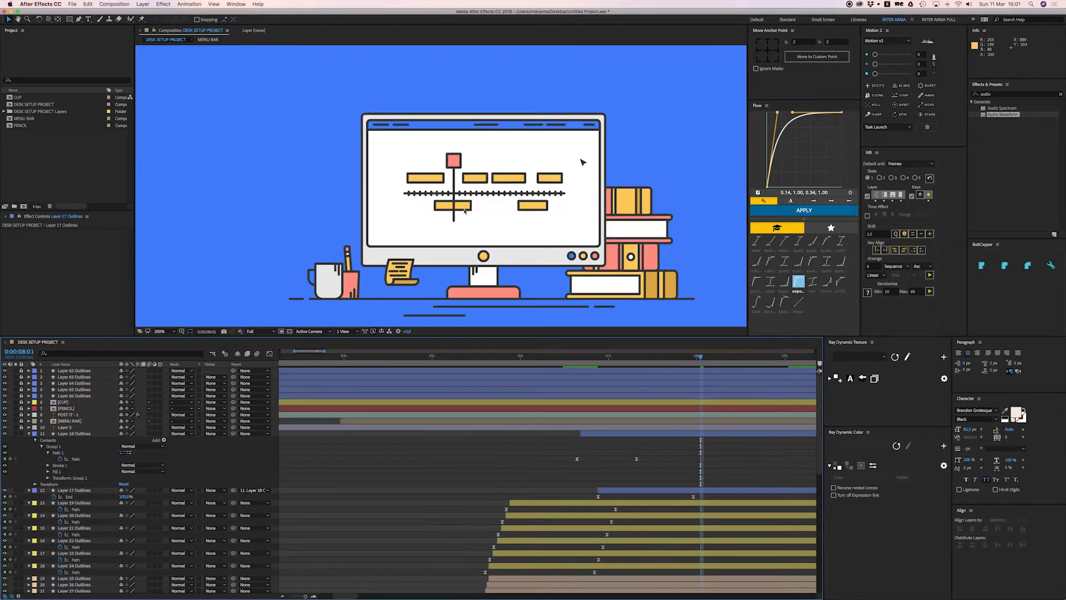
{"action": "left_click", "coordinate": [445, 173]}
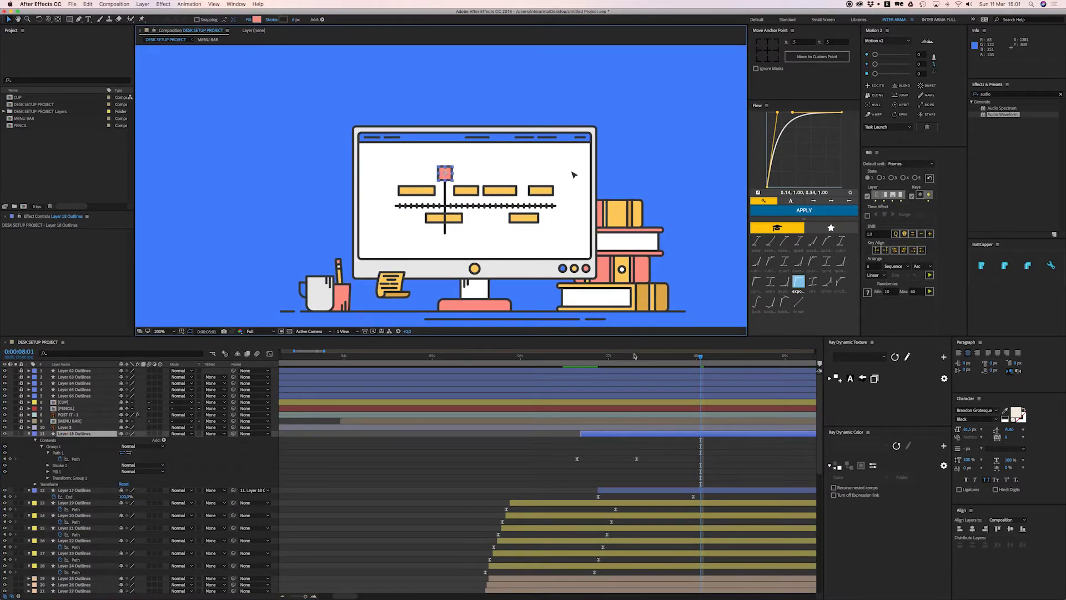
{"action": "left_click_drag", "start_coordinate": [631, 361], "coordinate": [554, 369]}
{"action": "key", "text": "space"}
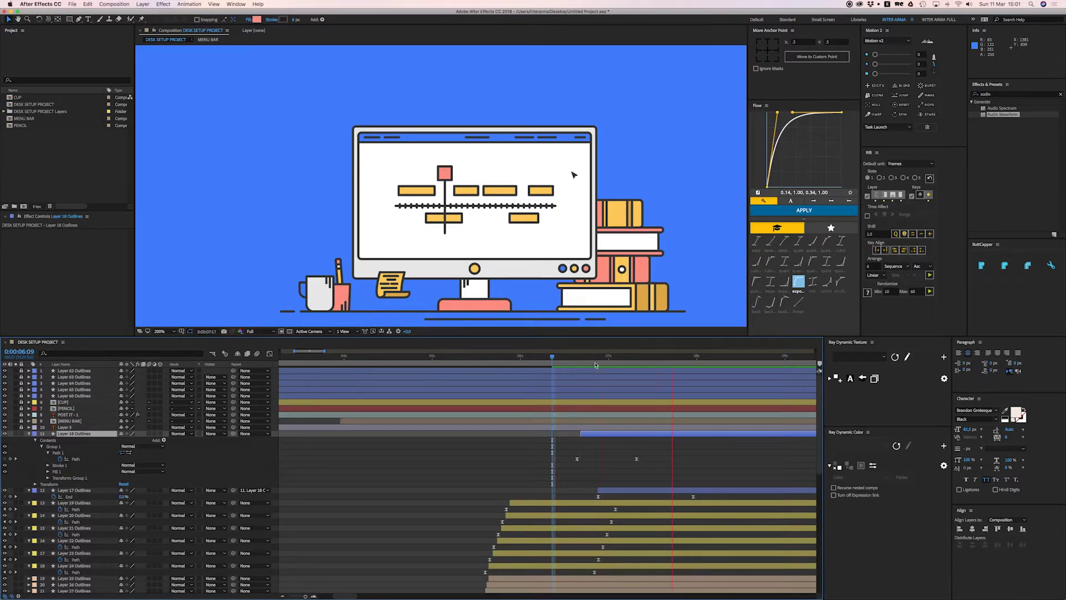
{"action": "left_click", "coordinate": [556, 365]}
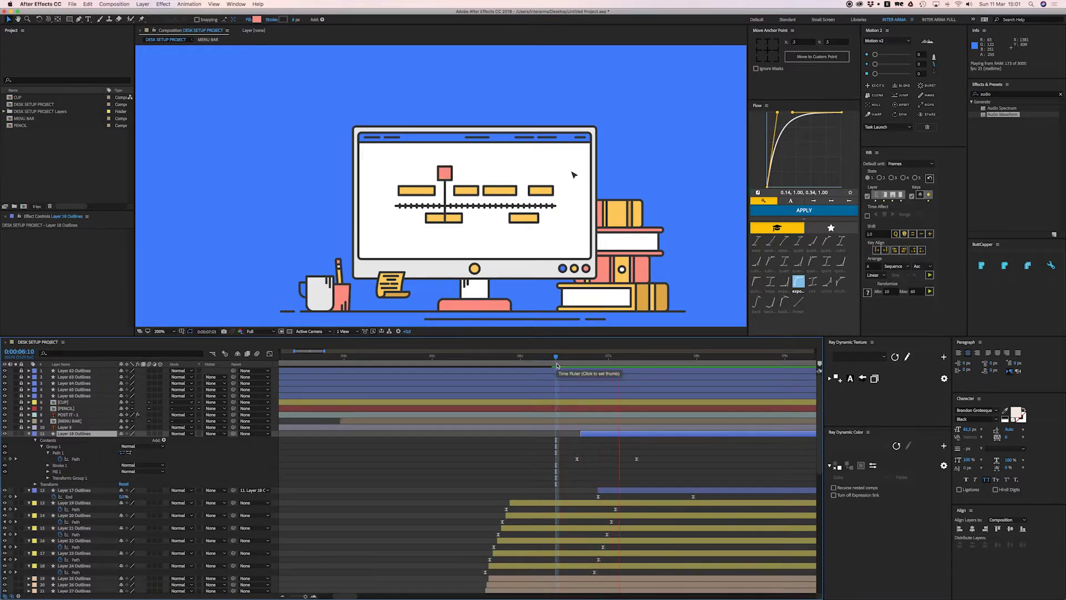
Collapse the layers' keyframe rows and shift Layer 18 and Layer 17 Outlines together to start at about 0:00:04:15
{"action": "left_click_drag", "start_coordinate": [588, 362], "coordinate": [447, 375]}
{"action": "left_click", "coordinate": [535, 461]}
{"action": "key", "text": "u"}
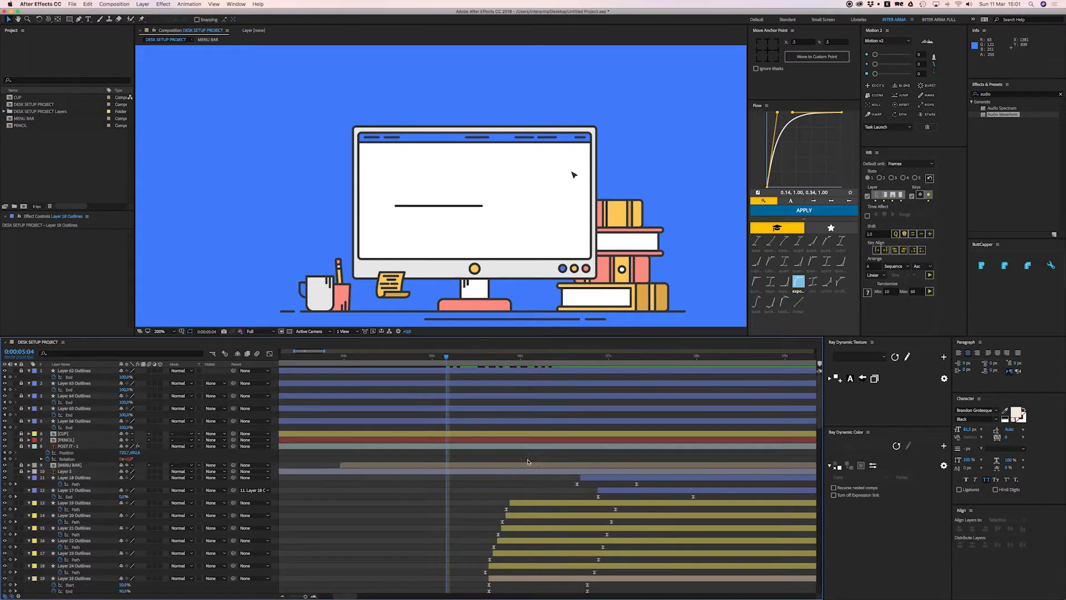
{"action": "key", "text": "u"}
{"action": "left_click", "coordinate": [603, 433]}
{"action": "left_click", "coordinate": [603, 440], "text": "shift"}
{"action": "left_click_drag", "start_coordinate": [603, 440], "coordinate": [428, 441]}
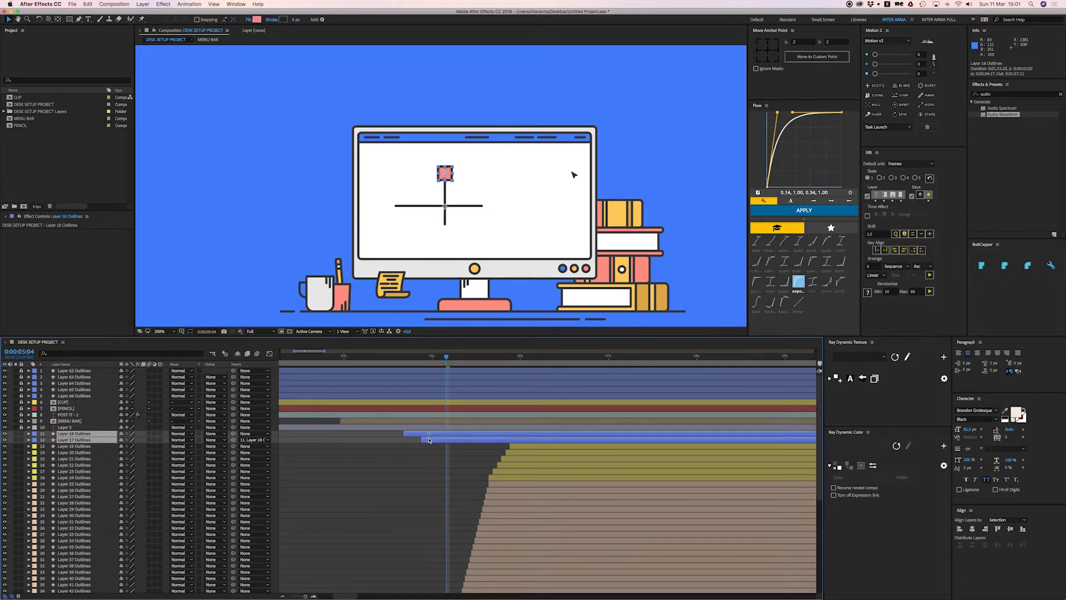
Pre-compose Layer 18 and Layer 17 Outlines as SCRUBBER, moving all attributes into the new composition, and preview
{"action": "key", "text": "super+shift+c"}
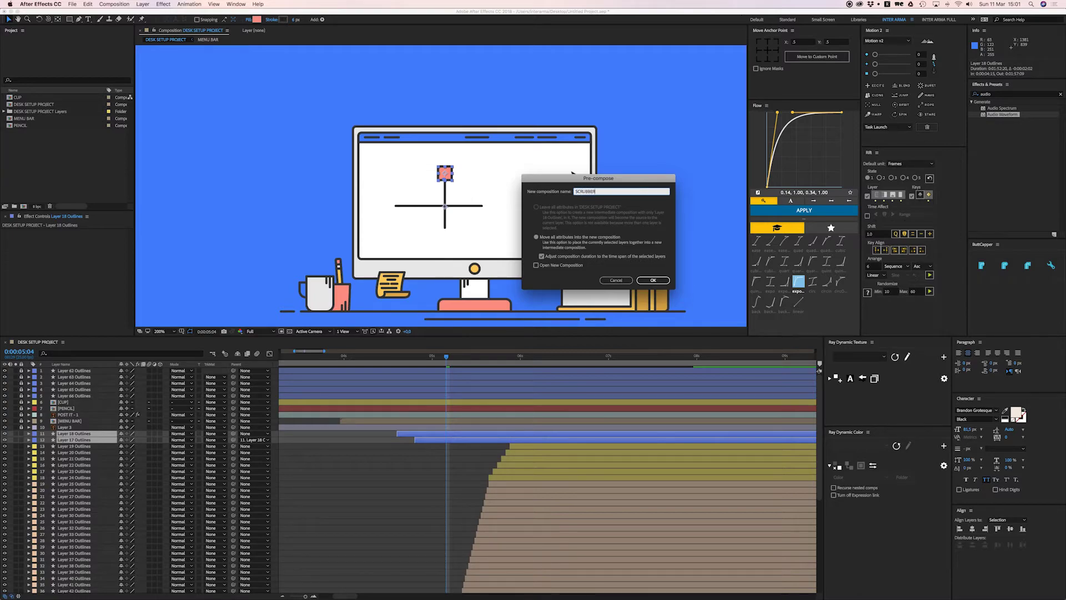
{"action": "key", "text": "Return"}
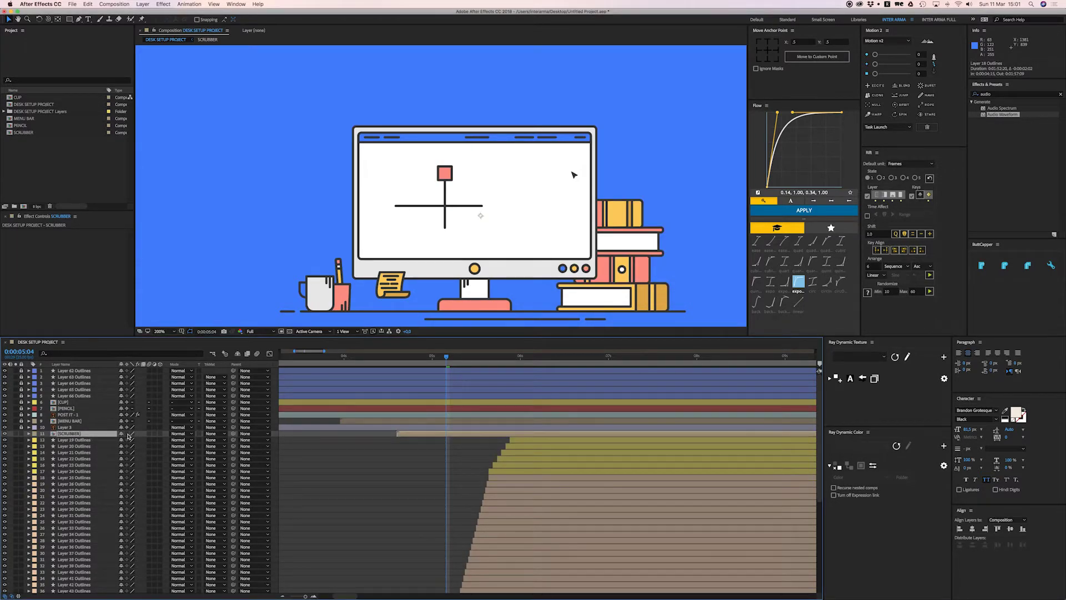
{"action": "key", "text": "space"}
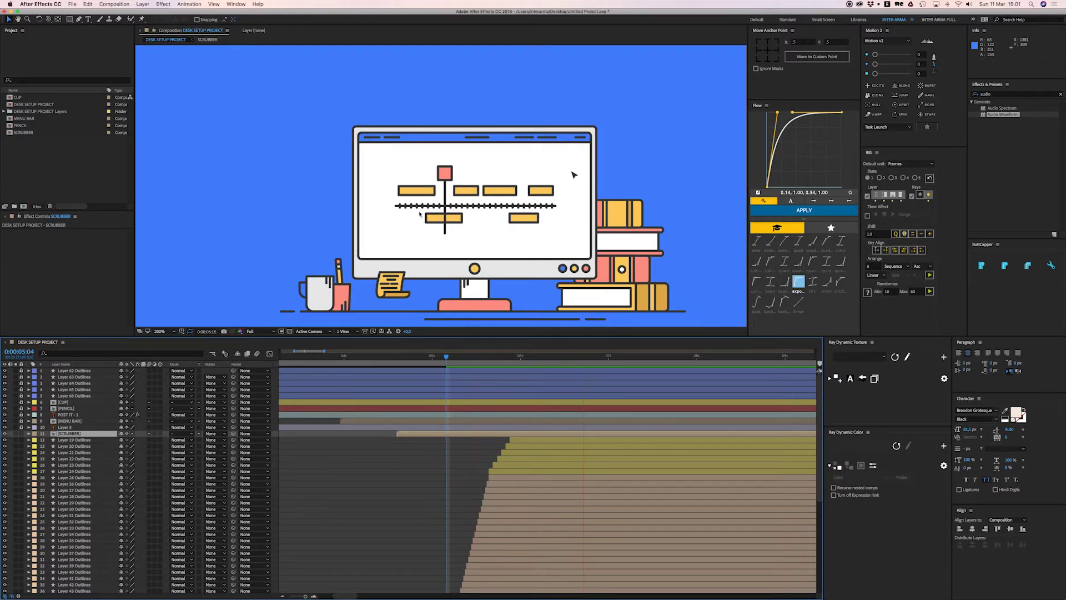
Pre-compose the six yellow rectangle layers as BLOCKS and give the new layer a Yellow label
{"action": "left_click", "coordinate": [528, 470]}
{"action": "left_click", "coordinate": [525, 441], "text": "shift"}
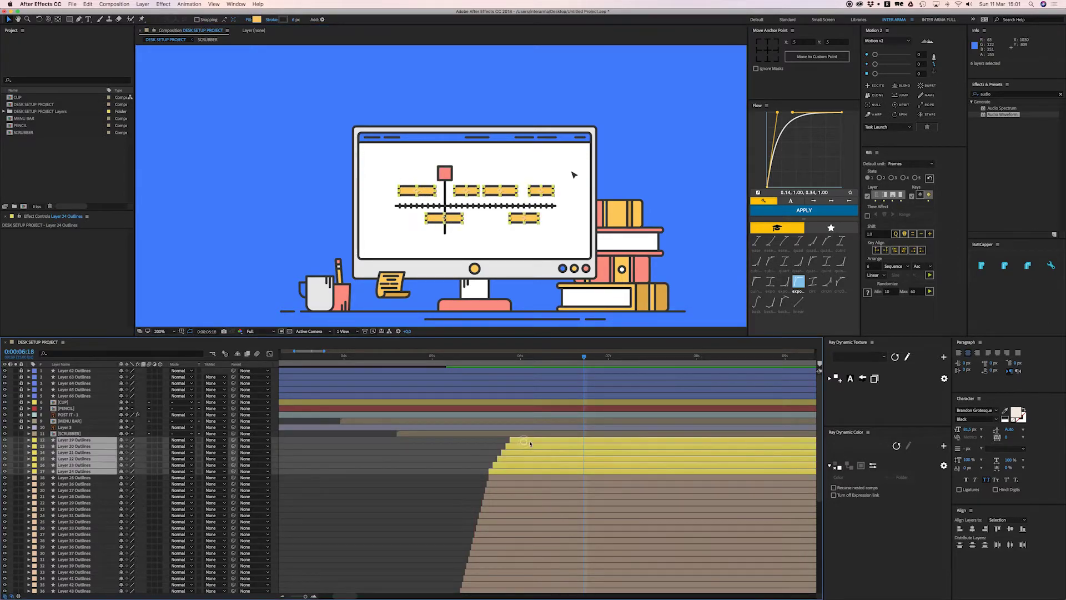
{"action": "key", "text": "super+shift+c"}
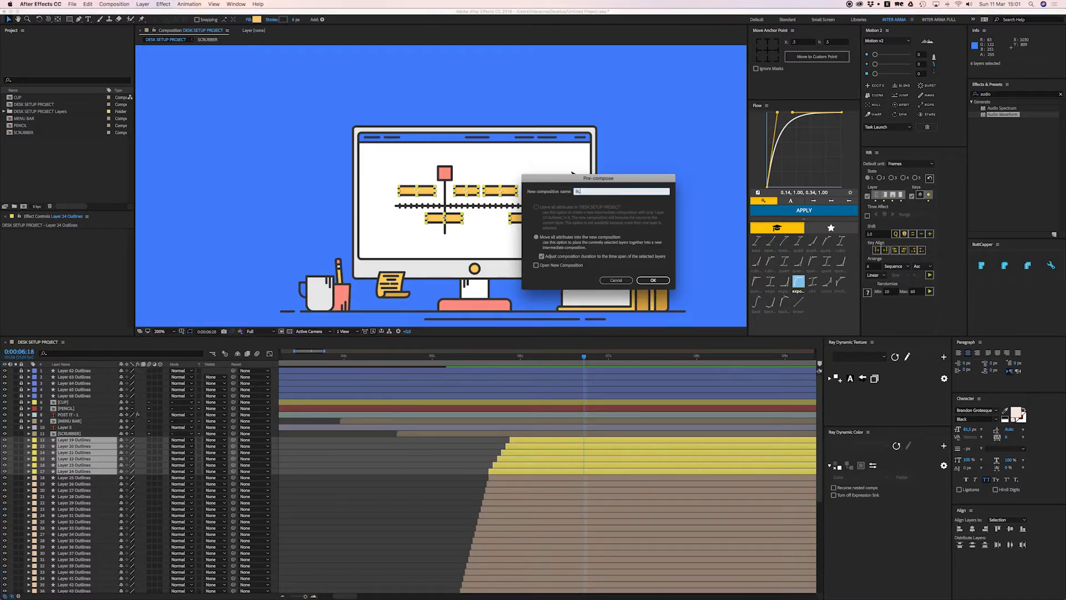
{"action": "key", "text": "Return"}
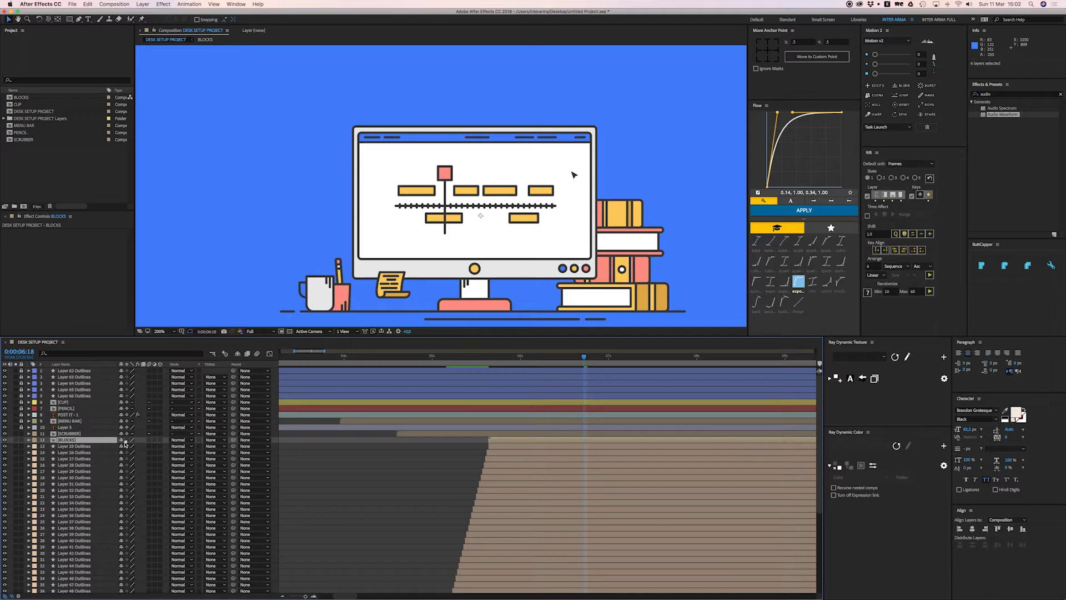
{"action": "left_click", "coordinate": [34, 441]}
{"action": "left_click", "coordinate": [55, 481]}
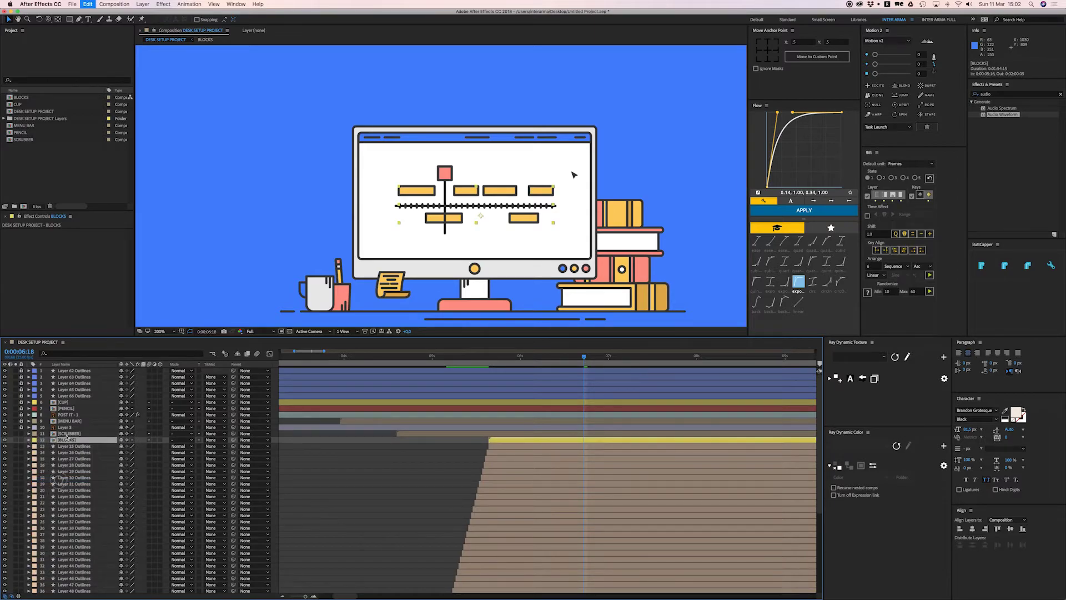
Change the SCRUBBER layer's label colour to Red
{"action": "left_click", "coordinate": [29, 434]}
{"action": "left_click", "coordinate": [34, 433]}
{"action": "left_click", "coordinate": [56, 467]}
{"action": "left_click", "coordinate": [509, 447]}
{"action": "scroll", "coordinate": [437, 508], "scroll_direction": "down", "scroll_amount": 8}
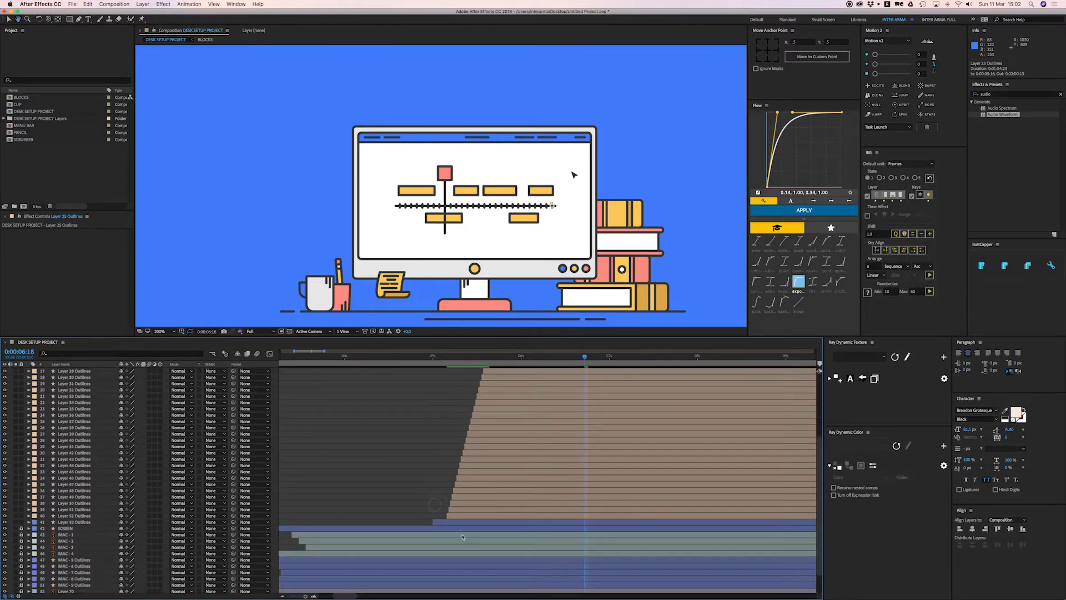
{"action": "left_click", "coordinate": [457, 516], "text": "shift"}
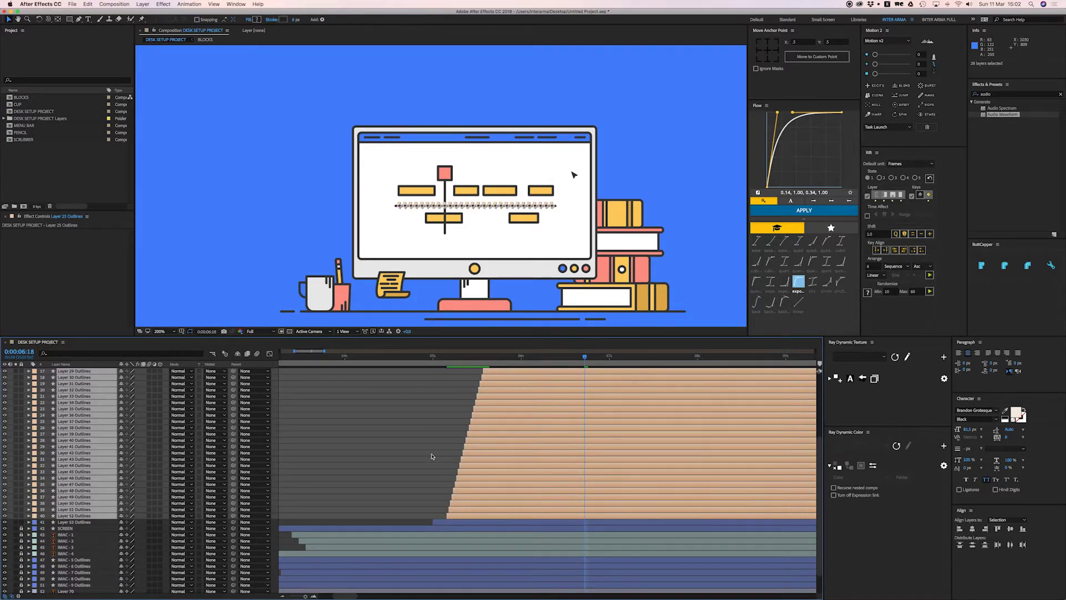
{"action": "key", "text": "super+shift+c"}
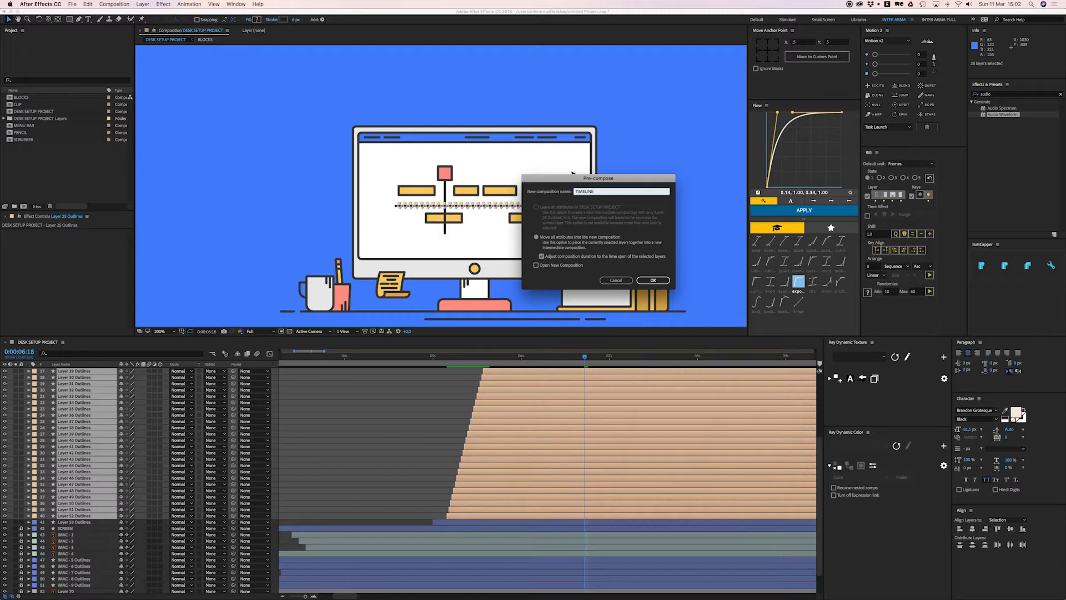
{"action": "type", "text": "TIMELINE"}
{"action": "key", "text": "Return"}
Pre-compose the tick mark layers together with the horizontal line, Layer 25 through Layer 53 Outlines, as TIMELINE
{"action": "left_click", "coordinate": [444, 524]}
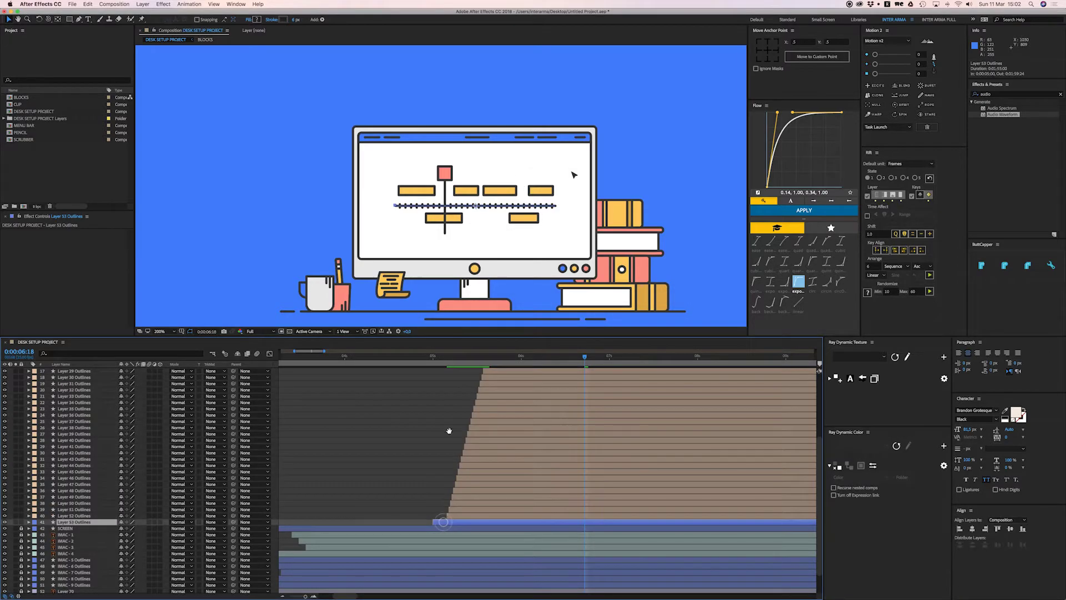
{"action": "scroll", "coordinate": [443, 506], "scroll_direction": "up", "scroll_amount": 7}
{"action": "left_click", "coordinate": [499, 433], "text": "shift"}
{"action": "key", "text": "super+shift+c"}
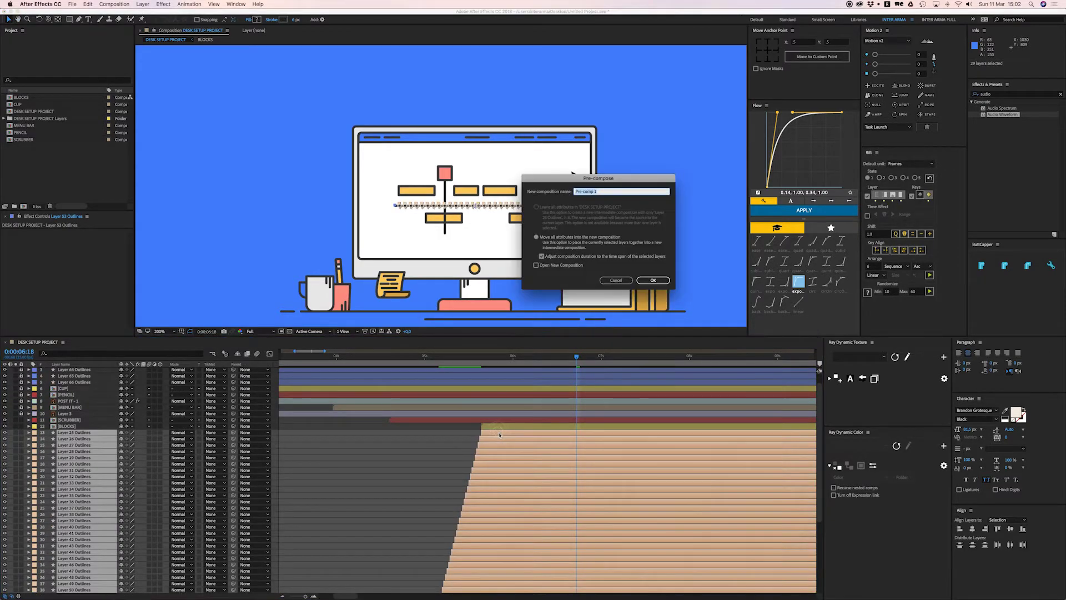
{"action": "type", "text": "TIMELINE"}
{"action": "key", "text": "Return"}
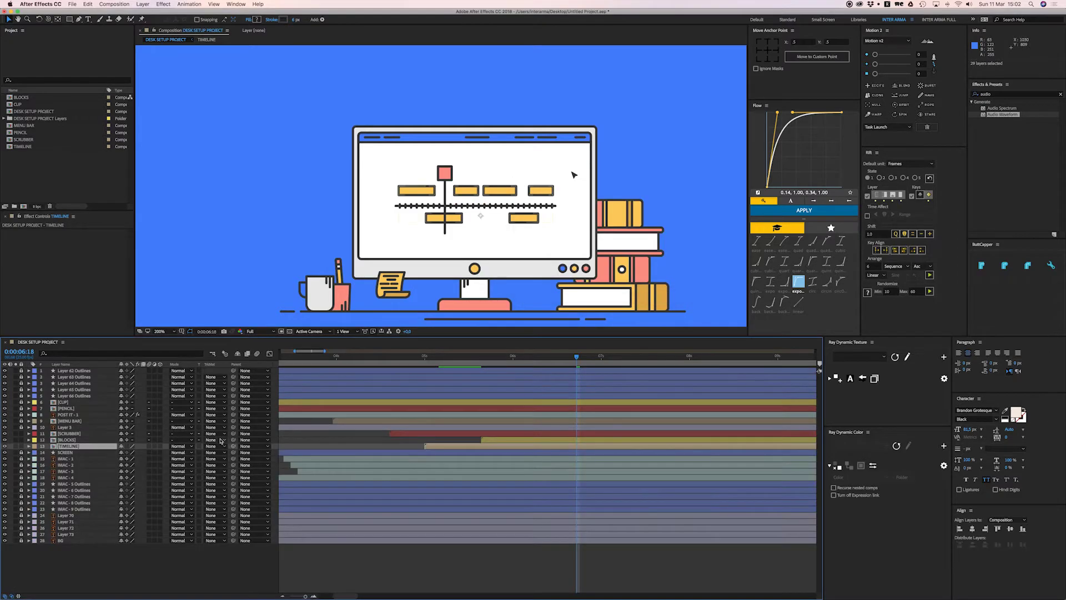
Change the TIMELINE layer's label colour to Blue and save the project
{"action": "left_click", "coordinate": [35, 447]}
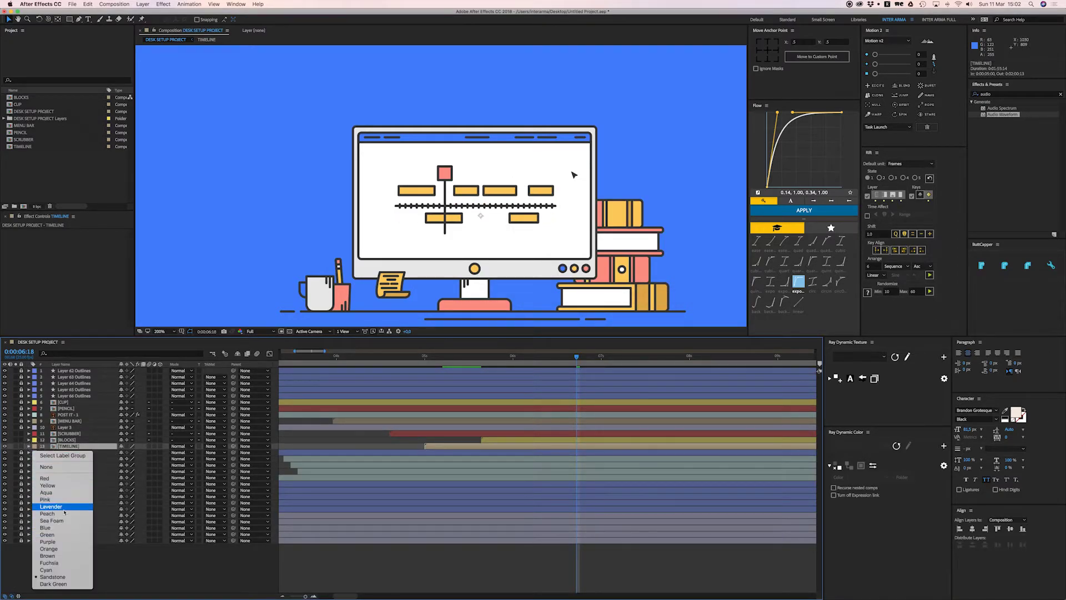
{"action": "left_click", "coordinate": [47, 527]}
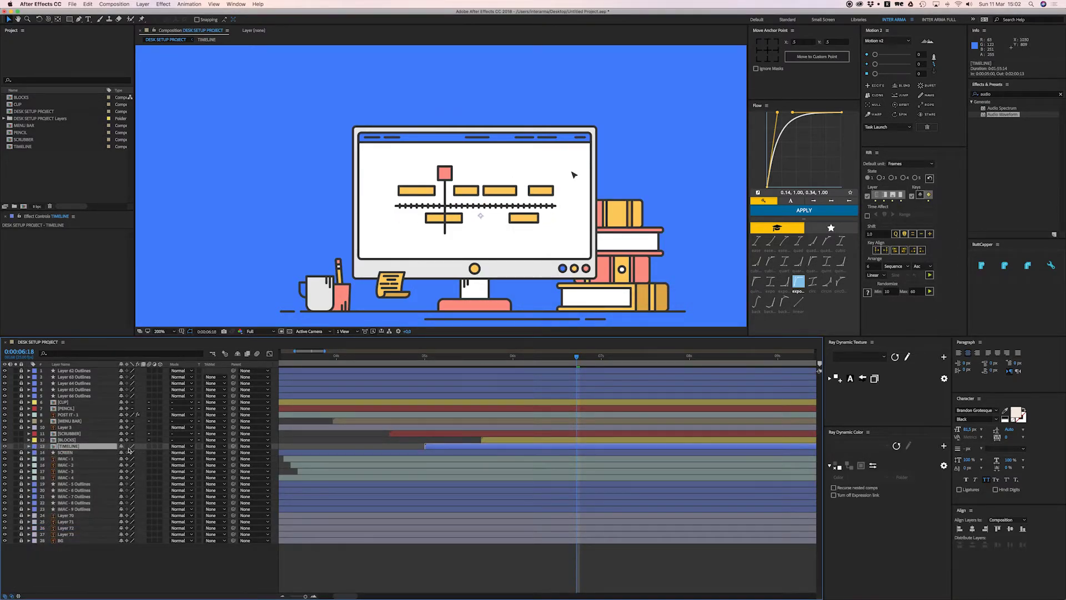
{"action": "left_click", "coordinate": [362, 439]}
{"action": "key", "text": "super+s"}
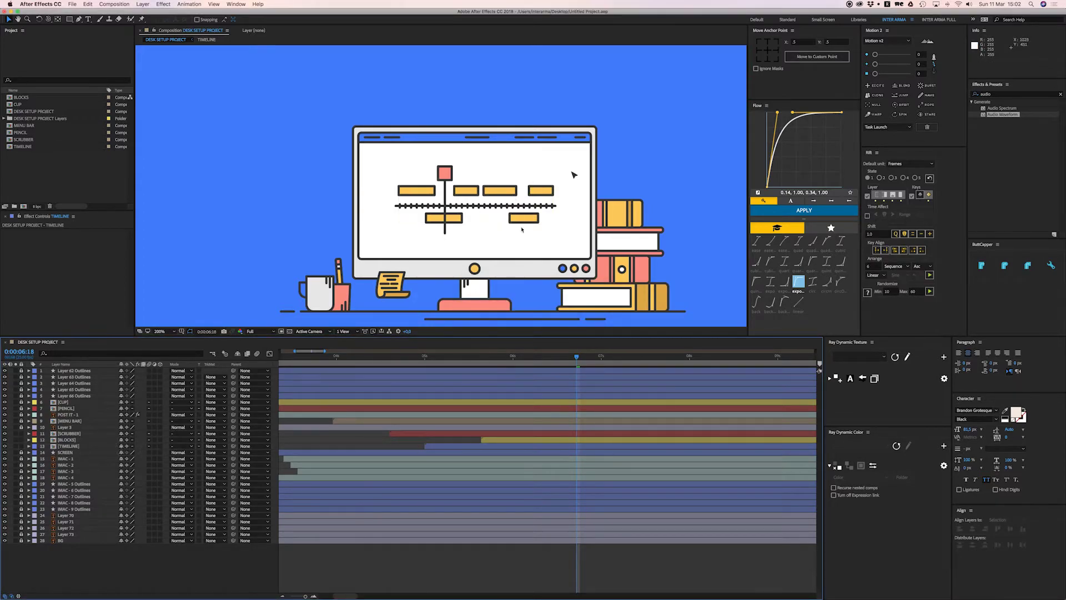
Shift the TIMELINE layer earlier to start at about 0:00:03:10, as the monitor rises, and preview the animation
{"action": "key", "text": "space"}
{"action": "left_click_drag", "start_coordinate": [565, 311], "coordinate": [550, 302]}
{"action": "left_click_drag", "start_coordinate": [577, 356], "coordinate": [335, 364]}
{"action": "scroll", "coordinate": [397, 409], "scroll_direction": "left", "scroll_amount": 3}
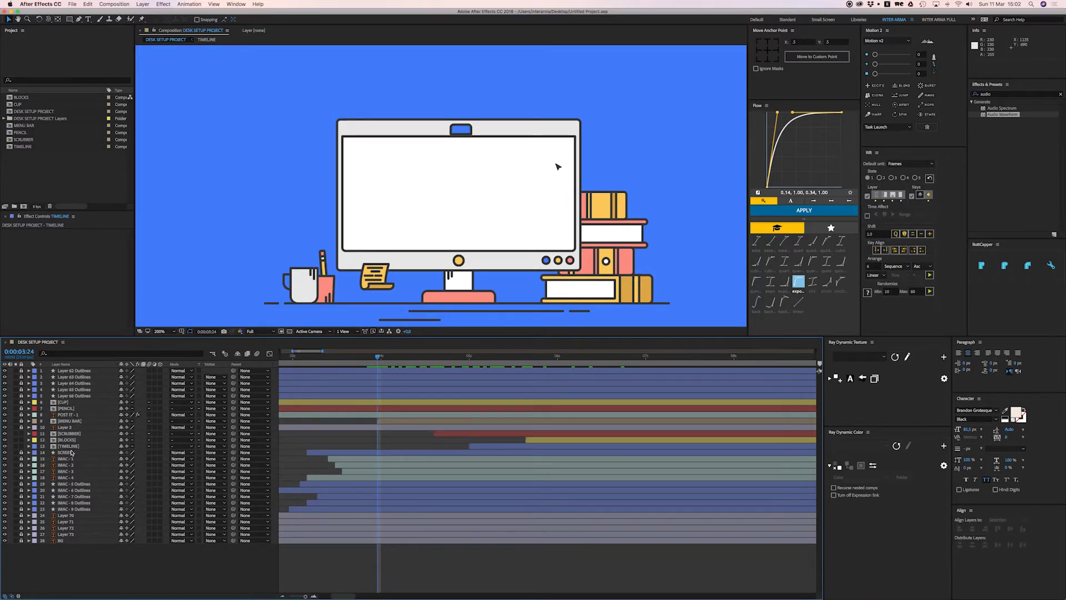
{"action": "left_click", "coordinate": [519, 446]}
{"action": "left_click_drag", "start_coordinate": [370, 362], "coordinate": [339, 358]}
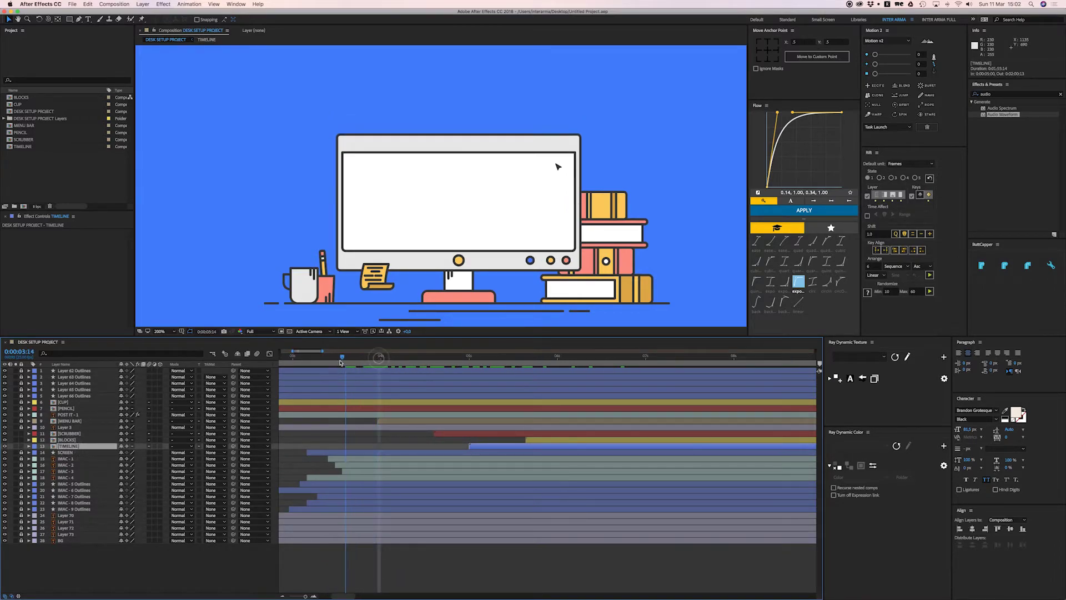
{"action": "left_click_drag", "start_coordinate": [484, 448], "coordinate": [335, 448]}
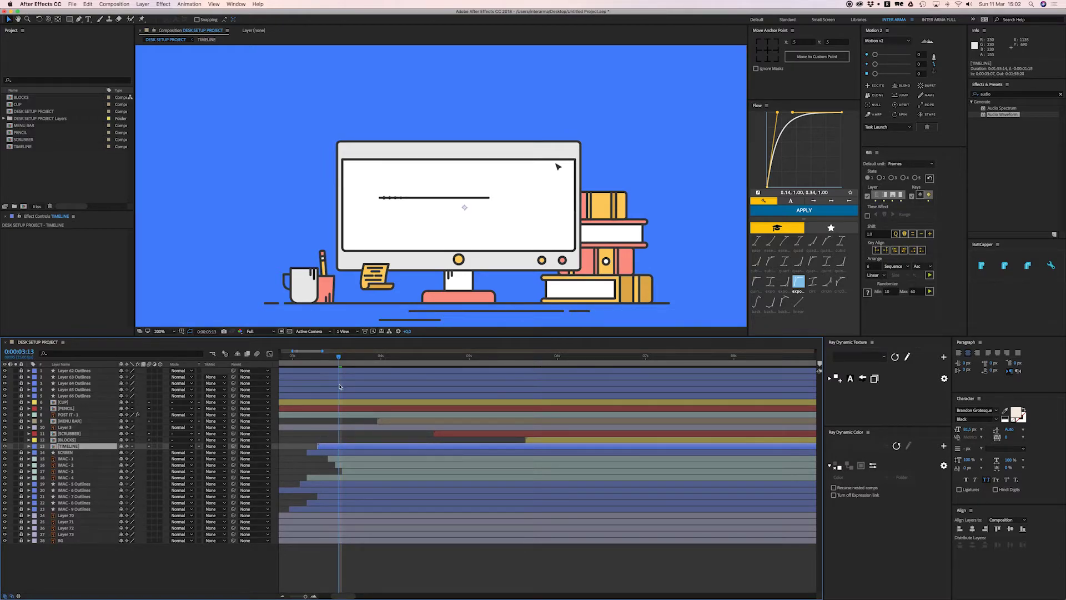
{"action": "left_click_drag", "start_coordinate": [339, 359], "coordinate": [331, 358]}
{"action": "left_click_drag", "start_coordinate": [340, 448], "coordinate": [352, 451]}
{"action": "key", "text": "space"}
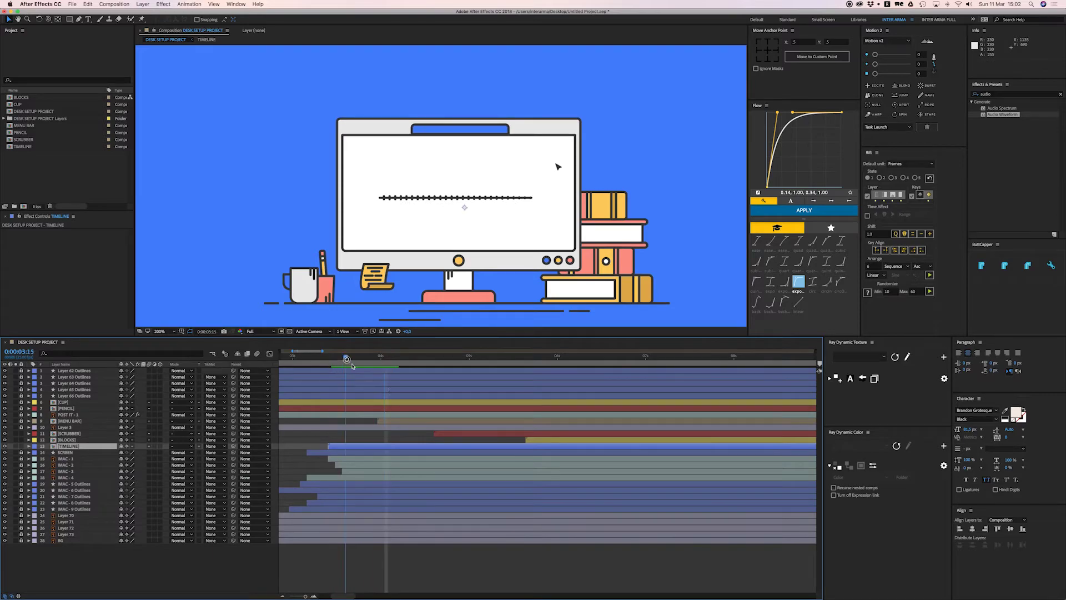
Shift the BLOCKS layer earlier to start at about 0:00:03:12 and preview from about 0:00:03:07
{"action": "left_click_drag", "start_coordinate": [545, 443], "coordinate": [361, 442]}
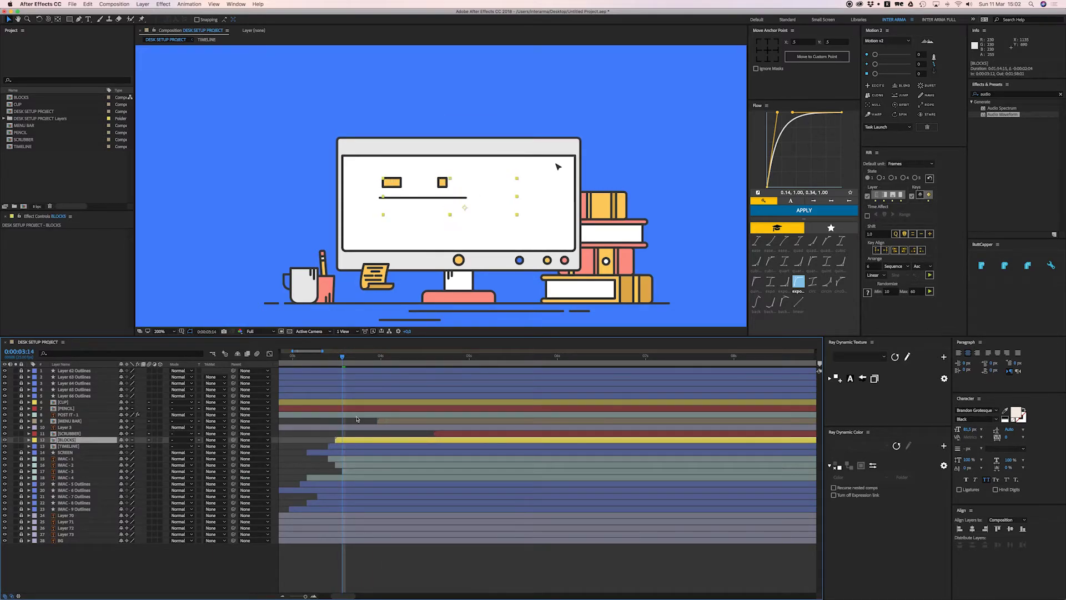
{"action": "left_click_drag", "start_coordinate": [338, 359], "coordinate": [317, 360]}
{"action": "key", "text": "space"}
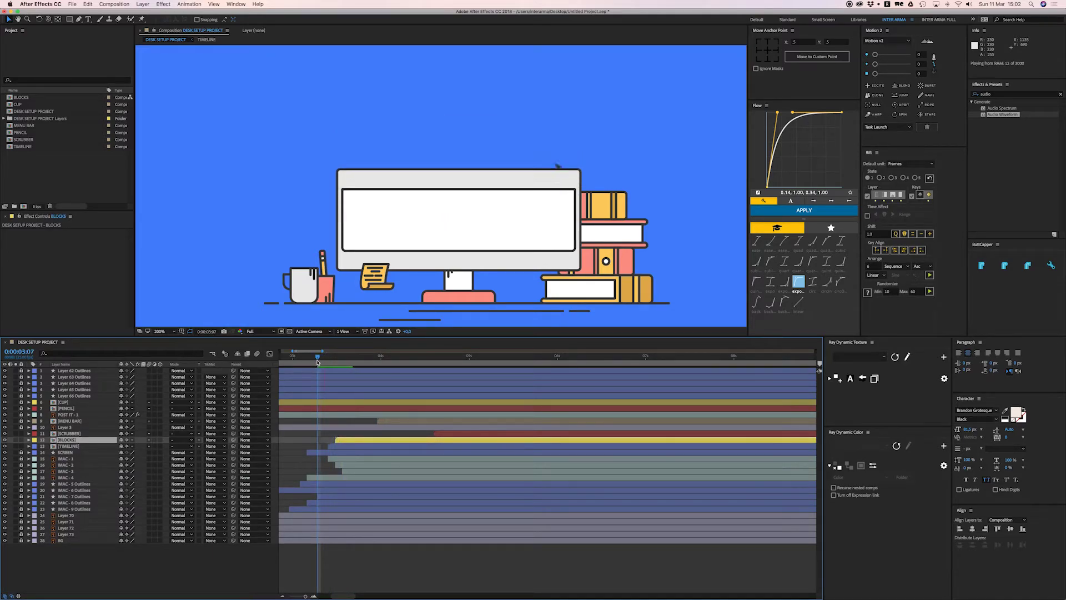
Shift the SCRUBBER layer earlier to start at about 0:00:03:21 and preview from about 0:00:03:04
{"action": "left_click_drag", "start_coordinate": [456, 436], "coordinate": [414, 436]}
{"action": "left_click_drag", "start_coordinate": [413, 358], "coordinate": [309, 371]}
{"action": "key", "text": "space"}
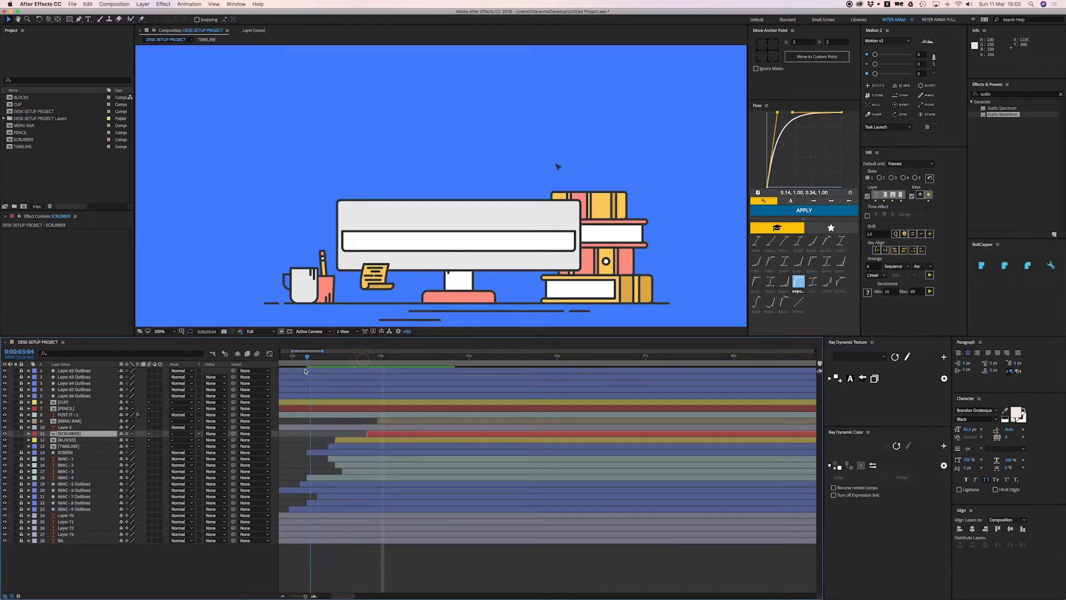
Make IMAC - 4, the yellow button below the screen, start at about 0:00:03:09 and preview from about 0:00:02:24
{"action": "left_click", "coordinate": [459, 263]}
{"action": "left_click", "coordinate": [313, 437]}
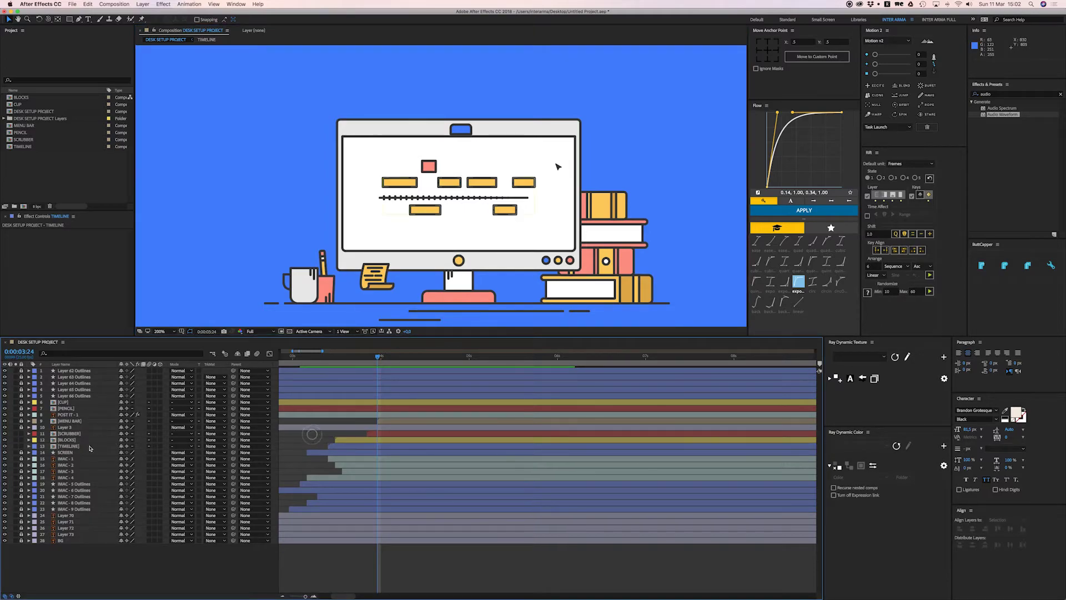
{"action": "left_click", "coordinate": [458, 261]}
{"action": "left_click", "coordinate": [73, 477]}
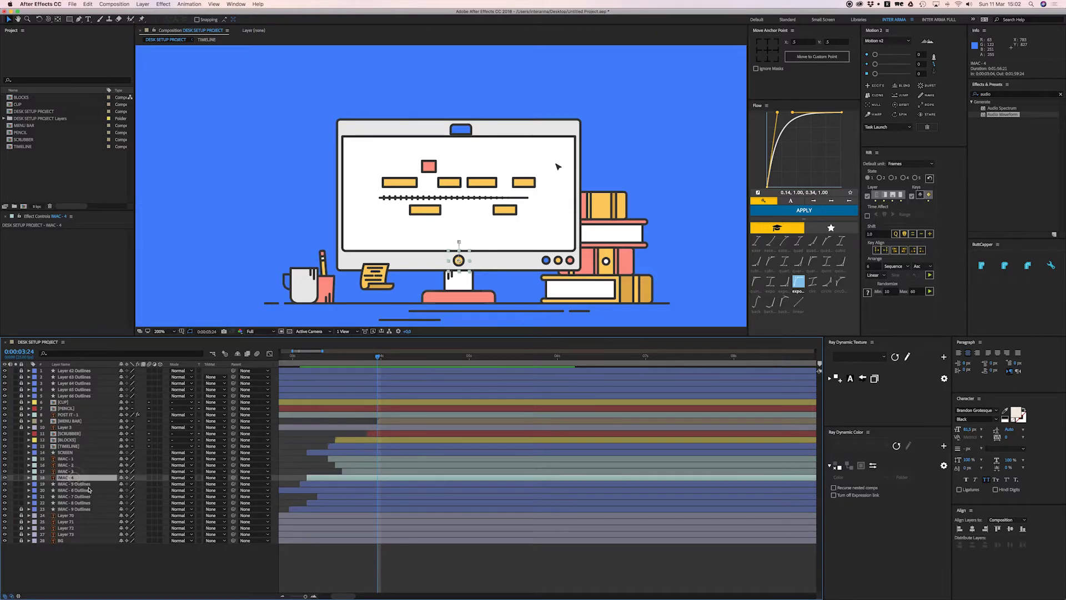
{"action": "left_click_drag", "start_coordinate": [376, 360], "coordinate": [328, 364]}
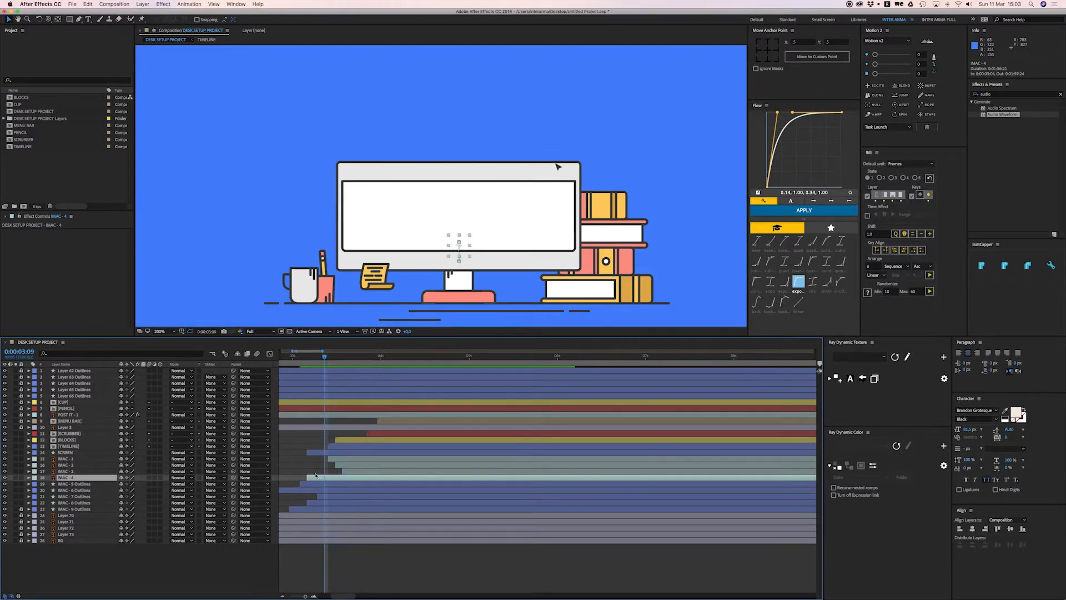
{"action": "left_click_drag", "start_coordinate": [307, 478], "coordinate": [325, 479]}
{"action": "left_click", "coordinate": [315, 470]}
{"action": "left_click_drag", "start_coordinate": [323, 359], "coordinate": [295, 365]}
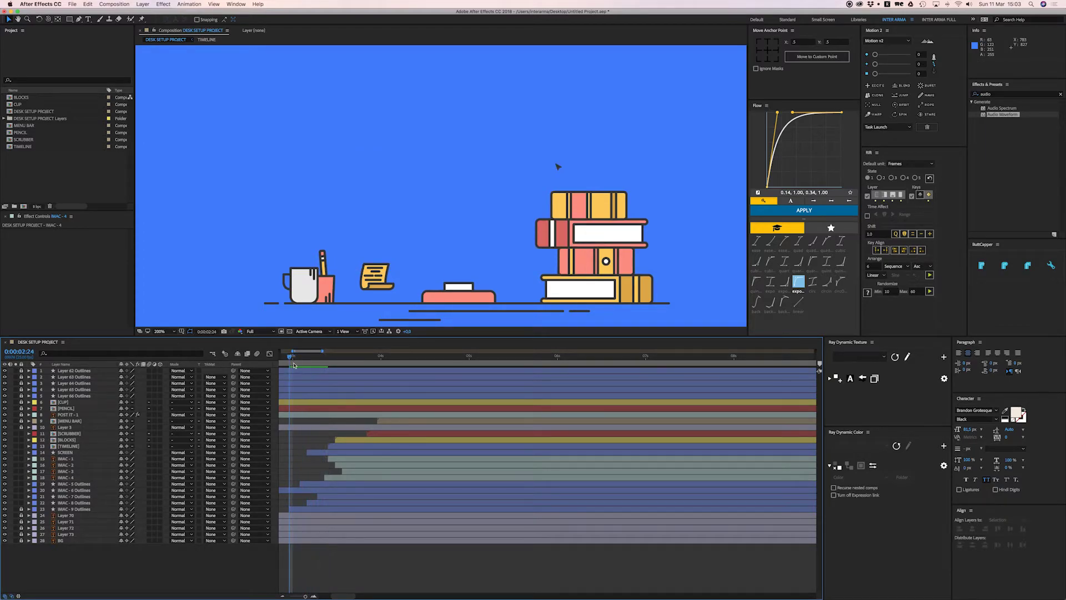
{"action": "key", "text": "space"}
Shift the POST IT - 1 layer to start at about 0:00:03:07 and preview the note's entrance
{"action": "left_click", "coordinate": [380, 283]}
{"action": "left_click", "coordinate": [311, 436]}
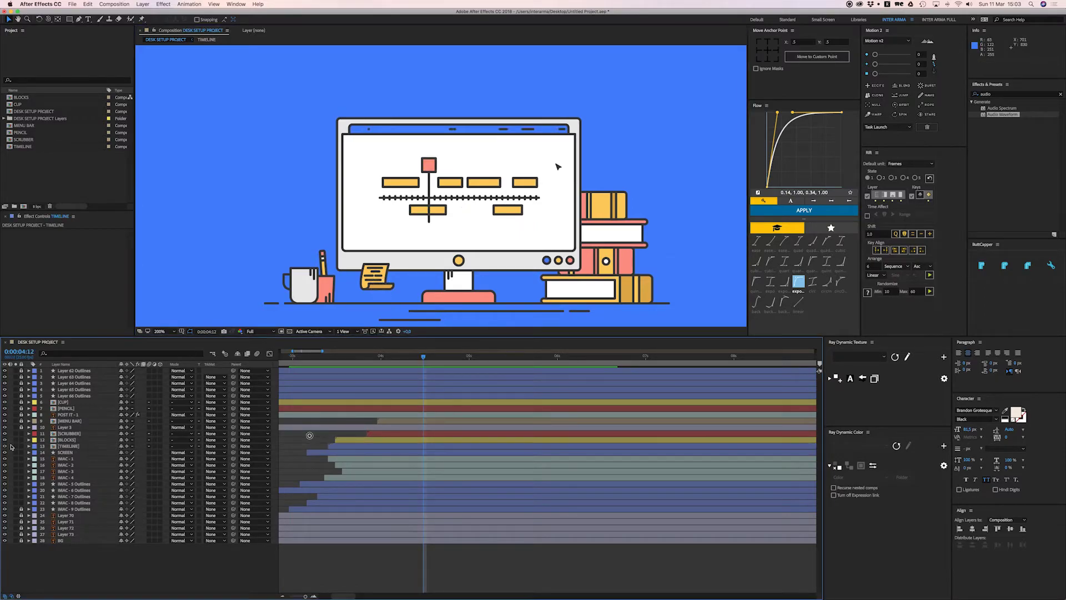
{"action": "left_click", "coordinate": [65, 415]}
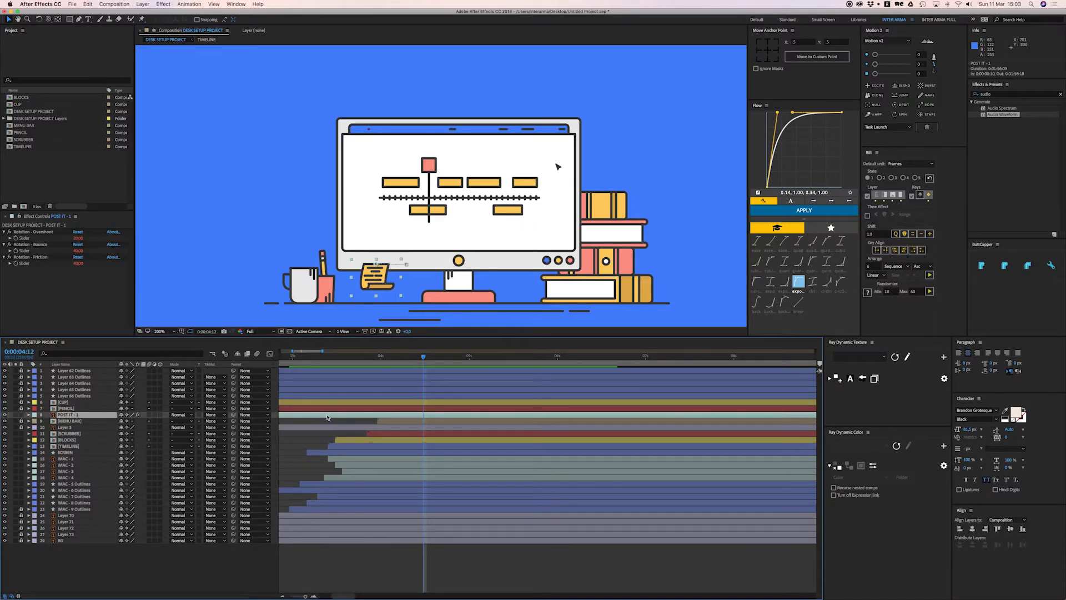
{"action": "left_click_drag", "start_coordinate": [426, 417], "coordinate": [681, 416]}
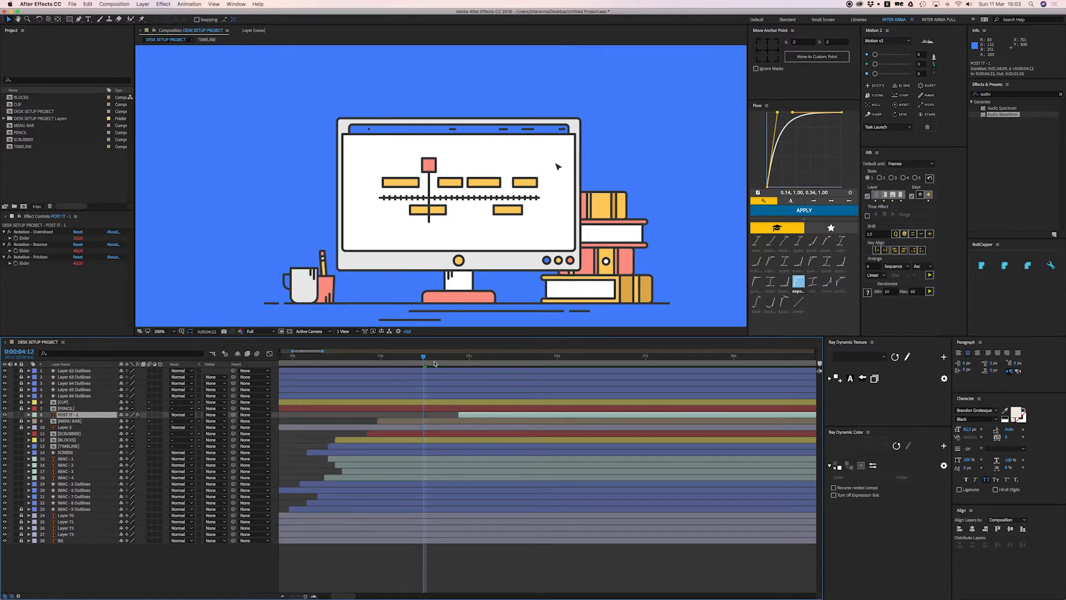
{"action": "left_click_drag", "start_coordinate": [412, 362], "coordinate": [315, 361]}
{"action": "left_click_drag", "start_coordinate": [398, 417], "coordinate": [341, 417]}
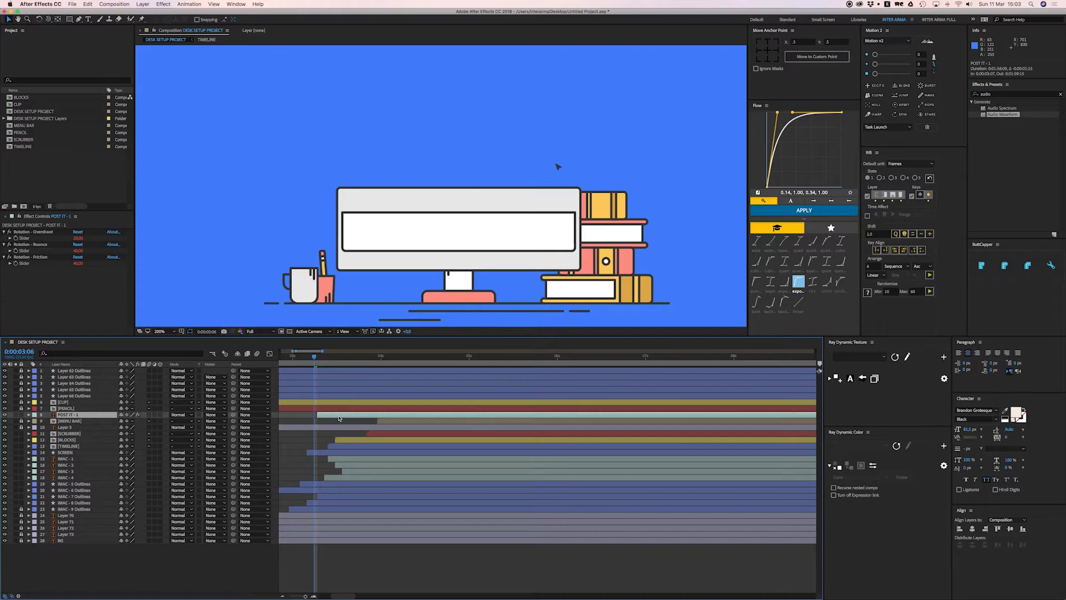
{"action": "key", "text": "space"}
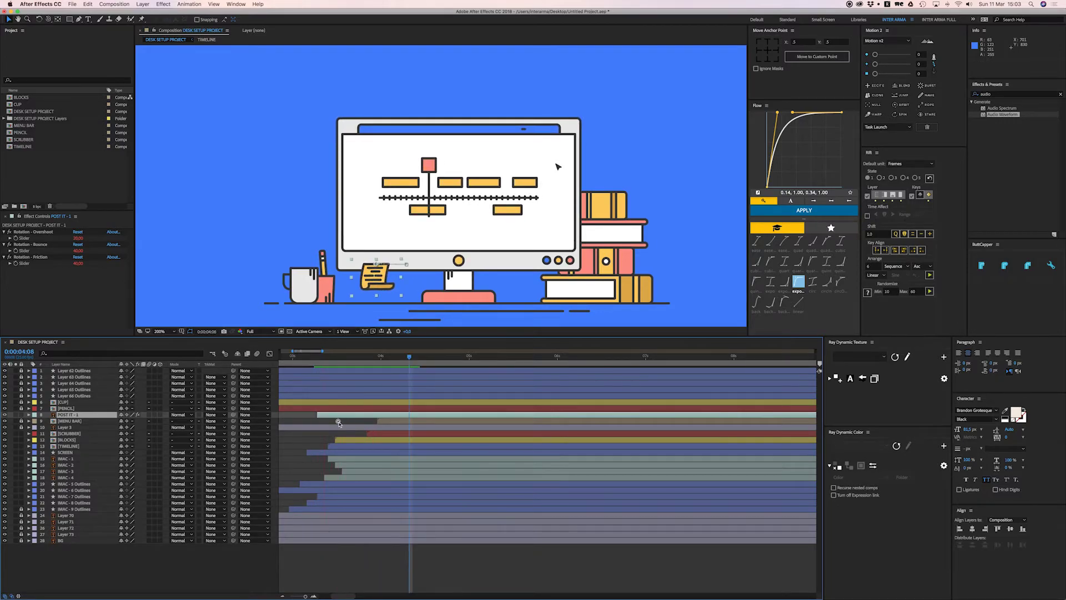
{"action": "key", "text": "u"}
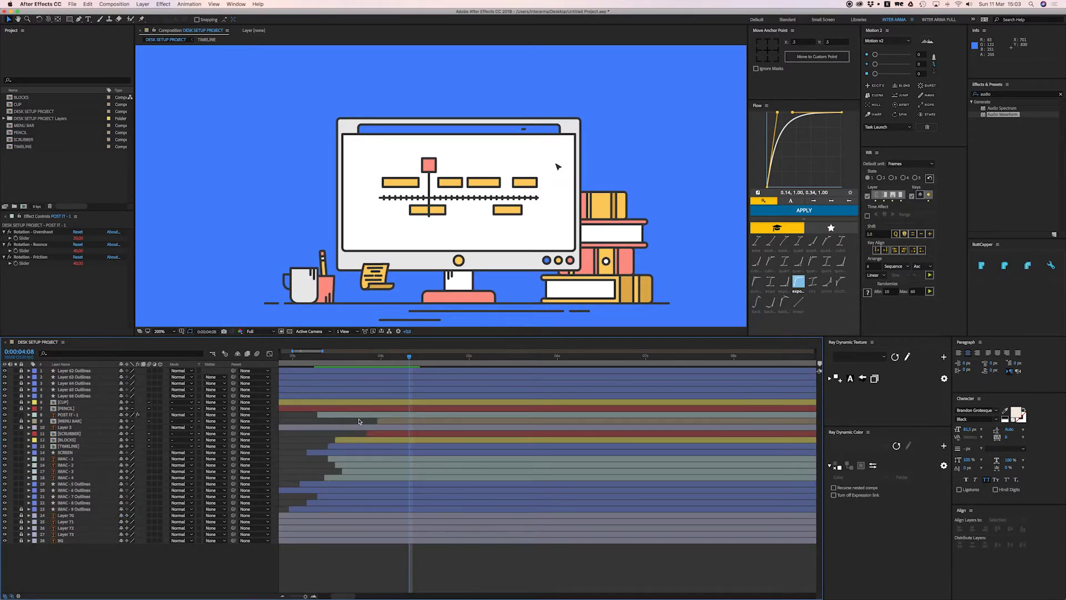
Preview the monitor, on-screen timeline and post-it entrances several times, starting from points between about 0:00:02:16 and 0:00:03:17
{"action": "left_click_drag", "start_coordinate": [393, 356], "coordinate": [297, 364]}
{"action": "key", "text": "comma"}
{"action": "key", "text": "space"}
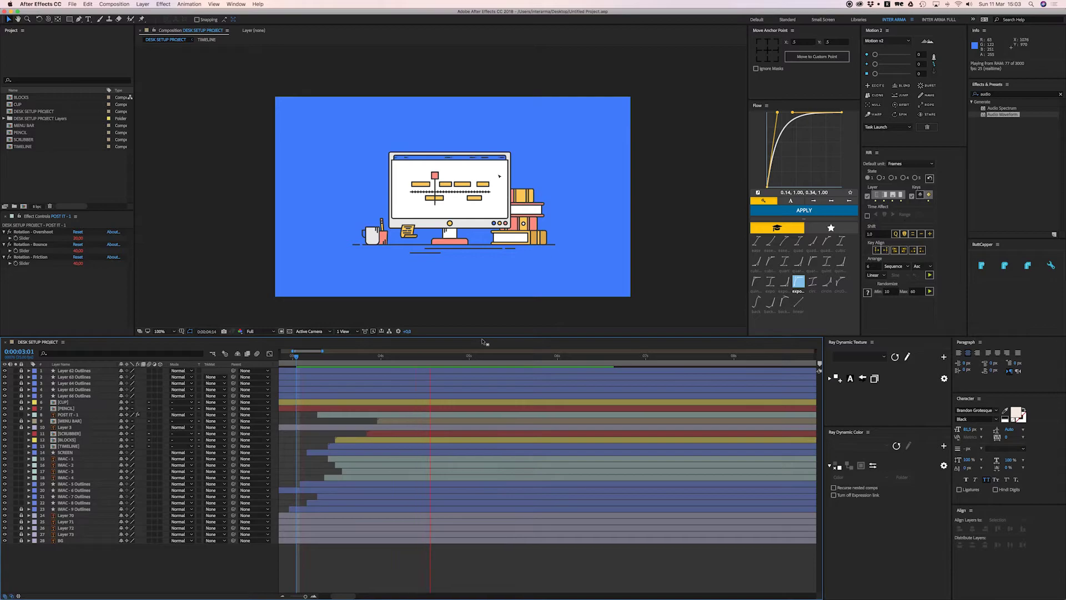
{"action": "key", "text": "space"}
{"action": "left_click_drag", "start_coordinate": [411, 356], "coordinate": [355, 365]}
{"action": "key", "text": "space"}
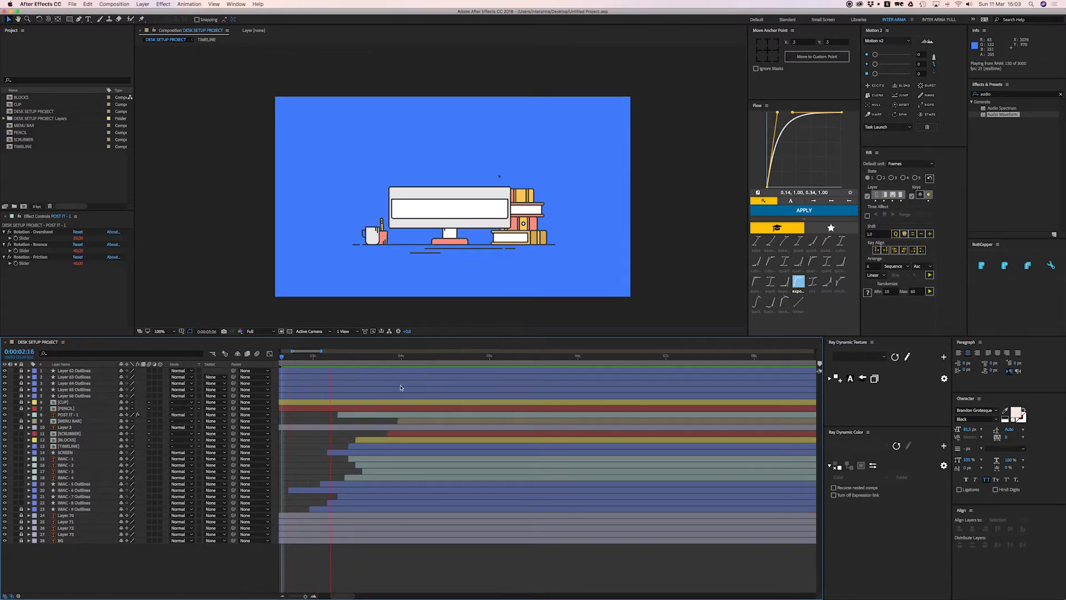
{"action": "key", "text": "space"}
{"action": "left_click_drag", "start_coordinate": [424, 355], "coordinate": [377, 364]}
{"action": "key", "text": "space"}
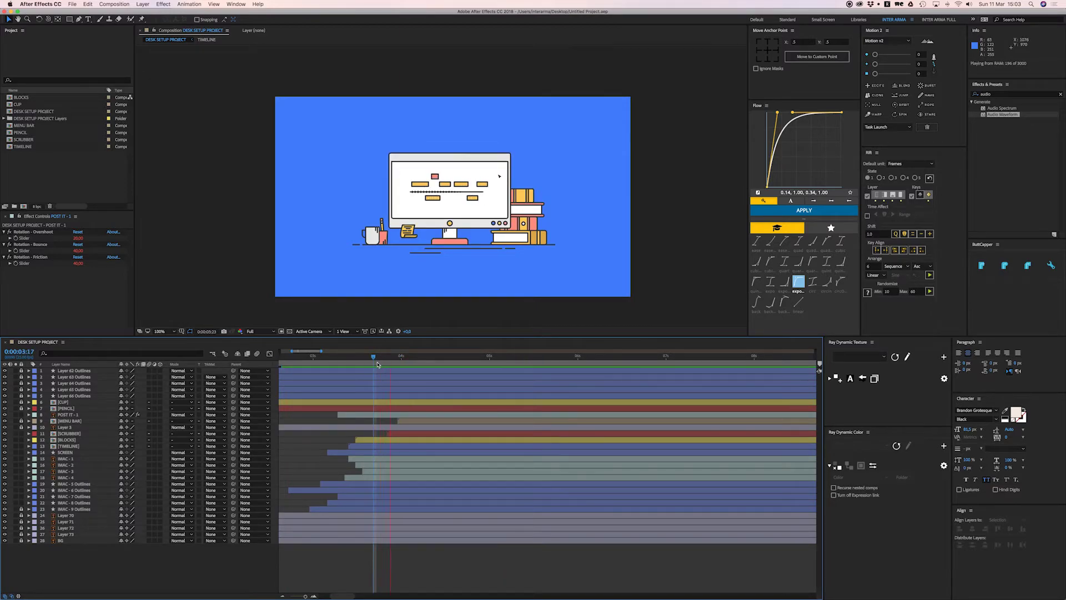
{"action": "key", "text": "space"}
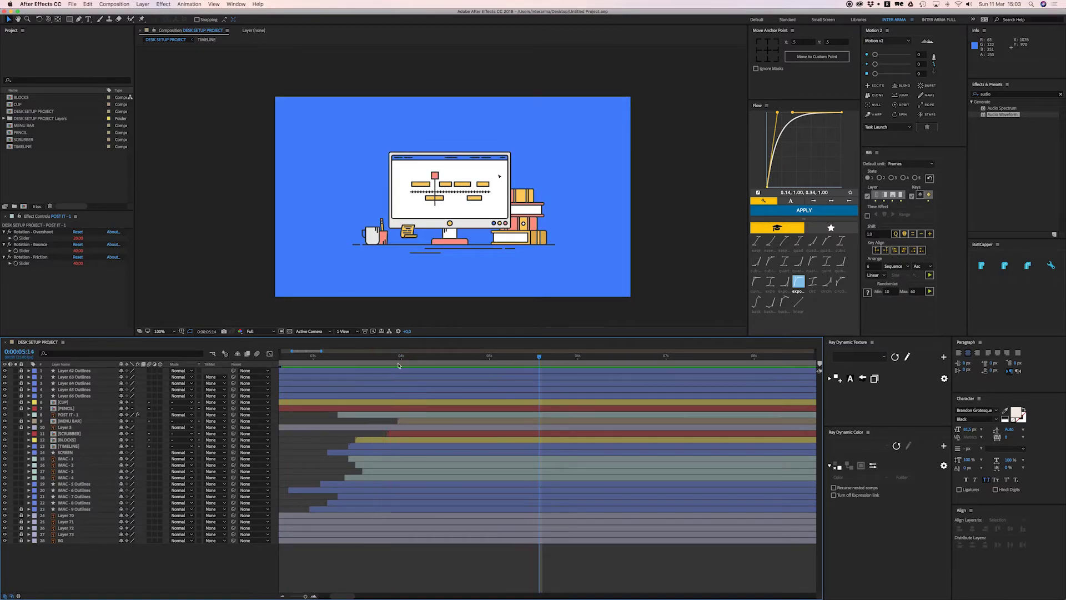
{"action": "left_click_drag", "start_coordinate": [391, 359], "coordinate": [294, 366]}
{"action": "key", "text": "space"}
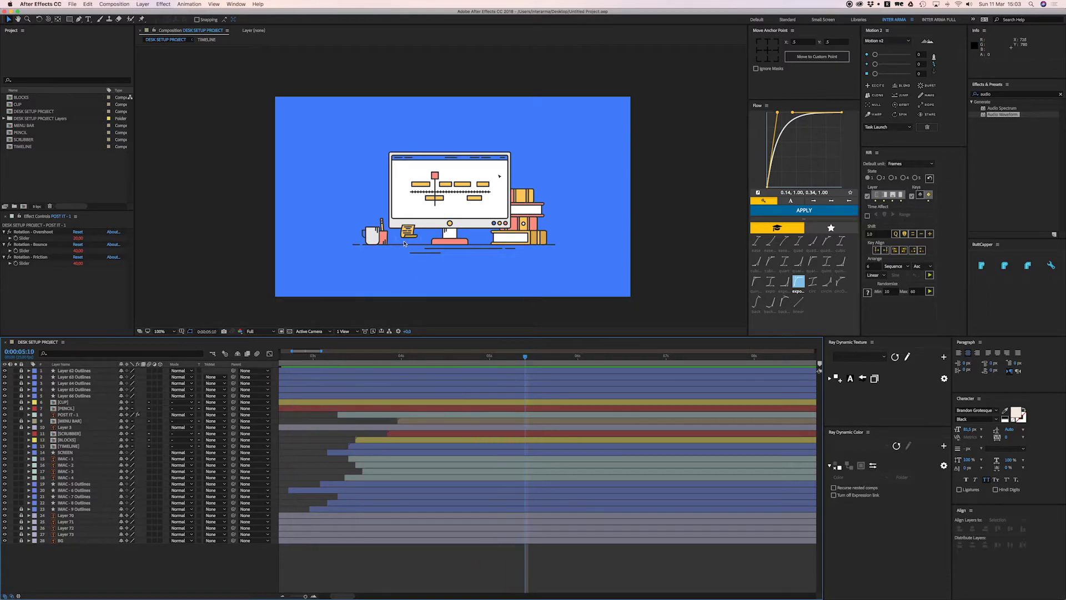
Lock the post-it, SCRUBBER, BLOCKS, TIMELINE, SCREEN and IMAC layers, and unlock the book layers, Layer 70 to Layer 73
{"action": "left_click", "coordinate": [344, 414]}
{"action": "left_click", "coordinate": [321, 419]}
{"action": "left_click_drag", "start_coordinate": [569, 211], "coordinate": [488, 128]}
{"action": "key", "text": "period"}
{"action": "left_click", "coordinate": [487, 129]}
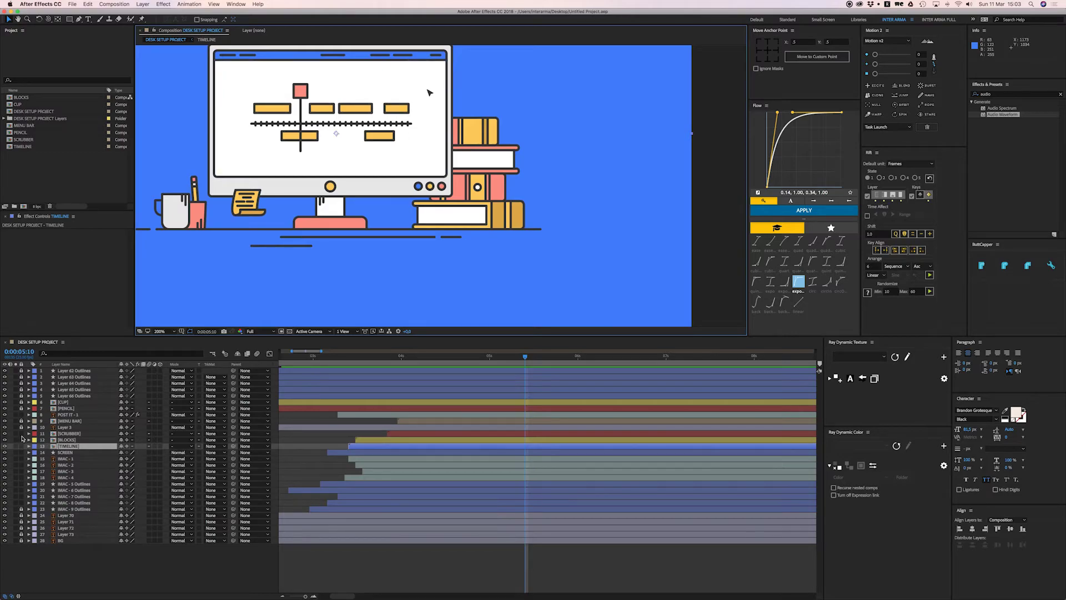
{"action": "left_click_drag", "start_coordinate": [22, 434], "coordinate": [21, 446]}
{"action": "left_click", "coordinate": [21, 414]}
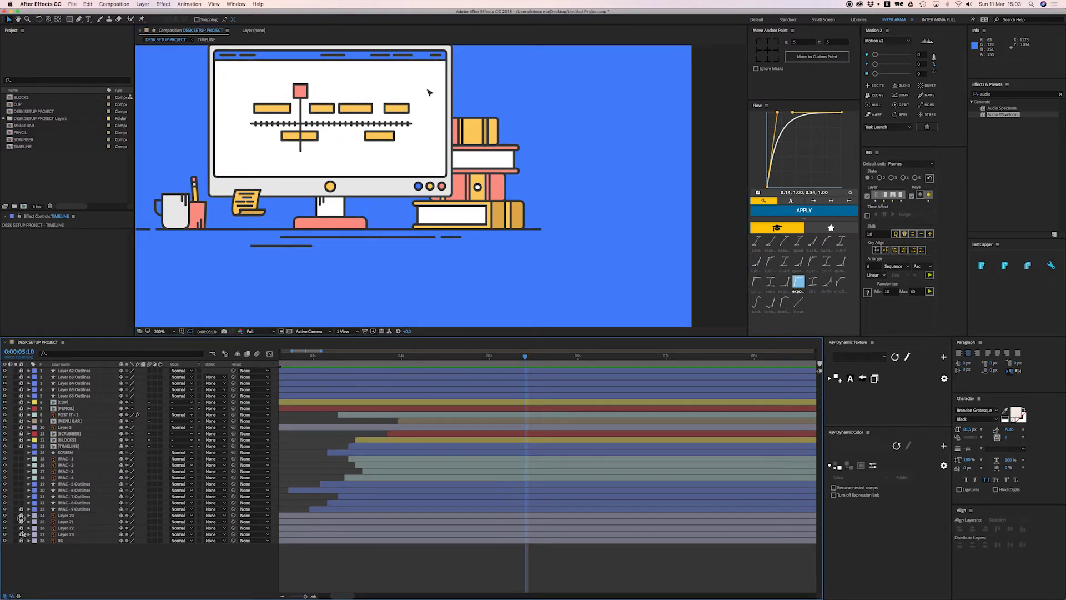
{"action": "left_click_drag", "start_coordinate": [21, 515], "coordinate": [21, 452]}
Move the anchor point of Layer 73, the bottom book in the stack, to the book's lower-left corner
{"action": "left_click", "coordinate": [68, 516]}
{"action": "left_click", "coordinate": [70, 537], "text": "shift"}
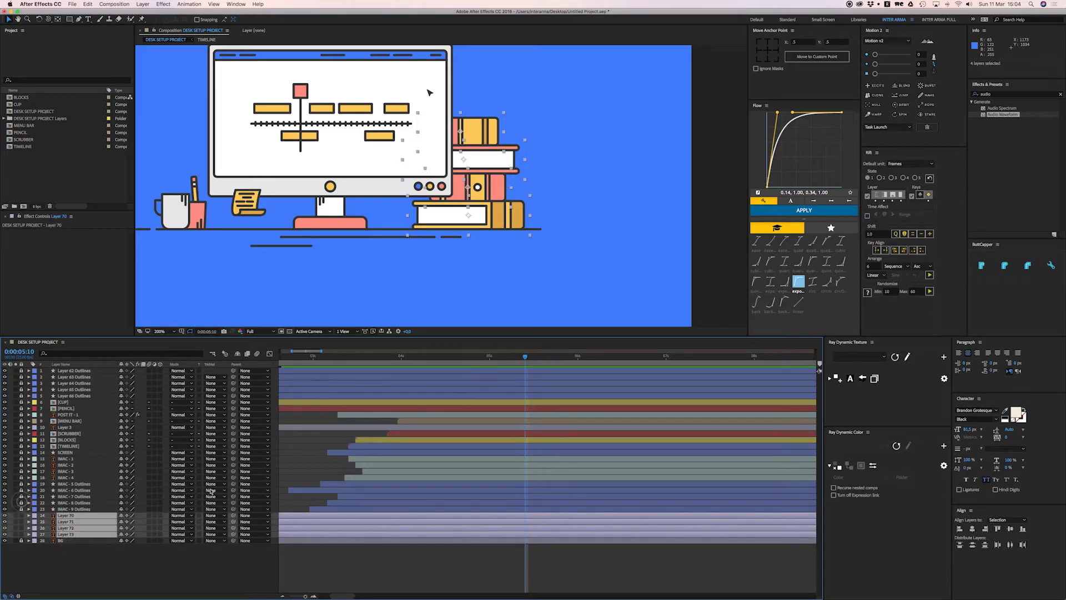
{"action": "left_click_drag", "start_coordinate": [567, 193], "coordinate": [522, 176]}
{"action": "left_click", "coordinate": [565, 232]}
{"action": "left_click", "coordinate": [584, 187]}
{"action": "key", "text": "period"}
{"action": "left_click_drag", "start_coordinate": [602, 248], "coordinate": [532, 179]}
{"action": "left_click", "coordinate": [588, 245]}
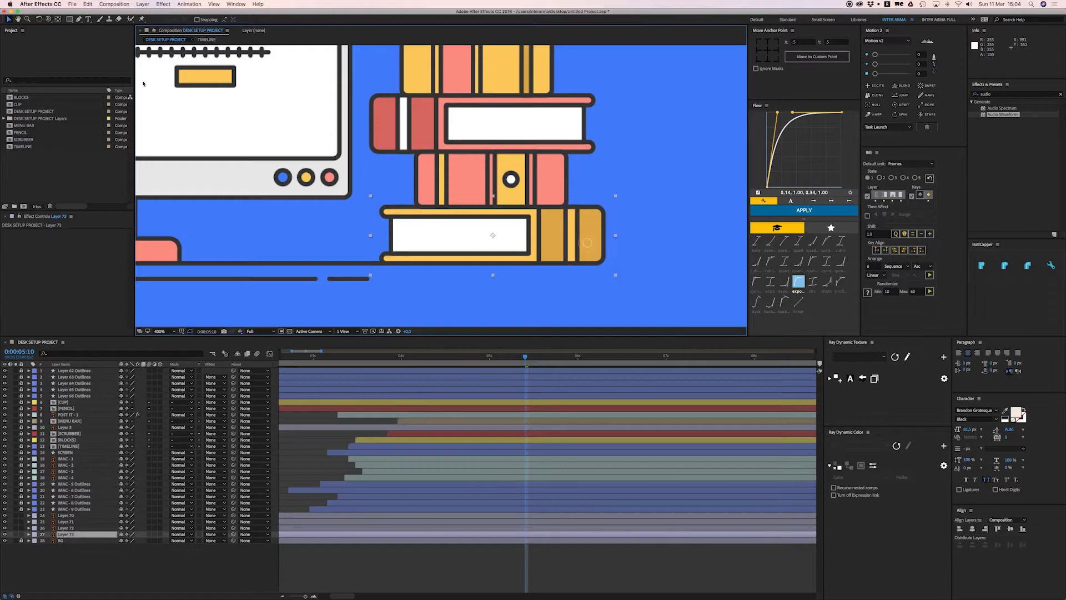
{"action": "left_click", "coordinate": [59, 20]}
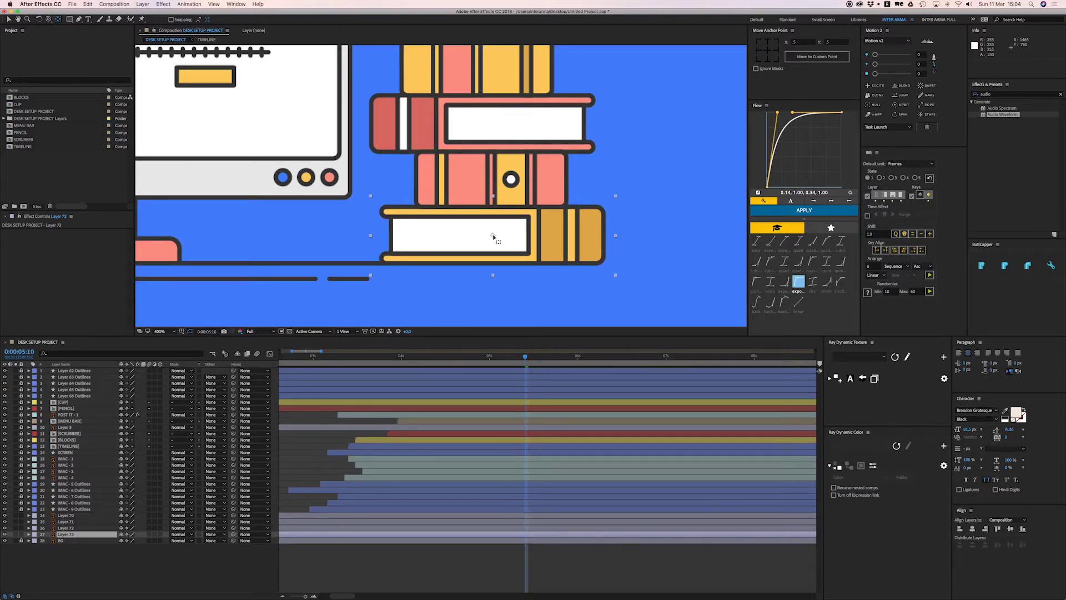
{"action": "left_click_drag", "start_coordinate": [493, 236], "coordinate": [421, 256]}
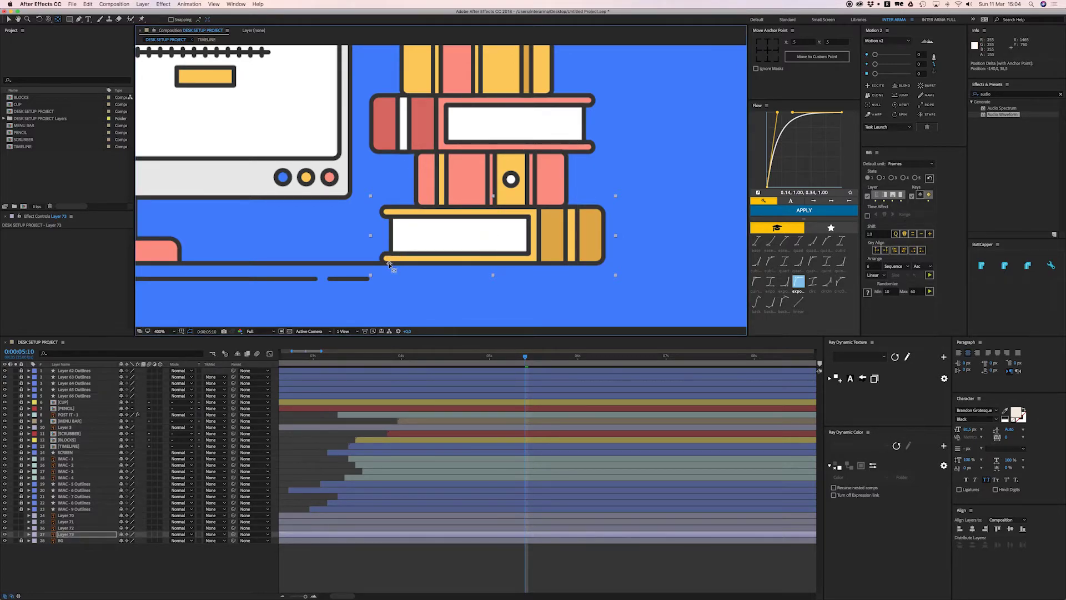
Move the anchor points of the books on Layers 71 and 70 to their lower-right corners and Layer 72's left of centre
{"action": "left_click", "coordinate": [505, 186]}
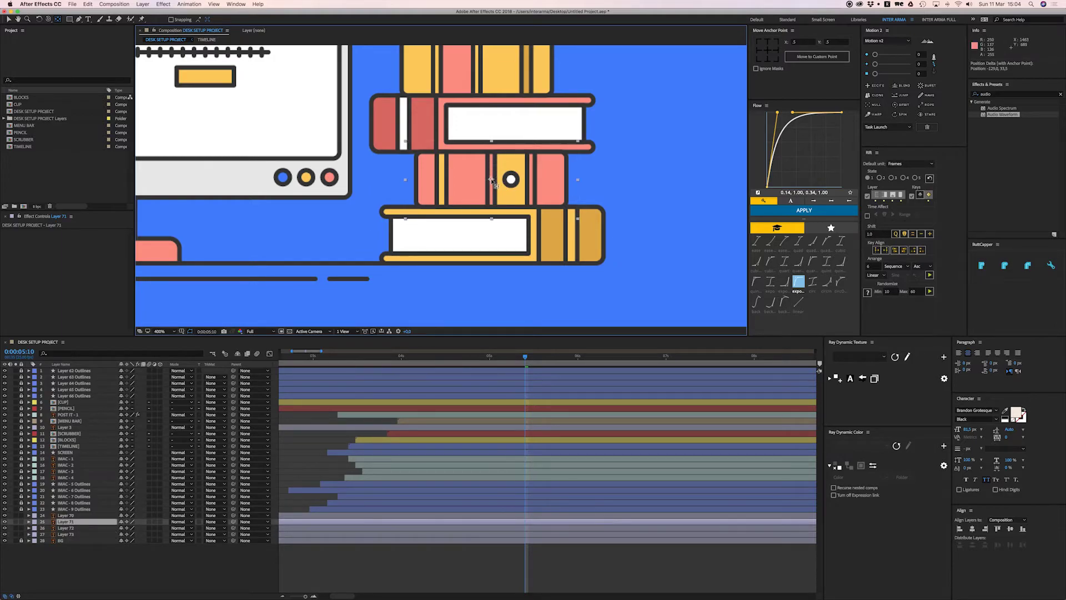
{"action": "left_click_drag", "start_coordinate": [550, 208], "coordinate": [559, 208]}
{"action": "scroll", "coordinate": [492, 165], "scroll_direction": "up", "scroll_amount": 2}
{"action": "left_click", "coordinate": [488, 171]}
{"action": "left_click_drag", "start_coordinate": [492, 170], "coordinate": [439, 193]}
{"action": "left_click", "coordinate": [528, 113]}
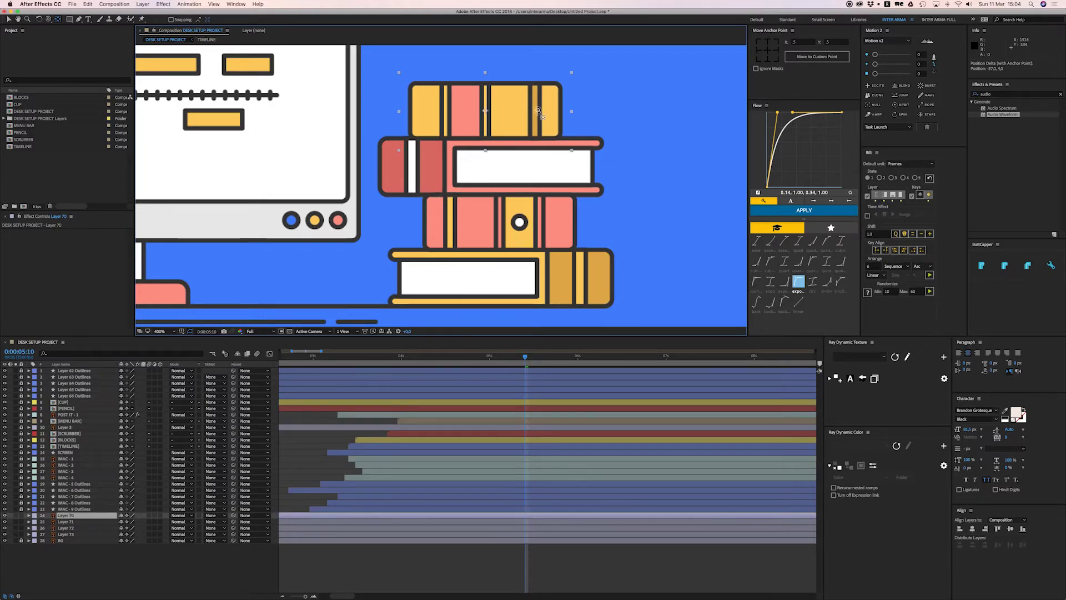
{"action": "left_click_drag", "start_coordinate": [501, 118], "coordinate": [548, 137]}
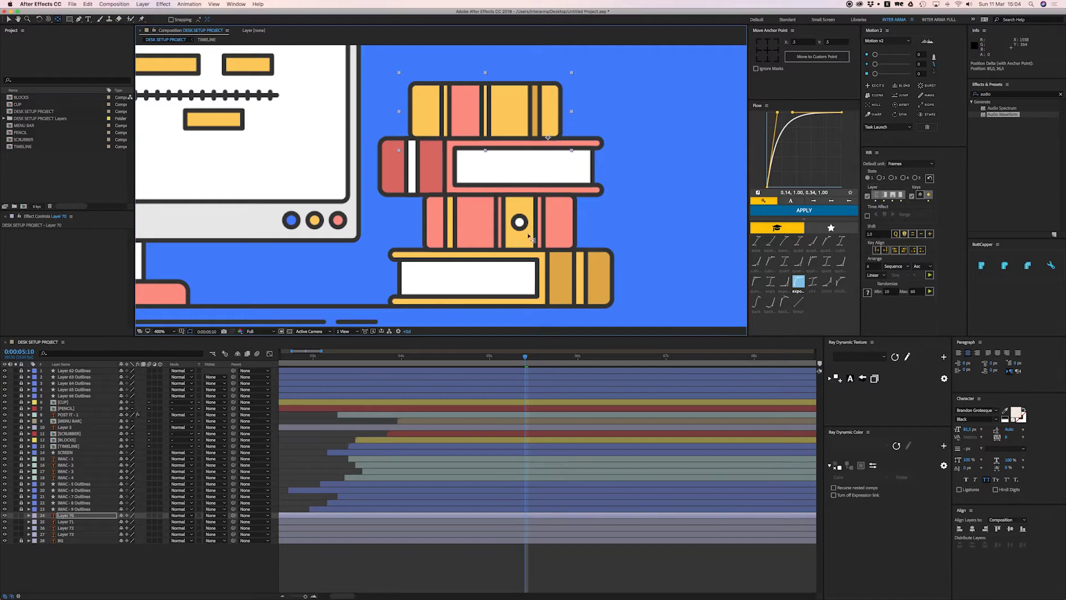
Keyframe the Position of all four book layers at 0:00:05:10, and raise the books about 223 px at 0:00:04:21
{"action": "left_click", "coordinate": [61, 534], "text": "shift"}
{"action": "key", "text": "comma"}
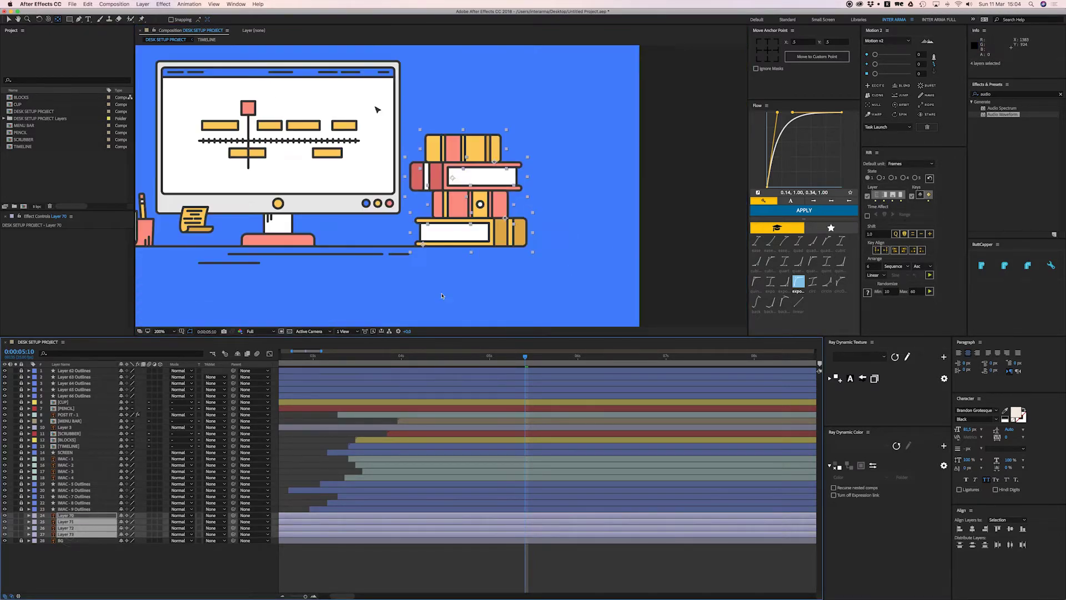
{"action": "left_click_drag", "start_coordinate": [456, 225], "coordinate": [503, 257]}
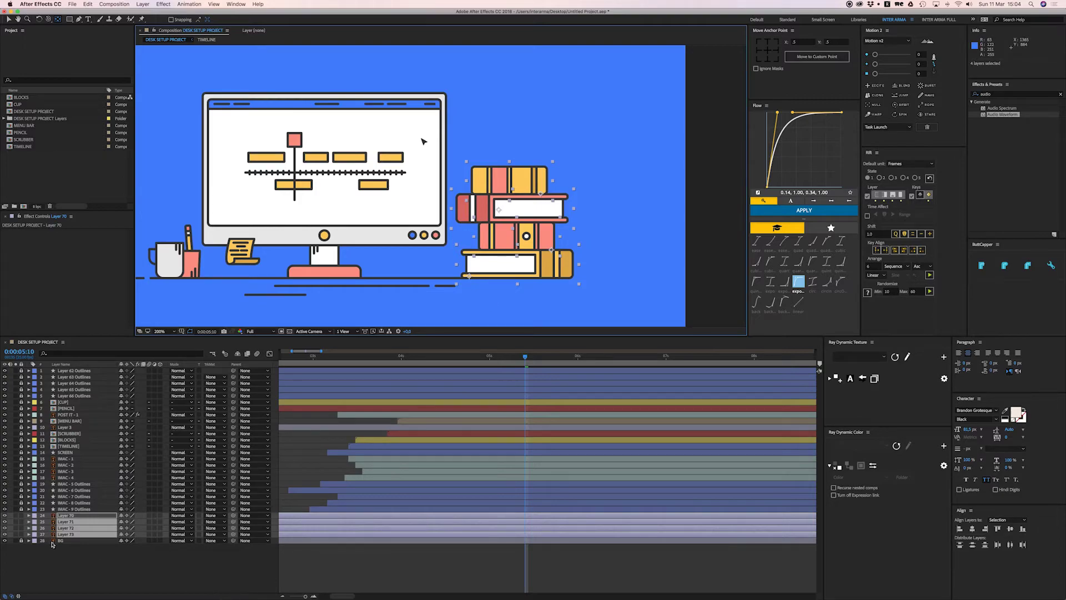
{"action": "left_click", "coordinate": [65, 564]}
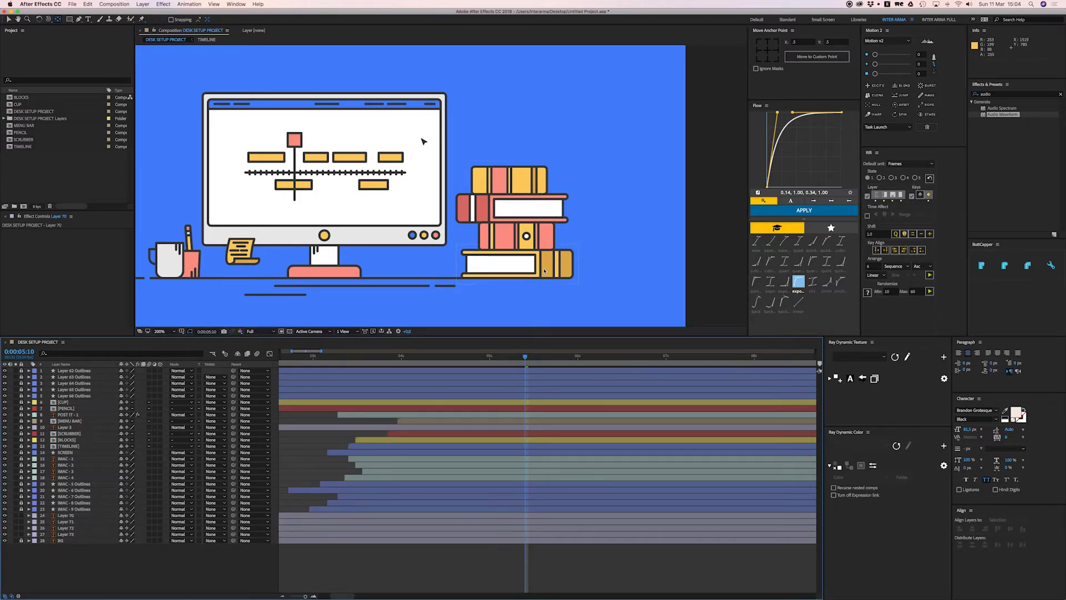
{"action": "left_click_drag", "start_coordinate": [64, 535], "coordinate": [119, 509]}
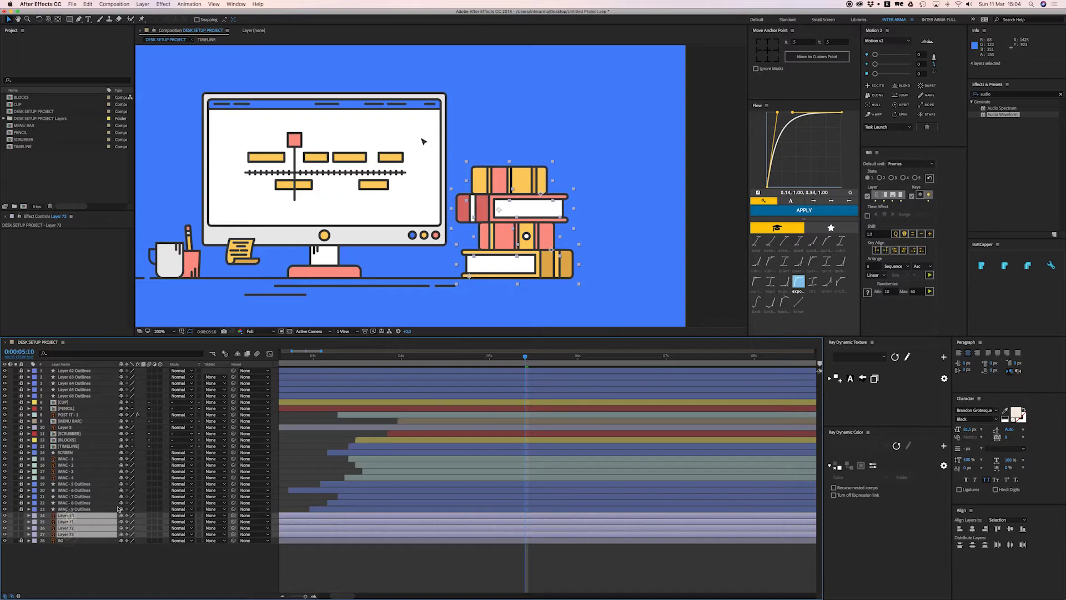
{"action": "key", "text": "p"}
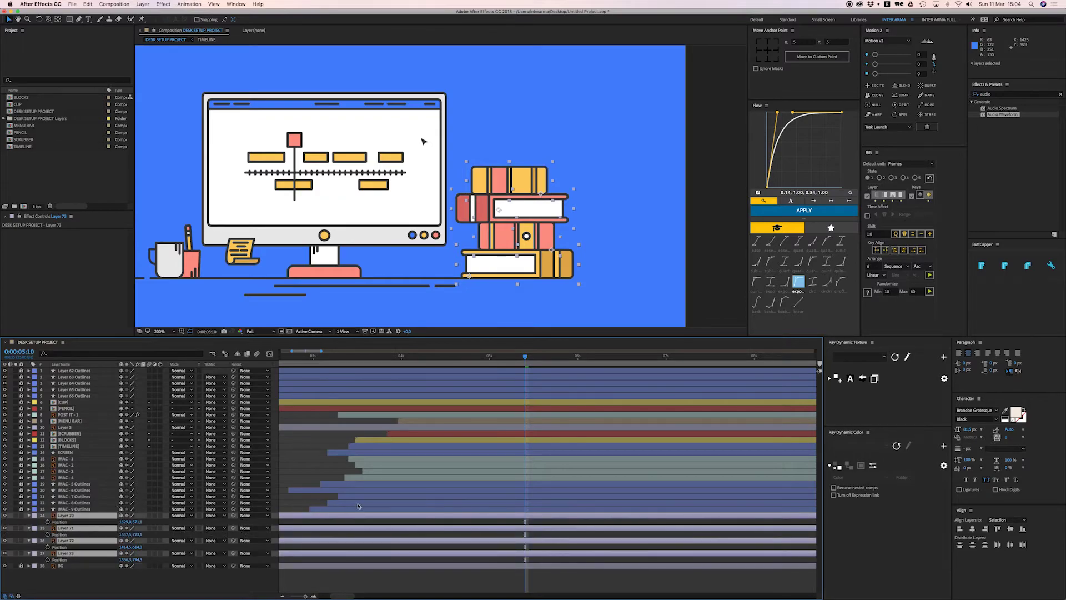
{"action": "left_click", "coordinate": [47, 522]}
{"action": "left_click", "coordinate": [475, 358]}
{"action": "left_click_drag", "start_coordinate": [552, 271], "coordinate": [547, 184]}
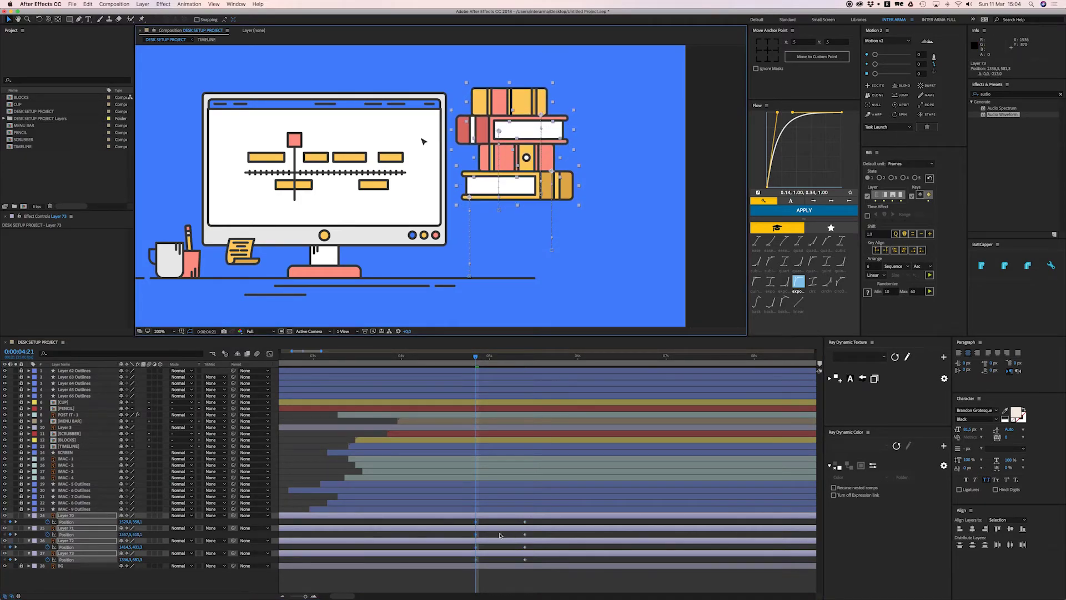
Trim the four book layers to start at 0:00:04:21 and preview the stack's drop
{"action": "key", "text": "alt+bracketleft"}
{"action": "left_click", "coordinate": [493, 522]}
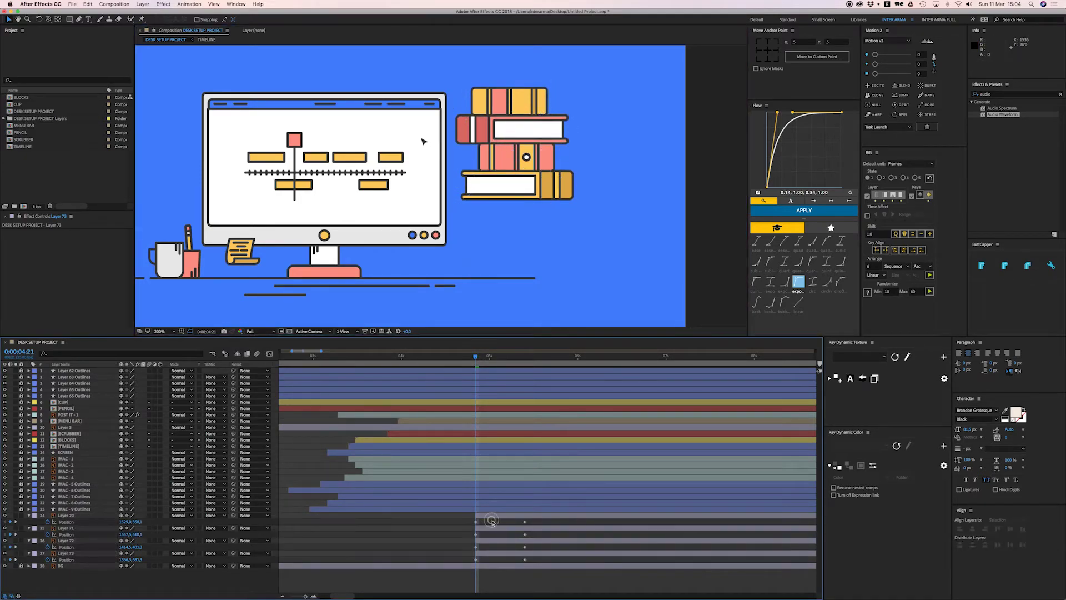
{"action": "key", "text": "space"}
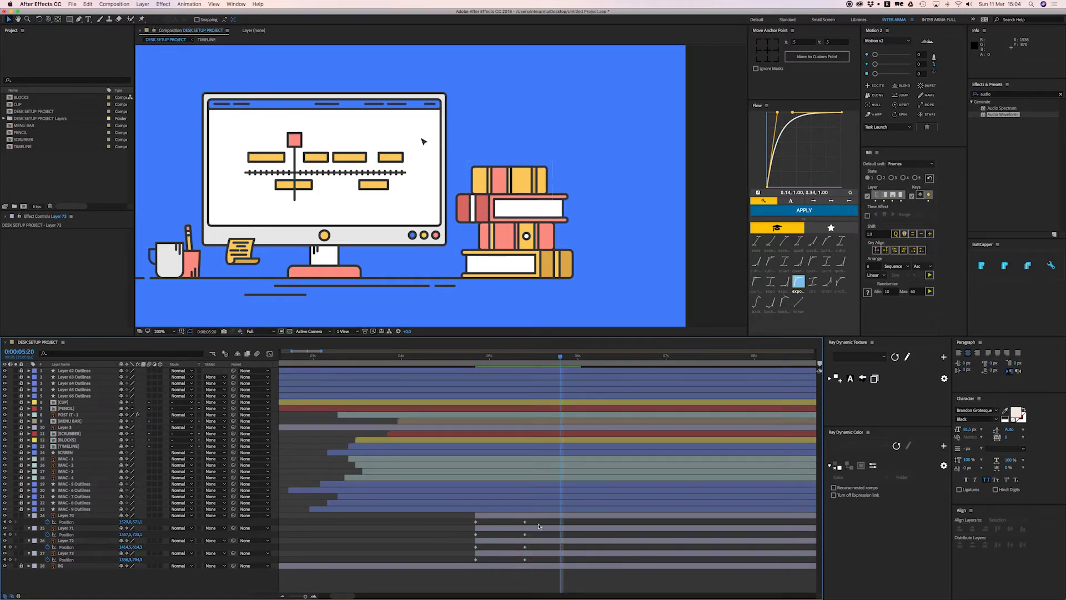
Delay Layers 70, 71 and 72 by 0:00:01:10 and preview the bottom book dropping alone from 0:00:04:21
{"action": "left_click", "coordinate": [523, 542]}
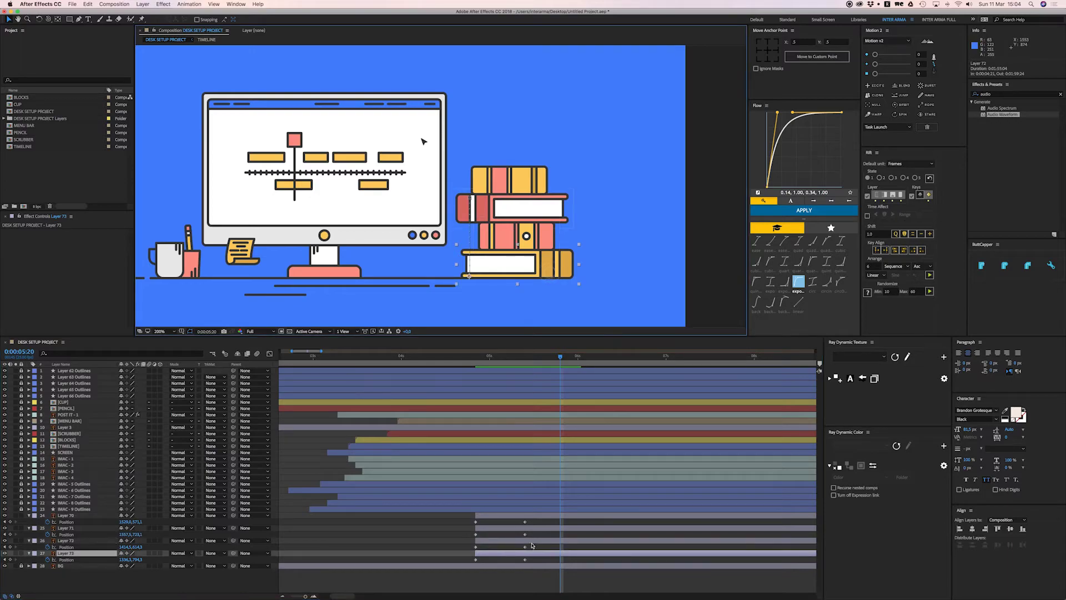
{"action": "left_click", "coordinate": [521, 515], "text": "shift"}
{"action": "left_click_drag", "start_coordinate": [557, 519], "coordinate": [681, 519]}
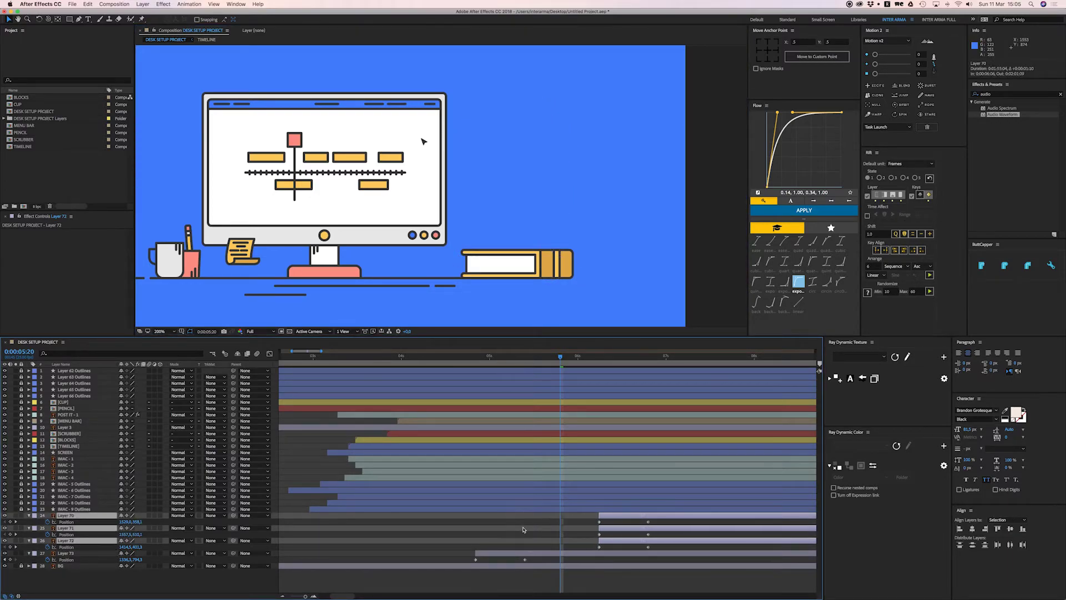
{"action": "left_click", "coordinate": [521, 526]}
{"action": "left_click", "coordinate": [478, 358]}
{"action": "key", "text": "space"}
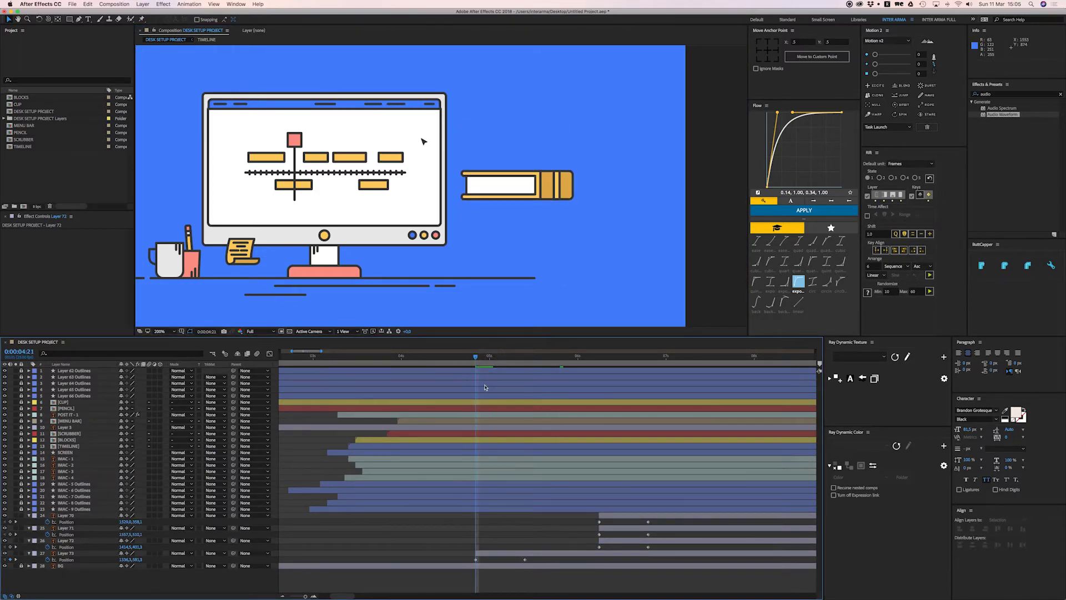
{"action": "key", "text": "space"}
Shorten the bottom book's drop by moving Layer 73's second Position keyframe to 0:00:05:04, and return to 0:00:04:21
{"action": "left_click", "coordinate": [527, 553]}
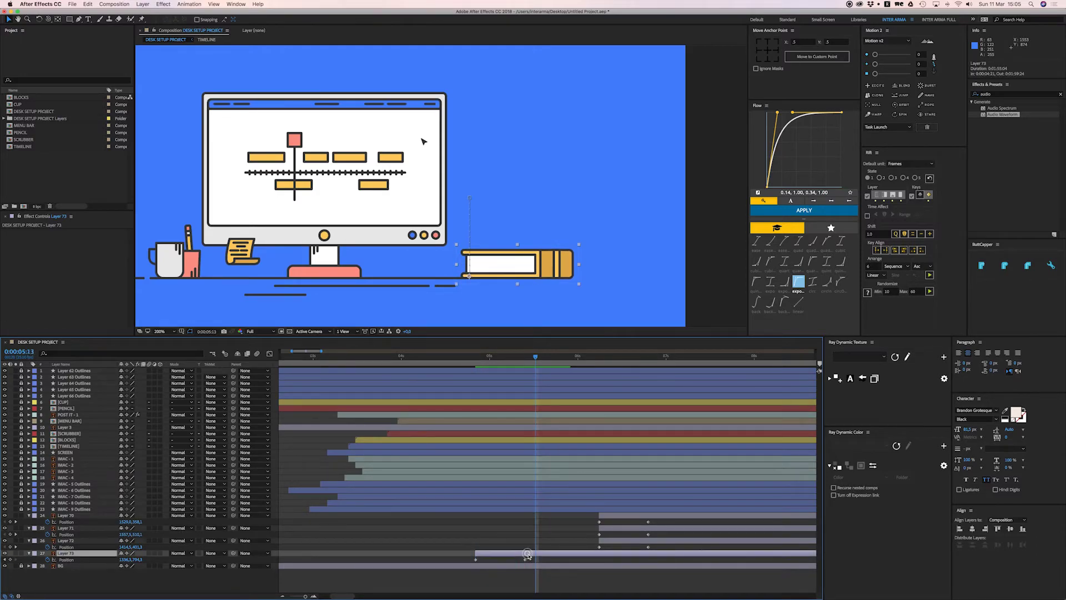
{"action": "left_click_drag", "start_coordinate": [531, 360], "coordinate": [526, 361]}
{"action": "left_click_drag", "start_coordinate": [525, 561], "coordinate": [503, 560]}
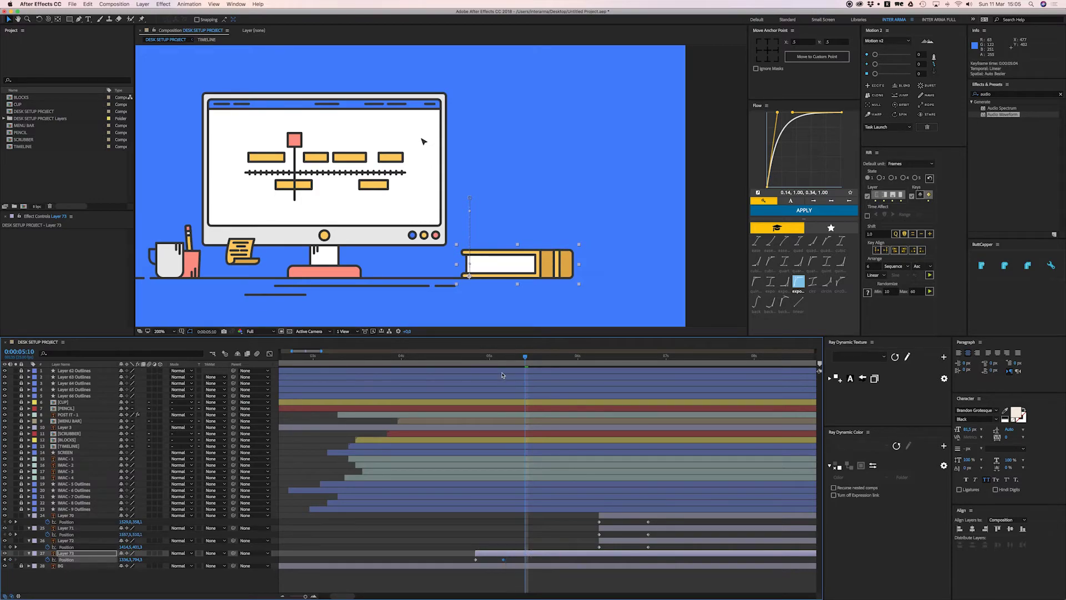
{"action": "left_click_drag", "start_coordinate": [502, 361], "coordinate": [476, 364]}
Try Motion 2's Jump on both Position keyframes of Layer 73, preview the bounce and undo it
{"action": "left_click_drag", "start_coordinate": [466, 555], "coordinate": [509, 562]}
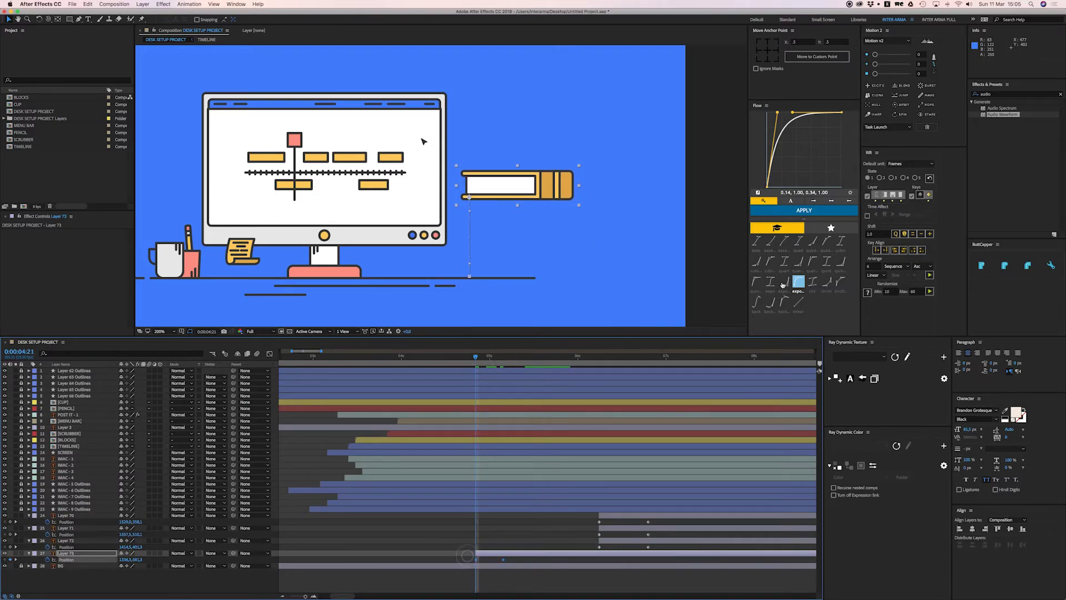
{"action": "left_click", "coordinate": [900, 95]}
{"action": "left_click", "coordinate": [511, 533]}
{"action": "key", "text": "space"}
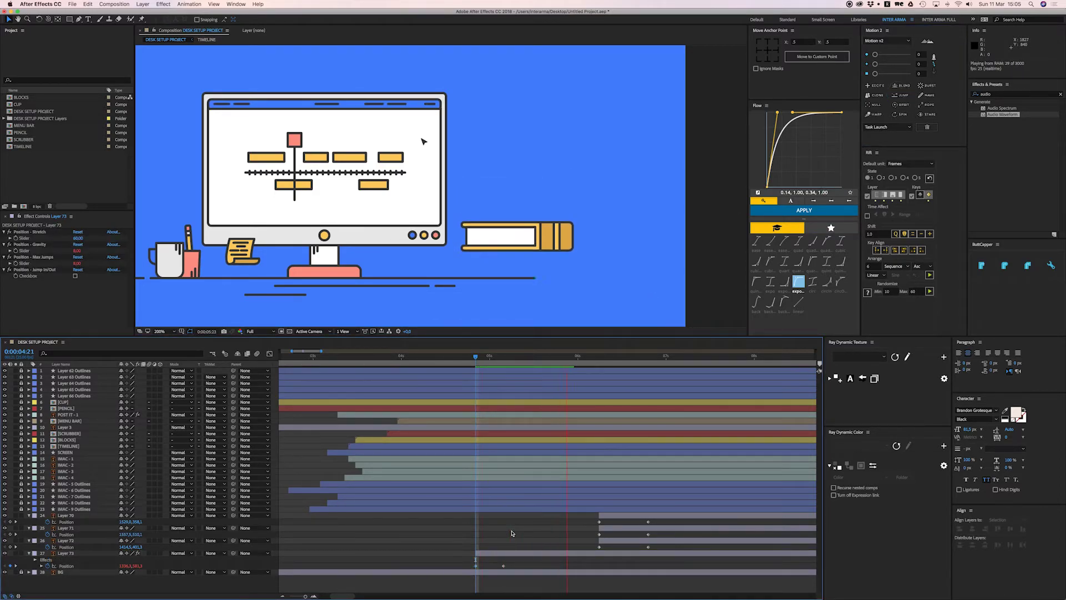
{"action": "key", "text": "super+z"}
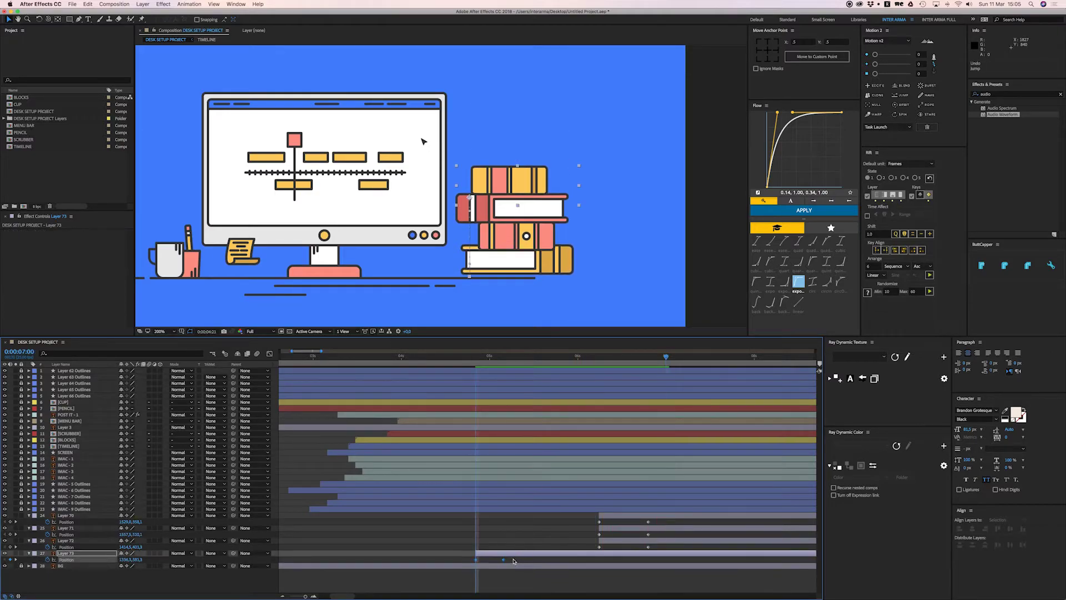
{"action": "key", "text": "space"}
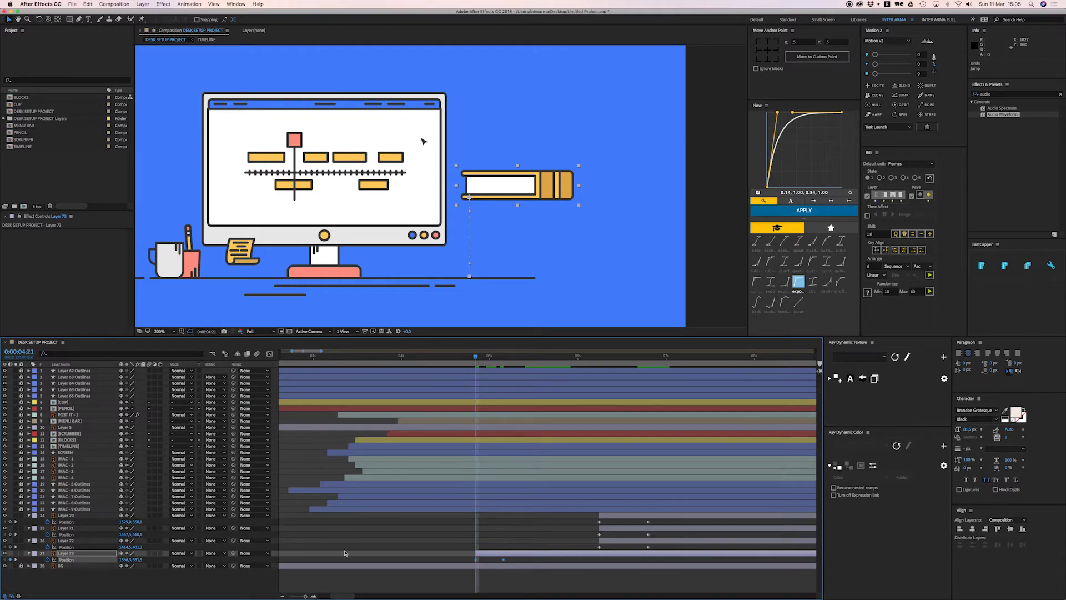
Keyframe Layer 73's Rotation level at 0:00:04:21 and about 0:00:05:12, with a slight counter-clockwise tilt at 0:00:05:04
{"action": "key", "text": "alt+shift+r"}
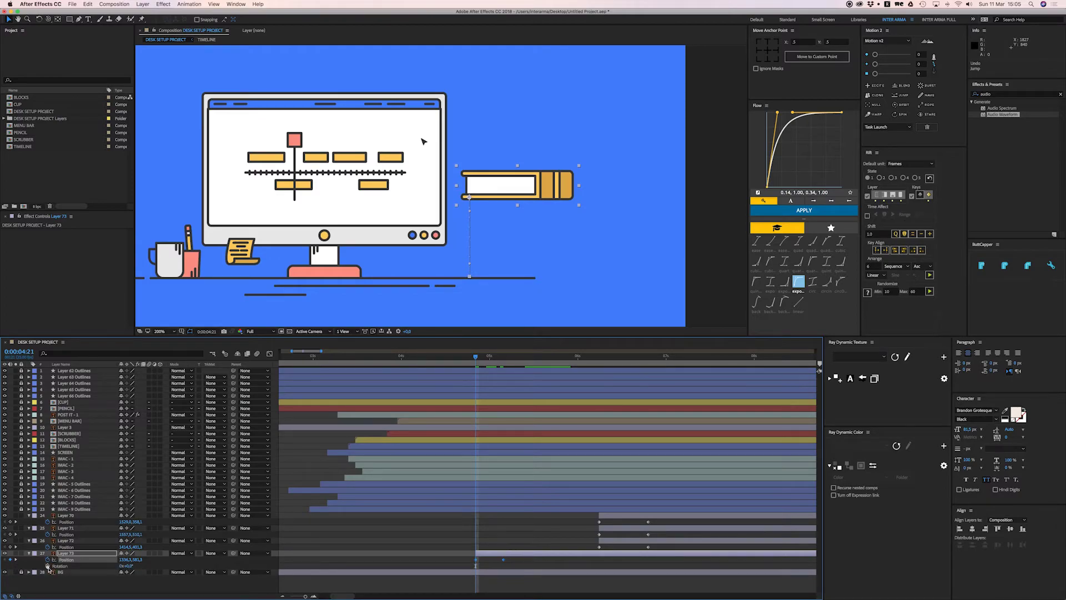
{"action": "left_click", "coordinate": [47, 566]}
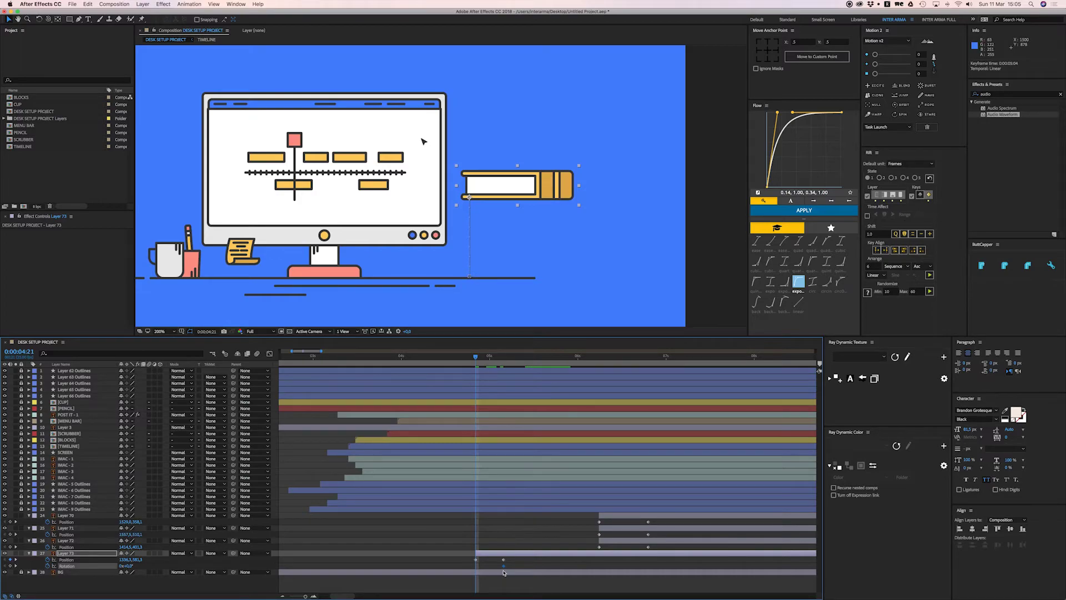
{"action": "key", "text": "ctrl+c"}
{"action": "left_click_drag", "start_coordinate": [496, 363], "coordinate": [504, 362]}
{"action": "key", "text": "w"}
{"action": "left_click_drag", "start_coordinate": [567, 260], "coordinate": [569, 250]}
Apply Motion 2's Jump to Layer 73's last two Rotation keyframes and return to 0:00:04:21
{"action": "left_click_drag", "start_coordinate": [498, 572], "coordinate": [541, 562]}
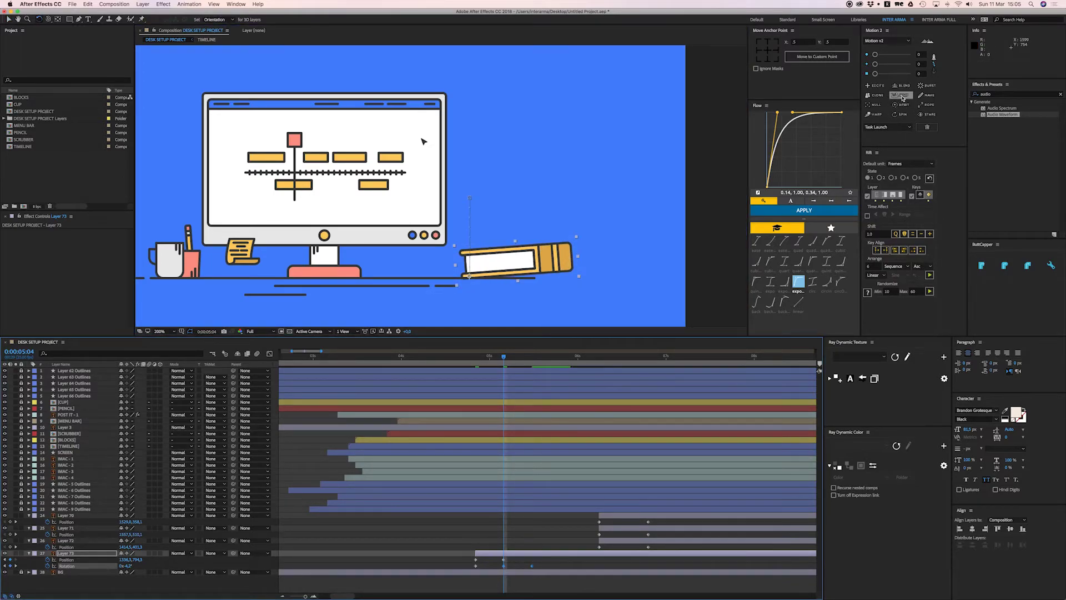
{"action": "left_click", "coordinate": [902, 98]}
{"action": "left_click_drag", "start_coordinate": [490, 358], "coordinate": [475, 358]}
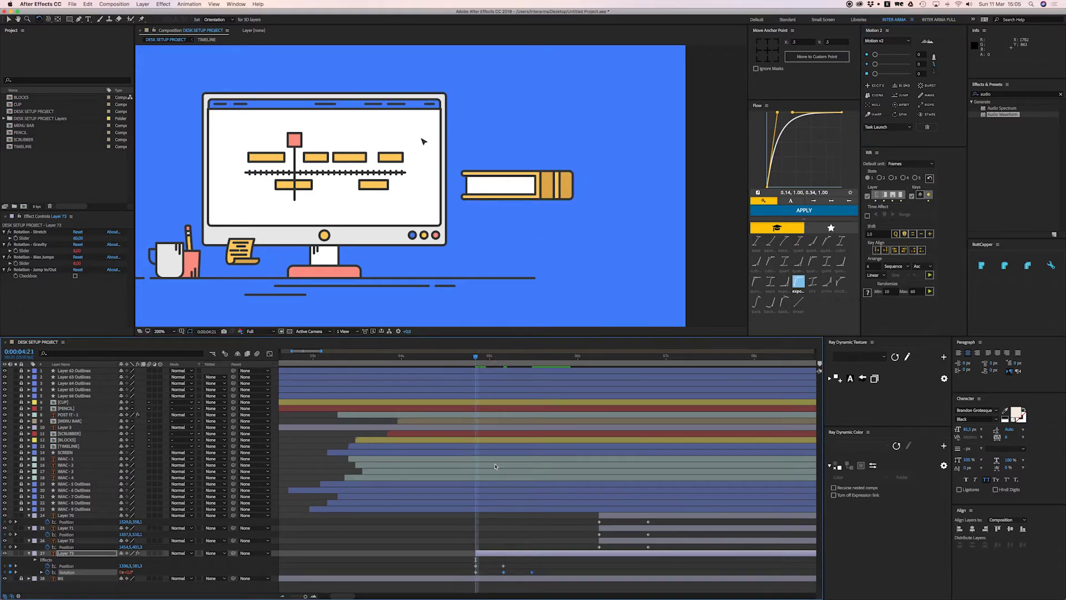
Preview the bottom book's bouncing tilt, undo Layer 73's Jump effect and Rotation keyframes, and replay its plain drop
{"action": "key", "text": "space"}
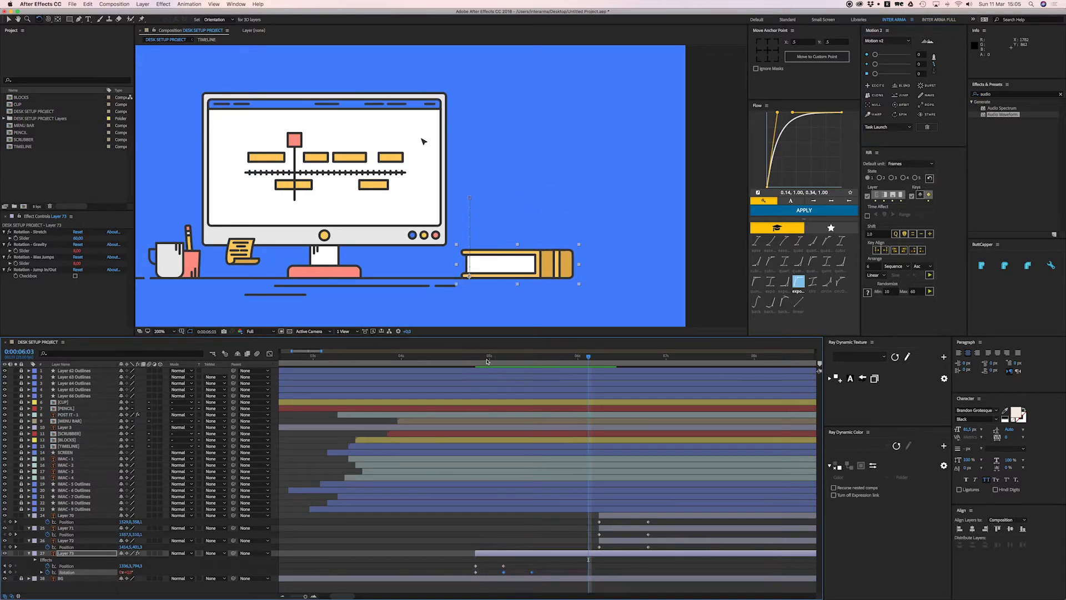
{"action": "key", "text": "space"}
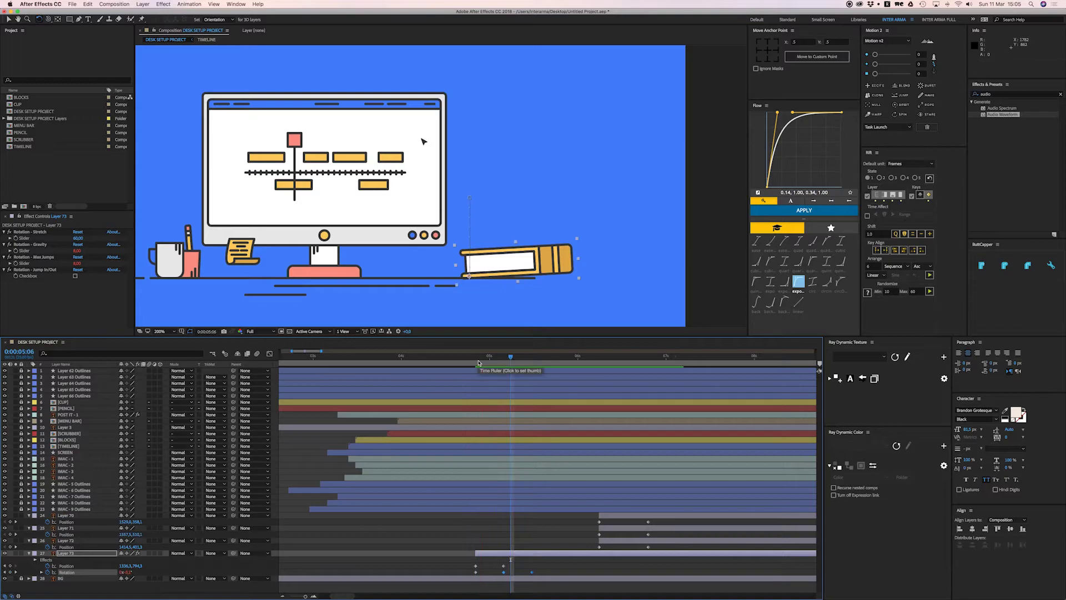
{"action": "left_click", "coordinate": [519, 568]}
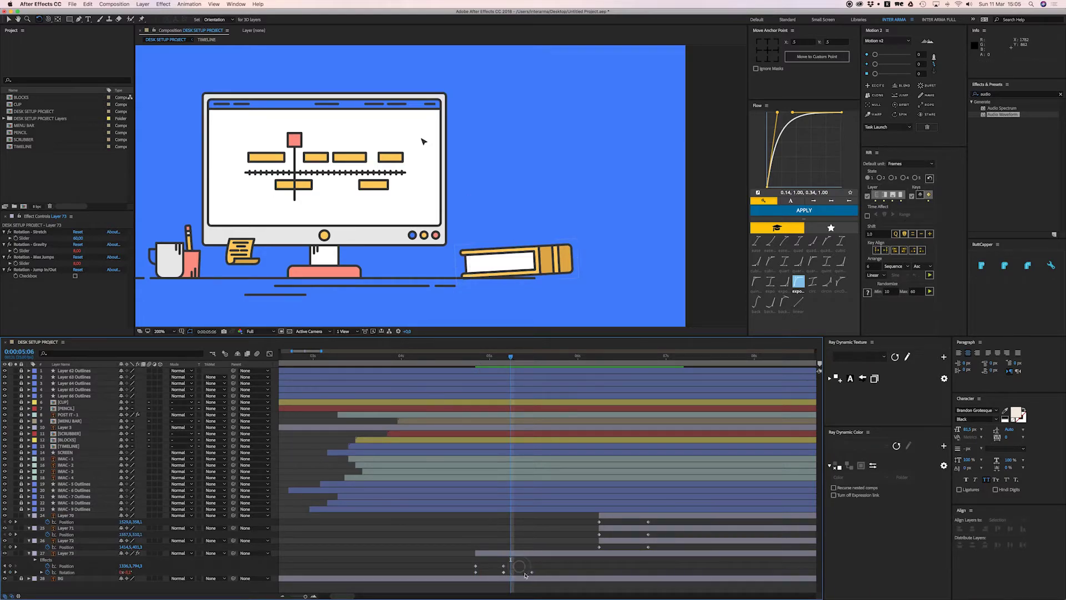
{"action": "key", "text": "ctrl+z"}
{"action": "key", "text": "ctrl+z"}
{"action": "key", "text": "ctrl+z"}
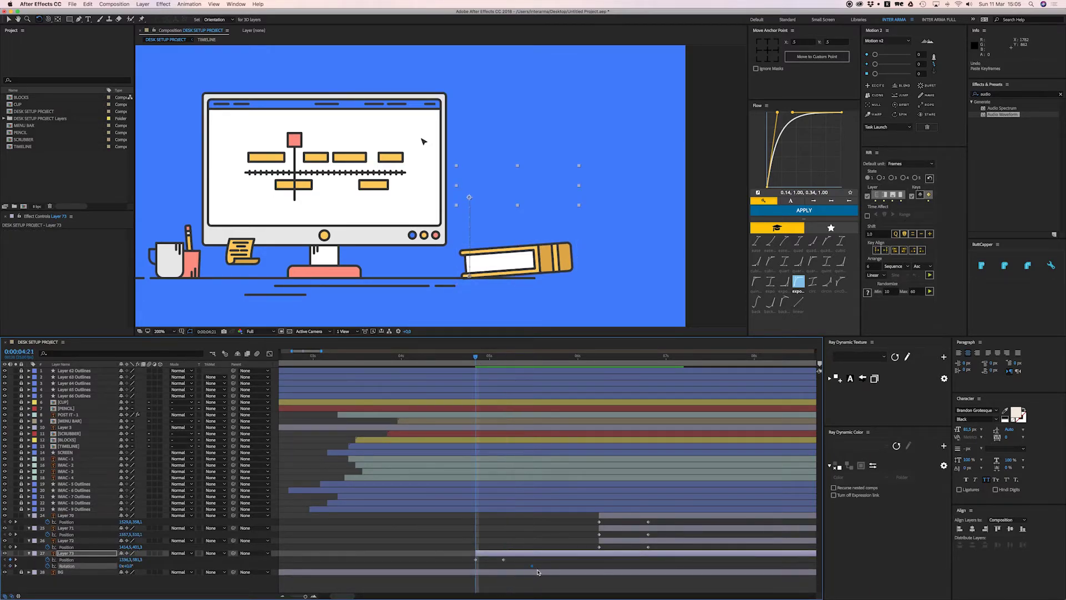
{"action": "key", "text": "ctrl+z"}
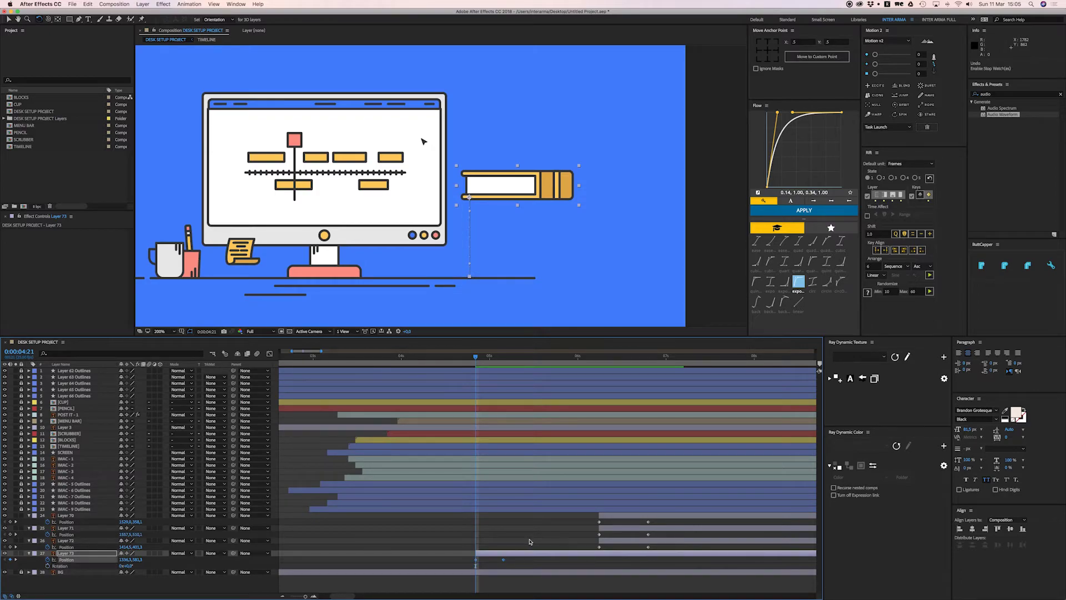
{"action": "left_click", "coordinate": [516, 534]}
{"action": "key", "text": "space"}
{"action": "key", "text": "space"}
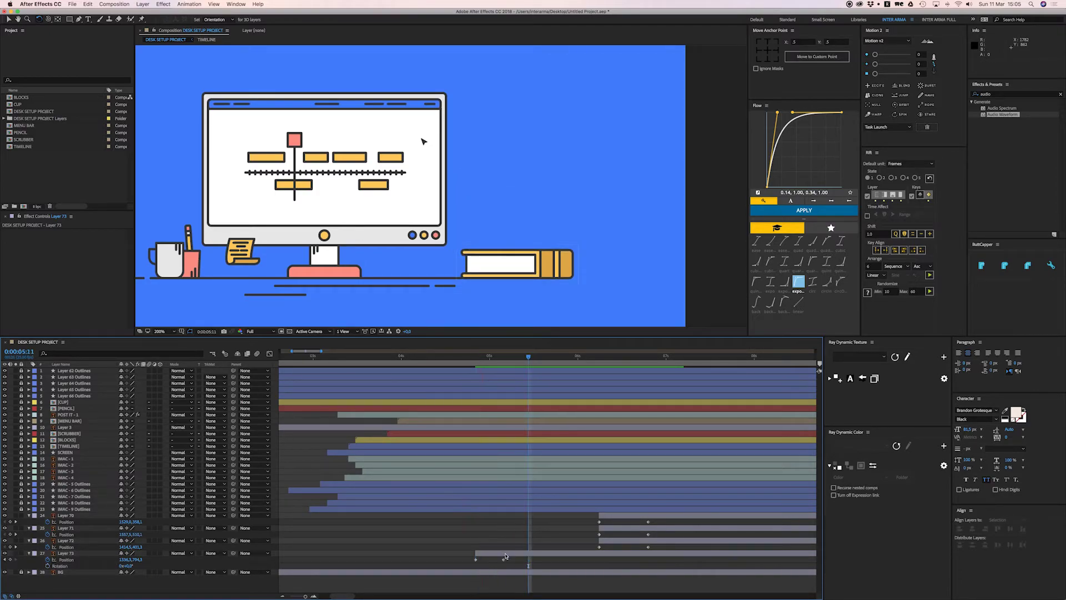
{"action": "left_click", "coordinate": [504, 553]}
{"action": "left_click", "coordinate": [504, 356]}
{"action": "left_click", "coordinate": [48, 566]}
{"action": "left_click_drag", "start_coordinate": [504, 358], "coordinate": [539, 362]}
{"action": "scroll", "coordinate": [566, 247], "scroll_direction": "down", "scroll_amount": 1}
{"action": "scroll", "coordinate": [577, 190], "scroll_direction": "up", "scroll_amount": 4}
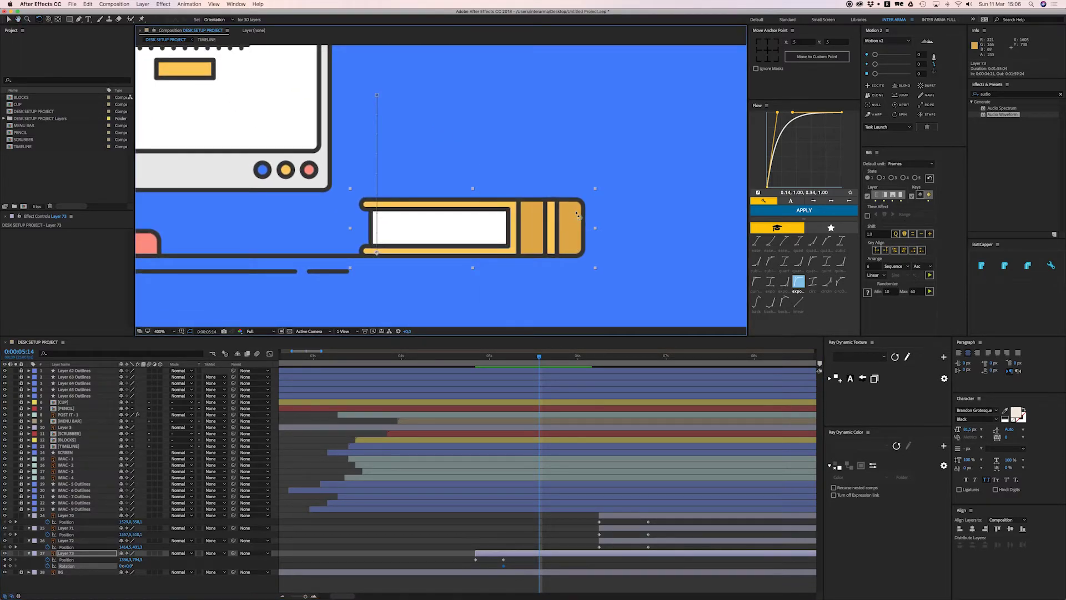
{"action": "scroll", "coordinate": [577, 213], "scroll_direction": "down", "scroll_amount": 2}
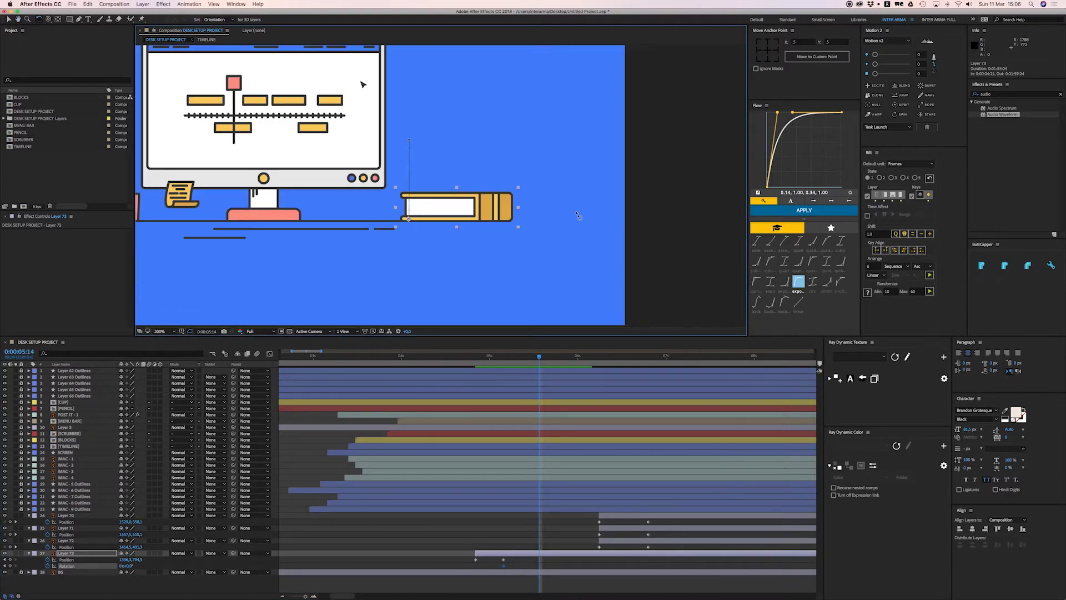
{"action": "left_click", "coordinate": [516, 567]}
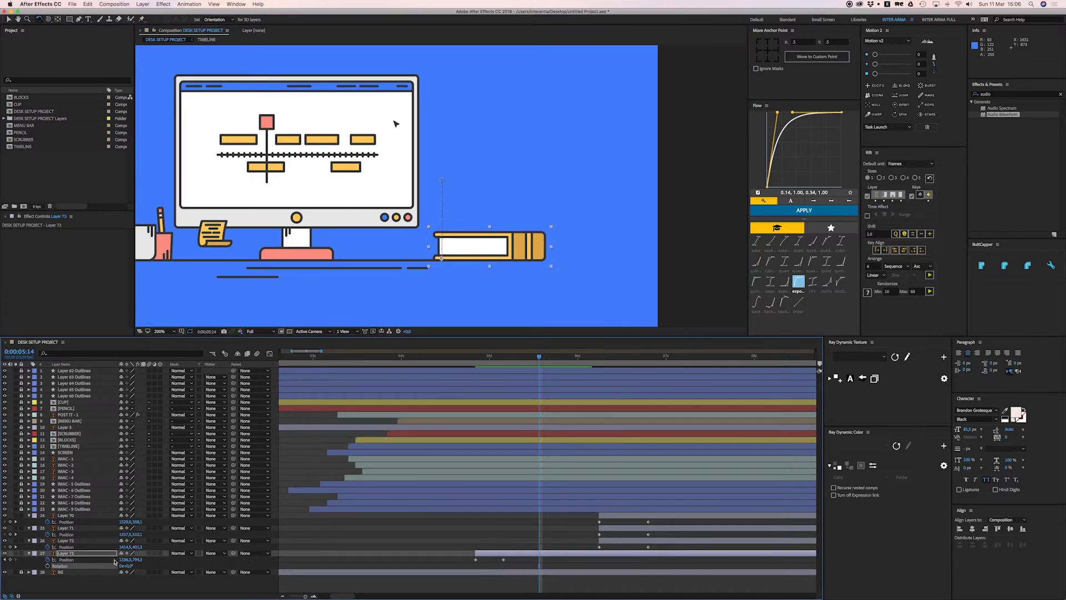
{"action": "left_click", "coordinate": [29, 554]}
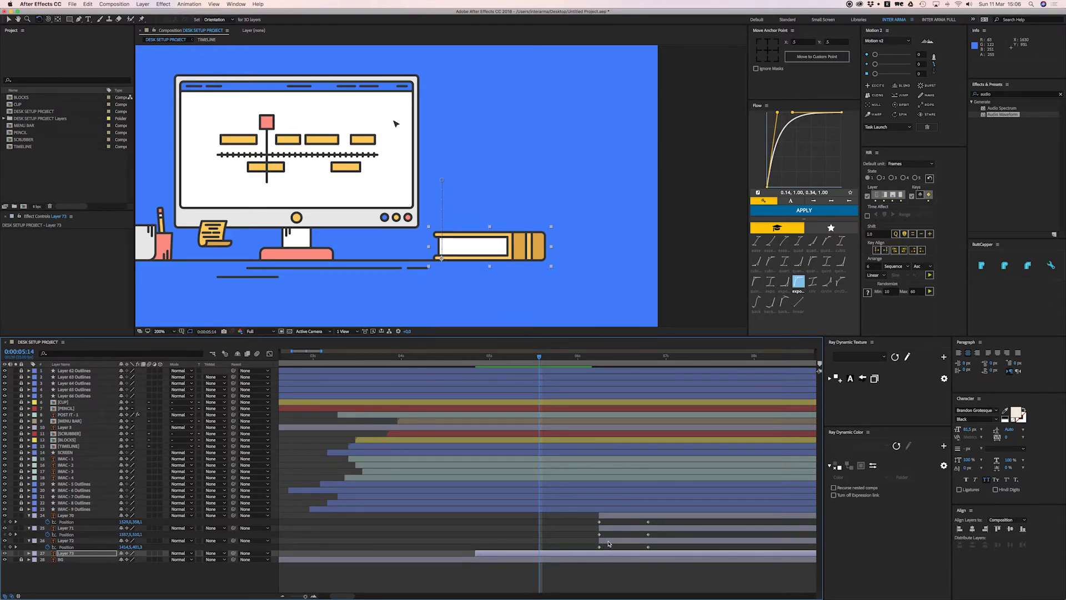
Show Layer 73's keyframes and preview the bottom book's drop from 0:00:04:20
{"action": "left_click_drag", "start_coordinate": [511, 364], "coordinate": [472, 360]}
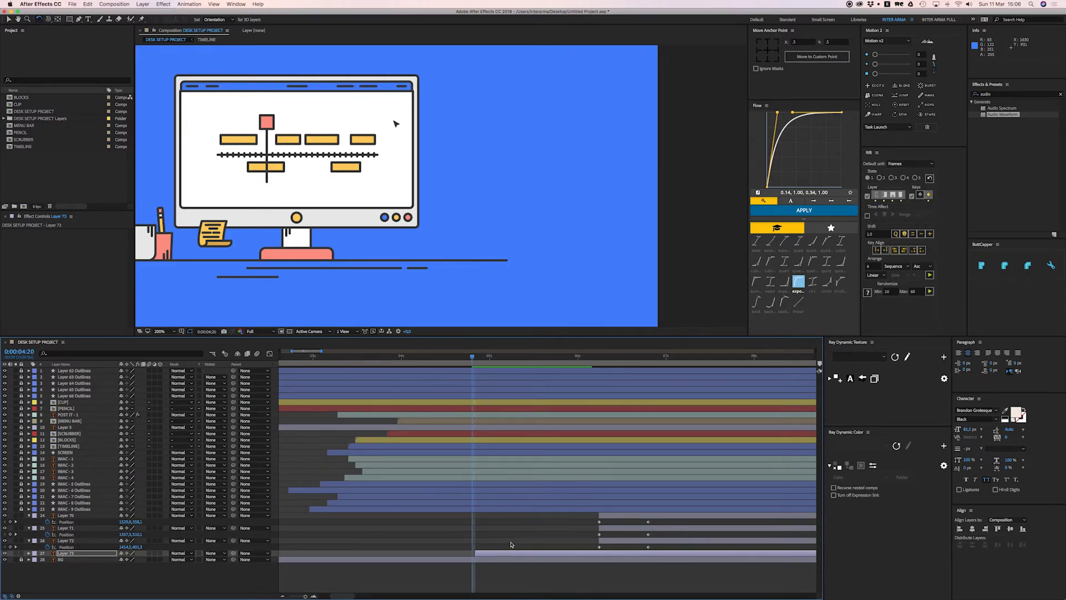
{"action": "key", "text": "u"}
{"action": "key", "text": "space"}
{"action": "key", "text": "space"}
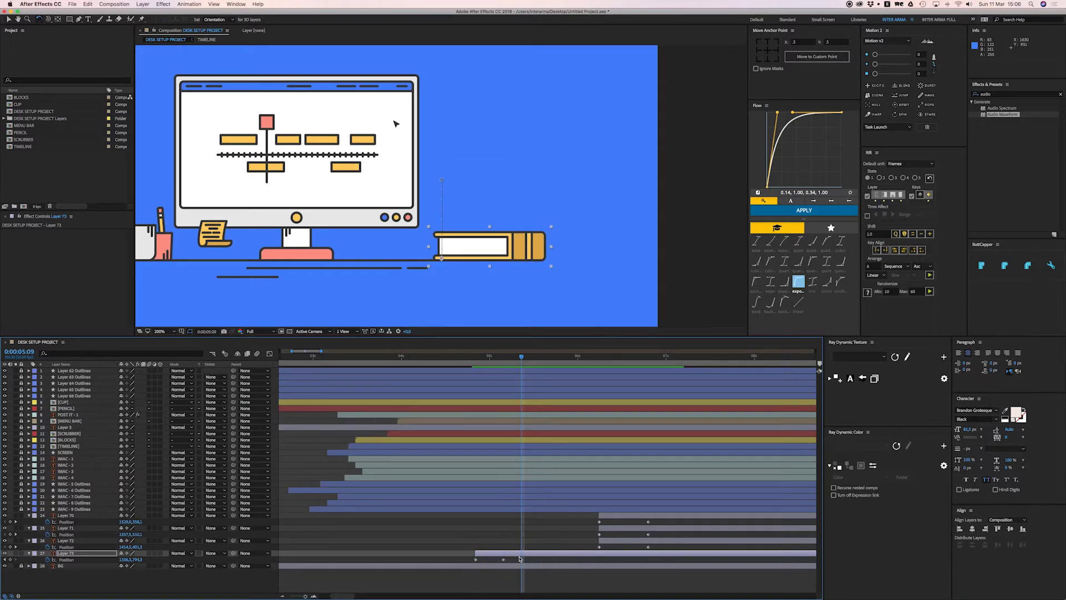
Move Layers 70, 71 and 72 to start together with Layer 73 at 0:00:04:21, and bring Layer 72 above Layer 71
{"action": "left_click", "coordinate": [616, 540]}
{"action": "left_click", "coordinate": [612, 517], "text": "shift"}
{"action": "left_click_drag", "start_coordinate": [611, 516], "coordinate": [504, 547]}
{"action": "left_click", "coordinate": [514, 548]}
{"action": "left_click", "coordinate": [512, 540]}
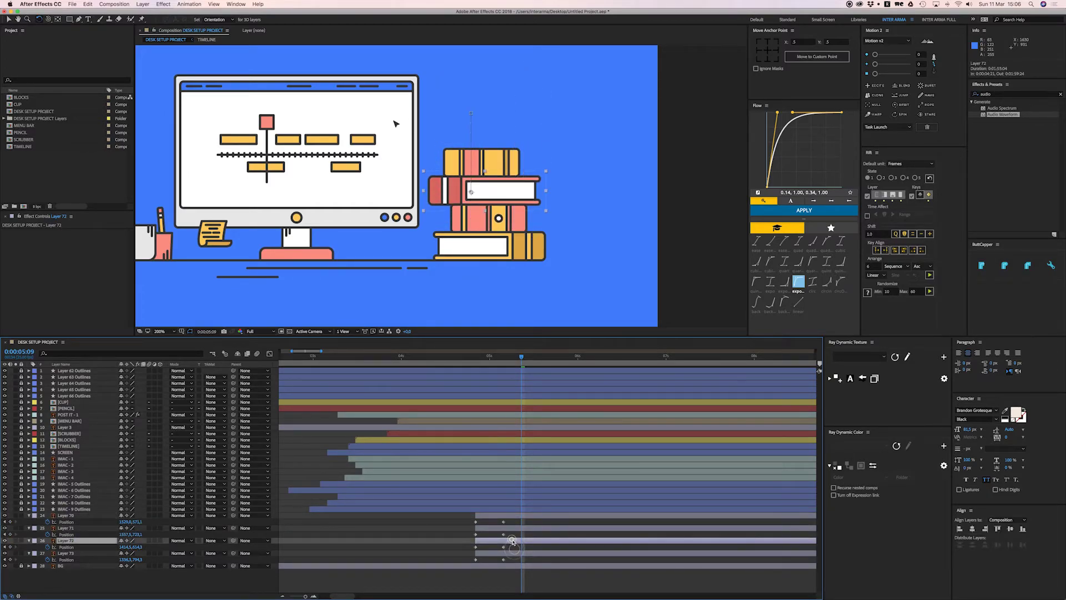
{"action": "key", "text": "super+bracketright"}
{"action": "left_click", "coordinate": [514, 543]}
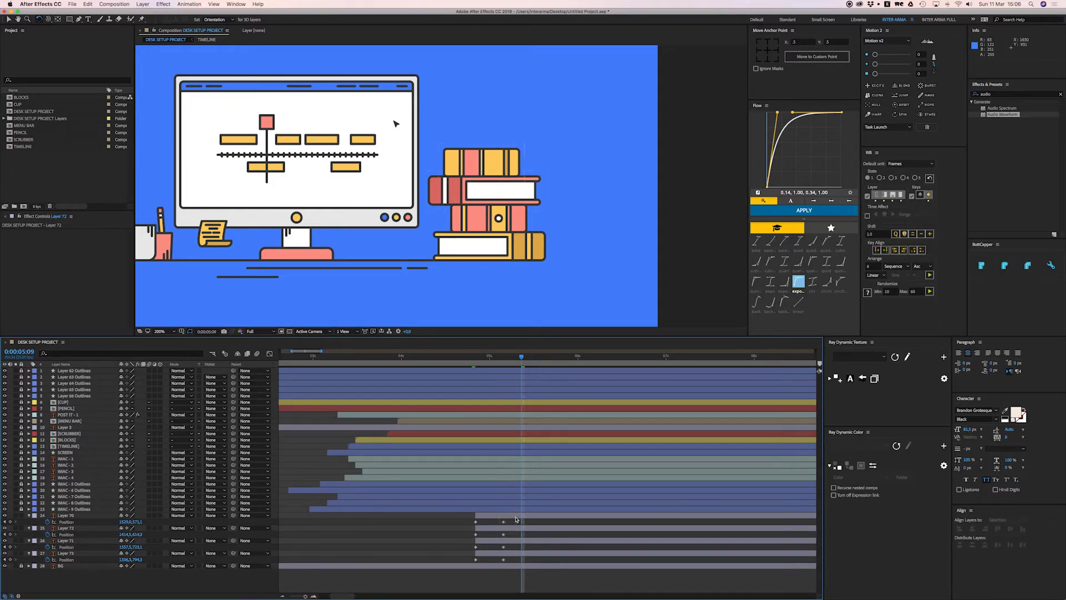
Stagger the four book layers about one frame apart from bottom to top, starting at 0:00:04:21, and preview the drops
{"action": "left_click", "coordinate": [514, 515]}
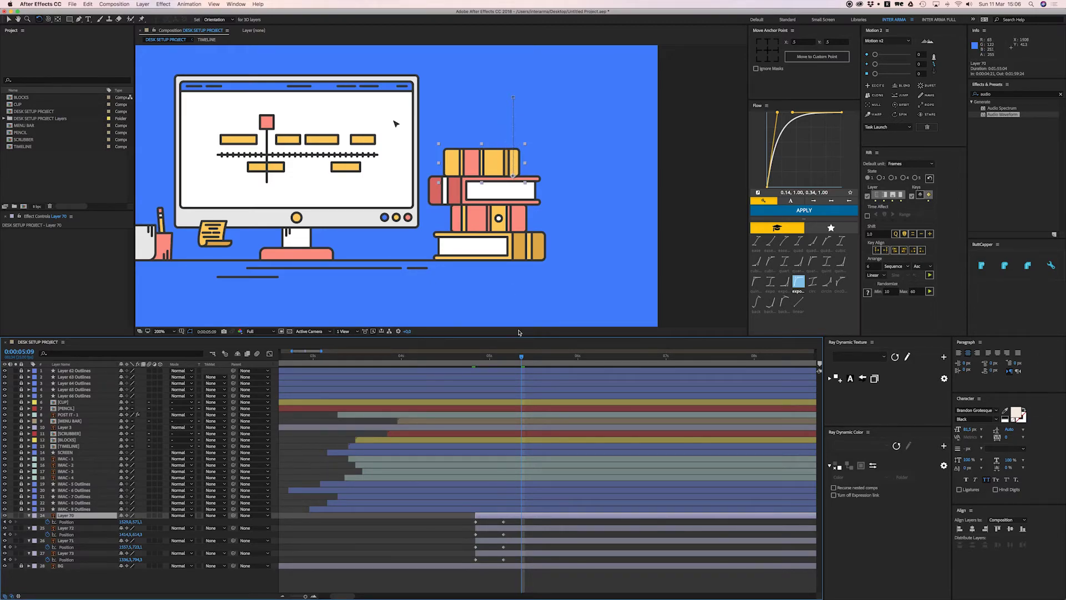
{"action": "left_click_drag", "start_coordinate": [495, 364], "coordinate": [475, 364]}
{"action": "left_click_drag", "start_coordinate": [486, 545], "coordinate": [505, 519]}
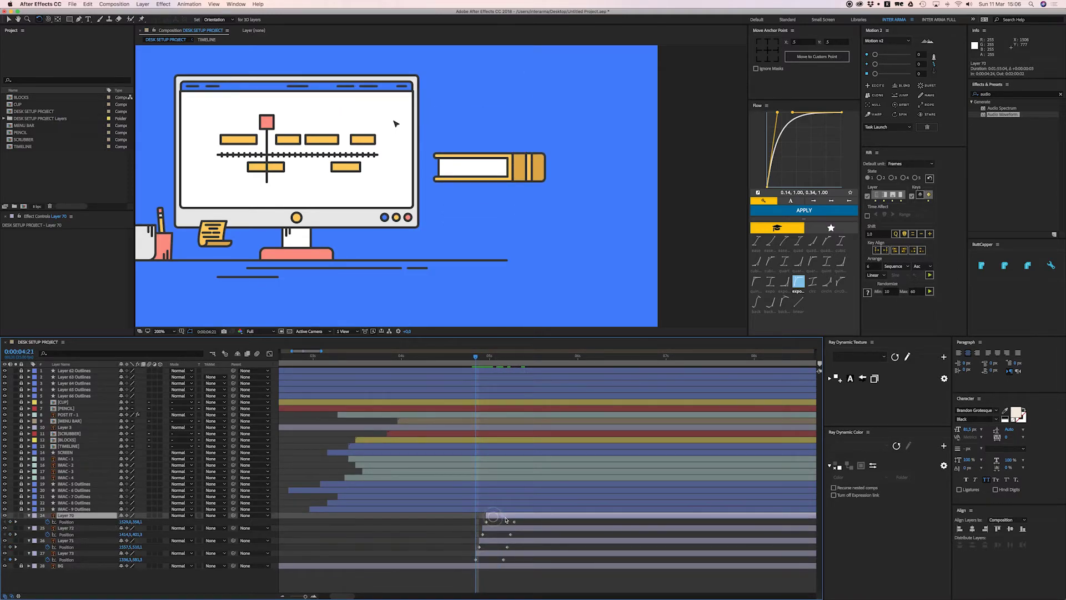
{"action": "key", "text": "space"}
{"action": "key", "text": "space"}
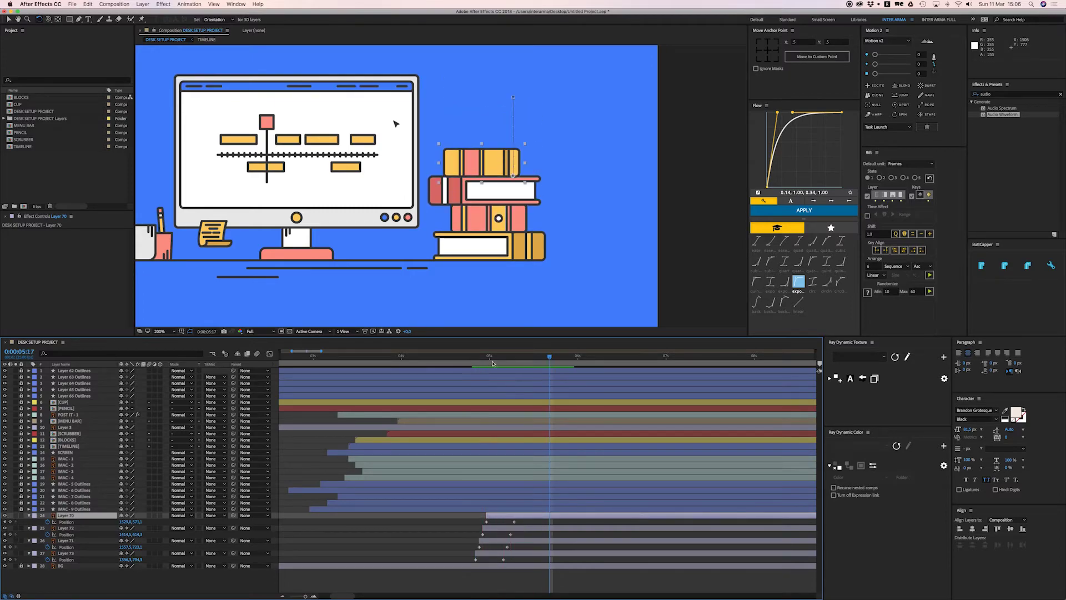
{"action": "left_click_drag", "start_coordinate": [492, 361], "coordinate": [476, 367]}
{"action": "key", "text": "space"}
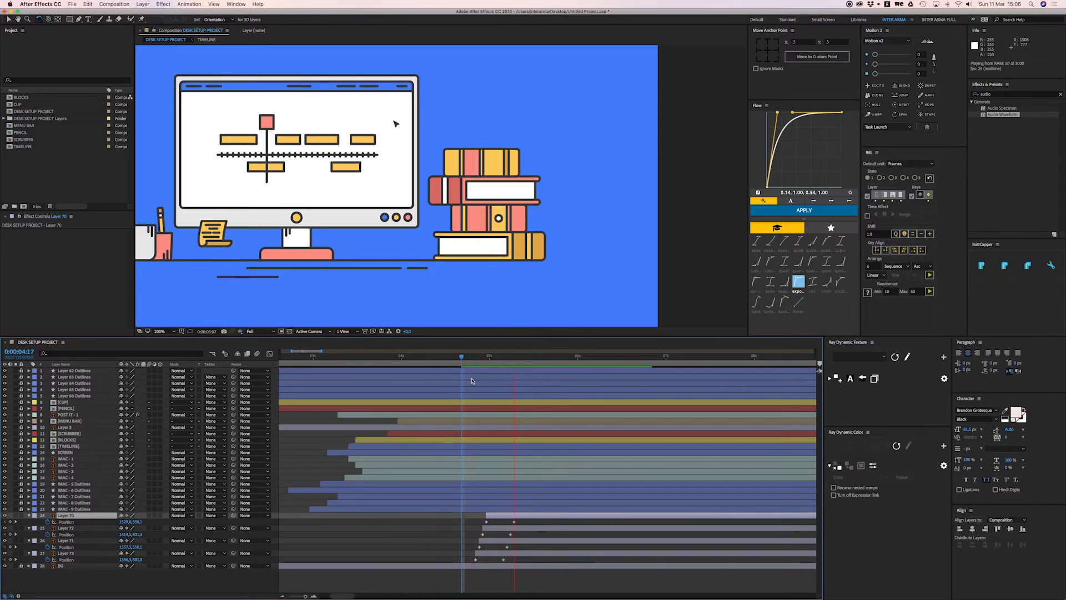
Apply Easy Ease to all four books' Position keyframes, shape their speed curves to accelerate into the landing, and preview the motion
{"action": "left_click_drag", "start_coordinate": [533, 564], "coordinate": [457, 520]}
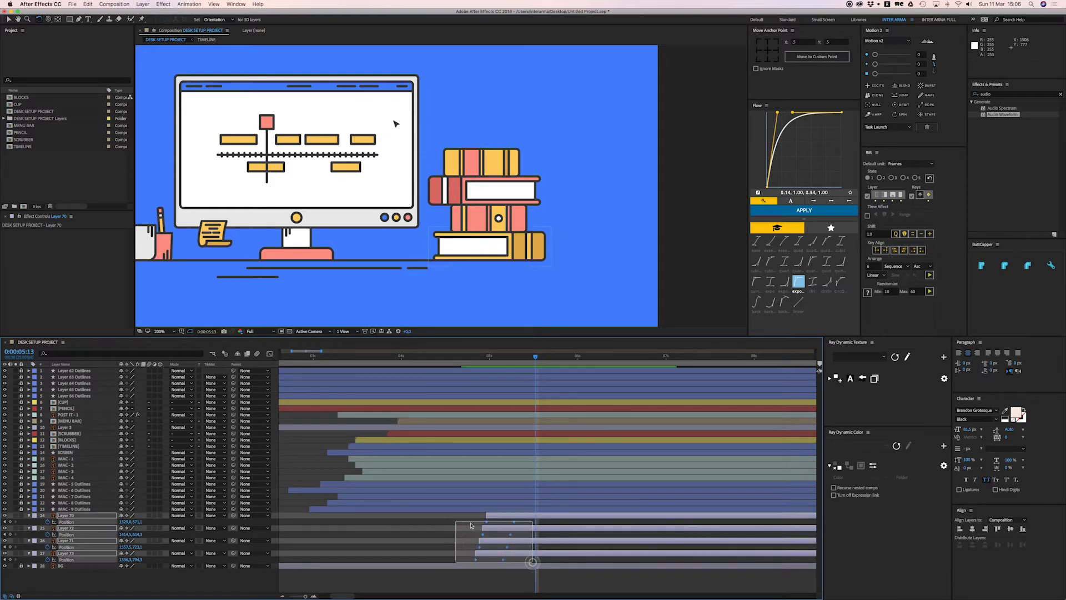
{"action": "right_click", "coordinate": [487, 522]}
{"action": "mouse_move", "coordinate": [522, 591]}
{"action": "left_click", "coordinate": [587, 549]}
{"action": "key", "text": "shift+F3"}
{"action": "mouse_move", "coordinate": [531, 555]}
{"action": "left_mouse_down"}
{"action": "mouse_move", "coordinate": [473, 573]}
{"action": "mouse_move", "coordinate": [512, 564]}
{"action": "left_mouse_up"}
{"action": "left_click_drag", "start_coordinate": [485, 356], "coordinate": [461, 360]}
{"action": "key", "text": "space"}
{"action": "key", "text": "space"}
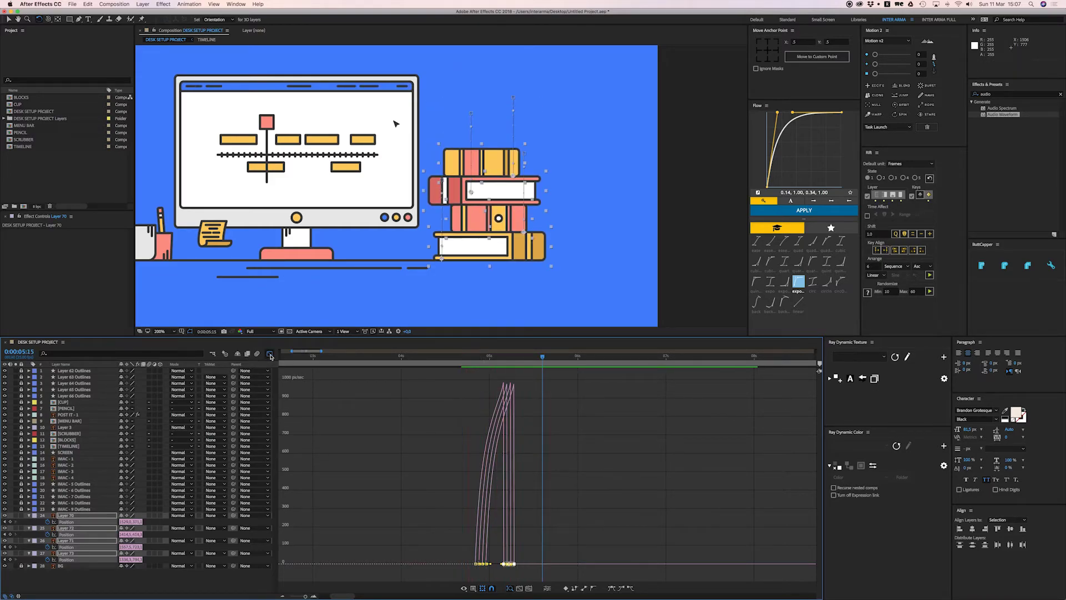
{"action": "left_click", "coordinate": [270, 353]}
Widen the book layers' stagger to about two frames each, with Layer 70 starting at 0:00:05:02, and preview the stack
{"action": "left_click", "coordinate": [461, 538]}
{"action": "left_click_drag", "start_coordinate": [490, 540], "coordinate": [498, 518]}
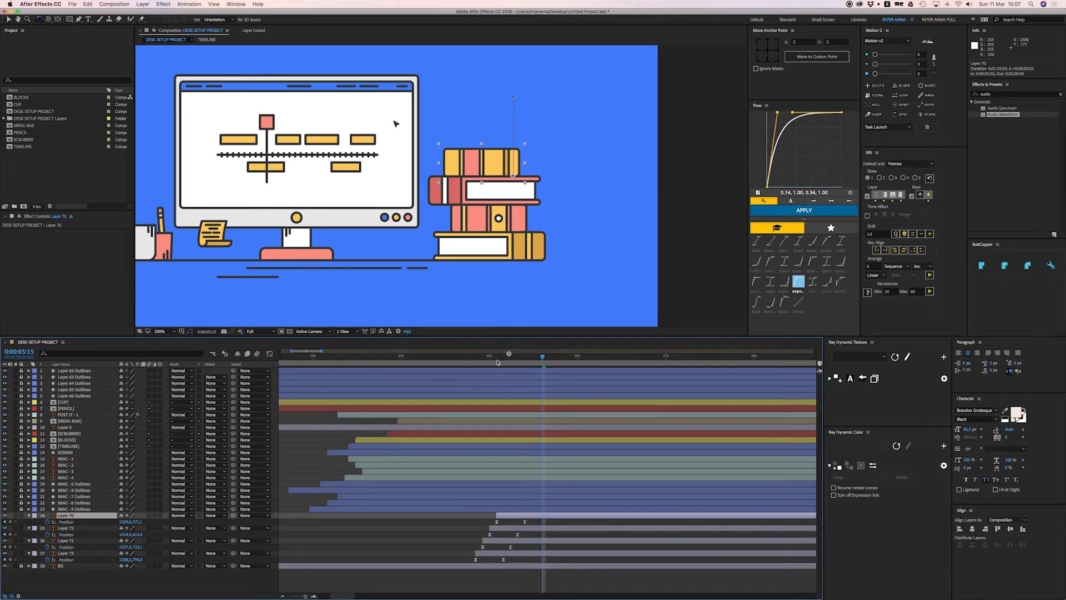
{"action": "key", "text": "space"}
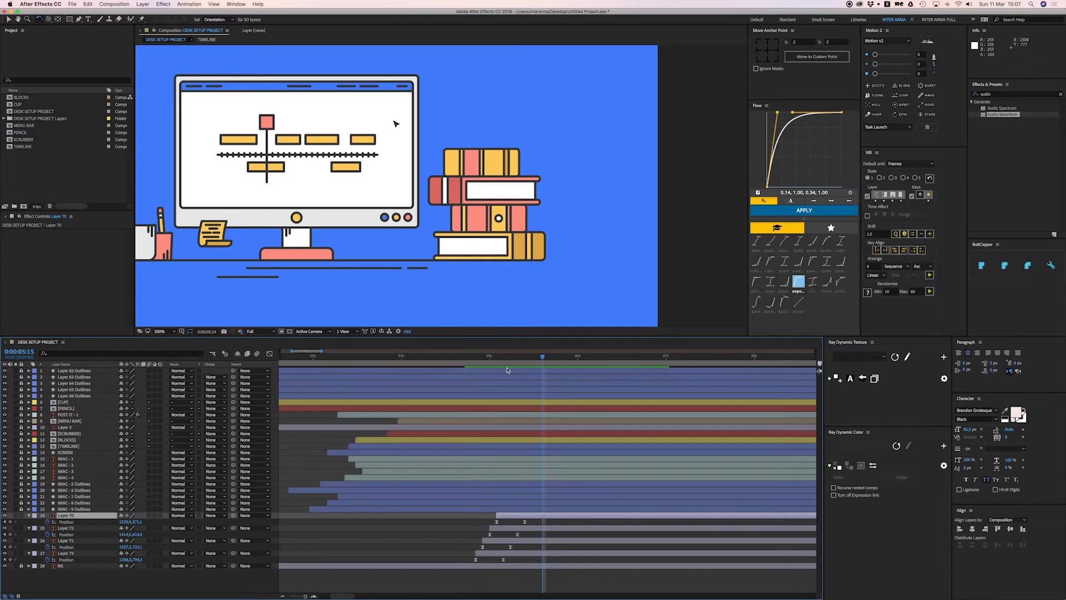
{"action": "key", "text": "space"}
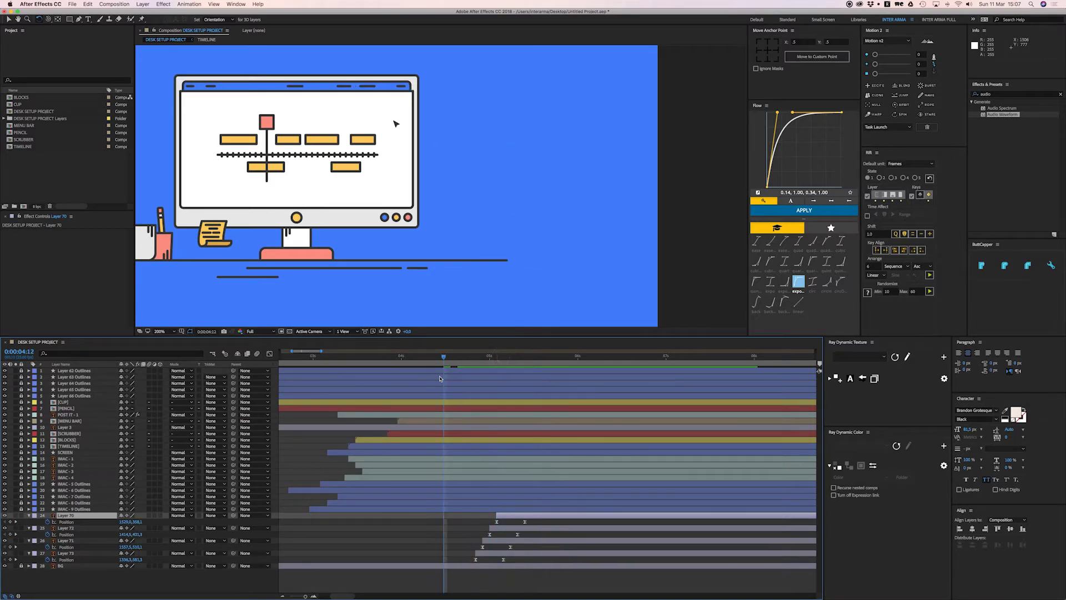
{"action": "key", "text": "space"}
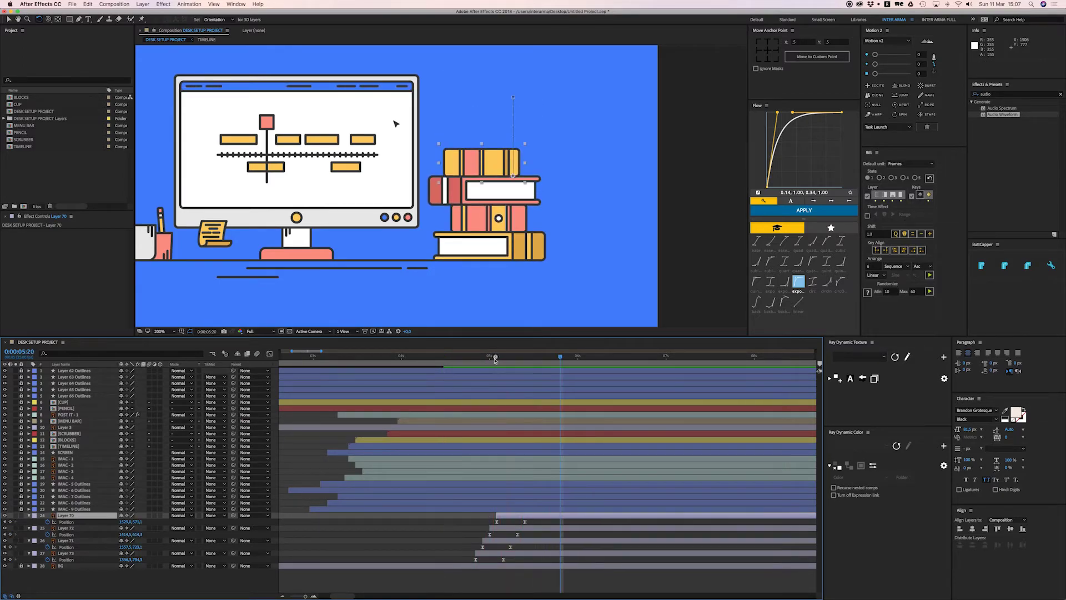
Keyframe Layer 73's Scale from 0% at 0:00:04:21 to 100% at 0:00:05:02, ease it with Flow's 0.14, 1.00, 0.34, 1.00 curve and preview
{"action": "left_click", "coordinate": [496, 357]}
{"action": "left_click", "coordinate": [492, 553]}
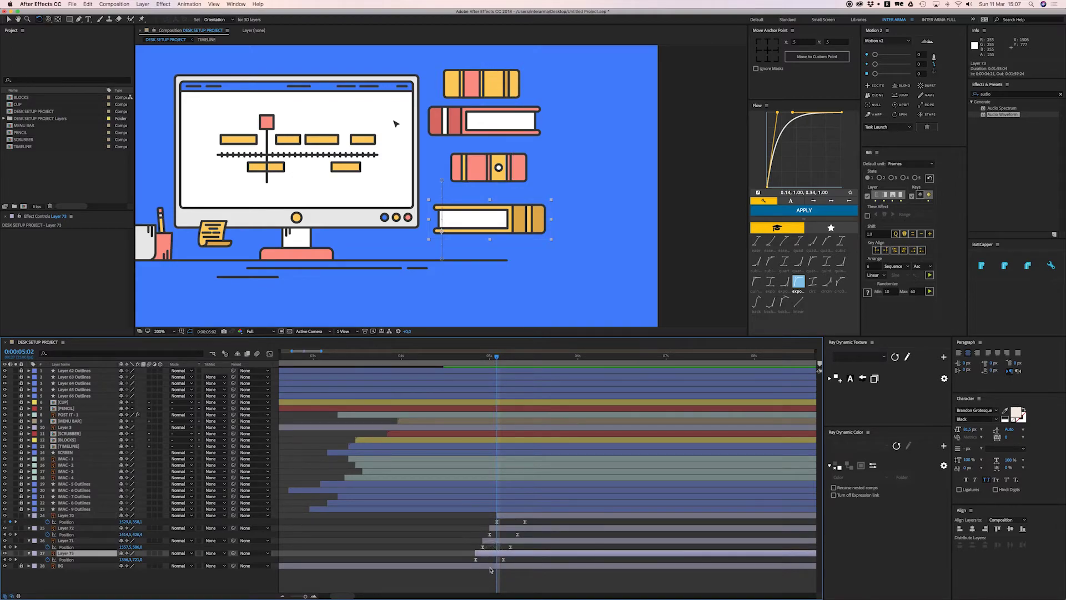
{"action": "left_click", "coordinate": [47, 559]}
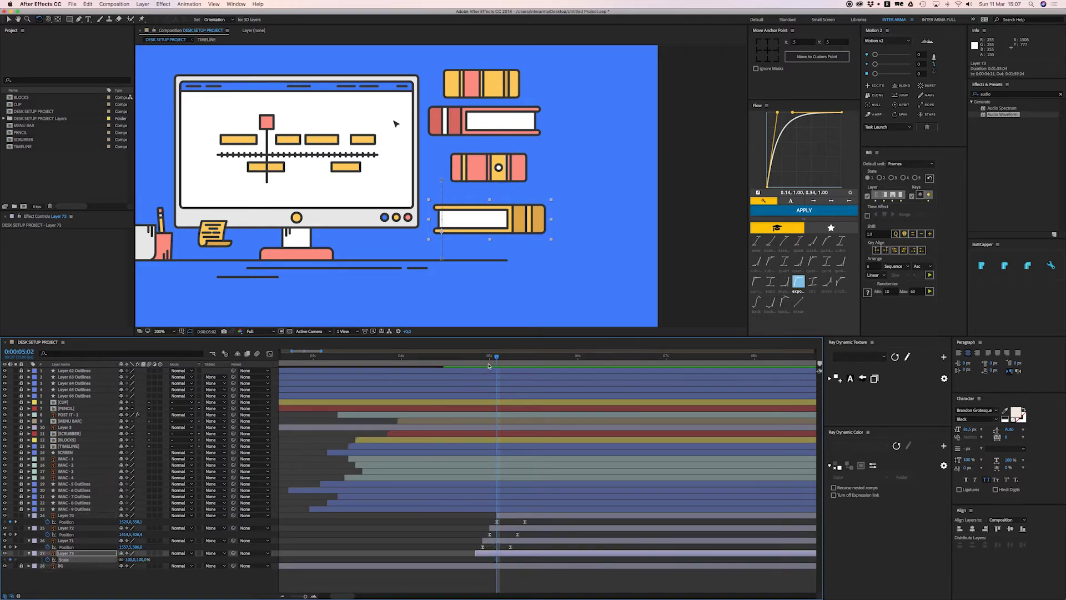
{"action": "key", "text": "i"}
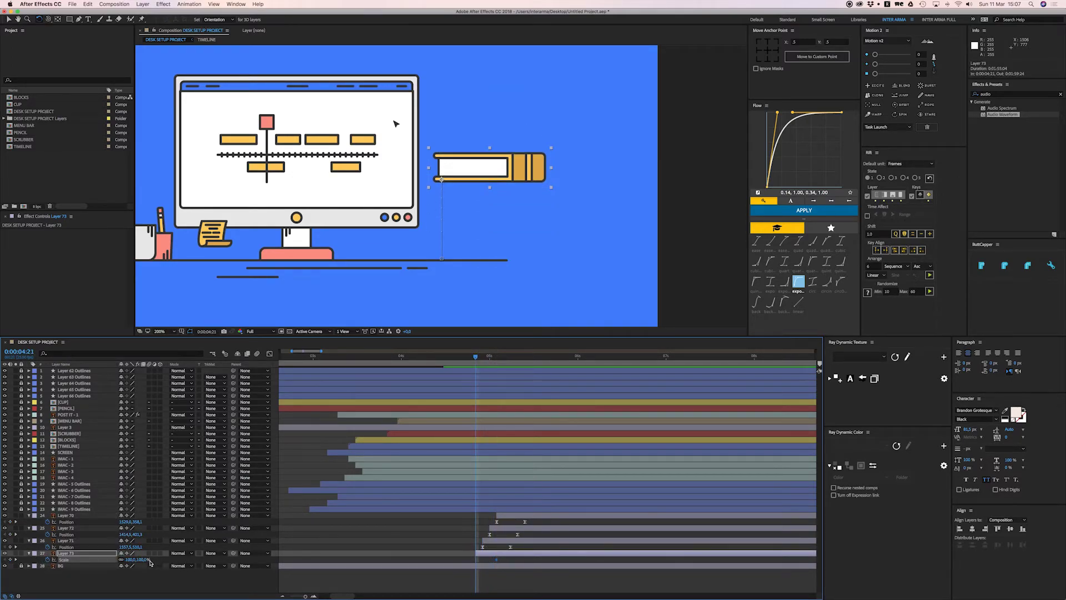
{"action": "type", "text": "0"}
{"action": "key", "text": "Return"}
{"action": "left_click", "coordinate": [497, 560]}
{"action": "left_click", "coordinate": [817, 210]}
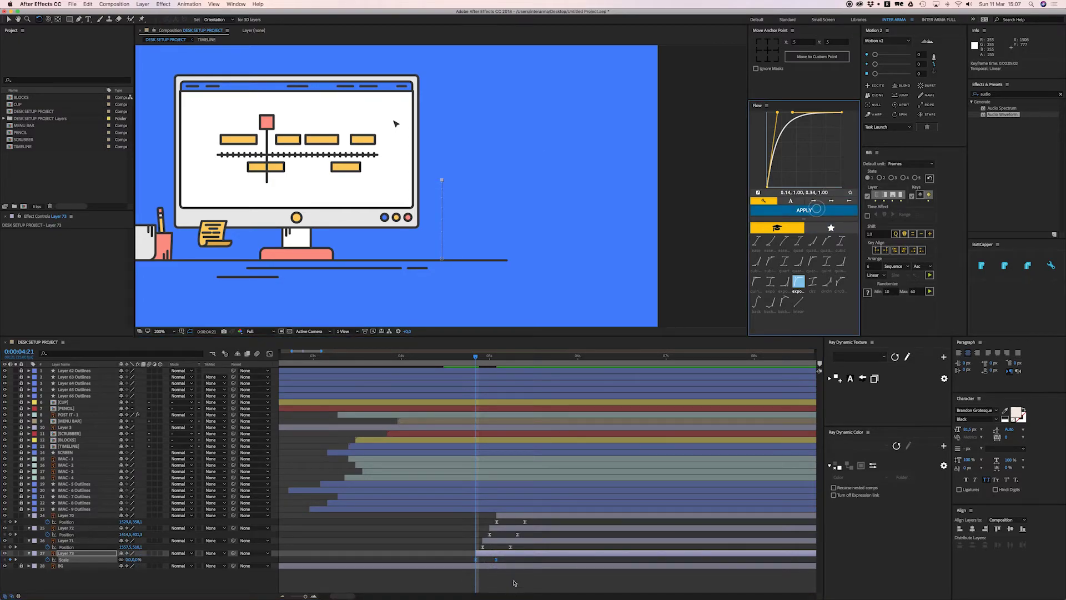
{"action": "key", "text": "space"}
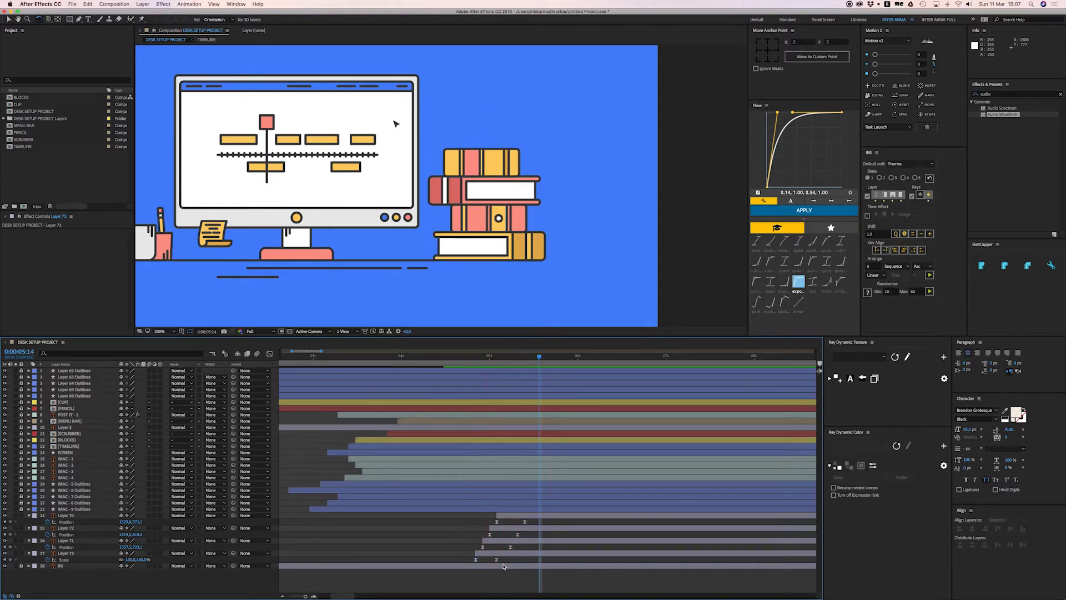
Reveal the Scale property of all four book layers and realign Layers 70, 71 and 72 to start at 0:00:04:21
{"action": "left_click", "coordinate": [501, 540]}
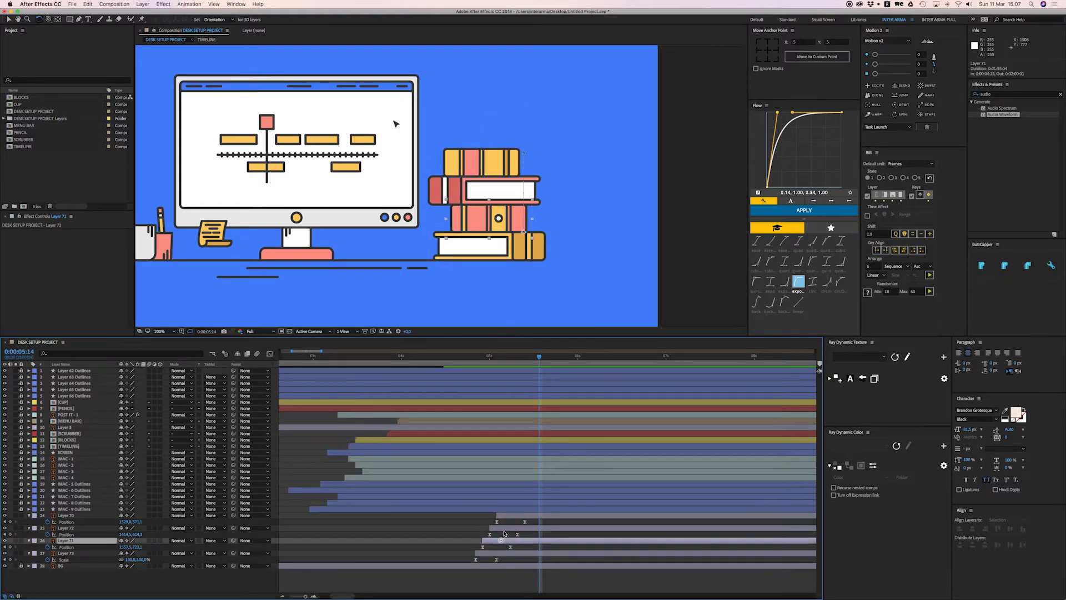
{"action": "left_click", "coordinate": [504, 516]}
{"action": "key", "text": "s"}
{"action": "key", "text": "super+z"}
{"action": "key", "text": "space"}
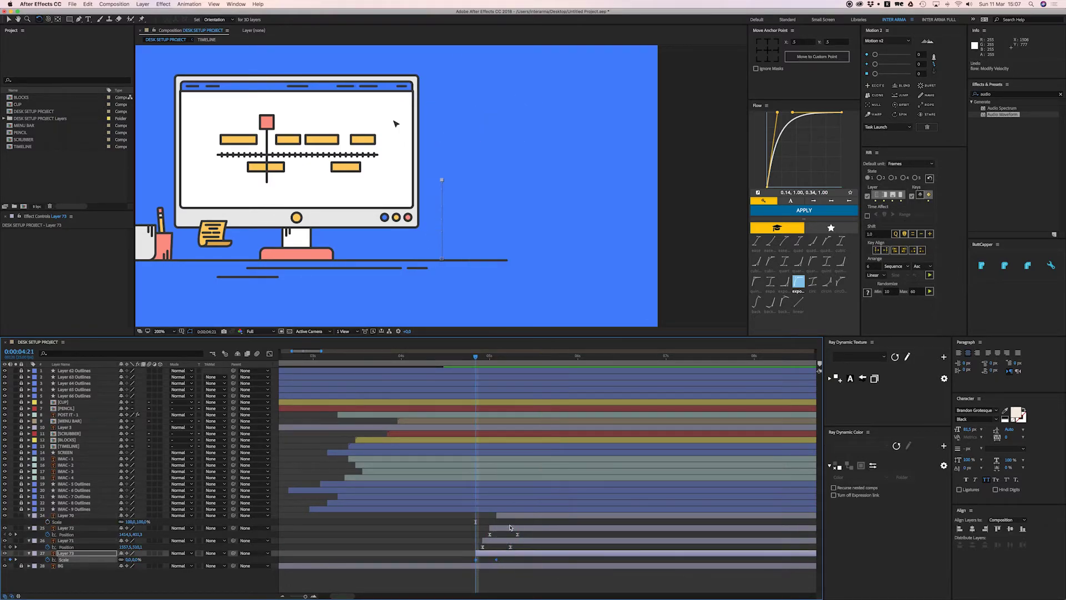
{"action": "key", "text": "super+shift+z"}
{"action": "left_click", "coordinate": [508, 516], "text": "shift"}
{"action": "key", "text": "s"}
{"action": "key", "text": "s"}
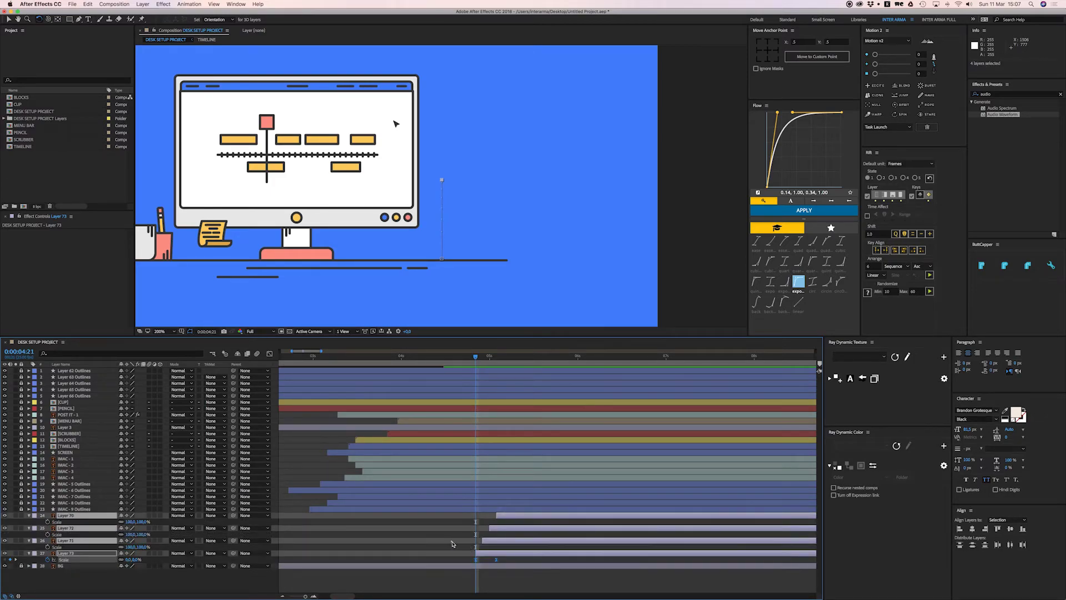
{"action": "mouse_move", "coordinate": [490, 530]}
{"action": "left_mouse_down"}
{"action": "mouse_move", "coordinate": [474, 532]}
{"action": "mouse_move", "coordinate": [498, 516]}
{"action": "mouse_move", "coordinate": [478, 516]}
{"action": "left_mouse_up"}
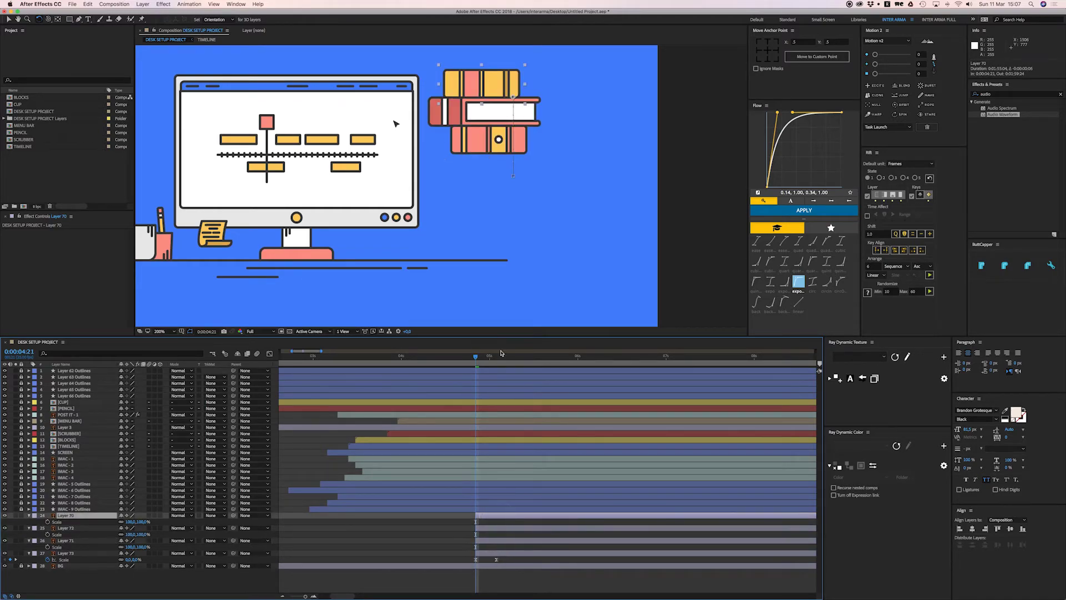
Keyframe Scale on Layers 70, 71 and 72 from 0% at 0:00:04:21 to 100% at 0:00:05:02, easing it with Flow's 0.14, 1.00, 0.34, 1.00 curve
{"action": "left_click_drag", "start_coordinate": [502, 358], "coordinate": [497, 359]}
{"action": "left_click_drag", "start_coordinate": [505, 546], "coordinate": [491, 519]}
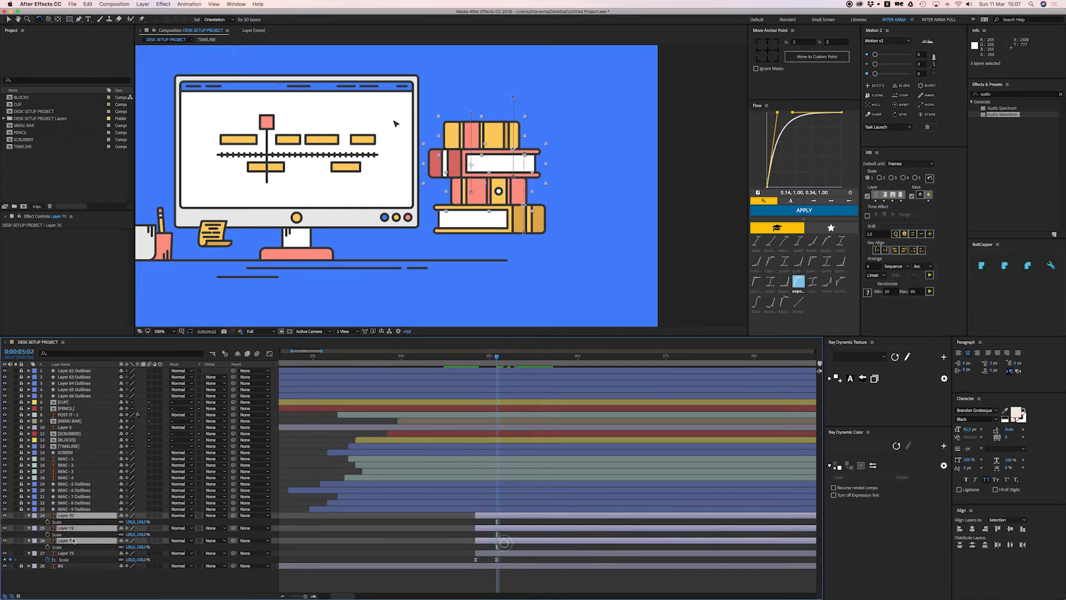
{"action": "left_click", "coordinate": [476, 358]}
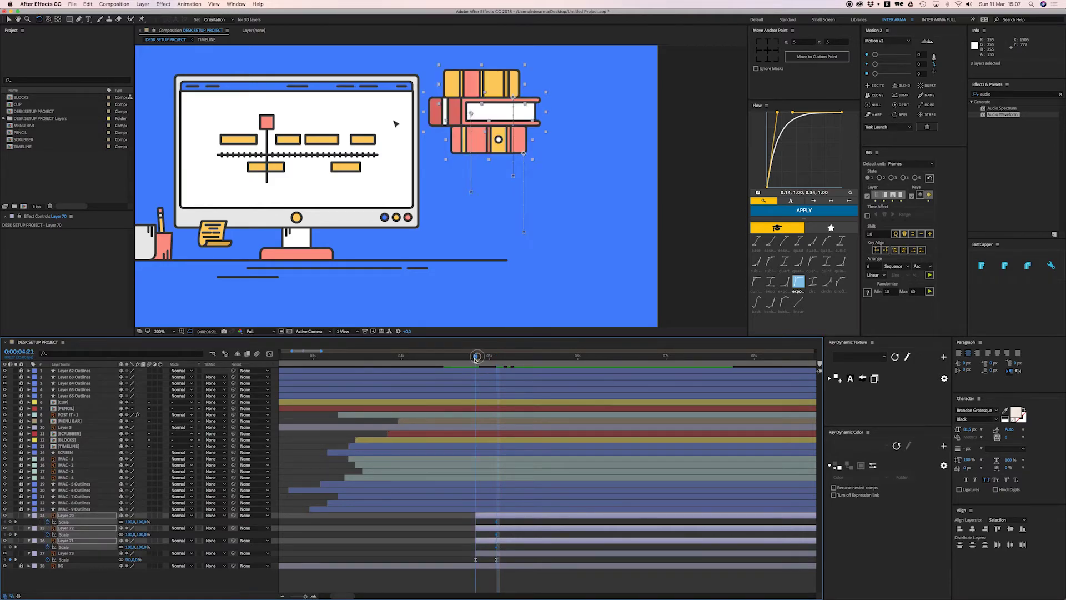
{"action": "key", "text": "Return"}
{"action": "left_click_drag", "start_coordinate": [458, 518], "coordinate": [503, 520]}
{"action": "left_click", "coordinate": [804, 211]}
Stagger the book layers upward by about two frames each, with Layer 70 starting at 0:00:05:02, and preview the stack
{"action": "left_click", "coordinate": [447, 553]}
{"action": "left_click", "coordinate": [488, 539]}
{"action": "key", "text": "super+shift+a"}
{"action": "key", "text": "space"}
{"action": "key", "text": "space"}
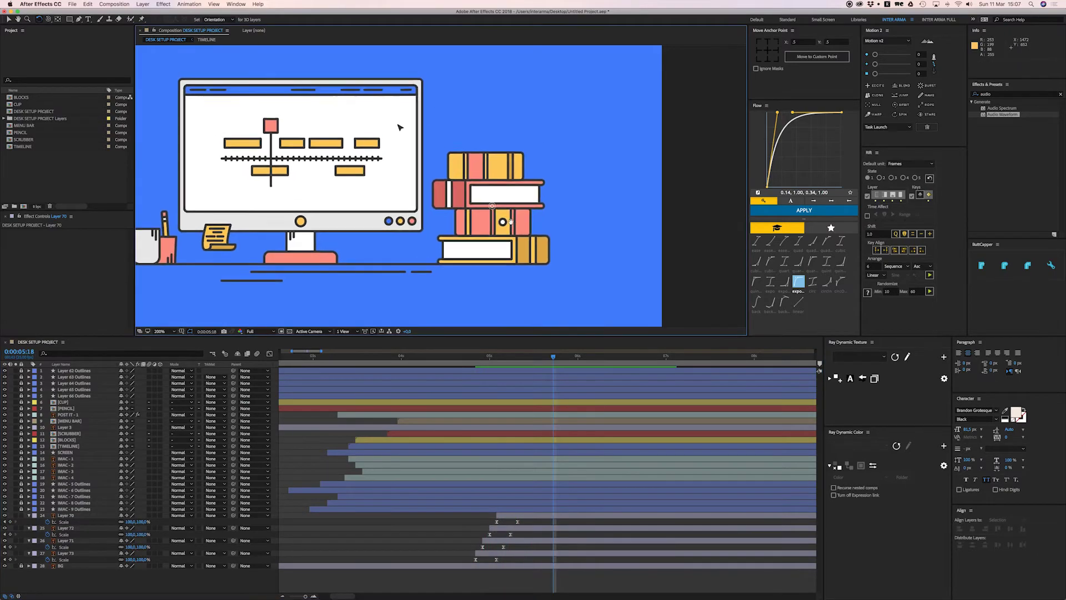
Shorten all four books' Scale animations to about three frames by moving their end keyframes earlier, and preview the motion
{"action": "left_click_drag", "start_coordinate": [510, 236], "coordinate": [527, 251]}
{"action": "left_click", "coordinate": [519, 518]}
{"action": "left_click_drag", "start_coordinate": [529, 523], "coordinate": [490, 563]}
{"action": "left_click_drag", "start_coordinate": [506, 357], "coordinate": [468, 357]}
{"action": "left_click_drag", "start_coordinate": [450, 522], "coordinate": [520, 561]}
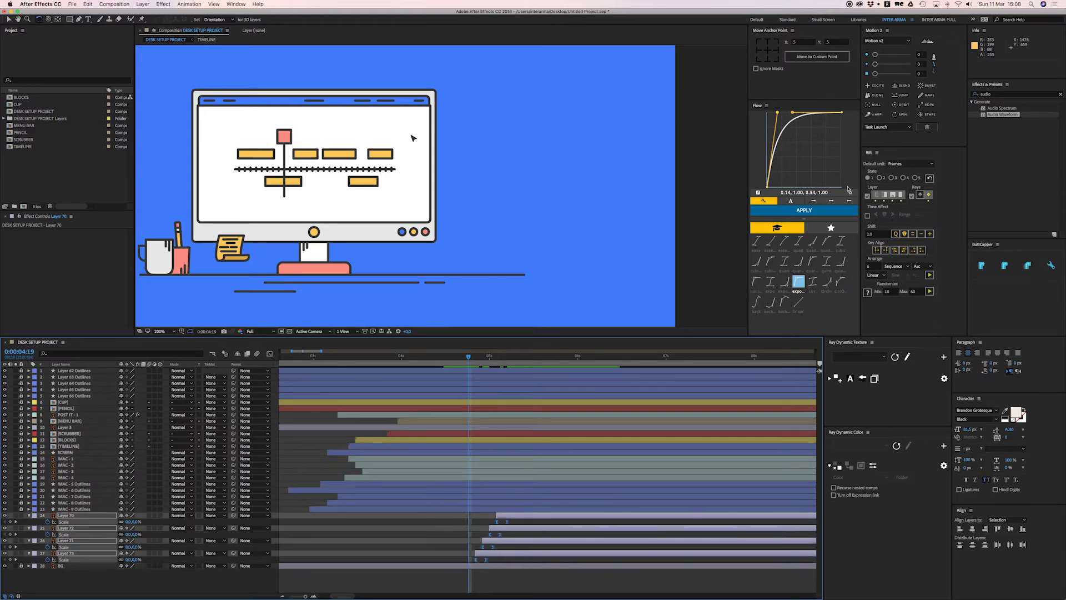
{"action": "left_click", "coordinate": [442, 542]}
{"action": "key", "text": "space"}
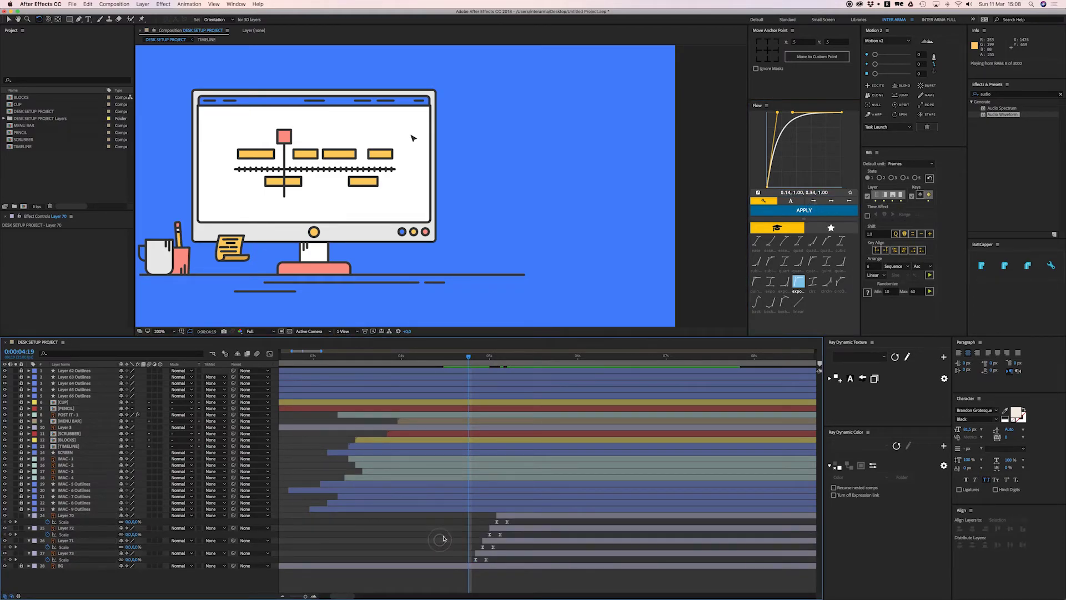
Reveal Layer 70's Position and Rotation and add a 0° Rotation keyframe at its landing, 0:00:05:10
{"action": "left_click", "coordinate": [509, 517]}
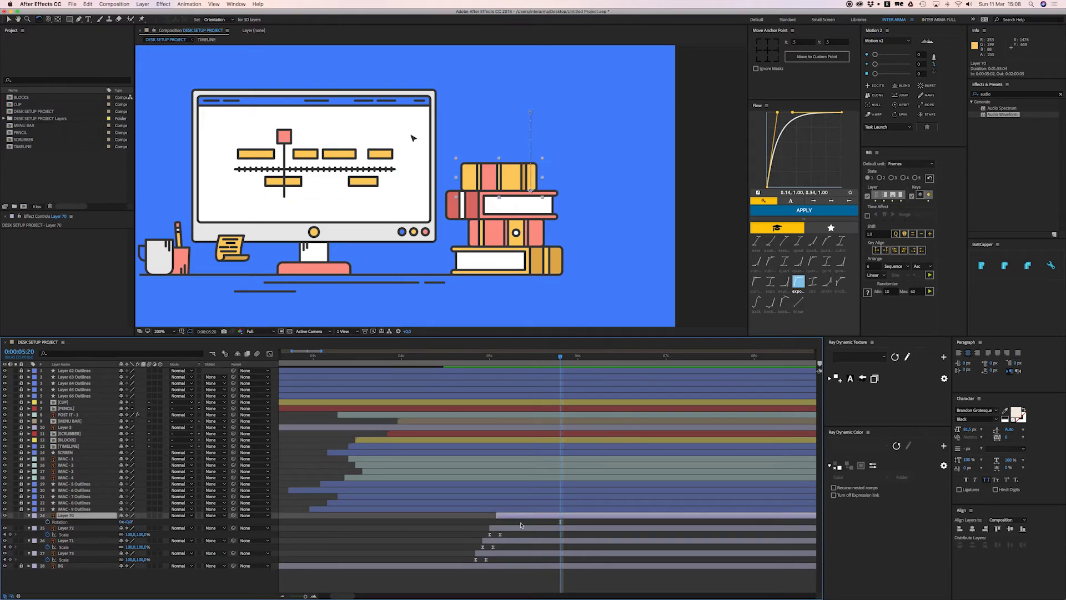
{"action": "key", "text": "alt+shift+r"}
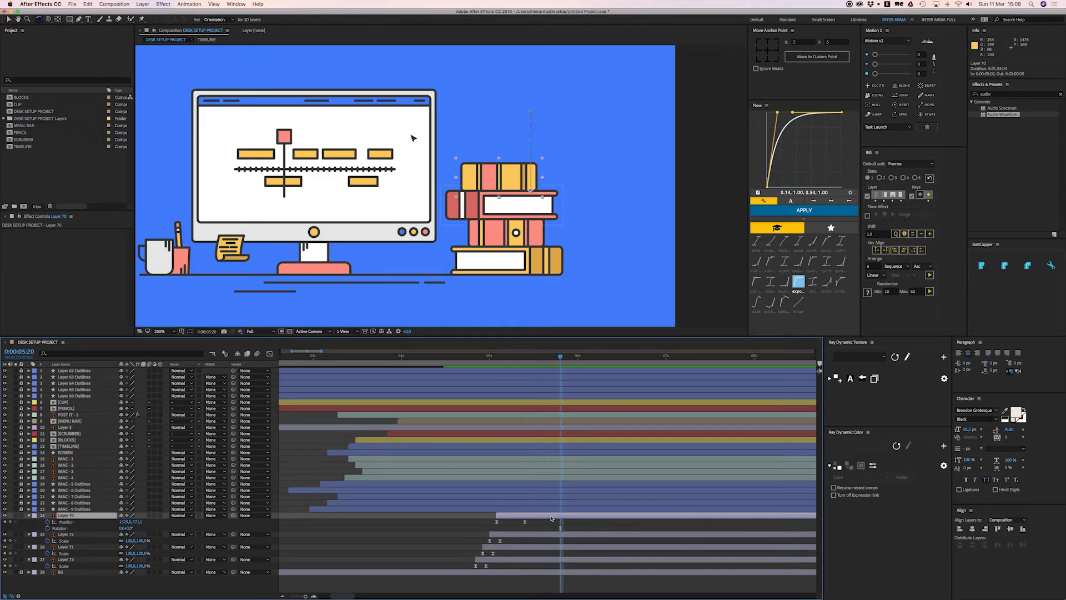
{"action": "left_click", "coordinate": [51, 528]}
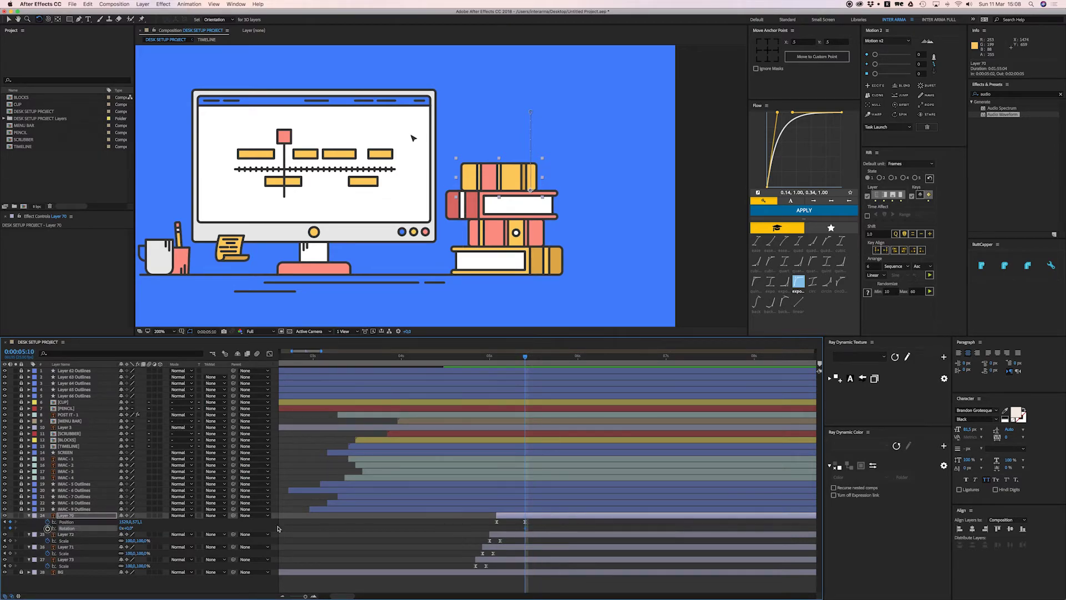
Reveal the Position and Rotation properties of Layers 71, 72 and 73
{"action": "left_click", "coordinate": [499, 560]}
{"action": "left_click", "coordinate": [502, 535], "text": "shift"}
{"action": "key", "text": "r"}
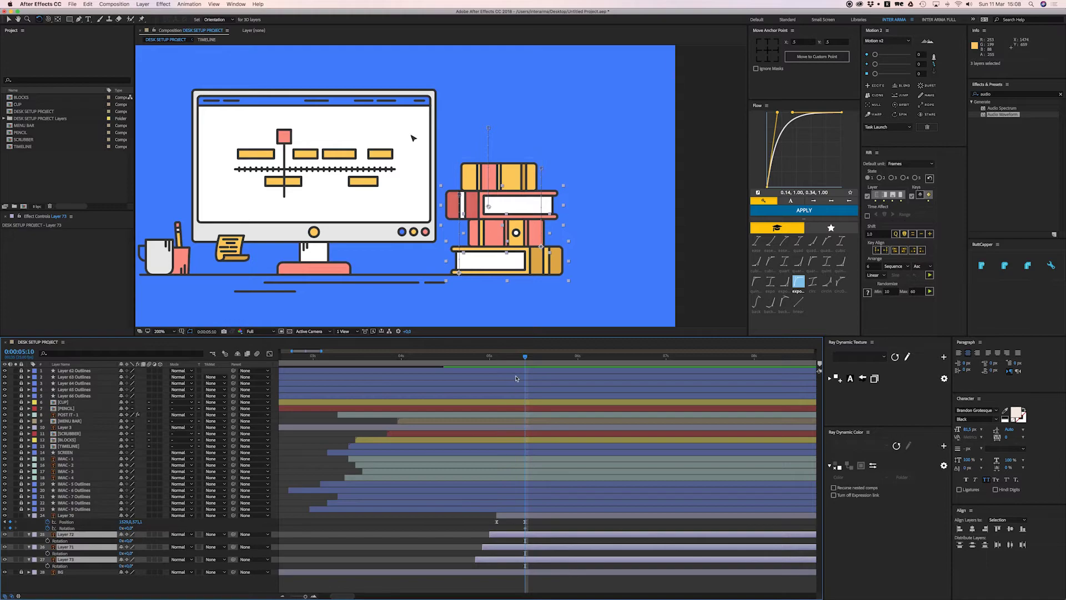
{"action": "left_click_drag", "start_coordinate": [513, 357], "coordinate": [507, 357]}
{"action": "key", "text": "p"}
{"action": "key", "text": "shift+r"}
{"action": "scroll", "coordinate": [539, 465], "scroll_direction": "down", "scroll_amount": 1}
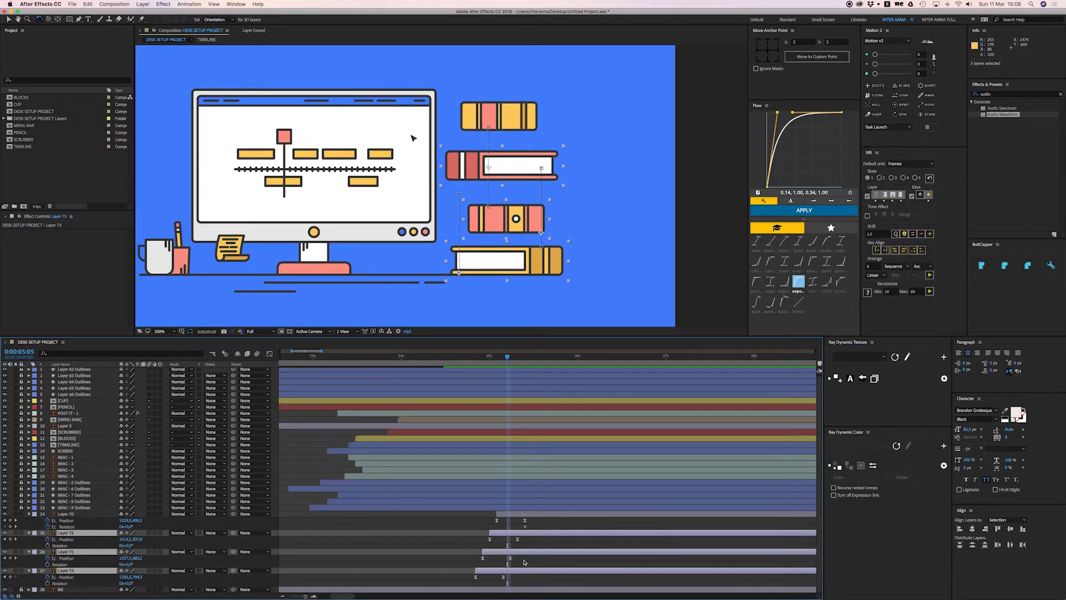
Add a 0° Rotation keyframe to Layer 73 at its landing, 0:00:05:04
{"action": "left_click", "coordinate": [525, 563]}
{"action": "left_click", "coordinate": [522, 571]}
{"action": "left_click_drag", "start_coordinate": [510, 359], "coordinate": [504, 358]}
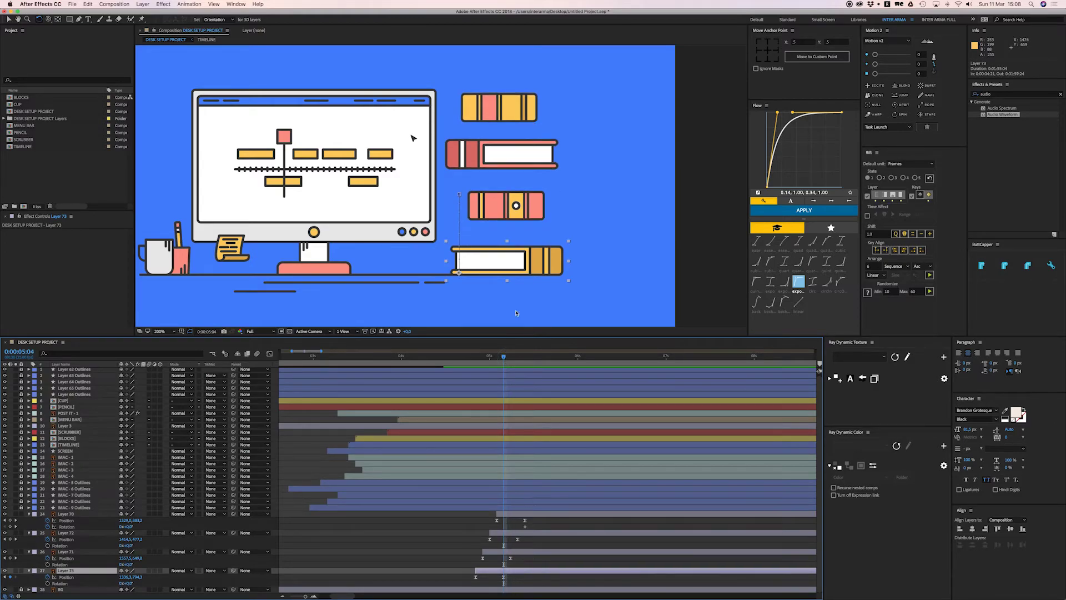
{"action": "scroll", "coordinate": [530, 251], "scroll_direction": "up", "scroll_amount": 2}
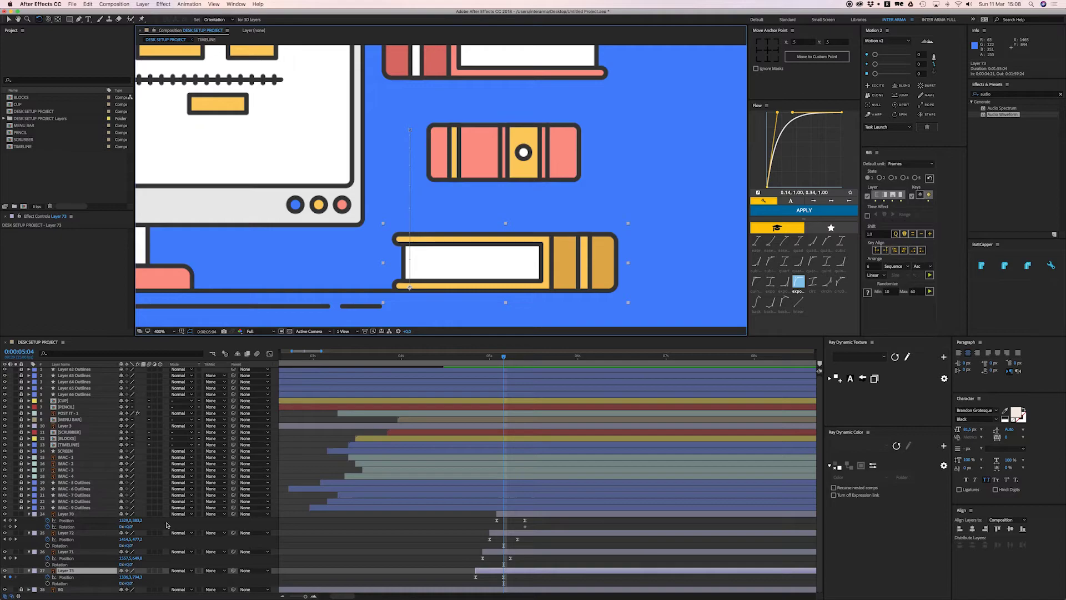
{"action": "left_click", "coordinate": [47, 583]}
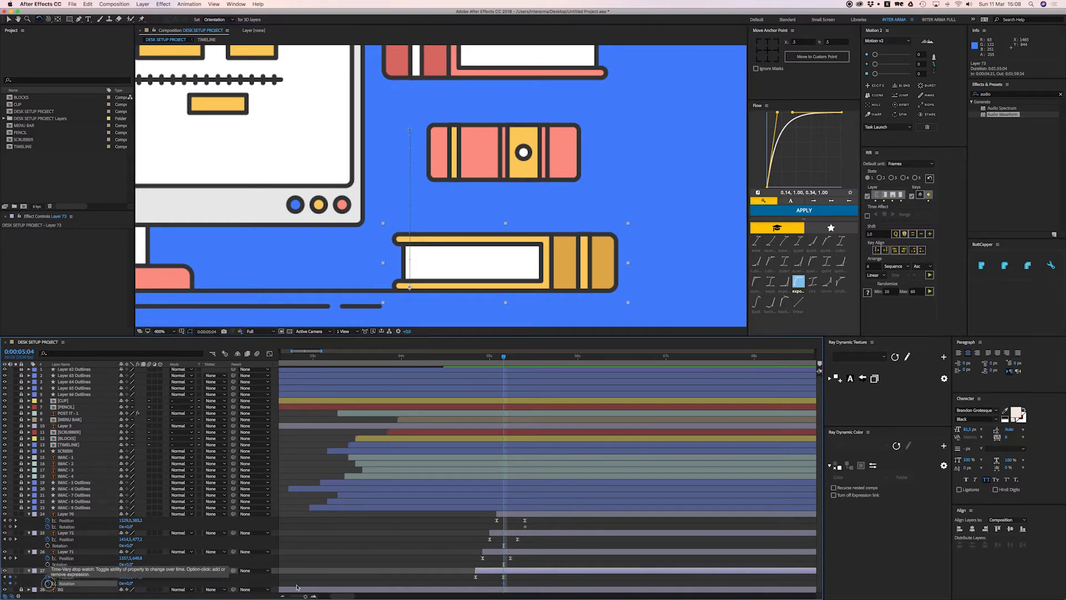
Add 0° Rotation keyframes at the landings of Layer 71, at 0:00:05:06, and Layer 72, at 0:00:05:08
{"action": "left_click_drag", "start_coordinate": [506, 360], "coordinate": [511, 357]}
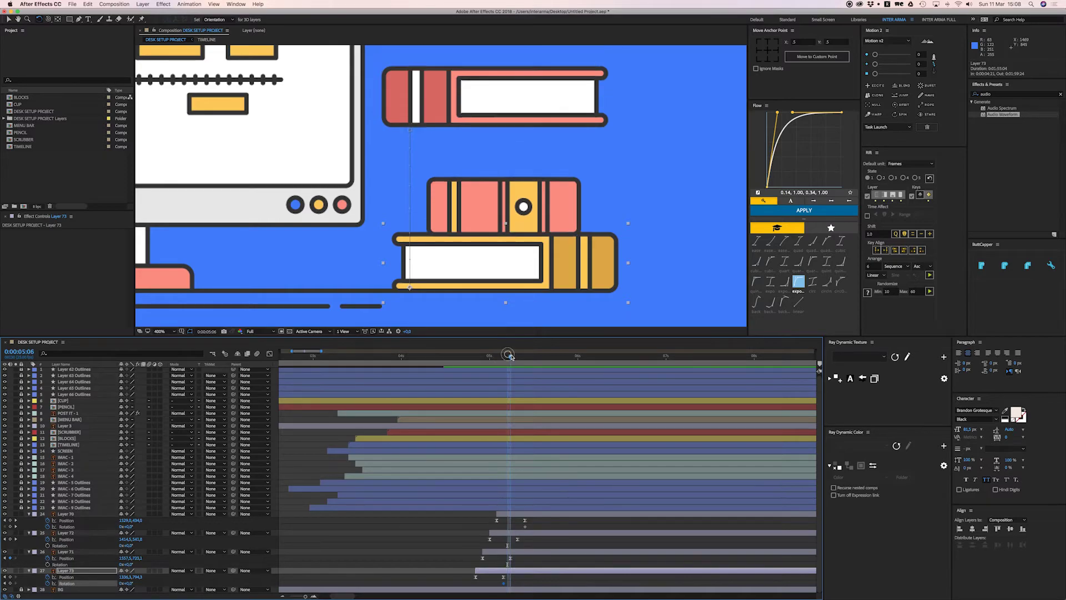
{"action": "left_click", "coordinate": [495, 554]}
{"action": "left_click", "coordinate": [59, 564]}
{"action": "left_click_drag", "start_coordinate": [511, 358], "coordinate": [519, 360]}
{"action": "left_click", "coordinate": [508, 534]}
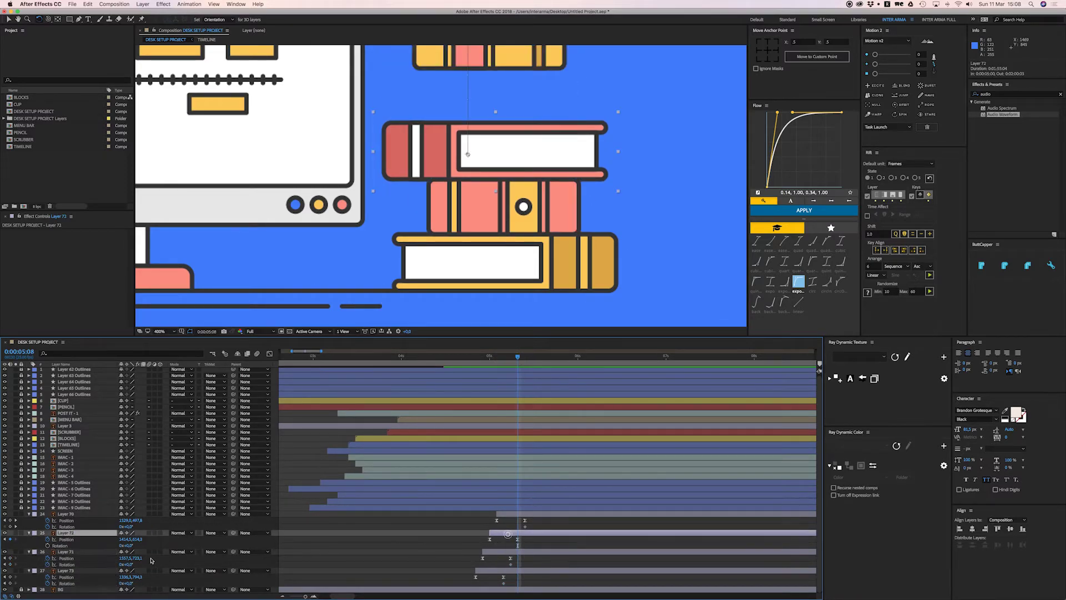
{"action": "left_click", "coordinate": [48, 545]}
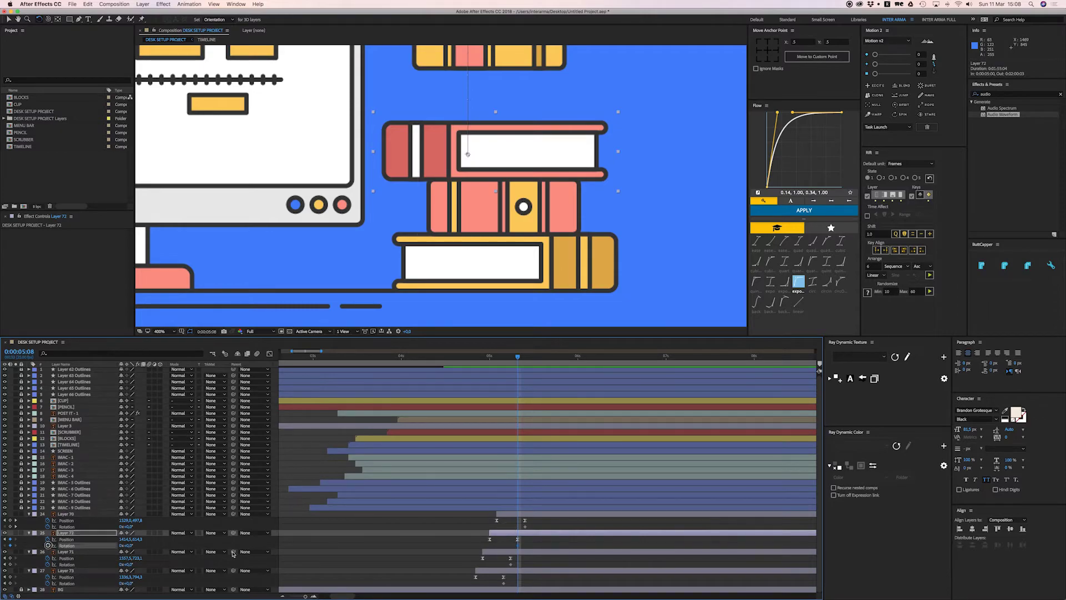
Rotate the bottom book, Layer 73, to about -10° at 0:00:04:22 and preview its fall
{"action": "left_click", "coordinate": [521, 572]}
{"action": "key", "text": "v"}
{"action": "left_click_drag", "start_coordinate": [514, 356], "coordinate": [479, 364]}
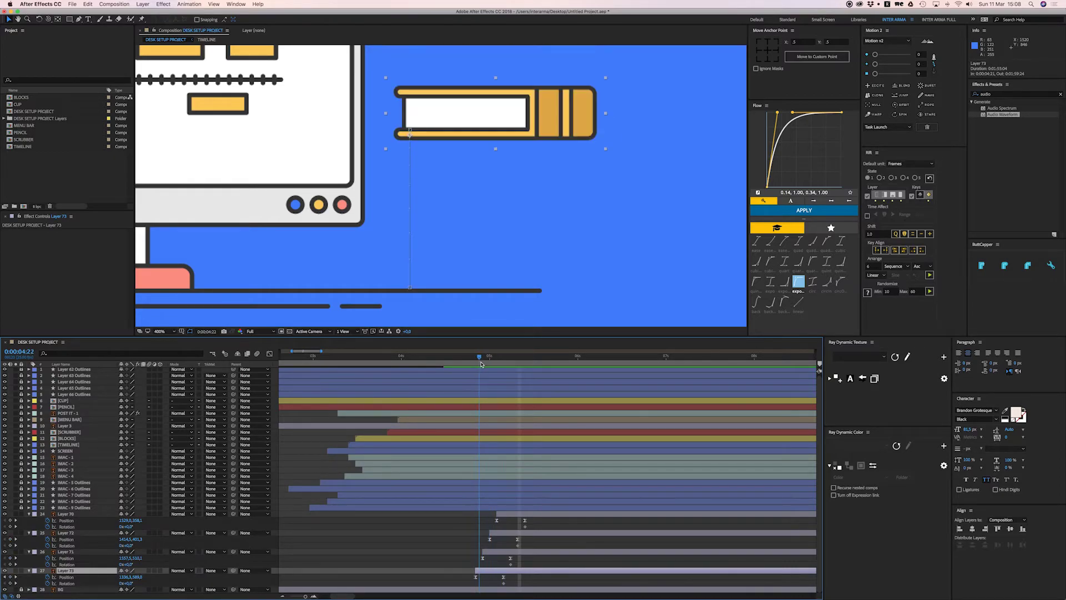
{"action": "key", "text": "w"}
{"action": "left_click_drag", "start_coordinate": [591, 116], "coordinate": [588, 82]}
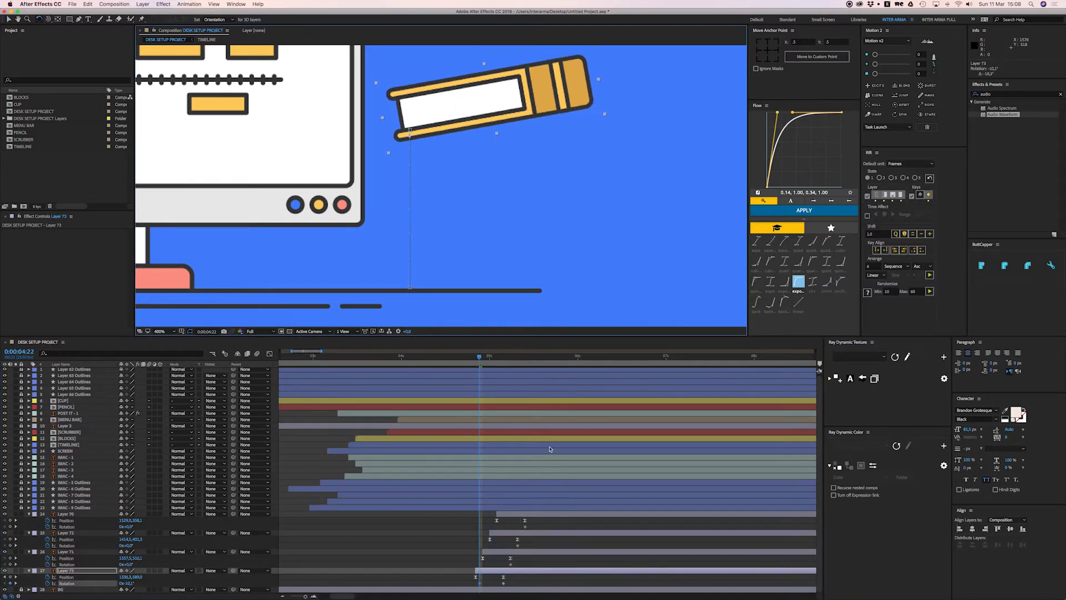
{"action": "key", "text": "space"}
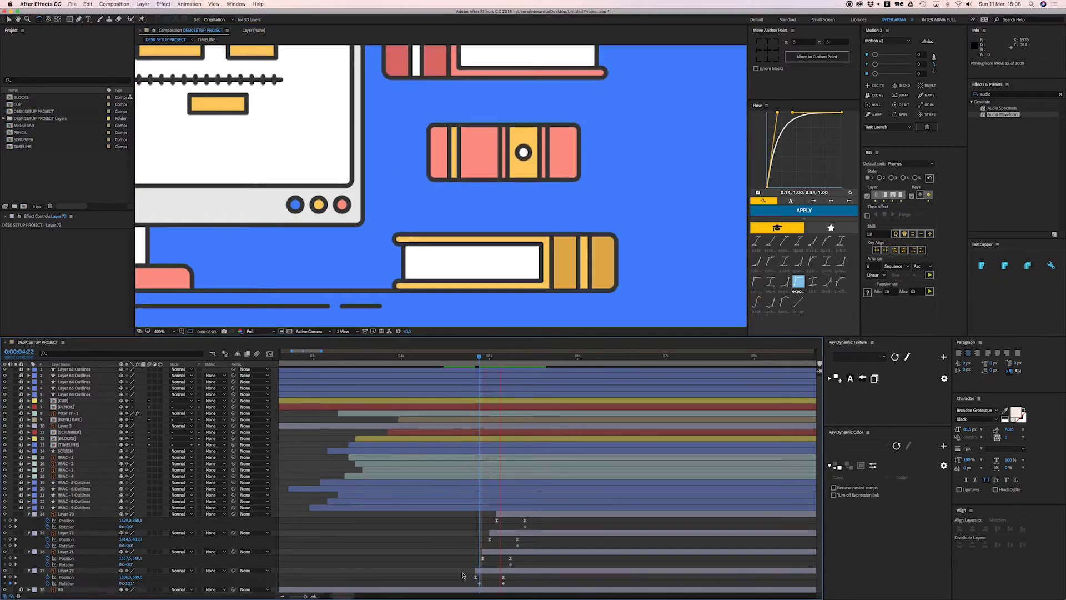
{"action": "key", "text": "space"}
Near the start of their falls, tilt Layer 71 clockwise and Layer 72 counterclockwise, two frames apart
{"action": "left_click", "coordinate": [501, 553]}
{"action": "left_click_drag", "start_coordinate": [528, 357], "coordinate": [486, 362]}
{"action": "left_click_drag", "start_coordinate": [524, 138], "coordinate": [515, 223]}
{"action": "left_click_drag", "start_coordinate": [449, 141], "coordinate": [458, 116]}
{"action": "left_click", "coordinate": [505, 532]}
{"action": "key", "text": "Page_Down"}
{"action": "key", "text": "Page_Down"}
{"action": "left_click_drag", "start_coordinate": [545, 115], "coordinate": [571, 97]}
Tilt the top book, Layer 70, clockwise at 0:00:05:03 so it falls at an angle
{"action": "left_click", "coordinate": [504, 516]}
{"action": "key", "text": "Page_Down"}
{"action": "key", "text": "Page_Down"}
{"action": "left_click_drag", "start_coordinate": [509, 195], "coordinate": [510, 277]}
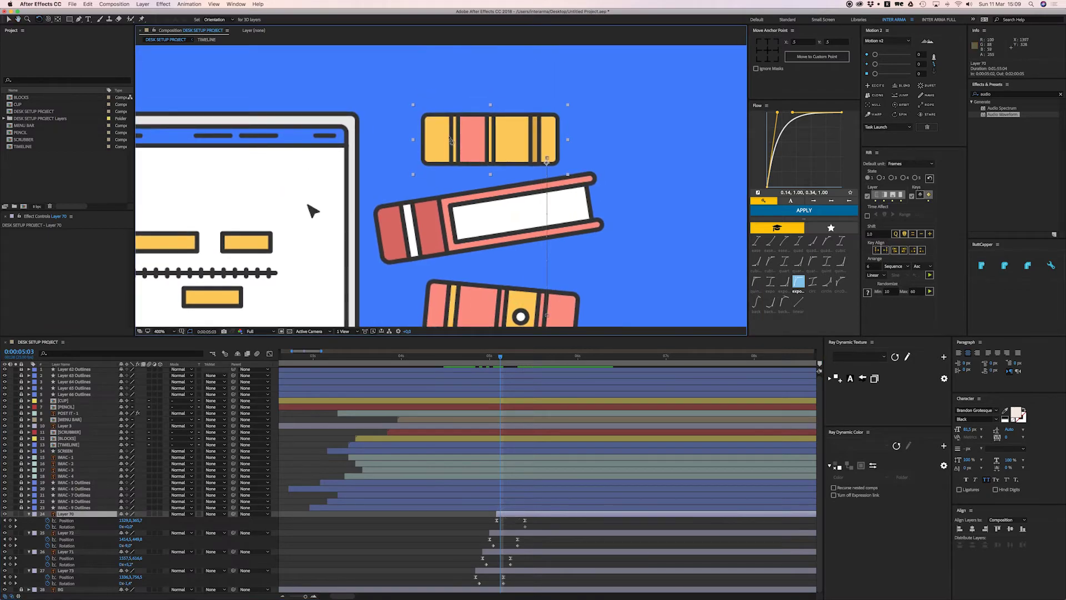
{"action": "left_click_drag", "start_coordinate": [441, 134], "coordinate": [450, 109]}
{"action": "key", "text": "v"}
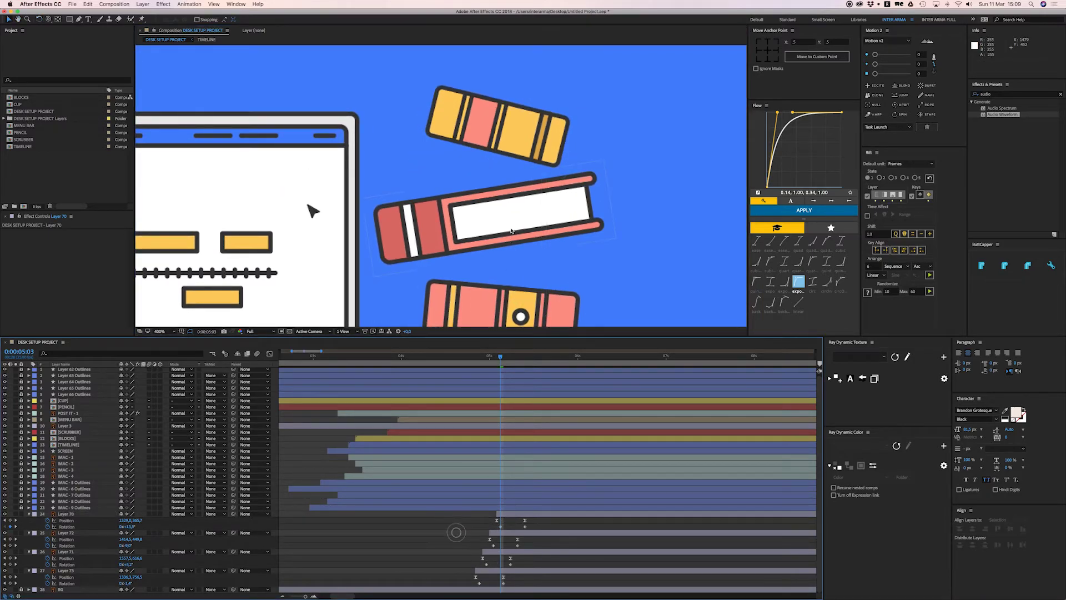
Preview the whole book stack's tilted drop and check how each book straightens on landing
{"action": "key", "text": "comma"}
{"action": "key", "text": "space"}
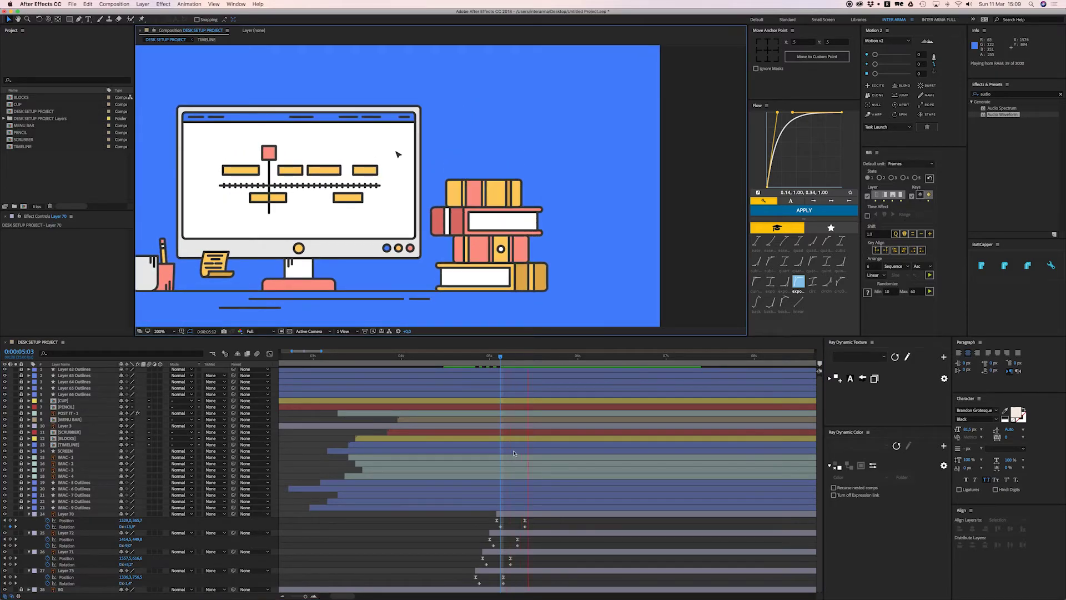
{"action": "key", "text": "space"}
{"action": "left_click_drag", "start_coordinate": [516, 302], "coordinate": [521, 271]}
{"action": "left_click_drag", "start_coordinate": [526, 359], "coordinate": [460, 376]}
{"action": "key", "text": "space"}
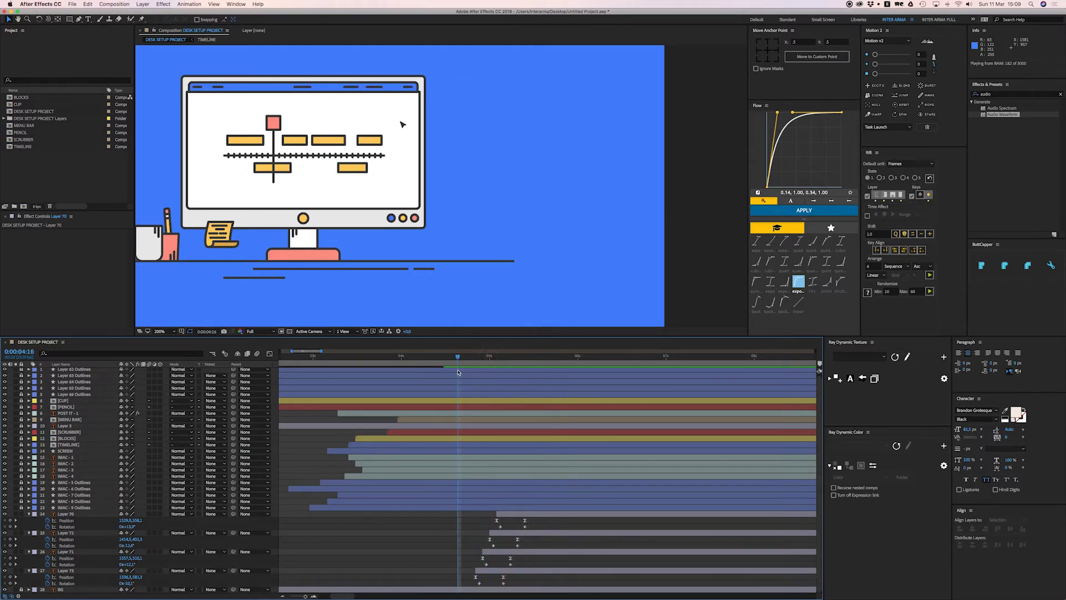
{"action": "left_click", "coordinate": [484, 358]}
{"action": "left_click_drag", "start_coordinate": [486, 364], "coordinate": [517, 367]}
{"action": "key", "text": "space"}
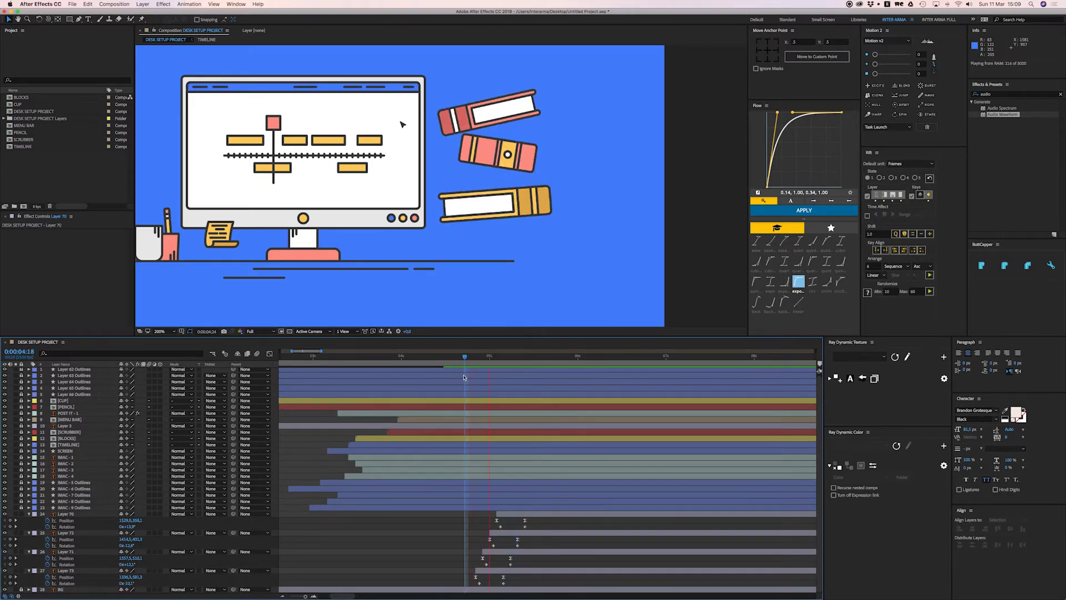
Rotate the top book, Layer 70, to 5° at 0:00:05:14 to start a wobble after its landing
{"action": "left_click", "coordinate": [500, 161]}
{"action": "scroll", "coordinate": [500, 161], "scroll_direction": "up", "scroll_amount": 2}
{"action": "left_click_drag", "start_coordinate": [500, 160], "coordinate": [463, 182]}
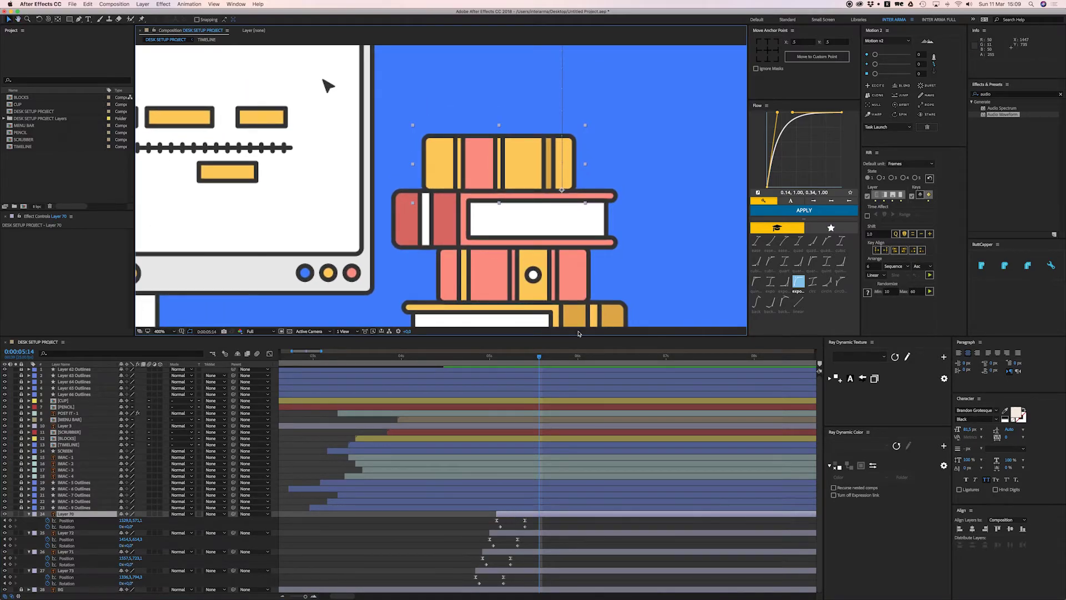
{"action": "key", "text": "w"}
{"action": "left_click_drag", "start_coordinate": [451, 160], "coordinate": [454, 151]}
{"action": "left_click", "coordinate": [547, 360]}
{"action": "left_click_drag", "start_coordinate": [506, 361], "coordinate": [541, 363]}
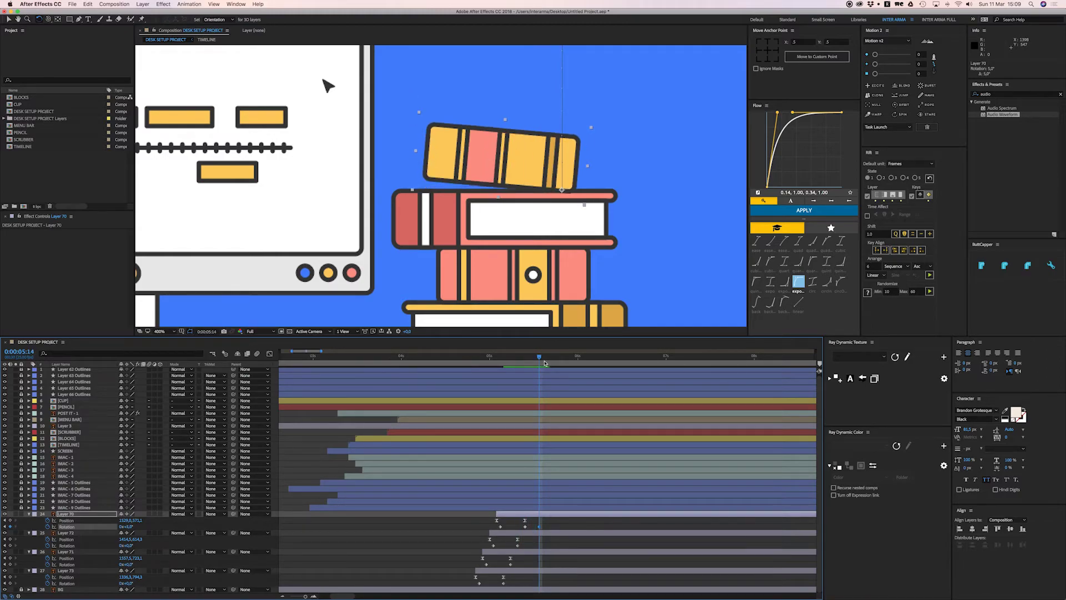
Continue Layer 70's wobble with Rotation keyframes of 0° at 0:00:05:17, about 3.5° at 0:00:05:20 and 0° at 0:00:05:23, and preview it
{"action": "left_click", "coordinate": [525, 527]}
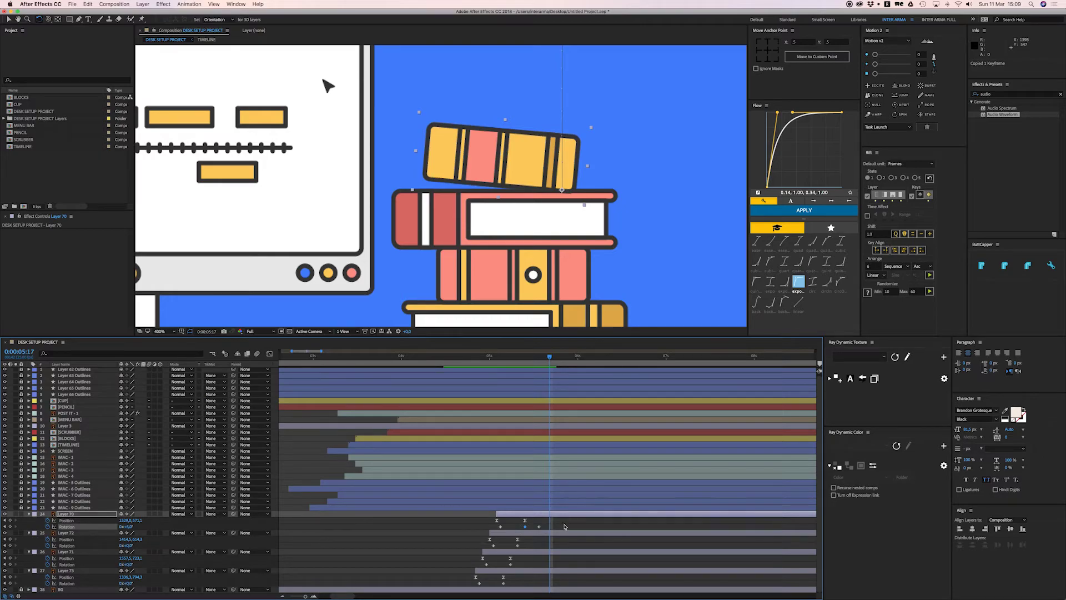
{"action": "left_click", "coordinate": [553, 361]}
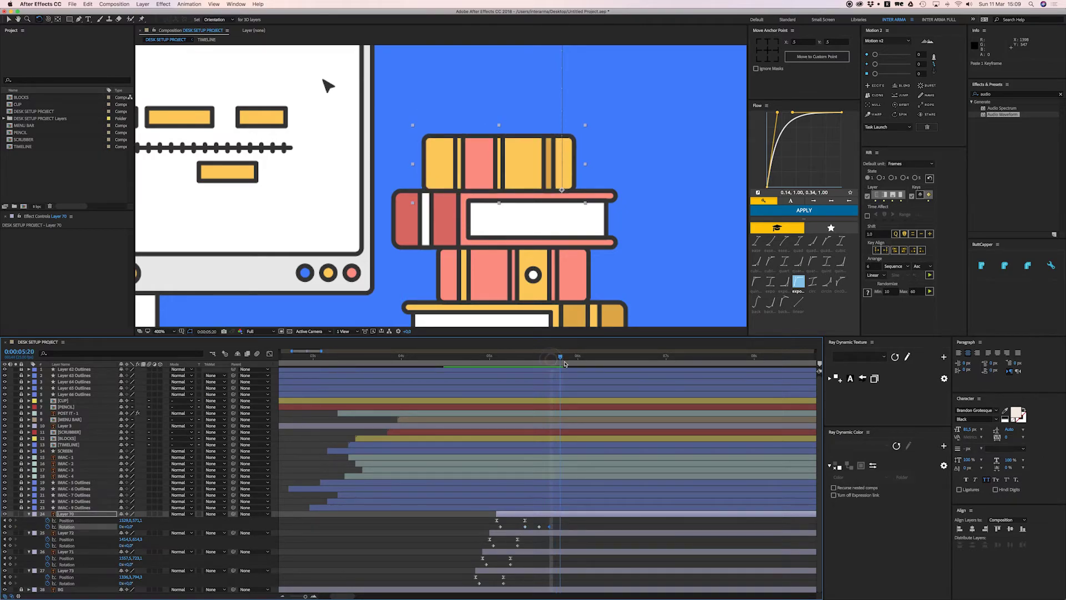
{"action": "left_click_drag", "start_coordinate": [455, 155], "coordinate": [451, 144]}
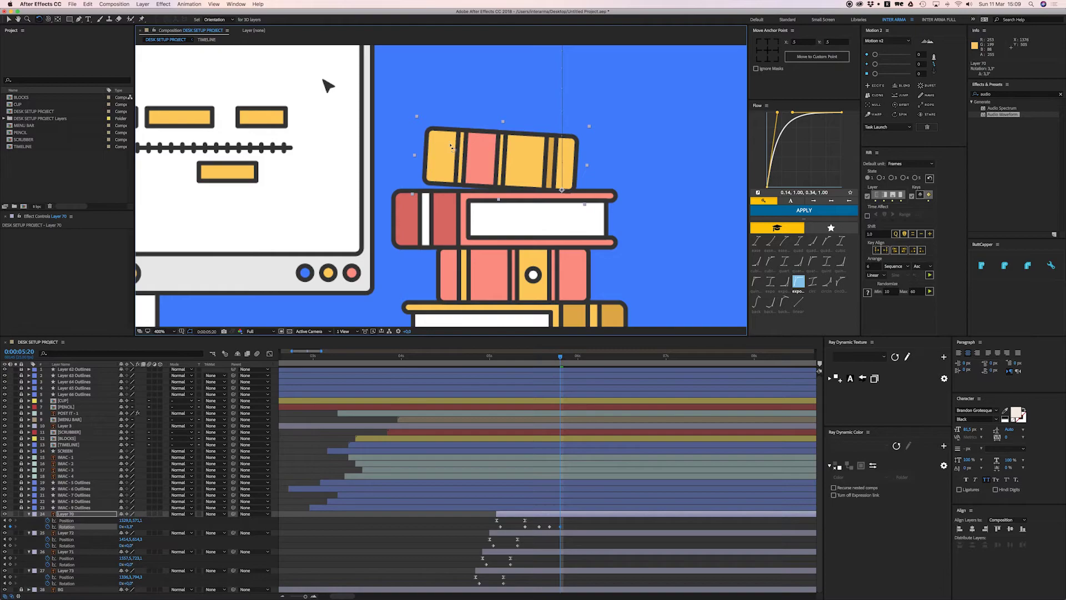
{"action": "left_click_drag", "start_coordinate": [561, 363], "coordinate": [520, 365]}
{"action": "key", "text": "ctrl+v"}
{"action": "key", "text": "space"}
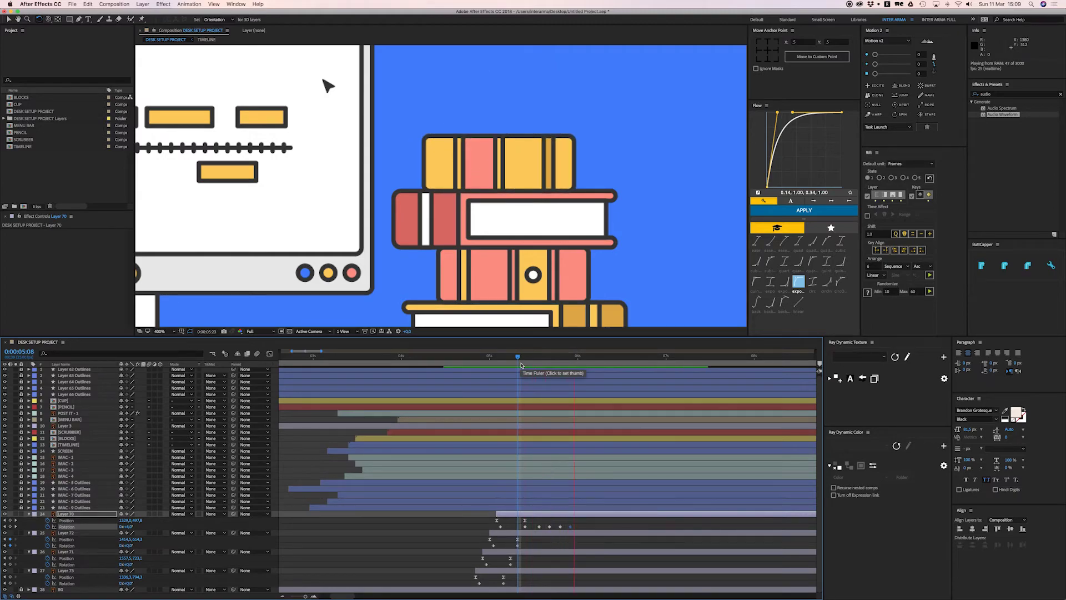
{"action": "key", "text": "space"}
Retime Layer 70's wobble Rotation keyframes to even spacing between 0:00:05:10 and about 0:00:06:00, and preview the result
{"action": "left_click", "coordinate": [539, 526]}
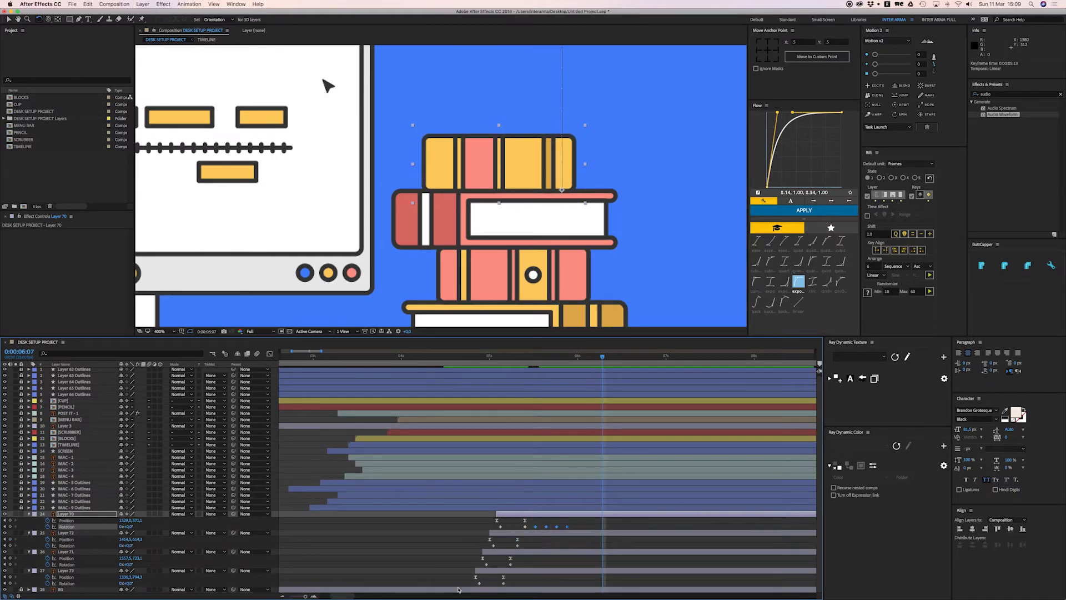
{"action": "left_click", "coordinate": [317, 596]}
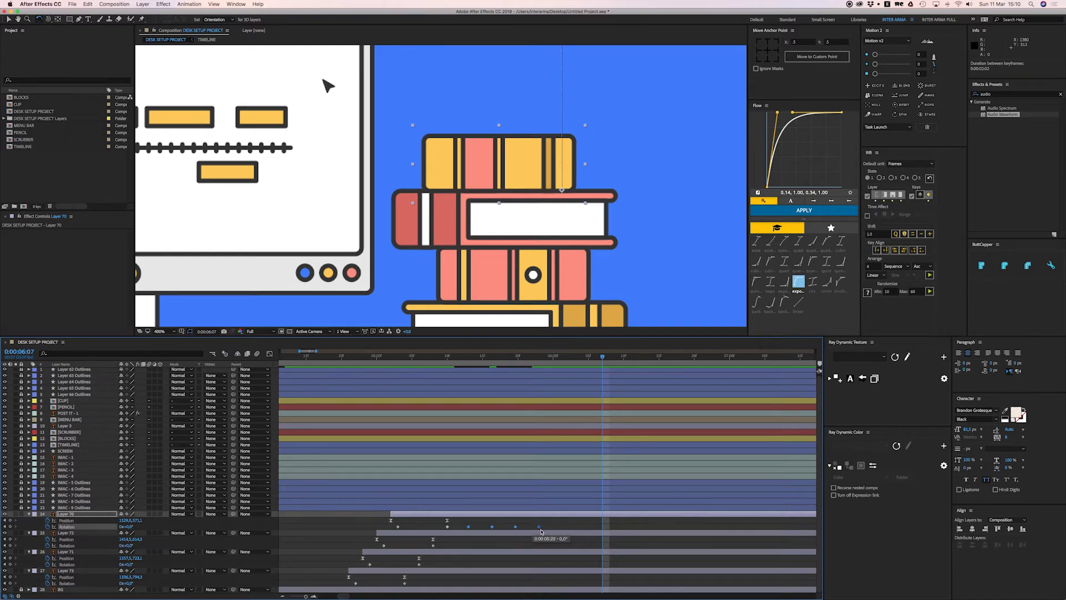
{"action": "left_click_drag", "start_coordinate": [554, 519], "coordinate": [443, 531]}
{"action": "left_click_drag", "start_coordinate": [559, 531], "coordinate": [554, 530]}
{"action": "key", "text": "space"}
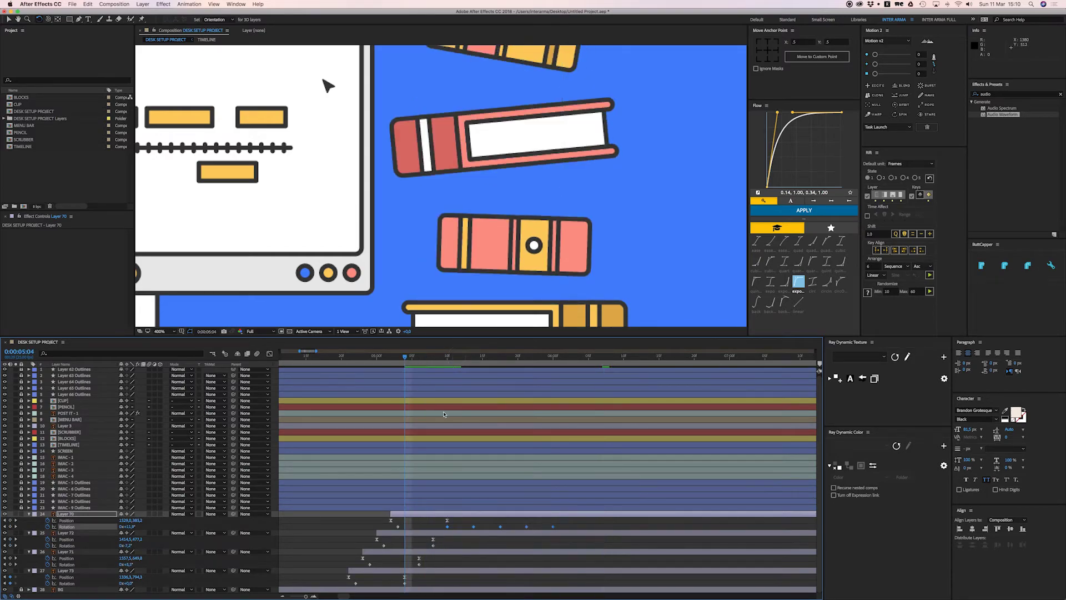
{"action": "key", "text": "space"}
Apply Easy Ease to all of Layer 70's wobble Rotation keyframes and play back the result
{"action": "left_click", "coordinate": [480, 525]}
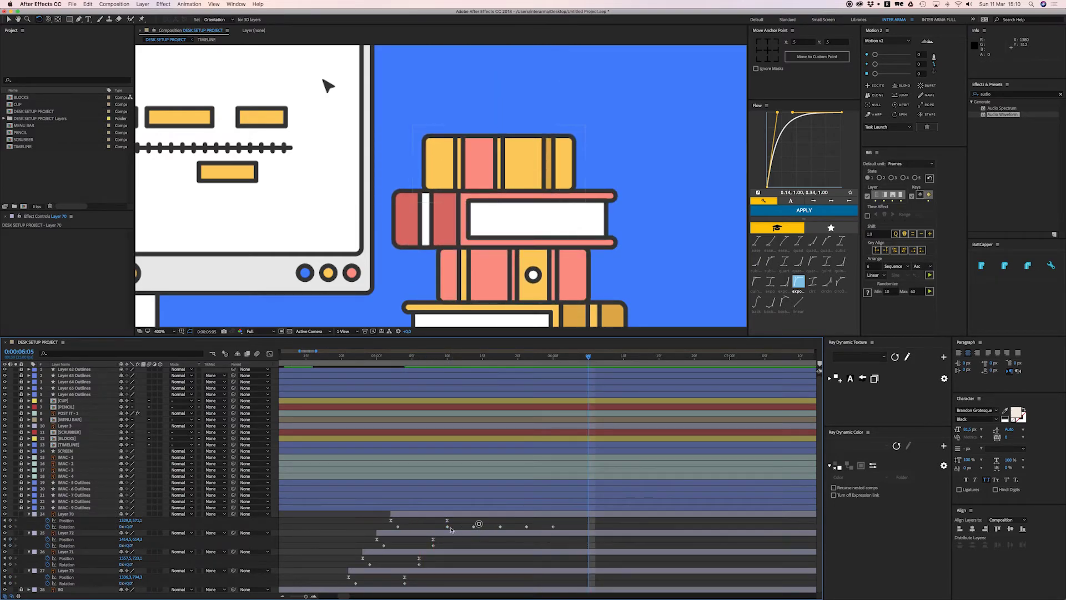
{"action": "left_click_drag", "start_coordinate": [440, 526], "coordinate": [560, 531]}
{"action": "right_click", "coordinate": [554, 527]}
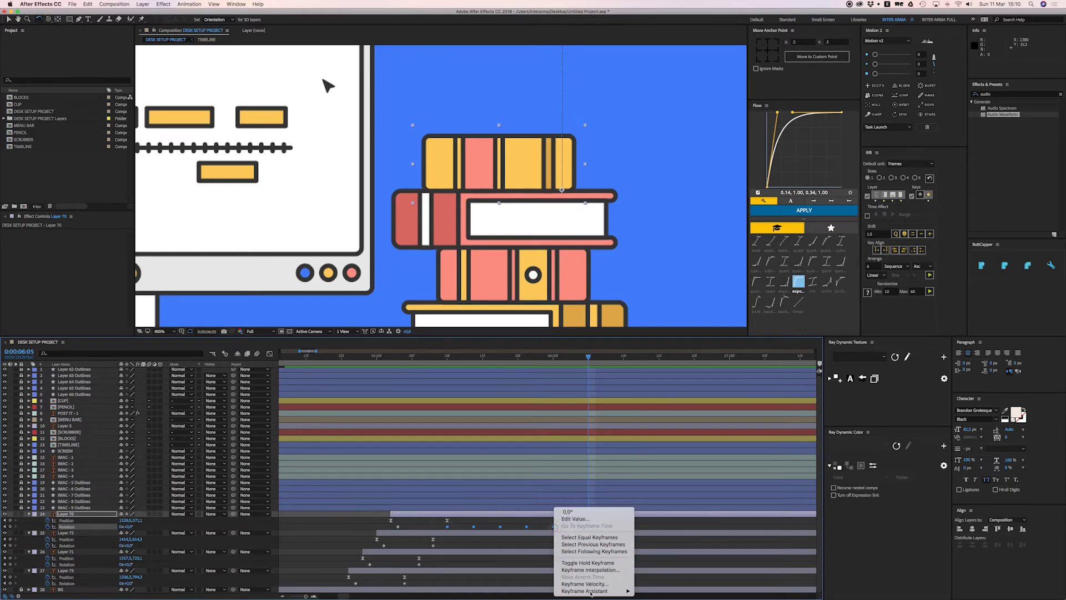
{"action": "mouse_move", "coordinate": [611, 590]}
{"action": "left_click", "coordinate": [656, 545]}
{"action": "left_click", "coordinate": [448, 355]}
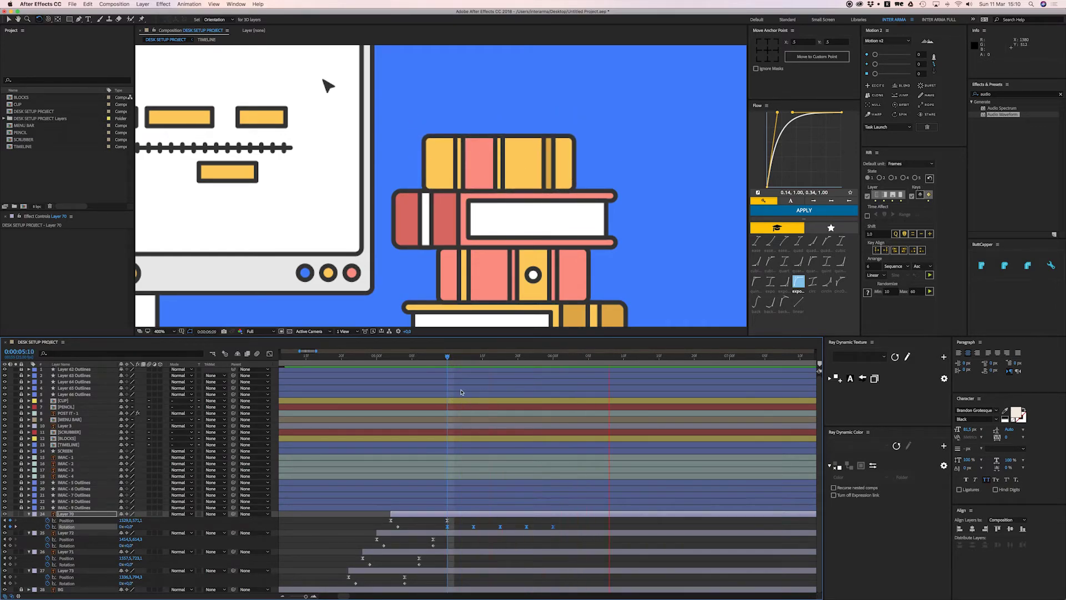
Shift Layer 70's wobble Rotation keyframes earlier so the first falls at 0:00:05:08, and preview the landing
{"action": "left_click", "coordinate": [448, 358]}
{"action": "left_click_drag", "start_coordinate": [446, 364], "coordinate": [426, 365]}
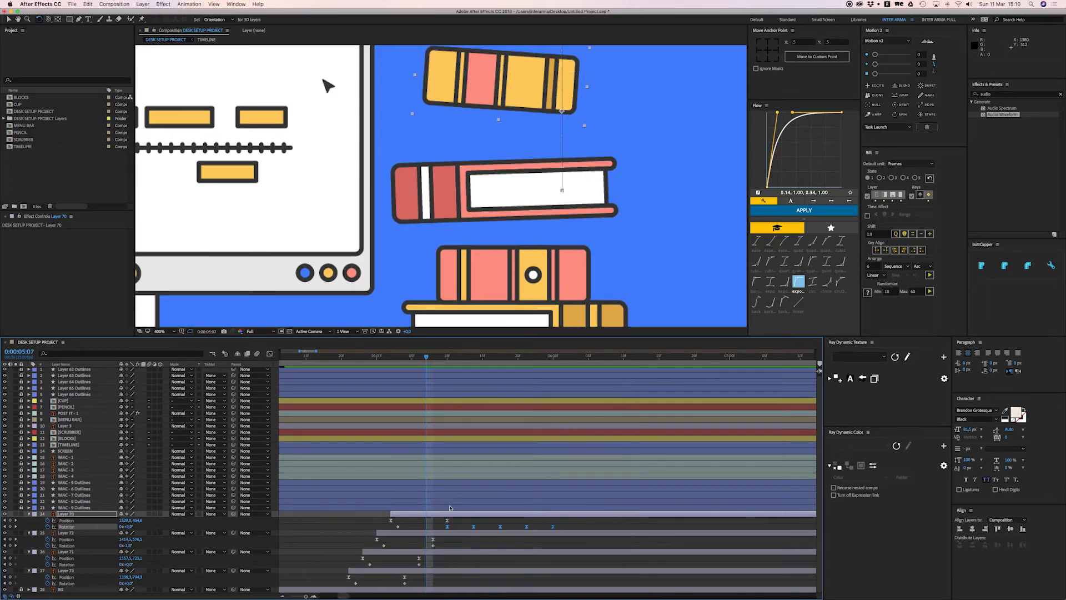
{"action": "left_click_drag", "start_coordinate": [449, 528], "coordinate": [435, 527]}
{"action": "key", "text": "space"}
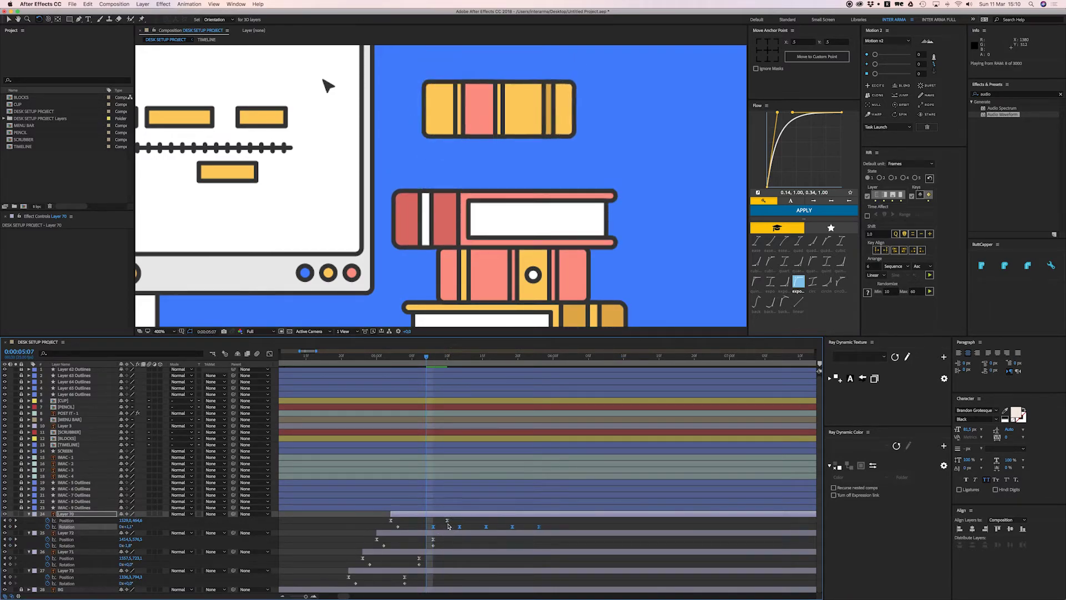
{"action": "key", "text": "space"}
Tighten the spacing of Layer 70's wobble Rotation keyframes so the last falls at about 0:00:05:19, and preview it
{"action": "left_click", "coordinate": [479, 524]}
{"action": "left_click_drag", "start_coordinate": [460, 526], "coordinate": [477, 527]}
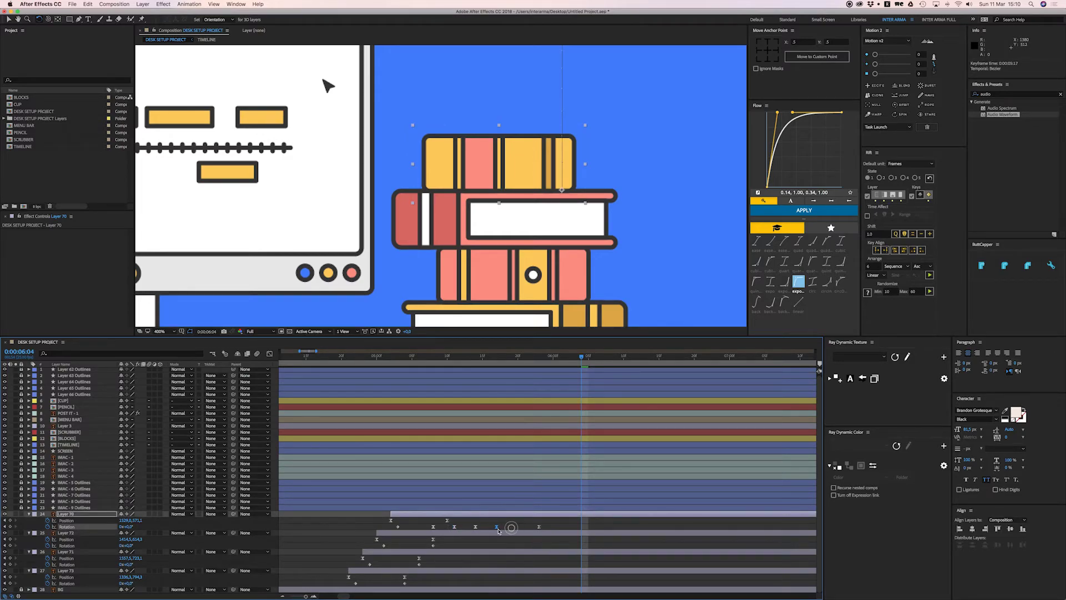
{"action": "left_click", "coordinate": [496, 527]}
{"action": "key", "text": "space"}
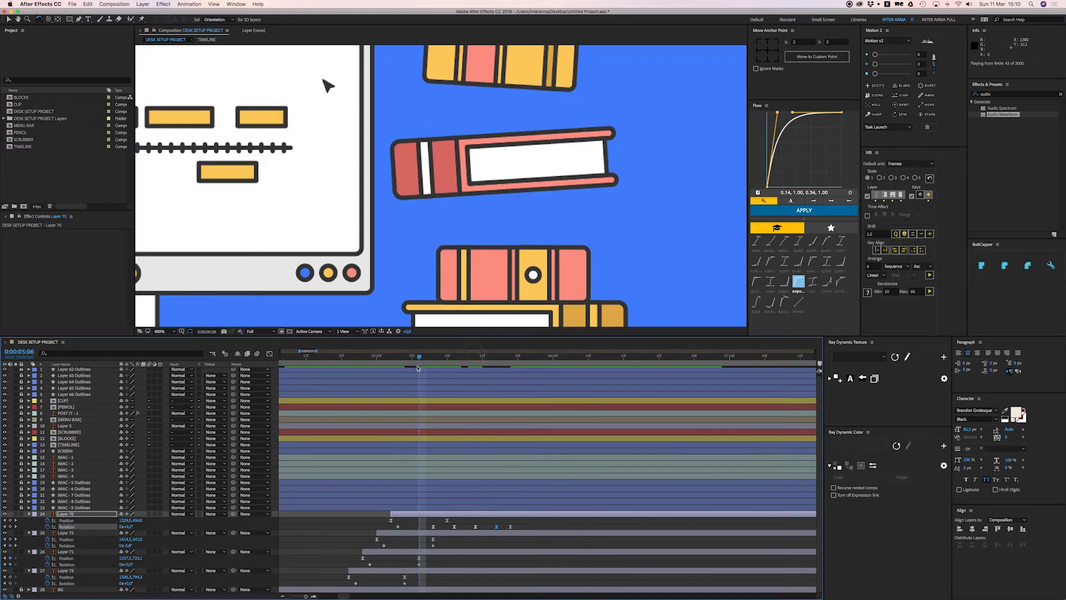
{"action": "key", "text": "space"}
Stretch Layer 70's wobble Rotation keyframes proportionally so the last falls at about 0:00:05:22, and preview it
{"action": "left_click_drag", "start_coordinate": [494, 531], "coordinate": [513, 530]}
{"action": "key", "text": "space"}
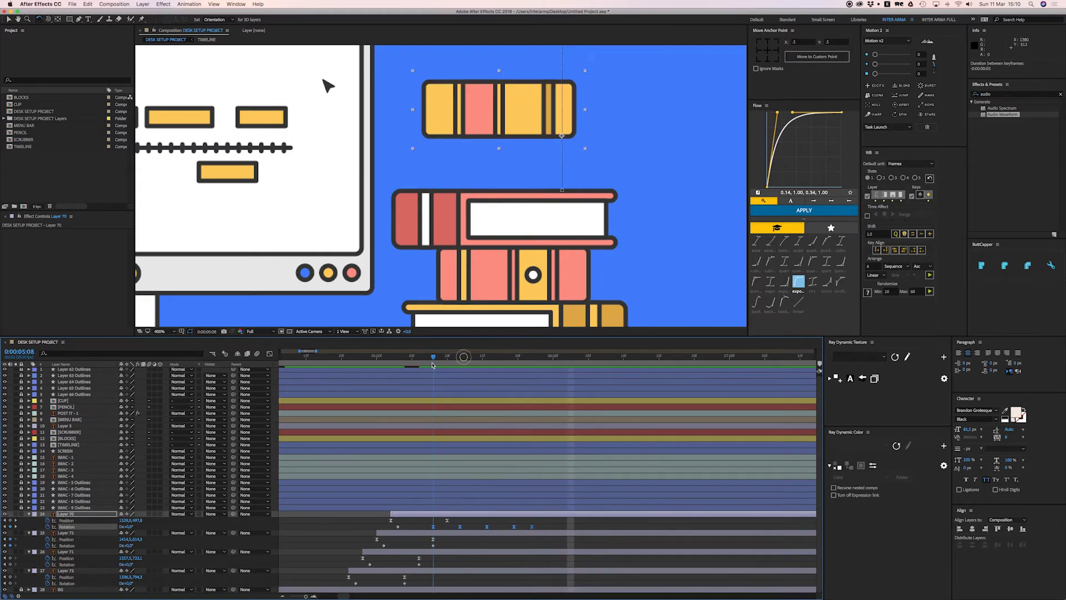
{"action": "key", "text": "space"}
{"action": "left_click", "coordinate": [505, 524]}
Align two of Layer 70's wobble keyframes to 0:00:05:12 and 0:00:05:19, and adjust the book's tilt at 0:00:05:12
{"action": "left_click", "coordinate": [515, 357]}
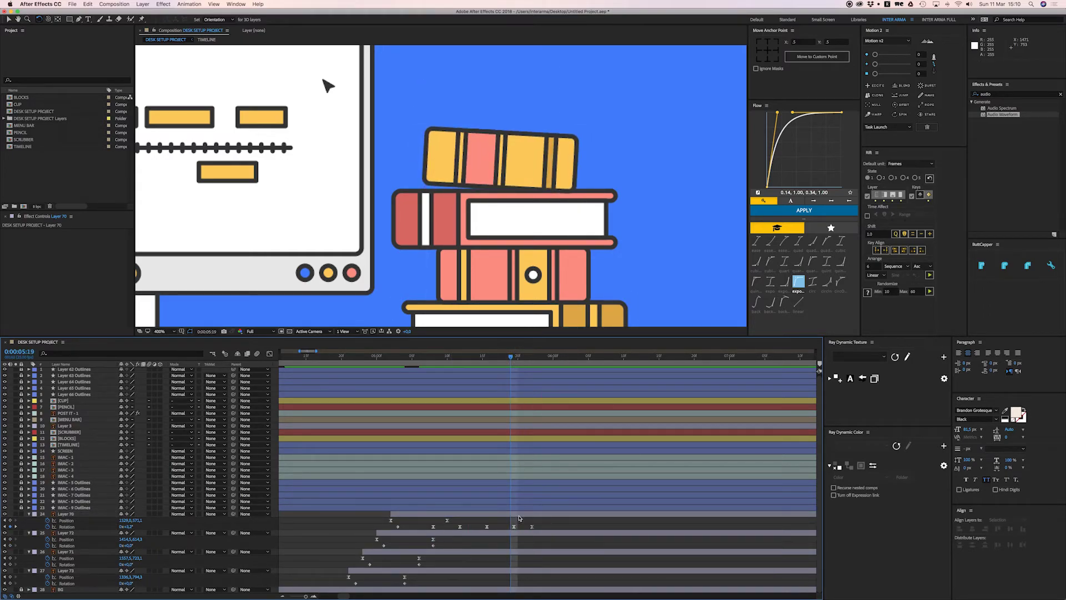
{"action": "left_click_drag", "start_coordinate": [514, 527], "coordinate": [511, 527]}
{"action": "left_click_drag", "start_coordinate": [442, 150], "coordinate": [473, 219]}
{"action": "left_click", "coordinate": [469, 363]}
{"action": "left_click", "coordinate": [460, 527]}
{"action": "left_click_drag", "start_coordinate": [453, 141], "coordinate": [448, 135]}
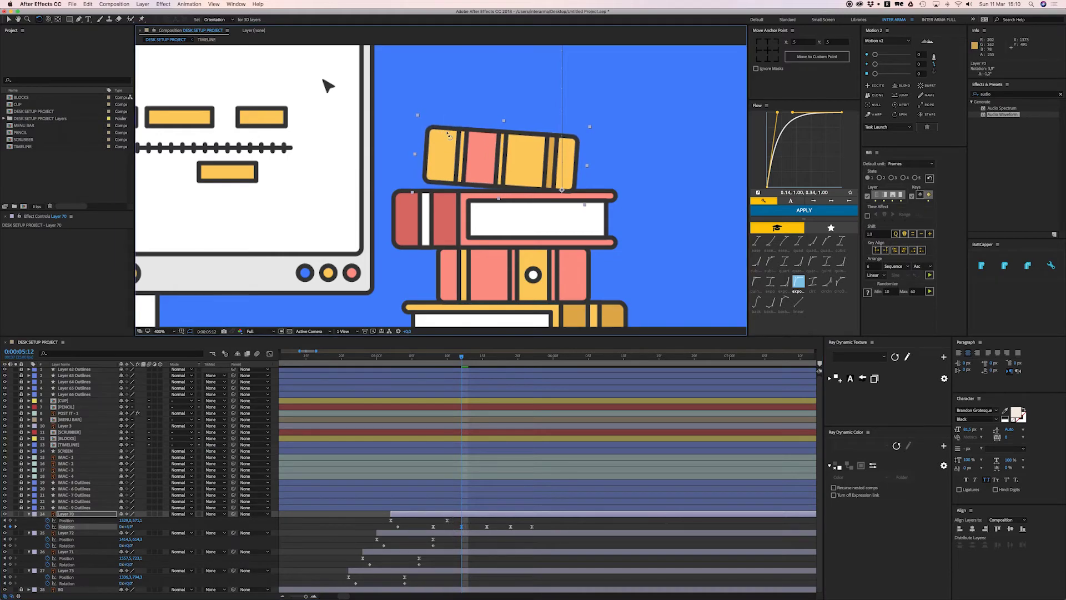
Preview the wobble and reduce Layer 70's rotation at 0:00:05:19 to about 1.3°
{"action": "left_click", "coordinate": [500, 361]}
{"action": "left_click", "coordinate": [511, 362]}
{"action": "key", "text": "space"}
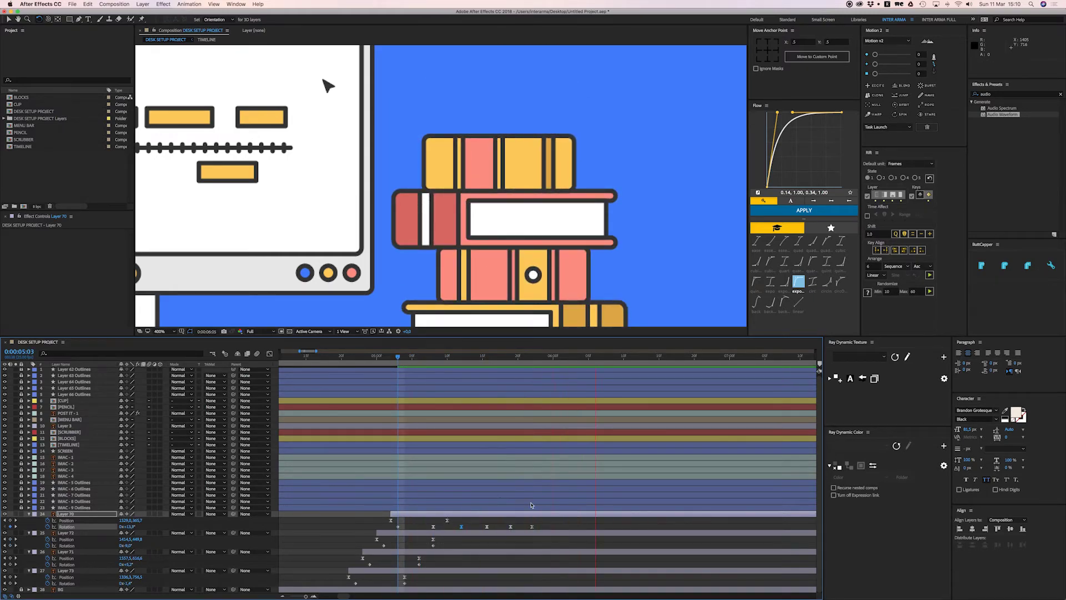
{"action": "key", "text": "space"}
{"action": "left_click_drag", "start_coordinate": [450, 135], "coordinate": [450, 139]}
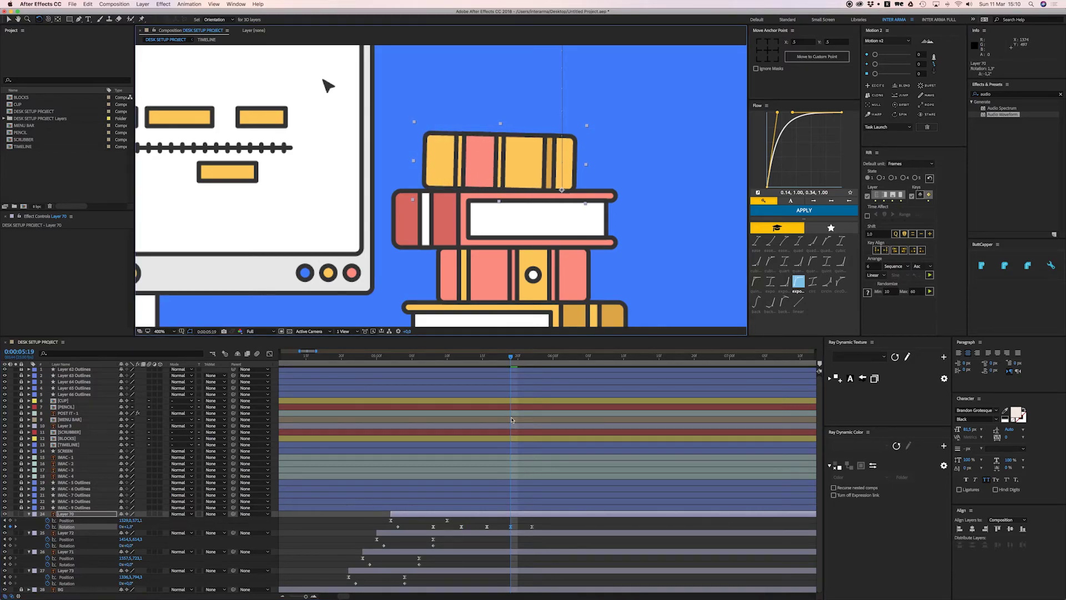
{"action": "key", "text": "space"}
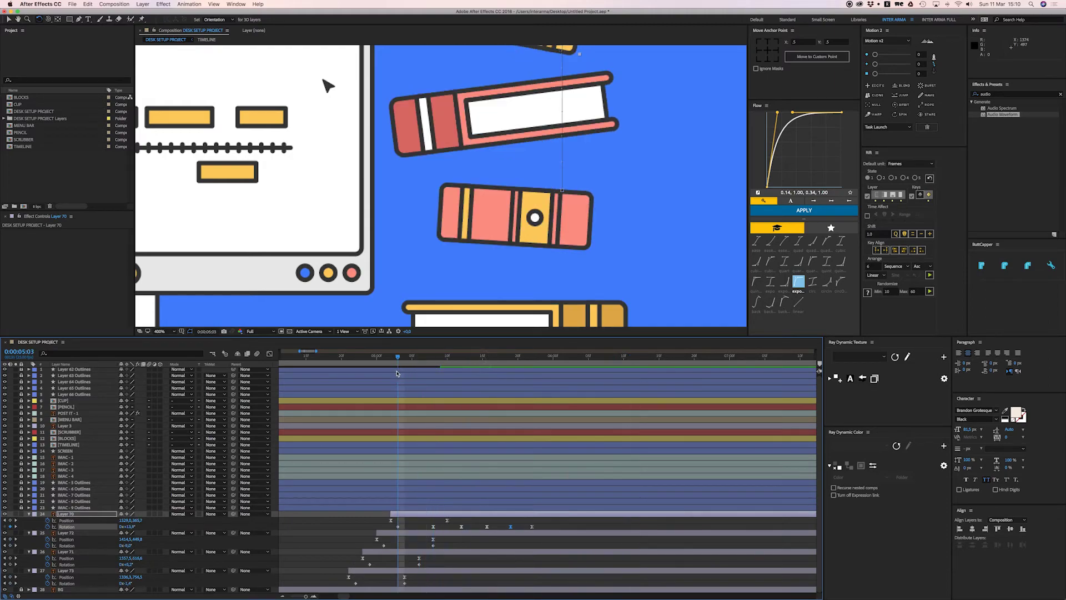
{"action": "key", "text": "space"}
Play the book animation repeatedly from before 0:00:04:20 with the whole desk in view, checking the drop and the top book's wobble
{"action": "scroll", "coordinate": [494, 258], "scroll_direction": "down", "scroll_amount": 1}
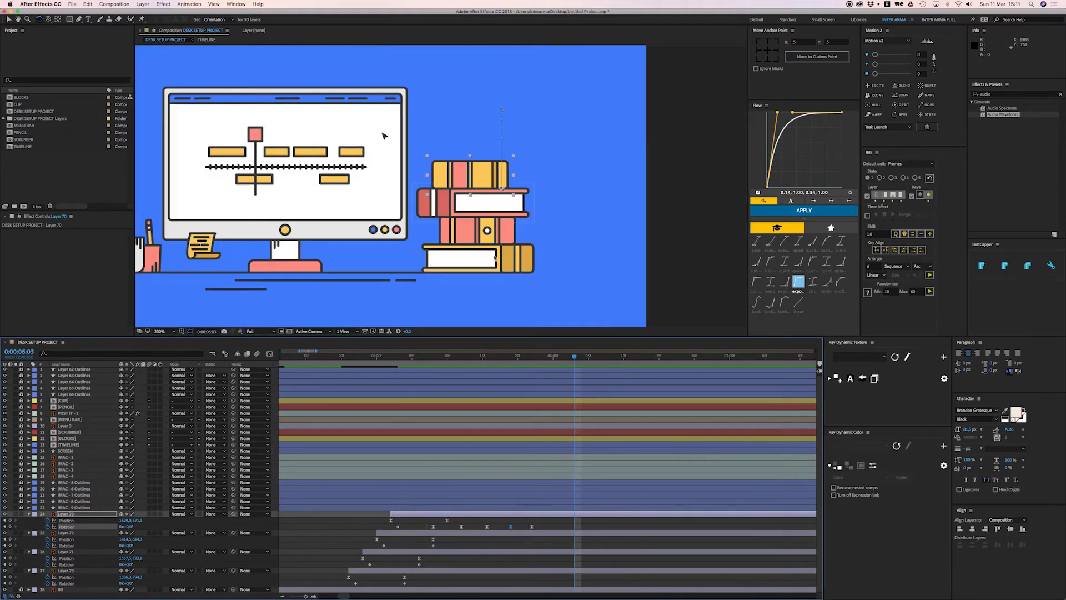
{"action": "left_click_drag", "start_coordinate": [496, 259], "coordinate": [589, 262]}
{"action": "key", "text": "v"}
{"action": "left_click", "coordinate": [425, 520]}
{"action": "left_click_drag", "start_coordinate": [467, 355], "coordinate": [418, 371]}
{"action": "key", "text": "space"}
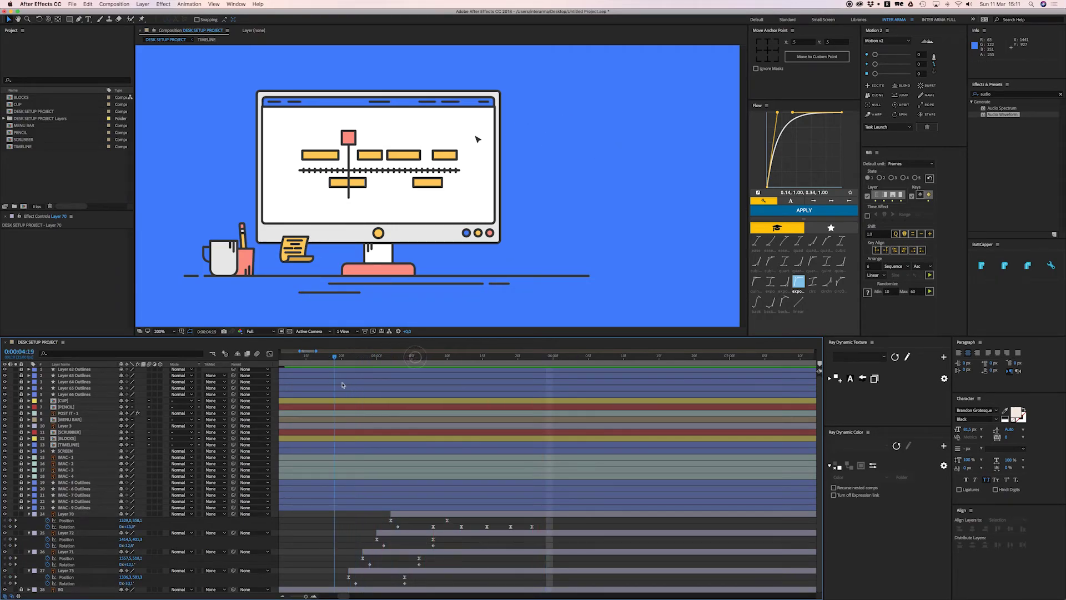
{"action": "key", "text": "space"}
{"action": "key", "text": "space"}
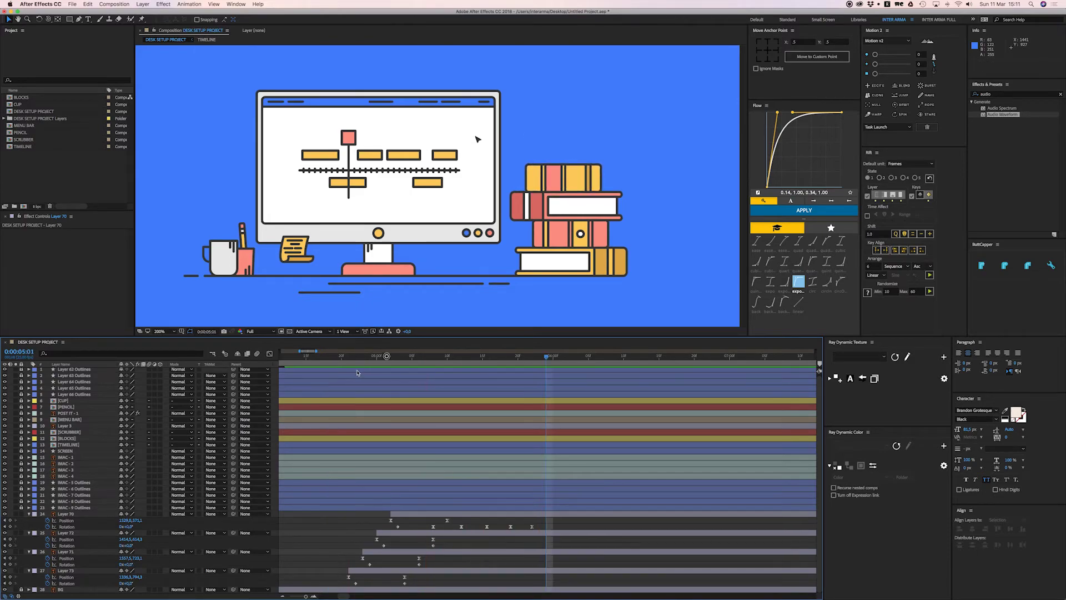
{"action": "left_click_drag", "start_coordinate": [387, 356], "coordinate": [316, 384]}
{"action": "key", "text": "space"}
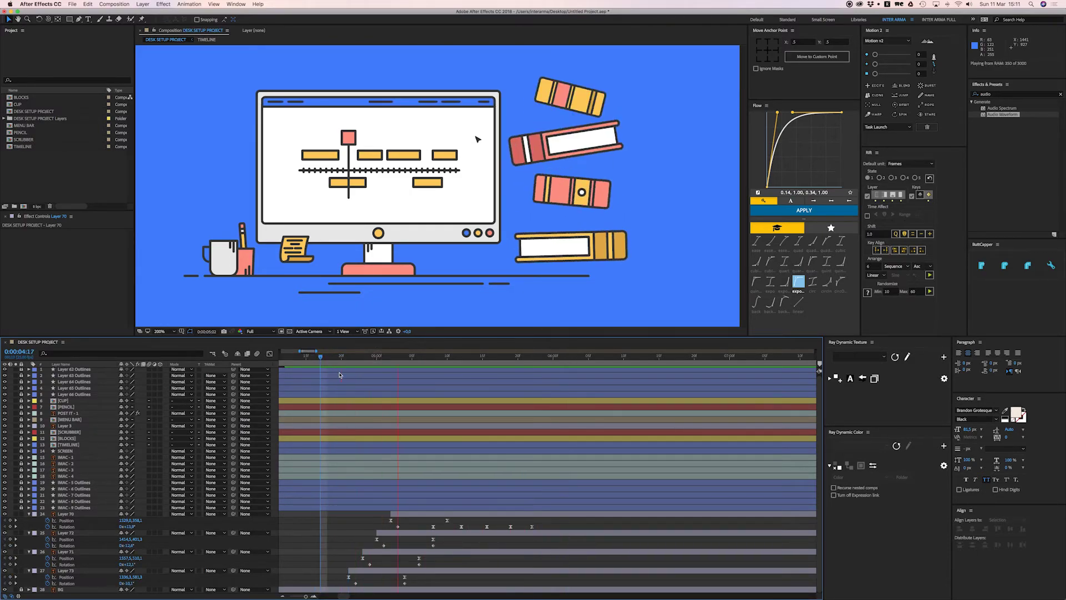
{"action": "key", "text": "space"}
{"action": "left_click", "coordinate": [334, 356]}
{"action": "key", "text": "space"}
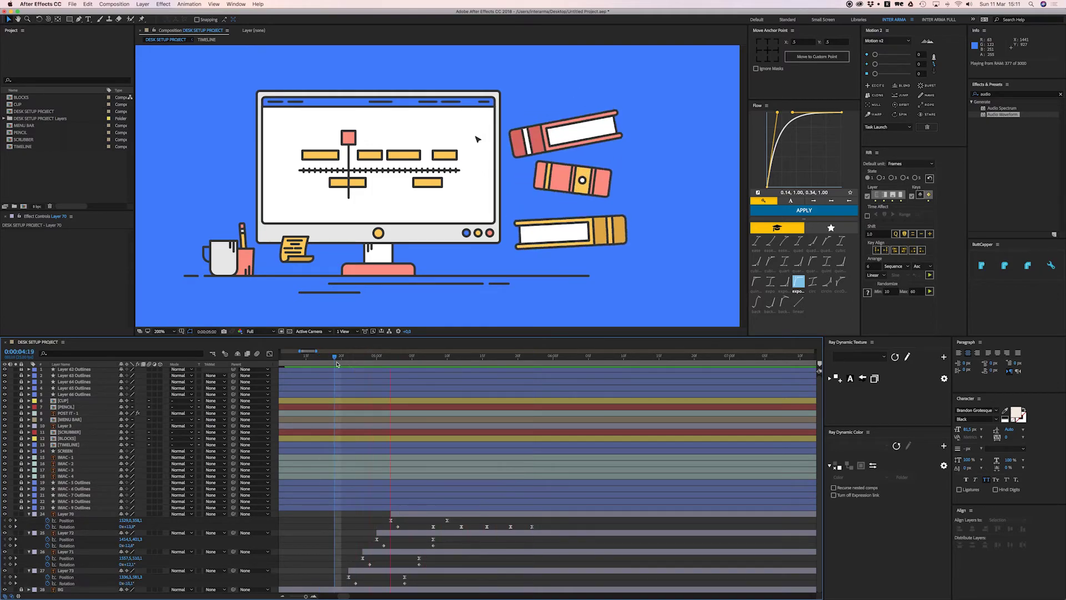
{"action": "left_click_drag", "start_coordinate": [364, 357], "coordinate": [321, 357]}
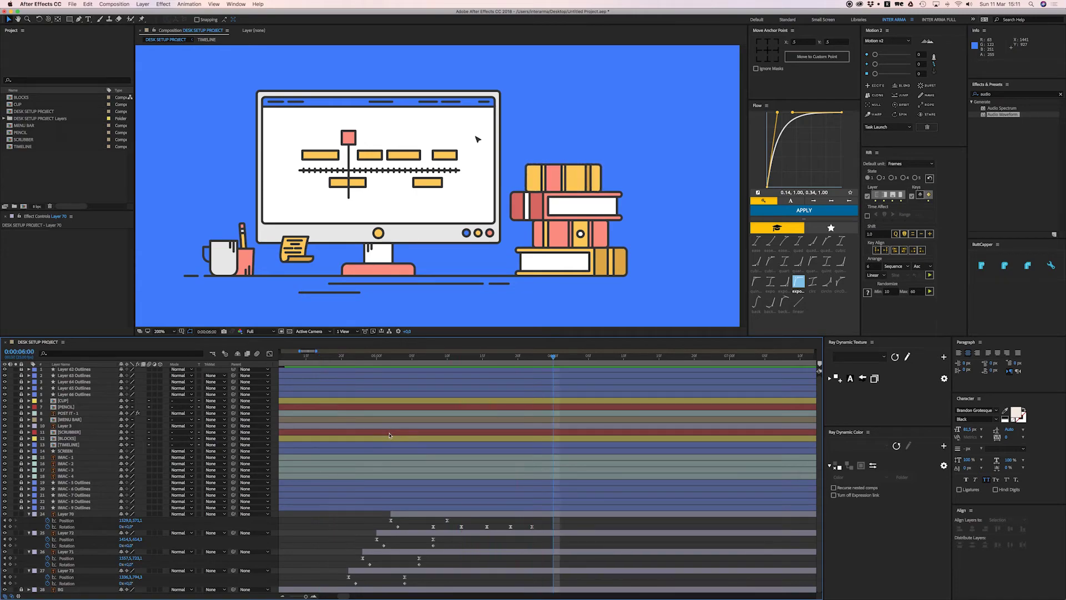
Parent the three upper books to the bottom book, Layer 73, and shift its Position keyframes left so the stack sits partly behind the monitor
{"action": "left_click", "coordinate": [411, 555], "text": "shift"}
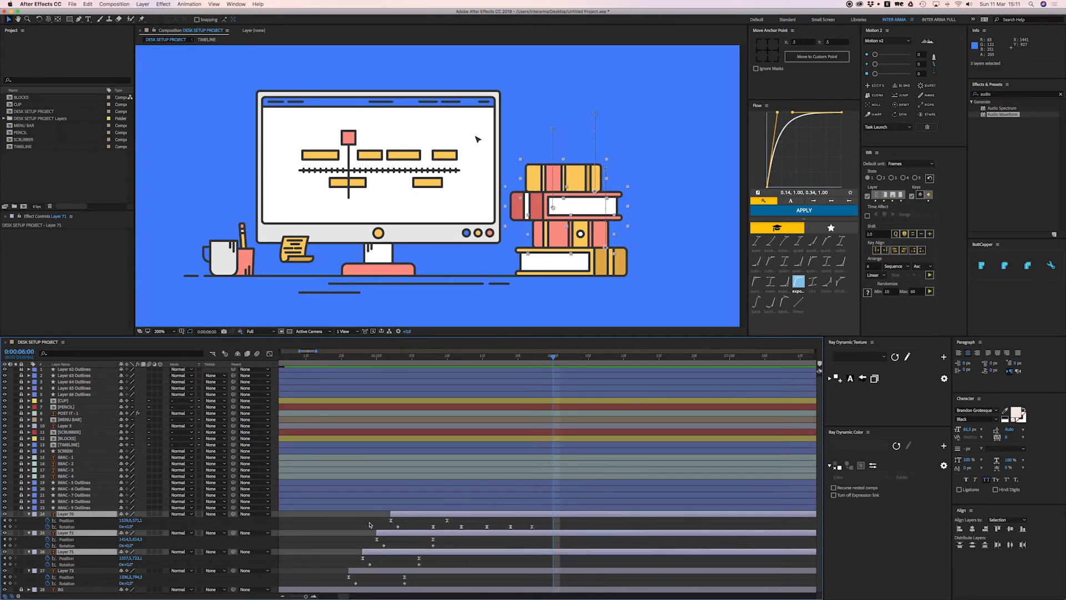
{"action": "left_click_drag", "start_coordinate": [65, 562], "coordinate": [71, 570]}
{"action": "key", "text": "p"}
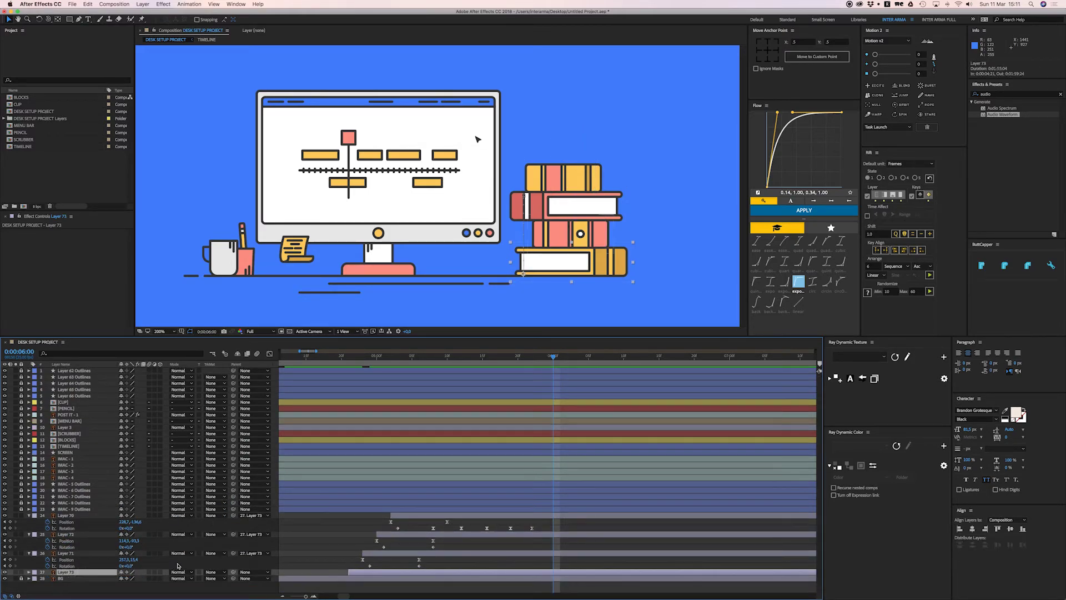
{"action": "left_click_drag", "start_coordinate": [412, 357], "coordinate": [404, 357]}
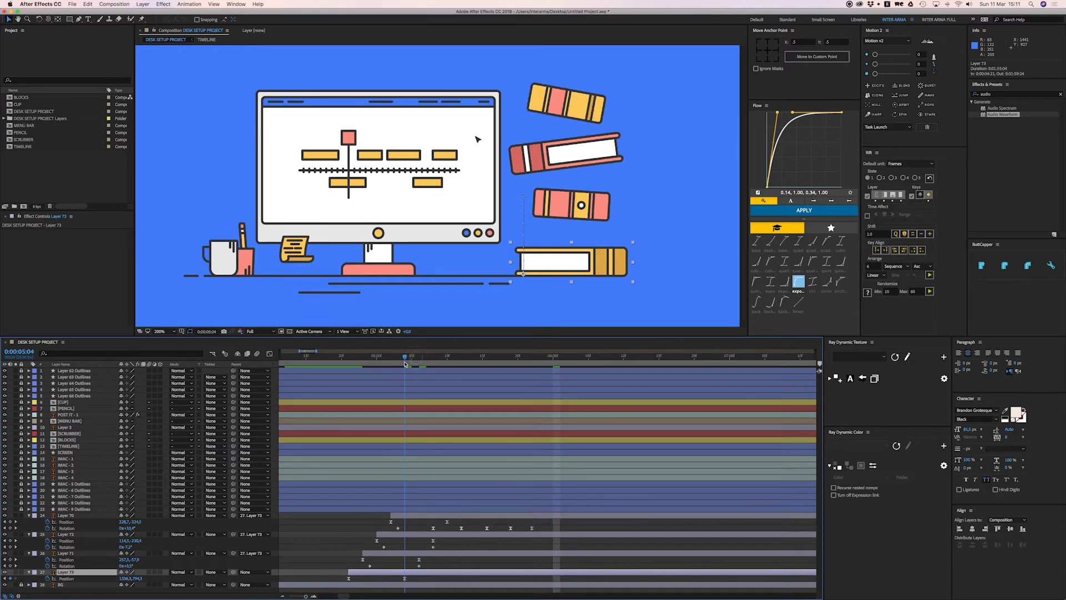
{"action": "left_click_drag", "start_coordinate": [361, 583], "coordinate": [345, 582]}
{"action": "left_click_drag", "start_coordinate": [617, 258], "coordinate": [552, 262]}
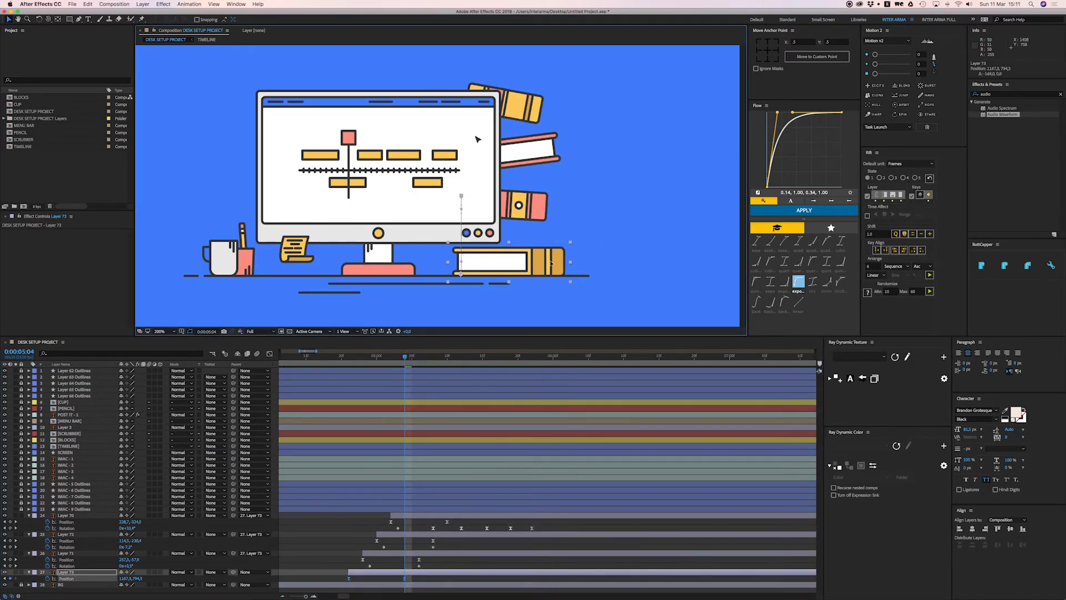
Preview the books dropping behind the monitor and check the repositioned stack against the full desk composition
{"action": "key", "text": "space"}
{"action": "key", "text": "space"}
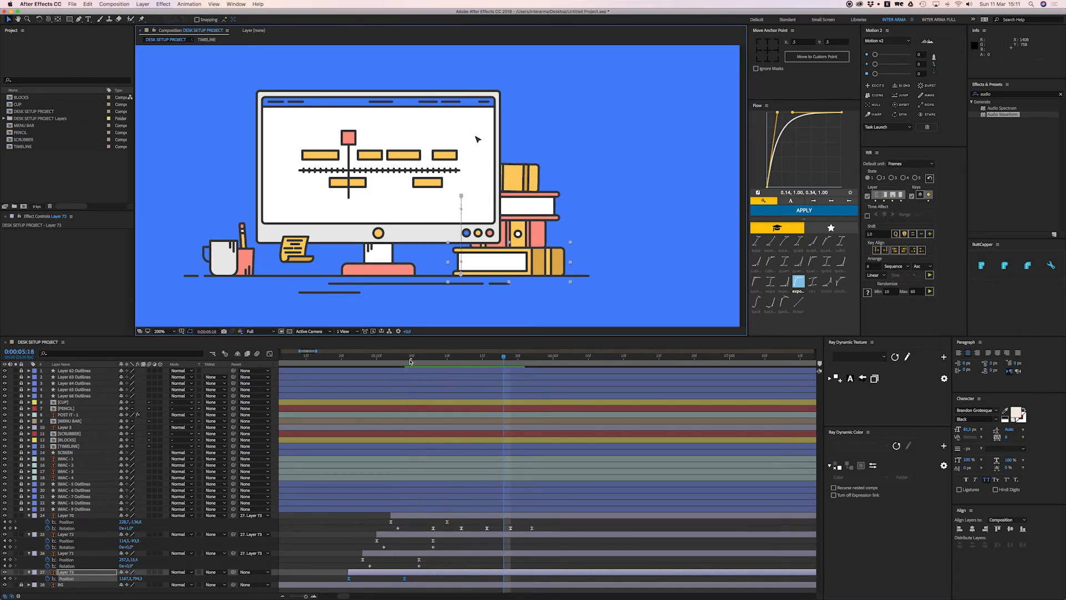
{"action": "left_click_drag", "start_coordinate": [411, 359], "coordinate": [370, 377]}
{"action": "key", "text": "space"}
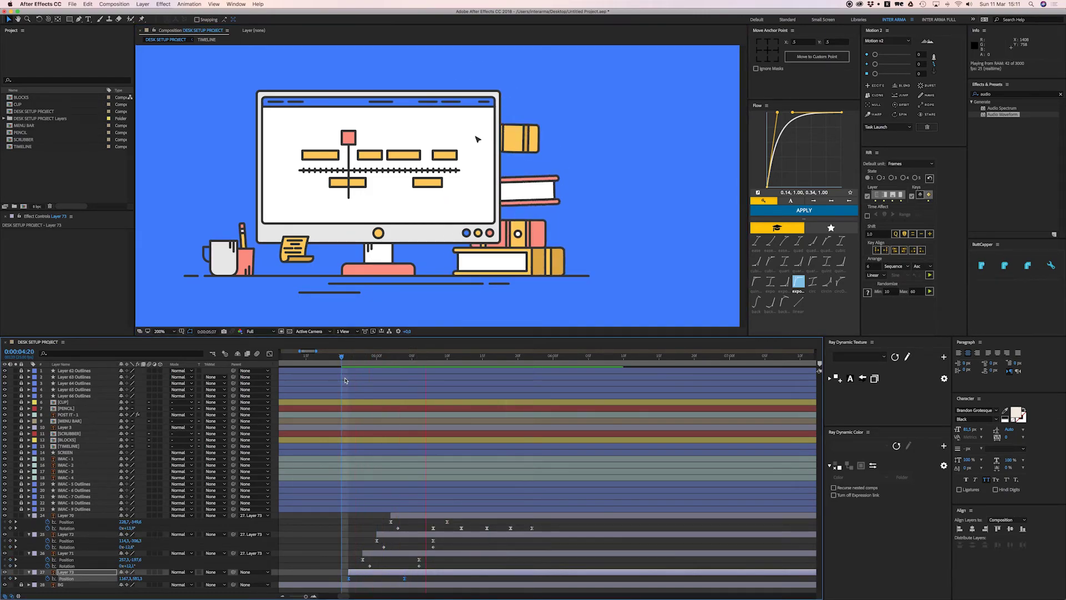
{"action": "key", "text": "space"}
{"action": "key", "text": "comma"}
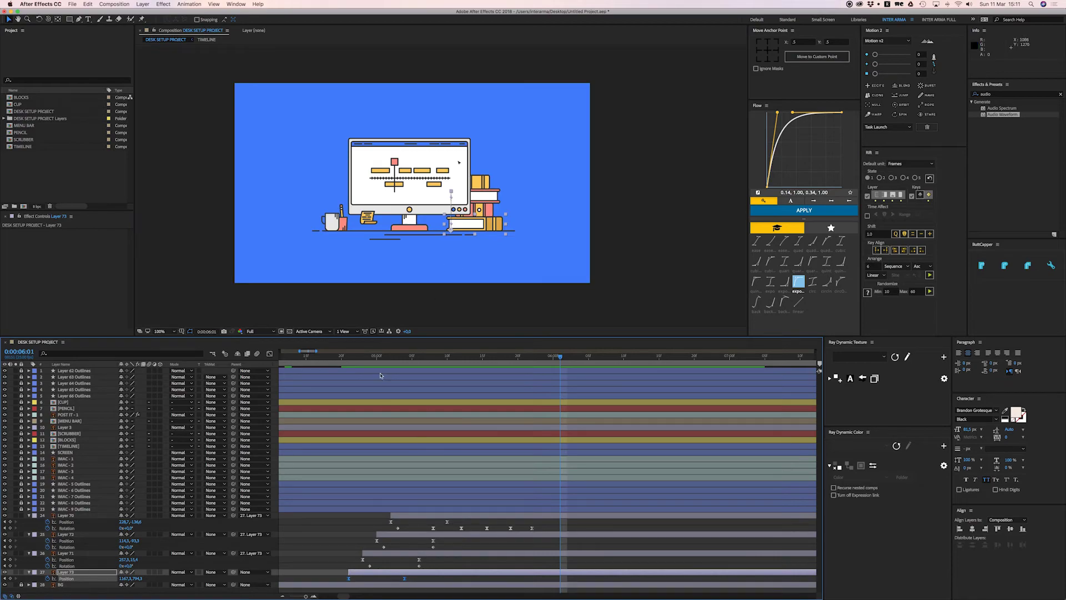
{"action": "key", "text": "space"}
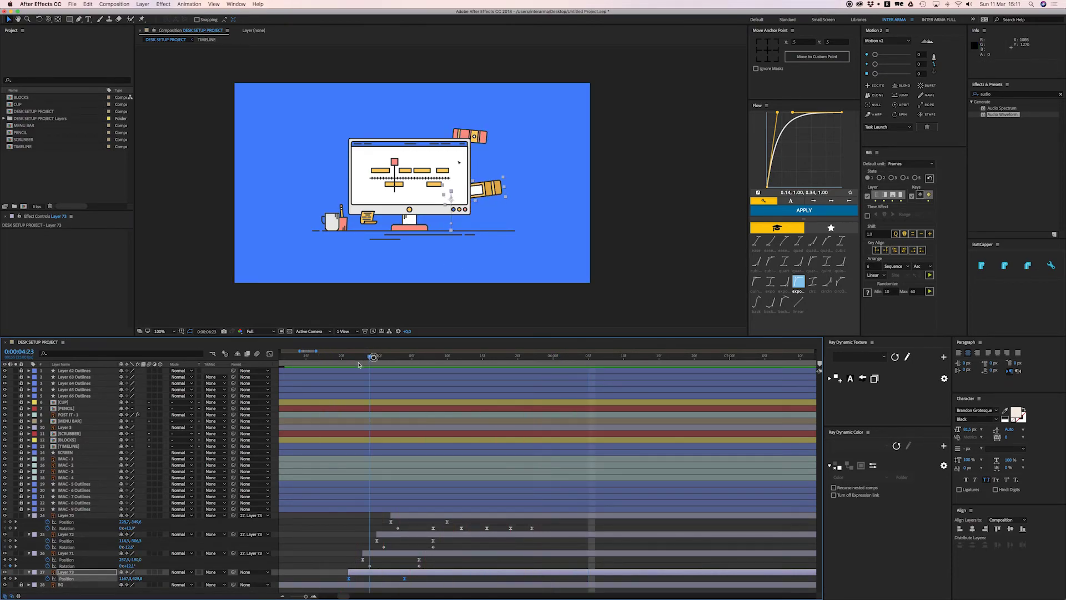
{"action": "key", "text": "space"}
{"action": "left_click_drag", "start_coordinate": [357, 355], "coordinate": [326, 364]}
{"action": "left_click", "coordinate": [326, 365]}
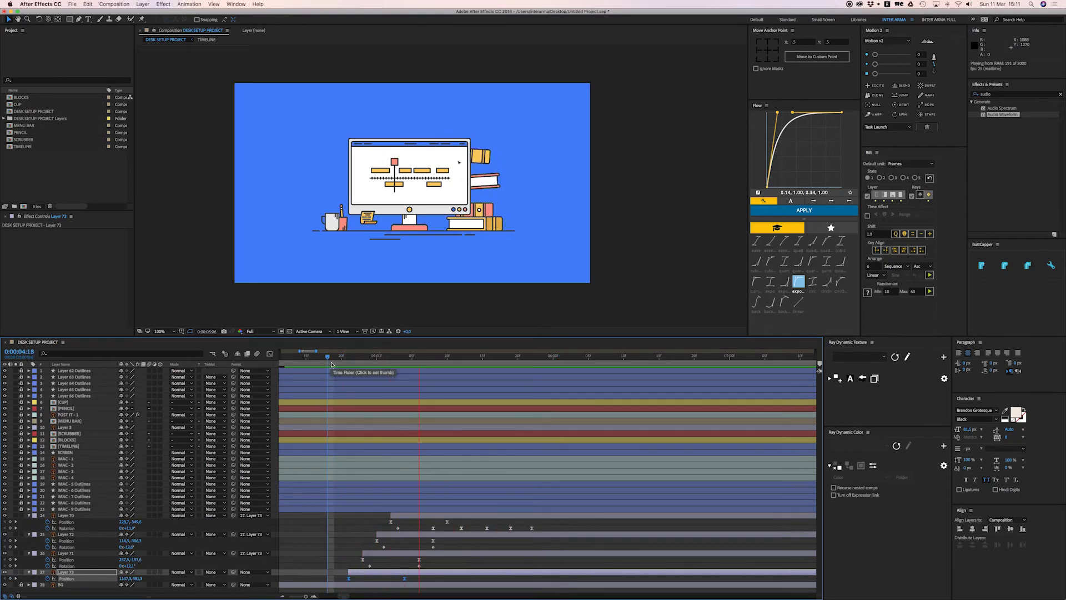
{"action": "key", "text": "space"}
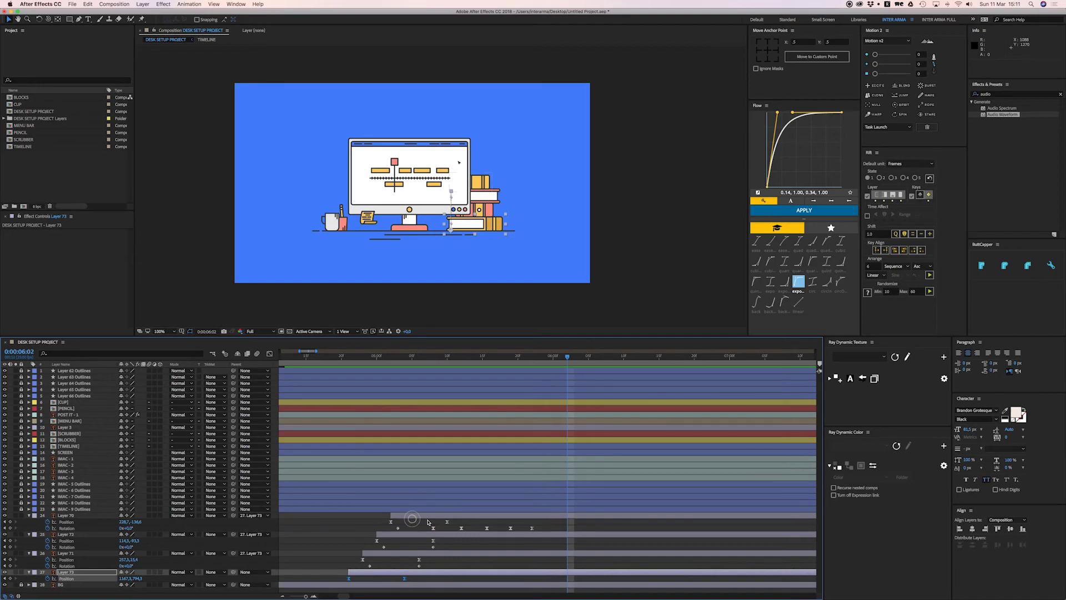
Pre-compose the four book layers into a composition named BOOKS
{"action": "left_click", "coordinate": [419, 517], "text": "shift"}
{"action": "key", "text": "super+shift+c"}
{"action": "type", "text": "BOOKS"}
{"action": "key", "text": "Return"}
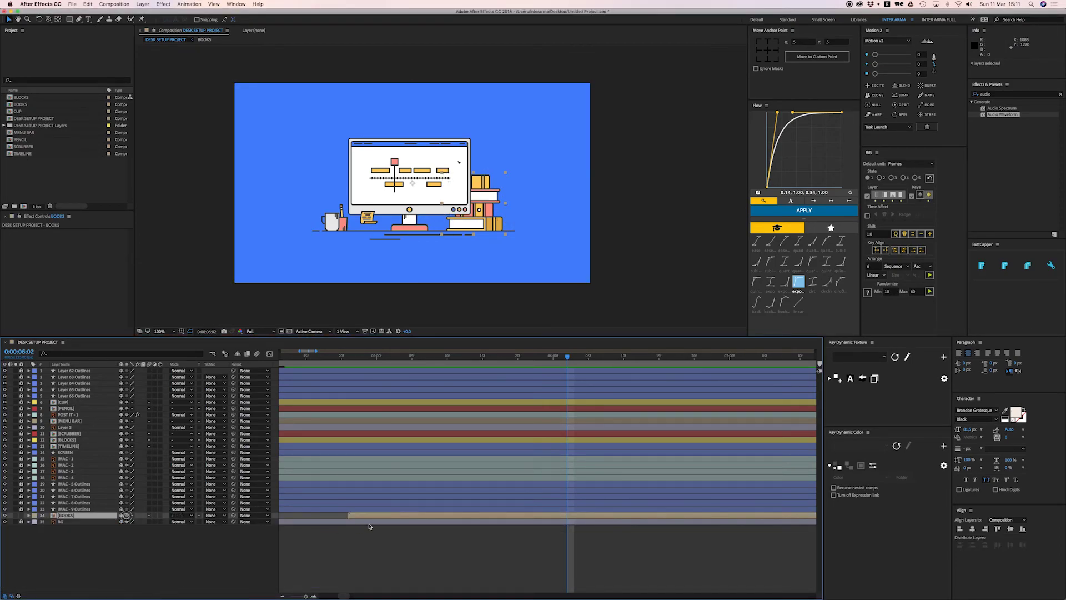
Move the BOOKS layer earlier to start at about 0:00:03:04, level with the SCREEN layer, and preview the full desk animation
{"action": "scroll", "coordinate": [369, 526], "scroll_direction": "left", "scroll_amount": 2}
{"action": "left_click_drag", "start_coordinate": [447, 239], "coordinate": [461, 241]}
{"action": "scroll", "coordinate": [460, 527], "scroll_direction": "left", "scroll_amount": 3}
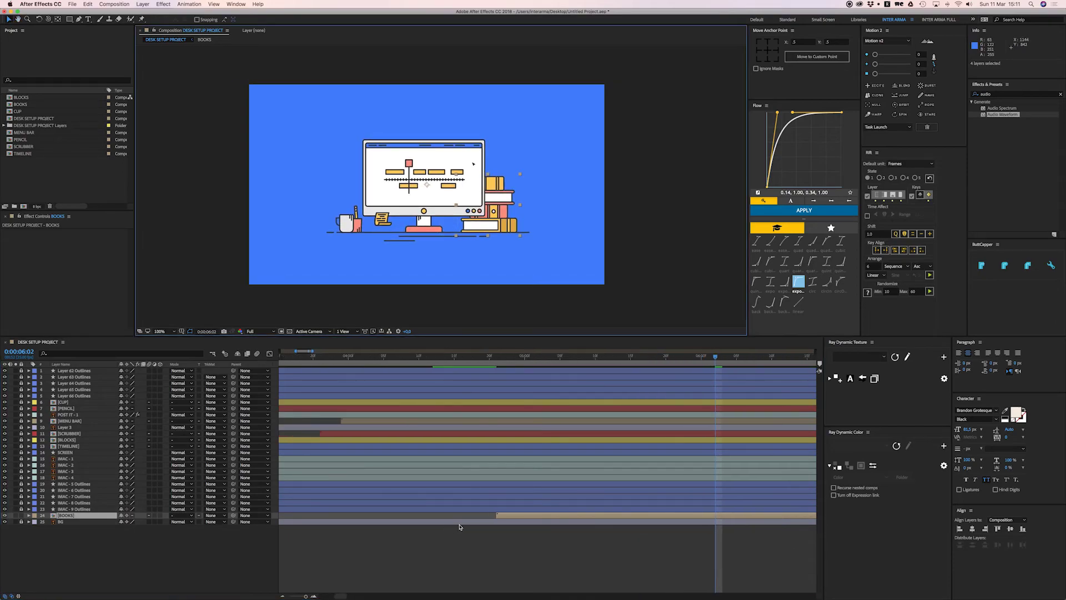
{"action": "scroll", "coordinate": [459, 527], "scroll_direction": "left", "scroll_amount": 4}
{"action": "left_click_drag", "start_coordinate": [333, 363], "coordinate": [282, 377]}
{"action": "key", "text": "space"}
{"action": "key", "text": "space"}
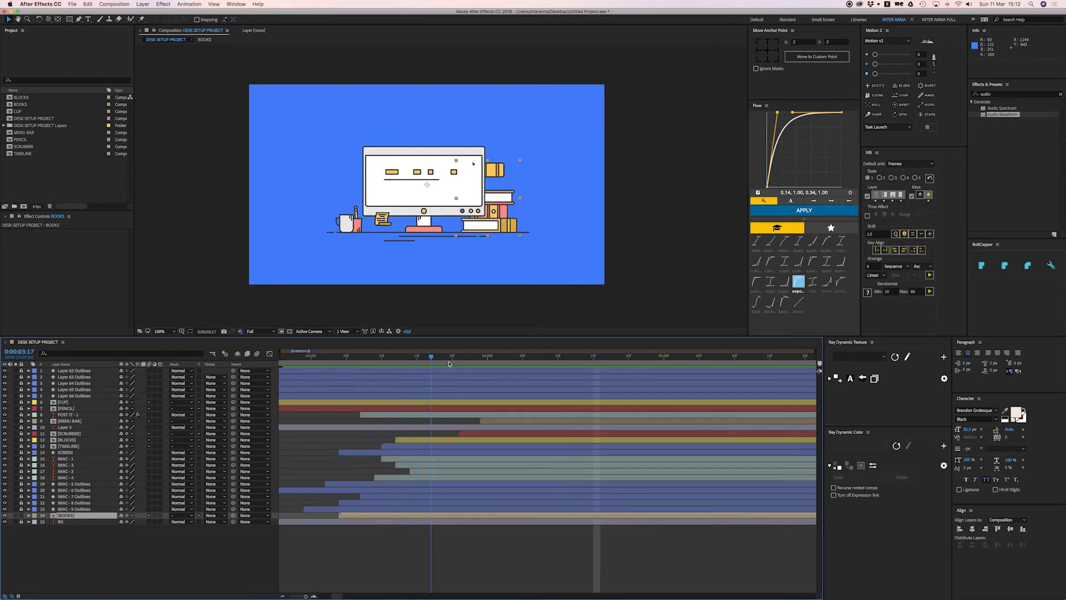
Flip the BOOKS layer horizontally to mirror the stack to the other side of the monitor
{"action": "right_click", "coordinate": [504, 197]}
{"action": "left_click", "coordinate": [517, 175]}
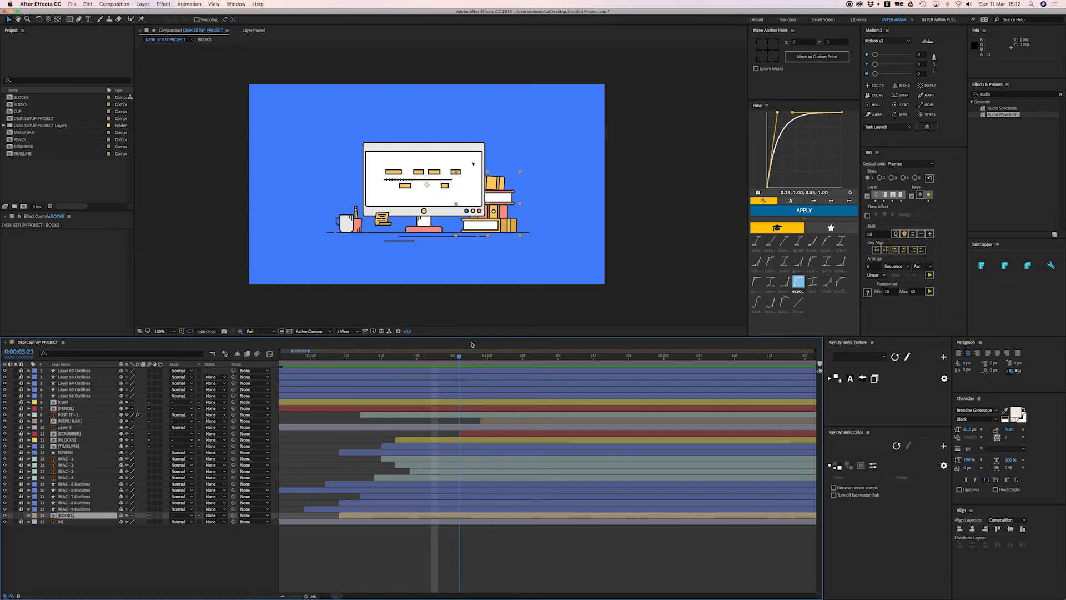
{"action": "left_click_drag", "start_coordinate": [438, 357], "coordinate": [459, 357]}
{"action": "right_click", "coordinate": [502, 192]}
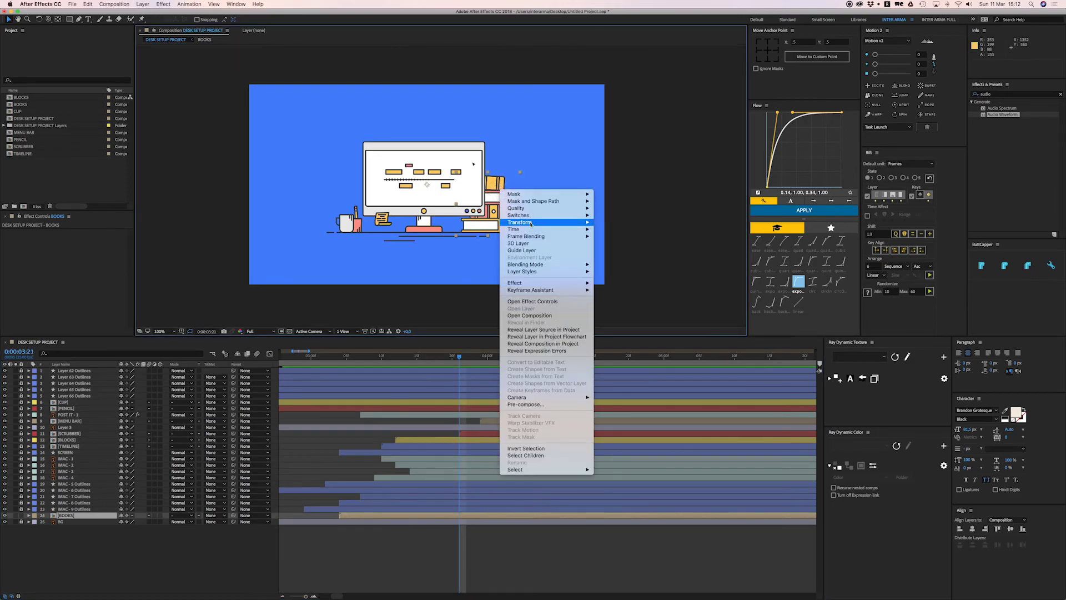
{"action": "mouse_move", "coordinate": [578, 223]}
{"action": "left_click", "coordinate": [619, 281]}
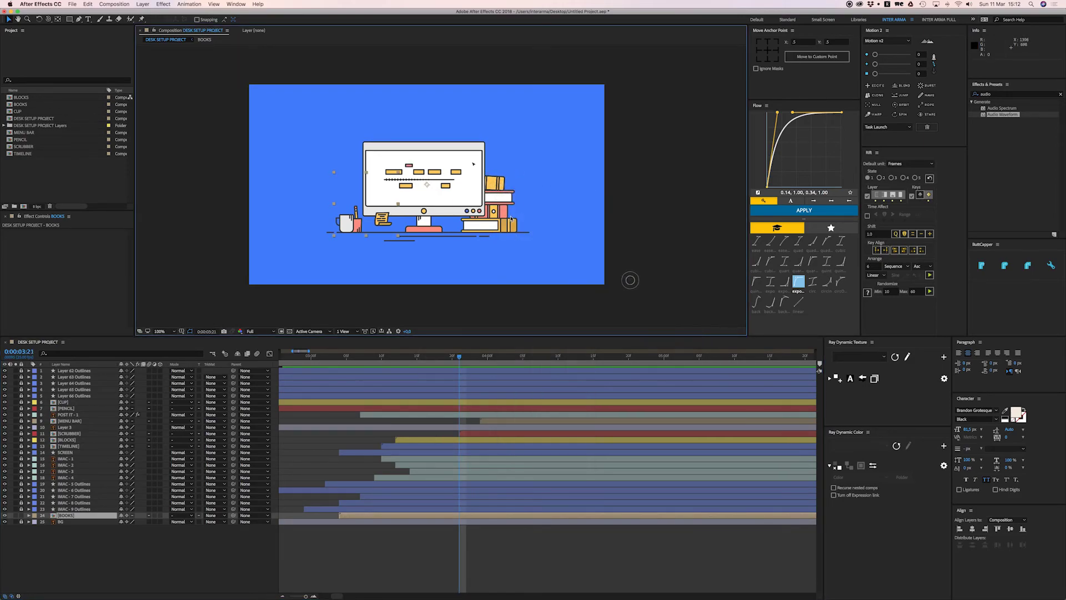
Move the mirrored BOOKS stack across to stand beside the monitor and preview the desk animation
{"action": "left_click_drag", "start_coordinate": [354, 209], "coordinate": [482, 209]}
{"action": "left_click_drag", "start_coordinate": [459, 356], "coordinate": [319, 361]}
{"action": "key", "text": "space"}
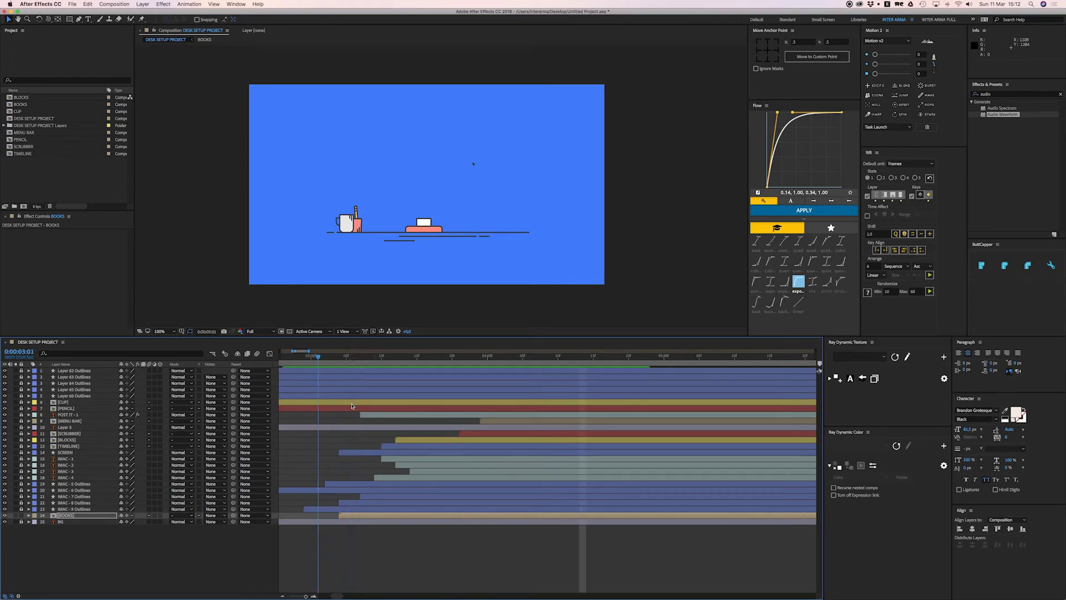
{"action": "key", "text": "space"}
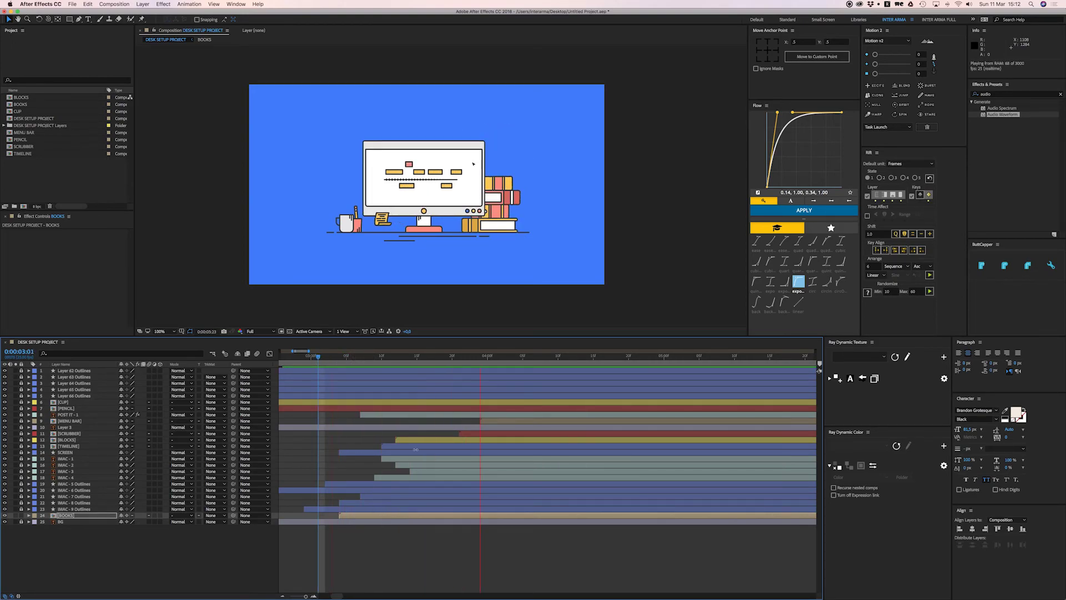
{"action": "key", "text": "space"}
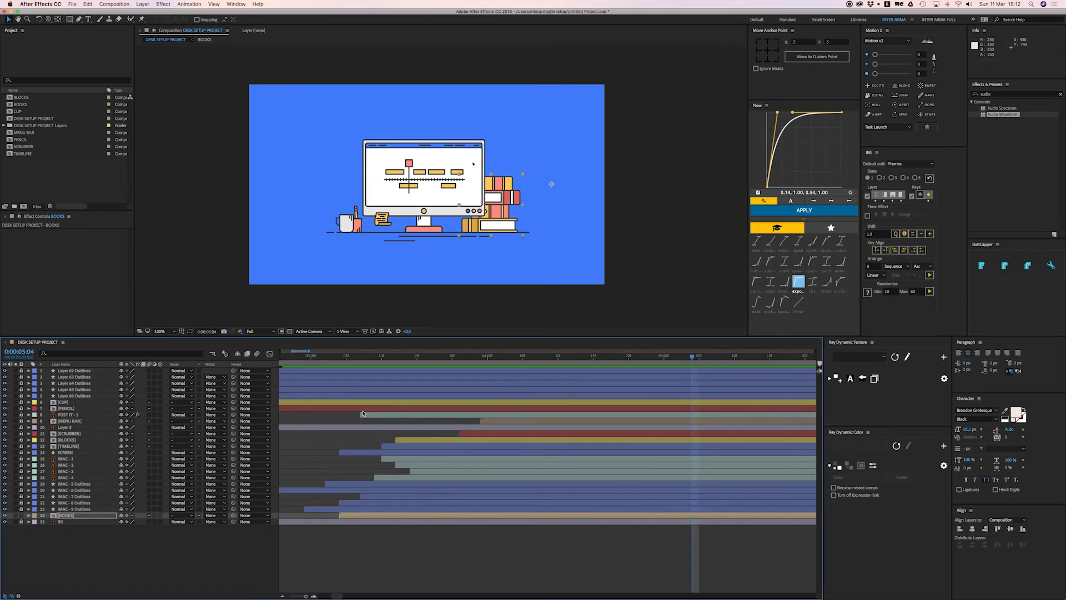
Unlock every layer except BG and bring the pointer layer, Layer 3, to the top of the layer stack
{"action": "left_click", "coordinate": [325, 440]}
{"action": "scroll", "coordinate": [326, 443], "scroll_direction": "left", "scroll_amount": 8}
{"action": "key", "text": "minus"}
{"action": "key", "text": "minus"}
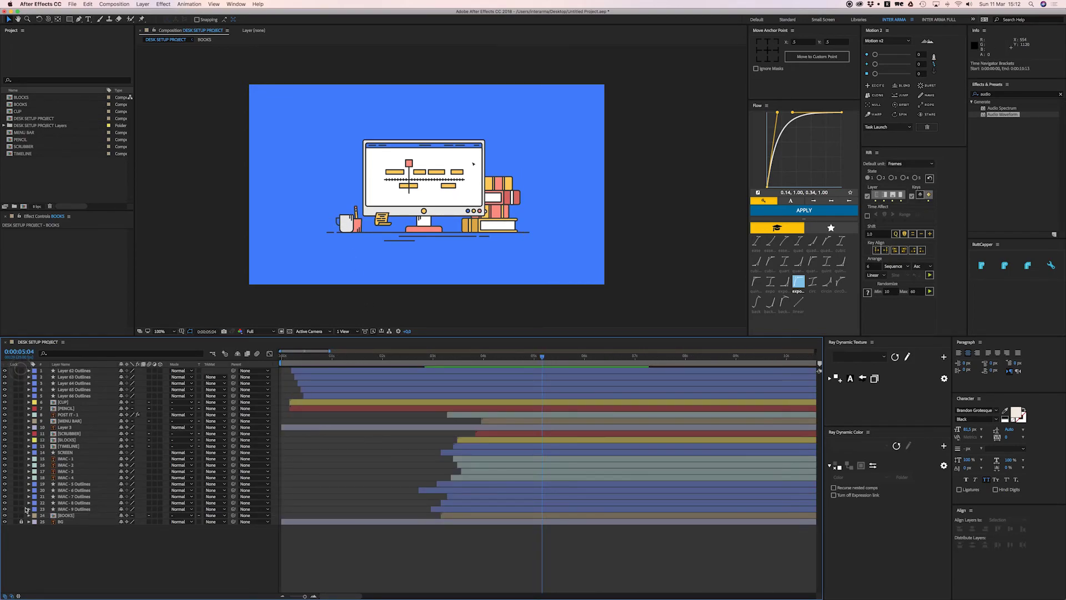
{"action": "left_click", "coordinate": [307, 427]}
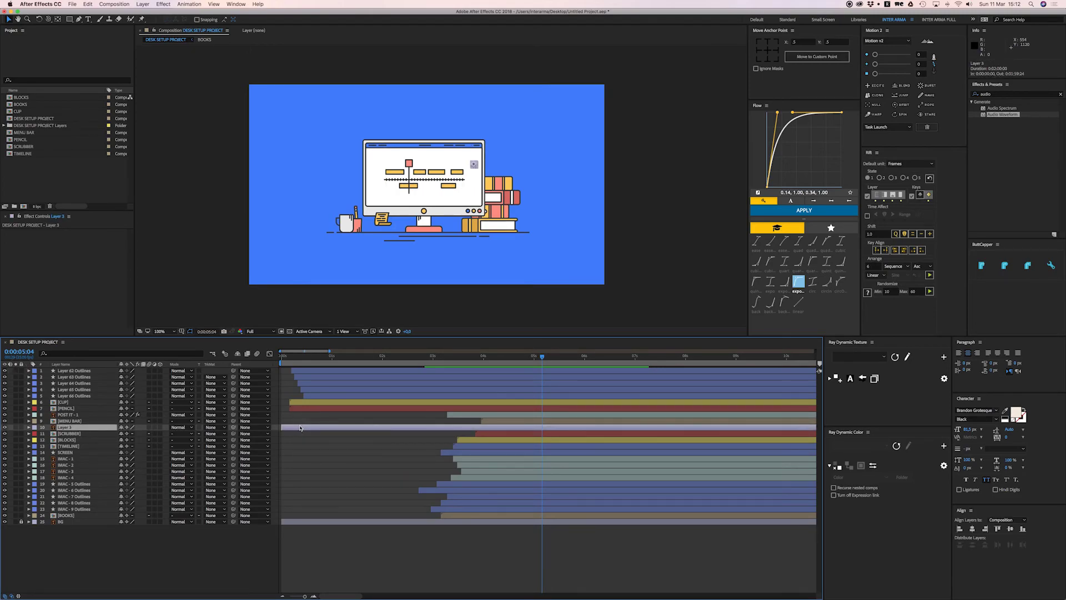
{"action": "key", "text": "super+shift+bracketright"}
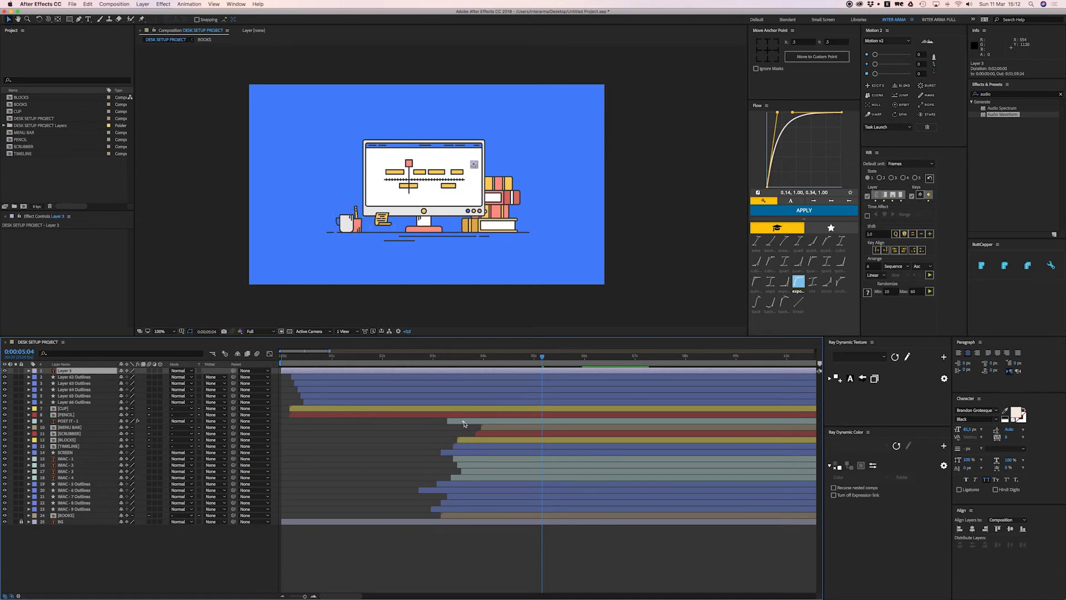
Shift the layers from POST IT - 1 down to BOOKS about 2.5 seconds earlier and preview from the start
{"action": "left_click", "coordinate": [464, 423]}
{"action": "left_click", "coordinate": [473, 516], "text": "shift"}
{"action": "left_click_drag", "start_coordinate": [488, 475], "coordinate": [357, 474]}
{"action": "left_click_drag", "start_coordinate": [333, 361], "coordinate": [281, 361]}
{"action": "left_click", "coordinate": [417, 540]}
{"action": "key", "text": "space"}
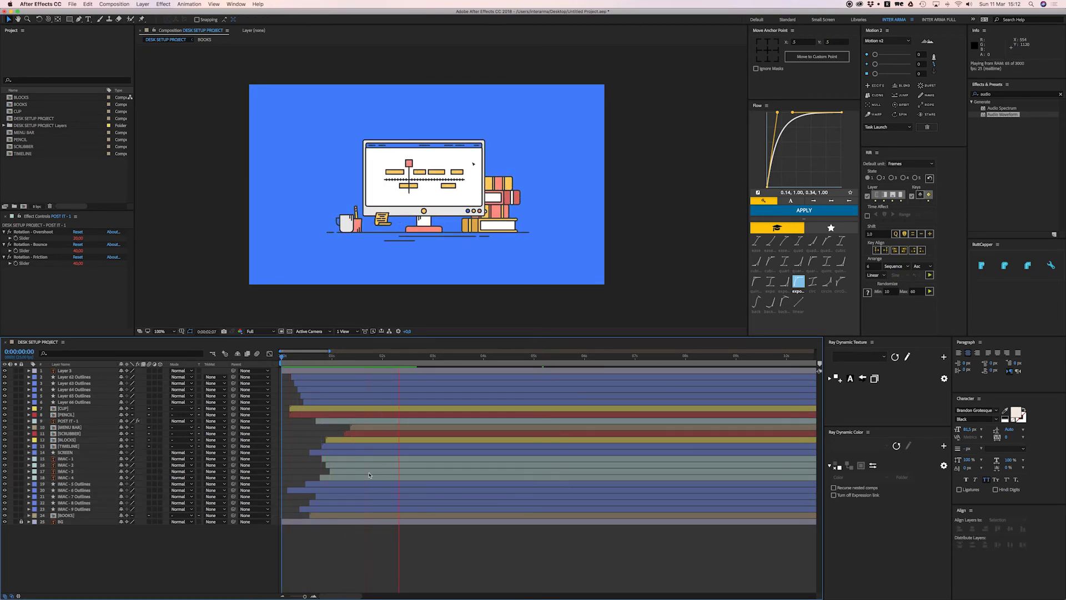
Move the Layer 62 to Layer 66 Outlines group earlier to begin at the start of the composition
{"action": "left_click", "coordinate": [308, 377]}
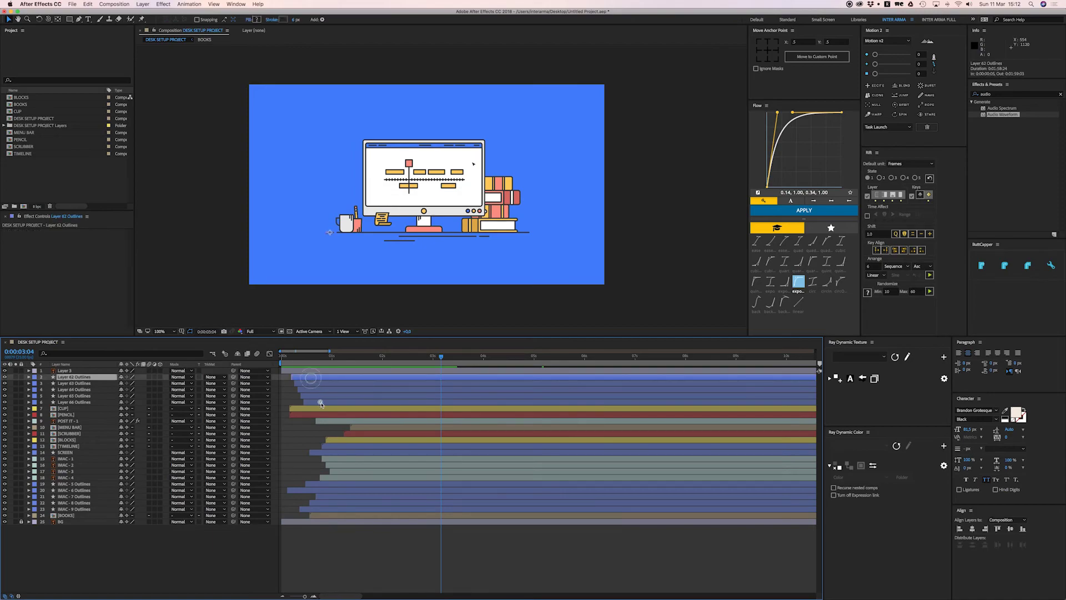
{"action": "left_click", "coordinate": [319, 403], "text": "shift"}
{"action": "left_click_drag", "start_coordinate": [301, 360], "coordinate": [283, 369]}
Shift all layers from CUP down to BOOKS about 11 frames later
{"action": "left_click", "coordinate": [304, 410]}
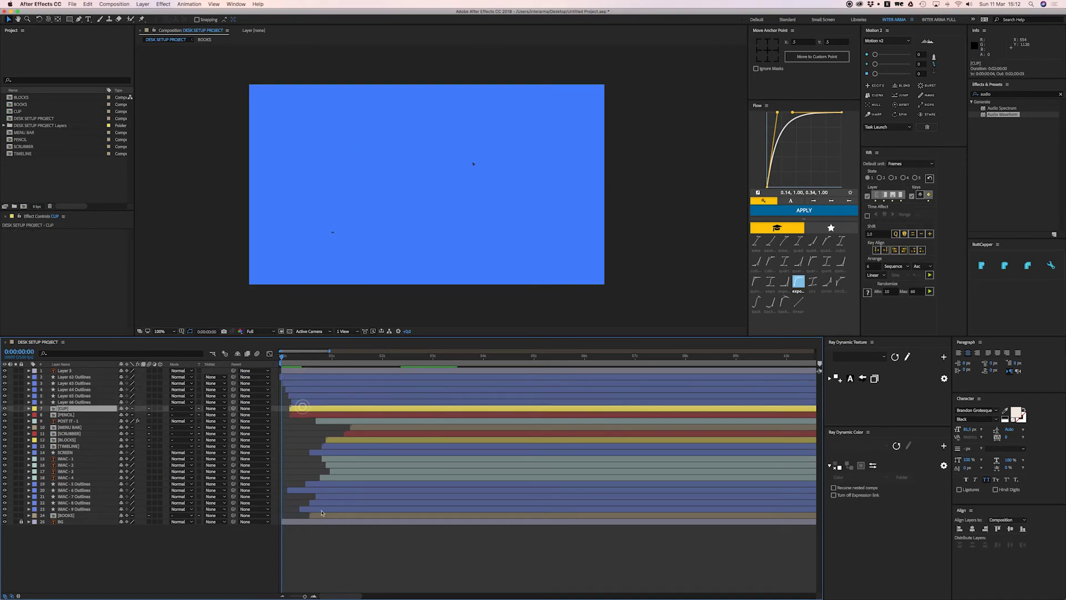
{"action": "left_click", "coordinate": [320, 515]}
{"action": "left_click", "coordinate": [307, 410], "text": "shift"}
{"action": "left_click_drag", "start_coordinate": [307, 410], "coordinate": [333, 412]}
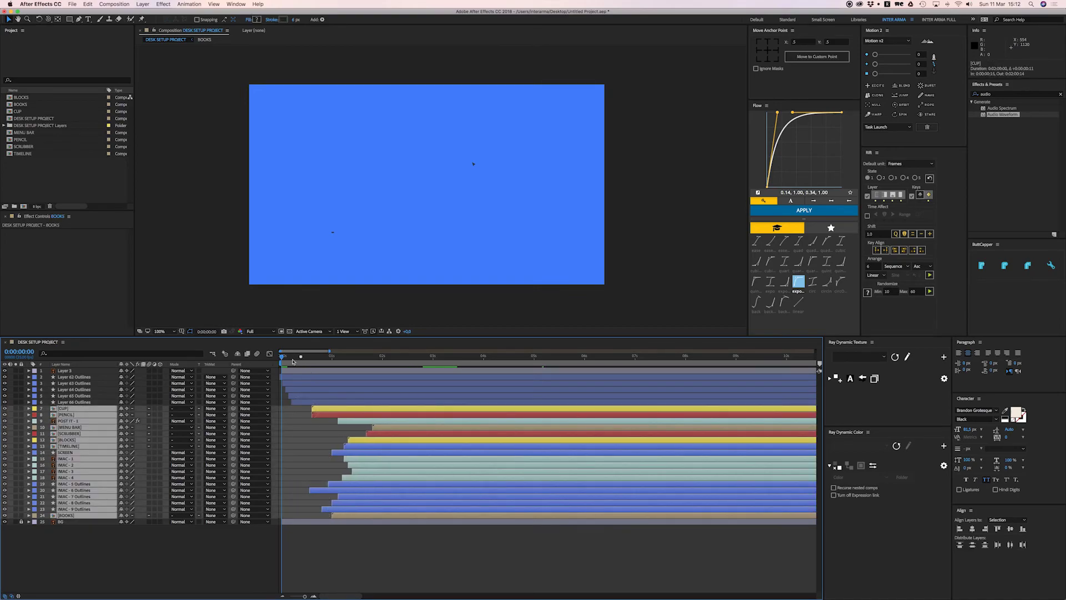
Nudge the Layer 62 to Layer 66 Outlines group a couple of frames later and preview the full animation
{"action": "key", "text": "space"}
{"action": "left_click_drag", "start_coordinate": [290, 377], "coordinate": [300, 401]}
{"action": "key", "text": "space"}
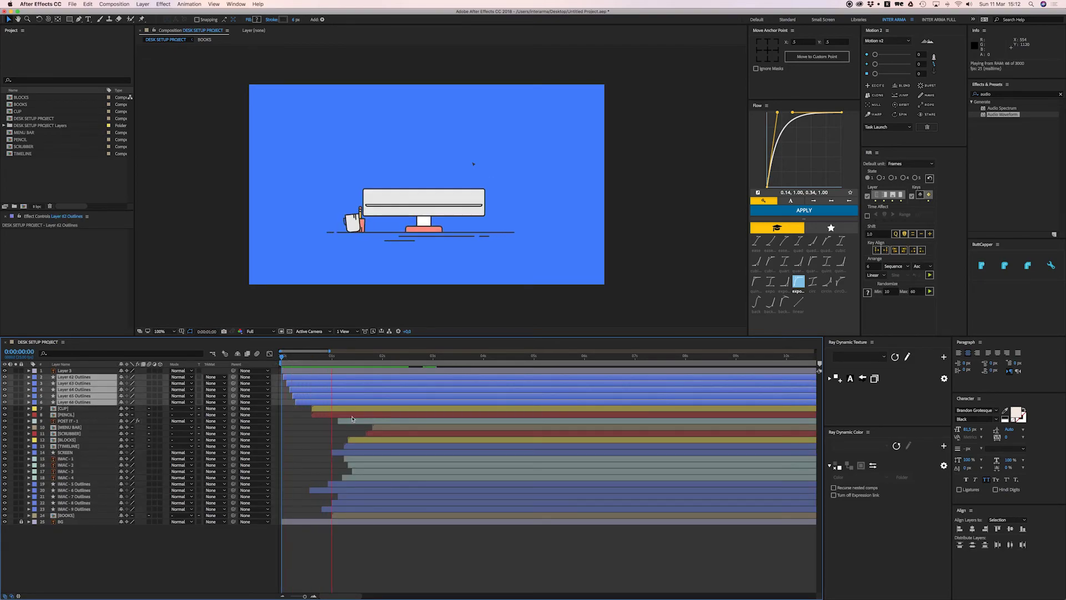
{"action": "key", "text": "space"}
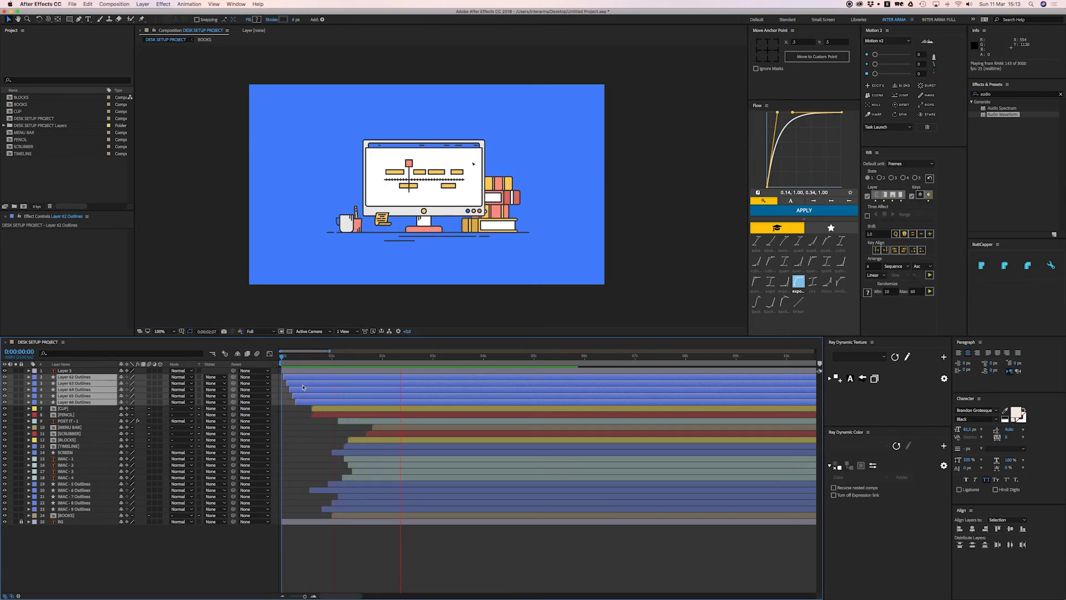
{"action": "left_click", "coordinate": [309, 423]}
Add a Position keyframe to the pointer layer, Layer 3, at 0:00:03:03 in its resting place on the monitor screen
{"action": "scroll", "coordinate": [457, 240], "scroll_direction": "up", "scroll_amount": 2}
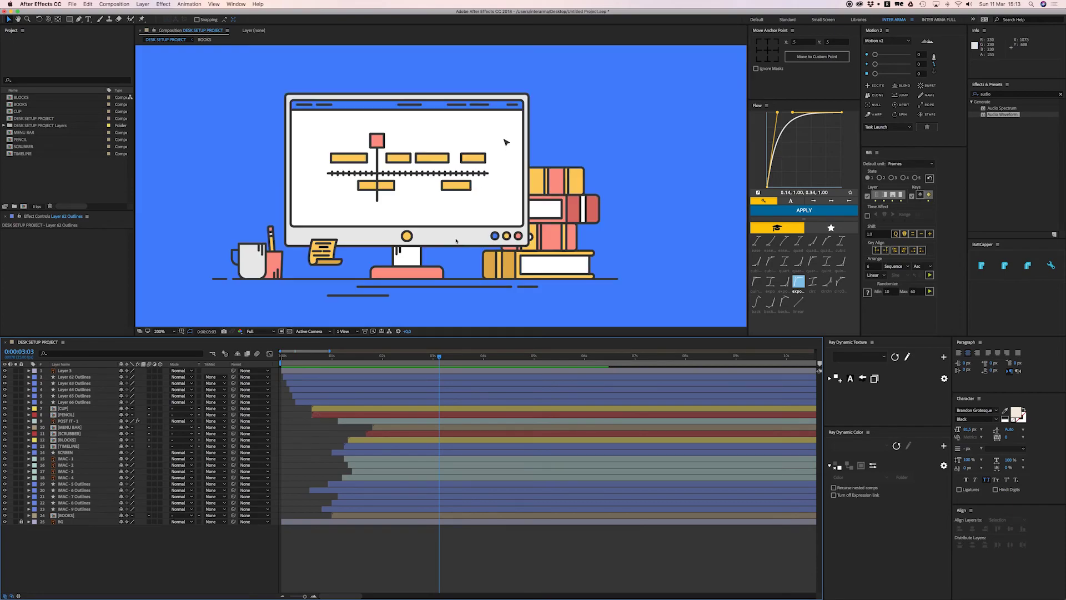
{"action": "left_click_drag", "start_coordinate": [478, 182], "coordinate": [414, 278]}
{"action": "left_click", "coordinate": [506, 193]}
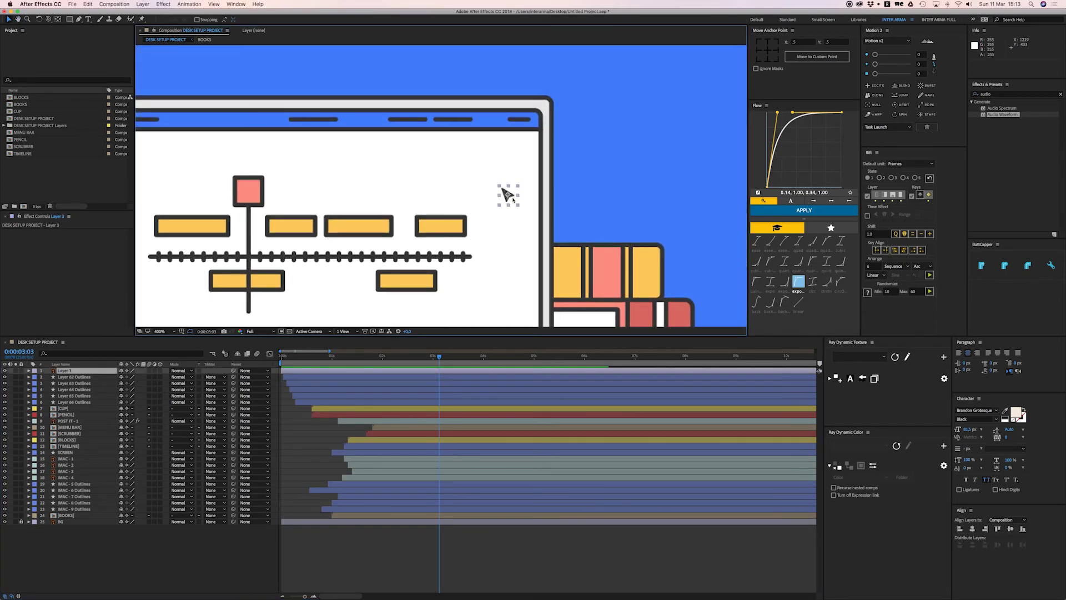
{"action": "key", "text": "p"}
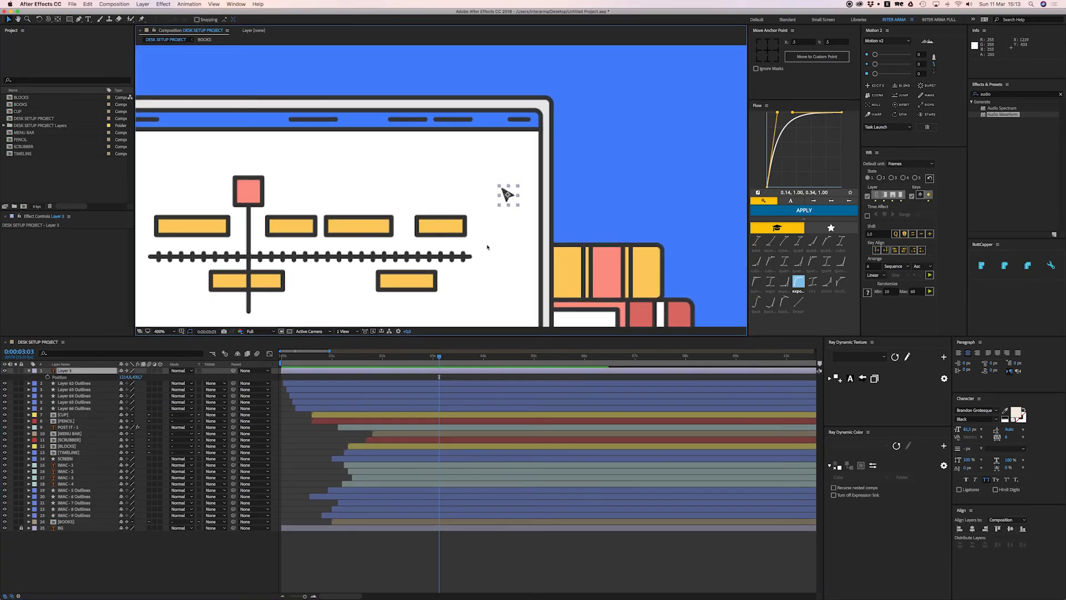
{"action": "left_click", "coordinate": [48, 377]}
{"action": "left_click_drag", "start_coordinate": [451, 233], "coordinate": [474, 189]}
At 0:00:02:05, place the pointer over the books outside the monitor and bend its motion path into a curve
{"action": "left_click_drag", "start_coordinate": [432, 359], "coordinate": [393, 363]}
{"action": "left_click_drag", "start_coordinate": [520, 200], "coordinate": [551, 234]}
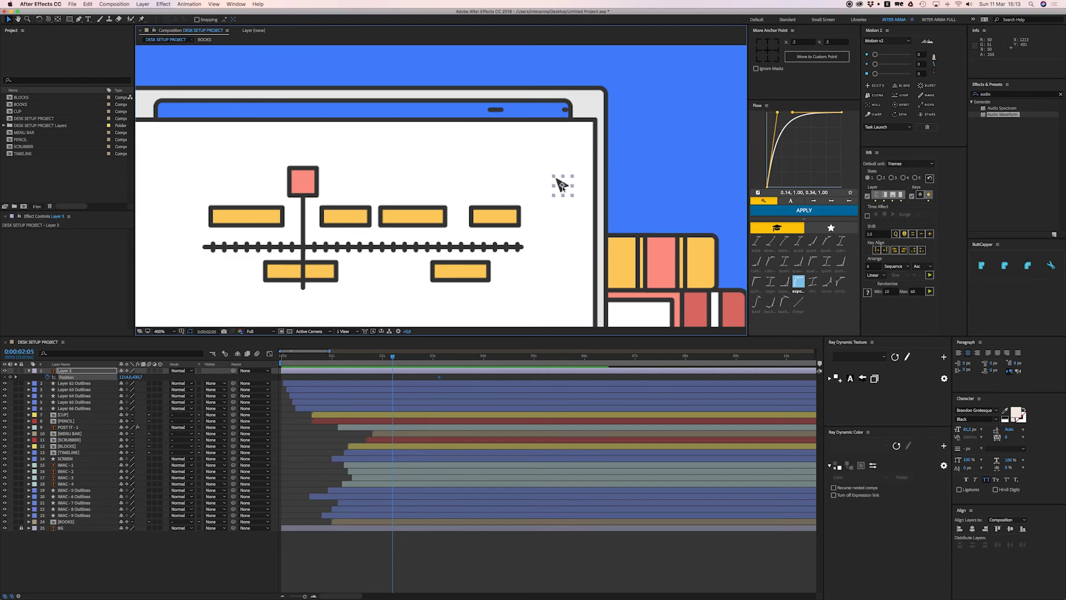
{"action": "key", "text": "comma"}
{"action": "left_click_drag", "start_coordinate": [540, 190], "coordinate": [560, 187]}
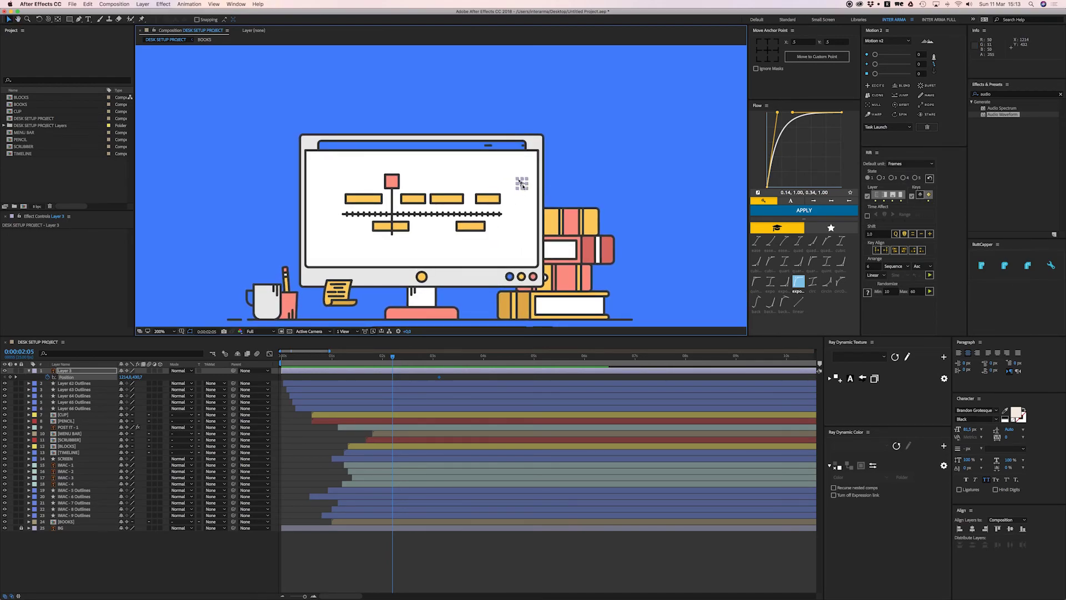
{"action": "left_click_drag", "start_coordinate": [522, 185], "coordinate": [563, 255]}
{"action": "scroll", "coordinate": [563, 255], "scroll_direction": "up", "scroll_amount": 2}
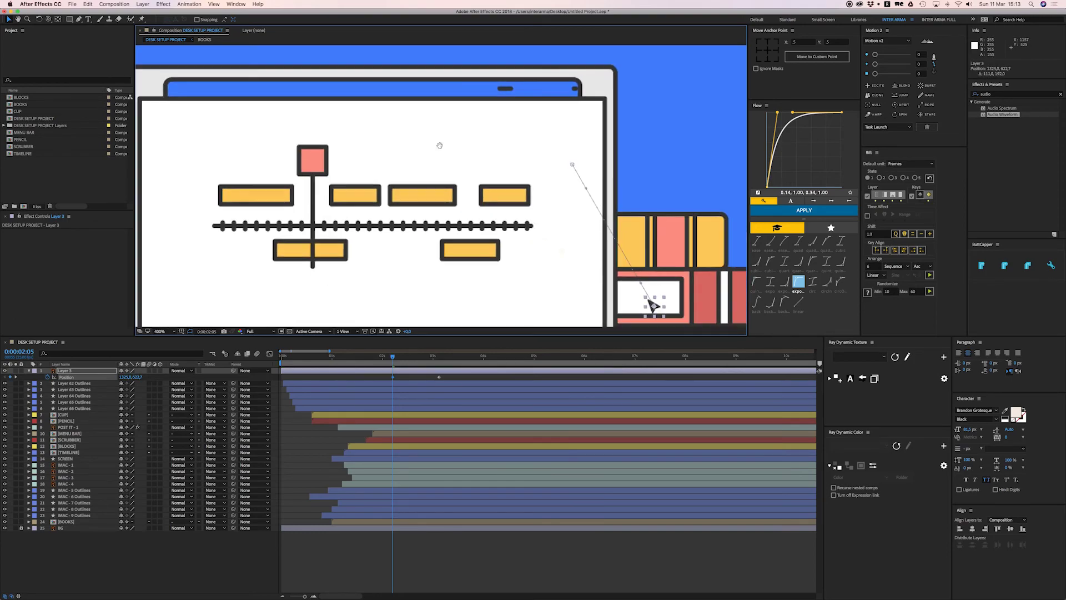
{"action": "left_click_drag", "start_coordinate": [481, 78], "coordinate": [415, 204]}
{"action": "left_click_drag", "start_coordinate": [462, 163], "coordinate": [529, 235]}
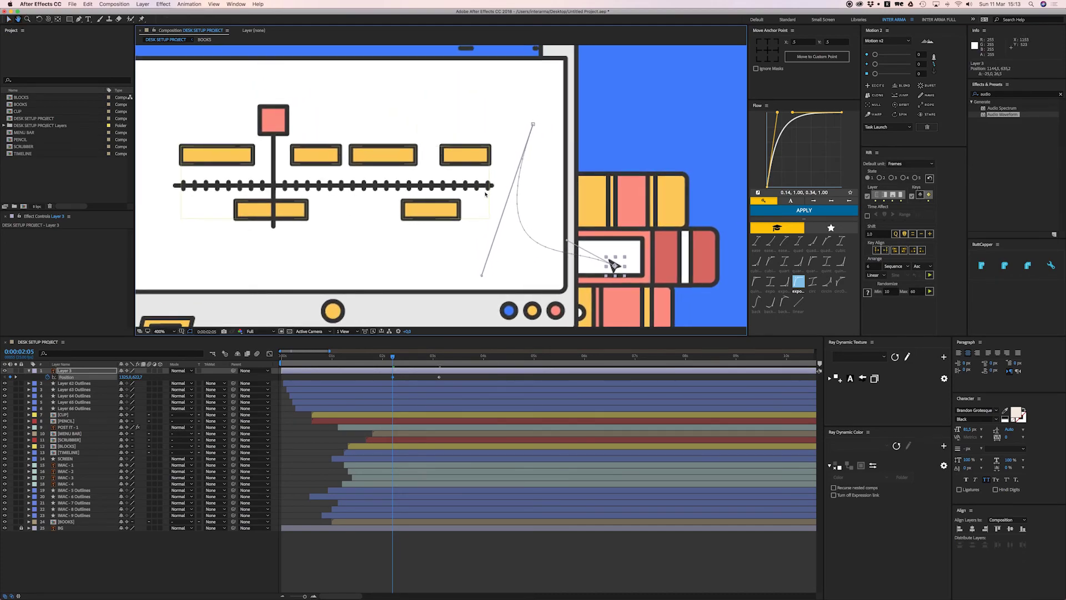
Check the pointer's curved motion path and preview its flight onto the monitor screen from 0:00:02:05
{"action": "left_click", "coordinate": [382, 376]}
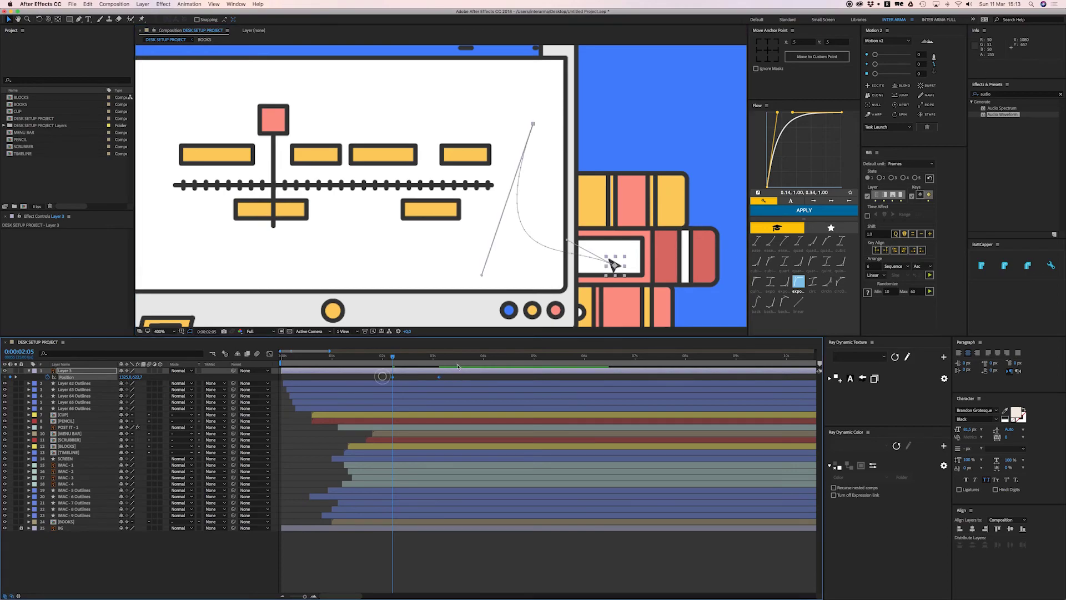
{"action": "left_click_drag", "start_coordinate": [391, 218], "coordinate": [414, 239]}
{"action": "key", "text": "comma"}
{"action": "key", "text": "period"}
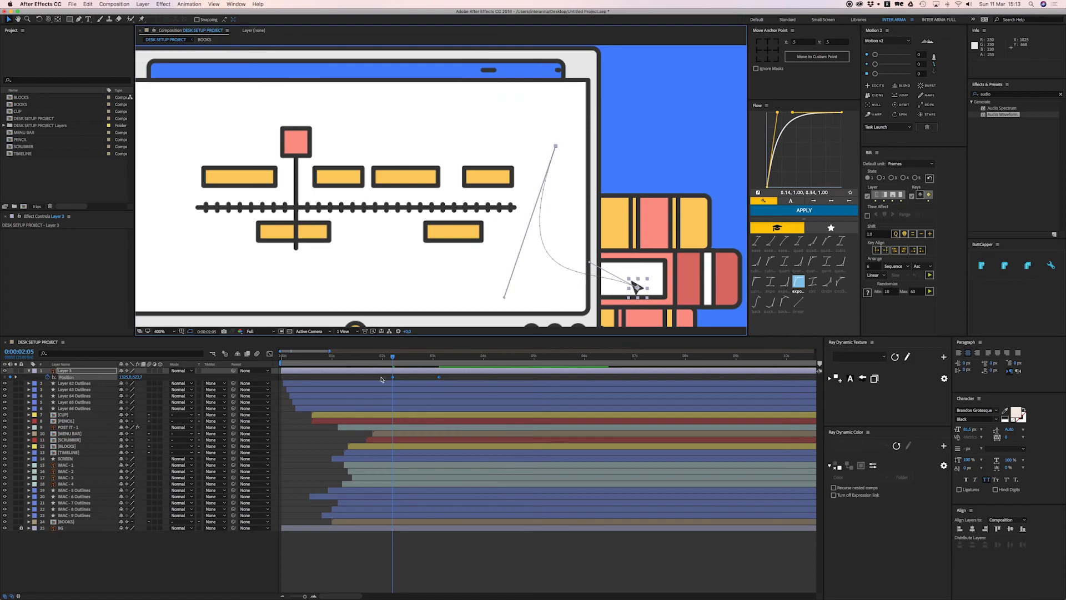
{"action": "left_click", "coordinate": [385, 379]}
{"action": "key", "text": "space"}
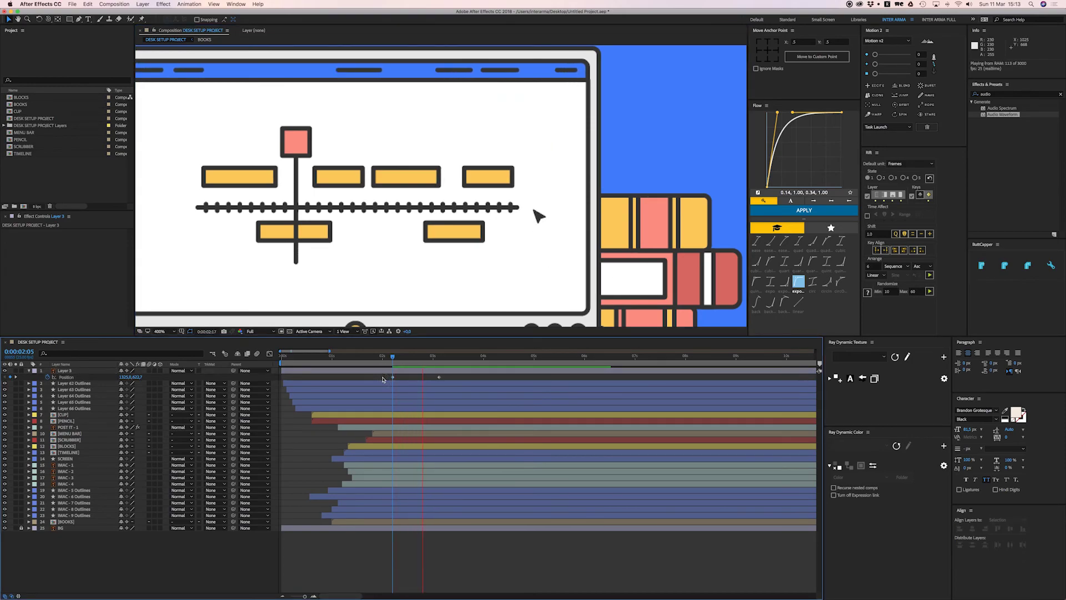
Apply Easy Ease to both of the pointer's Position keyframes
{"action": "left_click", "coordinate": [439, 377]}
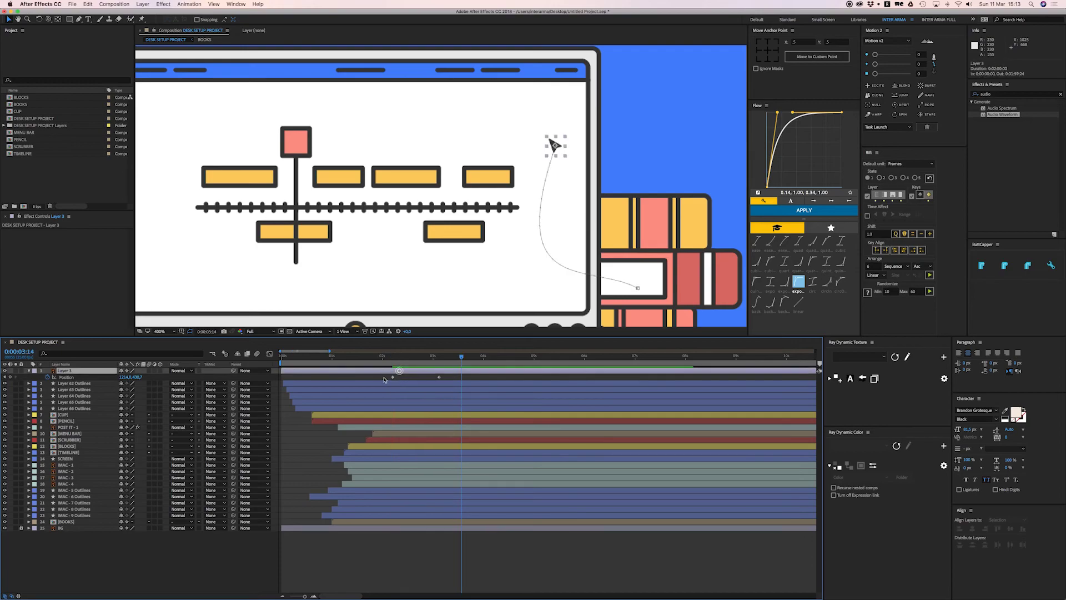
{"action": "right_click", "coordinate": [440, 378]}
{"action": "mouse_move", "coordinate": [508, 463]}
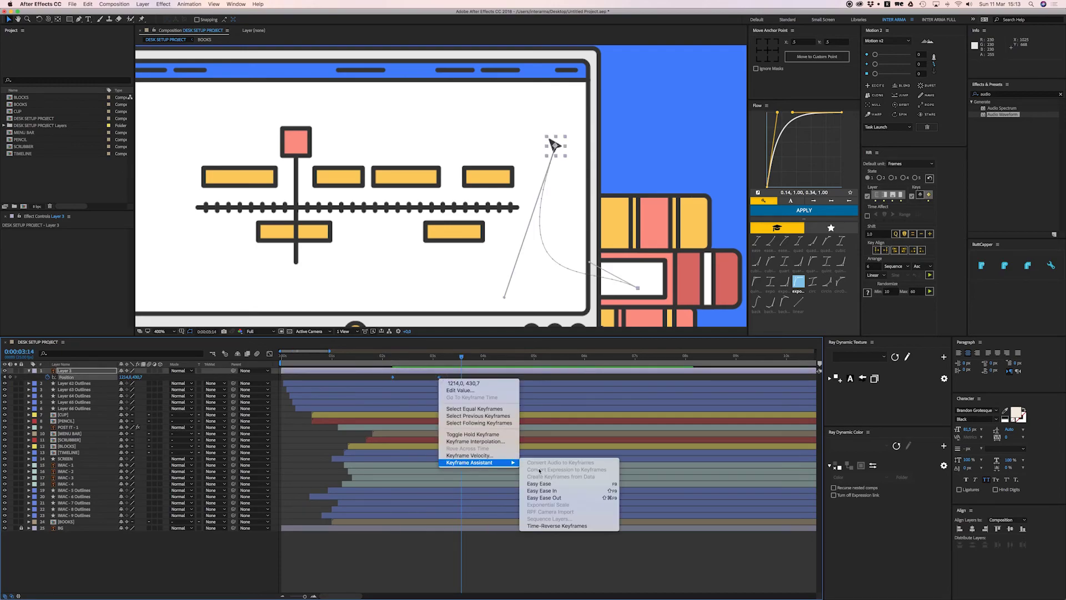
{"action": "left_click", "coordinate": [539, 483]}
Set the pointer layer's Auto-Orientation to Orient Along Path
{"action": "right_click", "coordinate": [419, 371]}
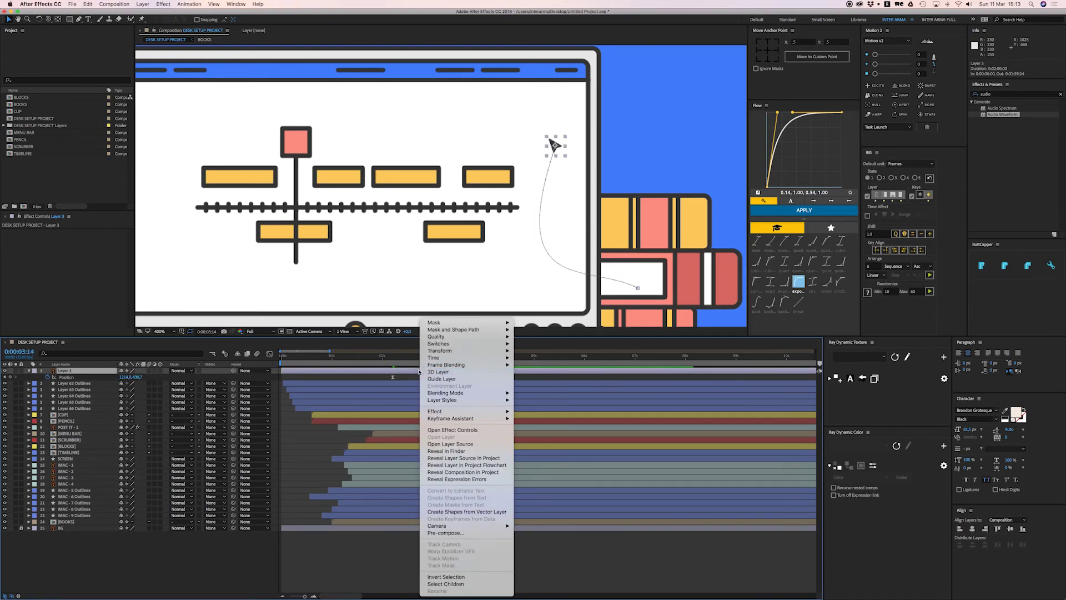
{"action": "mouse_move", "coordinate": [472, 351]}
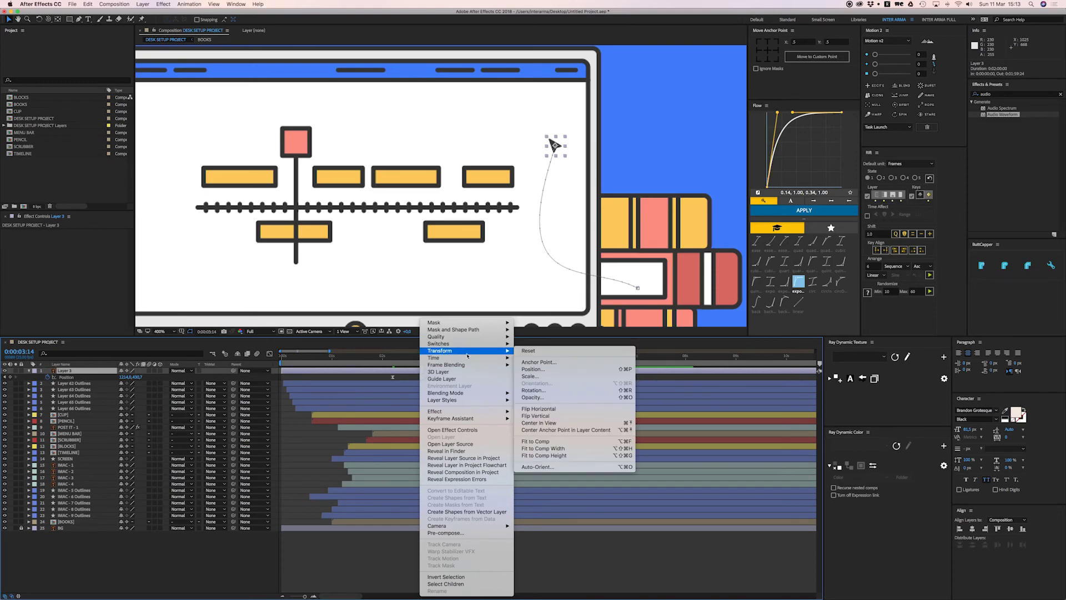
{"action": "left_click", "coordinate": [548, 466]}
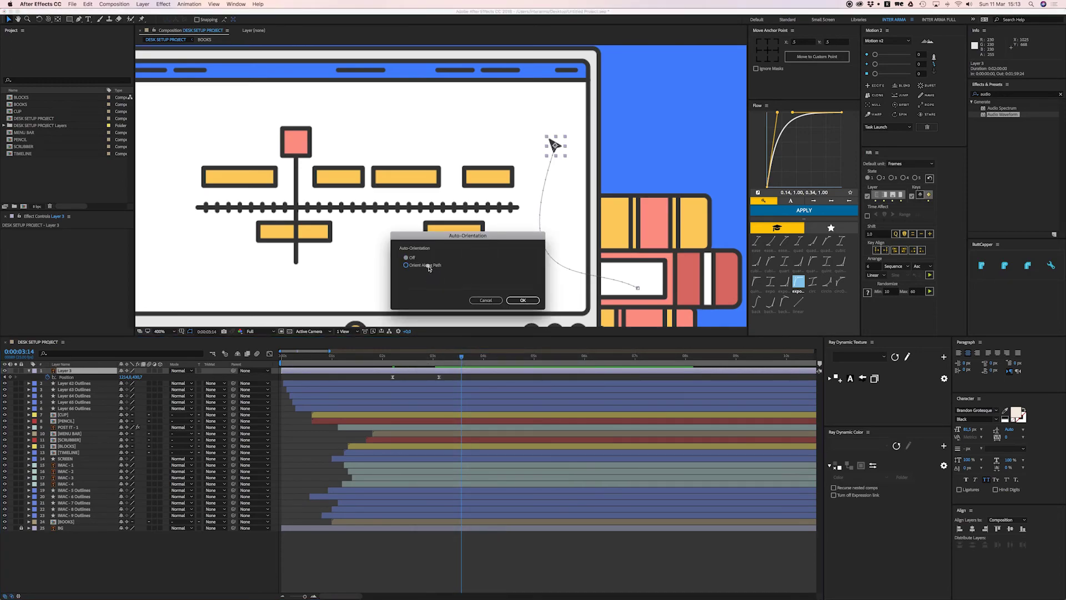
{"action": "left_click", "coordinate": [519, 300]}
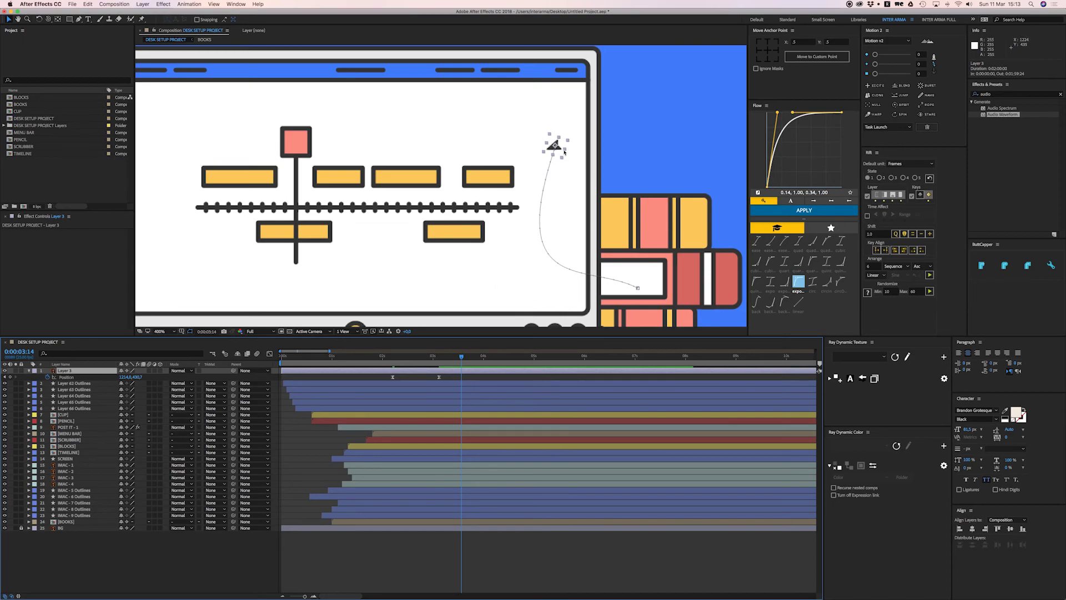
Rotate the pointer so its tip faces its direction of travel, and preview the movement
{"action": "key", "text": "w"}
{"action": "left_click_drag", "start_coordinate": [563, 150], "coordinate": [523, 162]}
{"action": "key", "text": "space"}
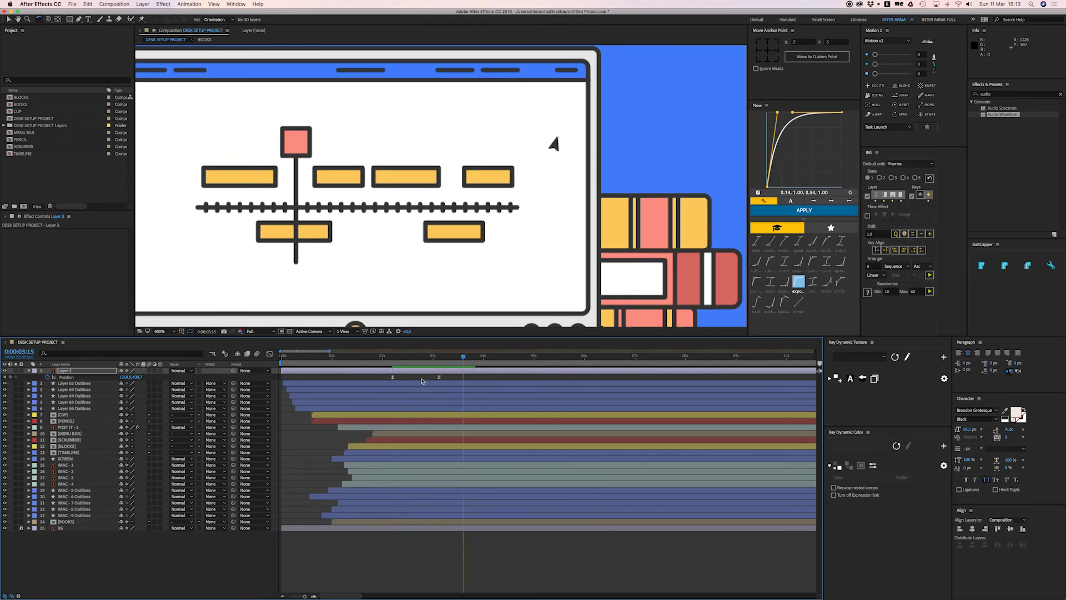
Review the path-oriented pointer's entrance from 0:00:02:05, both close up and against the whole desk
{"action": "left_click", "coordinate": [409, 360]}
{"action": "left_click", "coordinate": [404, 377]}
{"action": "left_click", "coordinate": [423, 277]}
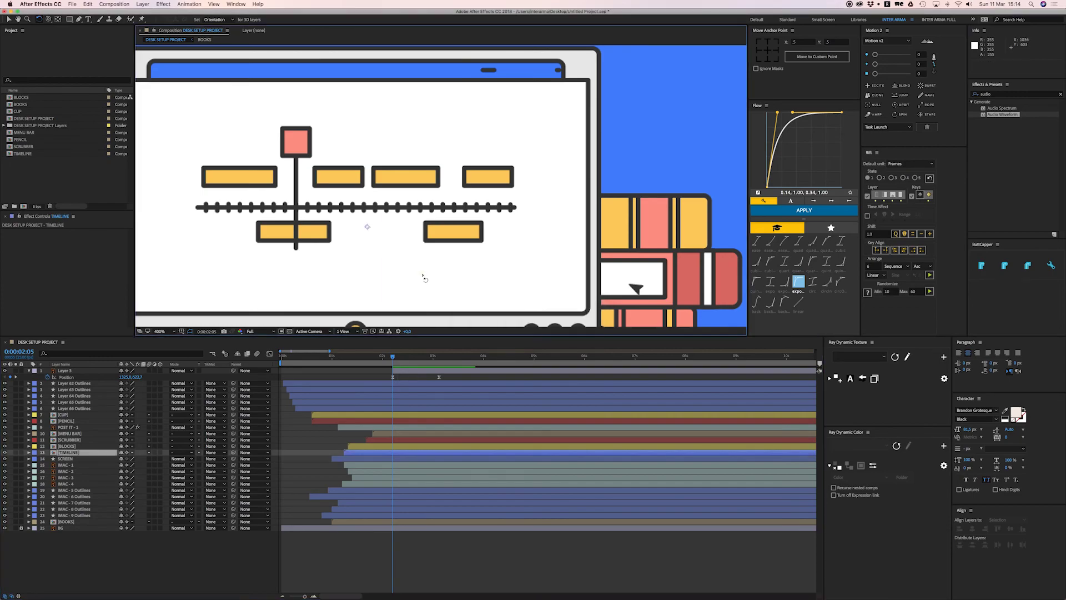
{"action": "key", "text": "comma"}
{"action": "left_click_drag", "start_coordinate": [445, 268], "coordinate": [469, 263]}
{"action": "key", "text": "v"}
{"action": "left_click", "coordinate": [360, 373]}
{"action": "key", "text": "space"}
{"action": "left_click", "coordinate": [405, 364]}
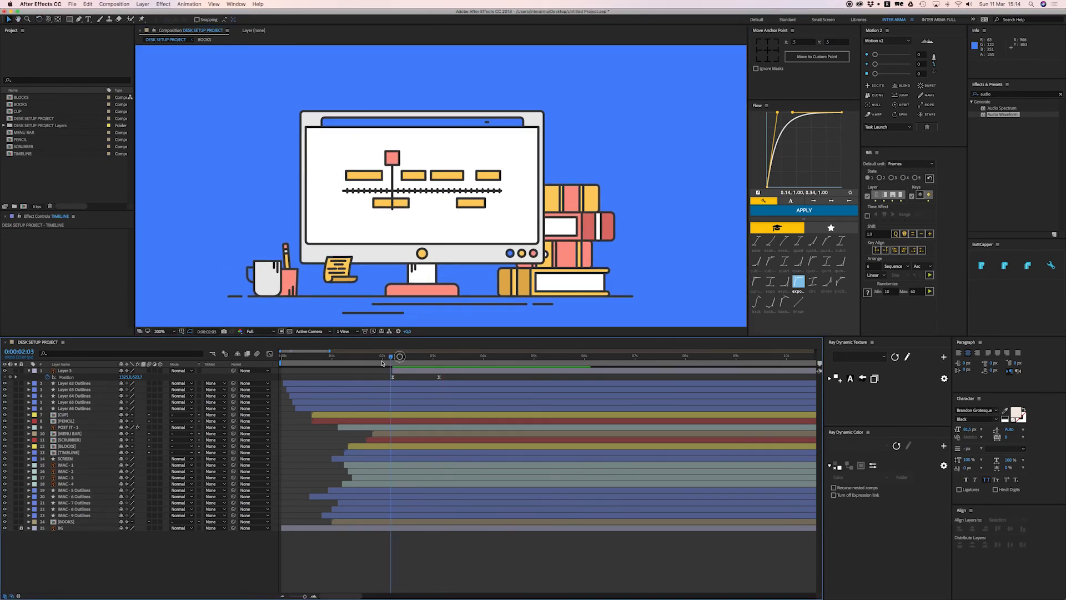
Retime the pointer's Position keyframes to run from about 0:00:01:03 to 0:00:02:17 and preview the result
{"action": "left_click_drag", "start_coordinate": [380, 364], "coordinate": [335, 365]}
{"action": "left_click_drag", "start_coordinate": [400, 376], "coordinate": [359, 376]}
{"action": "key", "text": "space"}
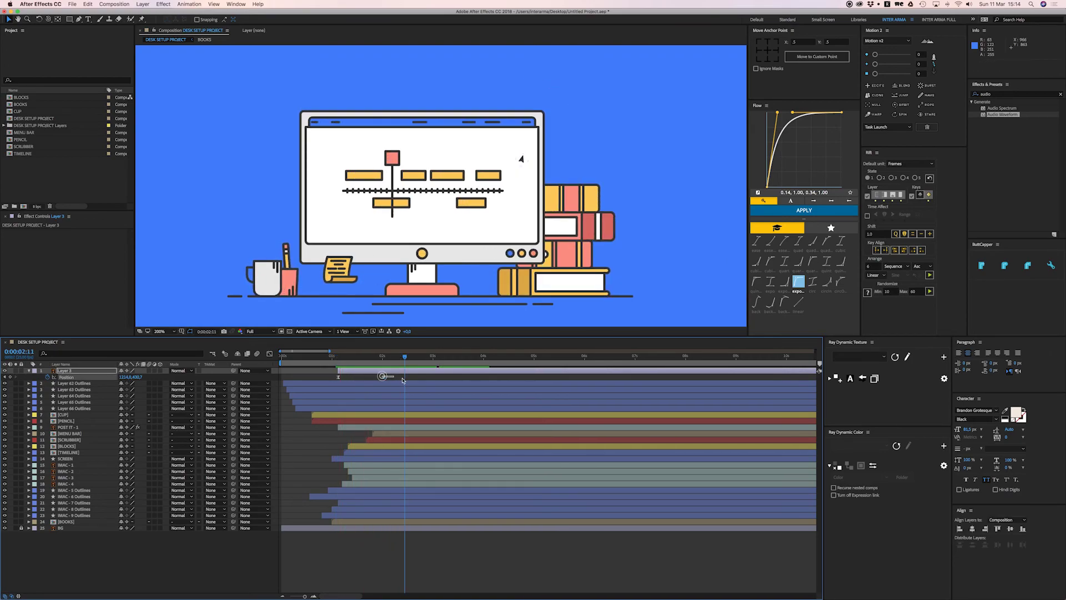
Lengthen the incoming ease of the pointer's last Position keyframe in the speed graph and preview the movement
{"action": "key", "text": "shift+F3"}
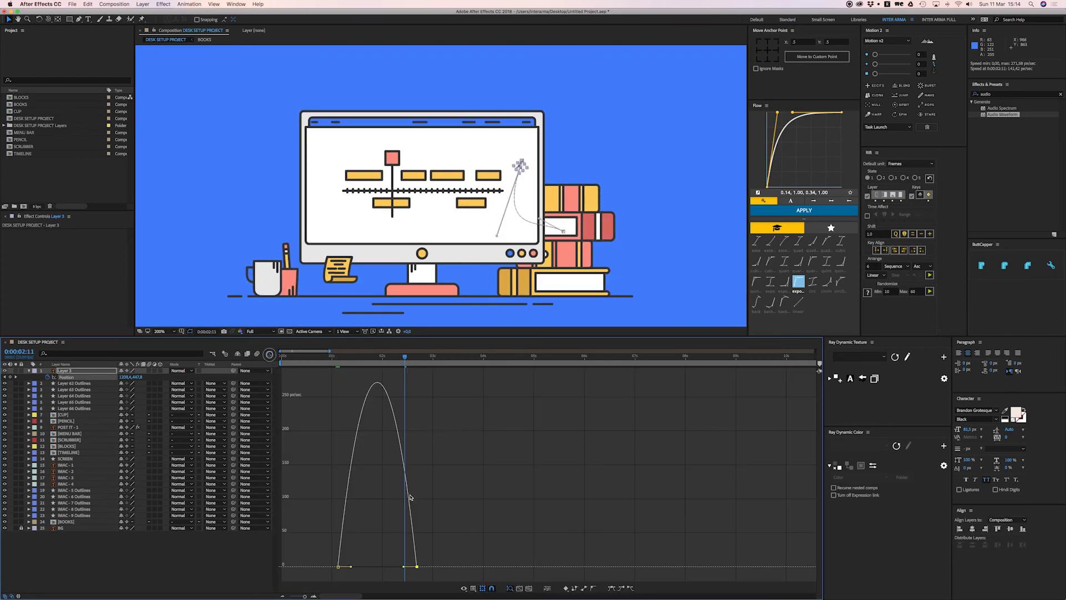
{"action": "left_click_drag", "start_coordinate": [403, 566], "coordinate": [389, 566]}
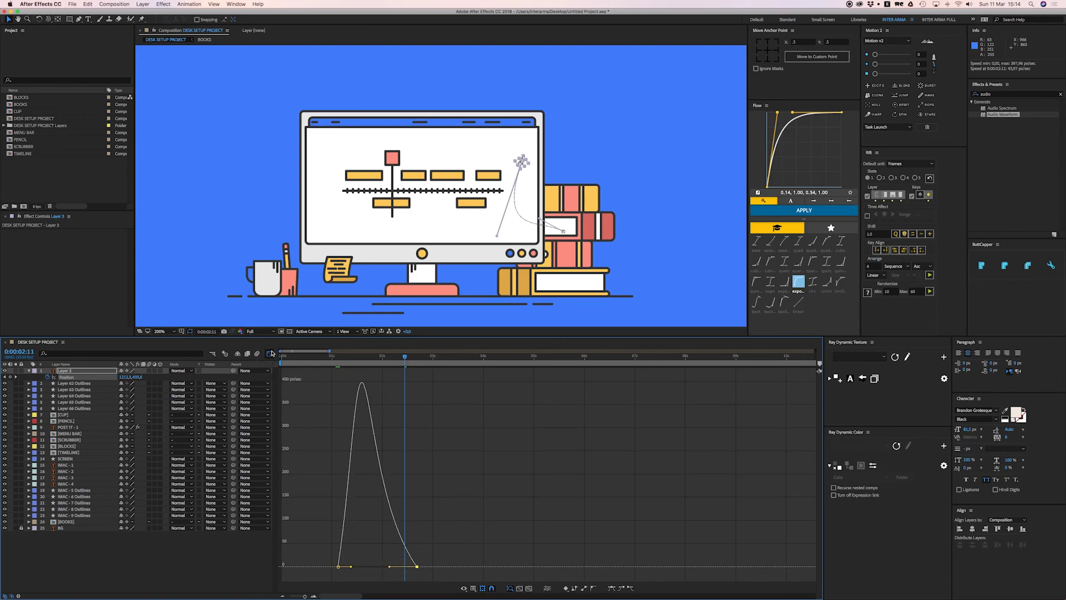
{"action": "left_click", "coordinate": [269, 353]}
{"action": "left_click", "coordinate": [339, 360]}
{"action": "key", "text": "space"}
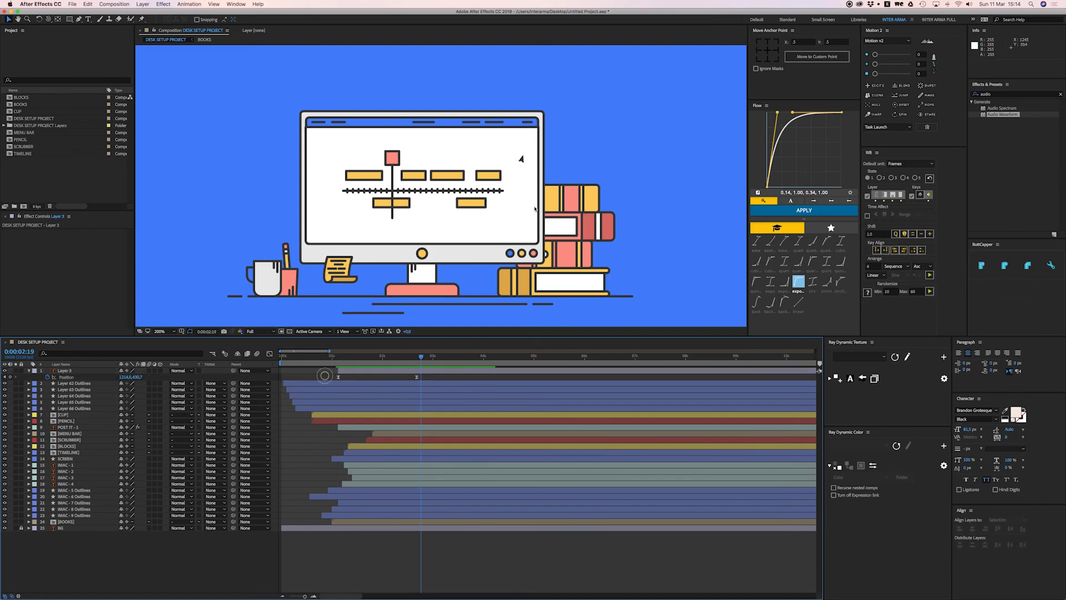
Draw a rectangle over the monitor screen's right-hand part, ending at its inner edge, and make it the alpha matte of the pointer layer
{"action": "scroll", "coordinate": [495, 189], "scroll_direction": "up", "scroll_amount": 2}
{"action": "key", "text": "space"}
{"action": "left_click_drag", "start_coordinate": [492, 199], "coordinate": [450, 194]}
{"action": "left_click", "coordinate": [69, 19]}
{"action": "left_click_drag", "start_coordinate": [407, 78], "coordinate": [538, 298]}
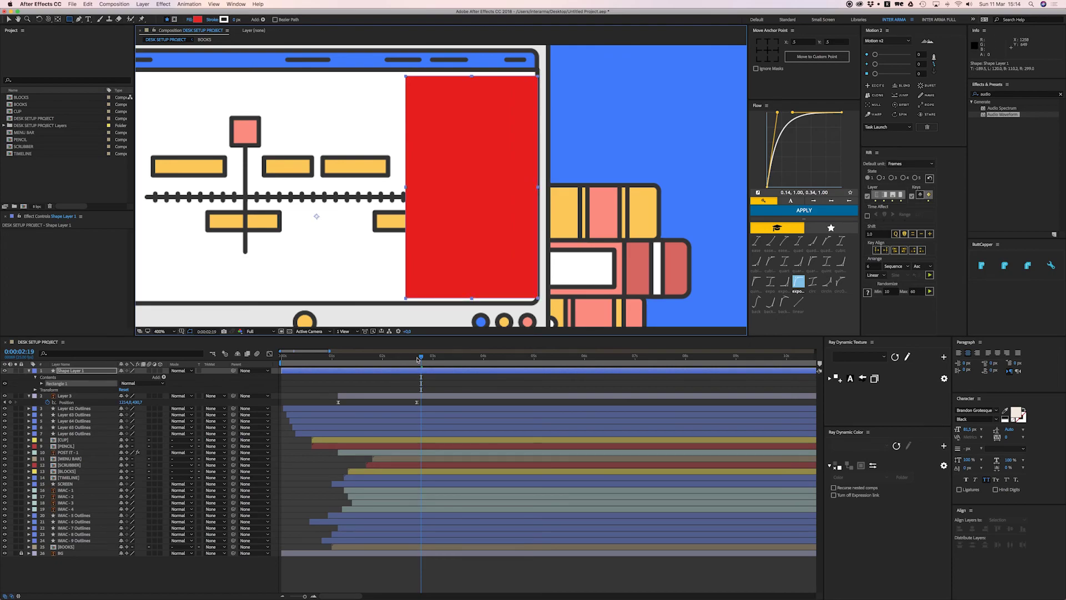
{"action": "left_click", "coordinate": [222, 397]}
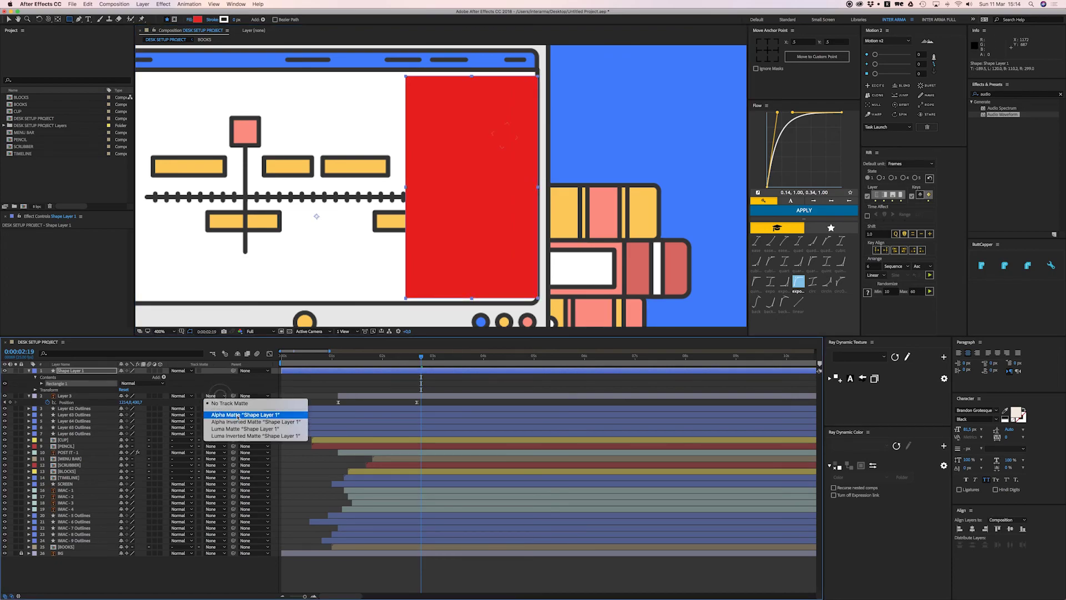
{"action": "left_click", "coordinate": [237, 415]}
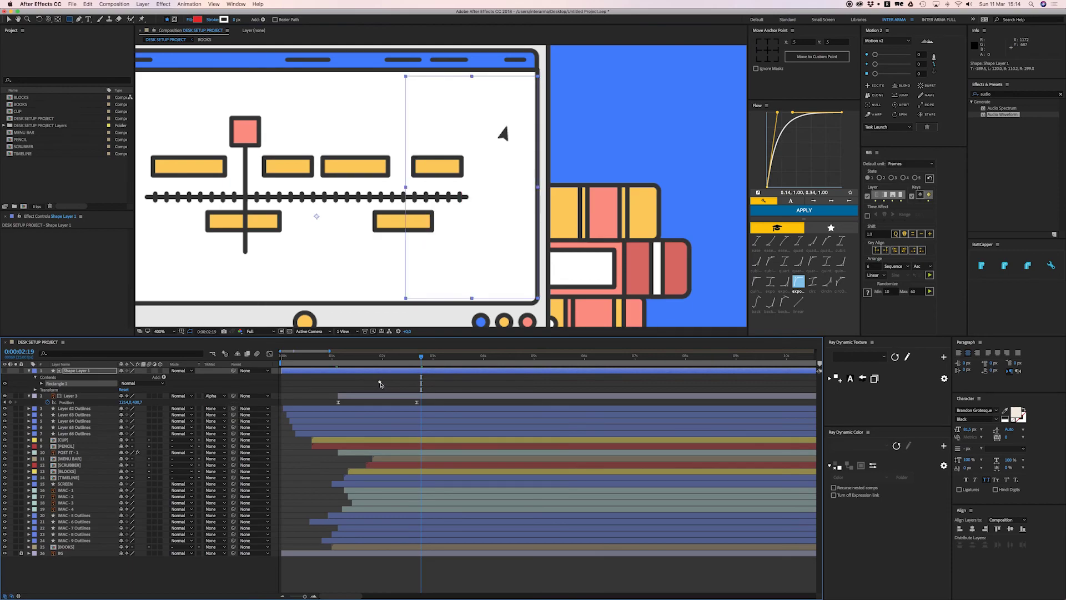
Examine the matted pointer's entrance at the monitor's edge frame by frame, back to 0:00:01:10
{"action": "left_click", "coordinate": [378, 394]}
{"action": "left_click", "coordinate": [397, 370]}
{"action": "left_click_drag", "start_coordinate": [421, 358], "coordinate": [366, 371]}
{"action": "key", "text": "Page_Up"}
{"action": "key", "text": "Page_Up"}
{"action": "key", "text": "Page_Up"}
{"action": "key", "text": "Page_Up"}
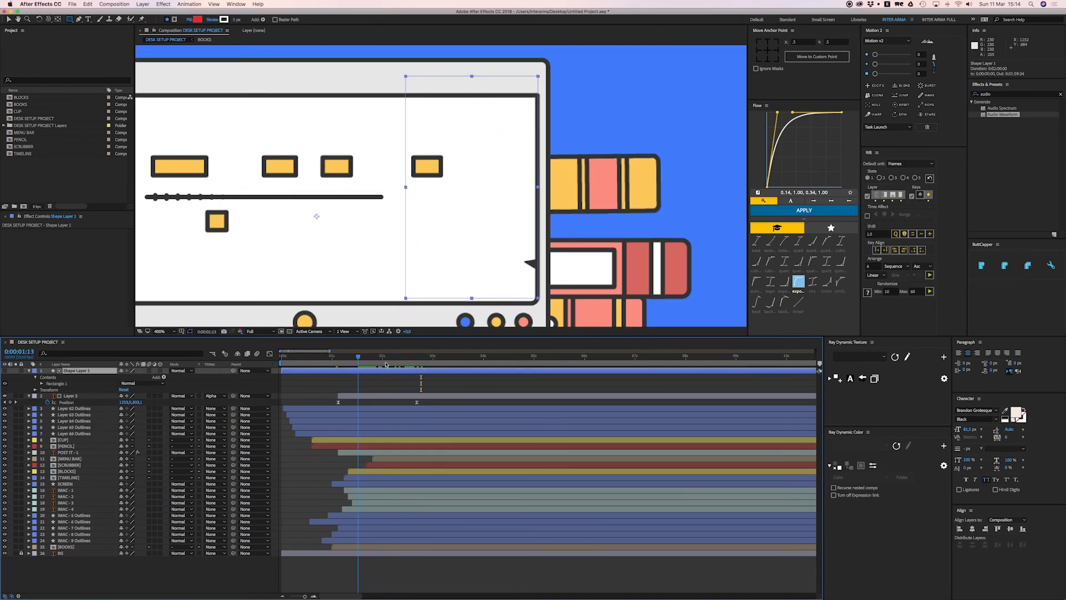
{"action": "key", "text": "Page_Up"}
{"action": "key", "text": "Page_Up"}
{"action": "key", "text": "Page_Up"}
{"action": "key", "text": "Page_Up"}
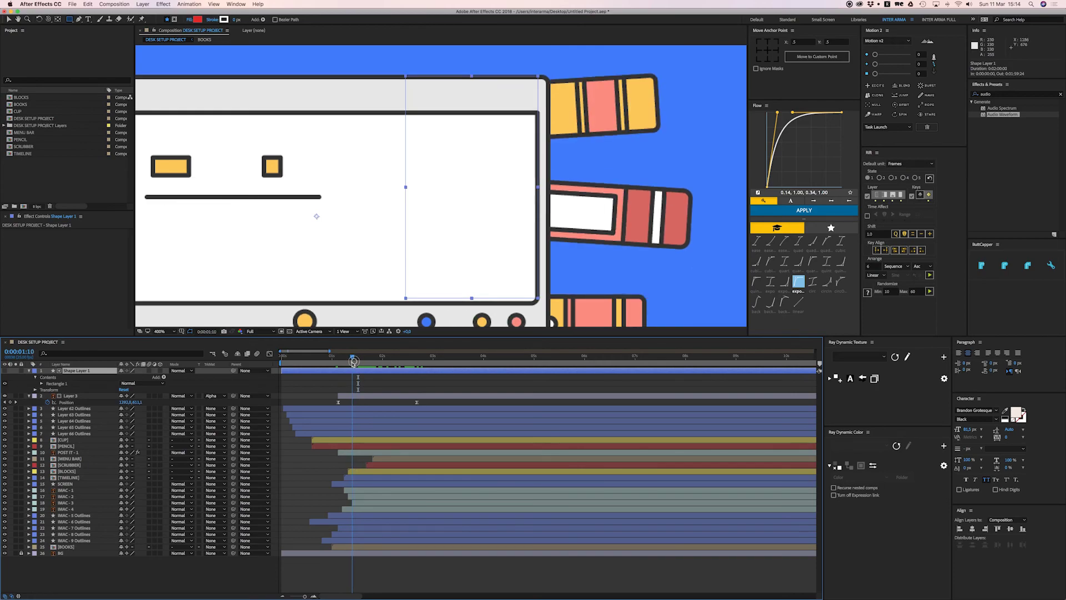
Trim the start of the rectangle matte layer to 0:00:01:05
{"action": "left_click", "coordinate": [371, 383]}
{"action": "left_click", "coordinate": [343, 371]}
{"action": "left_click_drag", "start_coordinate": [346, 361], "coordinate": [342, 362]}
{"action": "left_click", "coordinate": [364, 385]}
Preview the whole desk animation from the beginning and set the work area to end at 0:00:03:17
{"action": "scroll", "coordinate": [419, 258], "scroll_direction": "down", "scroll_amount": 2}
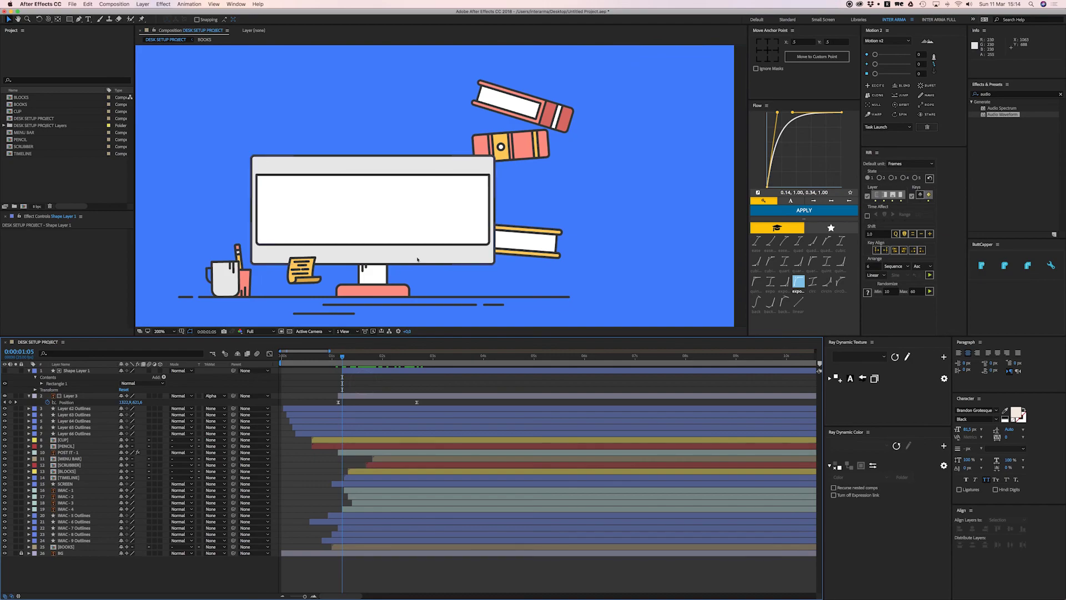
{"action": "scroll", "coordinate": [469, 223], "scroll_direction": "down", "scroll_amount": 1}
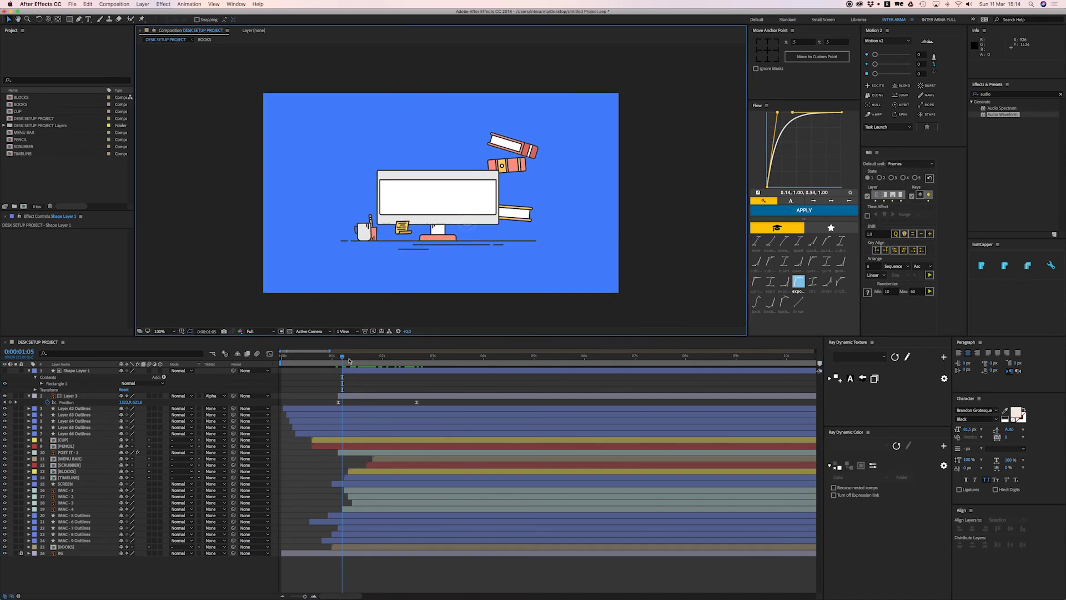
{"action": "key", "text": "Home"}
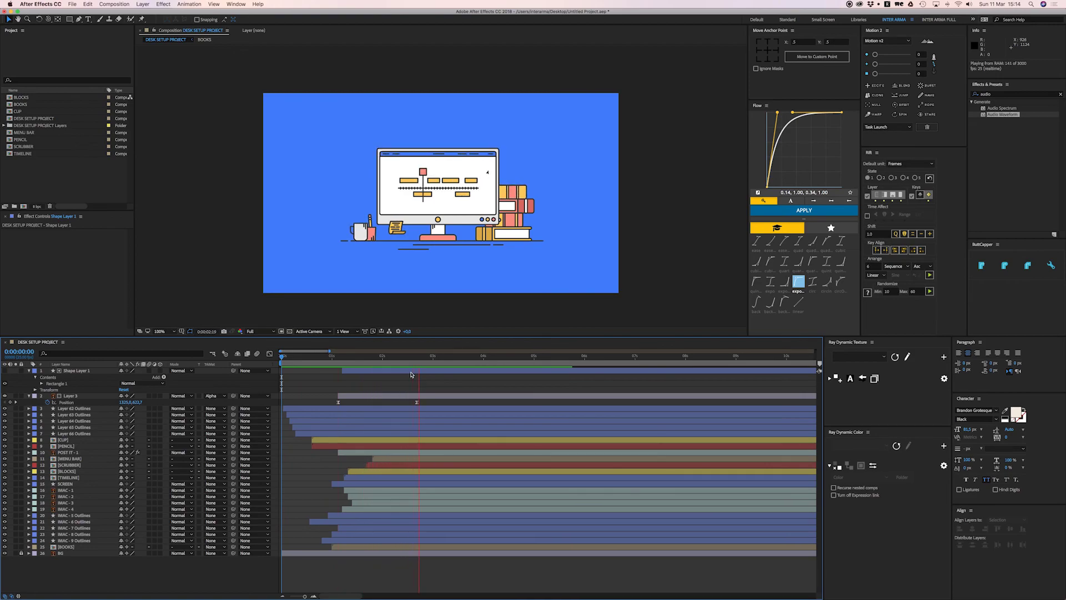
{"action": "key", "text": "space"}
{"action": "key", "text": "n"}
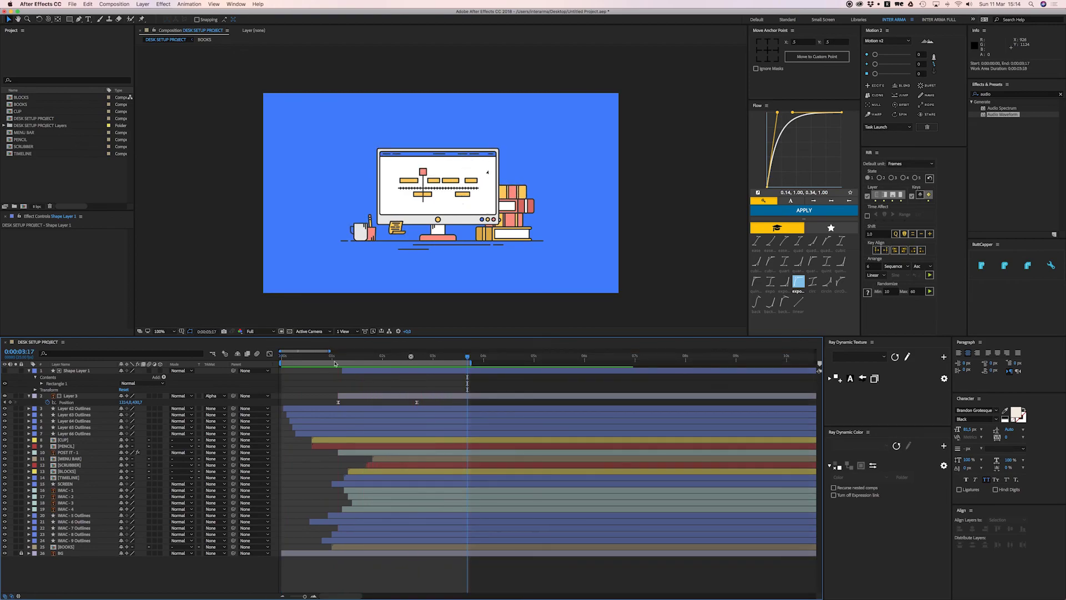
Play the shortened work area from the first frame to review the complete desk animation
{"action": "left_click_drag", "start_coordinate": [409, 356], "coordinate": [281, 361]}
{"action": "key", "text": "space"}
{"action": "key", "text": "space"}
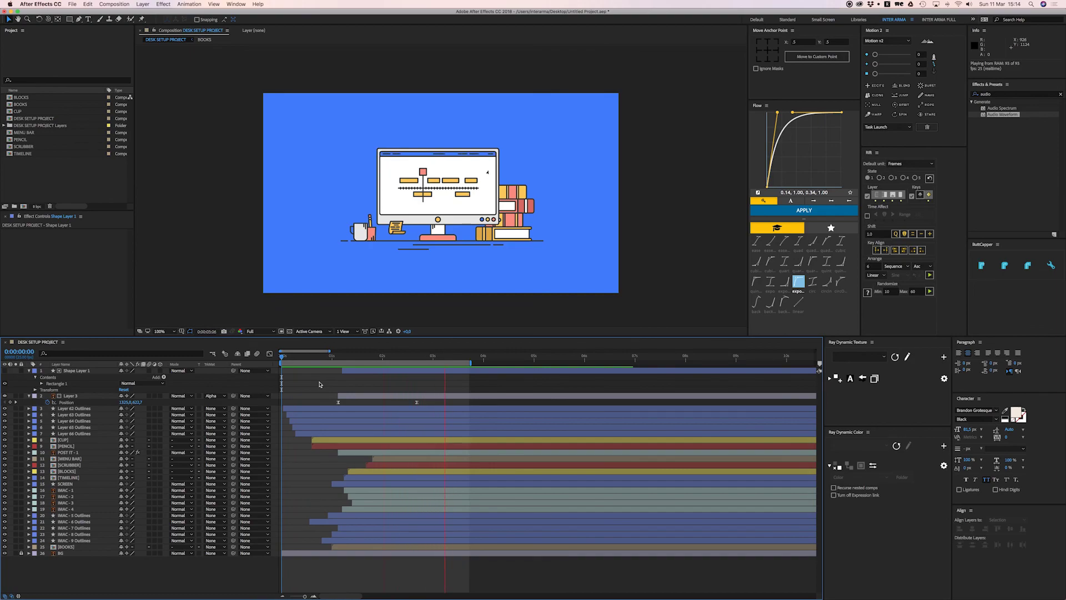
{"action": "key", "text": "space"}
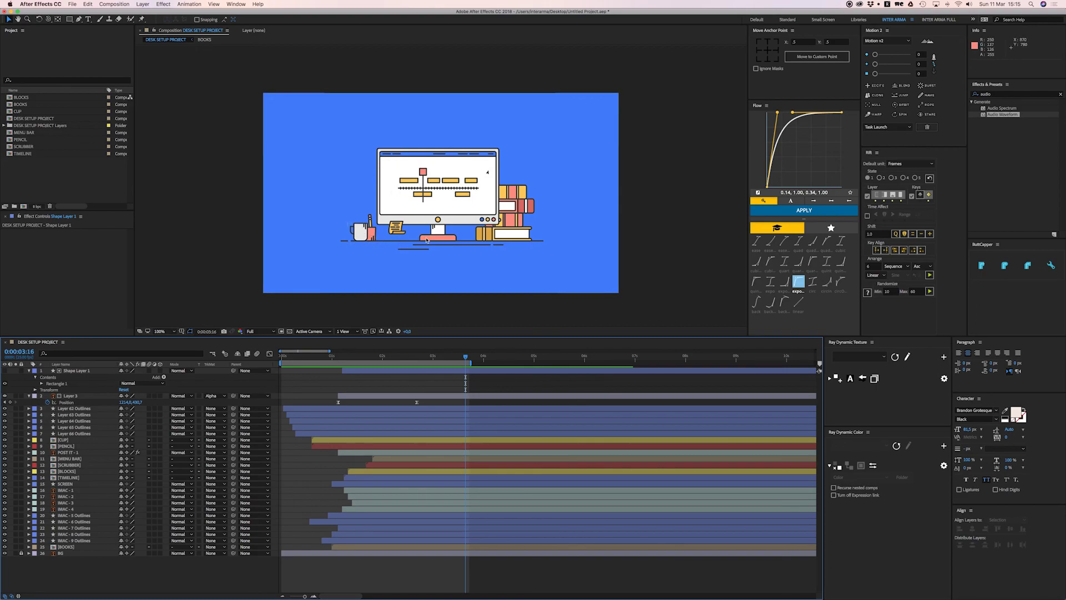
Inspect the assembled desk close up at 0:00:03:16, and replay the full composition from the start
{"action": "scroll", "coordinate": [427, 240], "scroll_direction": "up", "scroll_amount": 1}
{"action": "key", "text": "space"}
{"action": "left_click_drag", "start_coordinate": [372, 271], "coordinate": [389, 247]}
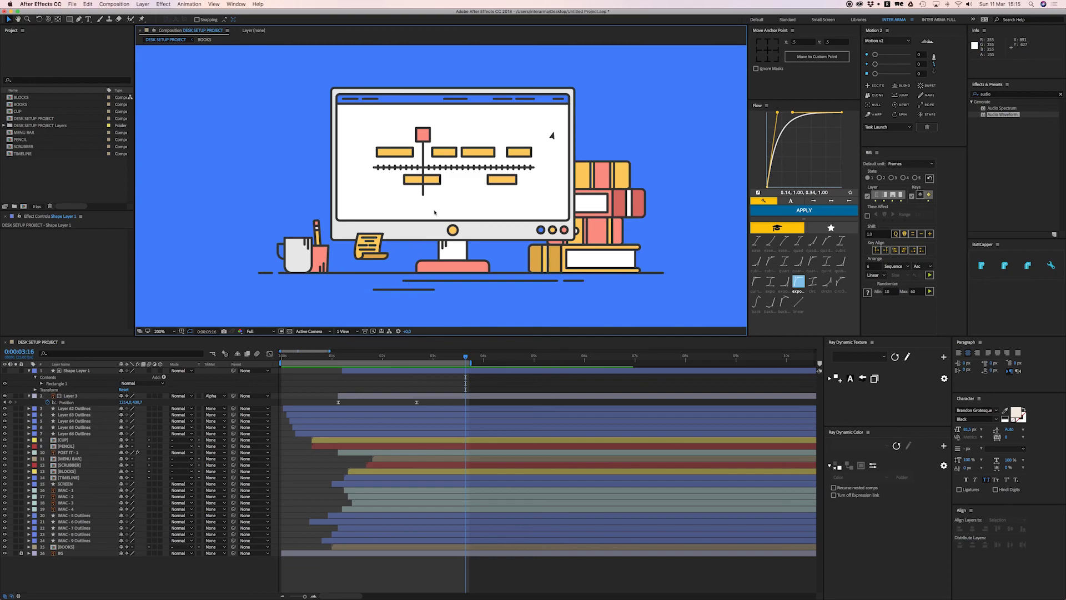
{"action": "scroll", "coordinate": [435, 212], "scroll_direction": "down", "scroll_amount": 2}
{"action": "left_click", "coordinate": [406, 360]}
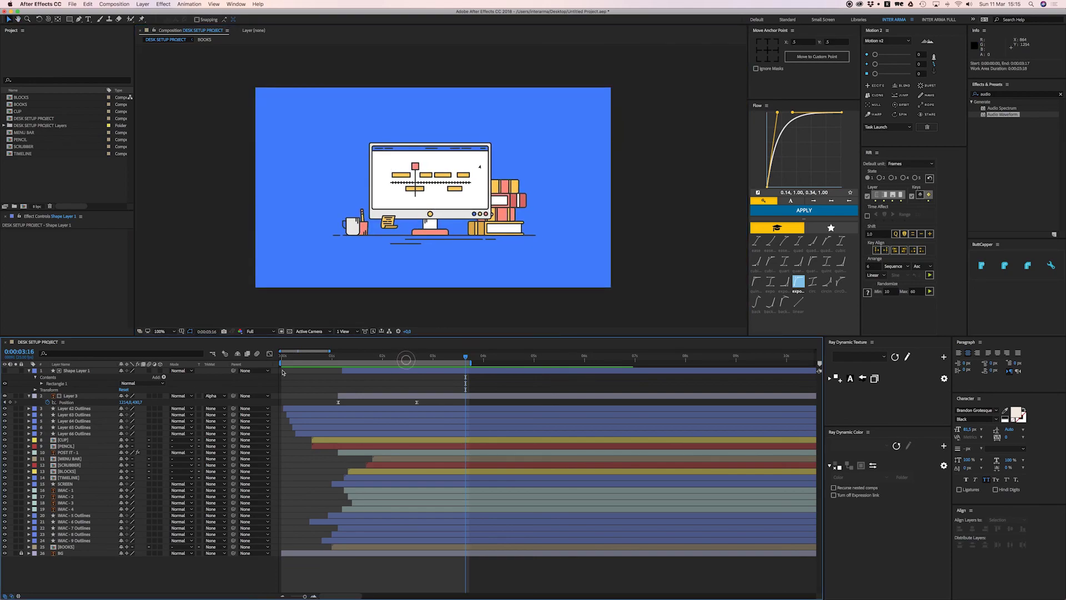
{"action": "key", "text": "Home"}
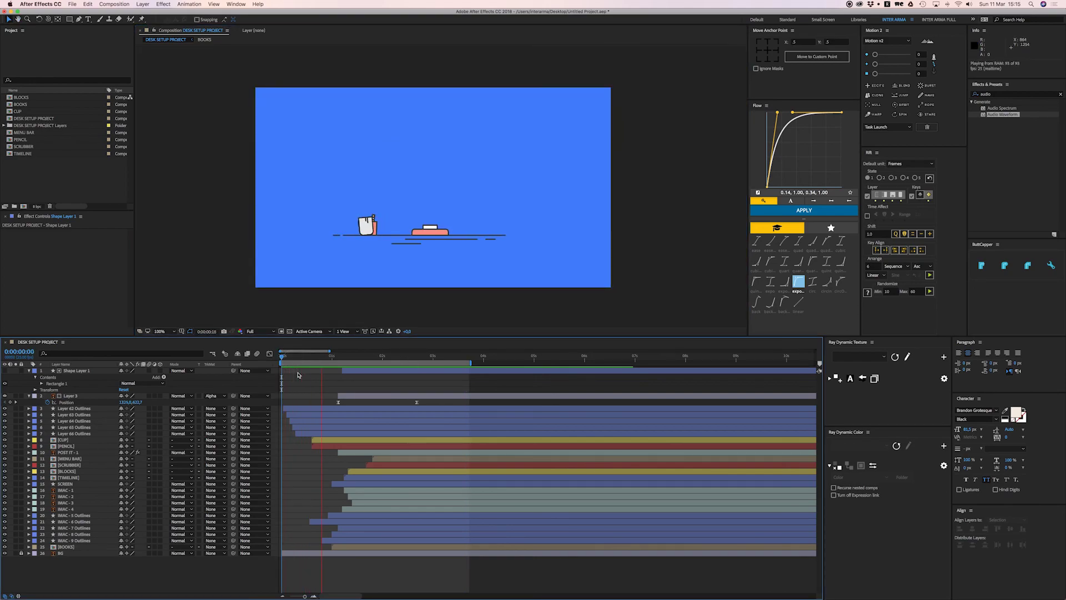